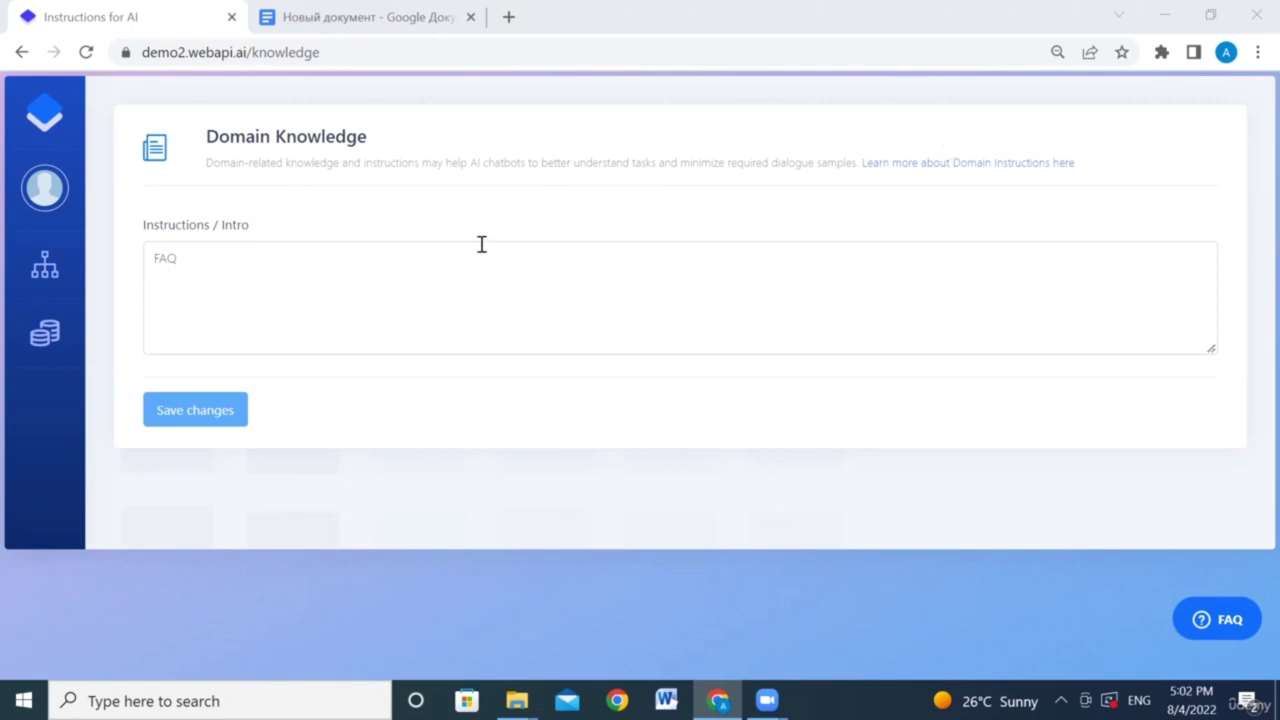
Delete the existing FAQ text from the Instructions / Intro box so it is empty.
left_click(197, 268)
key("BackSpace")
key("BackSpace")
key("BackSpace")
Paste the Google Doc's answer-only-from-the-FAQ instruction line into the Instructions box, adding a new line.
left_click(335, 12)
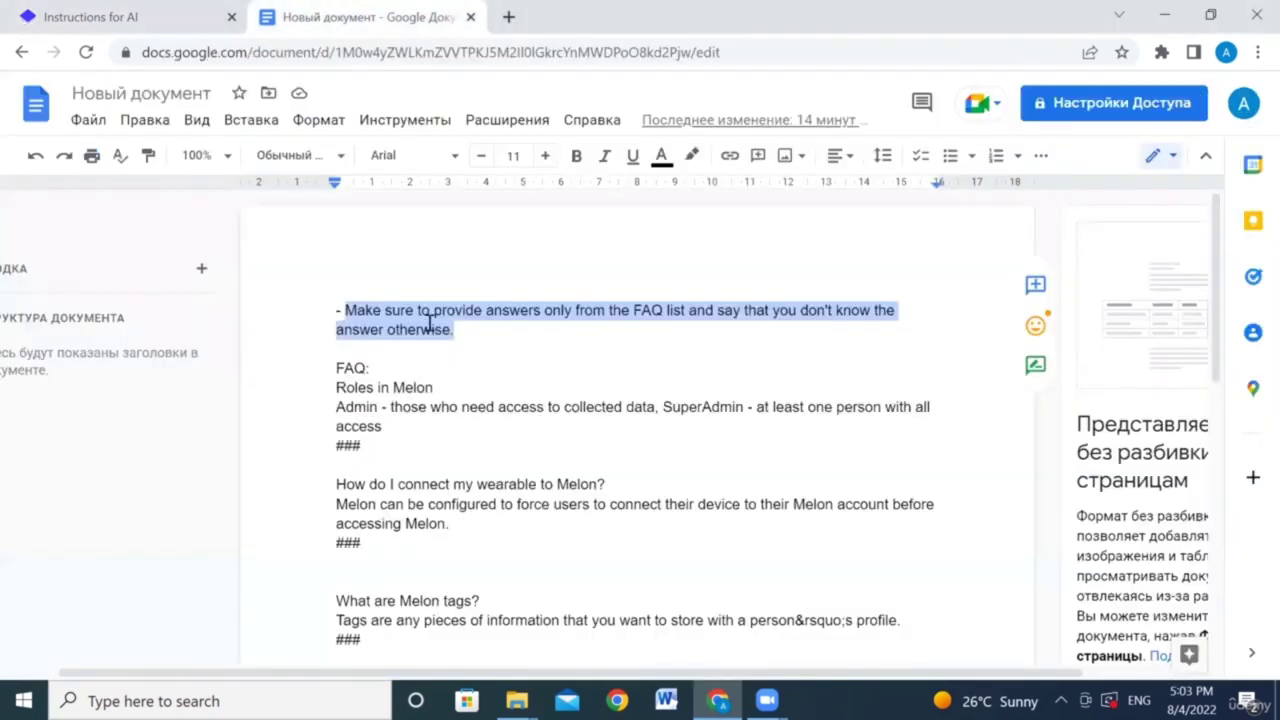
left_click_drag(461, 330, 331, 308)
key("ctrl+c")
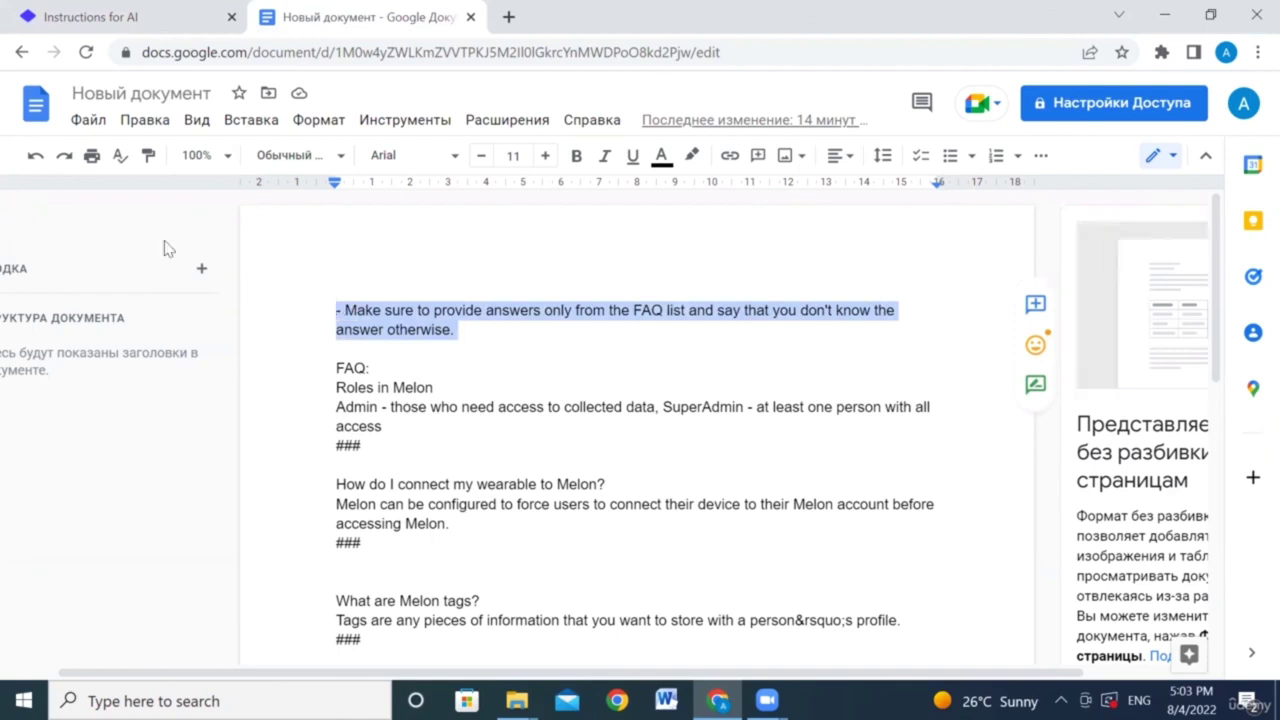
left_click(85, 15)
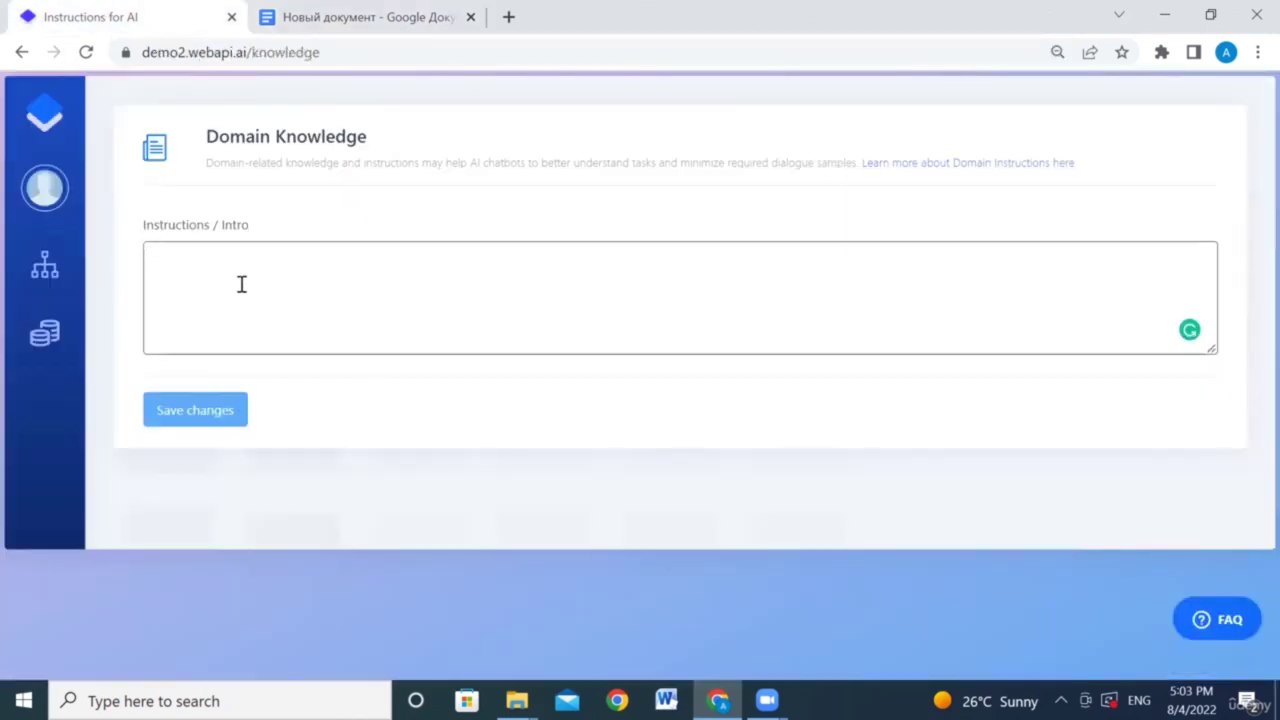
key("ctrl+v")
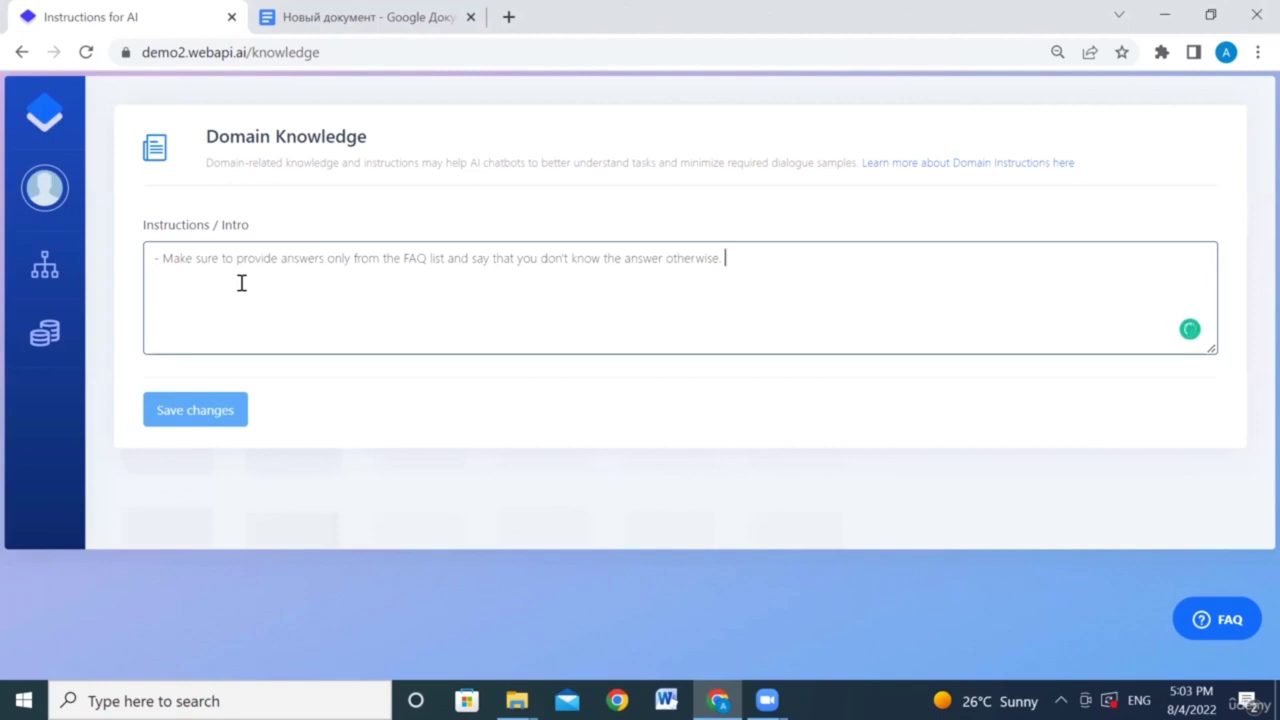
key("Return")
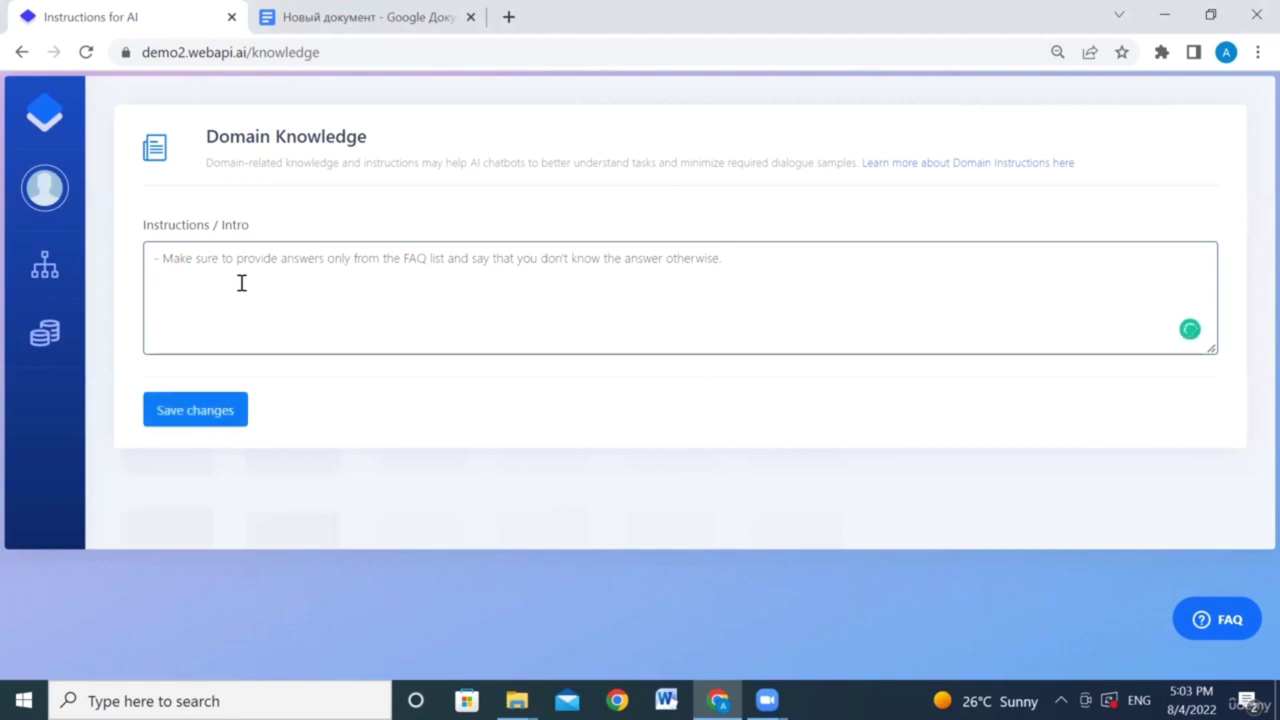
Copy the Melon FAQ list starting at 'FAQ:' from the Google Doc, ready for the second line.
left_click(320, 18)
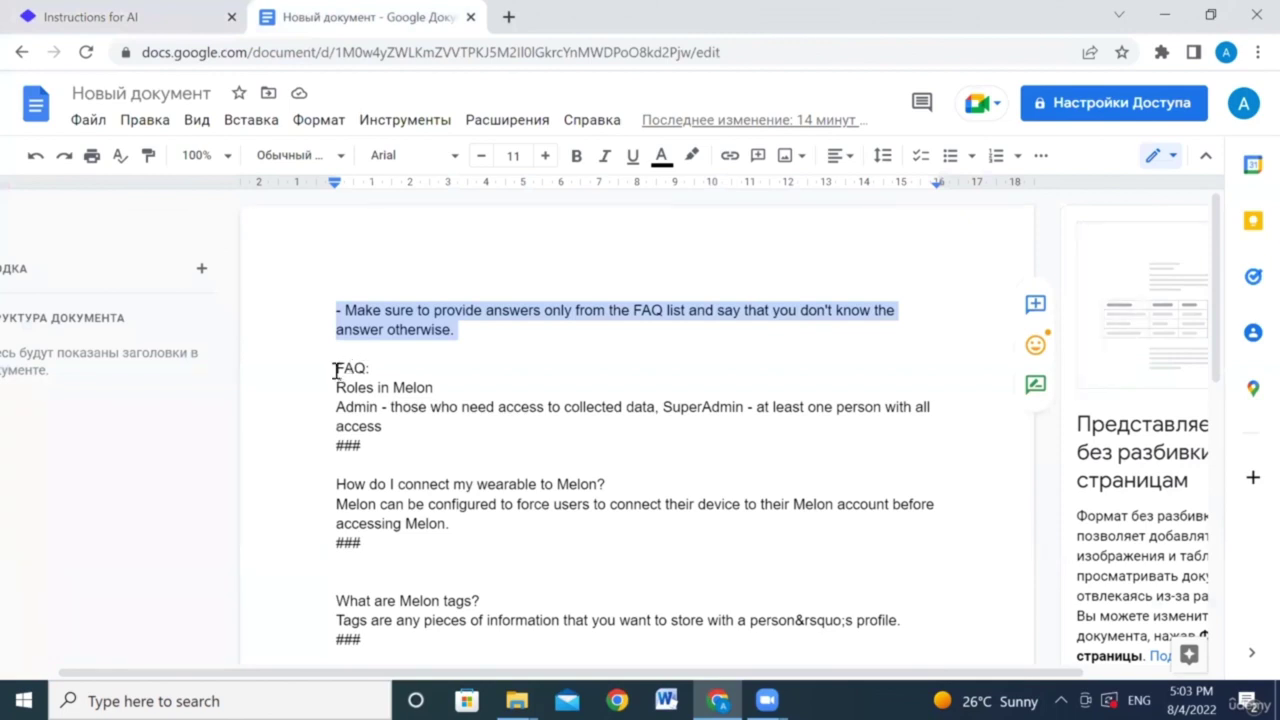
left_click(491, 365)
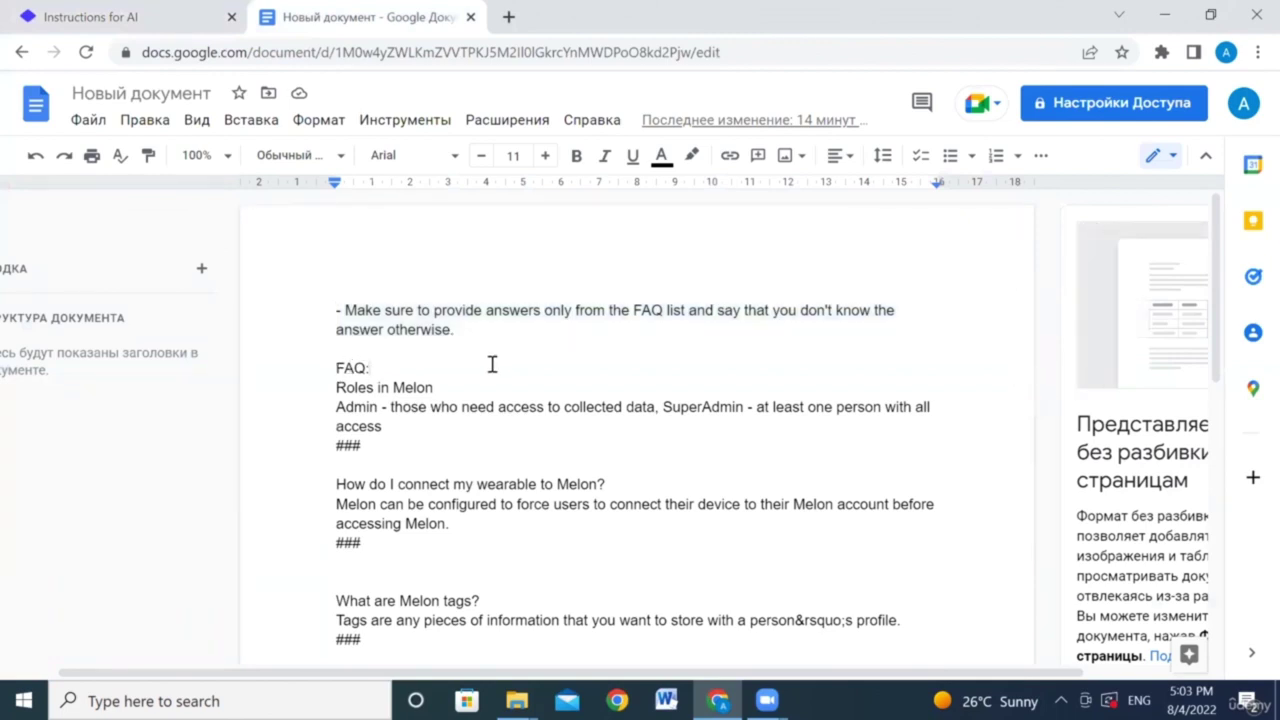
scroll(492, 364, "down", 1)
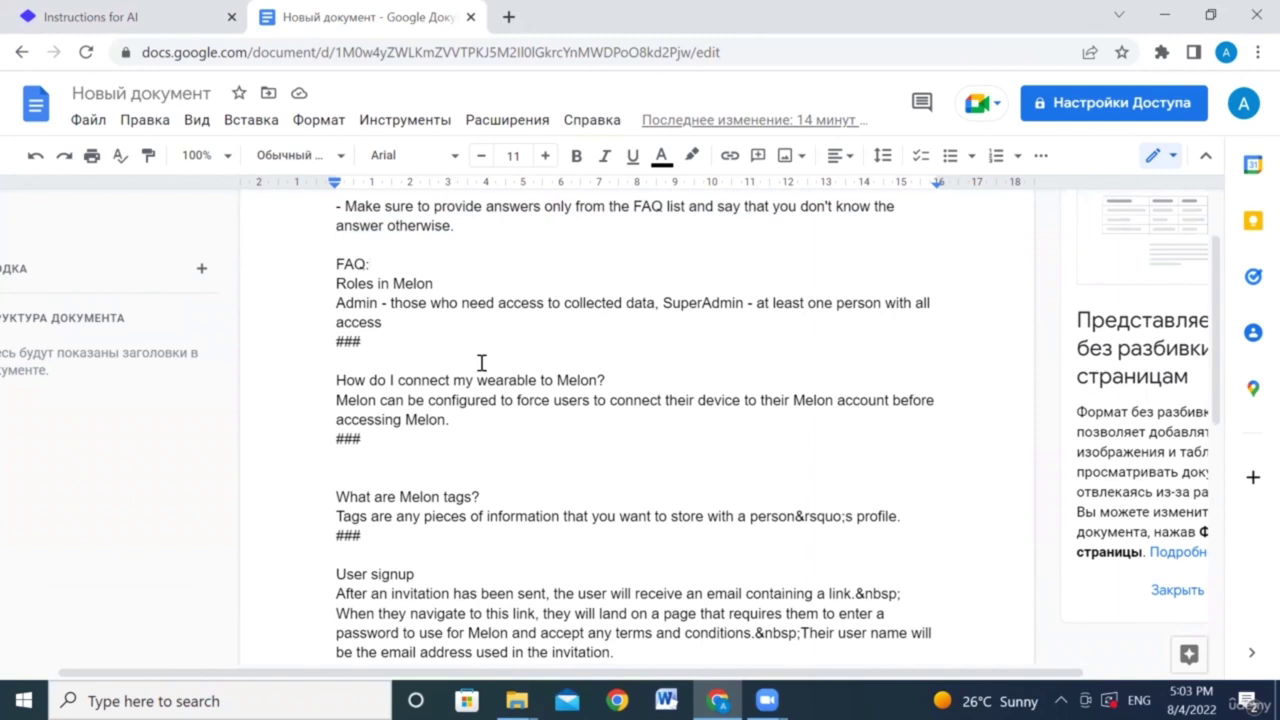
left_click_drag(337, 263, 566, 612)
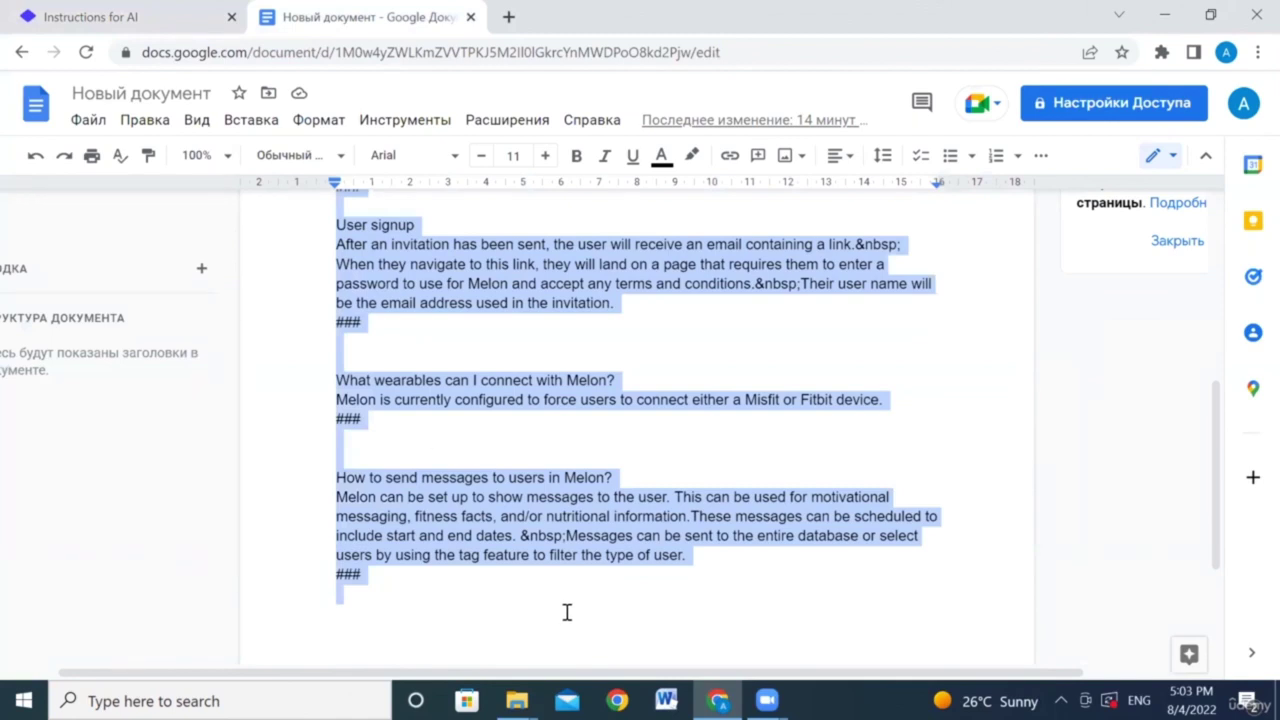
left_click(118, 16)
left_click(160, 294)
Paste the Melon FAQ list under the instruction line, review the text, and save the changes.
right_click(161, 298)
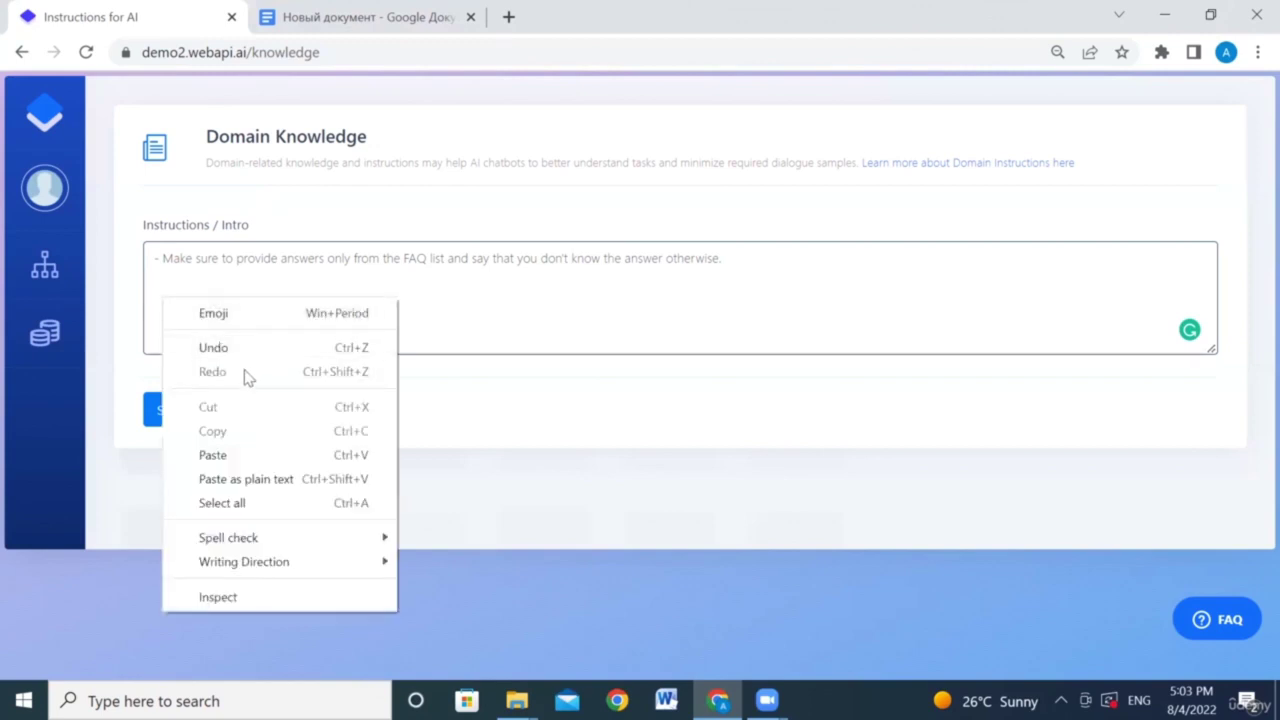
left_click(219, 466)
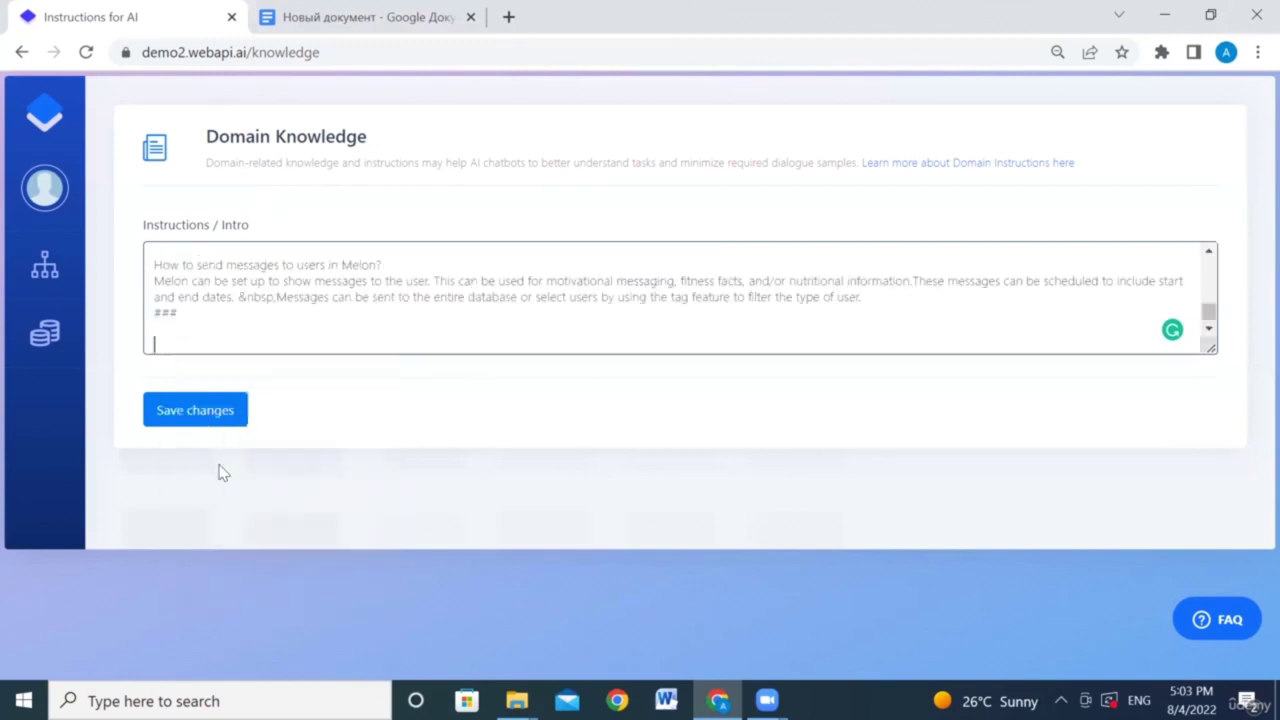
scroll(354, 290, "up", 10)
scroll(354, 291, "up", 10)
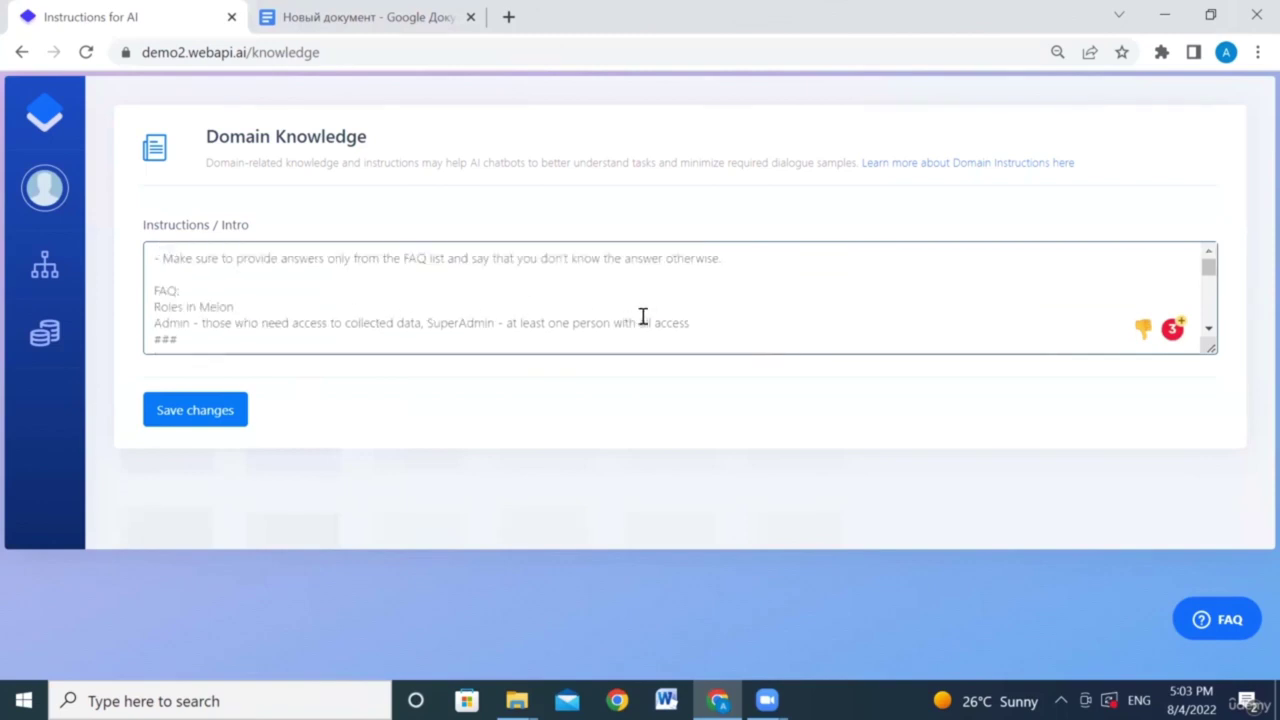
scroll(655, 315, "down", 3)
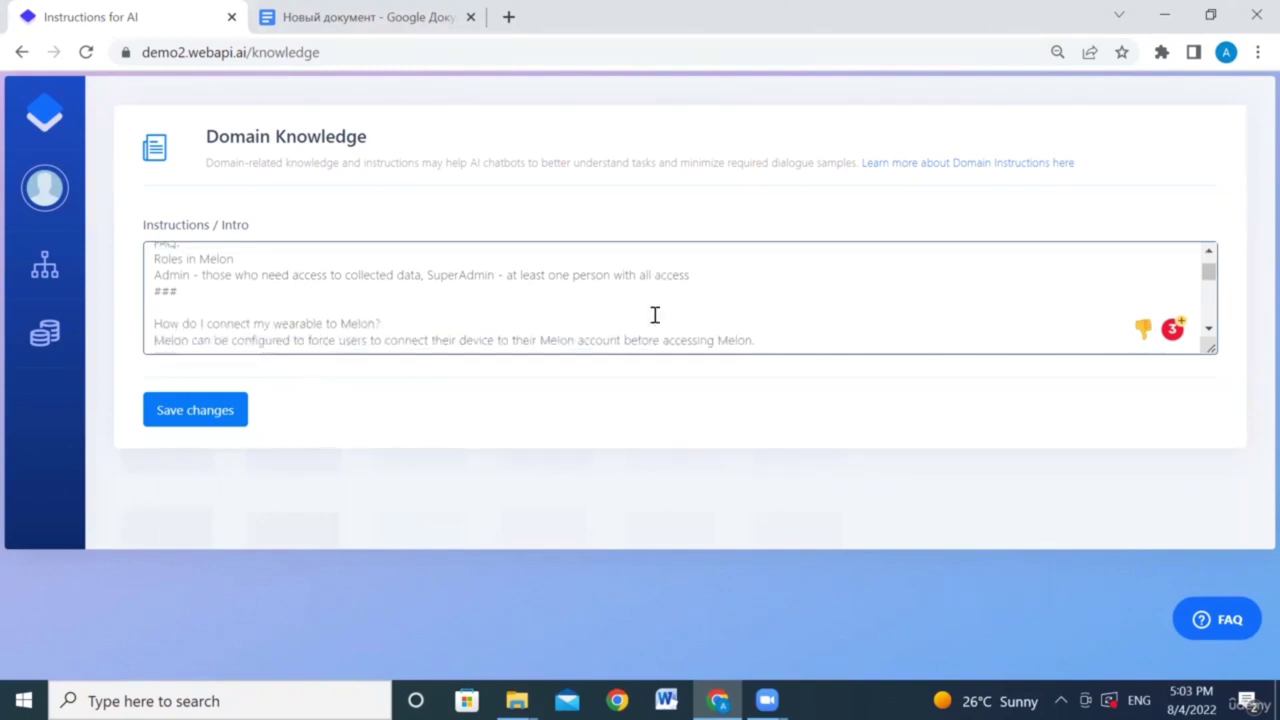
scroll(655, 315, "down", 1)
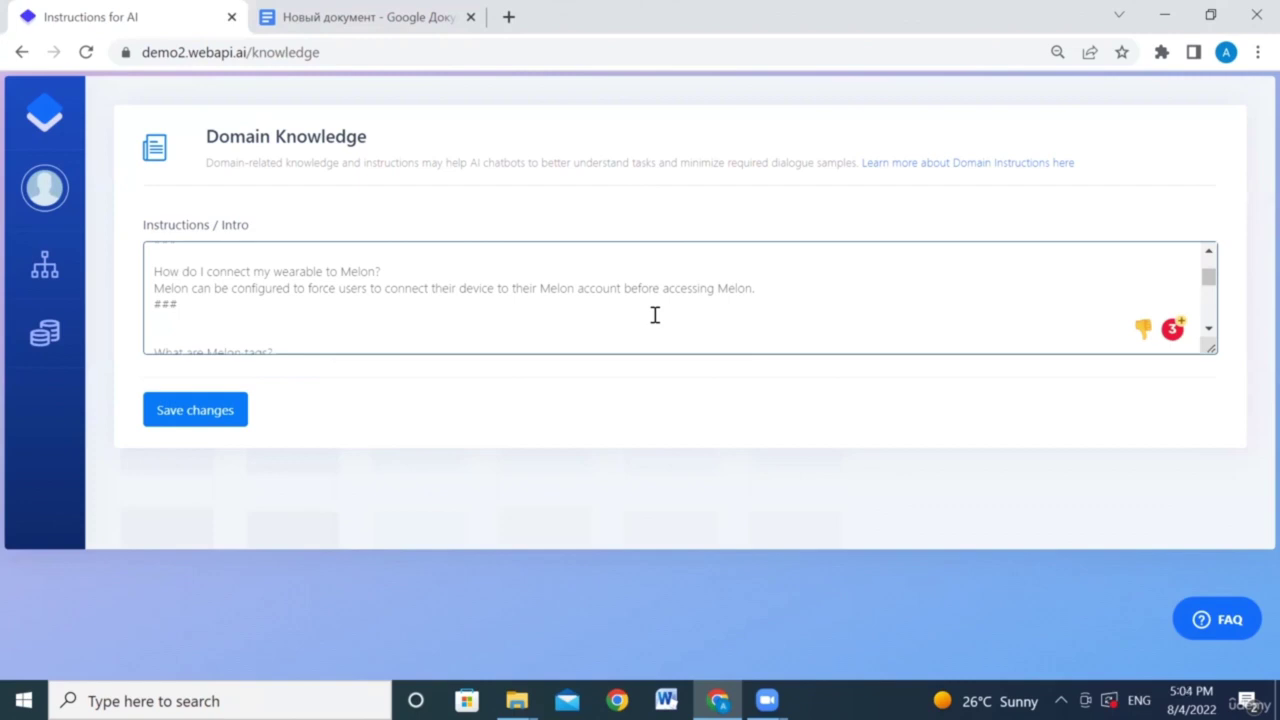
left_click(195, 412)
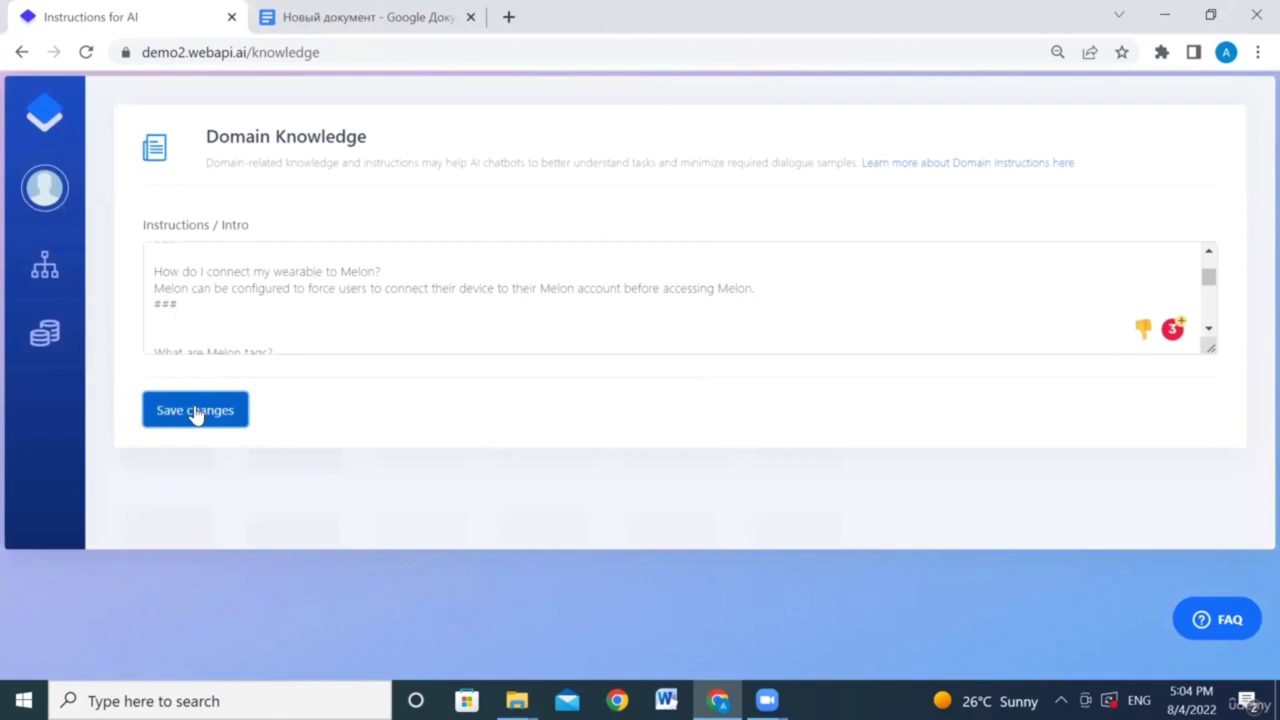
Open Dialogue Scenarios and read through the Dialogue #2 conversation.
mouse_move(43, 266)
left_click(158, 289)
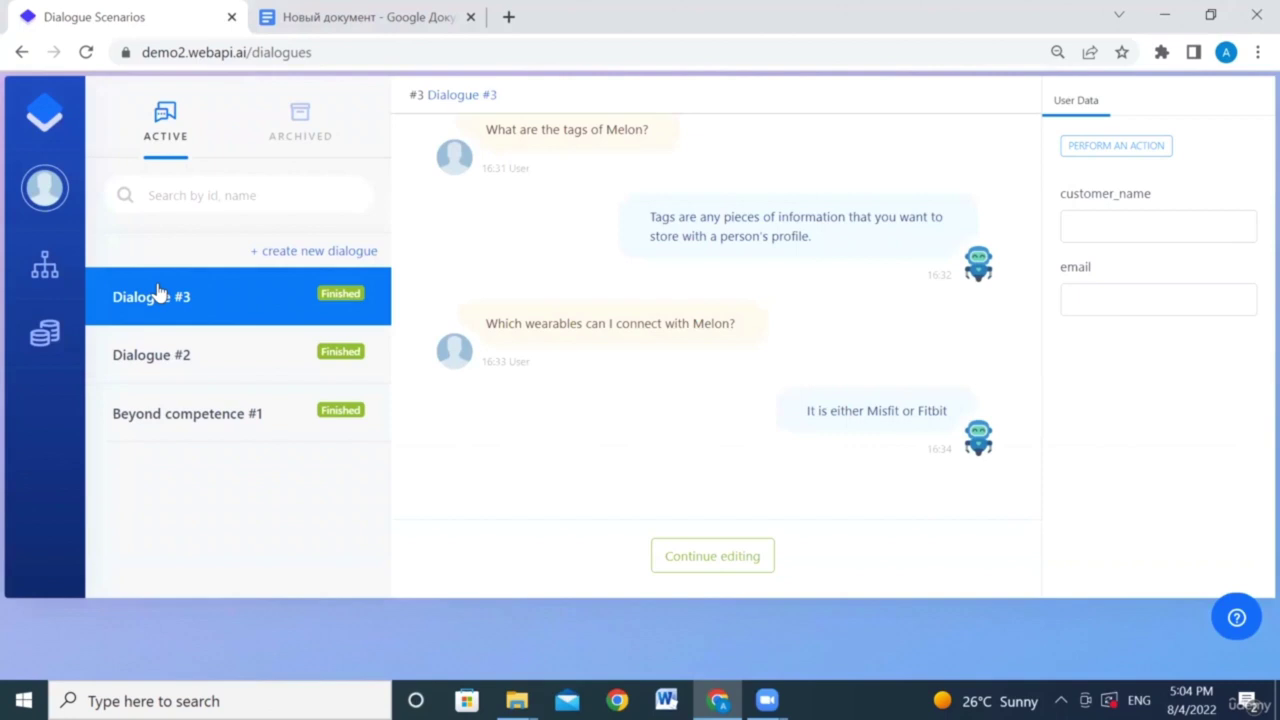
left_click(233, 358)
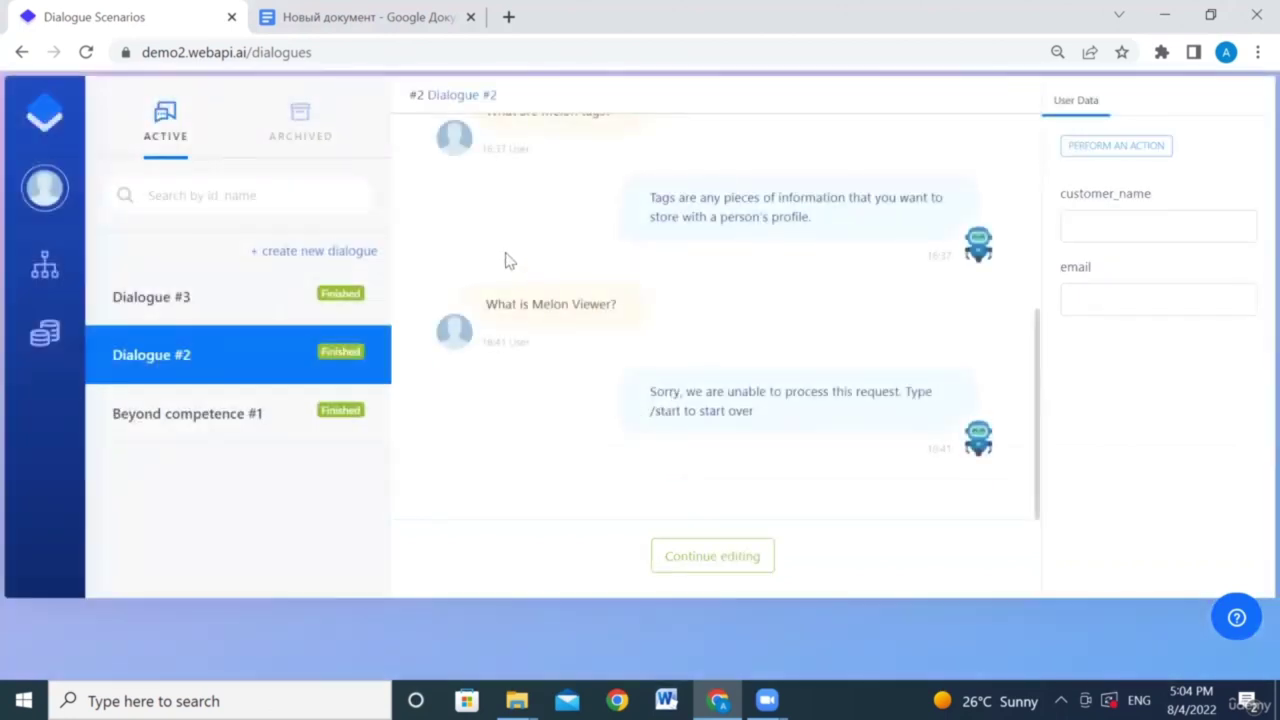
scroll(505, 260, "up", 5)
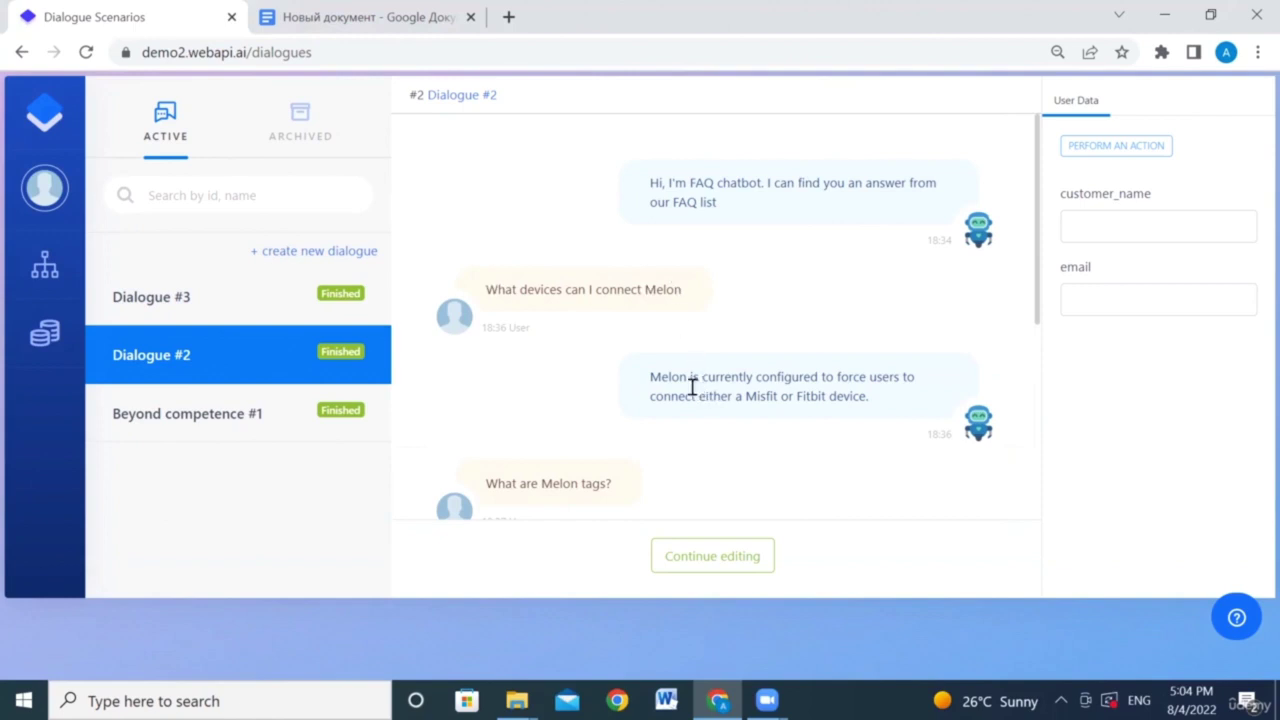
scroll(695, 393, "down", 1)
scroll(695, 393, "down", 2)
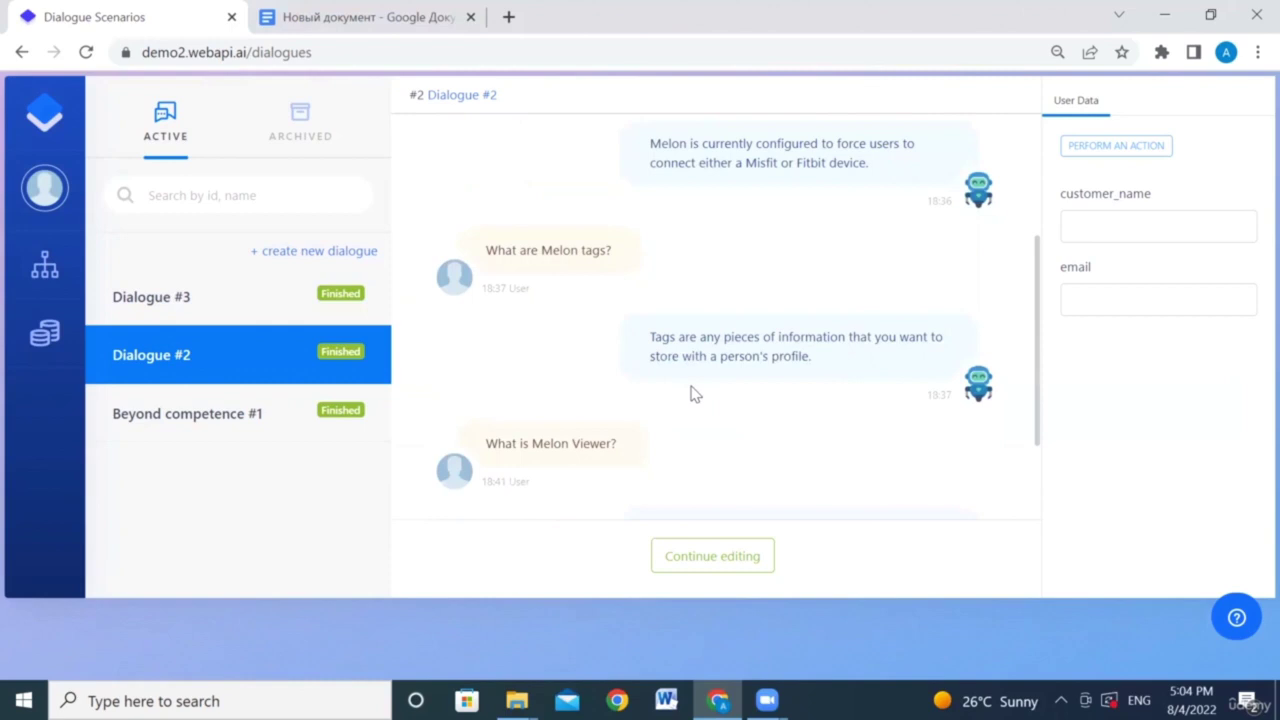
scroll(692, 390, "down", 2)
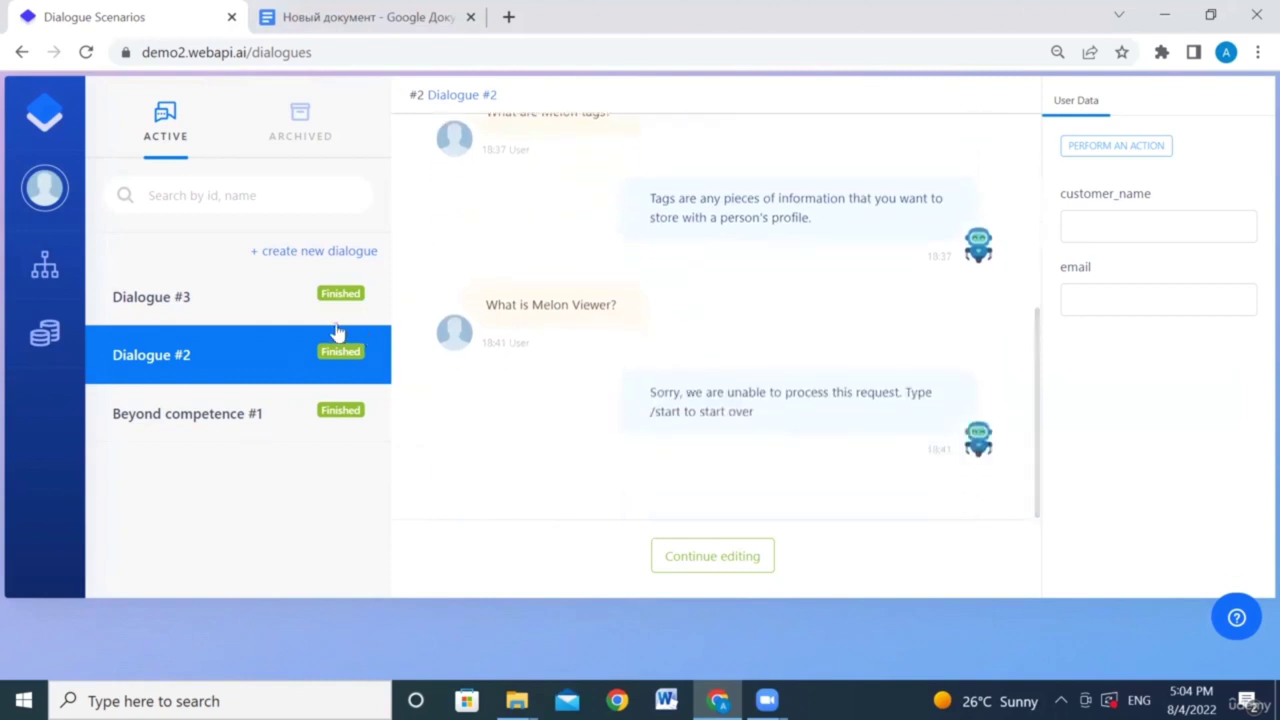
left_click(275, 314)
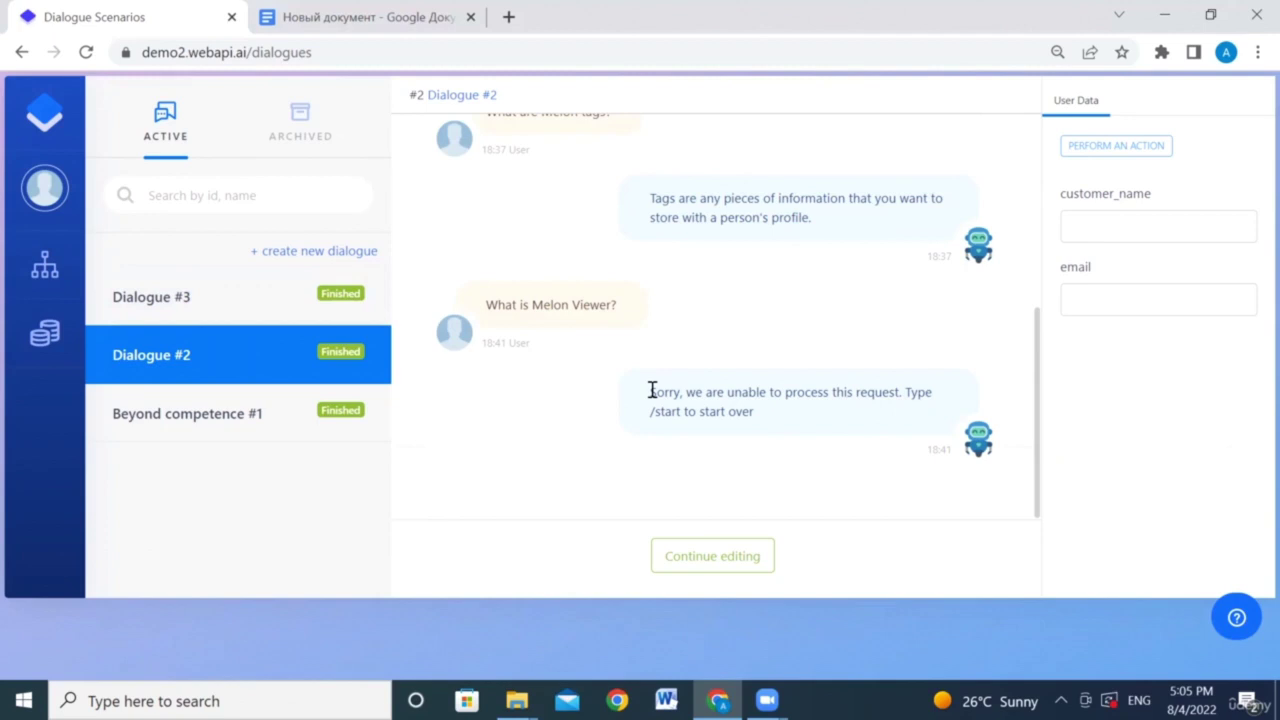
Open the Dialogue #3 conversation and scroll up through its messages.
left_click(250, 306)
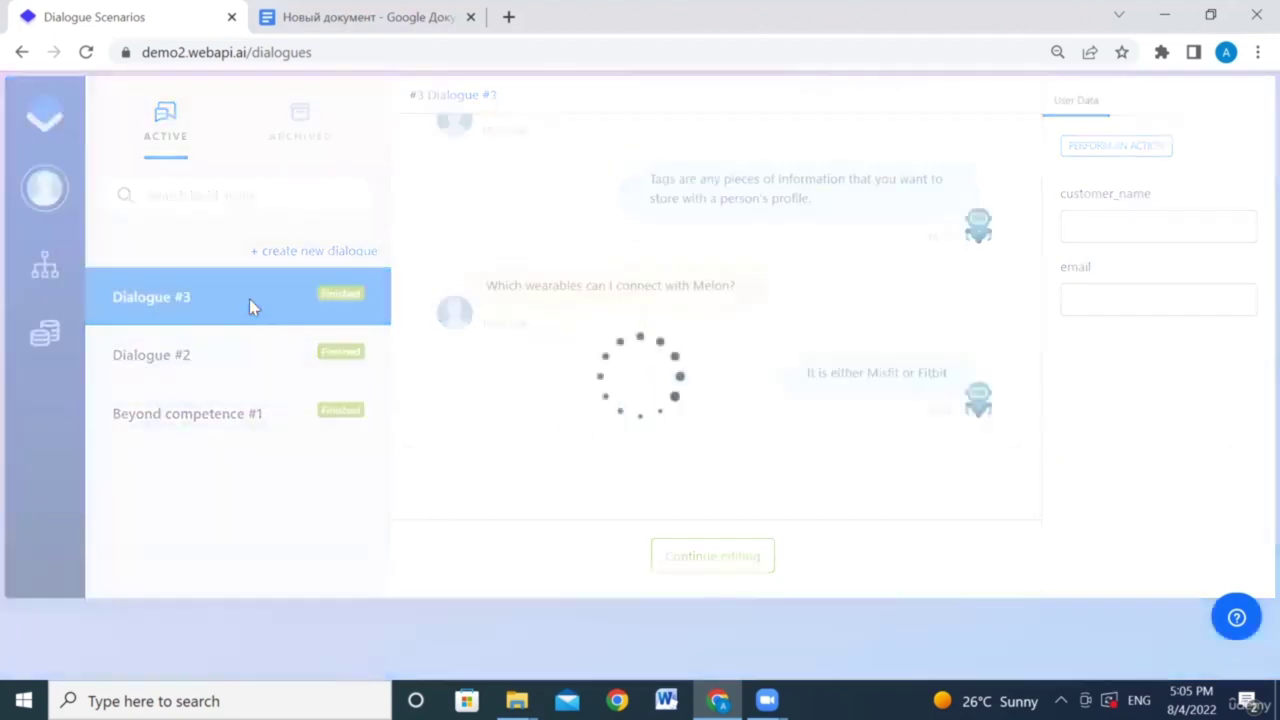
scroll(608, 320, "up", 2)
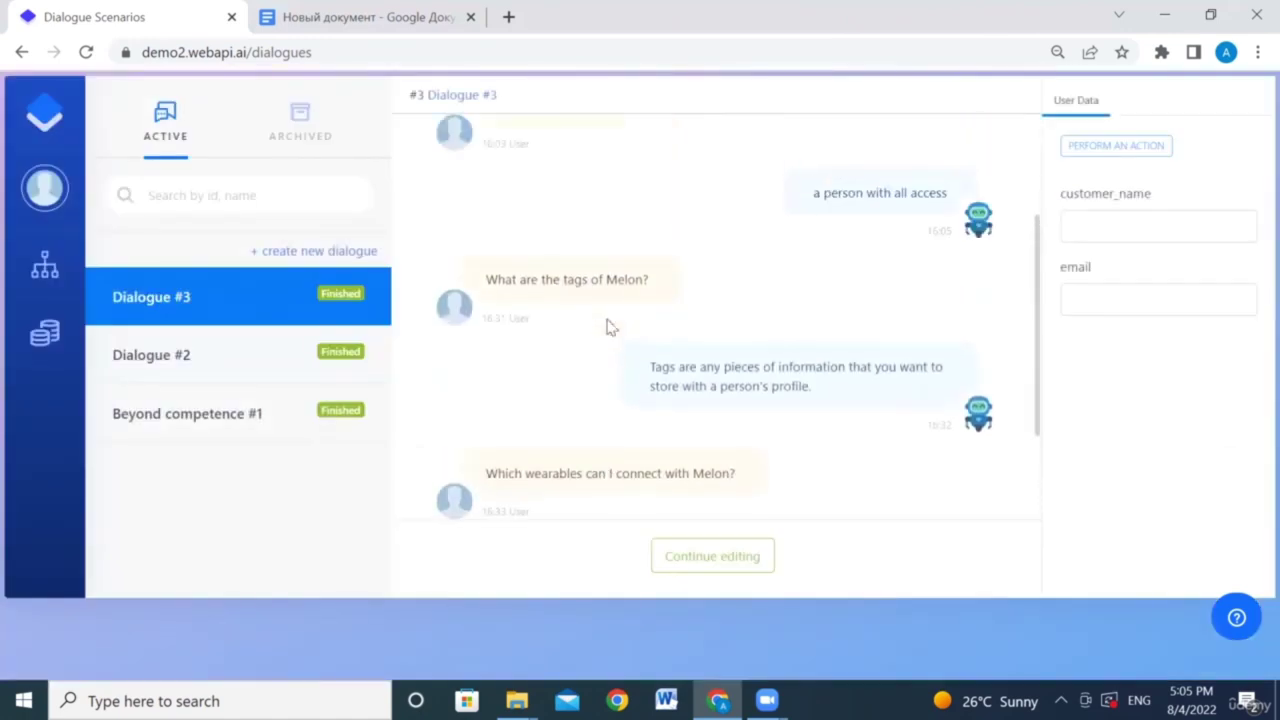
right_click(608, 323)
left_click(538, 360)
left_click(329, 17)
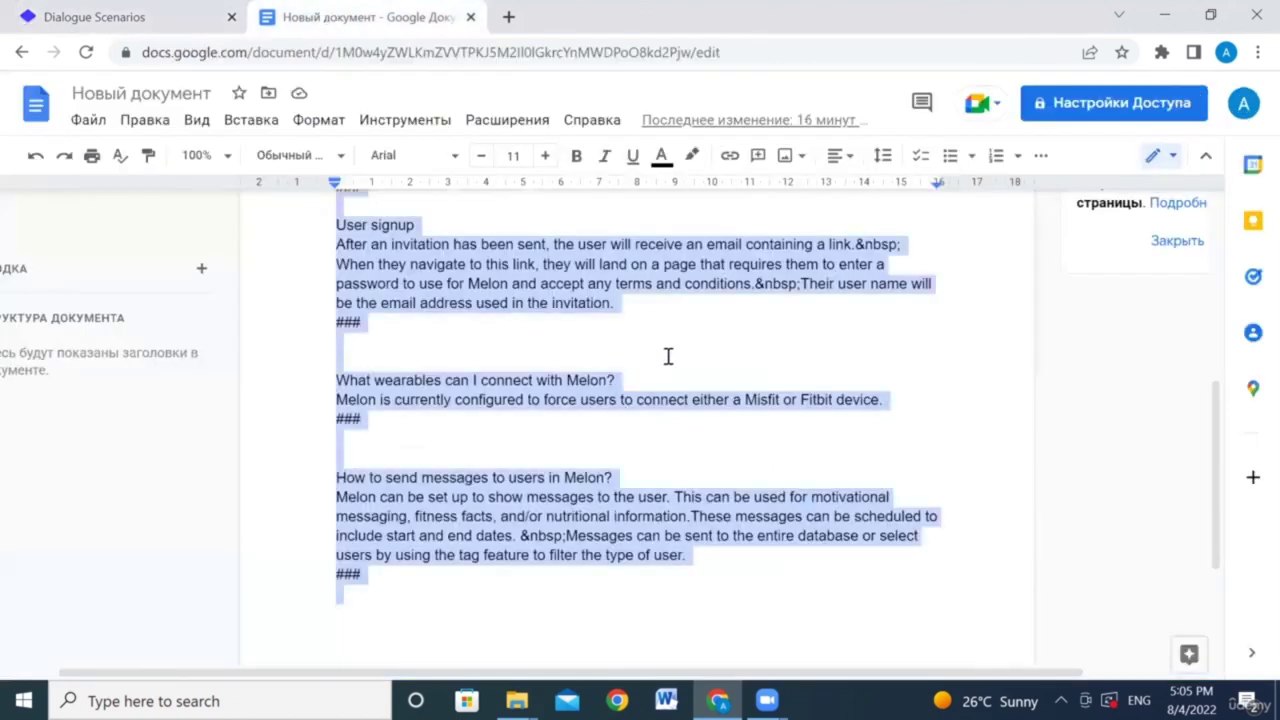
left_click(668, 356)
scroll(668, 356, "up", 5)
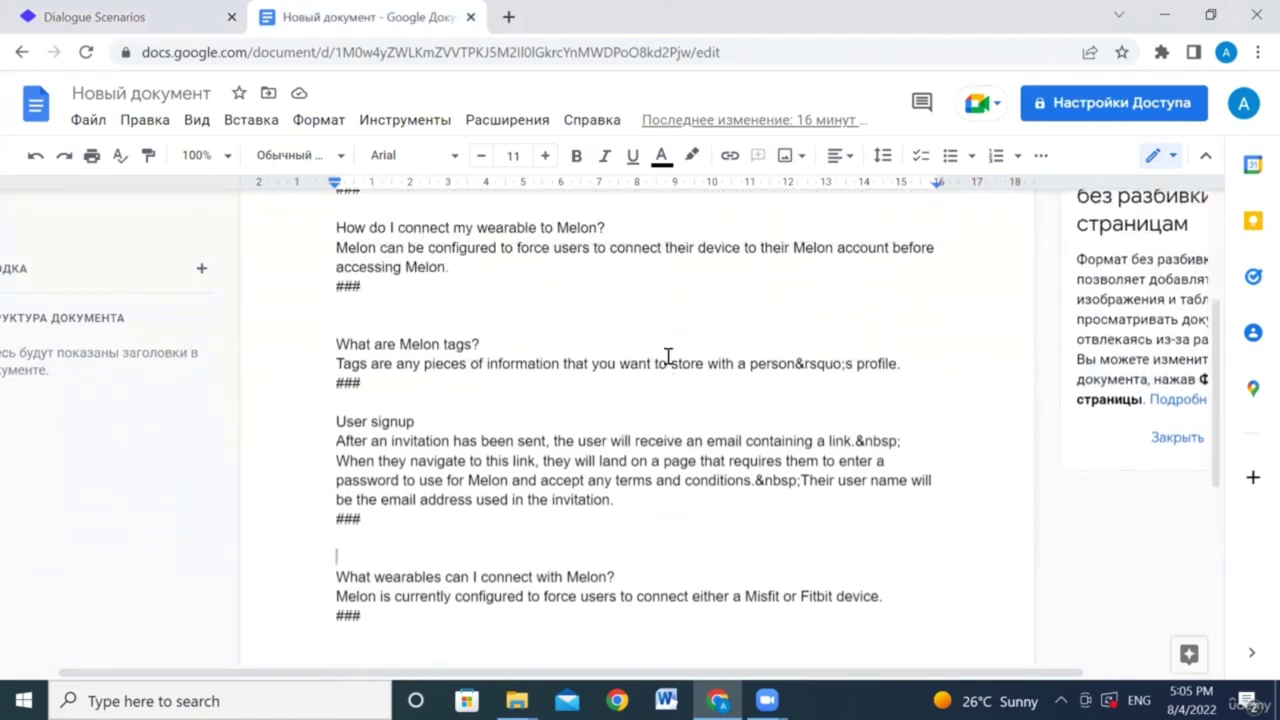
scroll(668, 356, "up", 3)
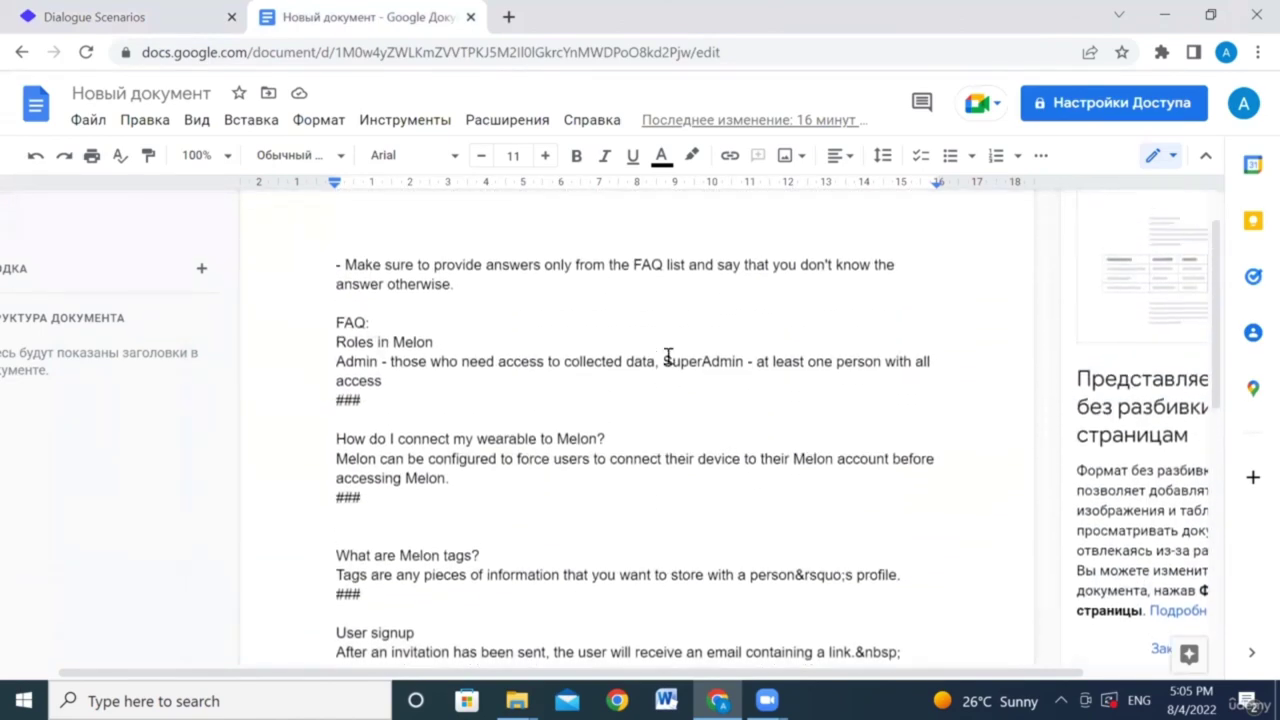
scroll(668, 356, "down", 3)
scroll(668, 356, "down", 3)
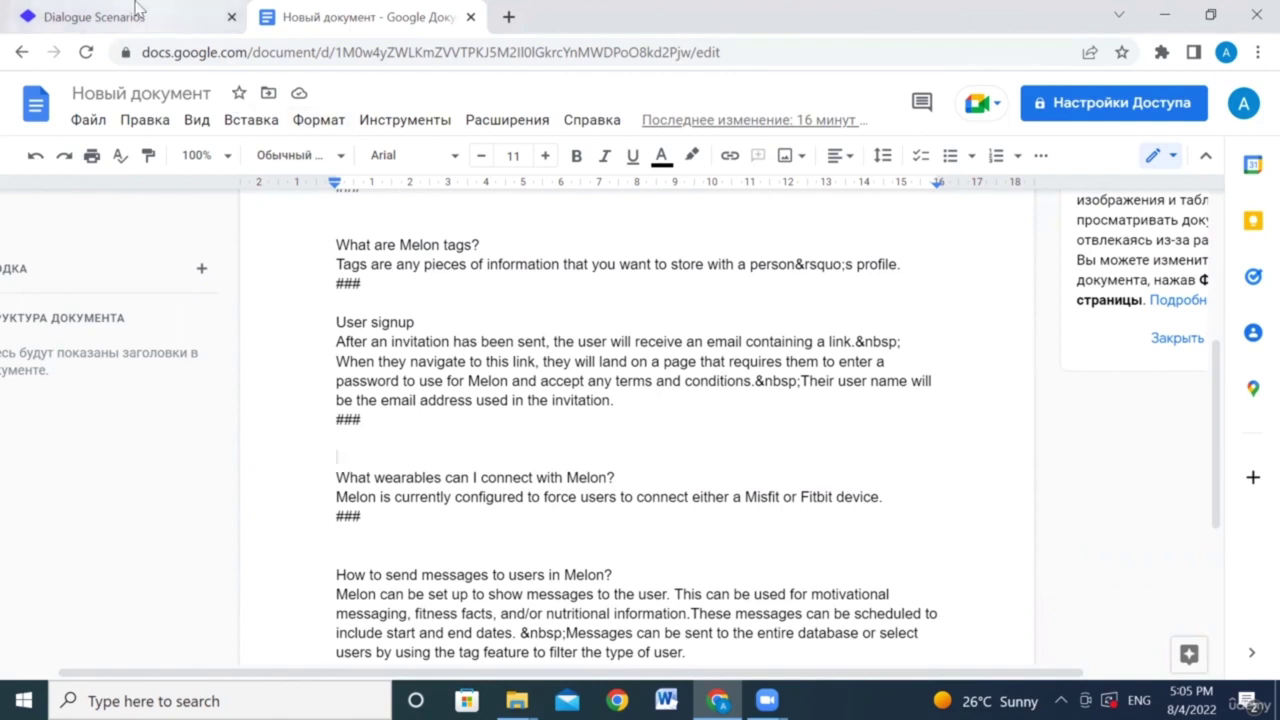
left_click(136, 10)
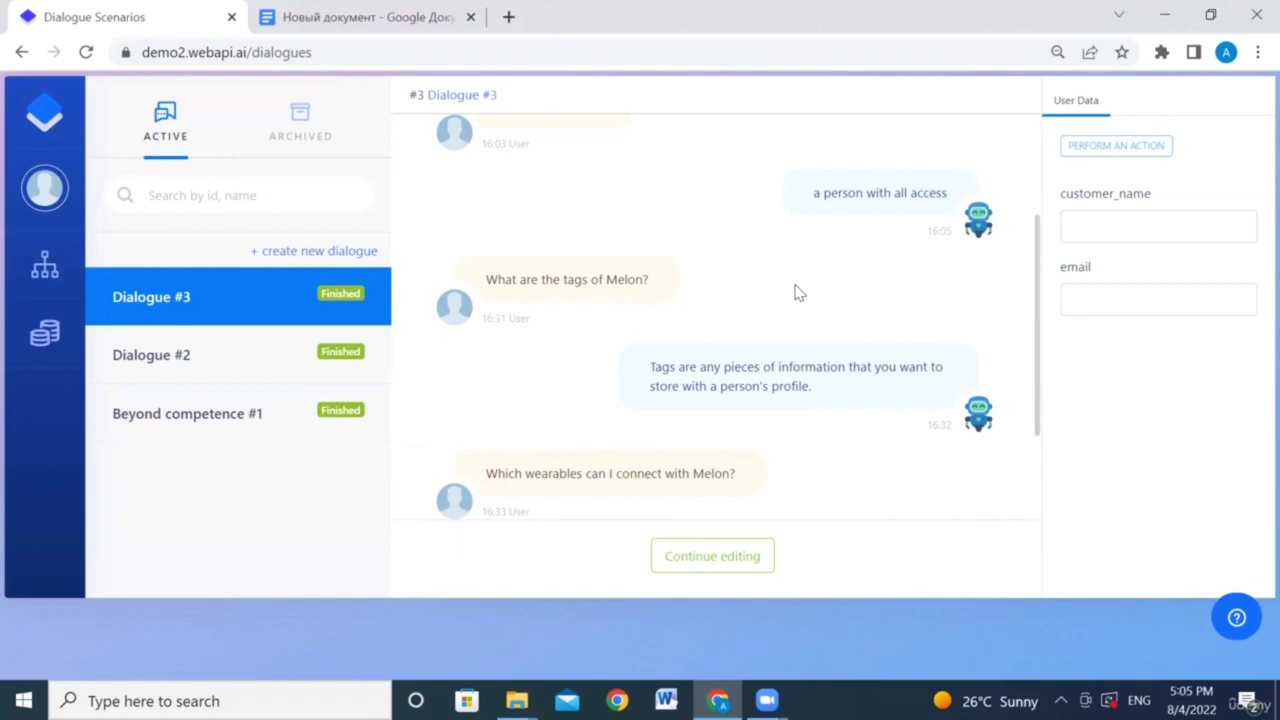
Reopen Dialogue #3, mark it finished again, then go to the Welcome home page.
scroll(798, 292, "down", 1)
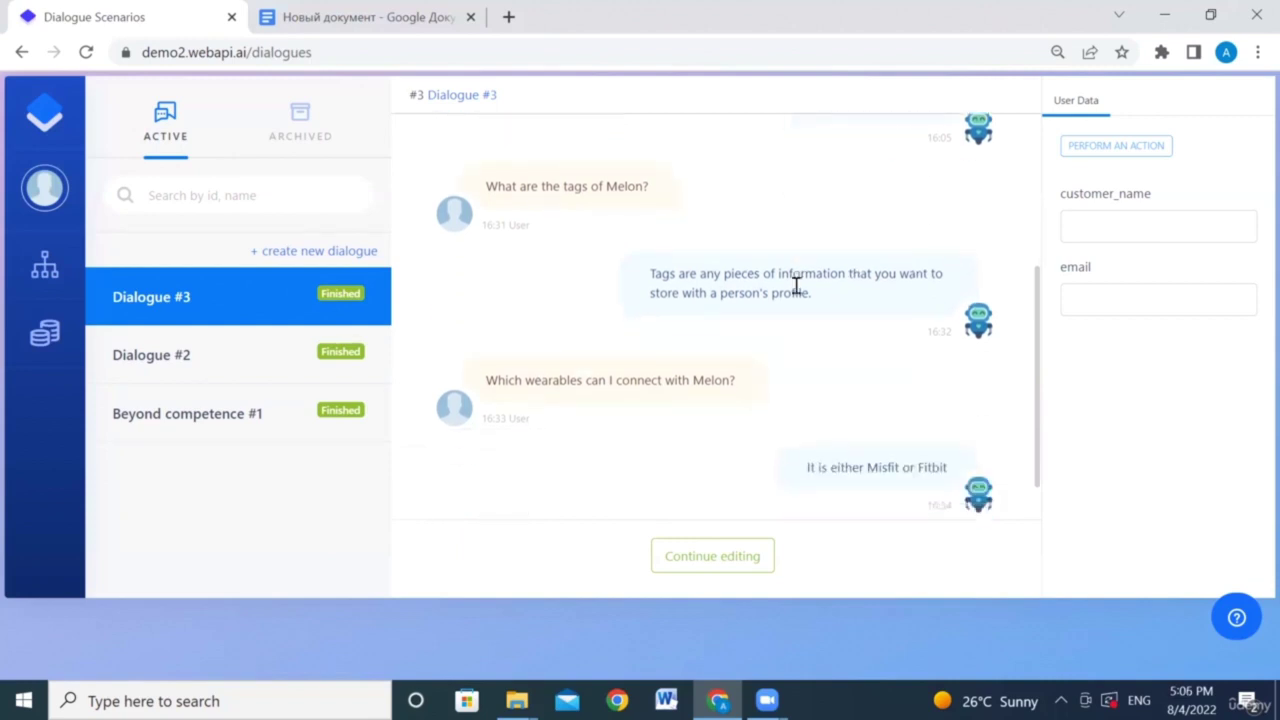
scroll(823, 360, "down", 1)
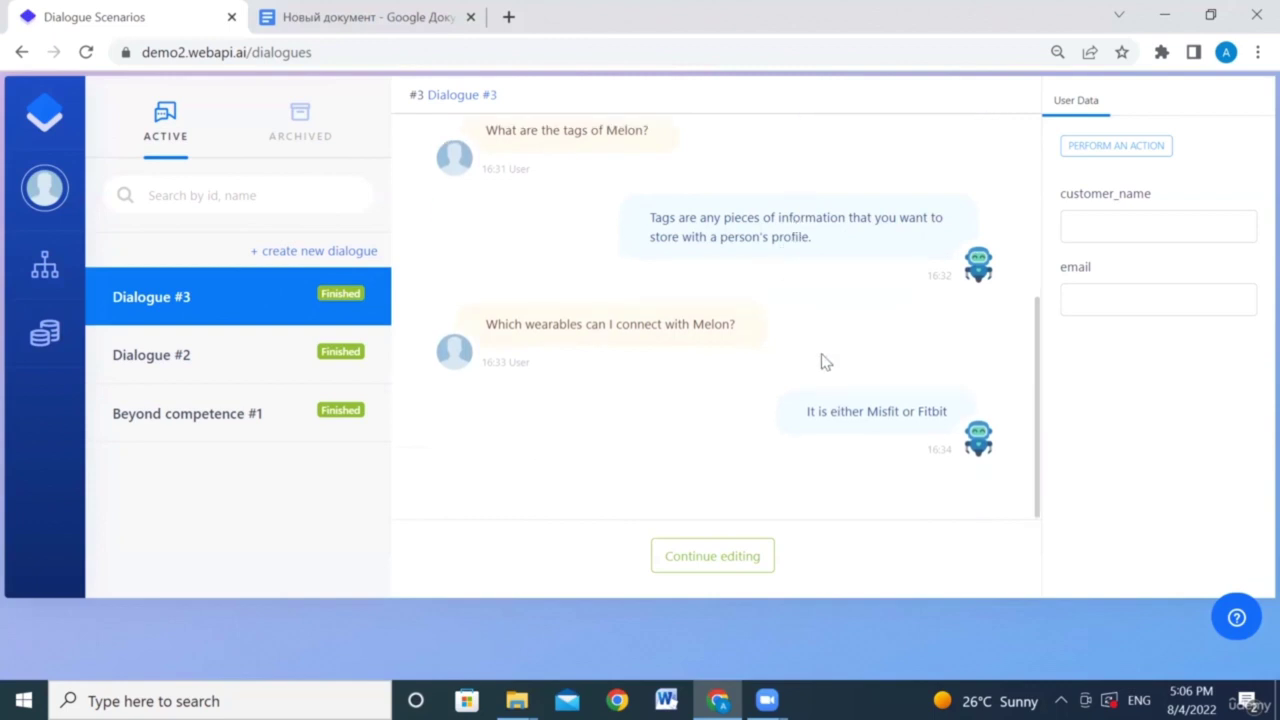
scroll(823, 360, "up", 4)
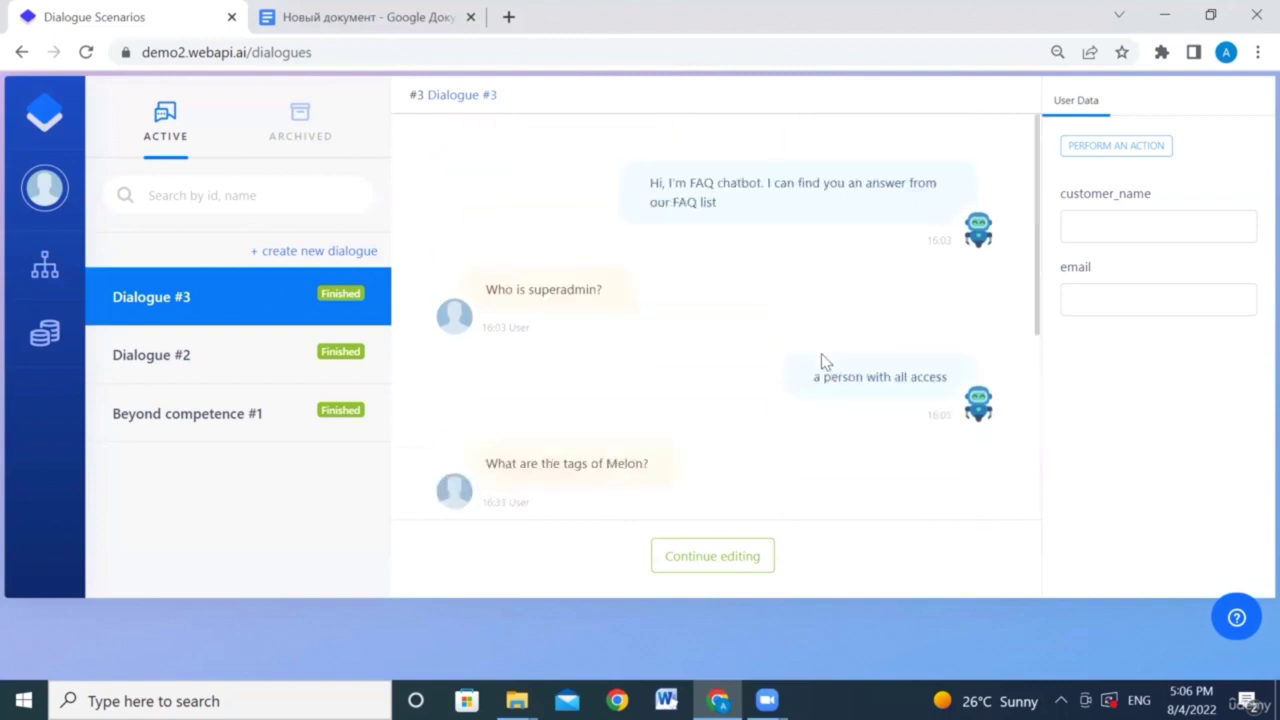
left_click(705, 555)
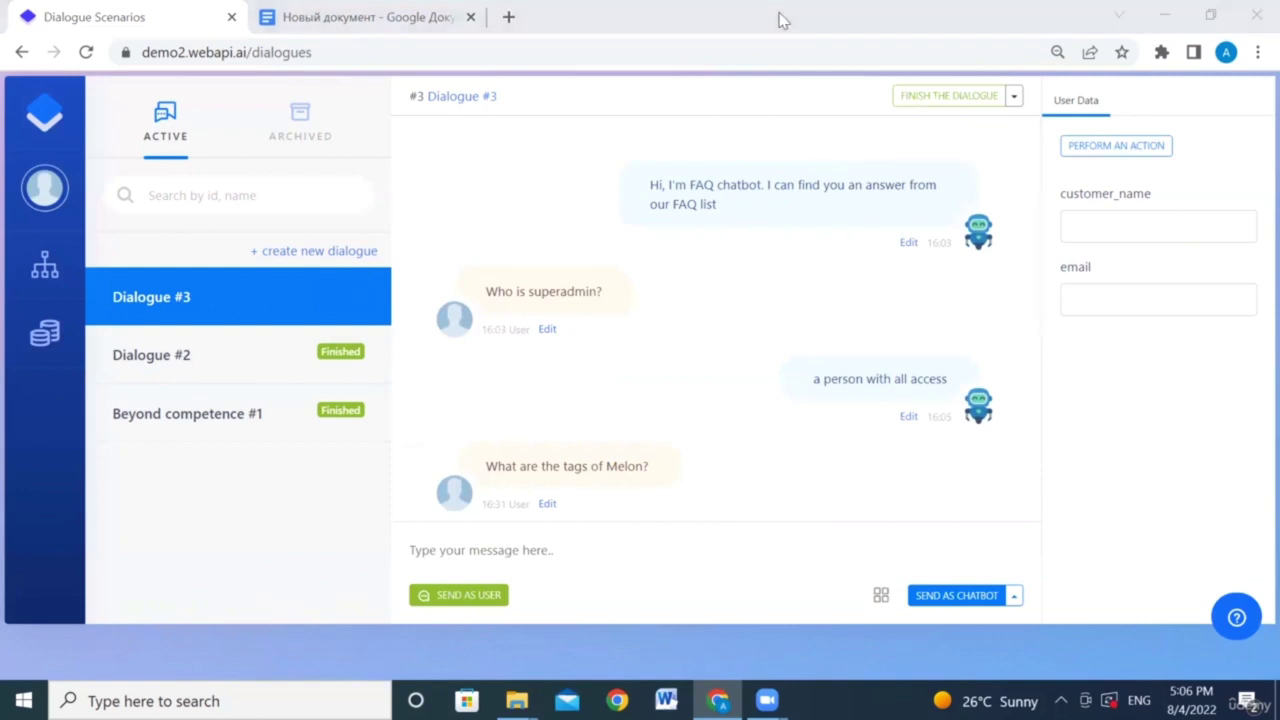
left_click(941, 101)
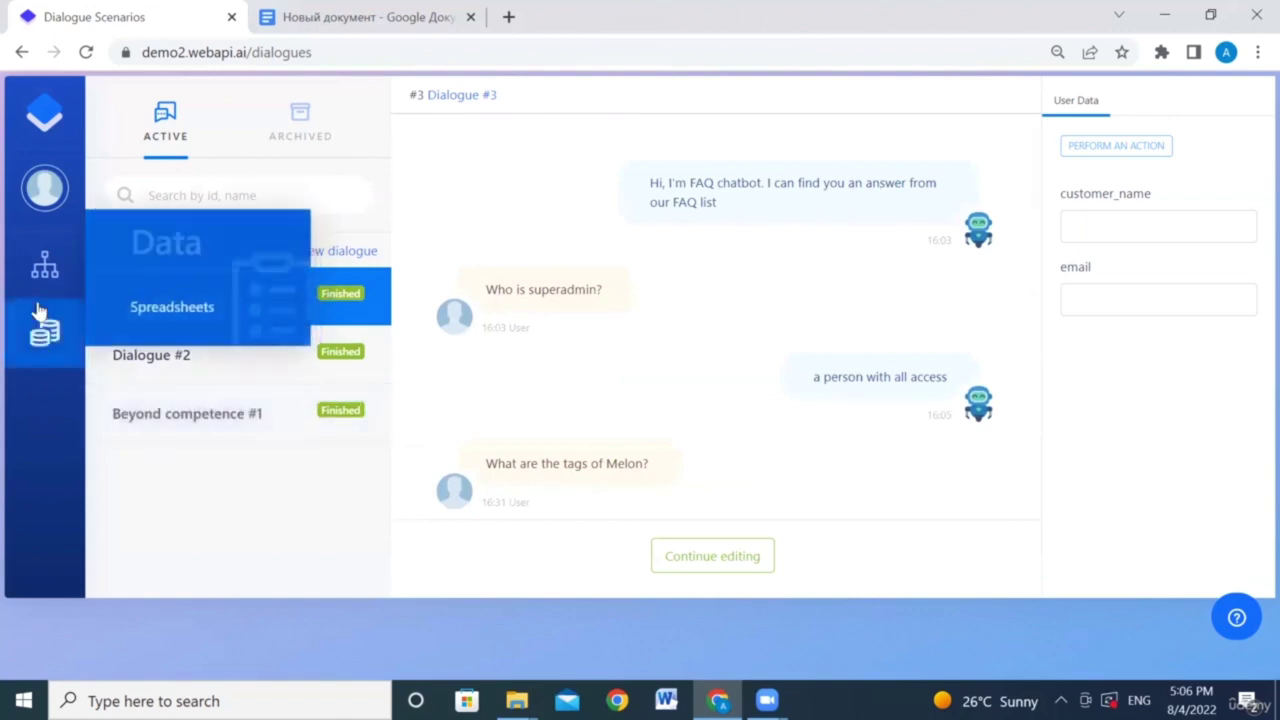
mouse_move(42, 262)
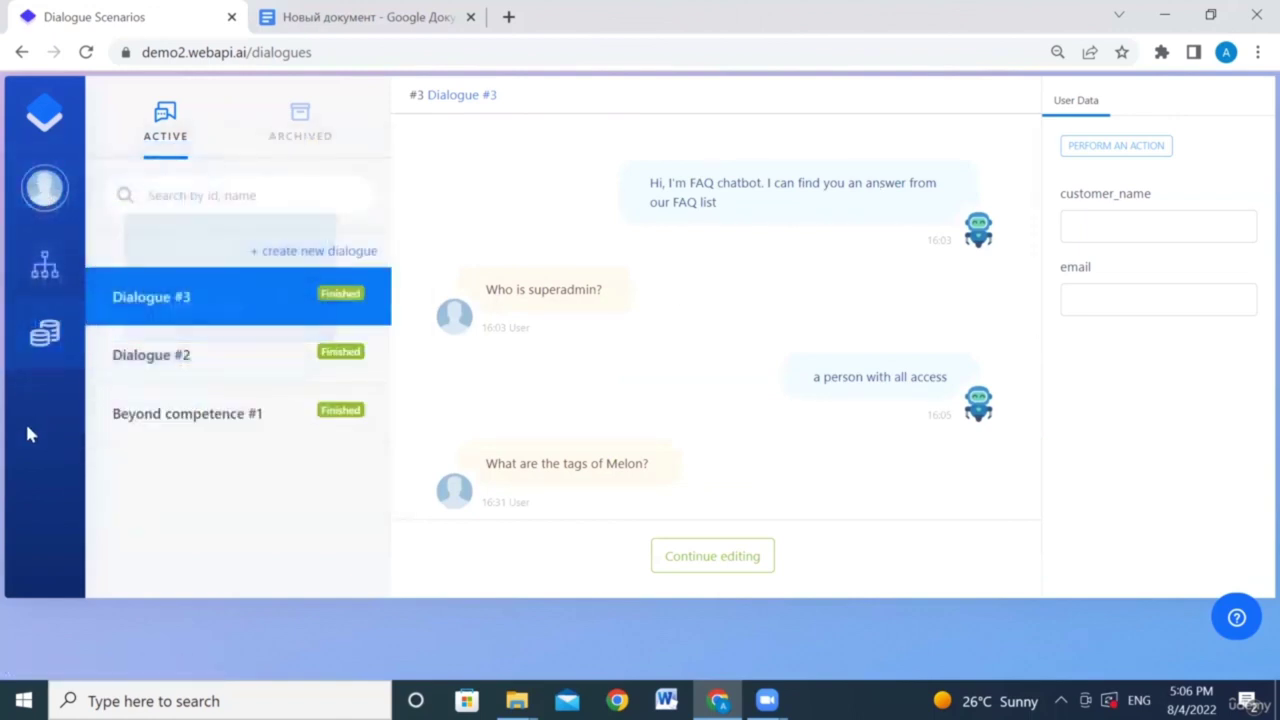
left_click(178, 248)
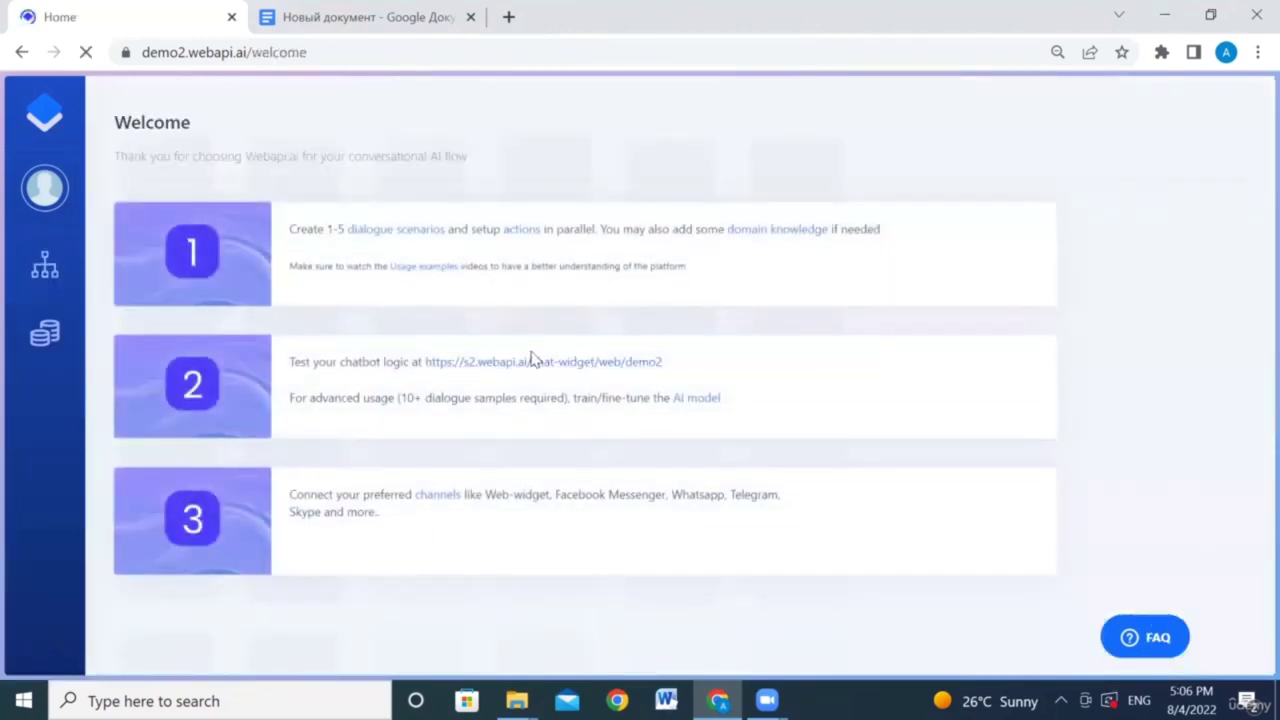
Open the test chat widget and restart the conversation with /start.
left_click(530, 362)
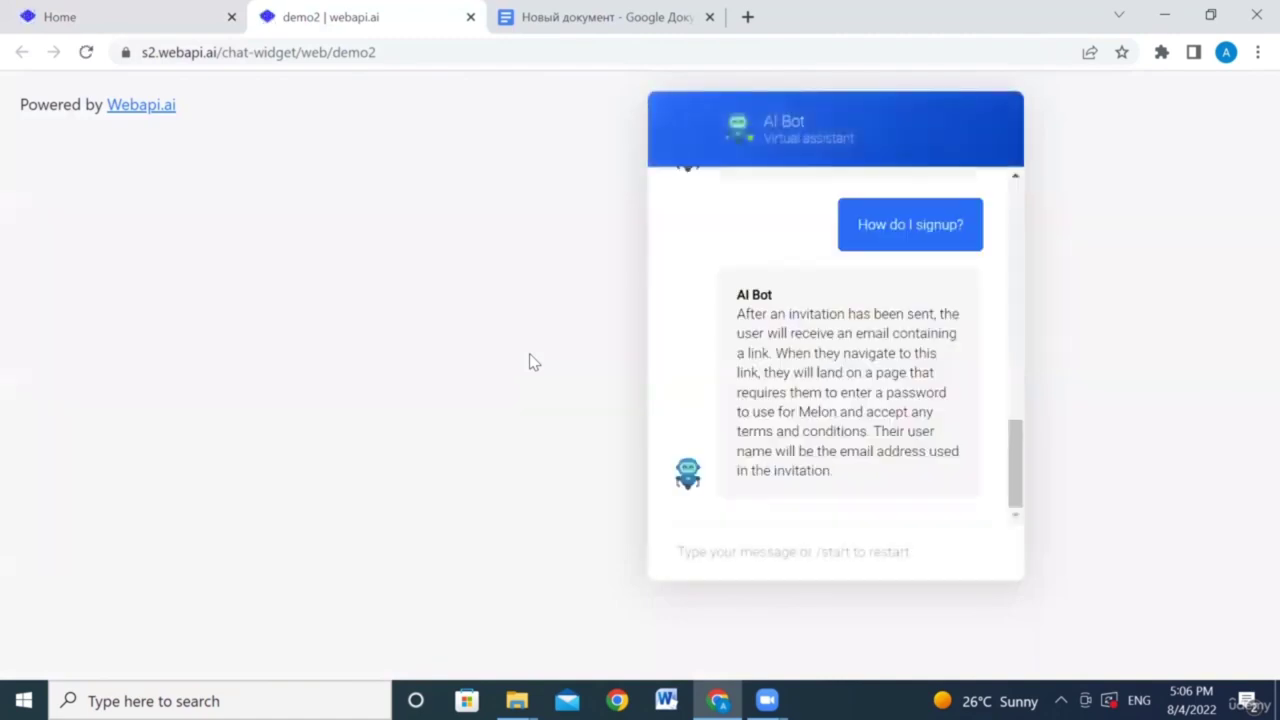
left_click(856, 552)
type("/start")
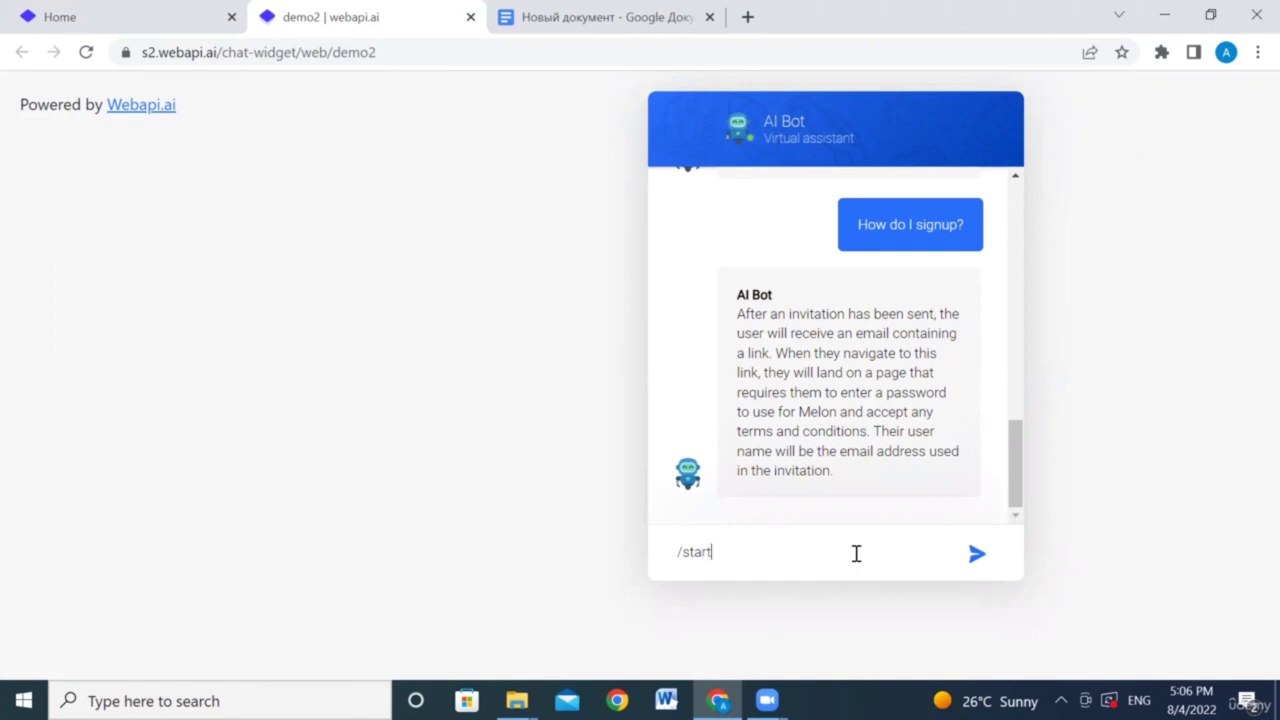
key("Return")
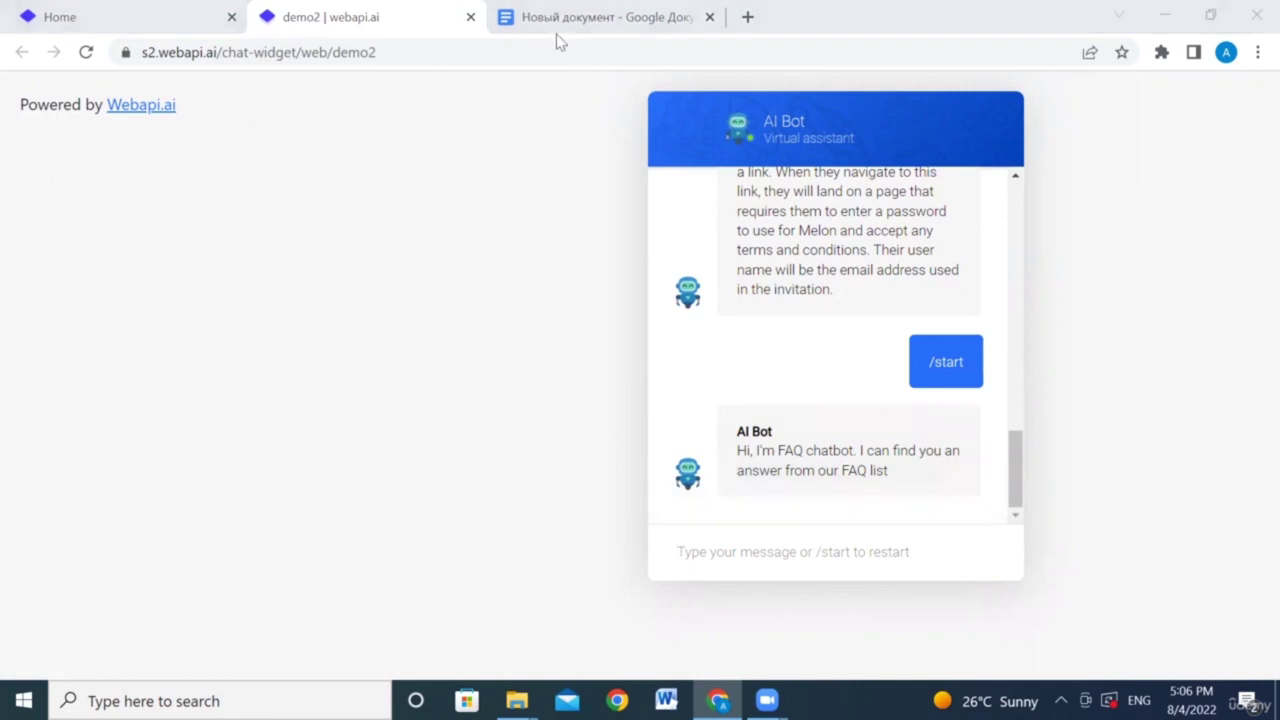
Ask the bot 'how do I signup?' in the chat widget.
left_click(581, 17)
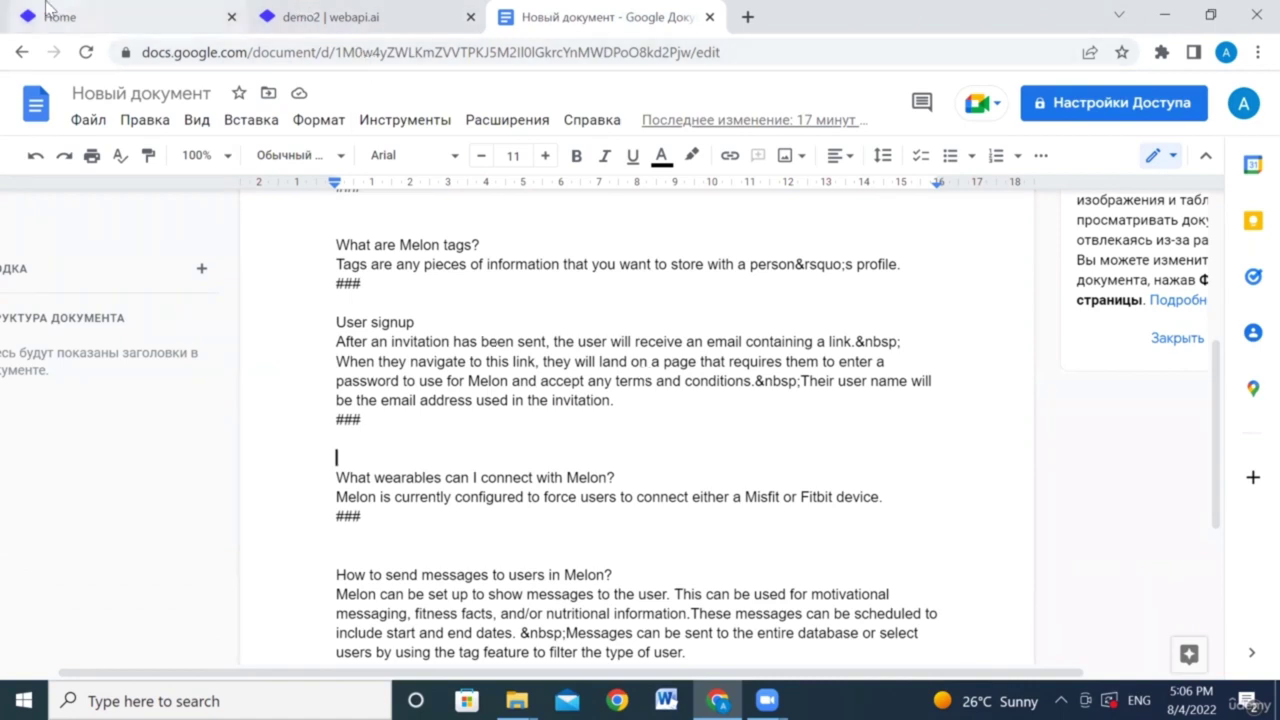
left_click(331, 14)
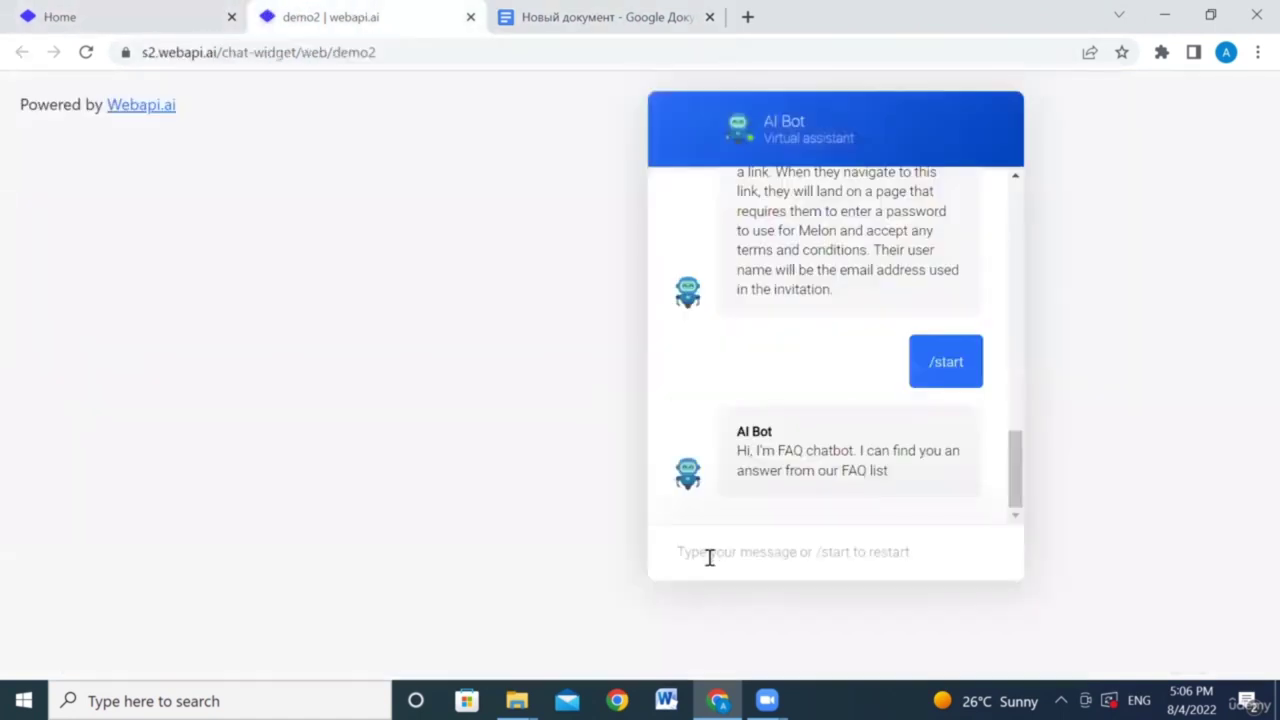
type("how")
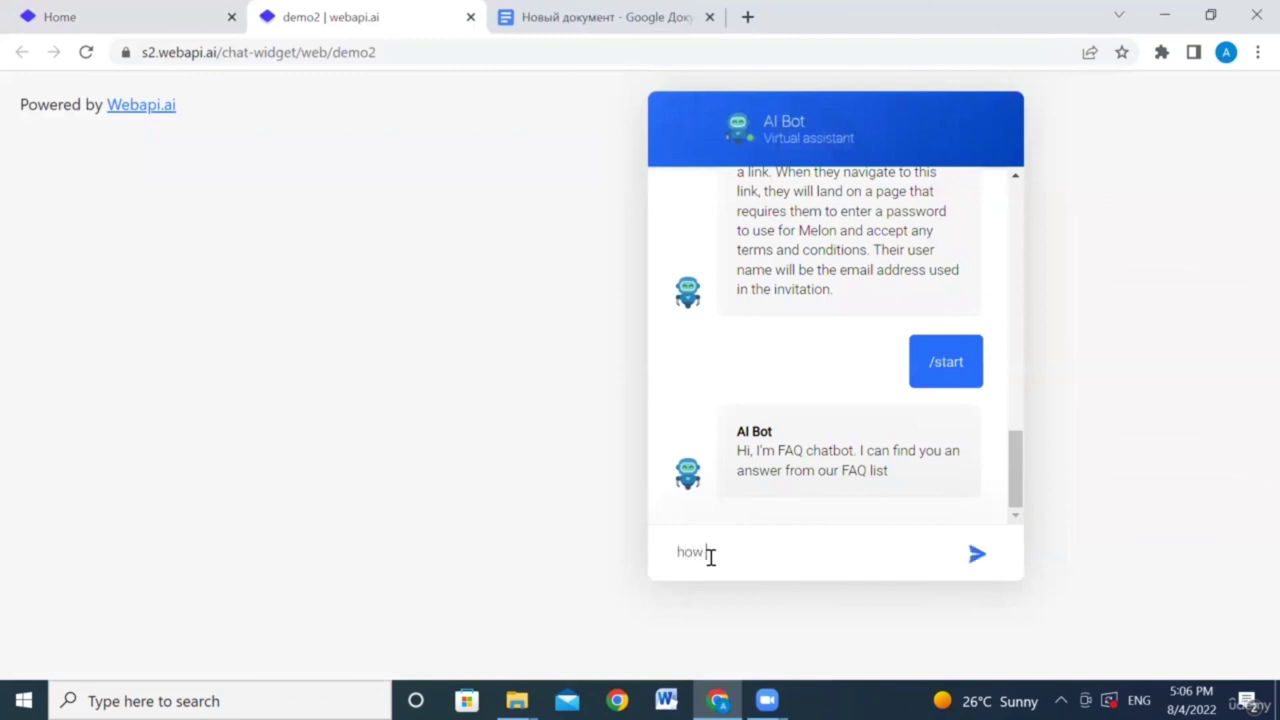
type(" do I")
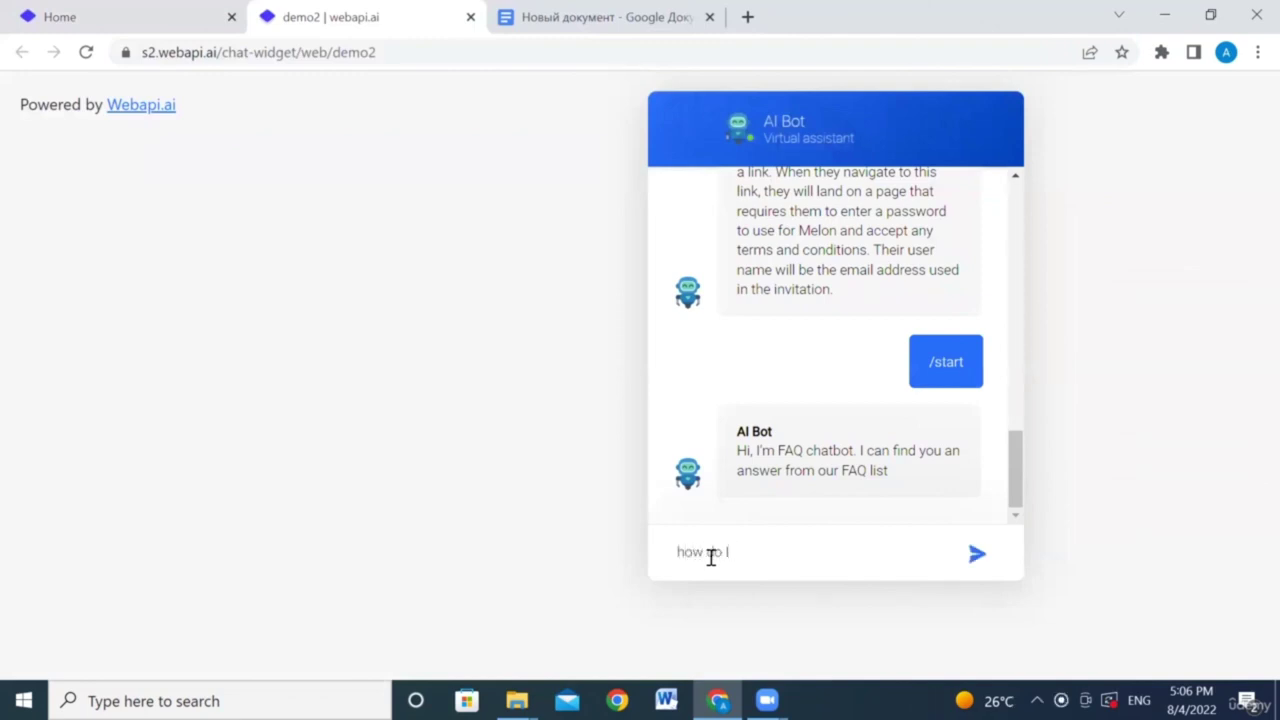
type(" signup?")
key("Return")
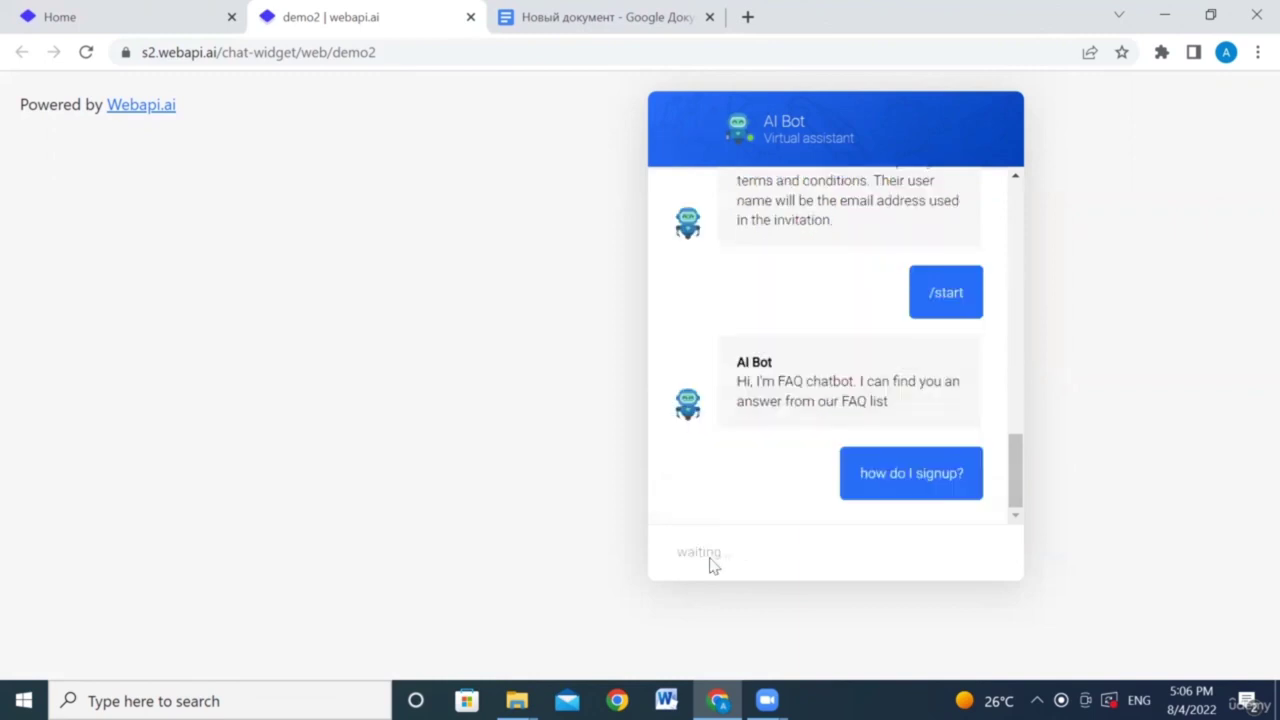
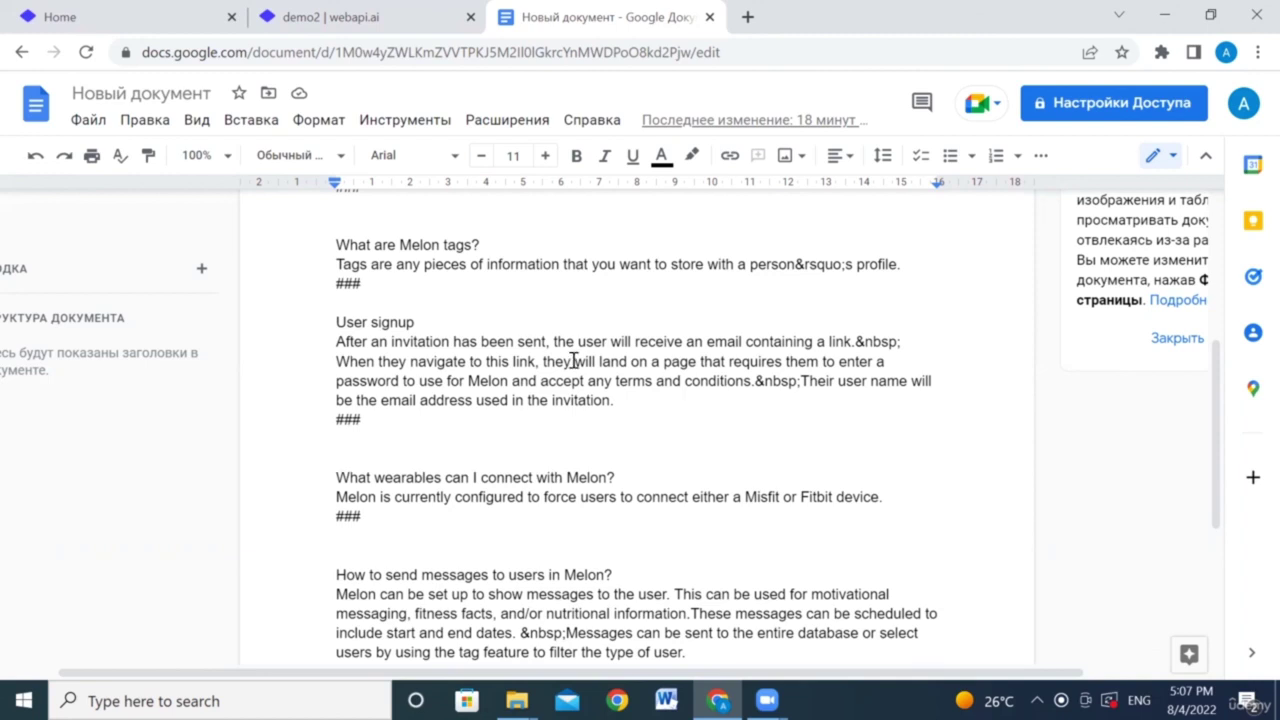
Leave the Melon FAQ Google Doc and return to the demo2 | webapi.ai chat widget tab.
scroll(572, 361, "down", 2)
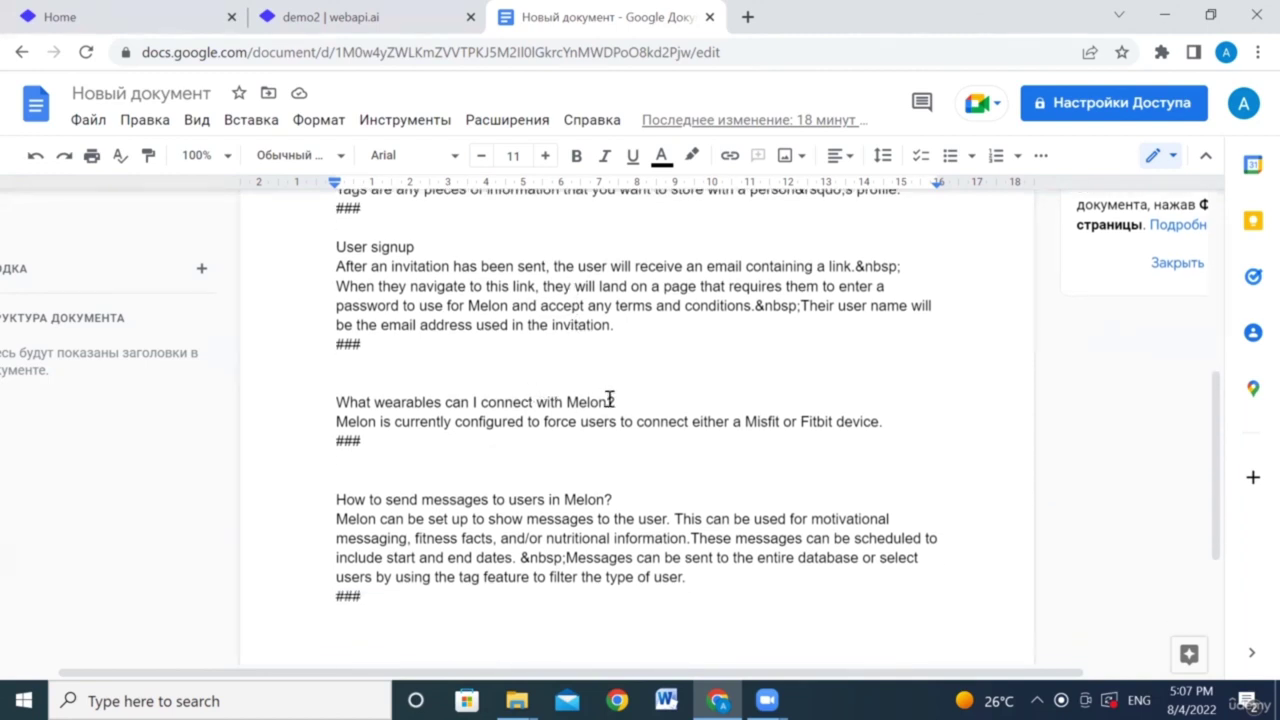
left_click(360, 20)
Send the chat widget bot the question 'what are the wearables?'.
left_click(772, 567)
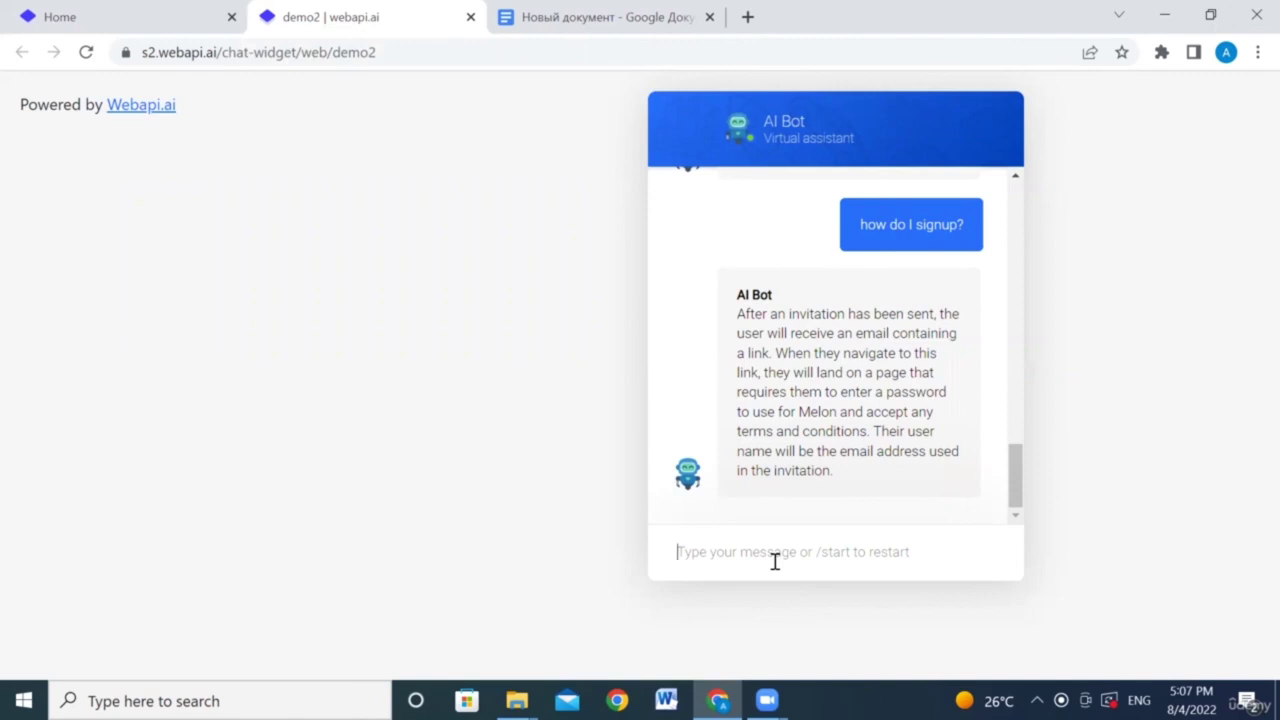
type("what are")
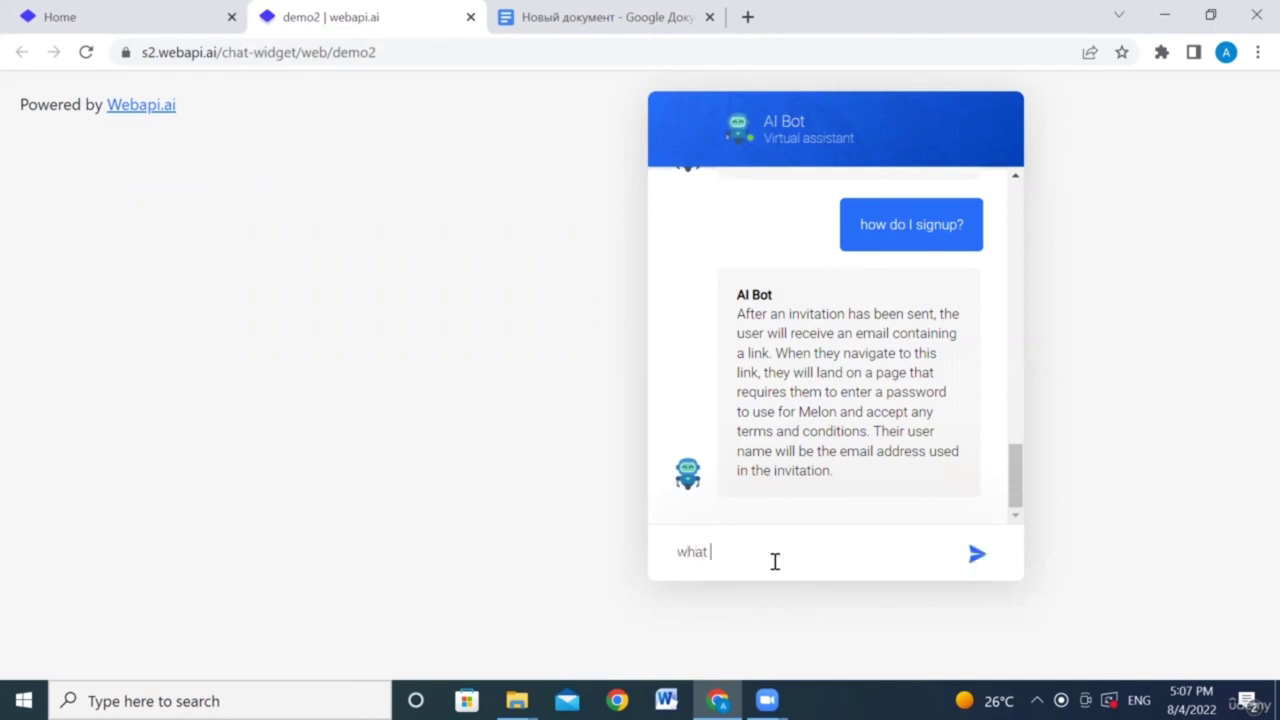
type(" the wearables?")
key("Return")
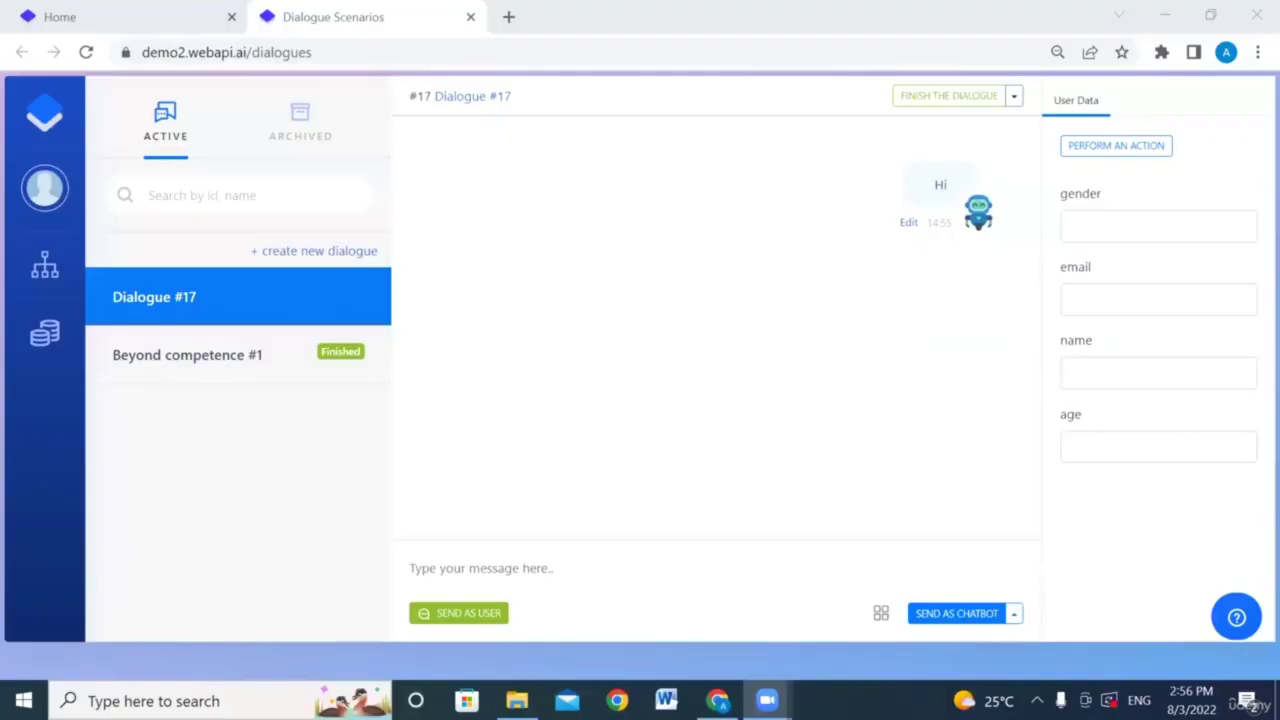
Create new Dialogue #18 and edit its opening Hi message in QuickReplies.
left_click(718, 700)
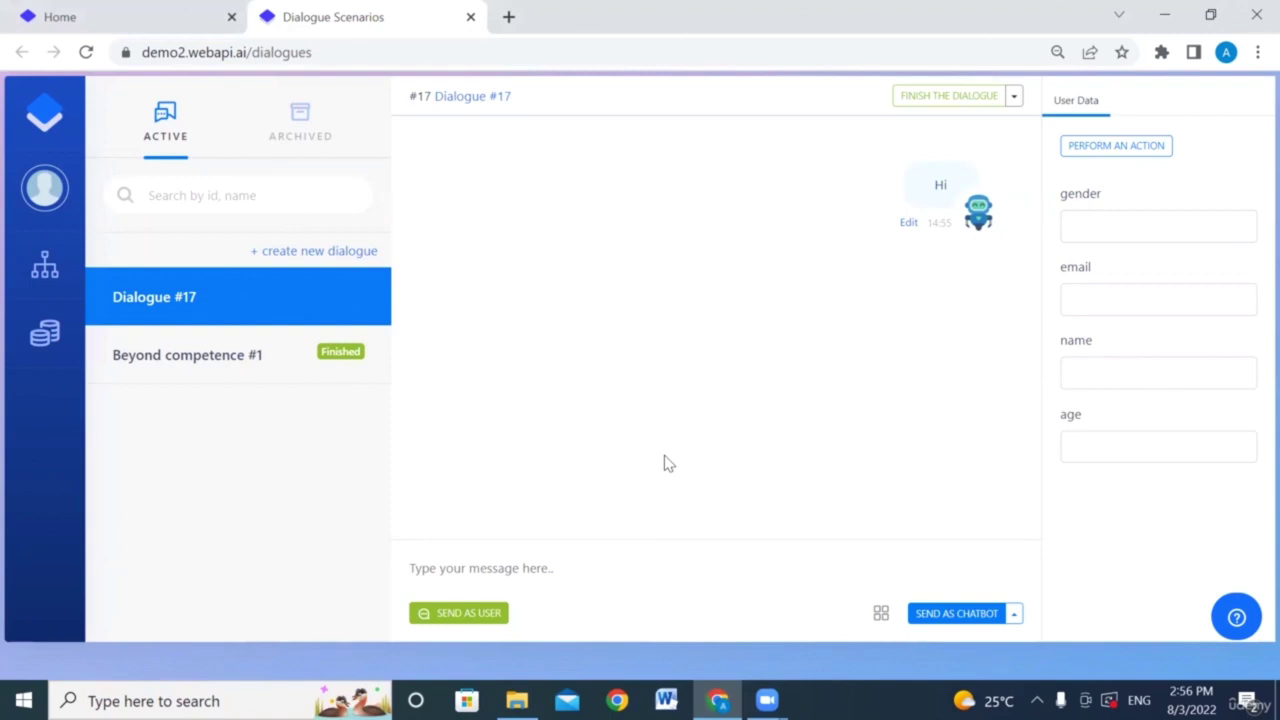
left_click(368, 259)
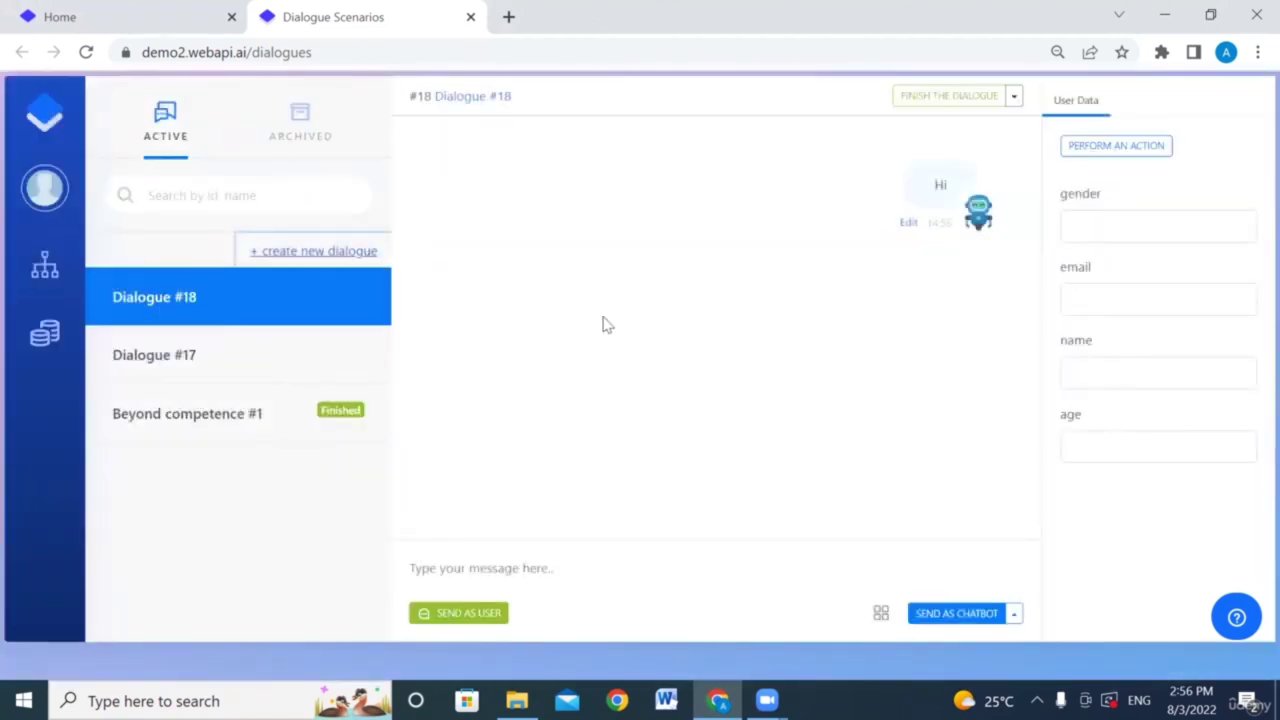
left_click(909, 224)
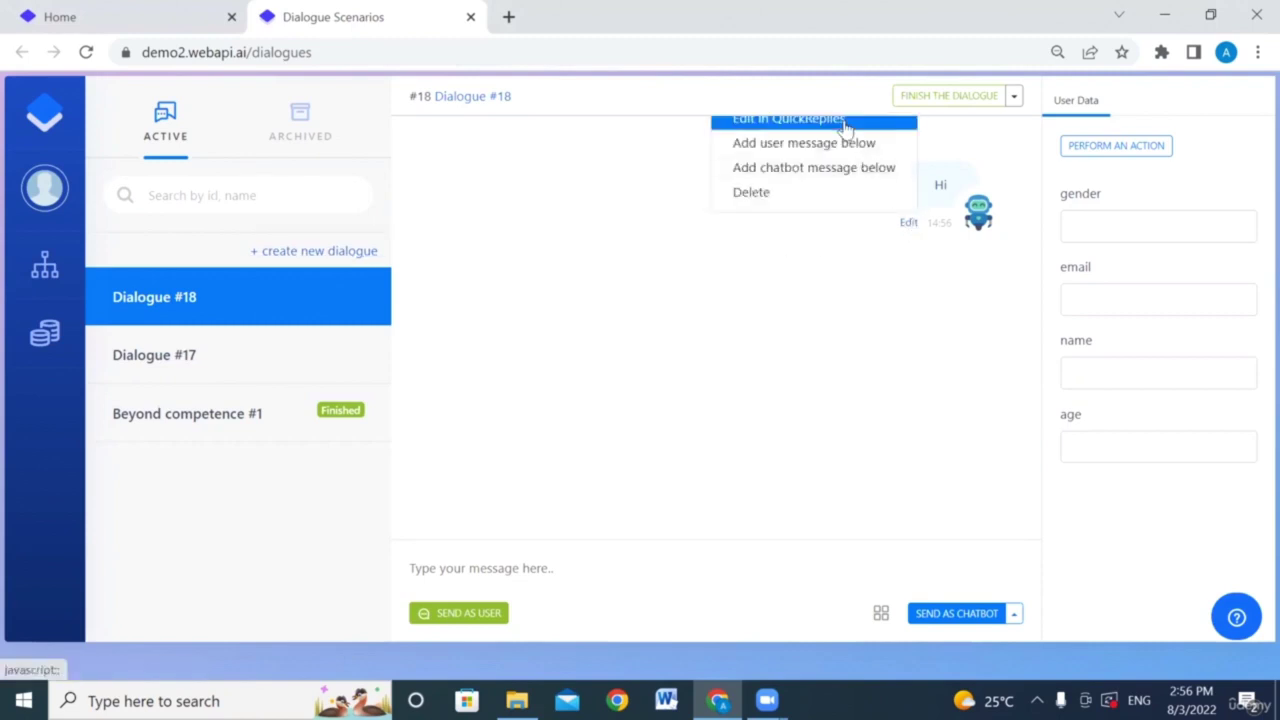
left_click(845, 125)
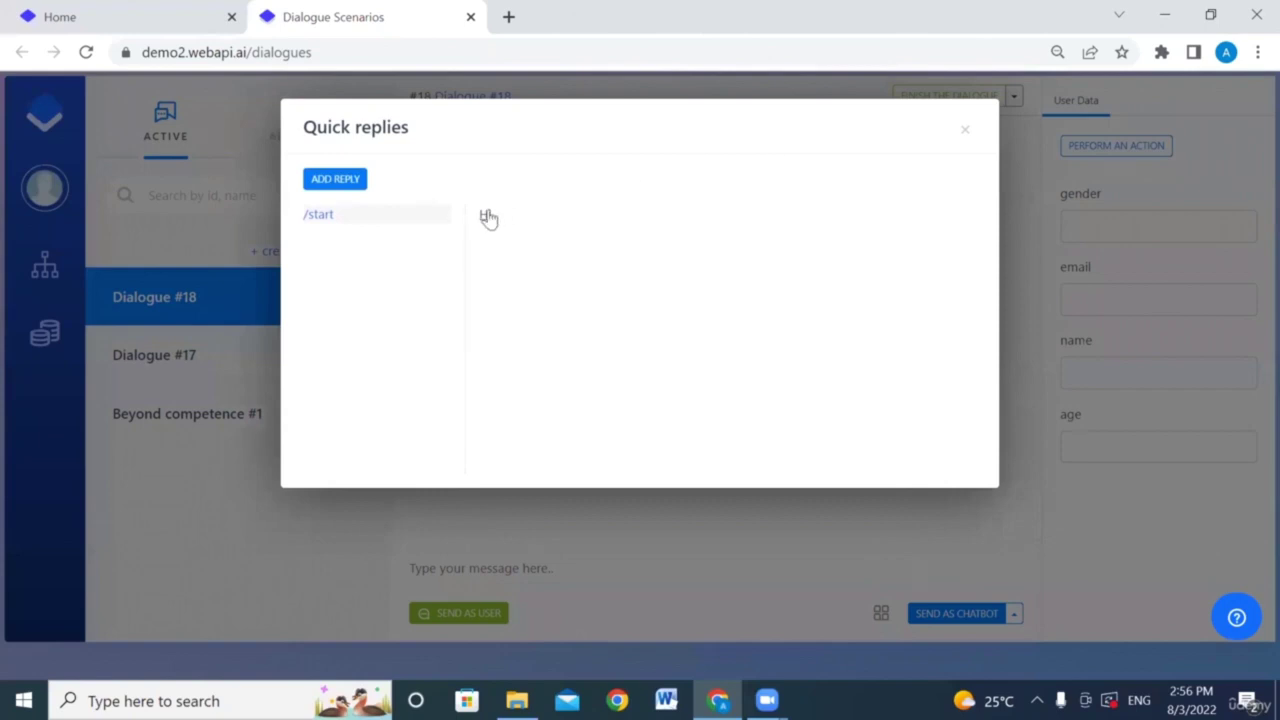
Replace the /start reply with the Friday 2 pm tournament invitation, adding 'participate' and 'learn more' buttons, and save.
left_click(488, 215)
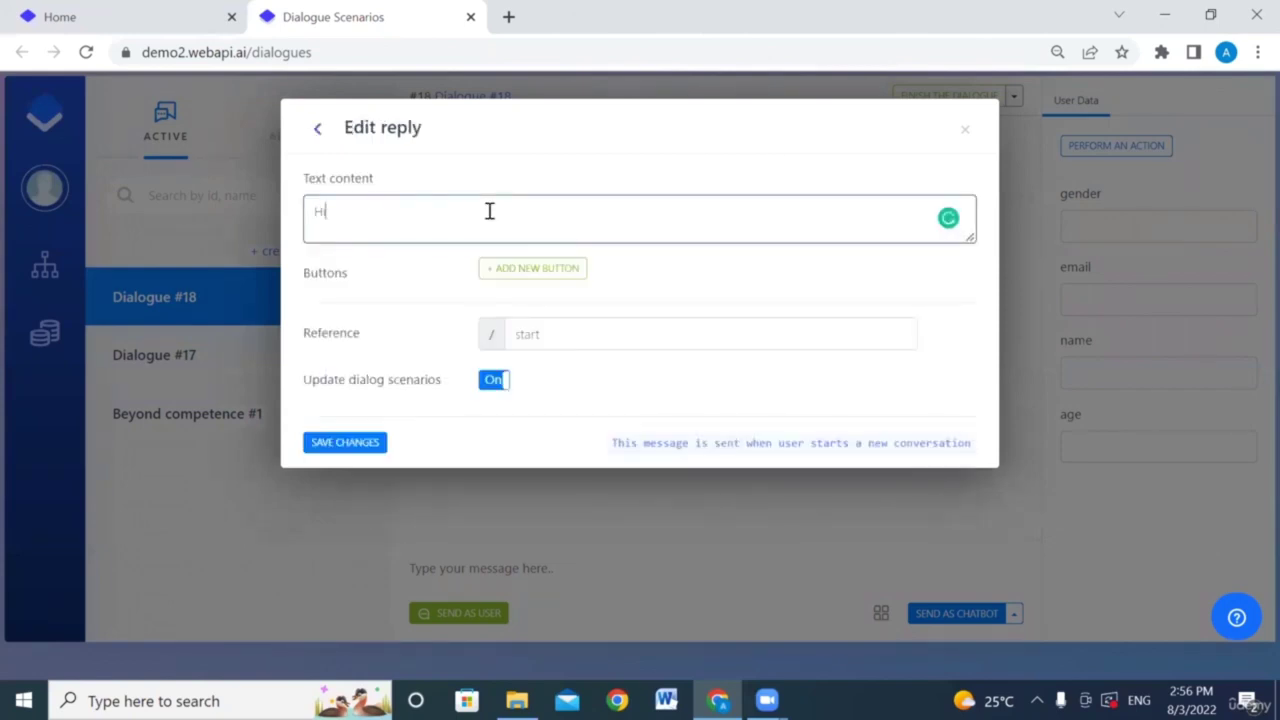
key("BackSpace")
key("BackSpace")
type("Hi I'm a chatbot. Would you like to participate in a tournament this Friday at 2 pm?")
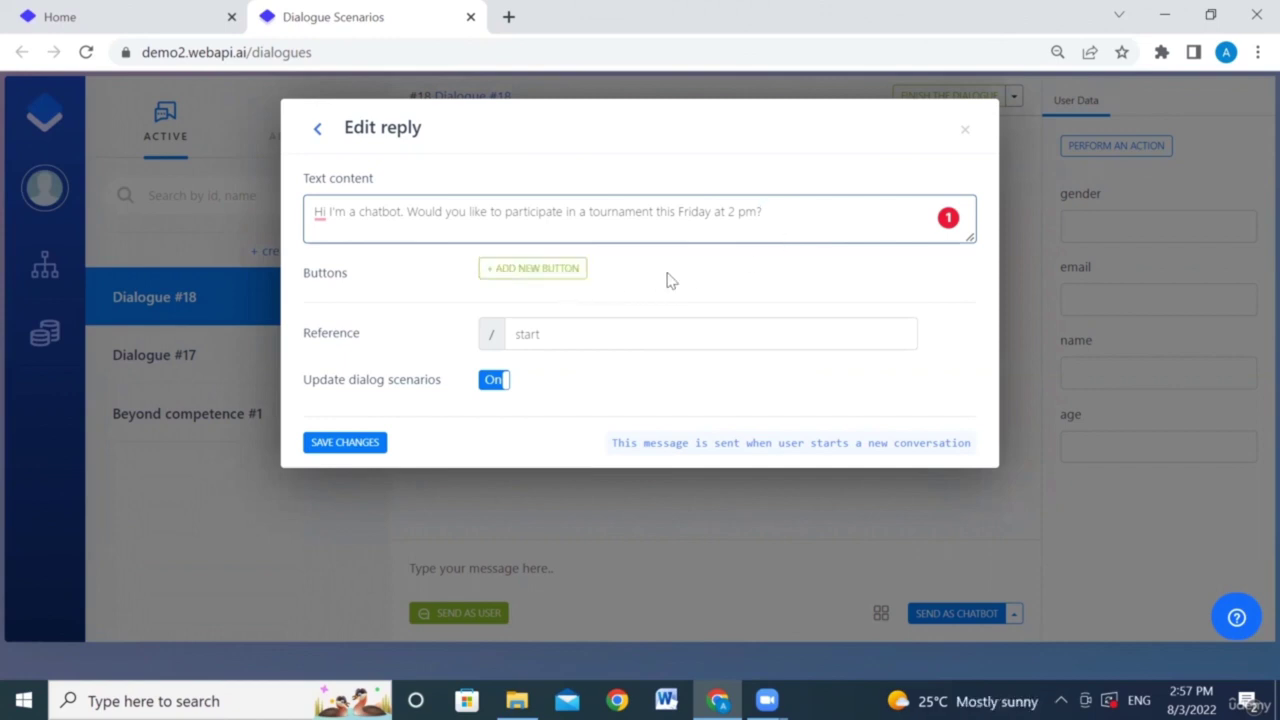
left_click(560, 269)
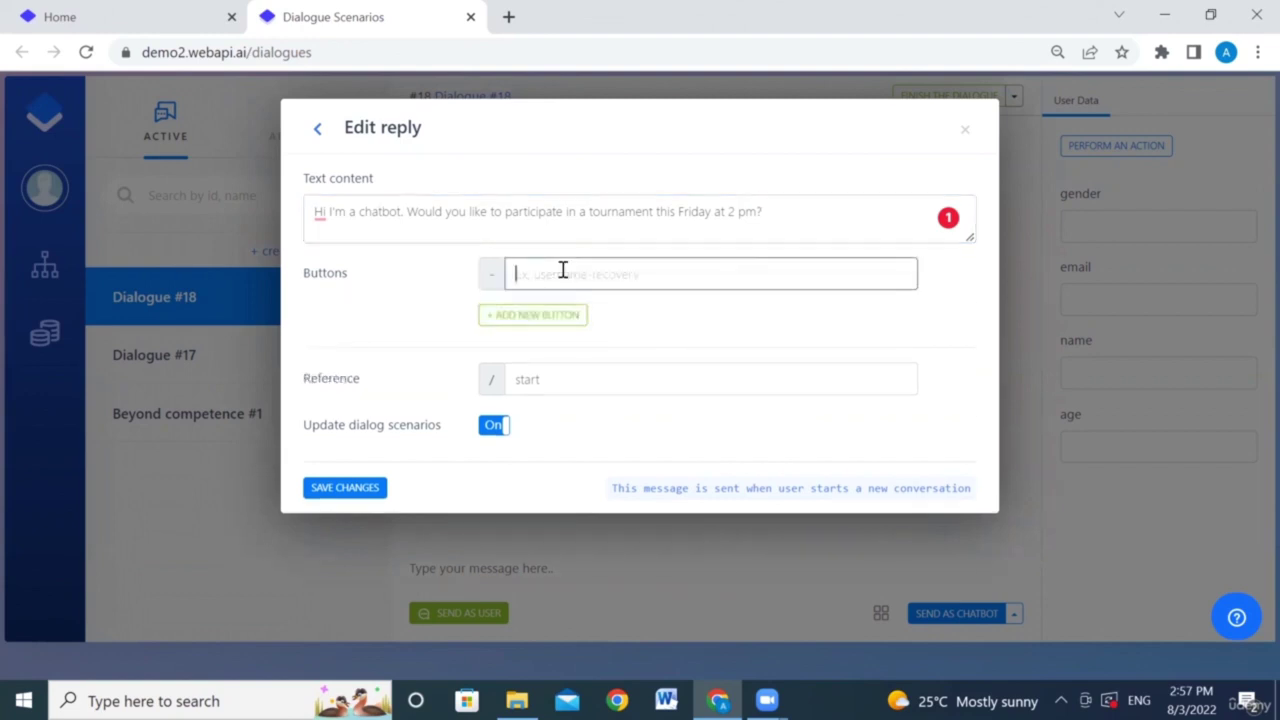
type("participate")
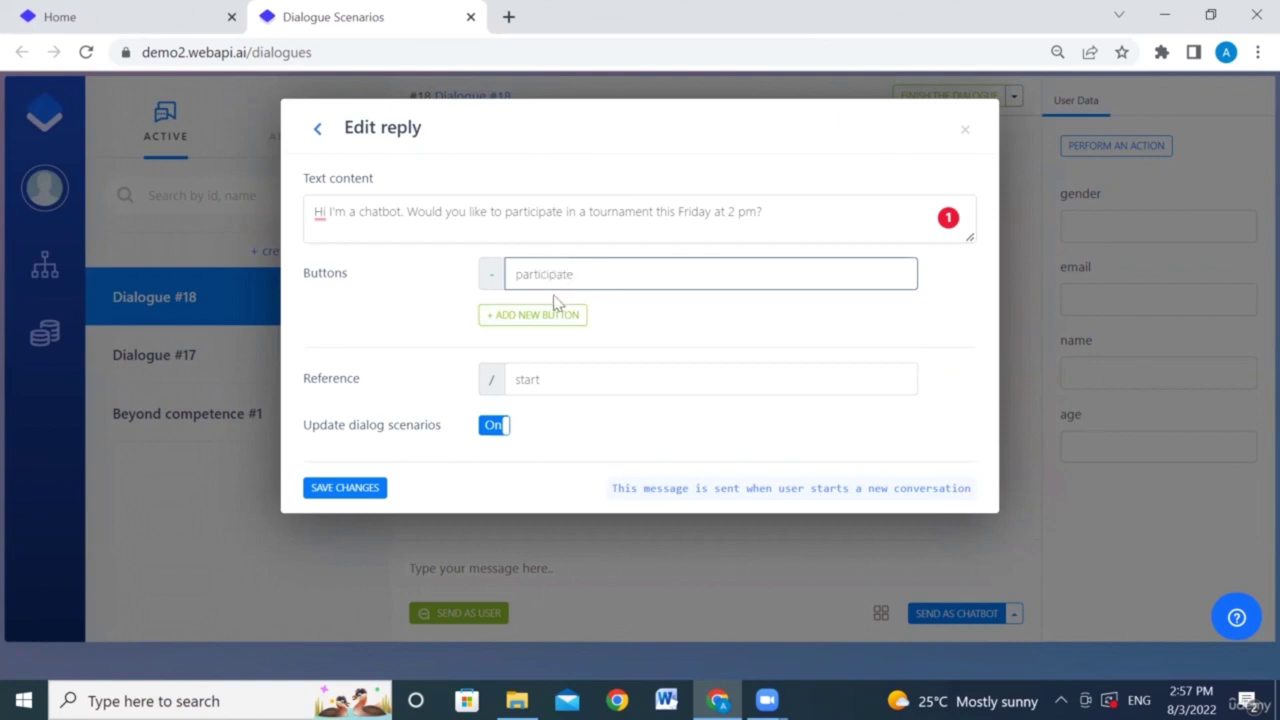
left_click(546, 316)
type("learn more")
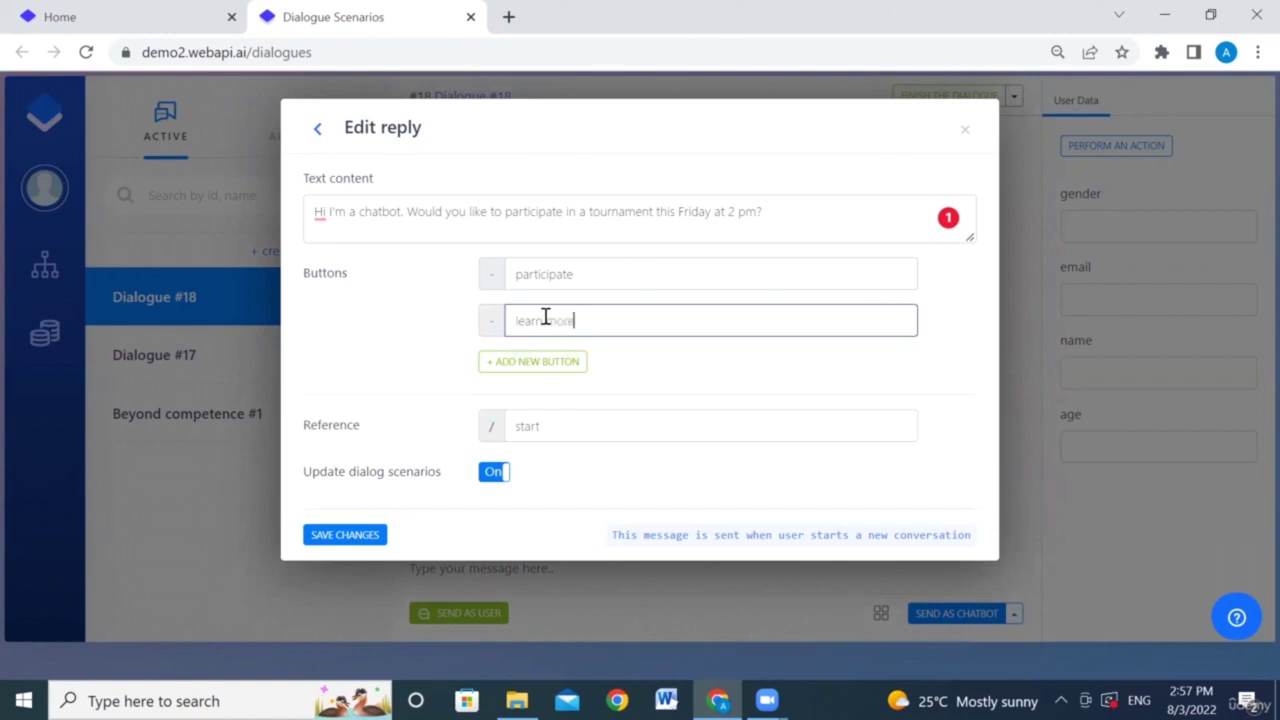
left_click(357, 537)
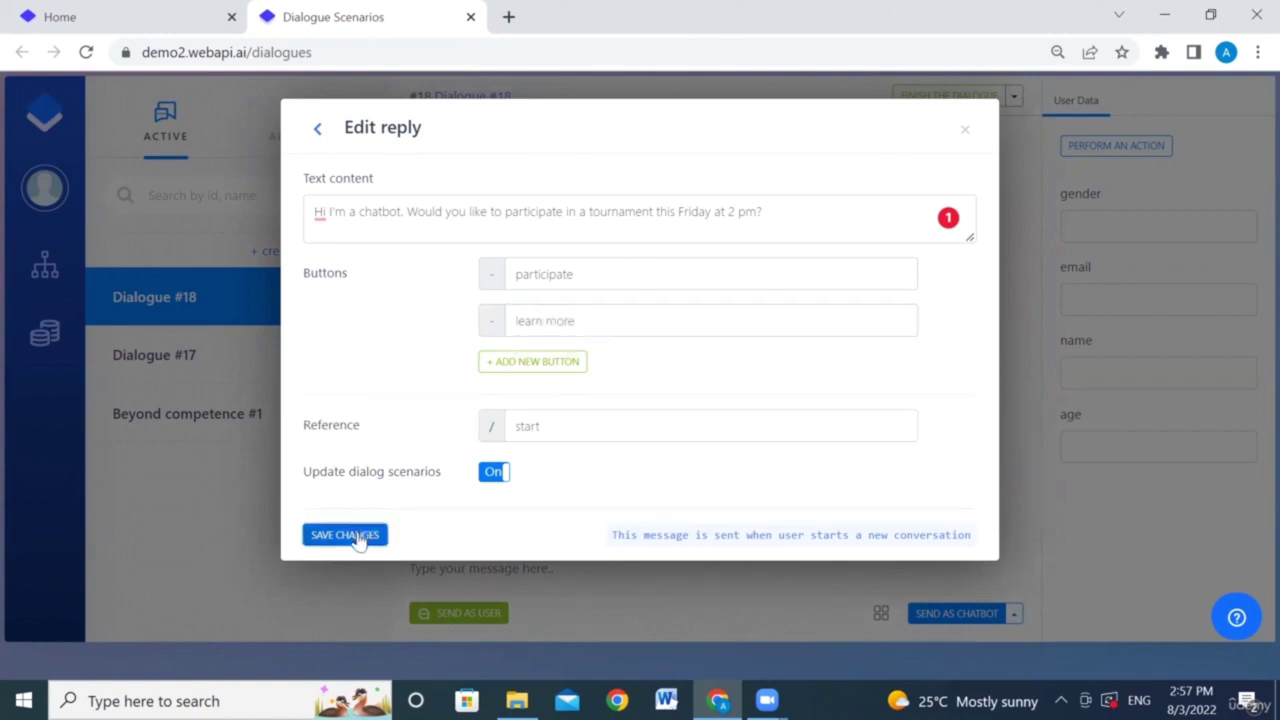
left_click(965, 129)
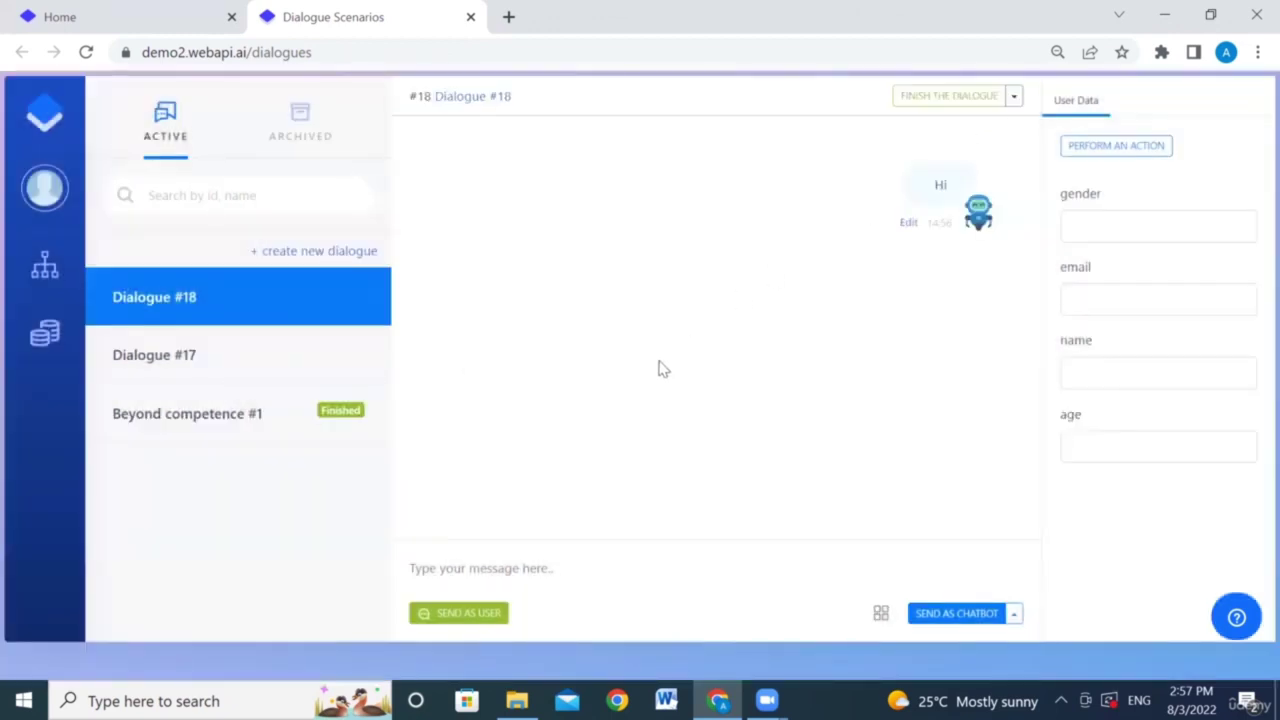
Reload Dialogue #18 and answer the tournament invitation with 'participate'.
key("F5")
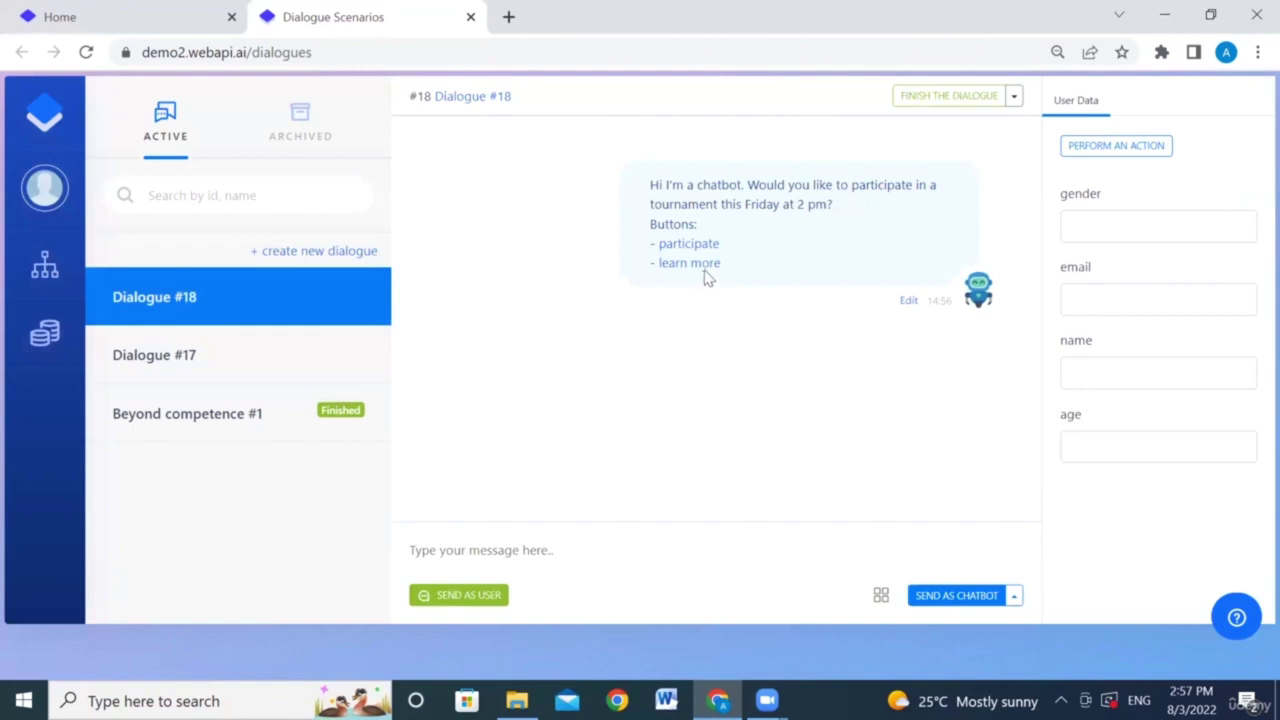
left_click(688, 244)
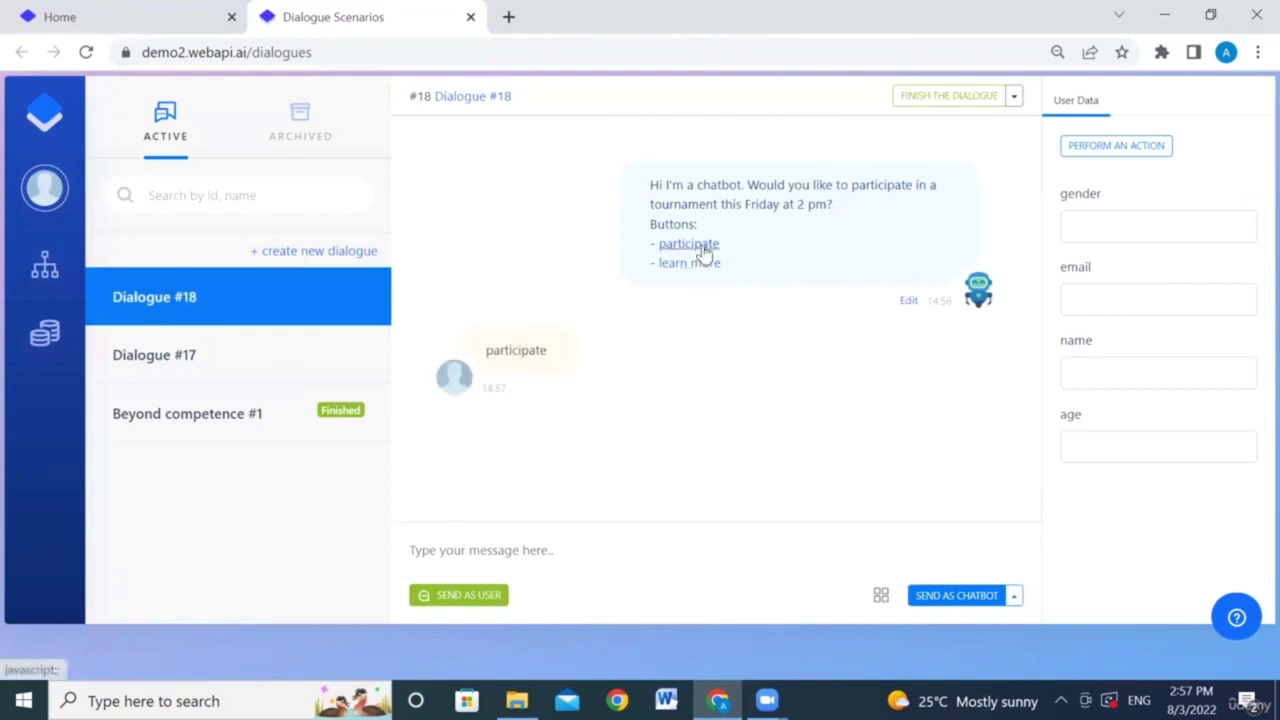
left_click(596, 540)
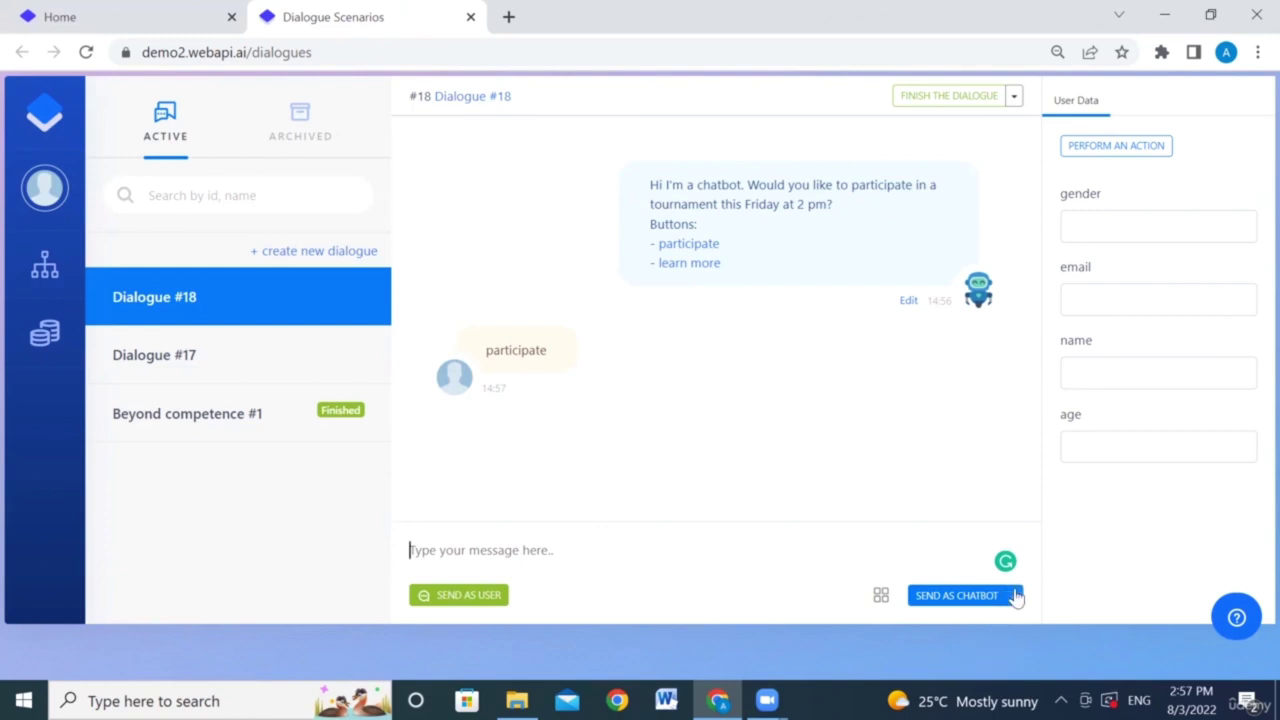
left_click(1015, 596)
Post 'What is your gender?' as the chatbot with 'male' and 'female' answer buttons.
left_click(611, 222)
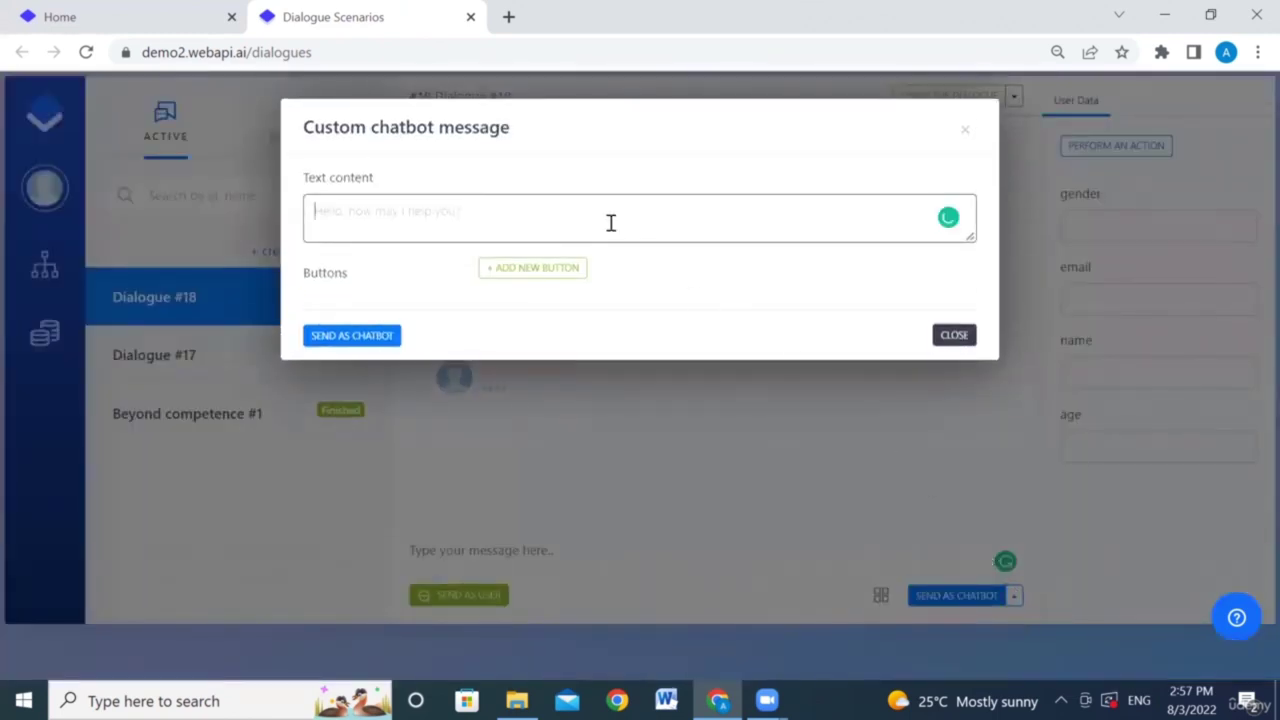
type("W")
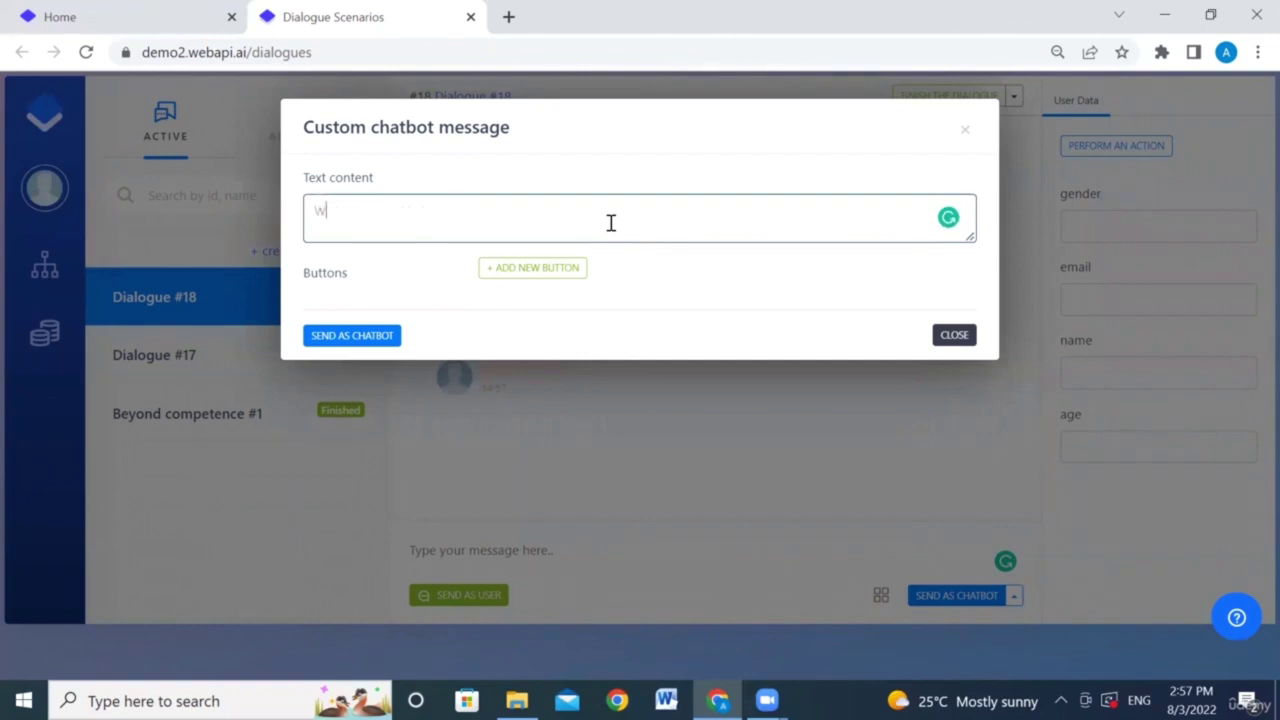
type("hat is your gender?")
left_click(533, 268)
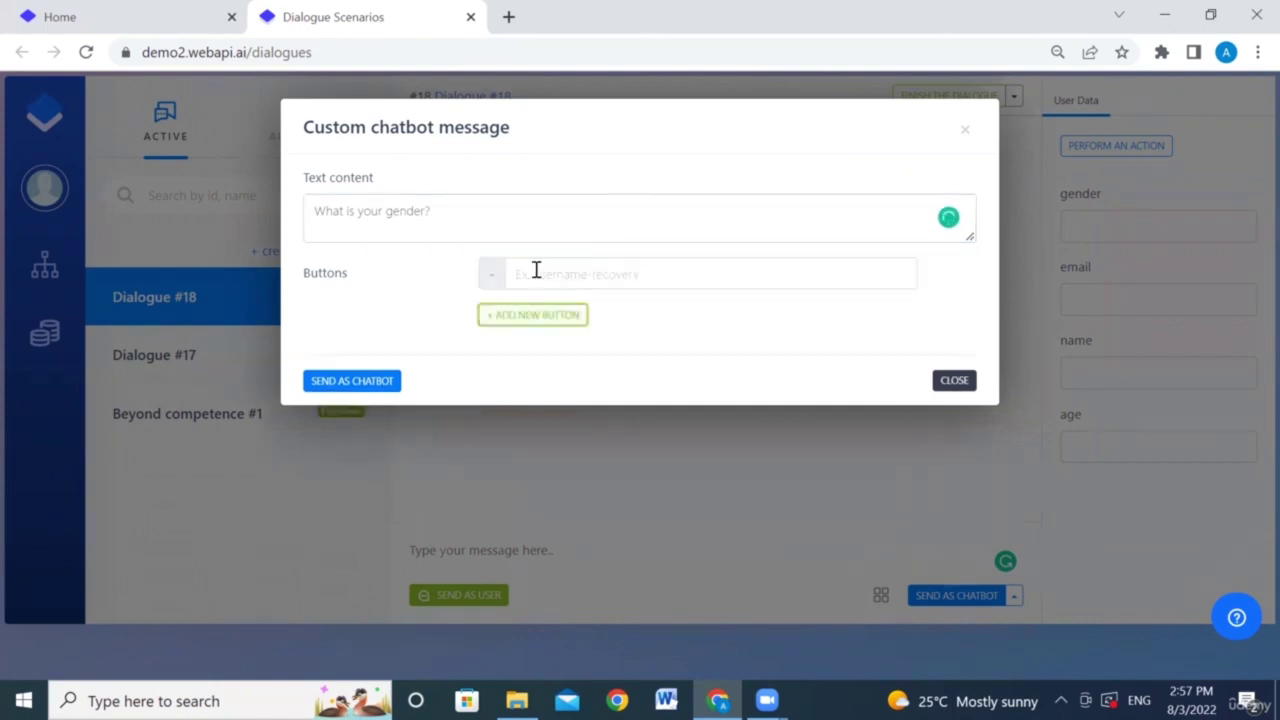
left_click(540, 270)
type("male")
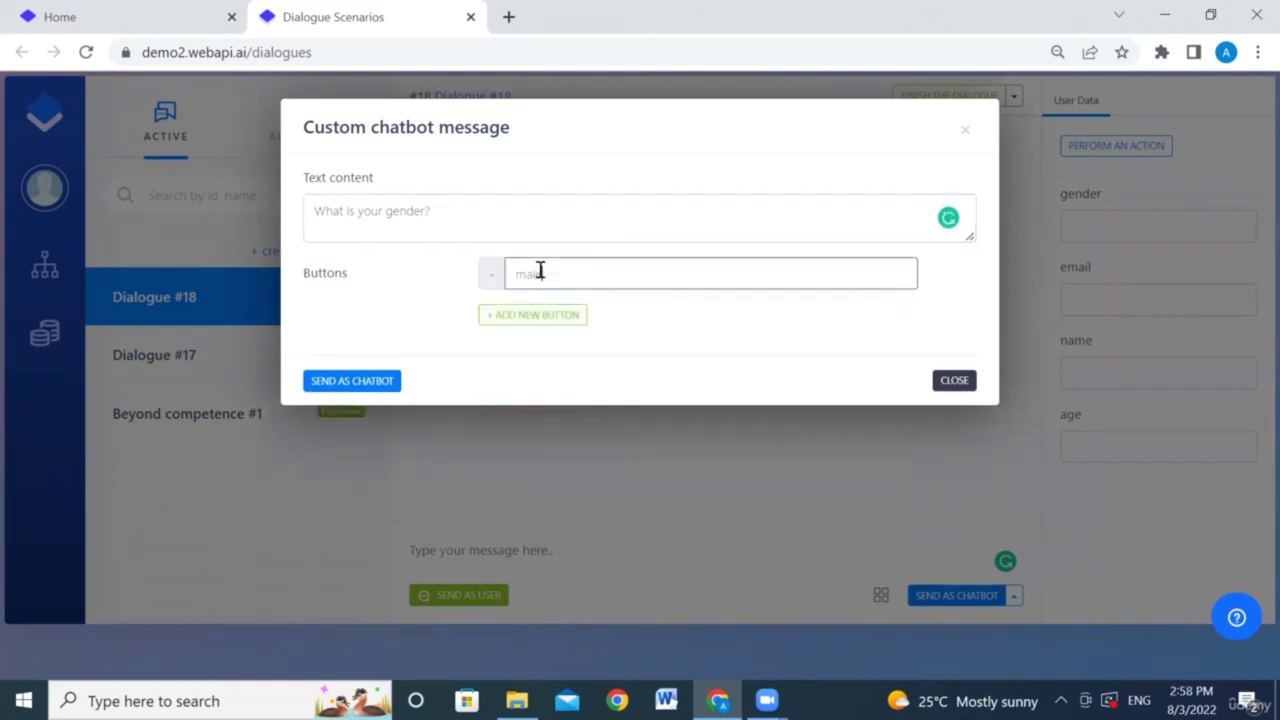
left_click(540, 315)
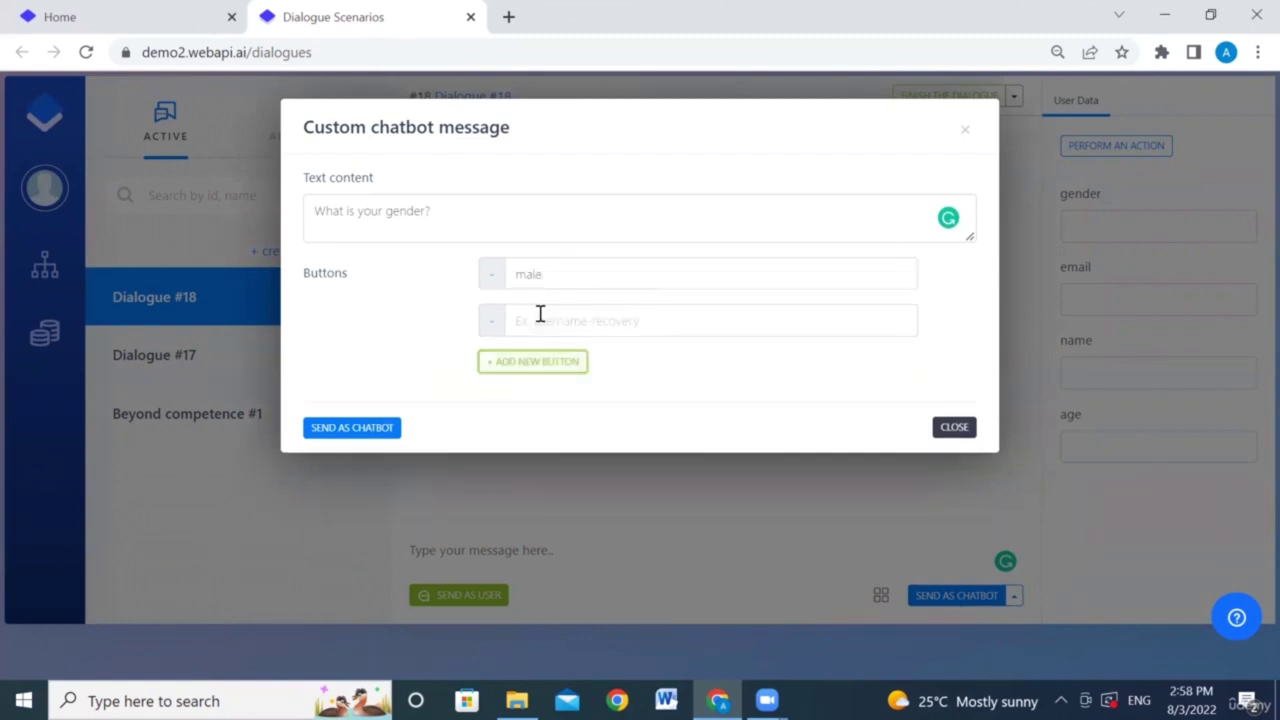
type("female")
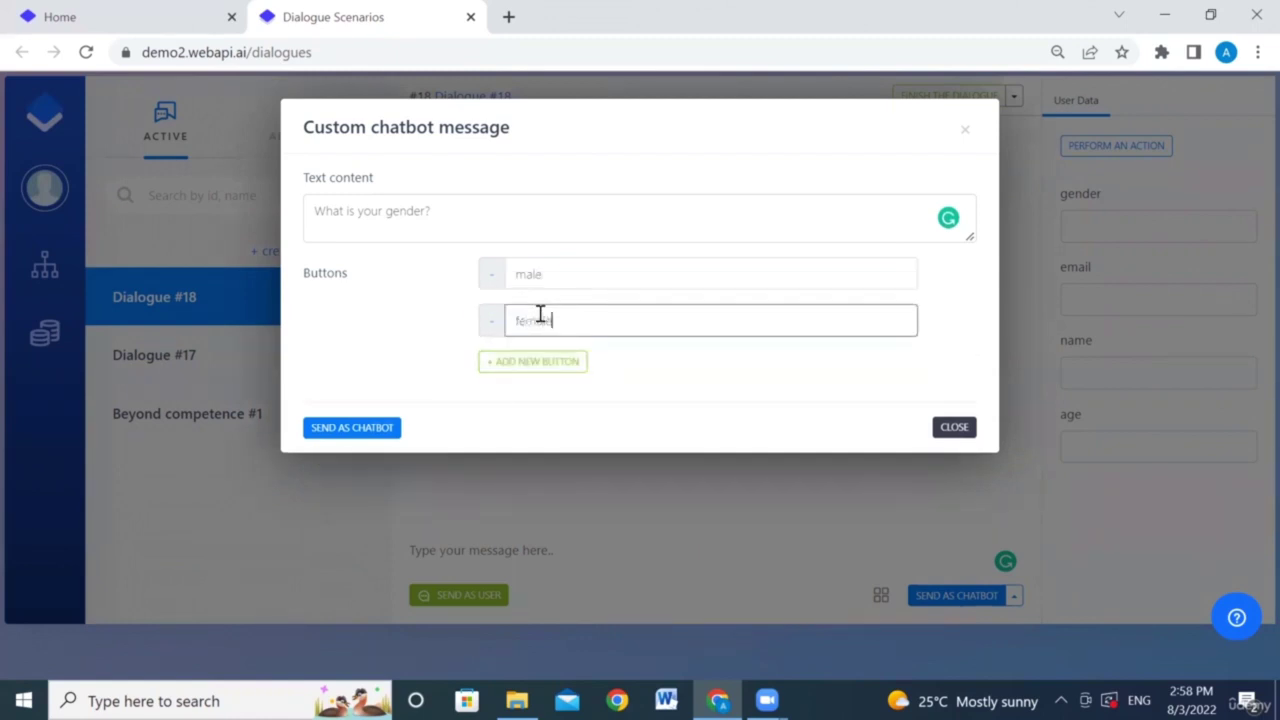
left_click(352, 428)
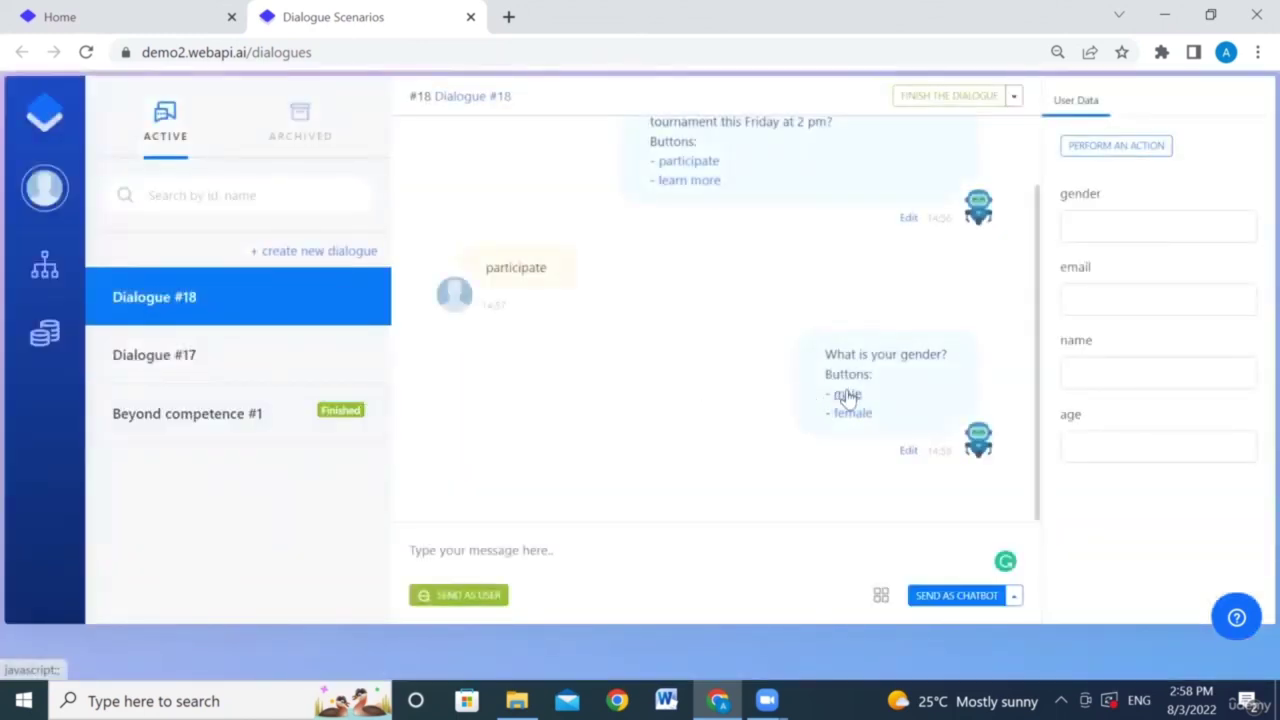
Answer 'male', have the chatbot ask 'What is your email address?', and reply with the user's email.
left_click(846, 396)
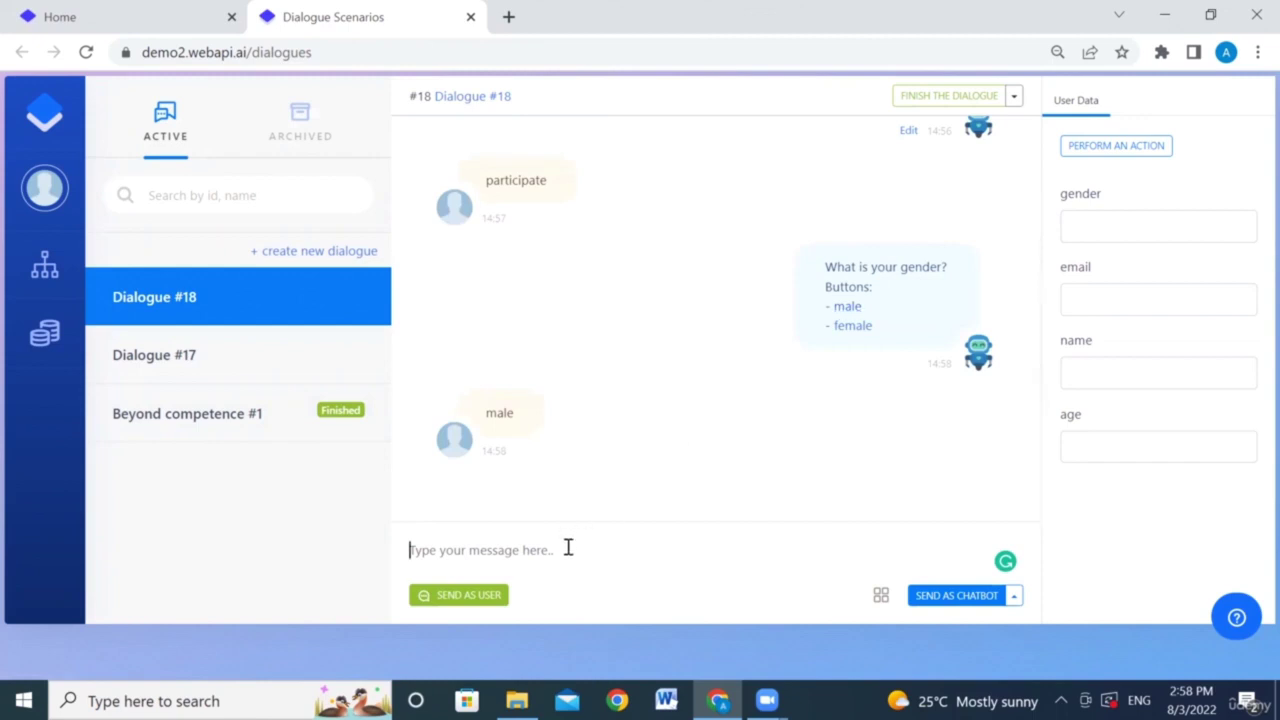
type("W")
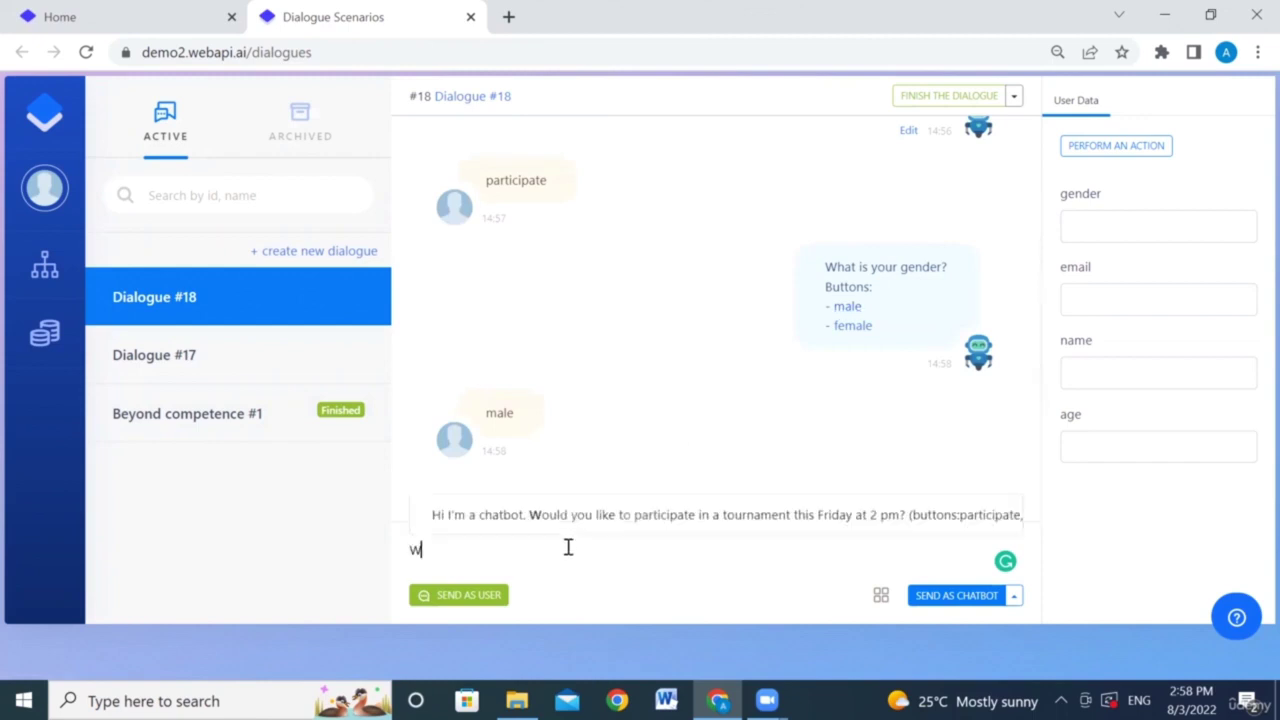
type("hat is ")
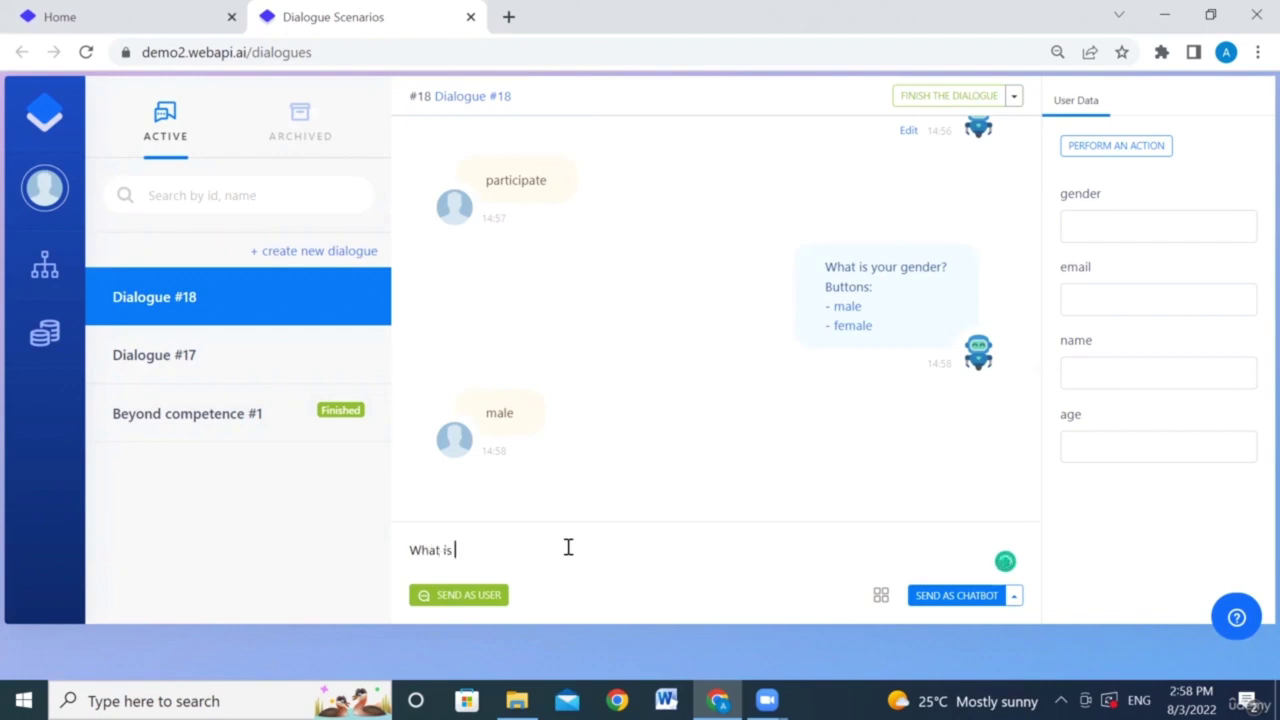
type("your email addre")
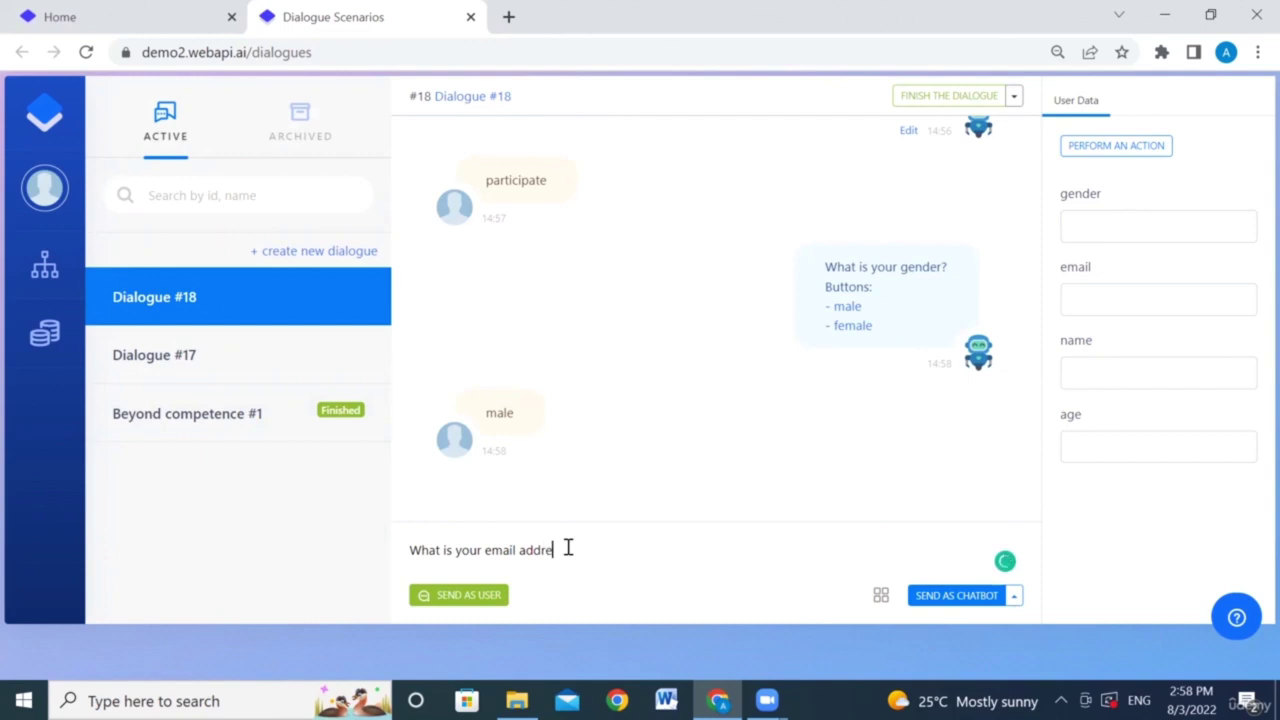
type("ss?")
left_click(957, 603)
left_click(670, 540)
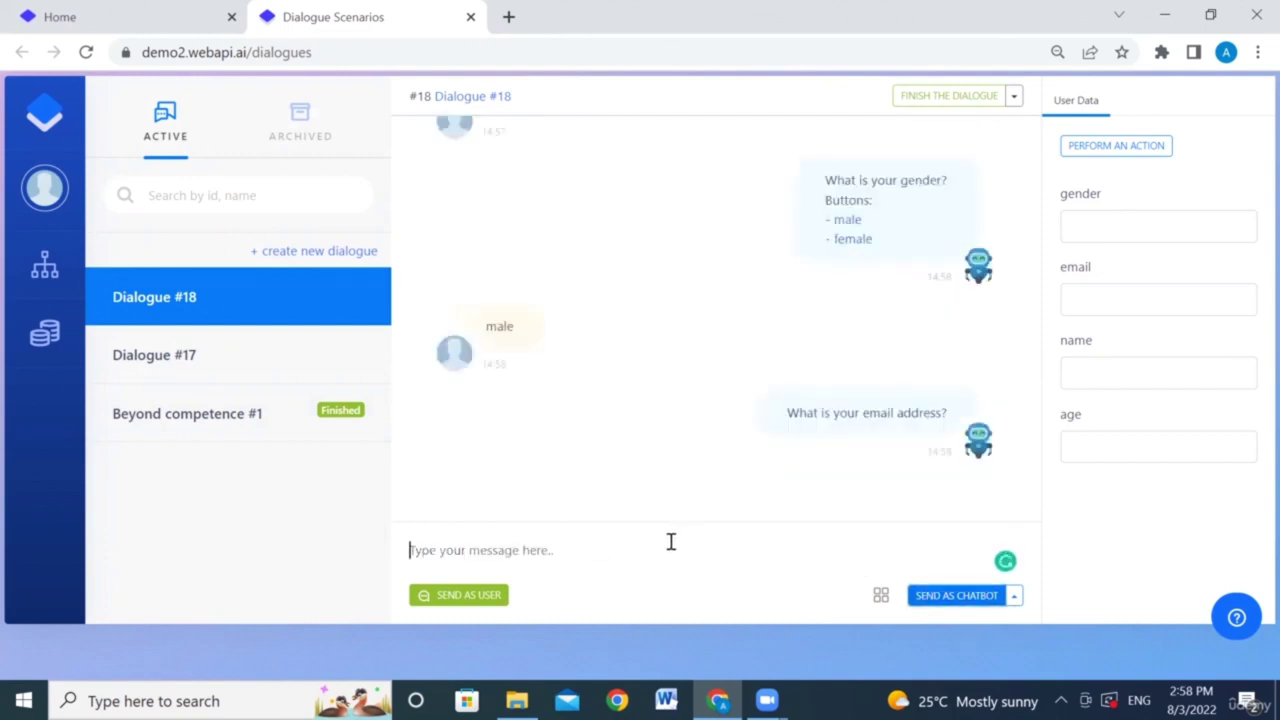
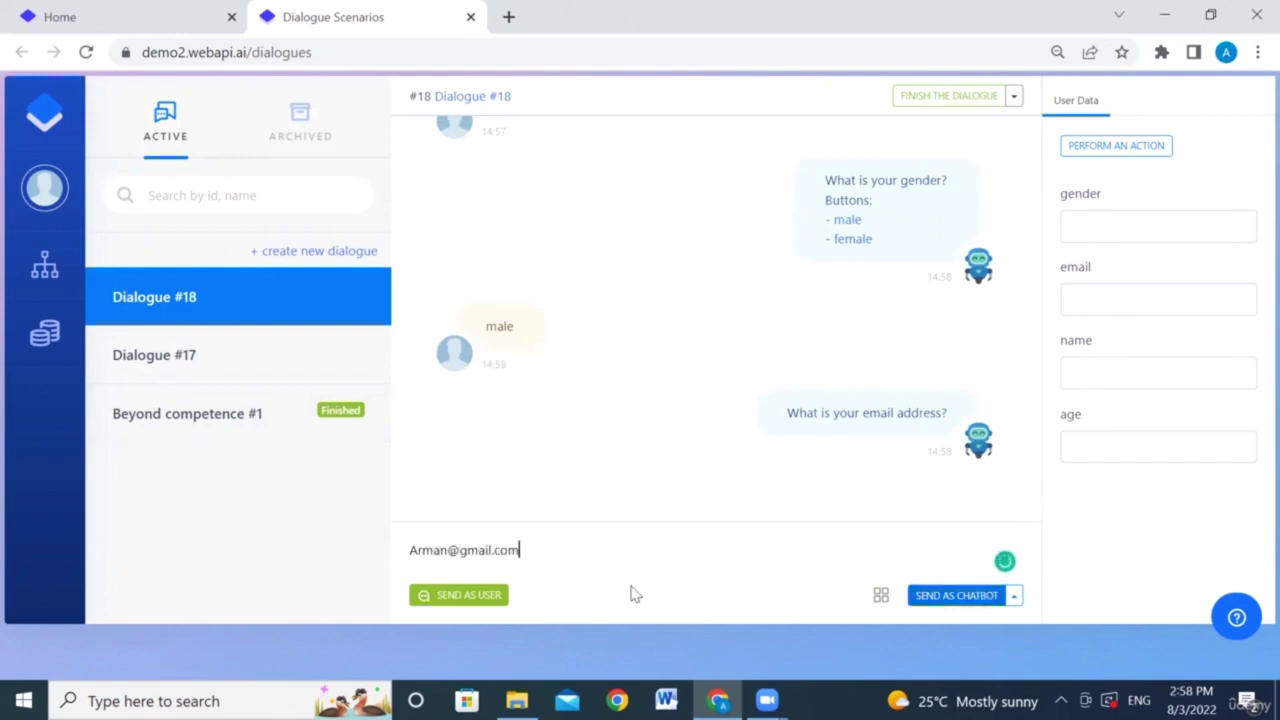
left_click(480, 597)
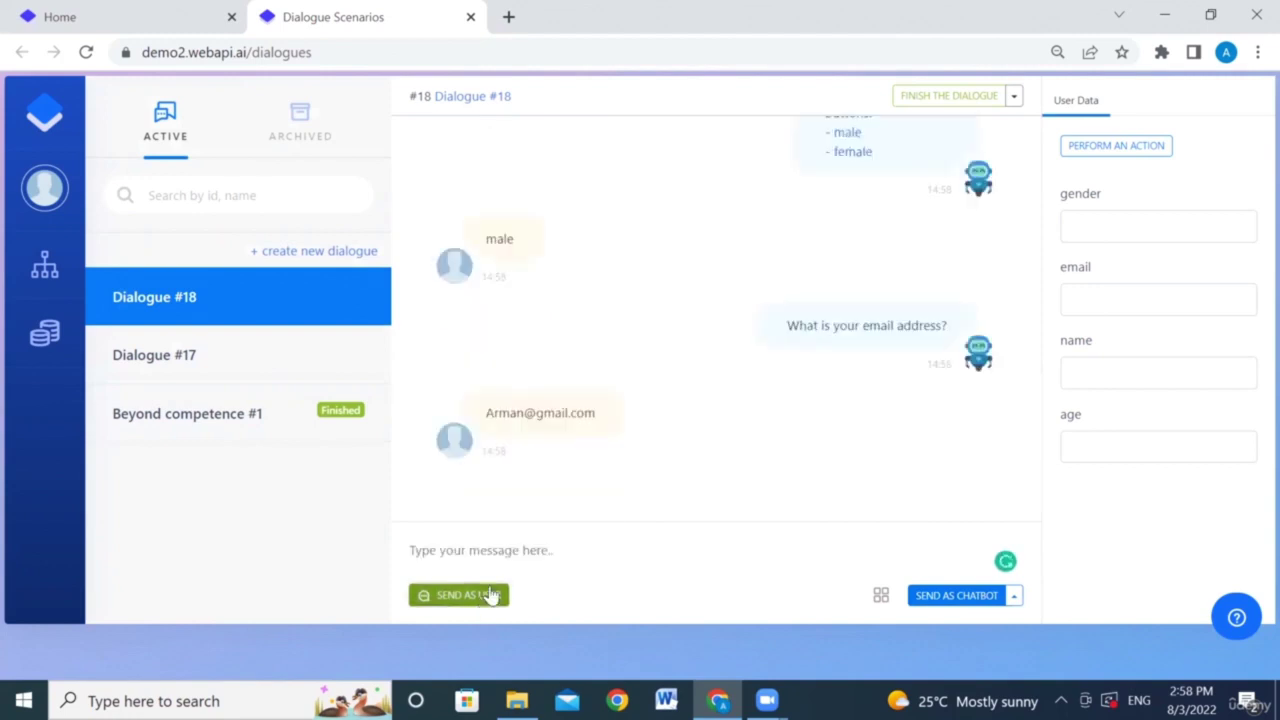
Post 'Can I get your name and age?' as the chatbot.
left_click(567, 546)
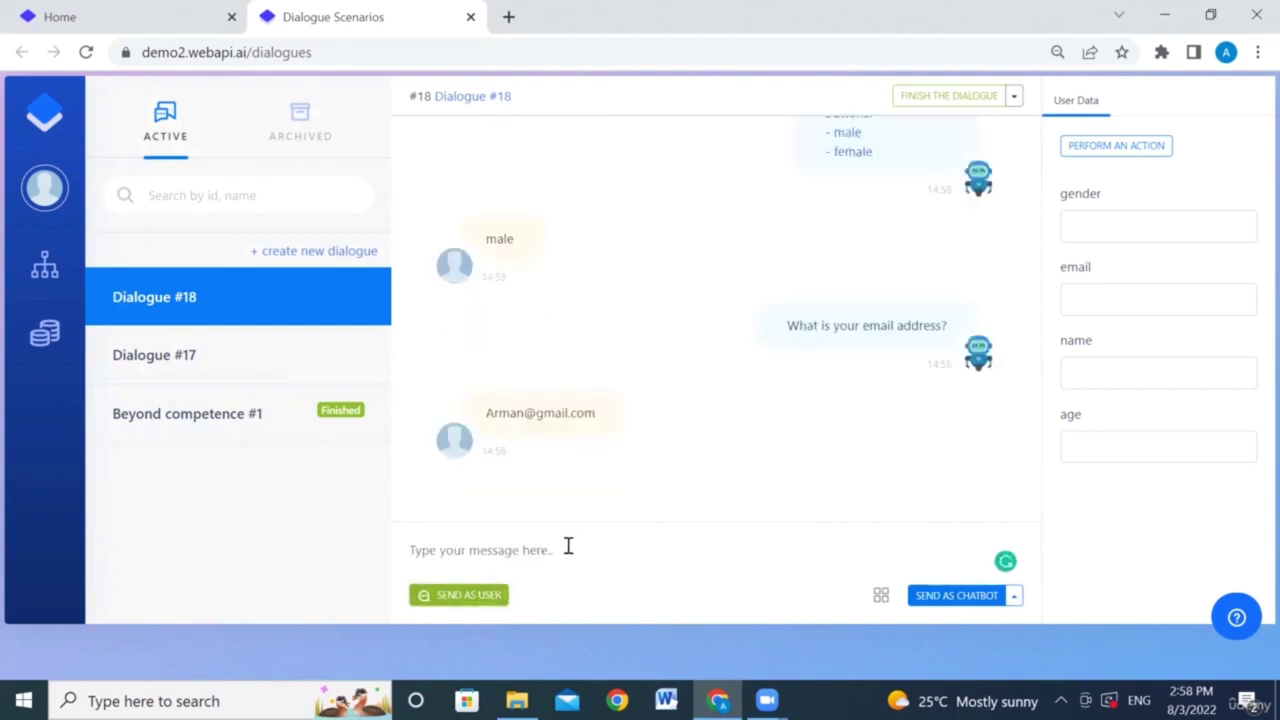
type("Cn")
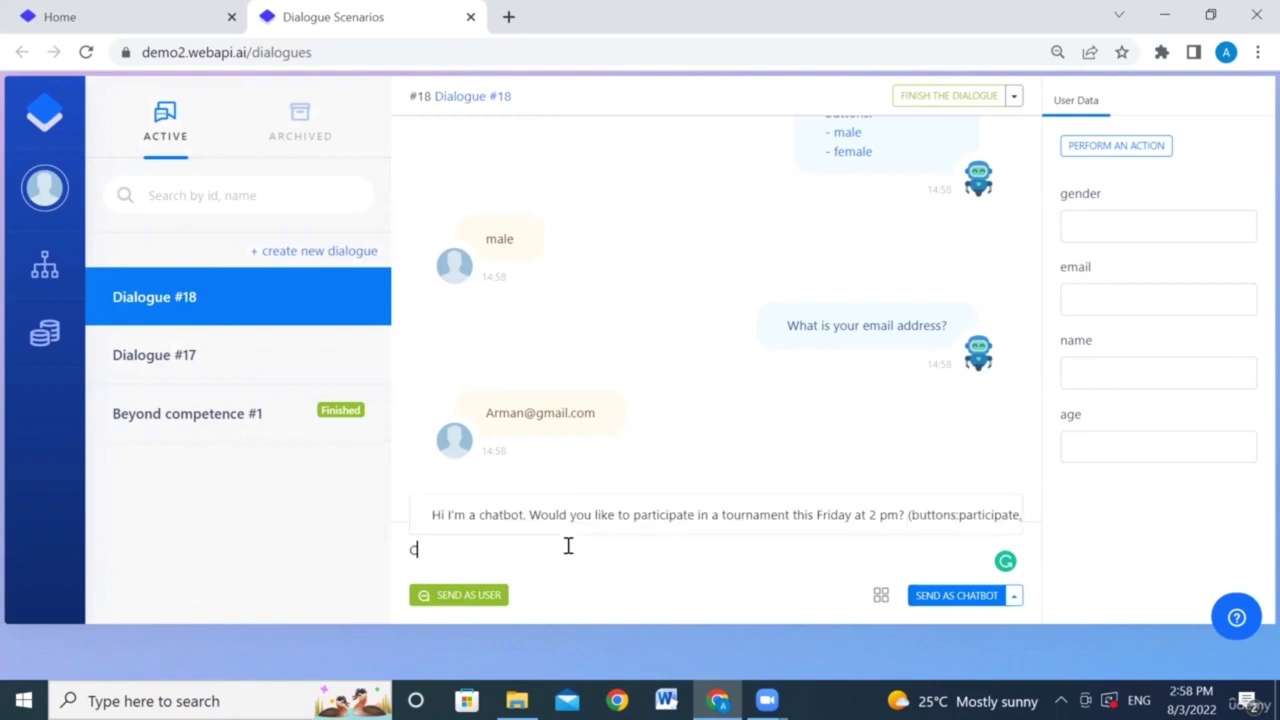
key("BackSpace")
key("BackSpace")
type("an I get ")
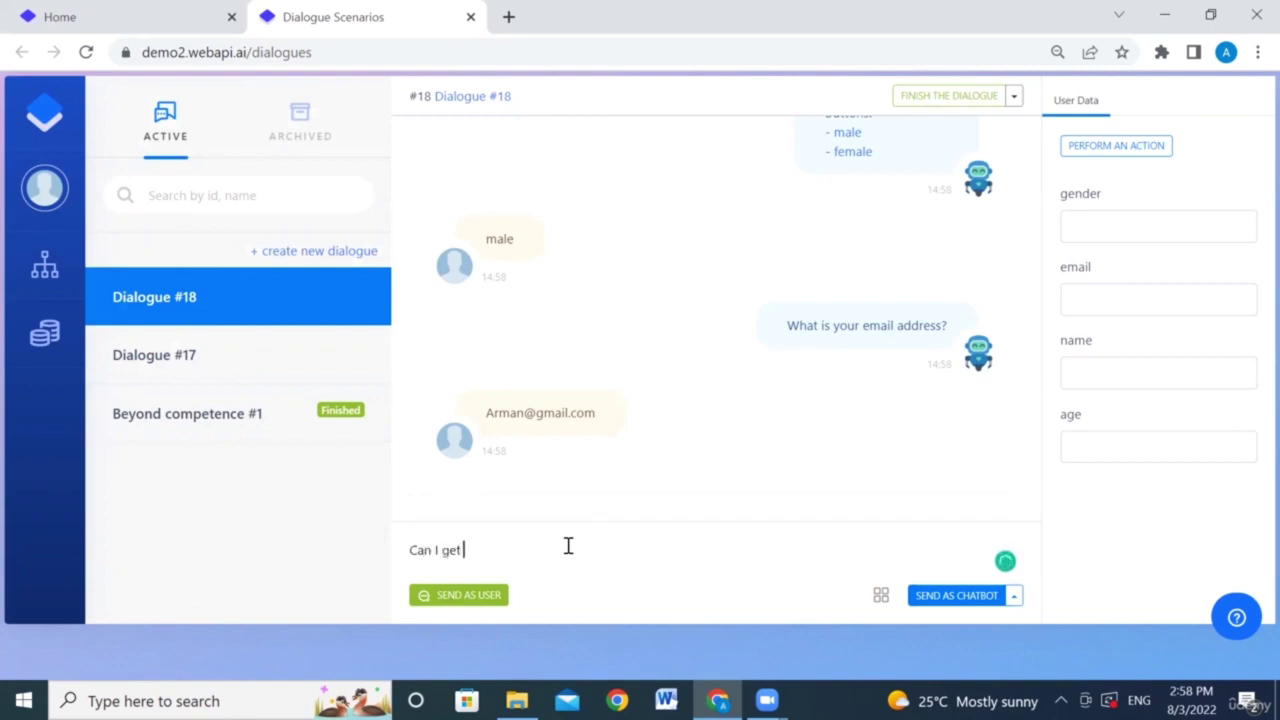
type("your name and")
type("age?")
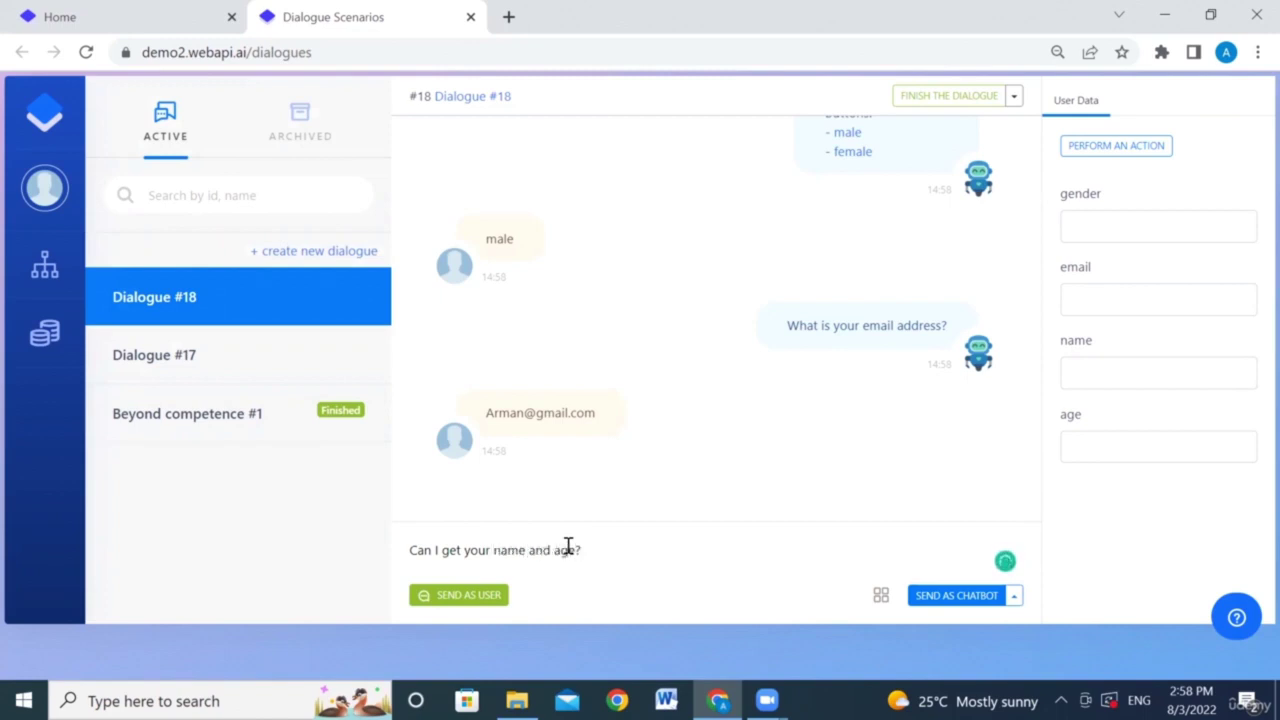
left_click(957, 596)
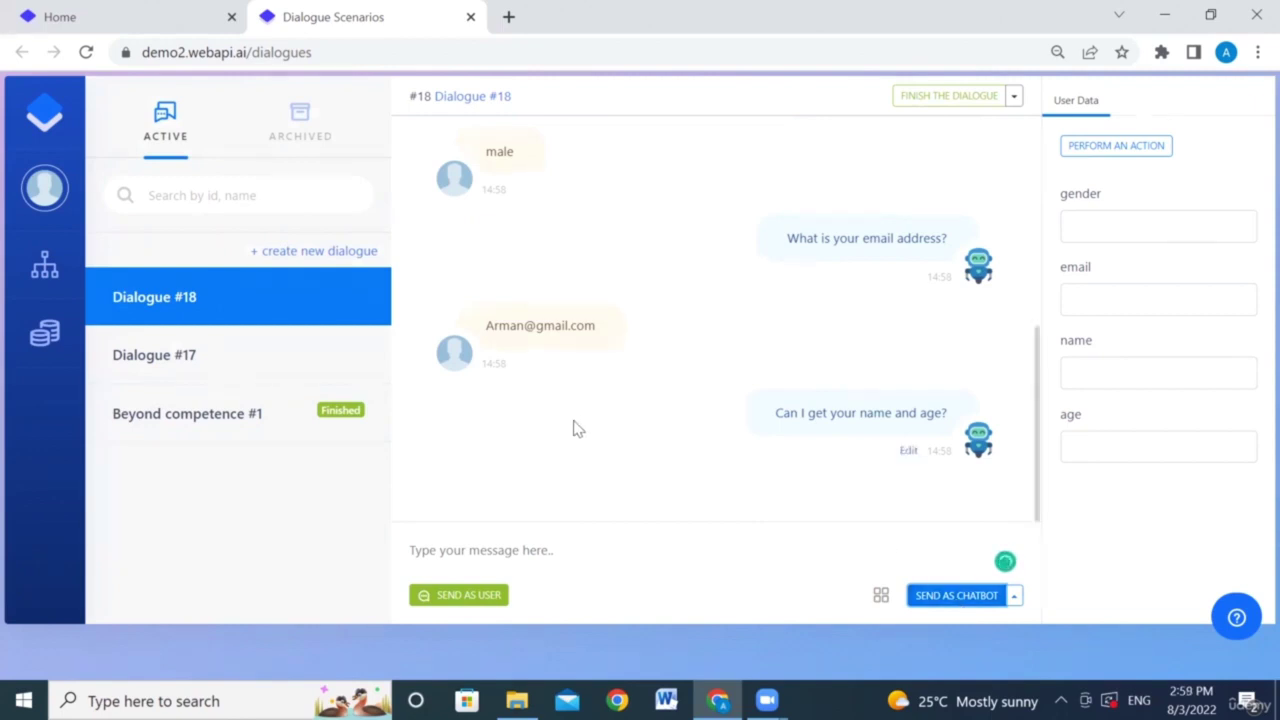
Send the user's reply stating their name and age in years old, fixing the typo.
left_click(502, 551)
type("Ar")
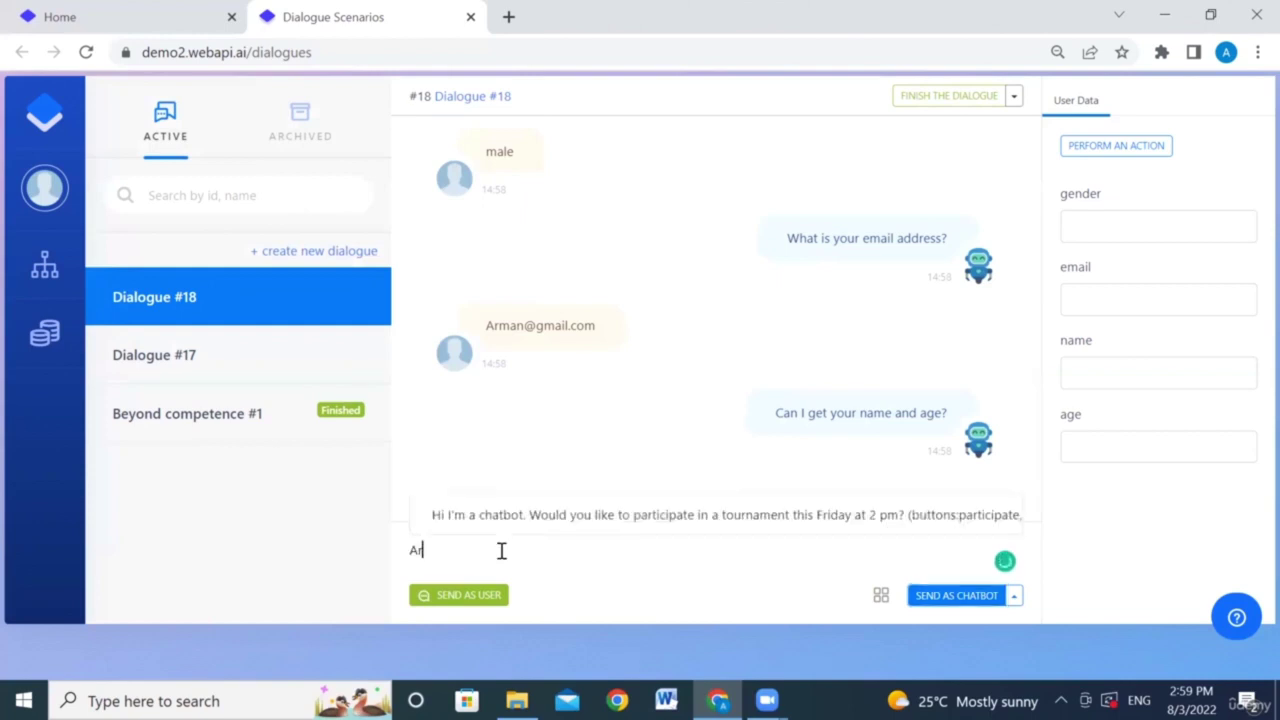
type("man a")
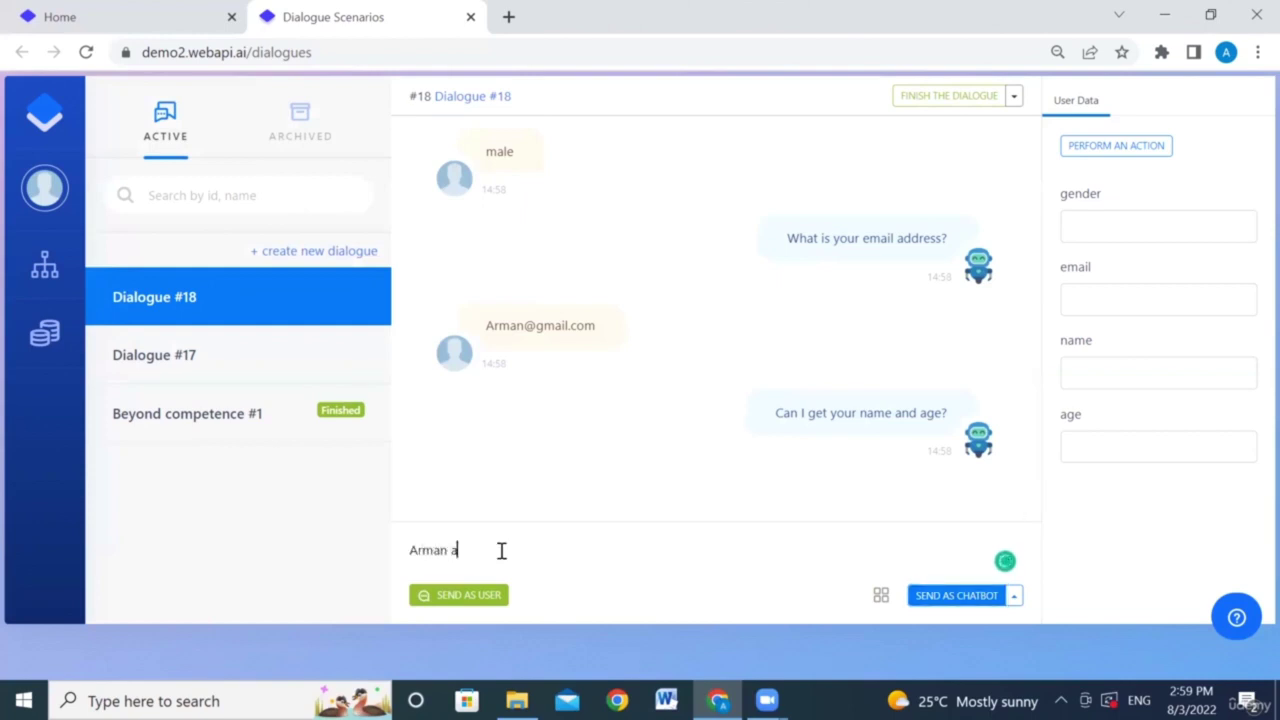
type("nd I'm 24 yeras")
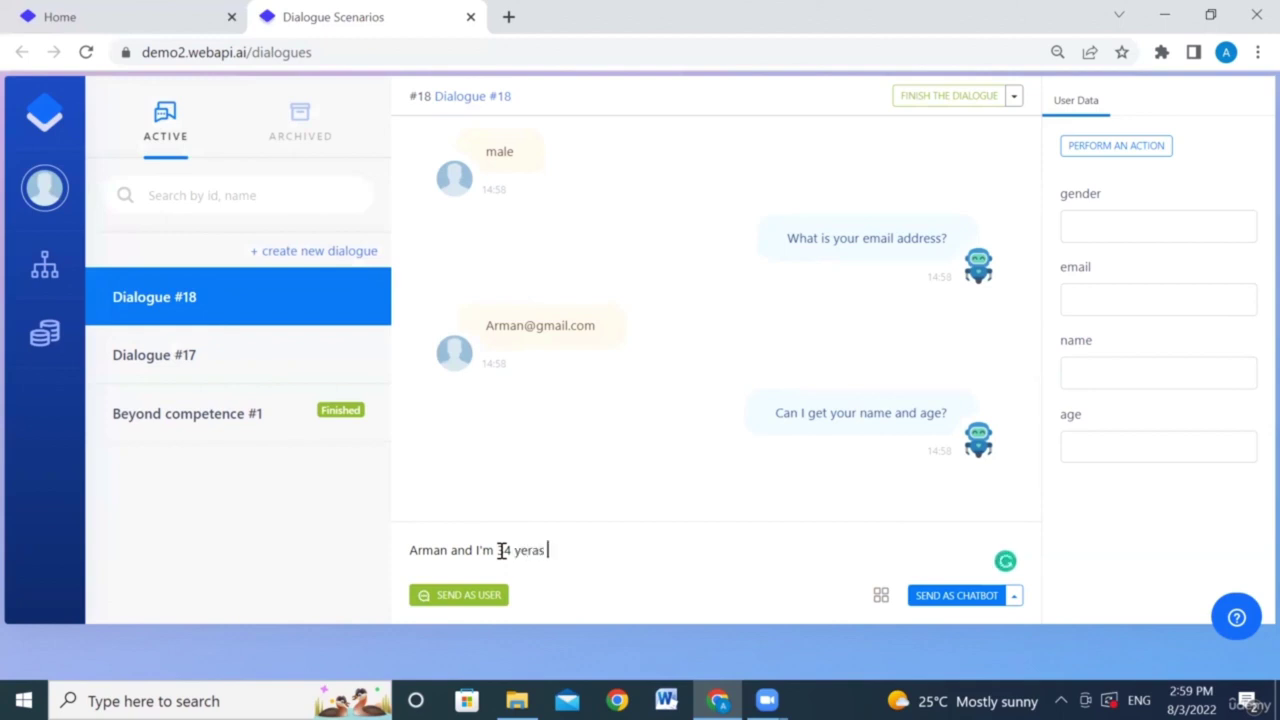
key("BackSpace")
key("BackSpace")
key("BackSpace")
type("ars old")
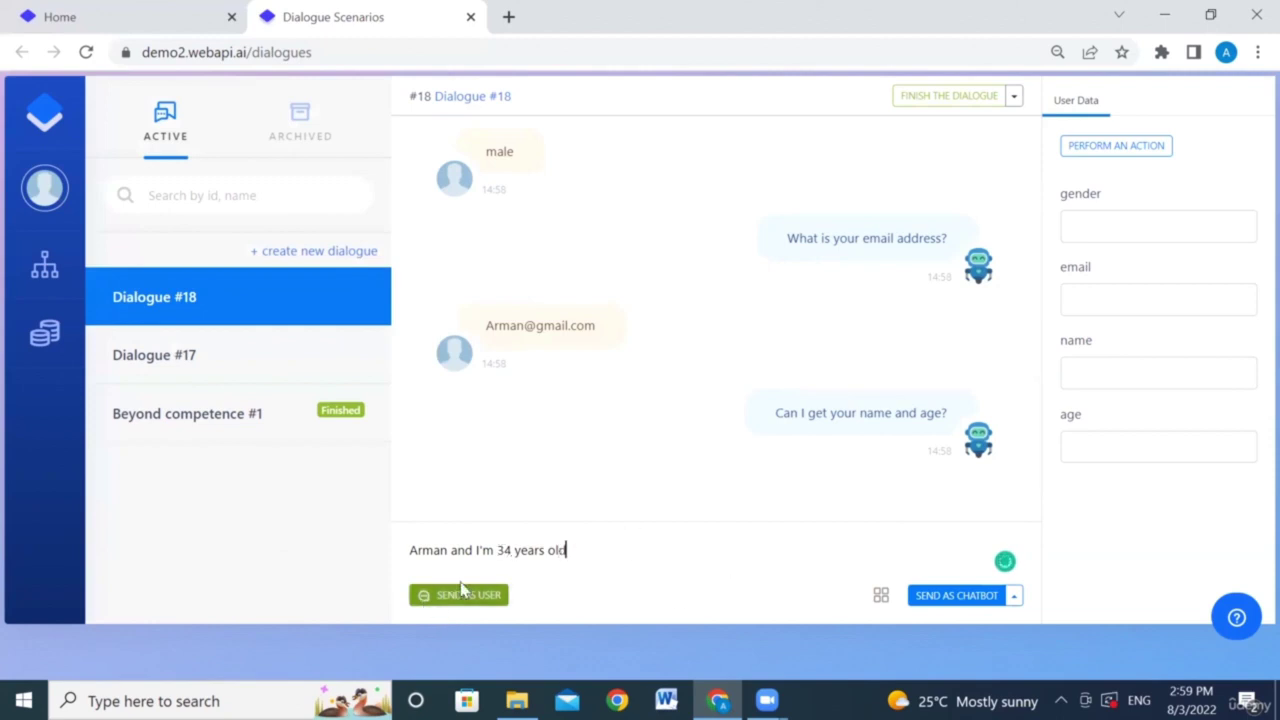
left_click(486, 602)
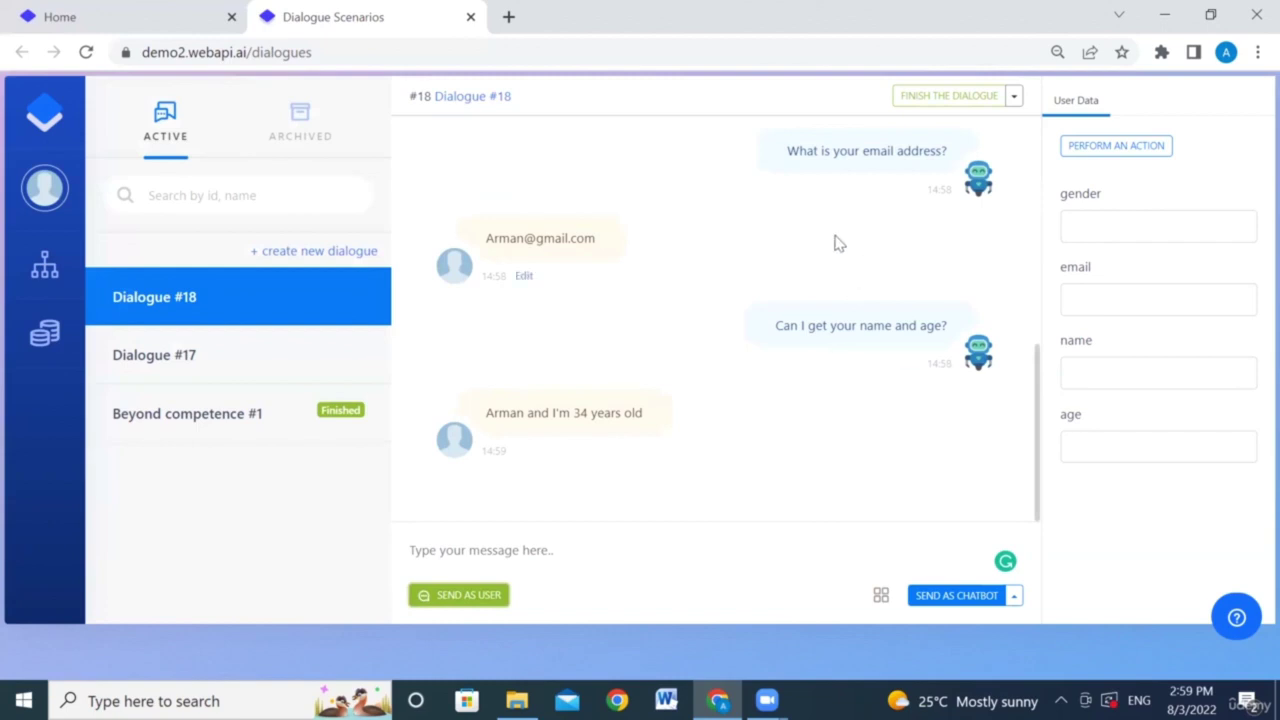
Finish Dialogue #18, go to the Home page, and open the chat widget test link.
left_click(924, 100)
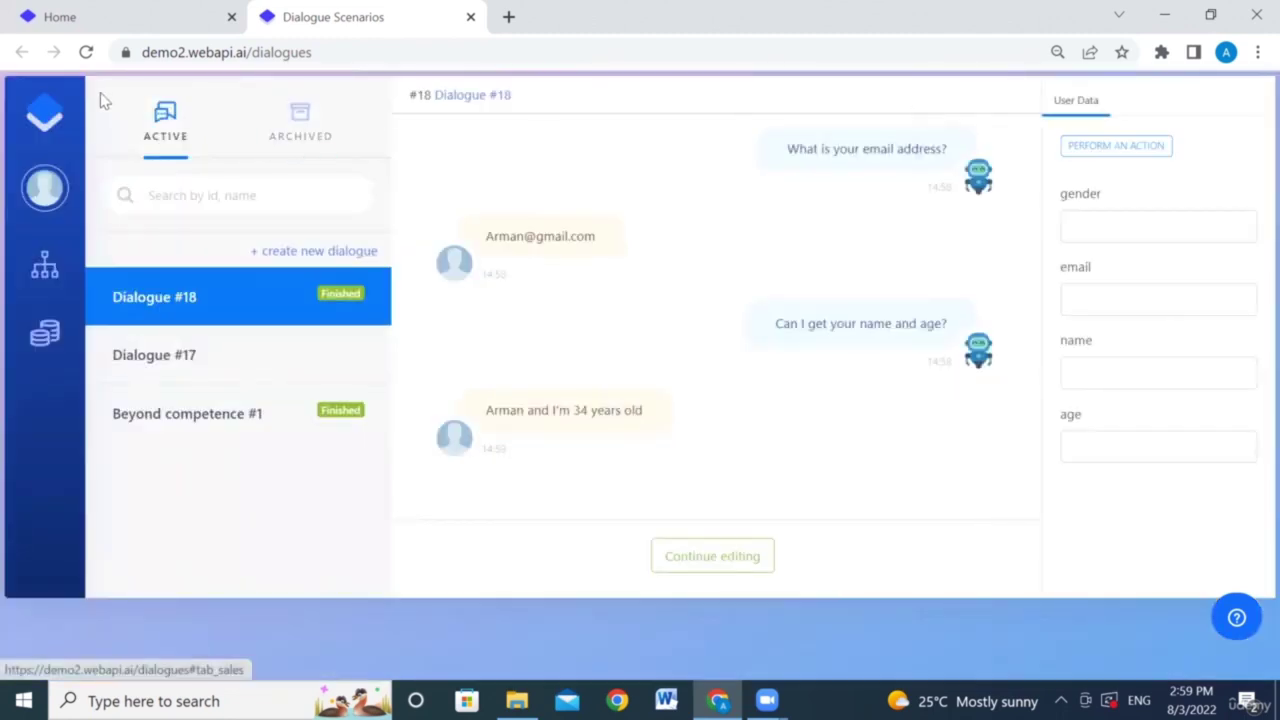
mouse_move(40, 272)
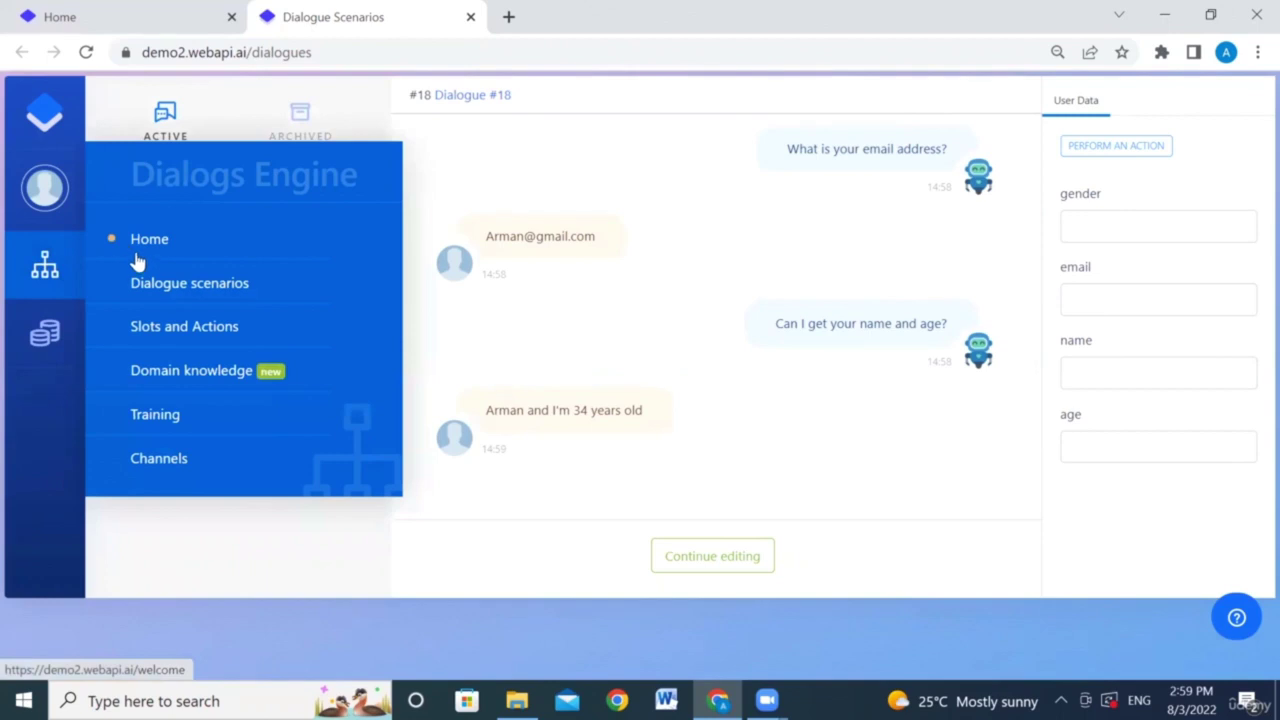
left_click(150, 242)
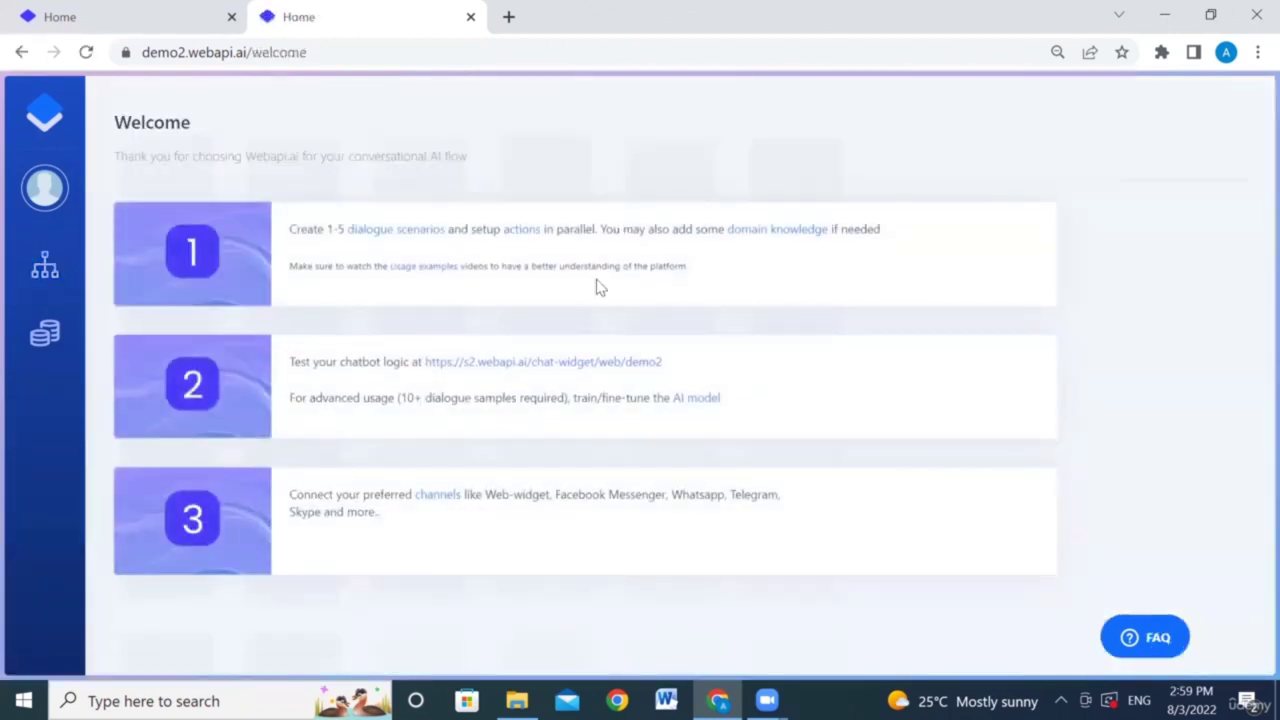
left_click(560, 363)
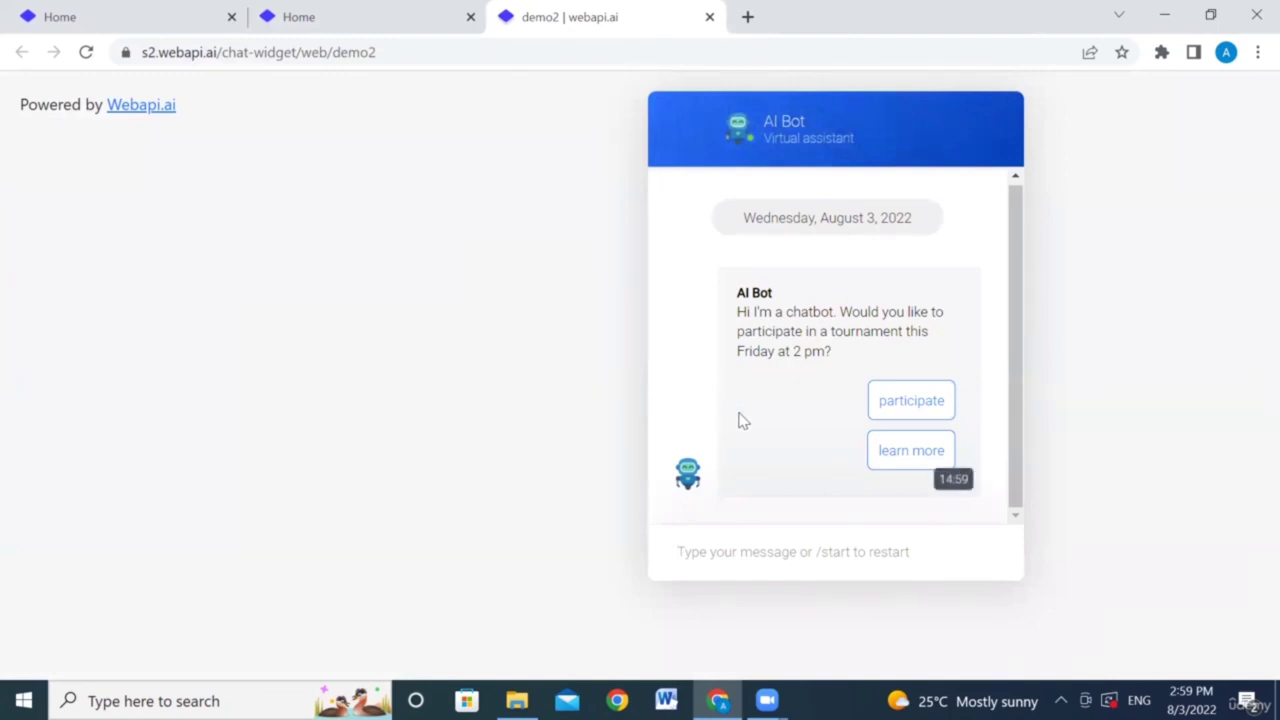
In the widget, choose participate and female, send gibberish as an email, then a valid email.
left_click(921, 402)
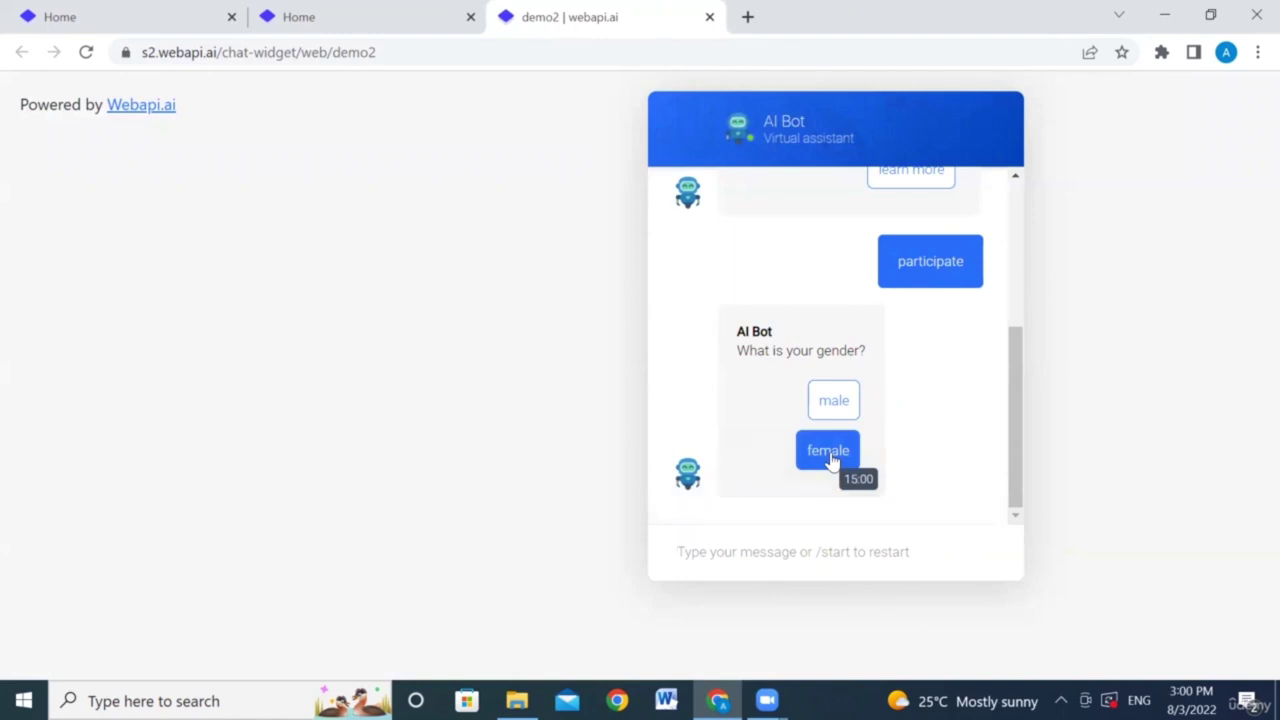
left_click(828, 452)
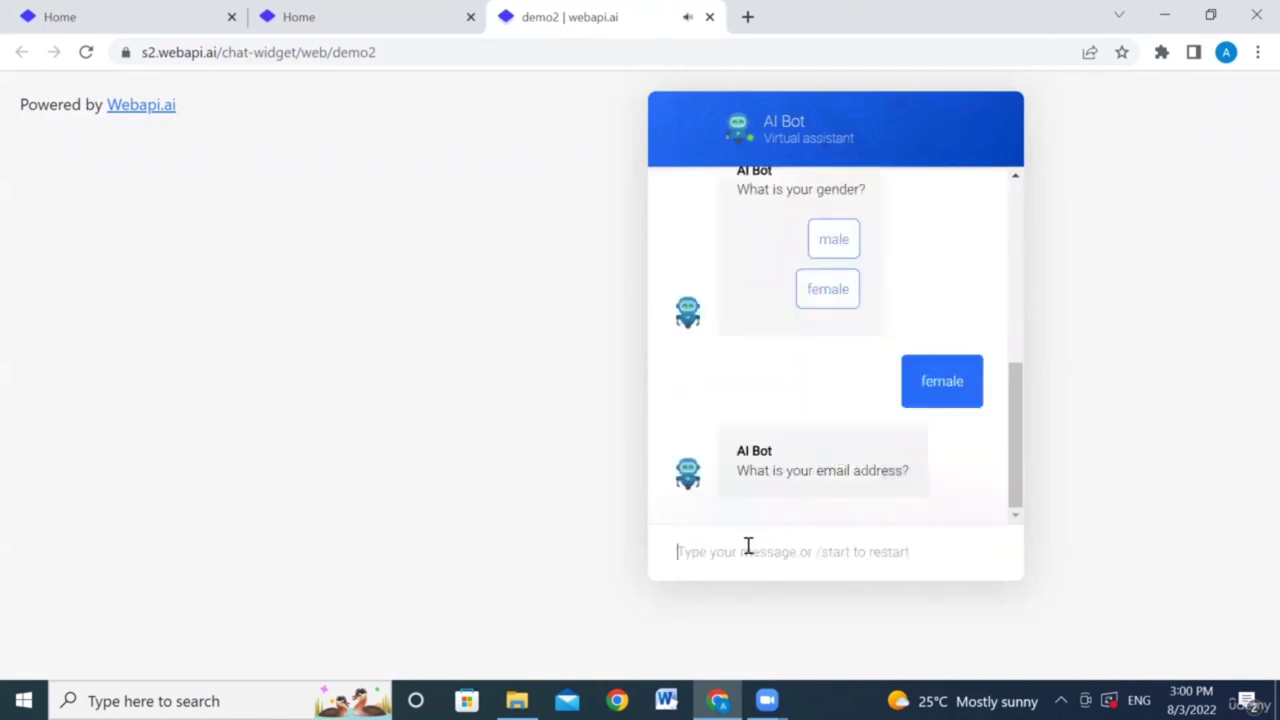
type("hvclwjhb")
key("Return")
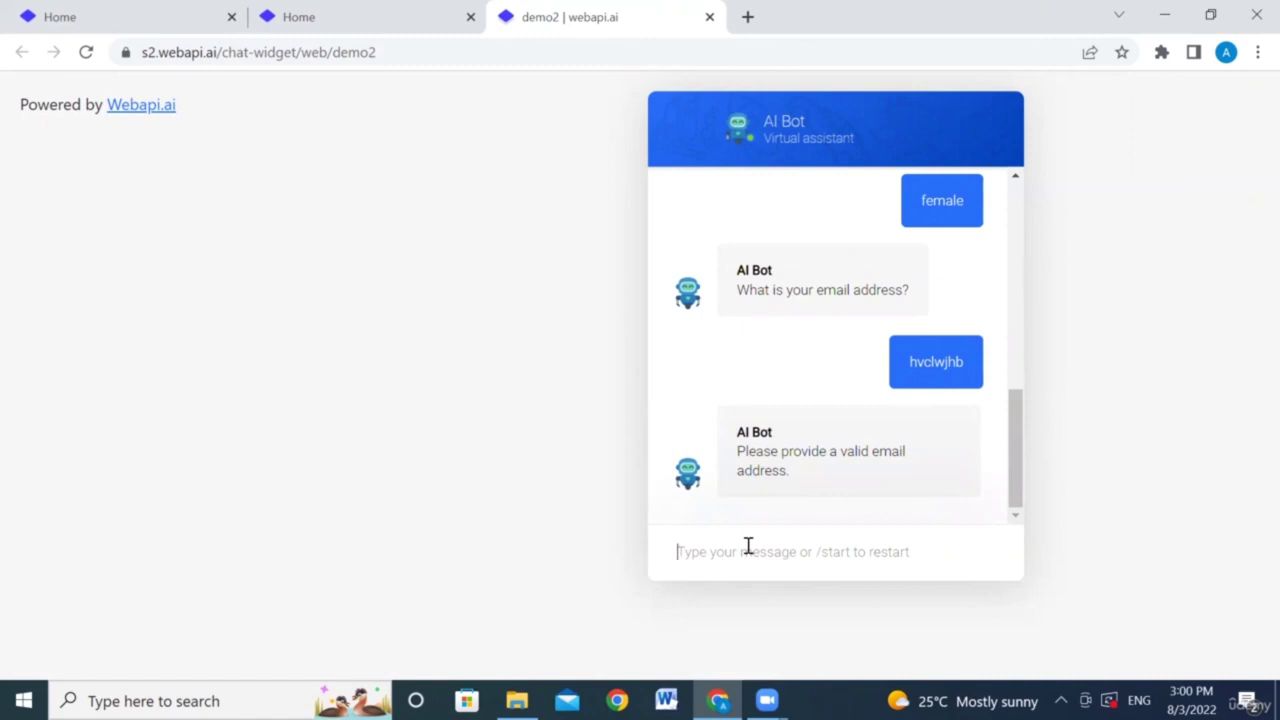
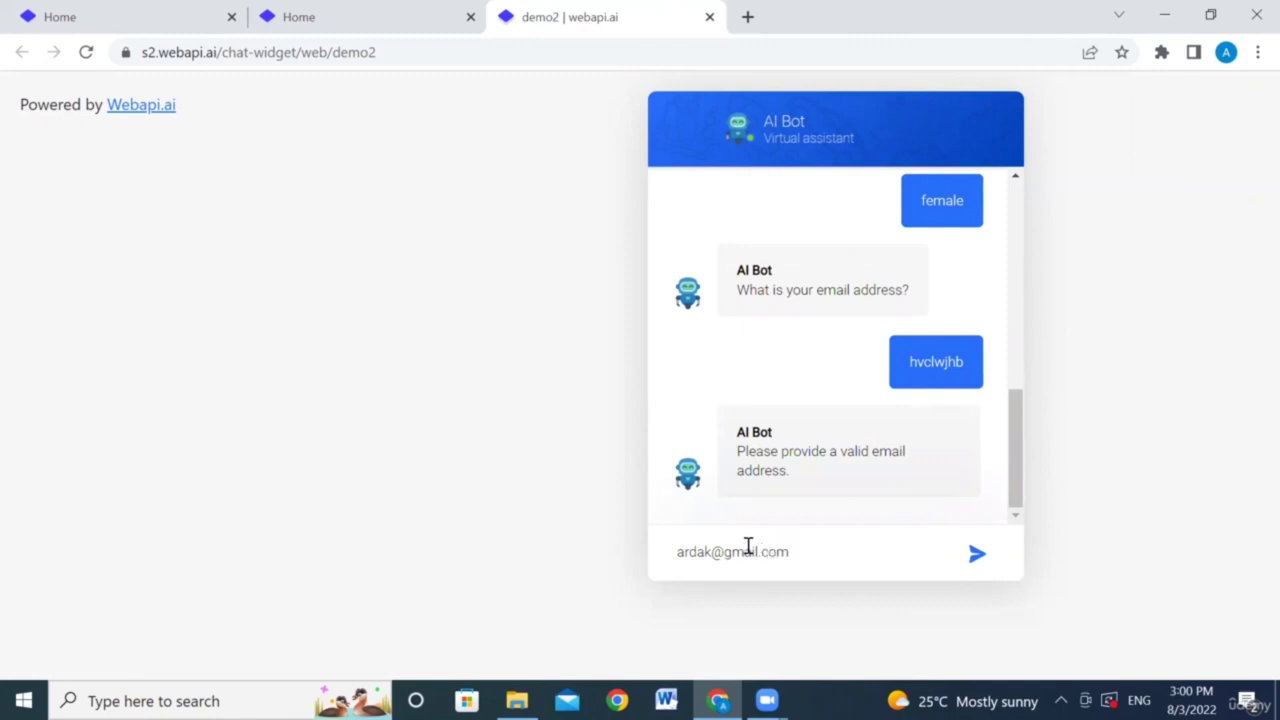
left_click(977, 558)
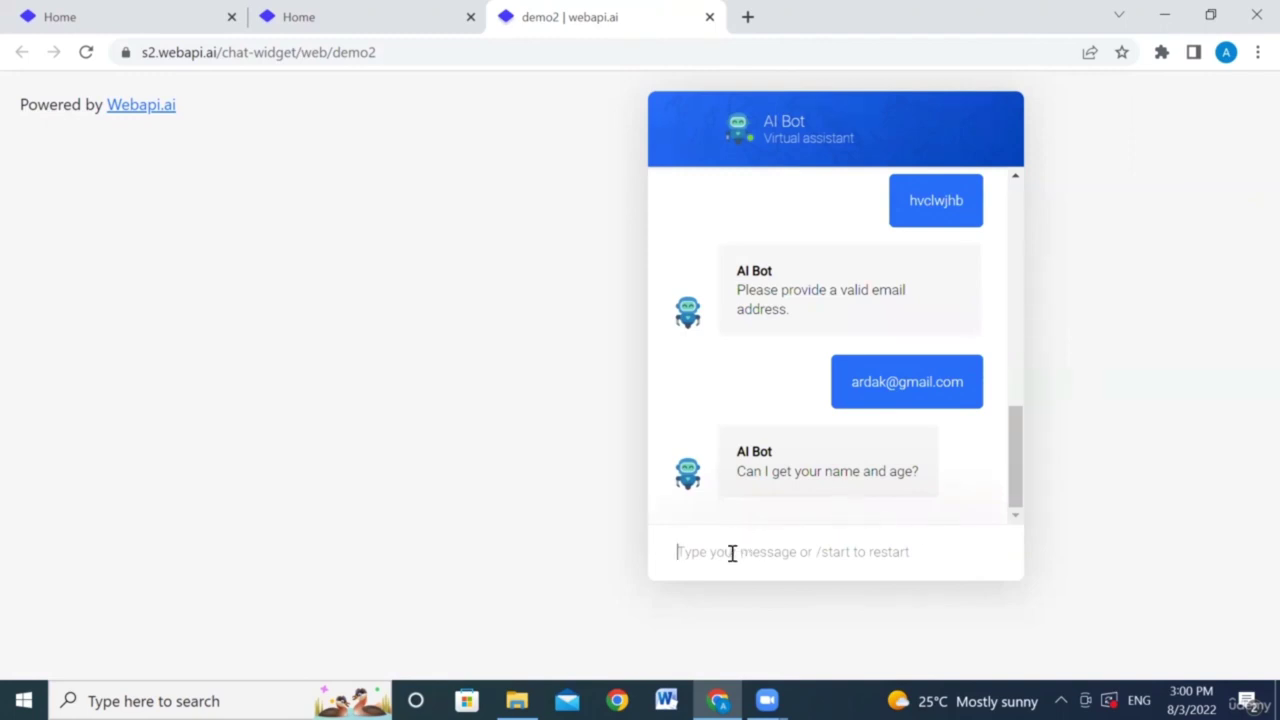
Send the bot a reply giving the user's name and age.
type("I")
key("BackSpace")
type("My n")
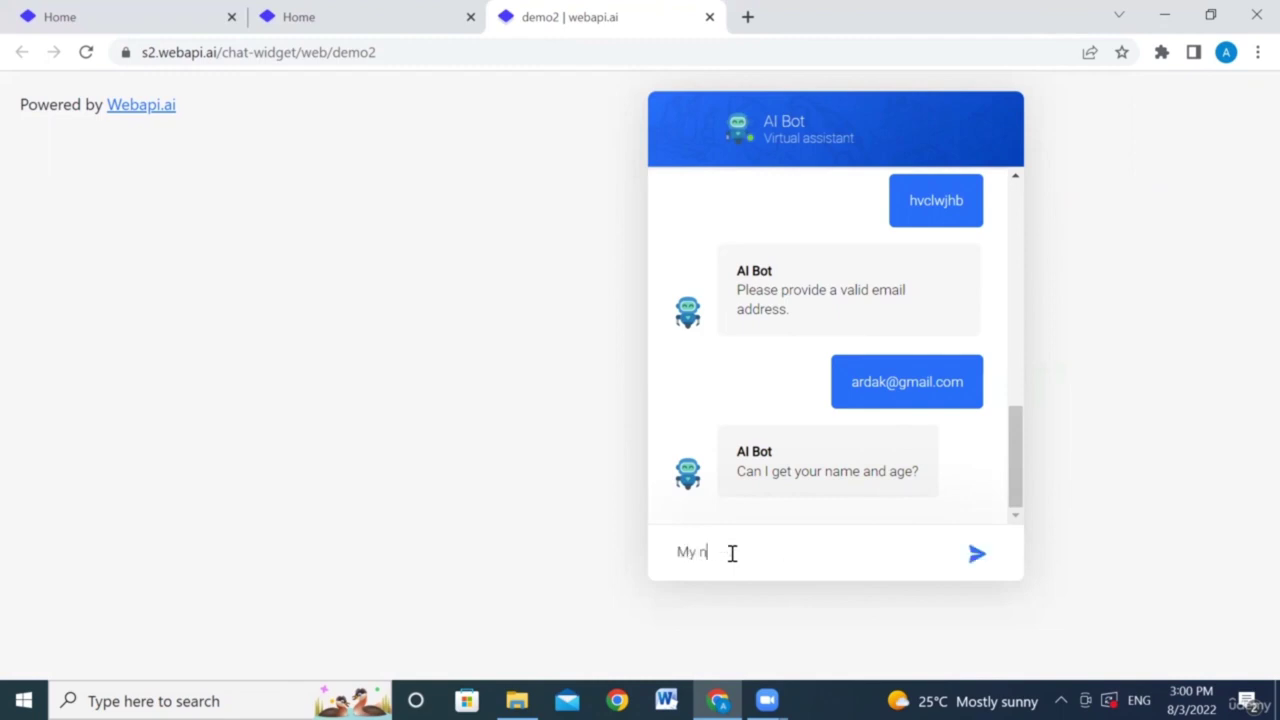
type("ame is Arman and I'm ")
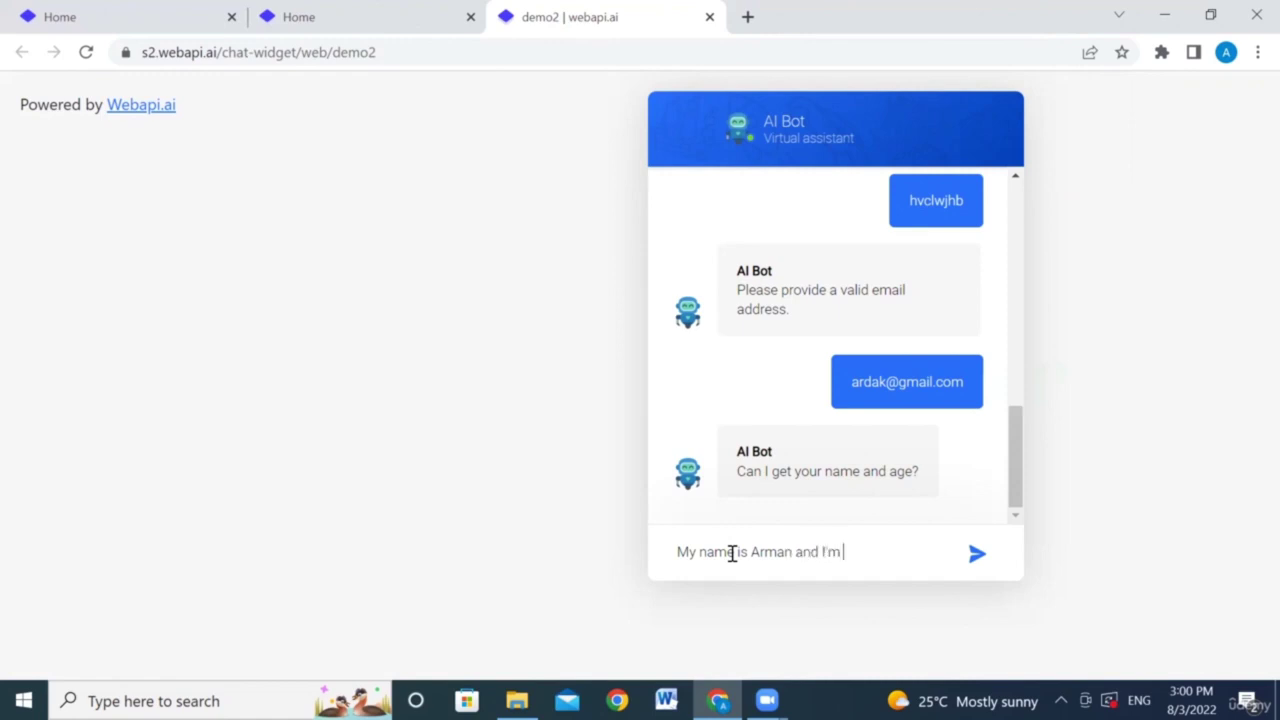
type("36")
left_click(976, 562)
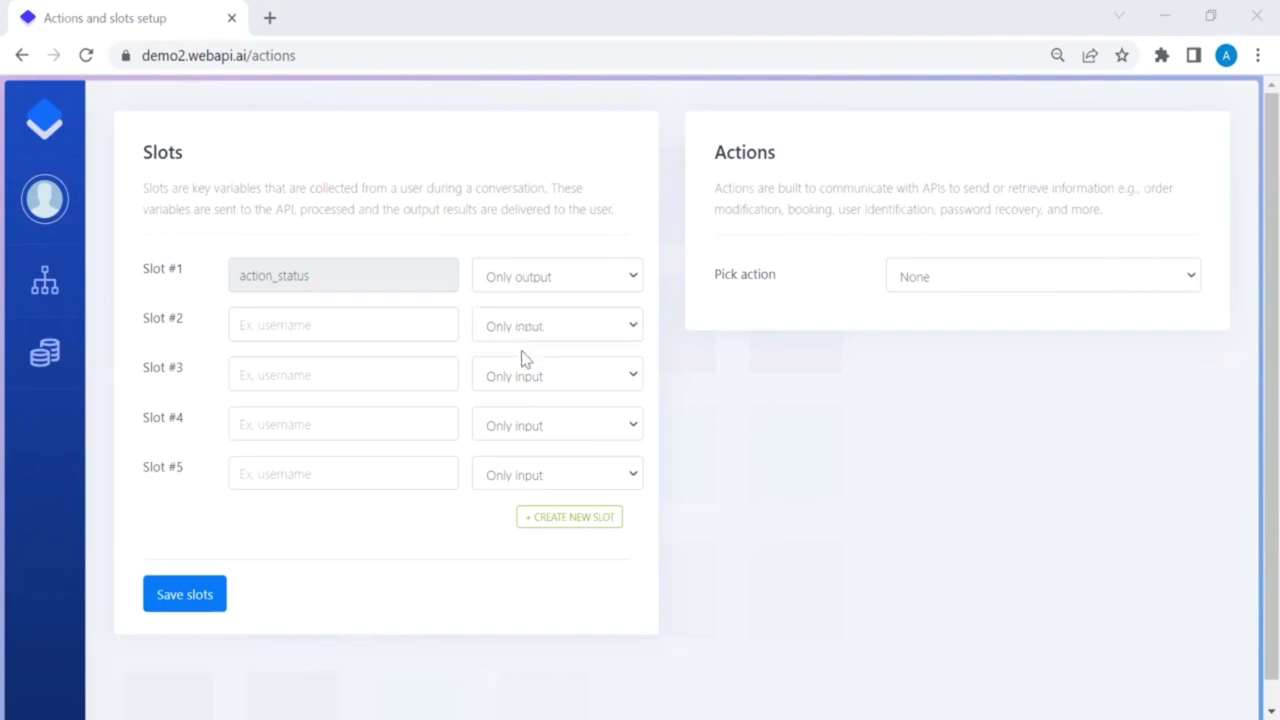
Fill Slots #2–#5 with gender, email_address, name and age, and save the slot list.
left_click(401, 334)
type("gender")
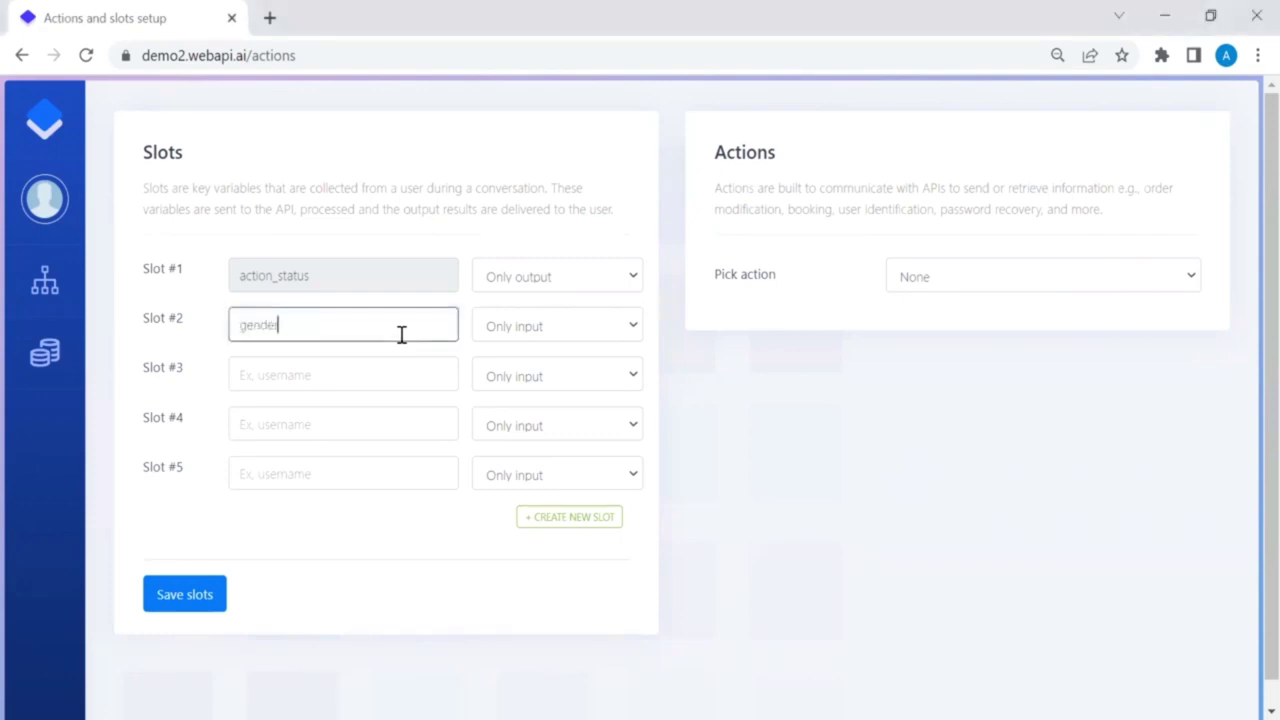
left_click(375, 370)
type("email_")
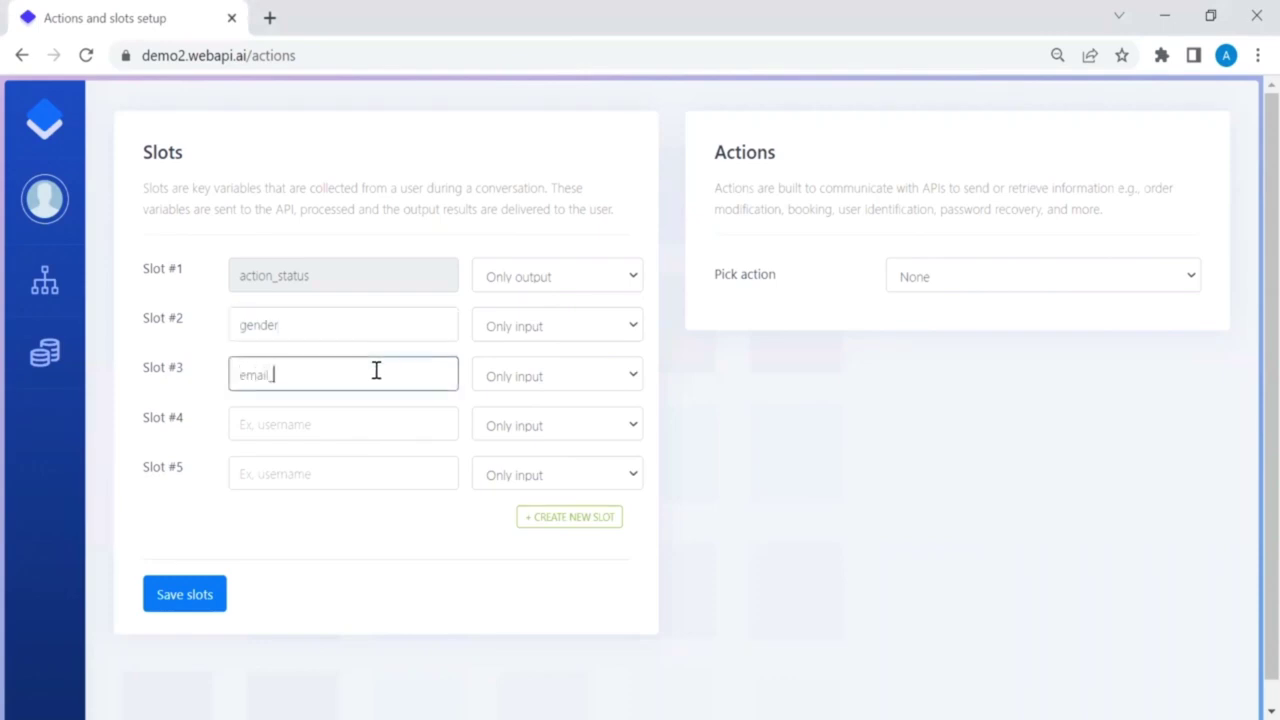
type("address")
left_click(361, 414)
type("name")
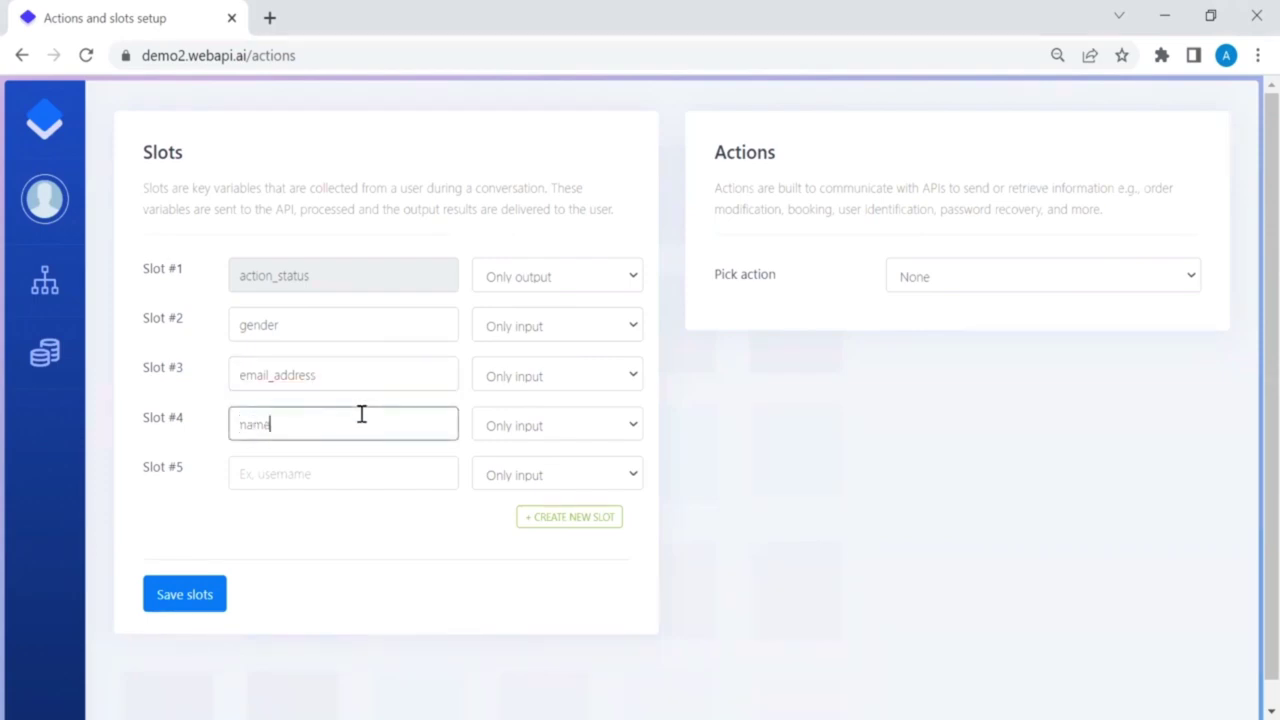
left_click(352, 469)
type("age")
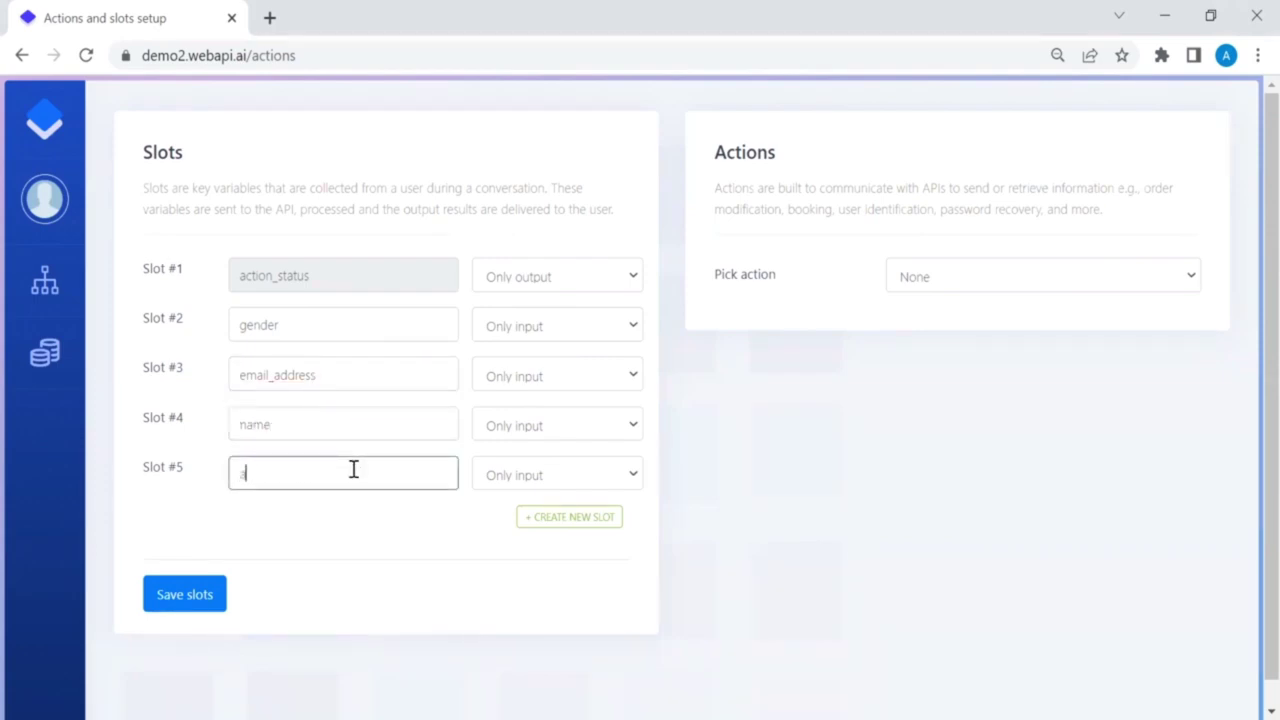
left_click(210, 600)
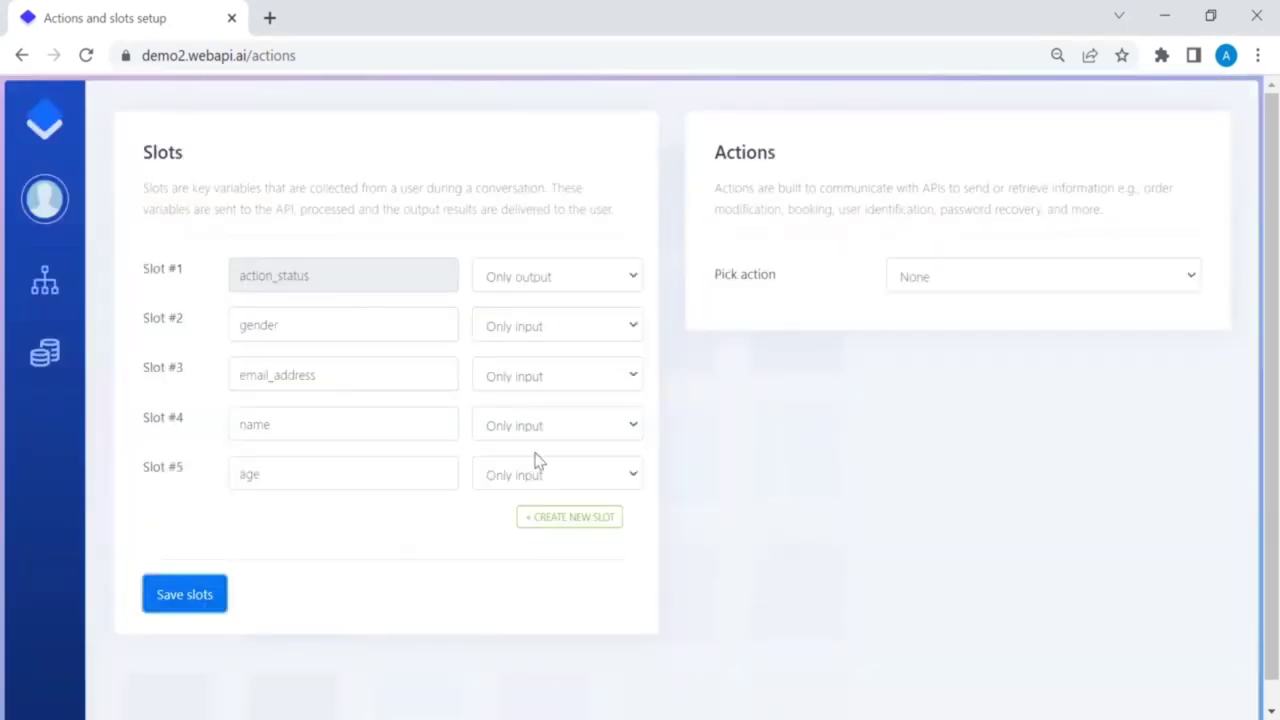
left_click(951, 284)
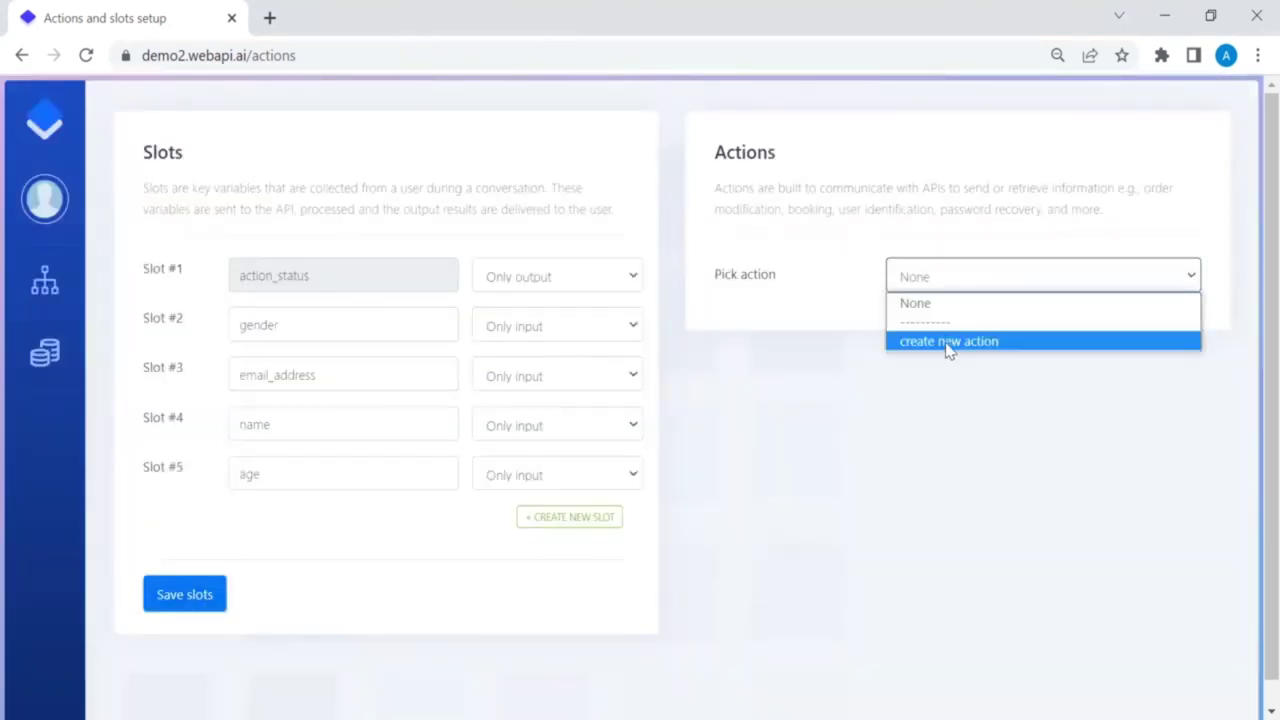
Create a new action with the reference name list_of_participants.
left_click(949, 343)
left_click(929, 385)
type("ide")
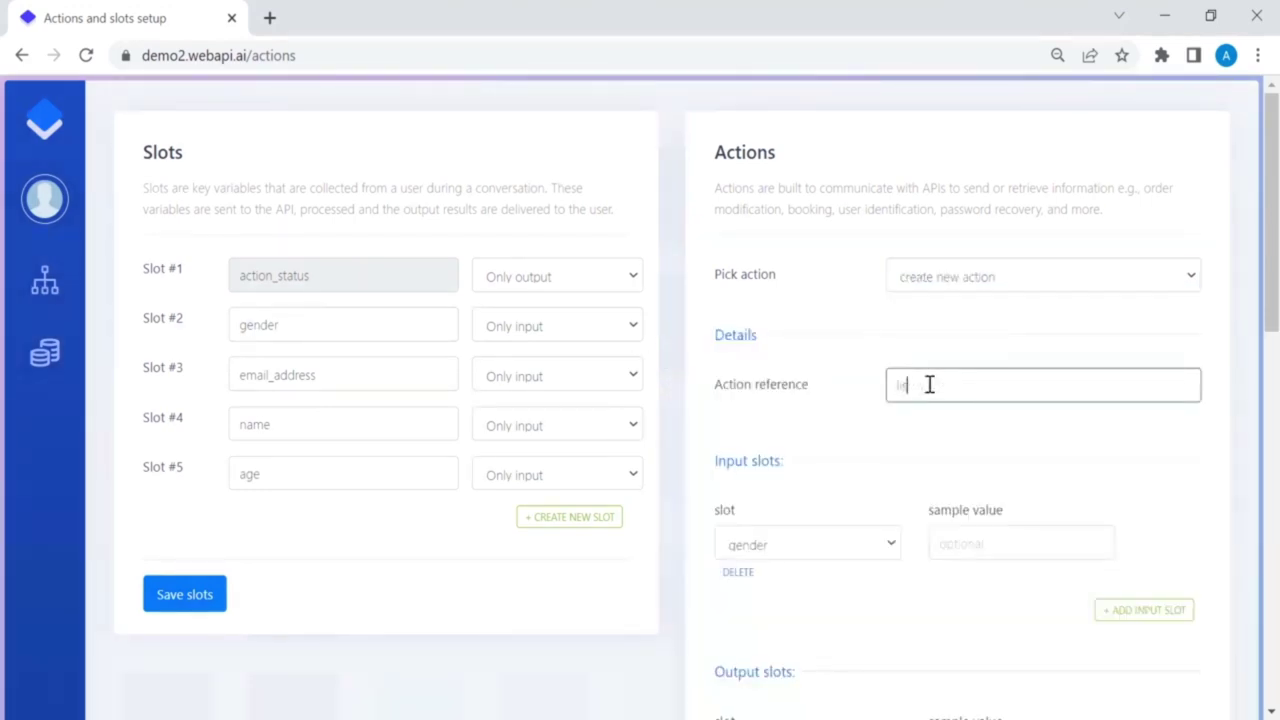
type("t")
type(".")
type("of")
type("_artic")
type("ipants")
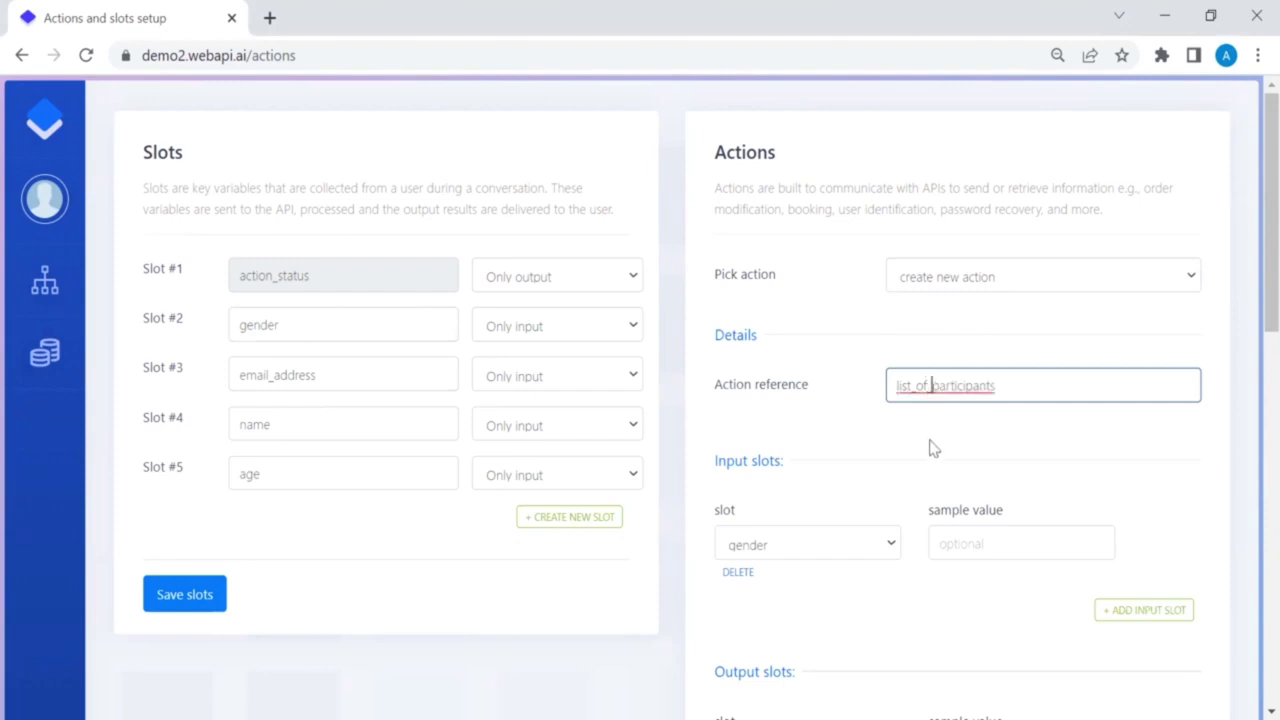
scroll(930, 446, "down", 1)
scroll(930, 446, "down", 1)
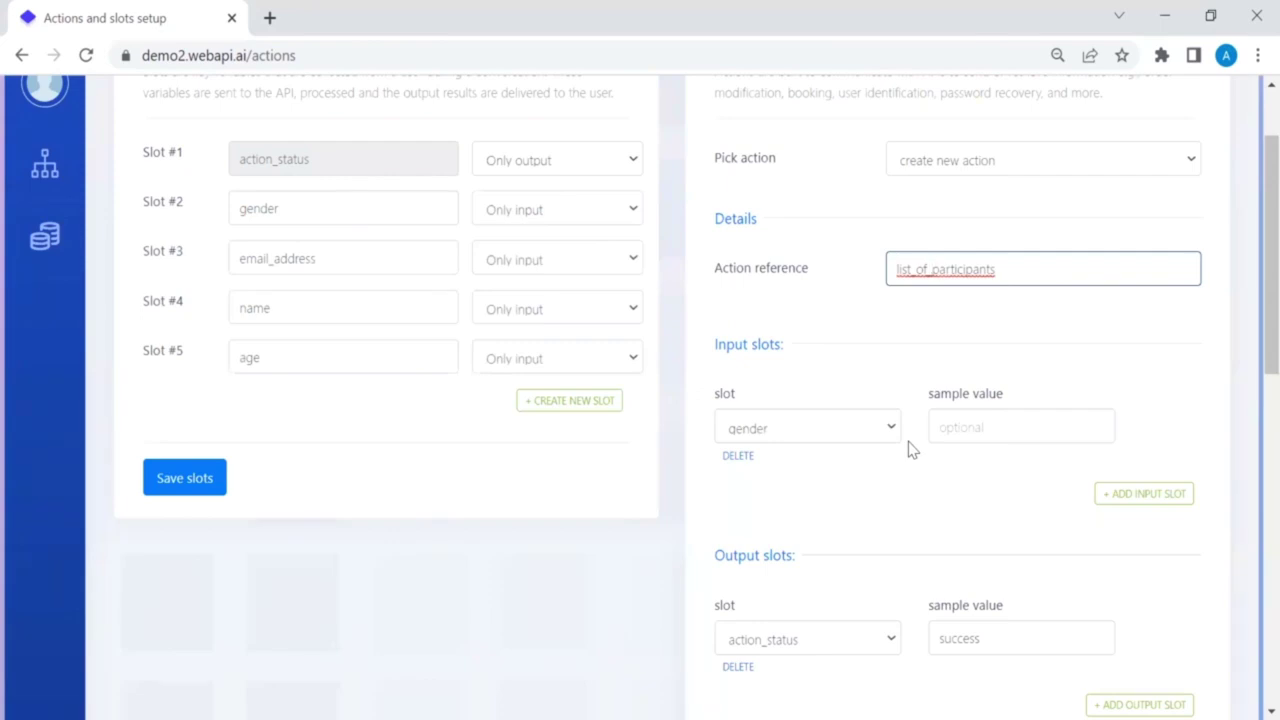
Add gender, email_address, name and age as the action's four input slots.
left_click(891, 436)
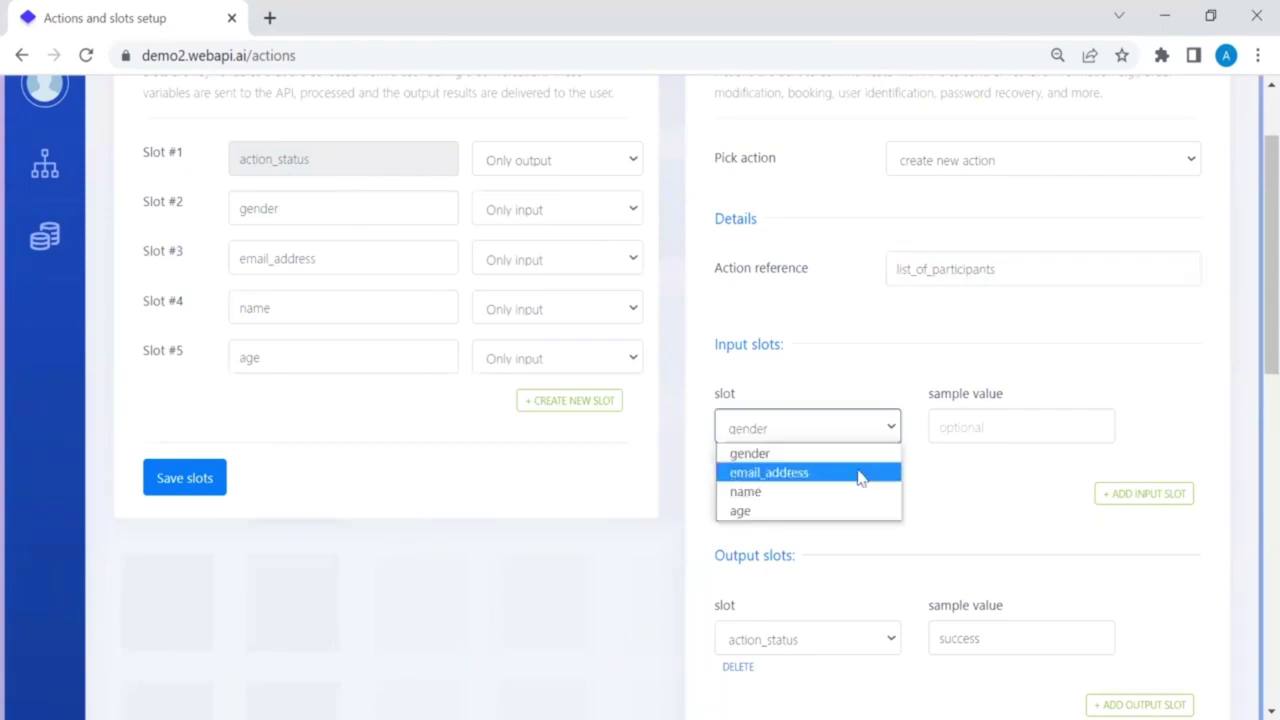
left_click(862, 465)
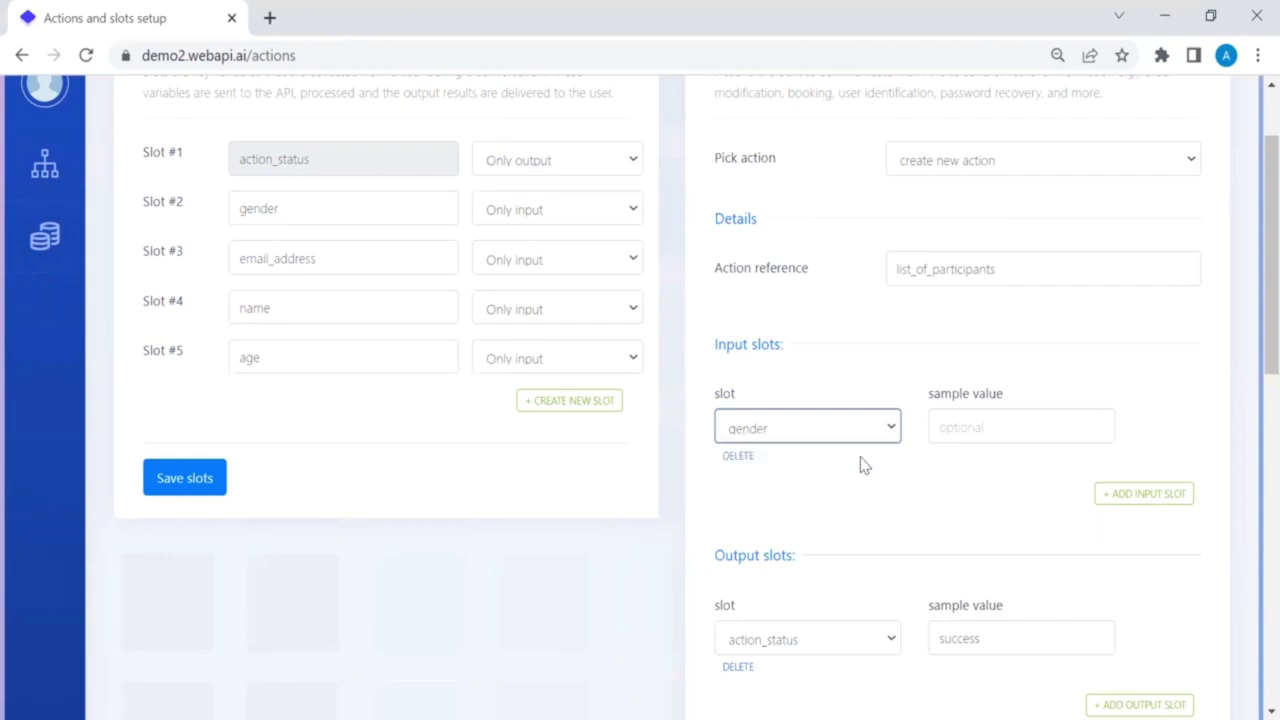
scroll(864, 475, "down", 2)
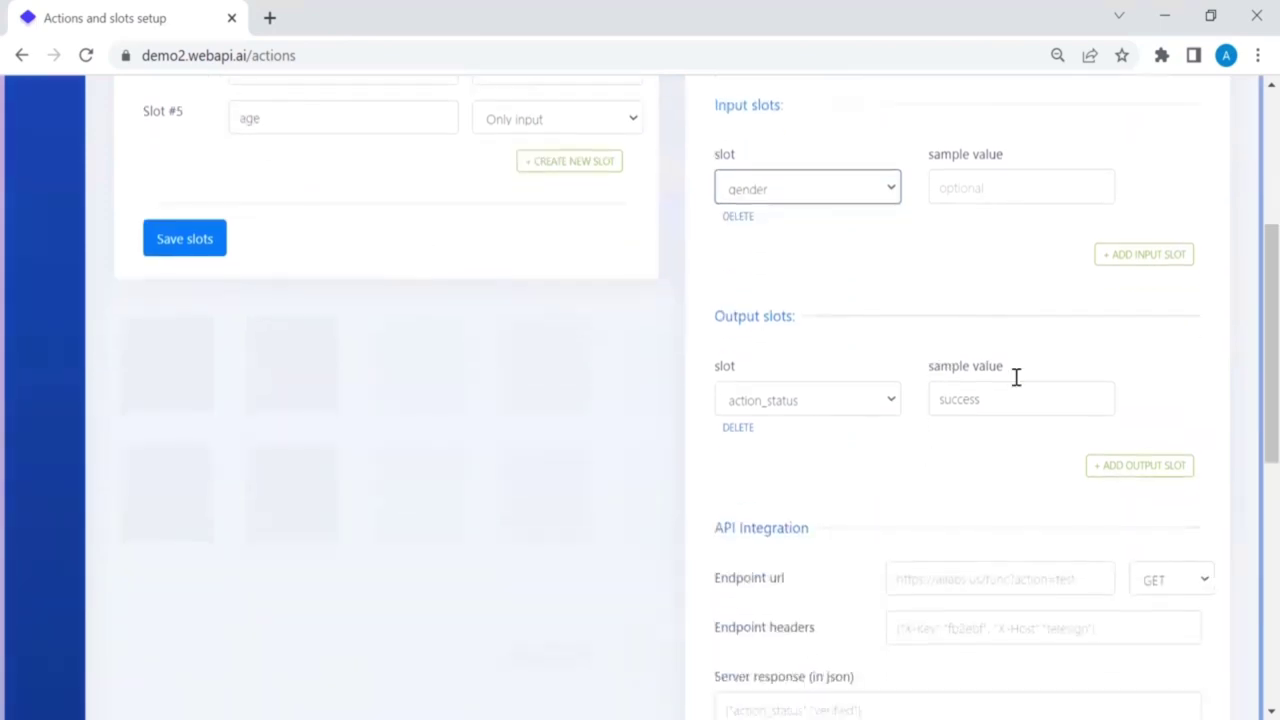
left_click(1163, 258)
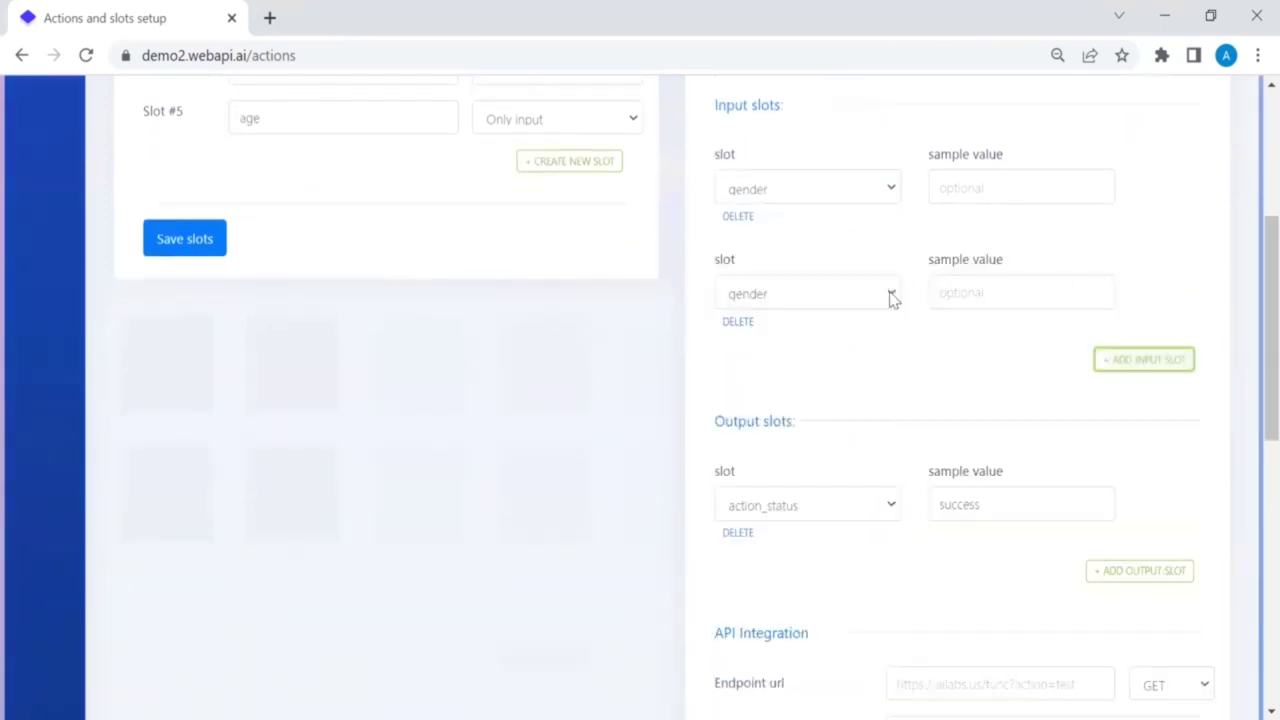
left_click(838, 305)
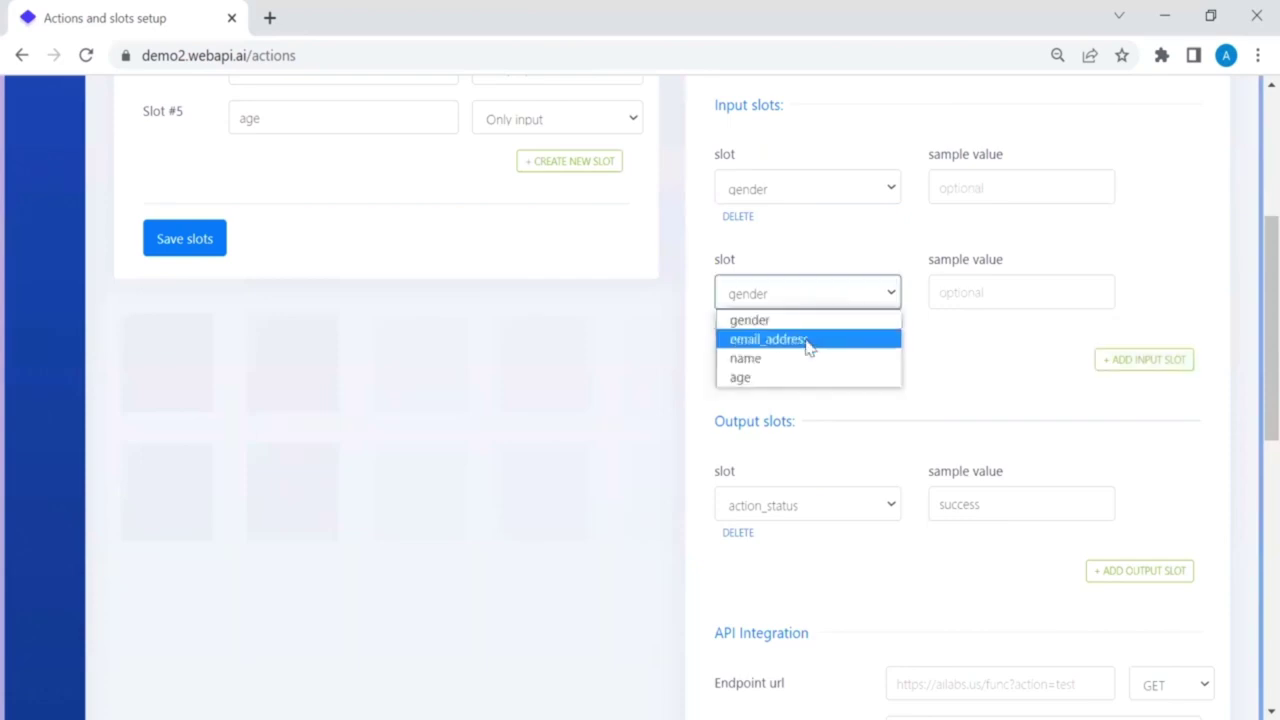
left_click(808, 340)
left_click(1108, 372)
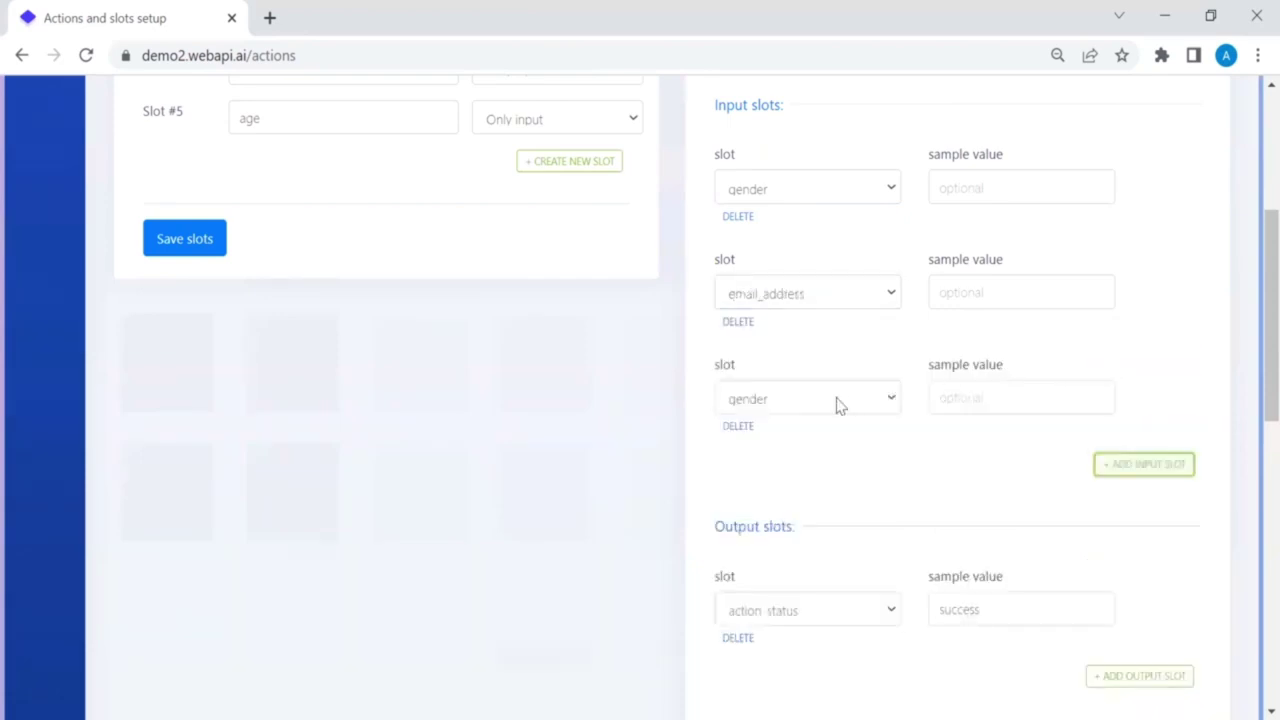
left_click(823, 407)
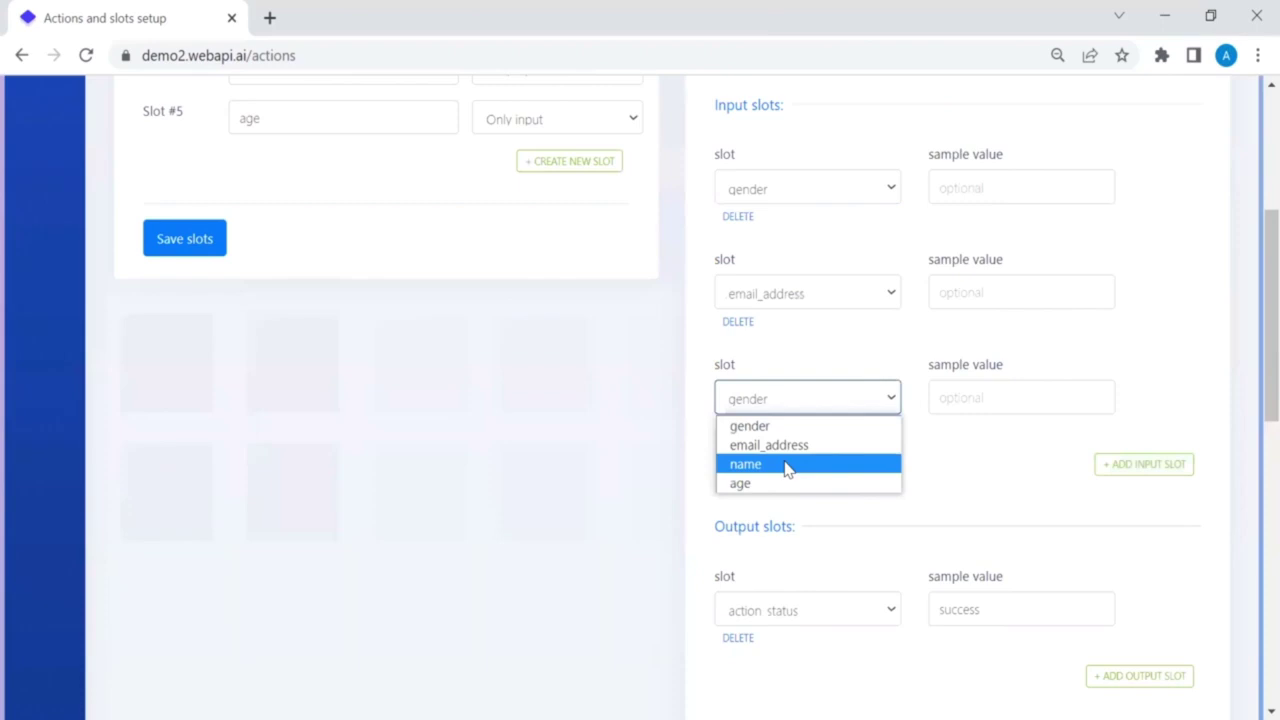
left_click(787, 468)
left_click(1126, 466)
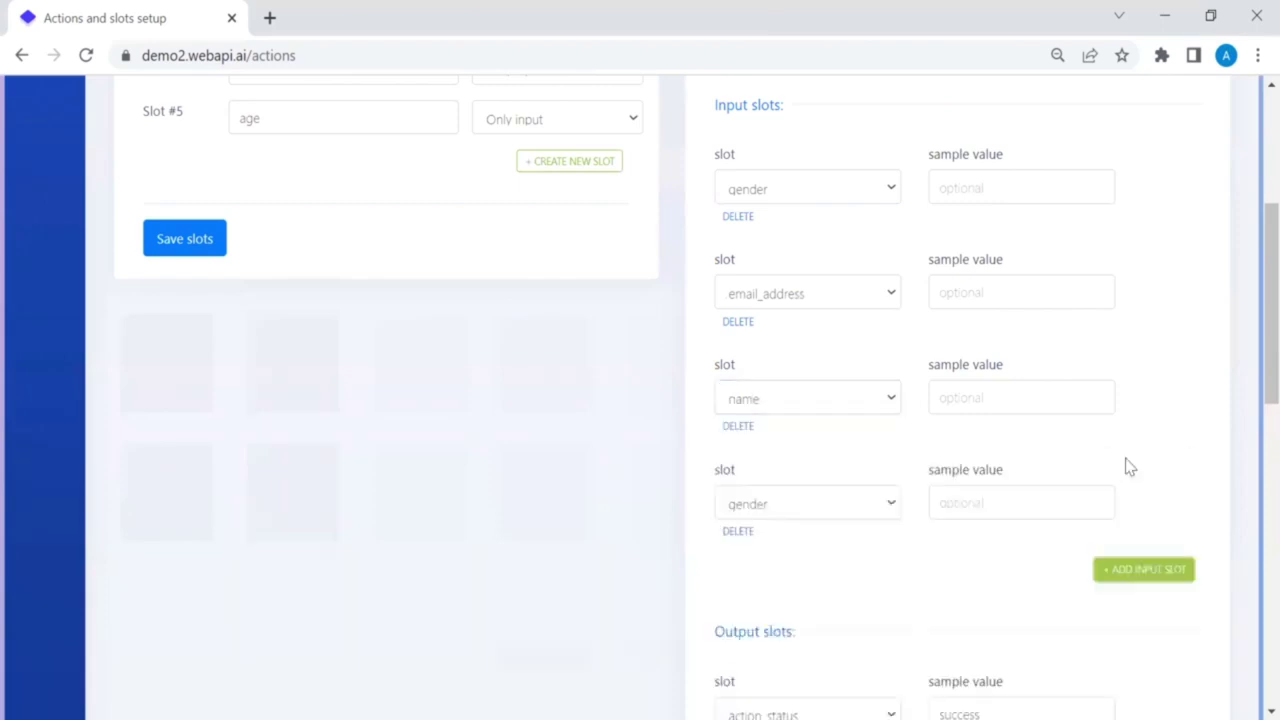
left_click(826, 511)
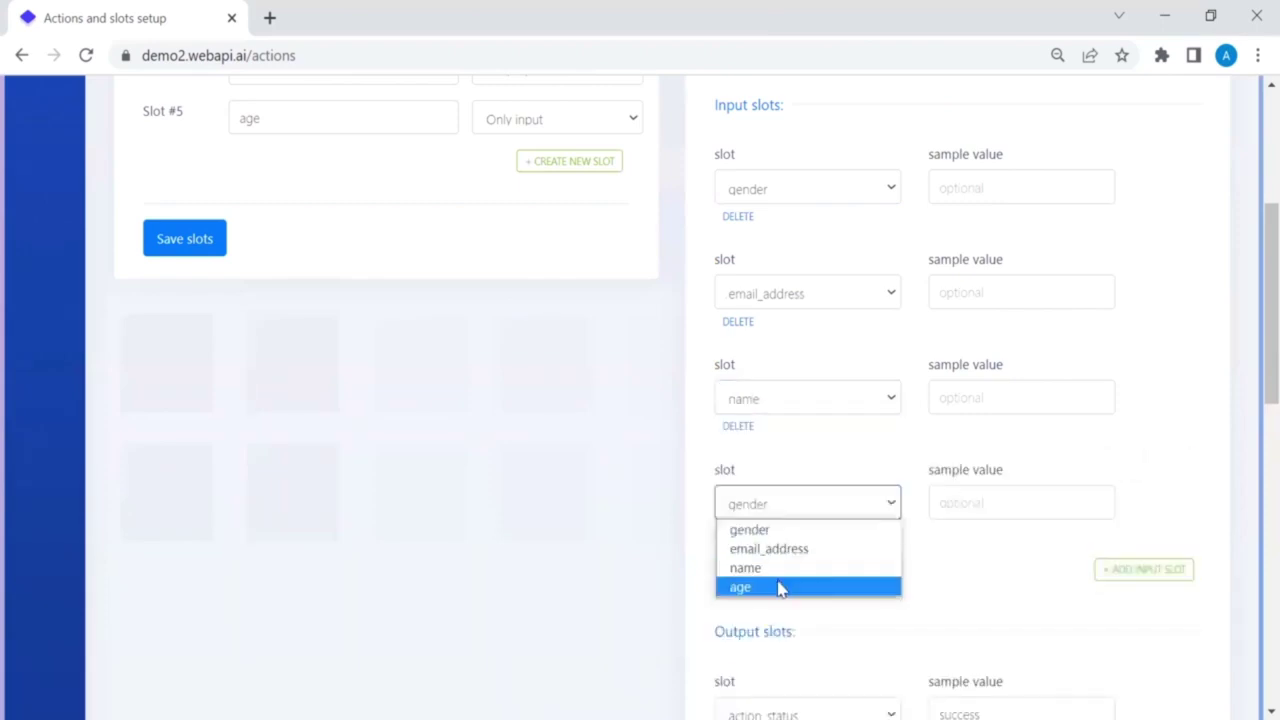
left_click(781, 588)
Send the action's results to the 'list of participants' spreadsheet and save the action.
scroll(893, 592, "down", 5)
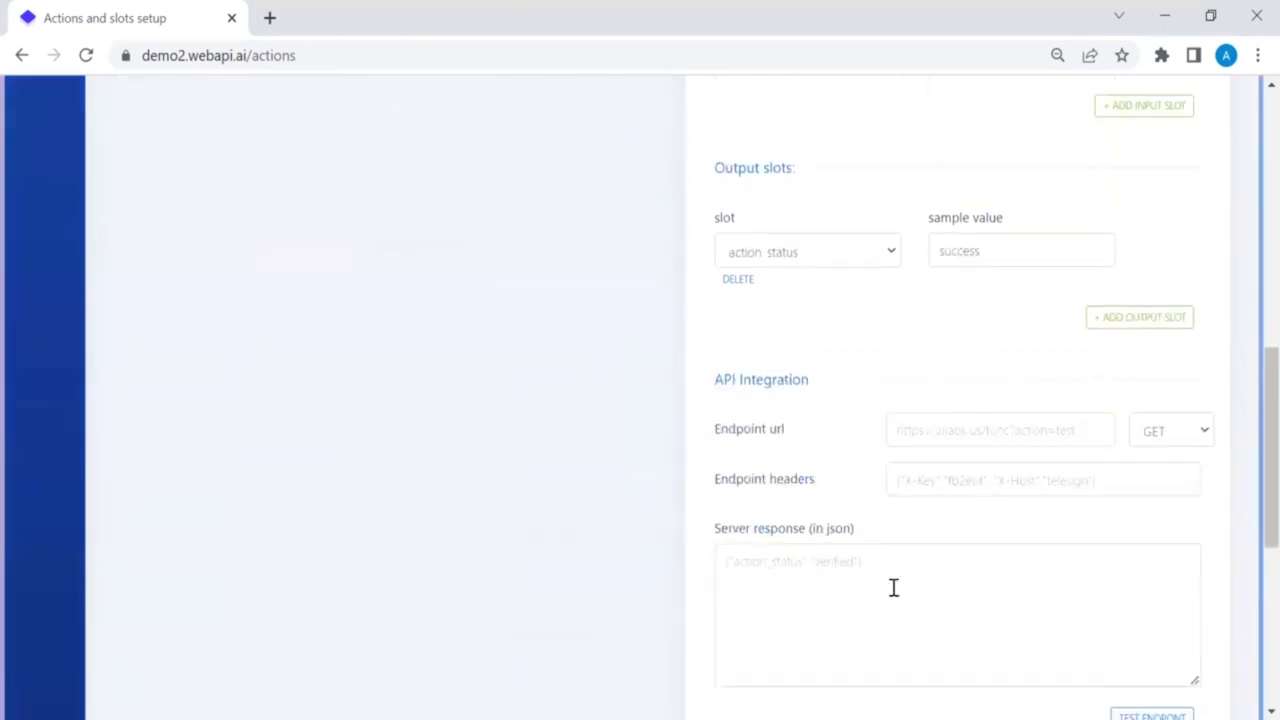
scroll(893, 587, "down", 5)
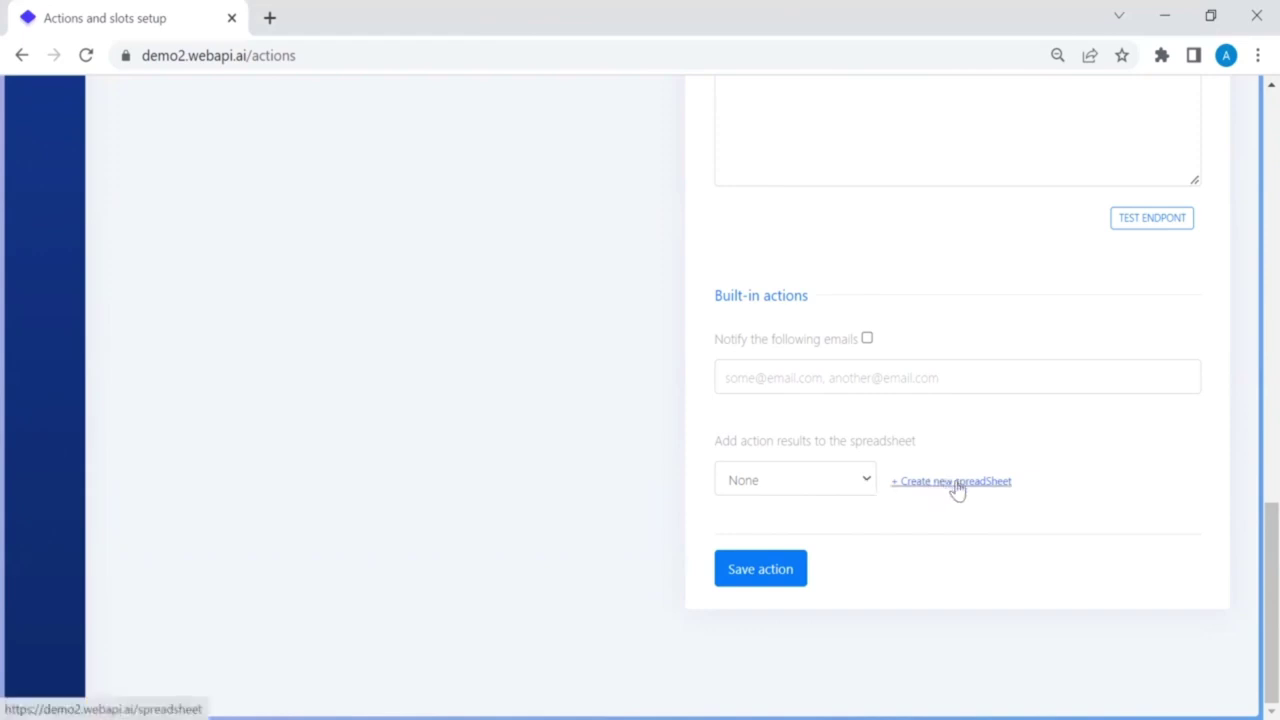
left_click(869, 482)
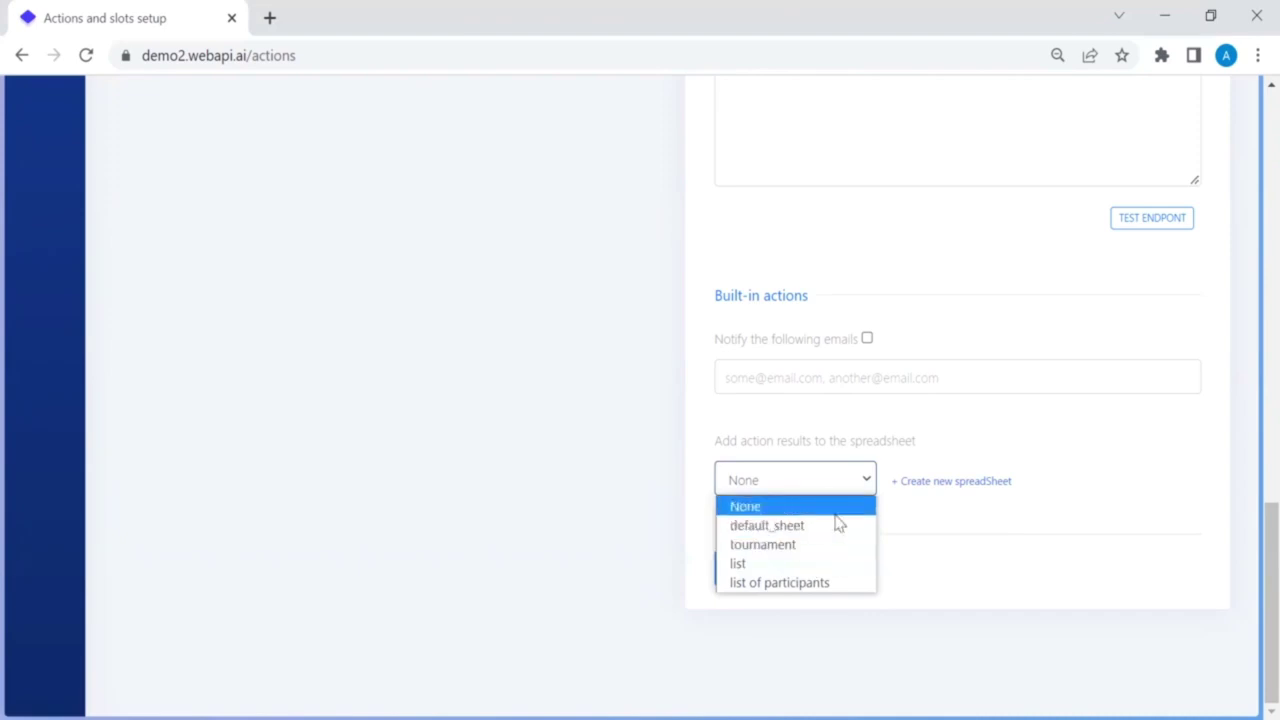
left_click(816, 583)
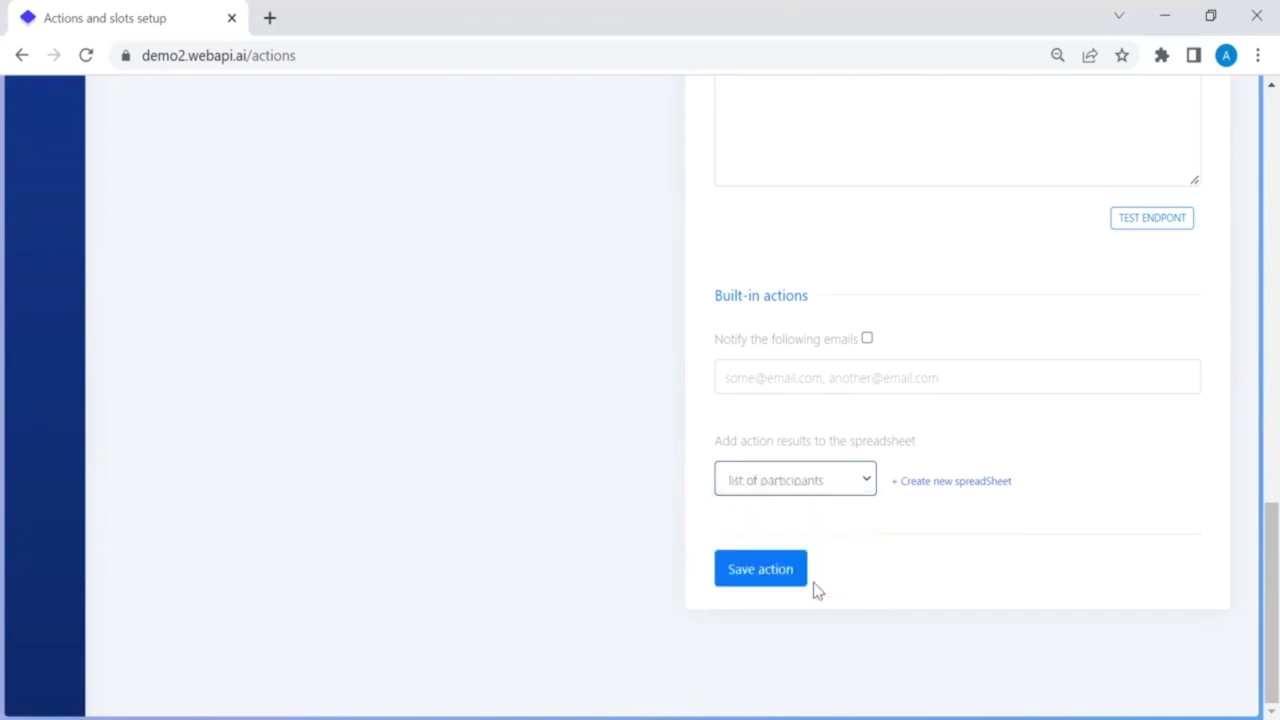
left_click(788, 573)
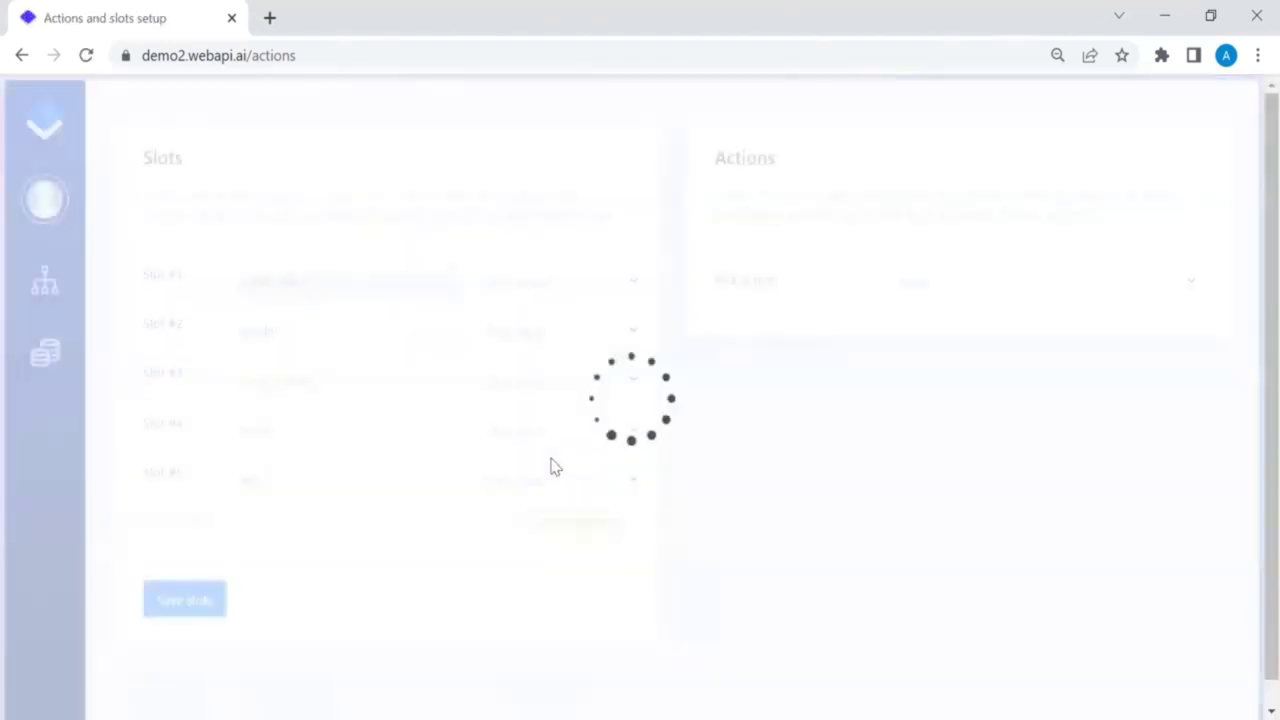
Open the dialogue scenarios and copy 'male' from Dialogue #20's chat into the gender field.
mouse_move(52, 286)
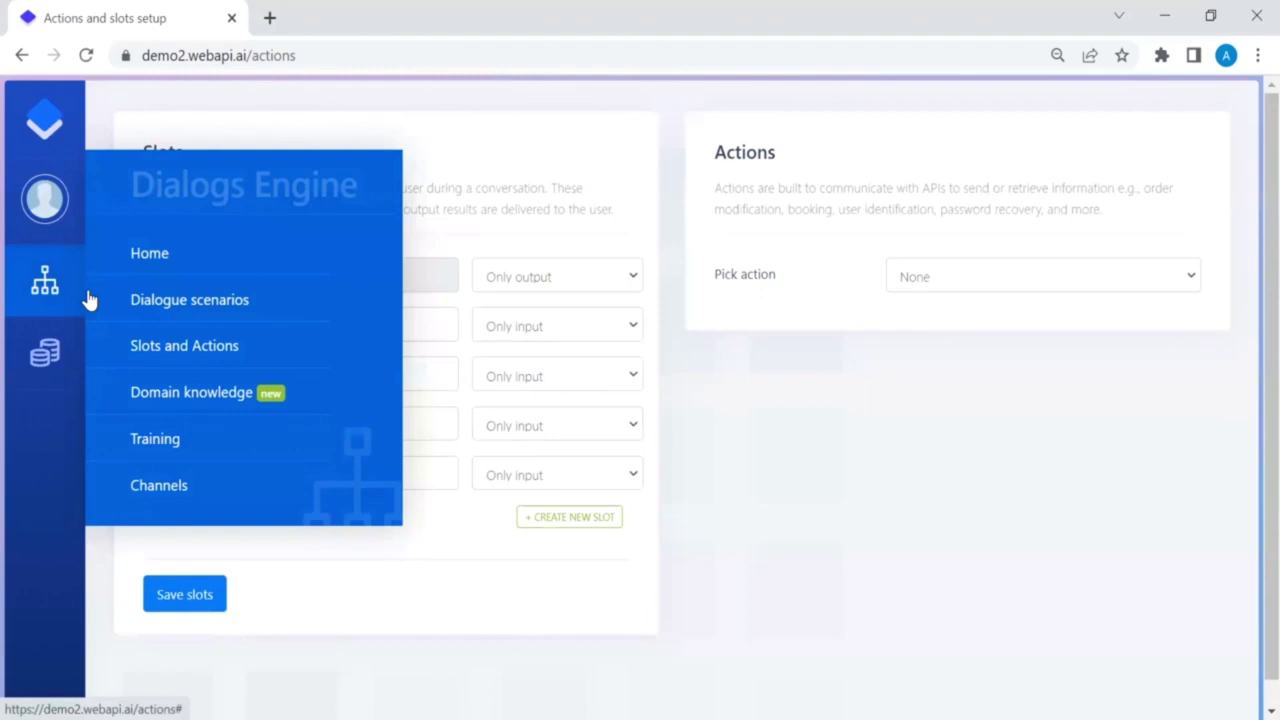
left_click(175, 302)
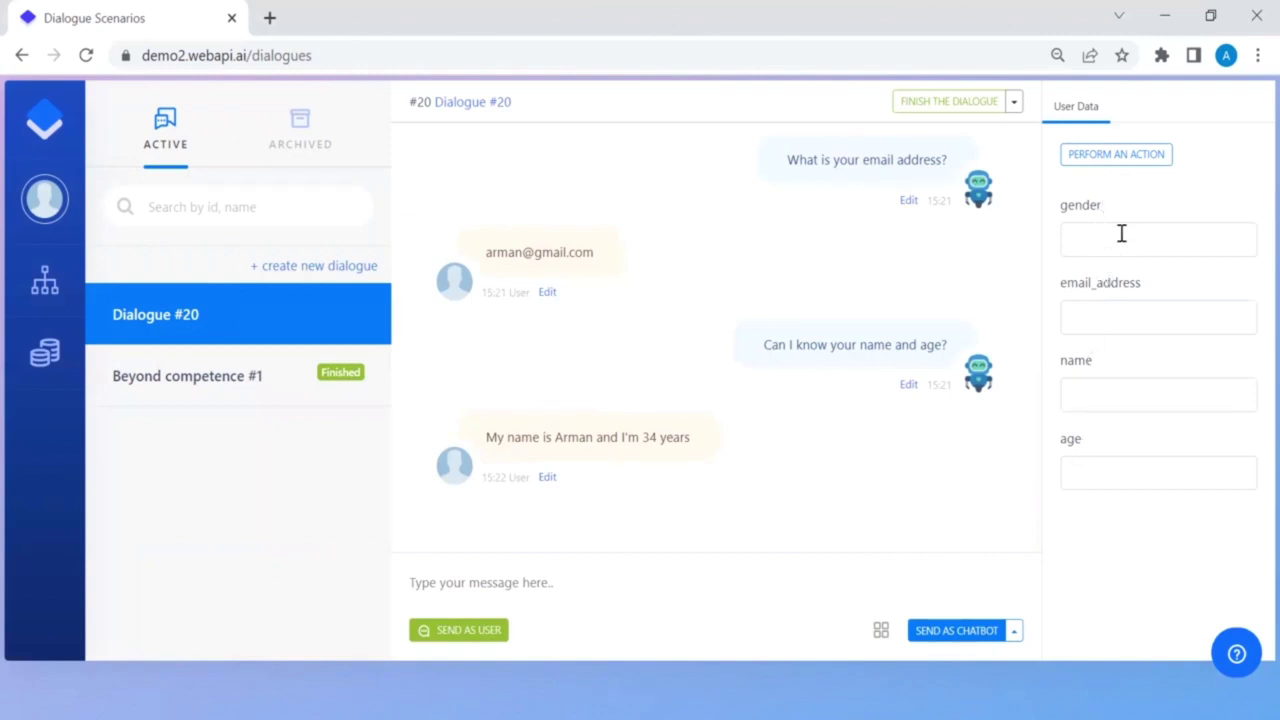
scroll(920, 252, "up", 2)
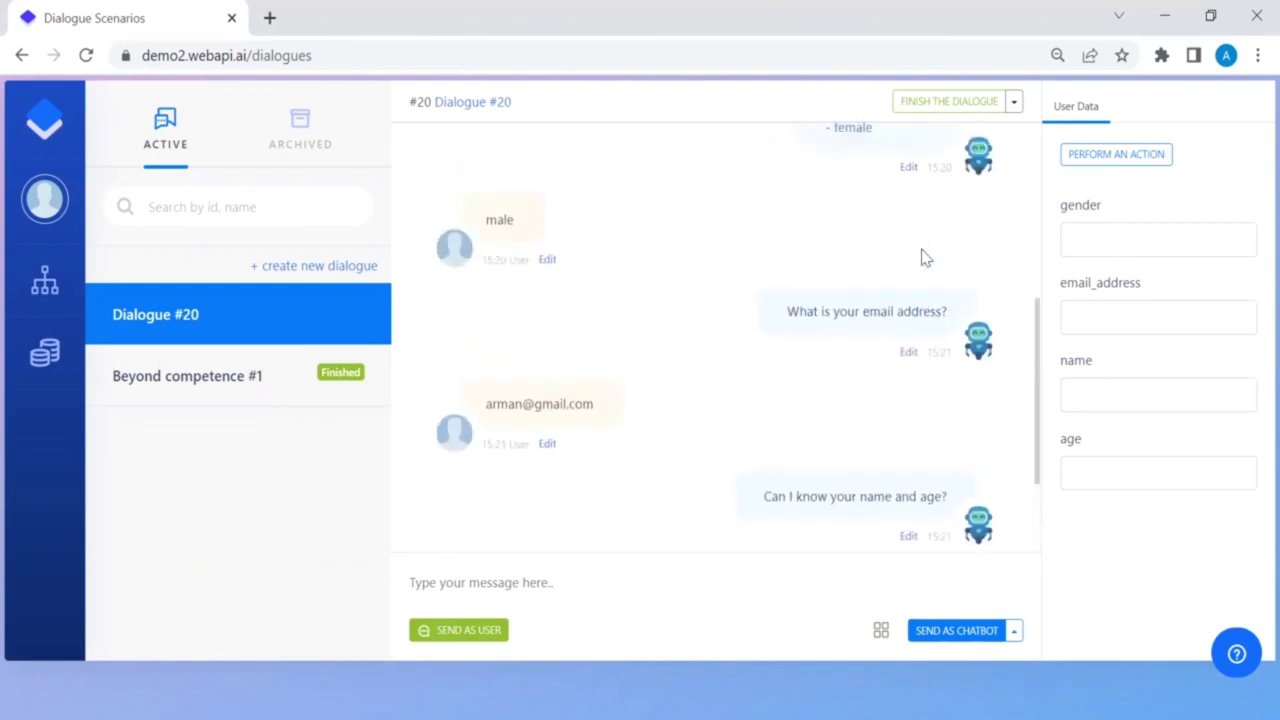
scroll(925, 258, "up", 2)
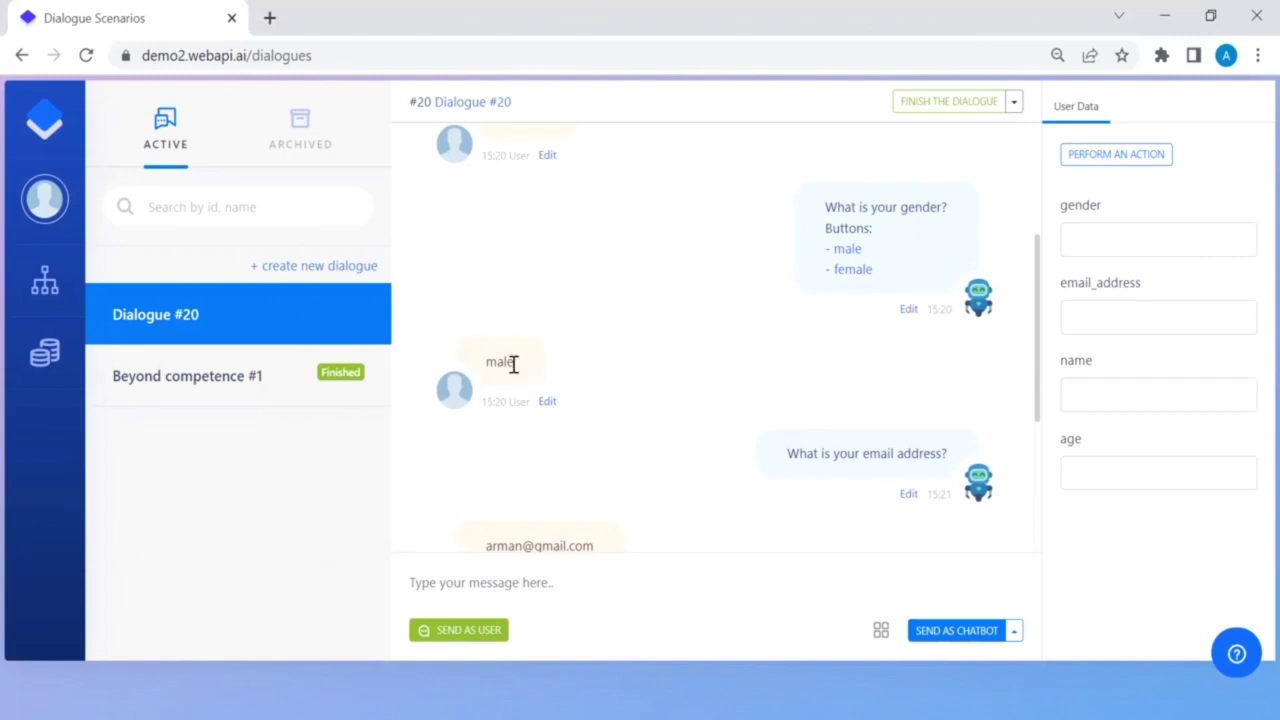
left_click_drag(513, 365, 475, 365)
key("ctrl+c")
left_click(1097, 234)
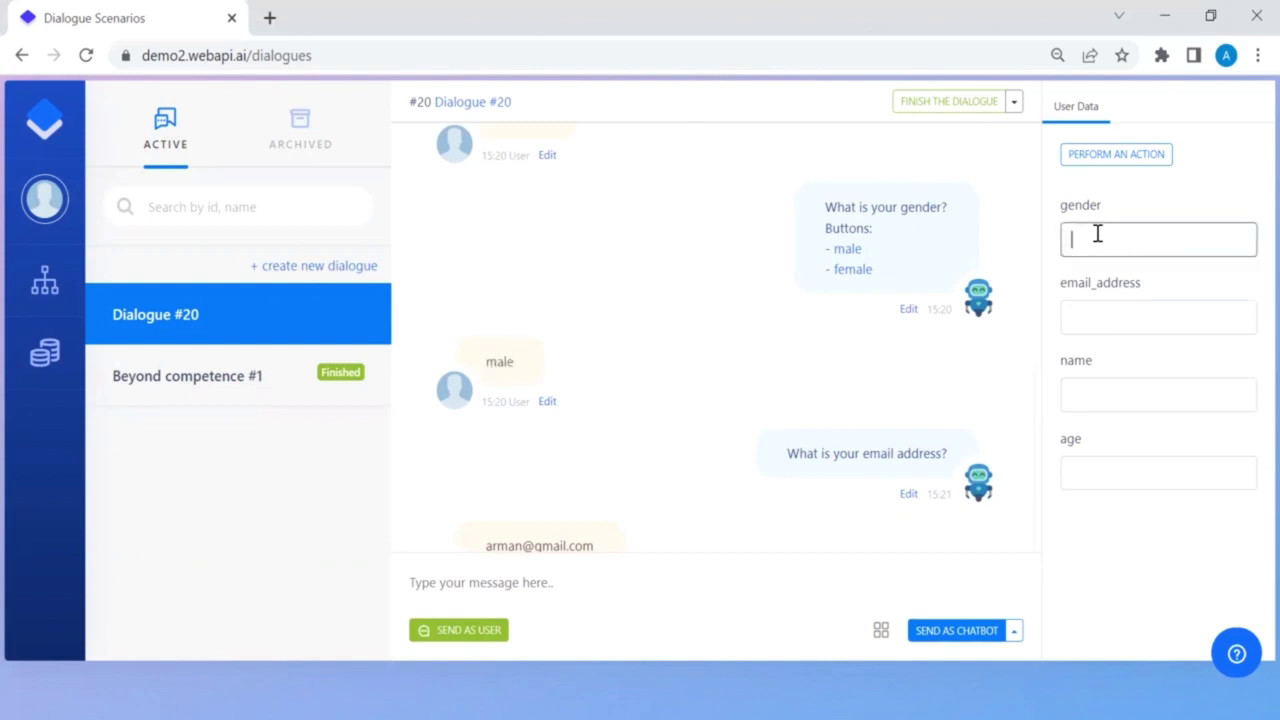
key("ctrl+v")
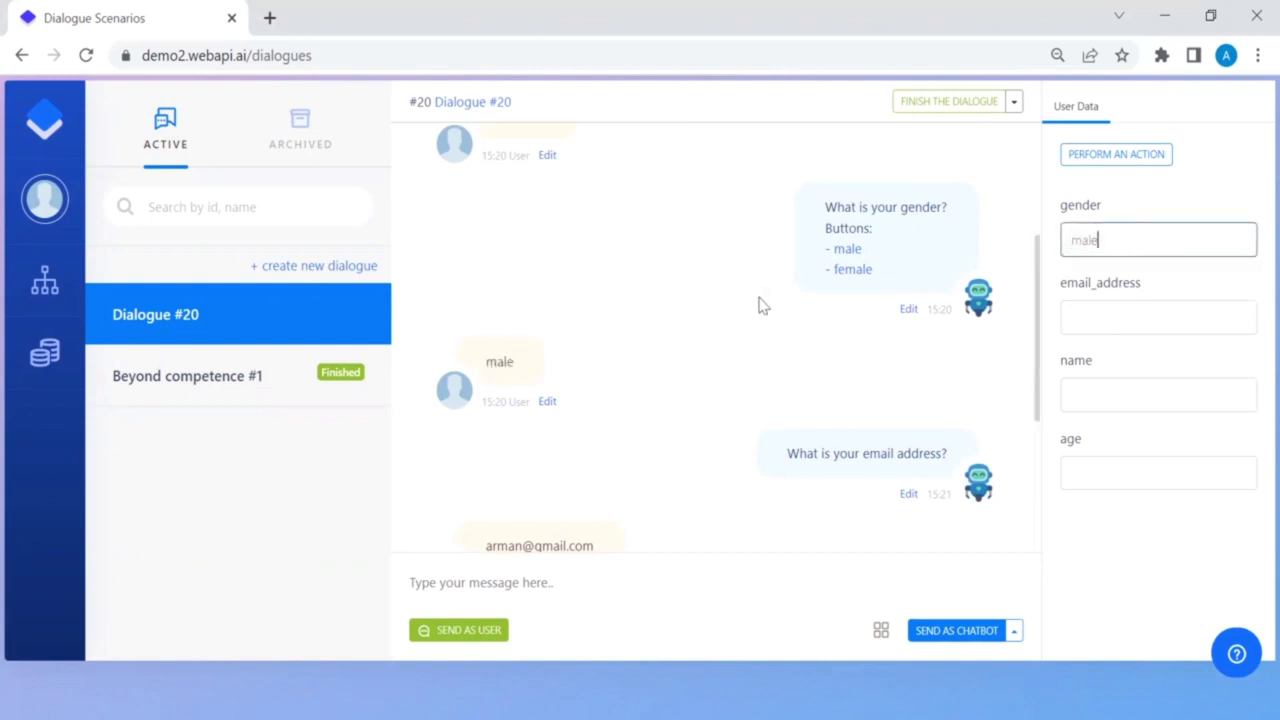
Copy the user's email address from the chat into the email_address field.
left_click(1073, 318)
scroll(705, 400, "down", 2)
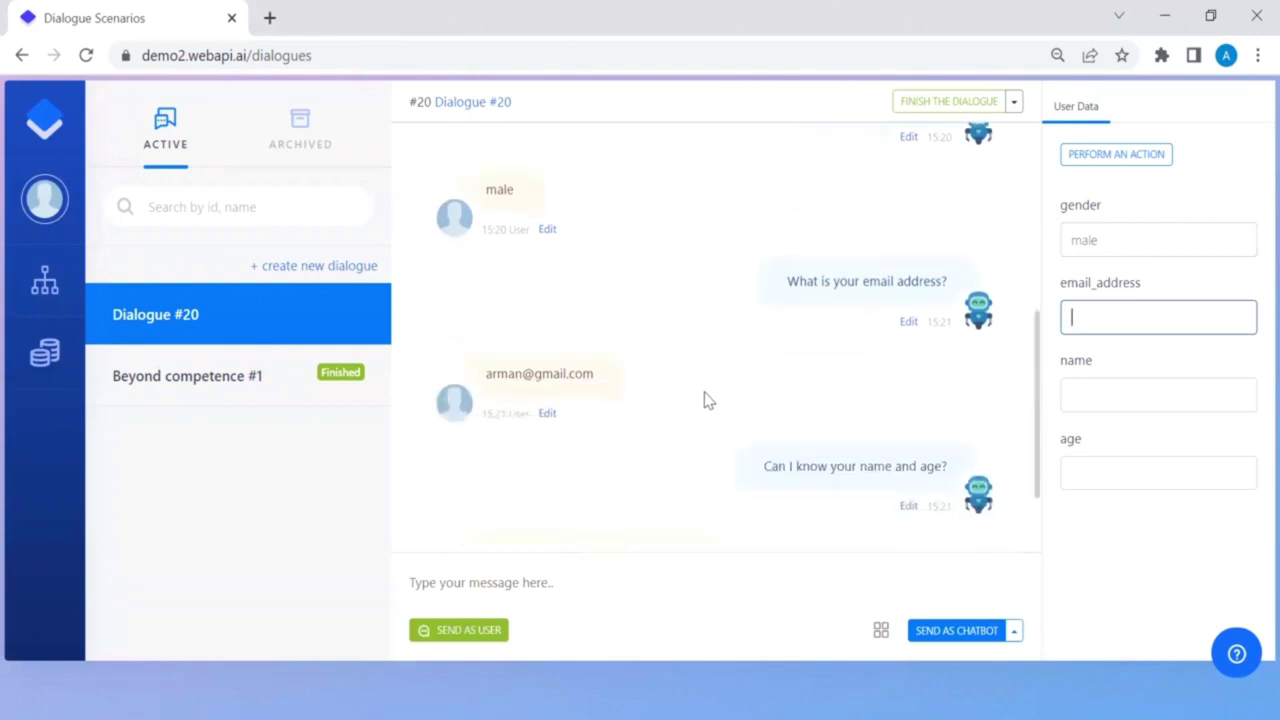
left_click(588, 375)
left_click_drag(588, 375, 483, 372)
key("ctrl+c")
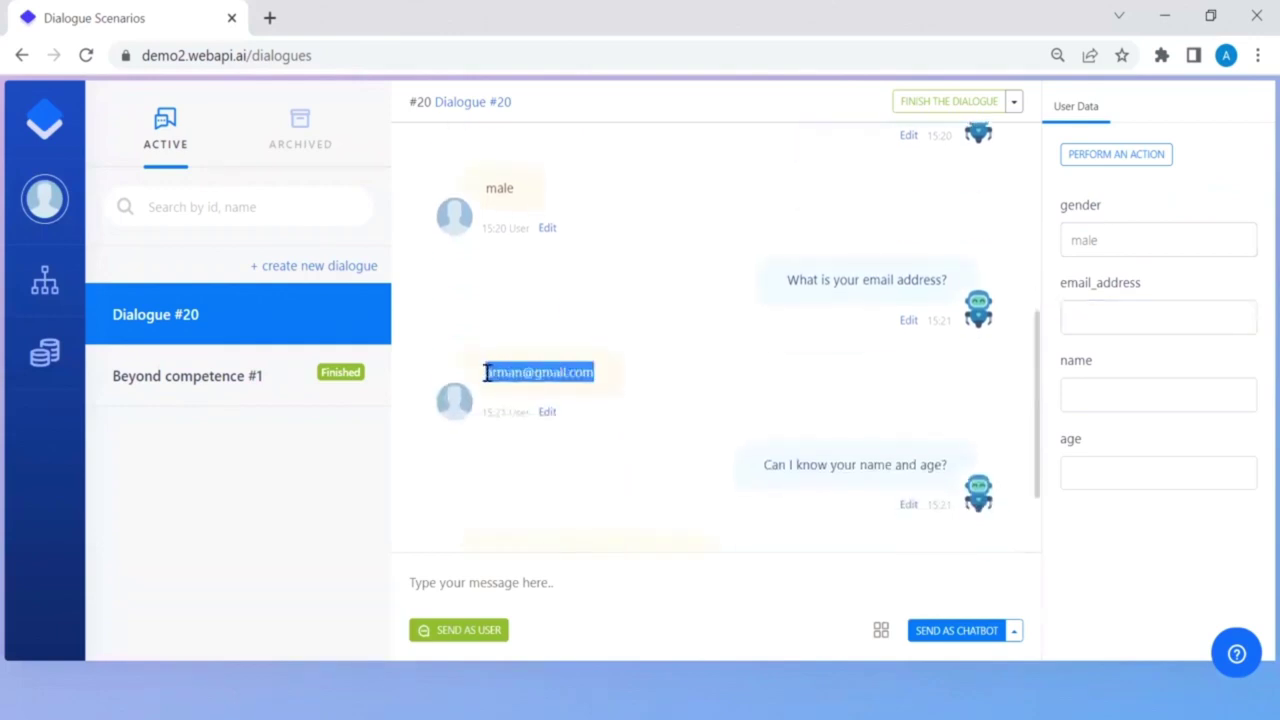
left_click(1083, 316)
key("ctrl+v")
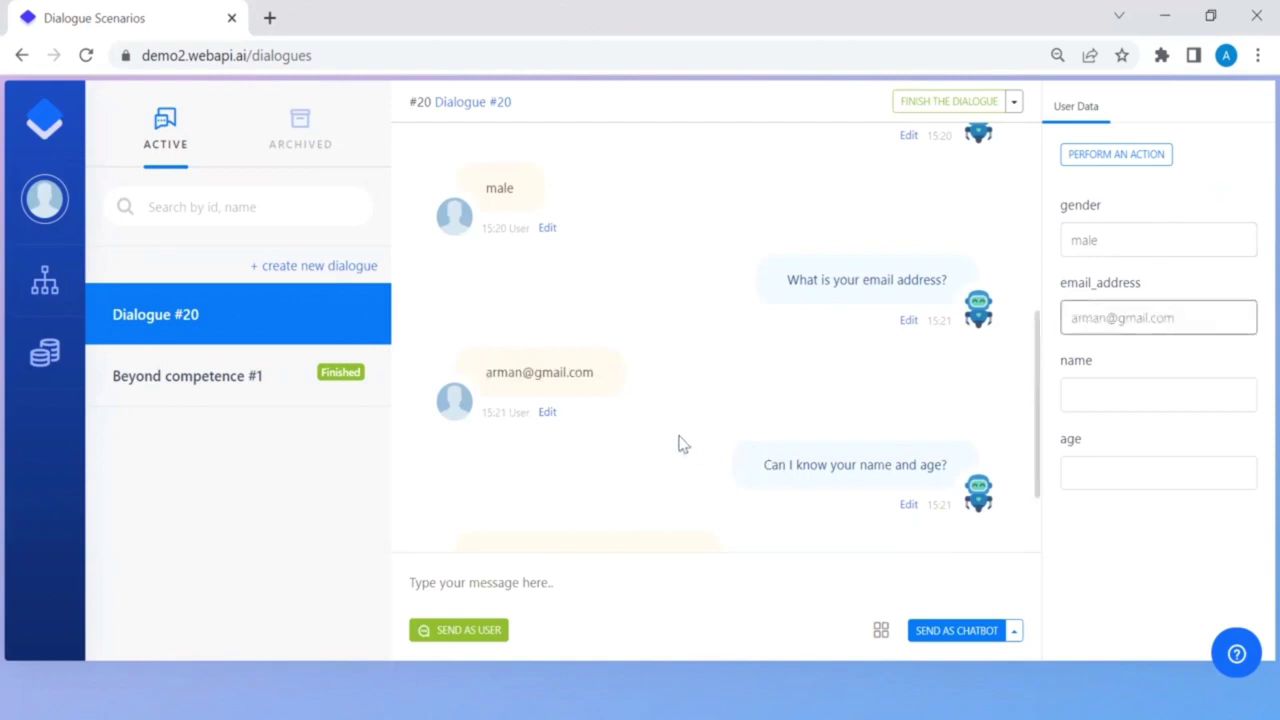
Copy the user's name into the name field and enter age 34.
scroll(680, 440, "down", 1)
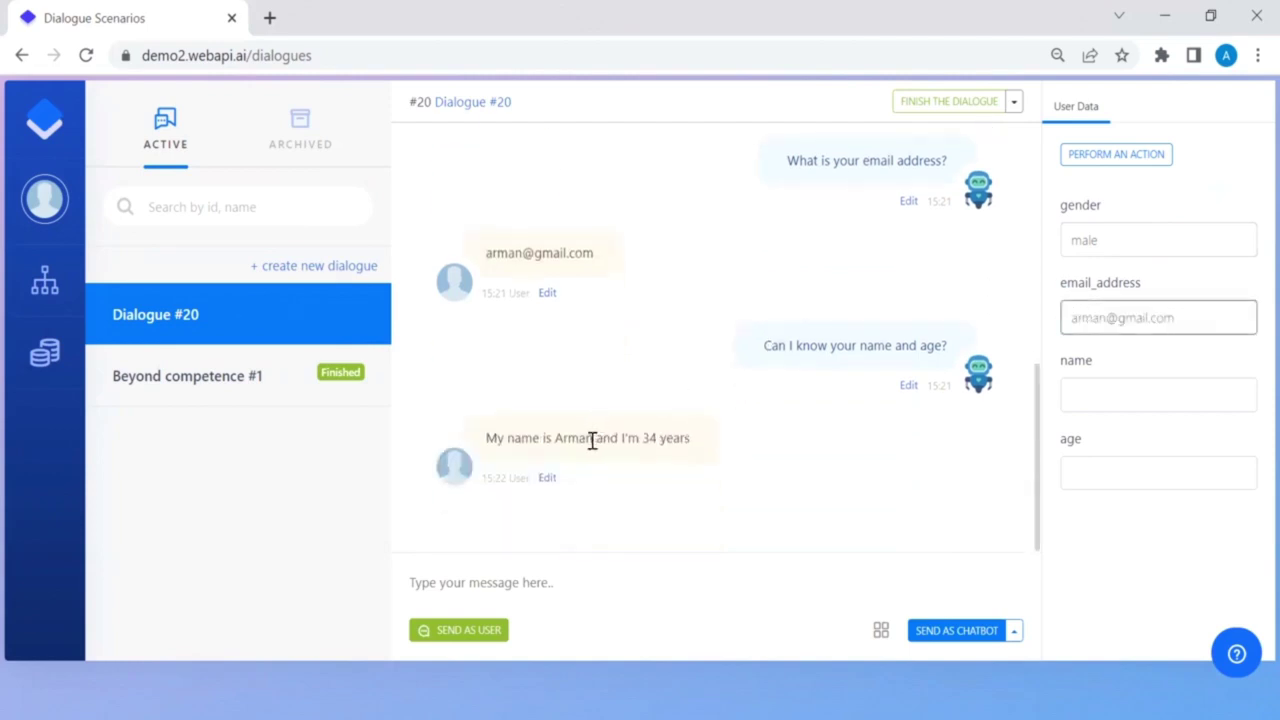
left_click_drag(592, 440, 558, 445)
key("ctrl+c")
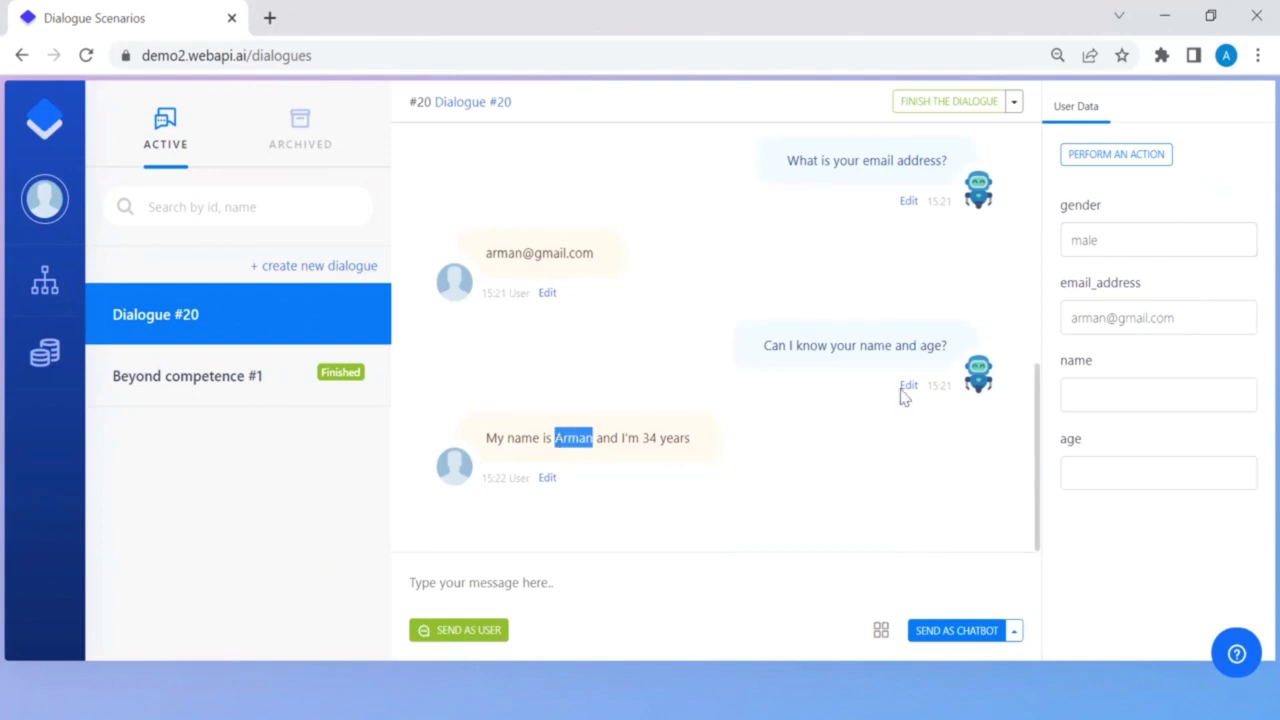
left_click(1103, 392)
key("ctrl+v")
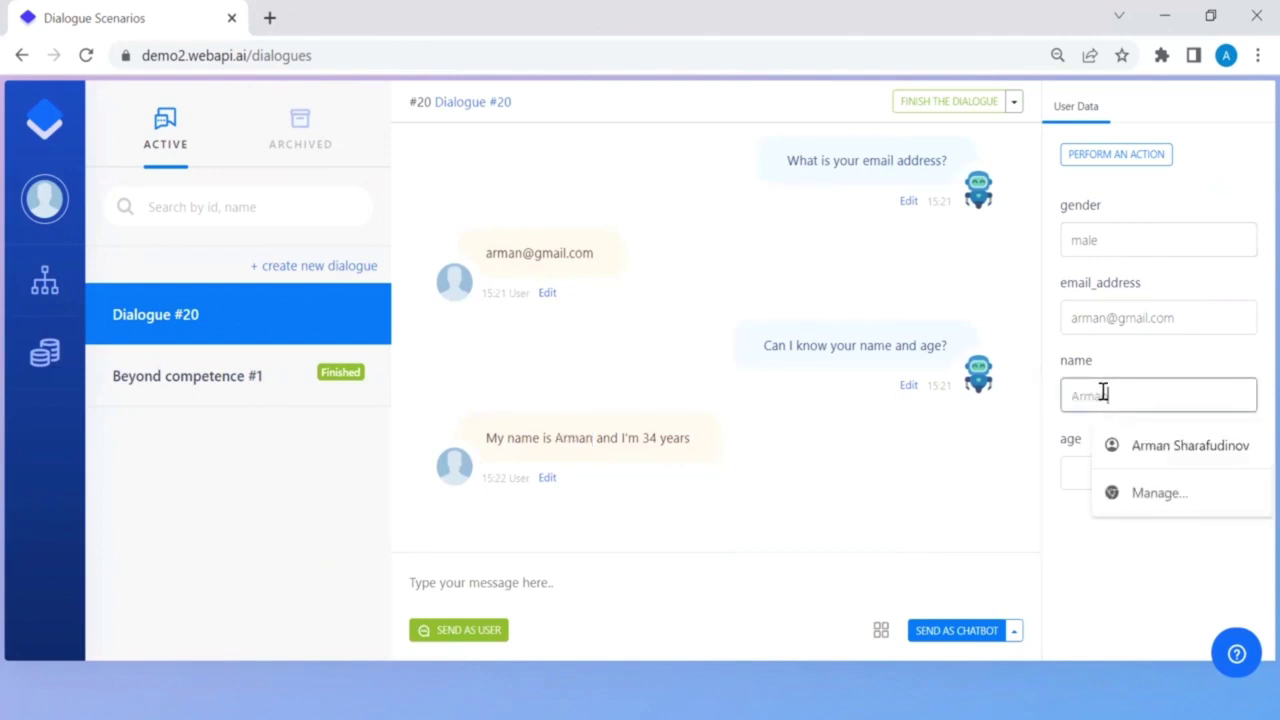
left_click(1075, 474)
type("34")
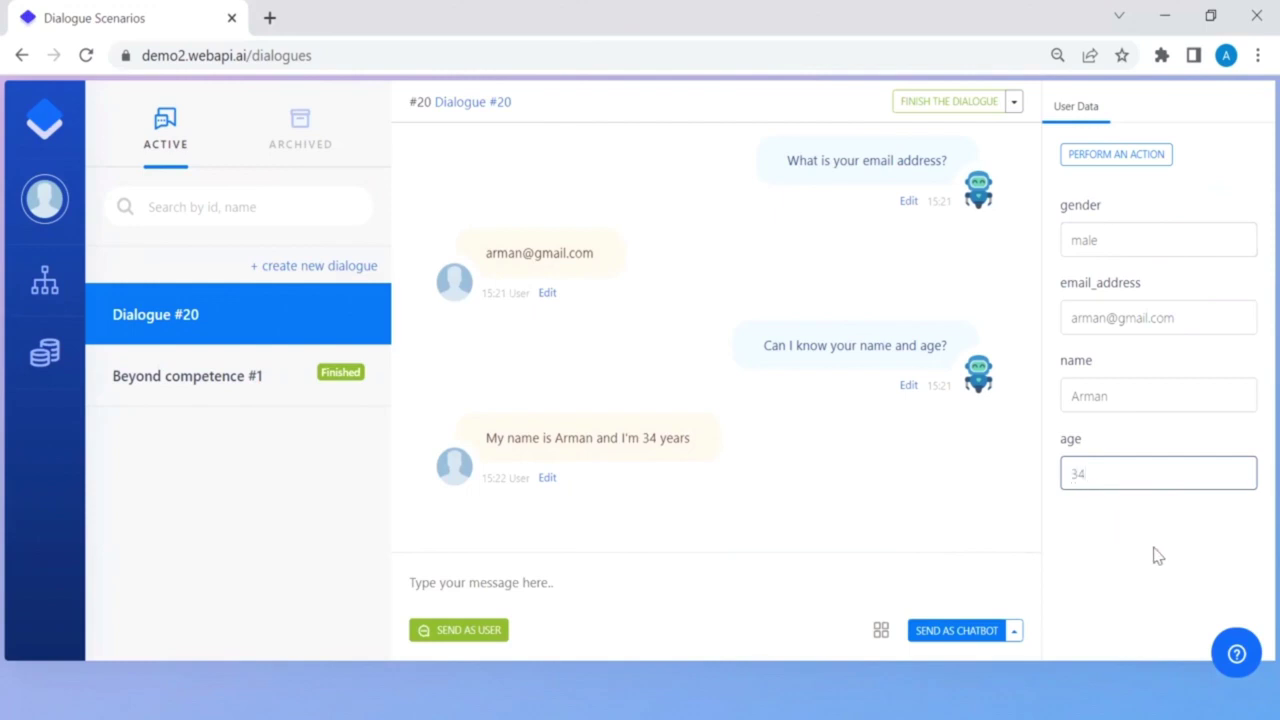
Run the list_of_participants action on Dialogue #20's collected user data.
left_click(1139, 157)
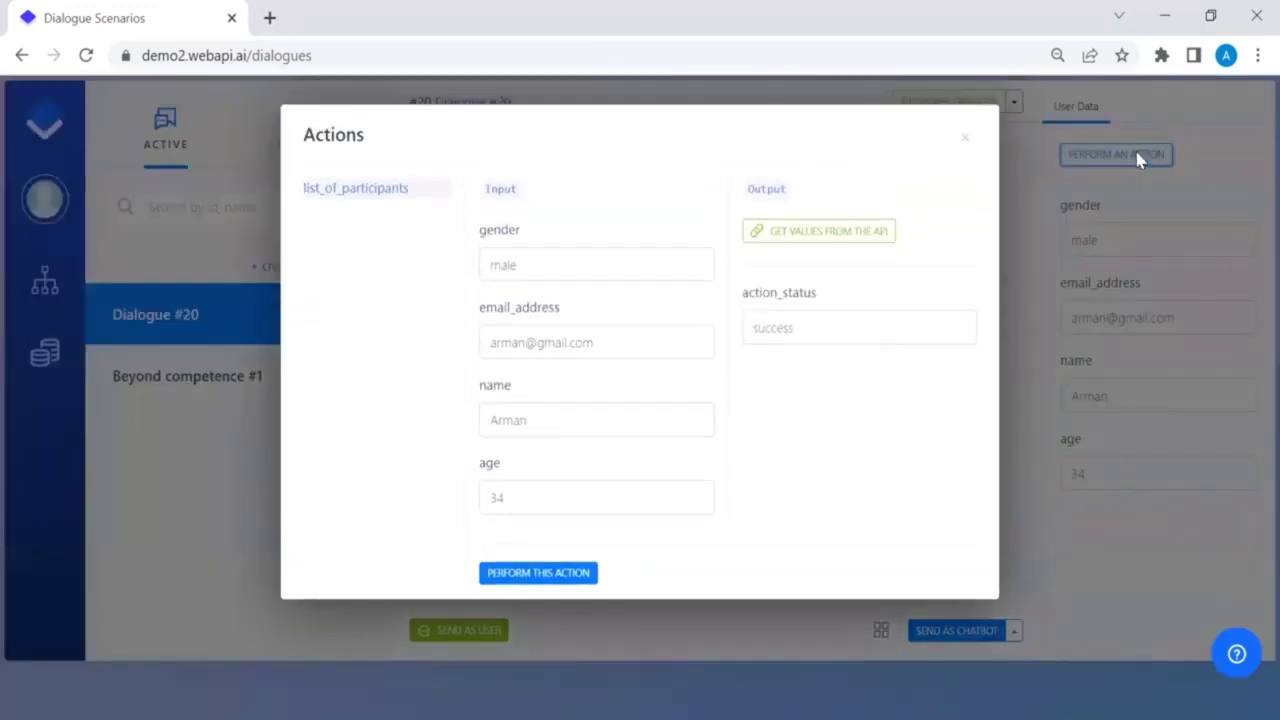
left_click(578, 574)
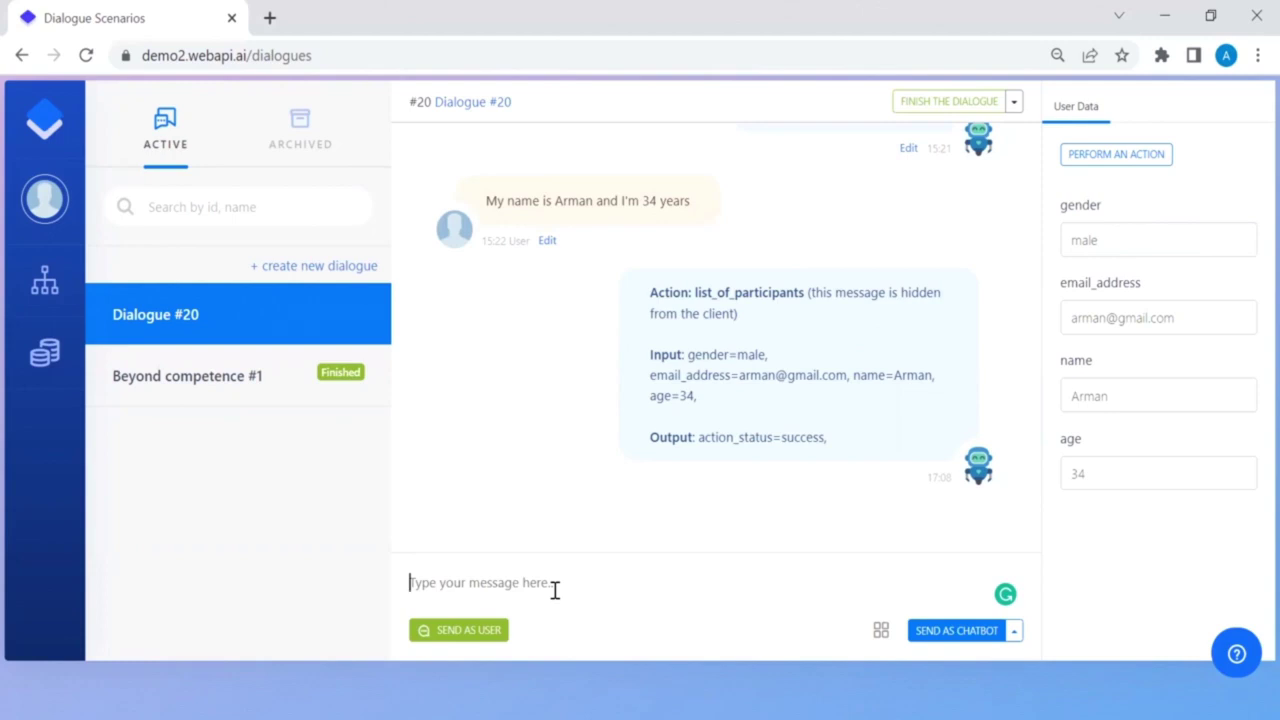
Send the chatbot reply 'Thanks, your results were recorded' and finish Dialogue #20.
type("Thank")
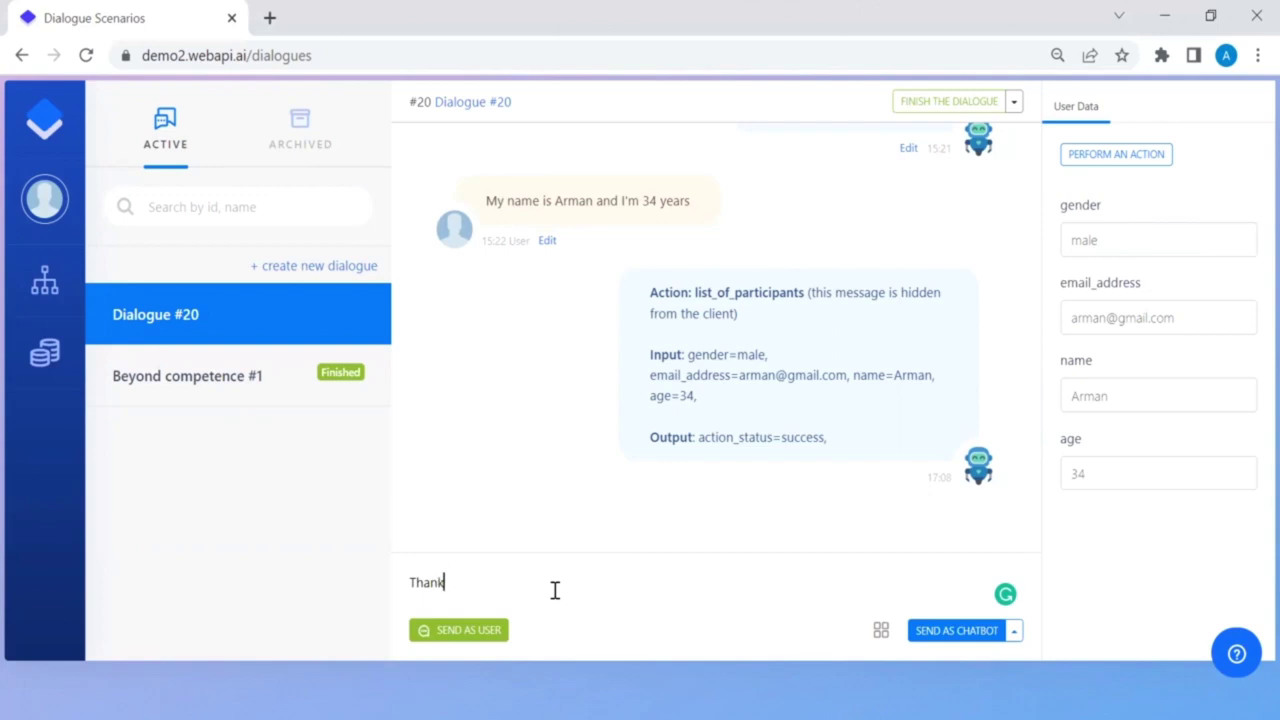
type("s, yu")
key("BackSpace")
type("our results ")
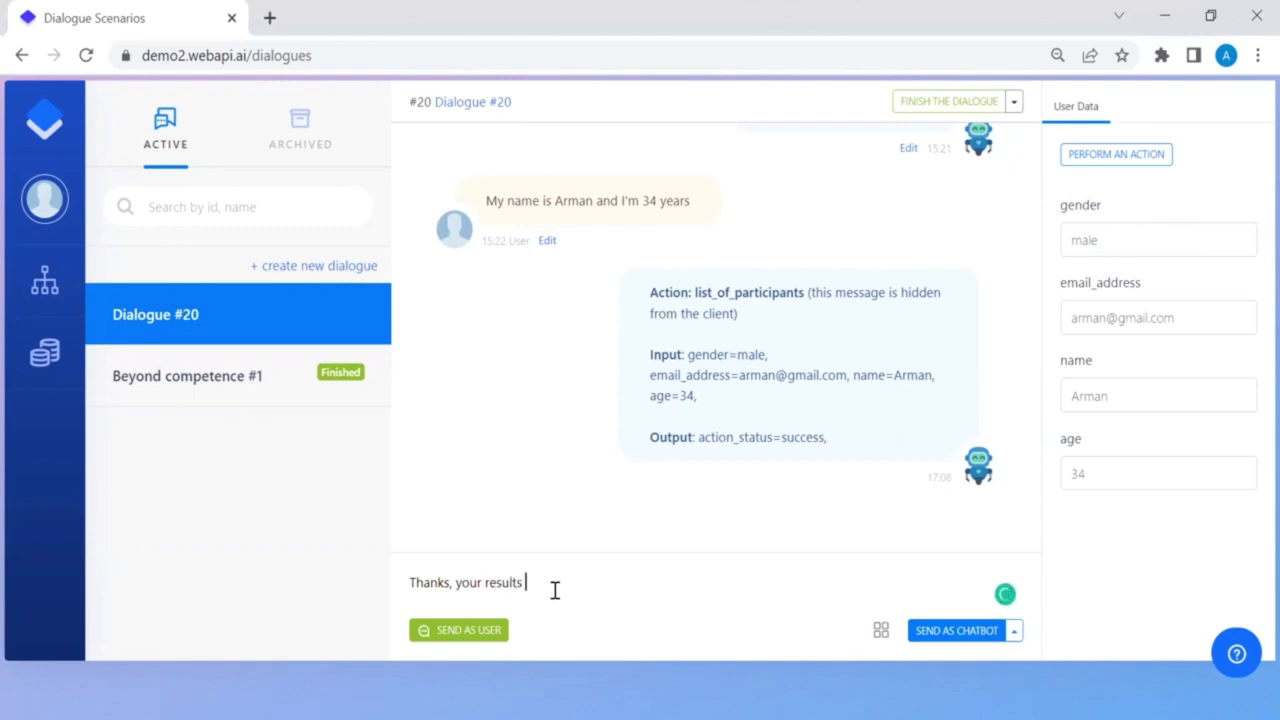
type("were recorded")
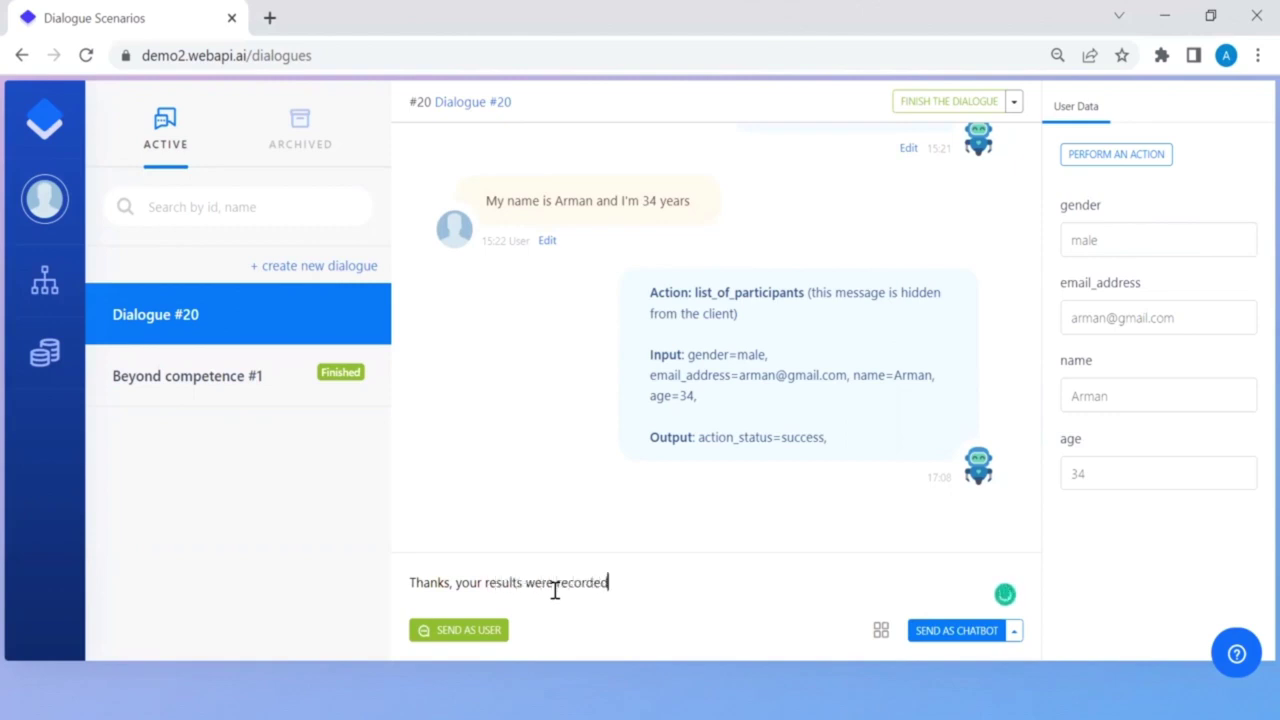
left_click(938, 631)
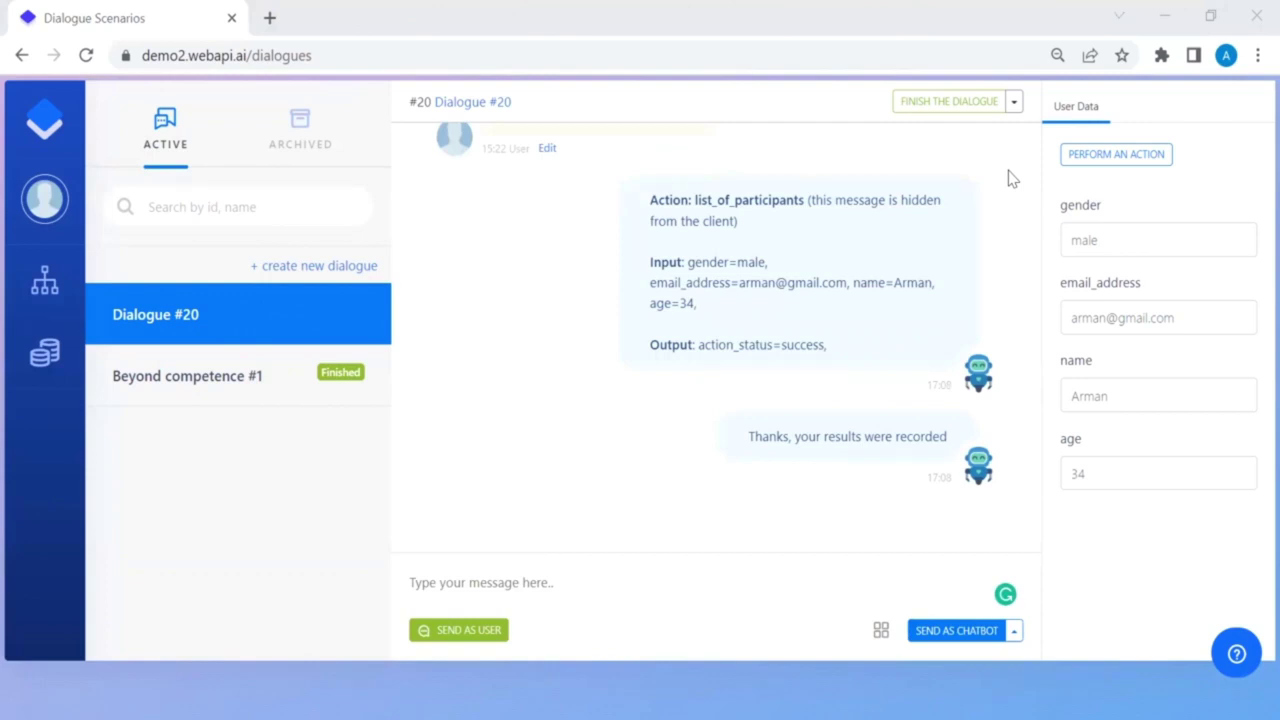
left_click(950, 103)
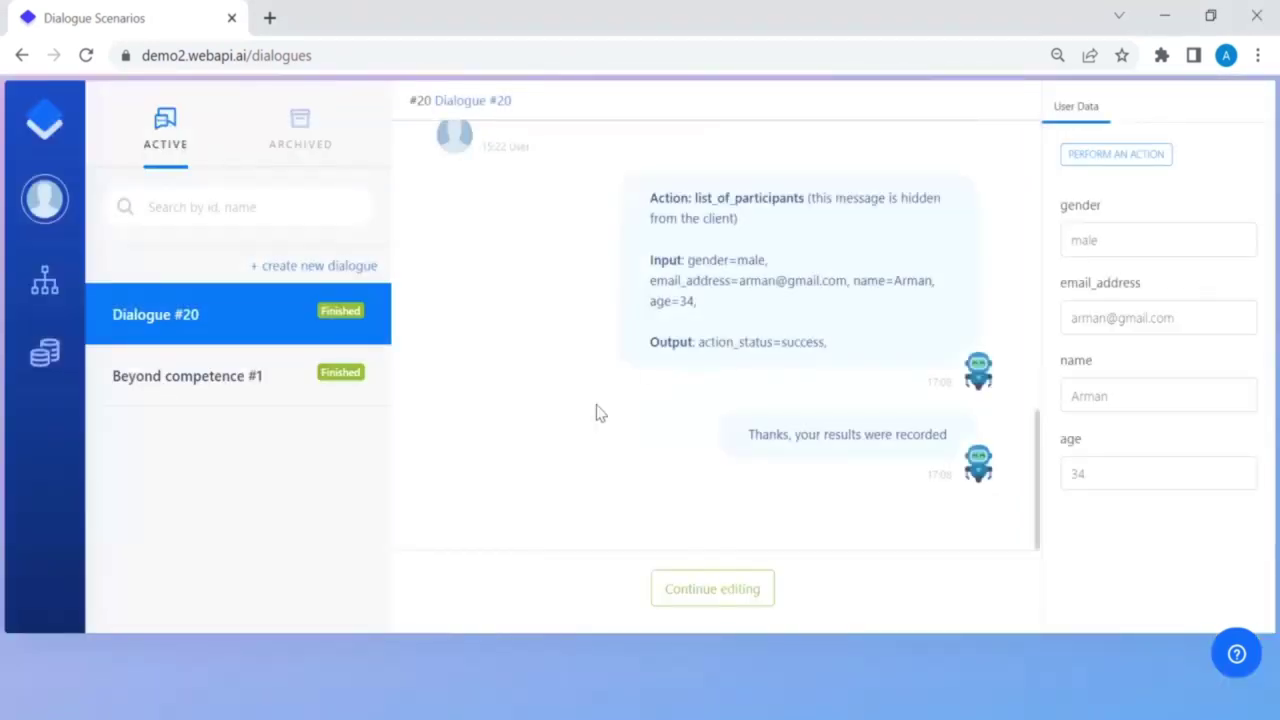
mouse_move(77, 390)
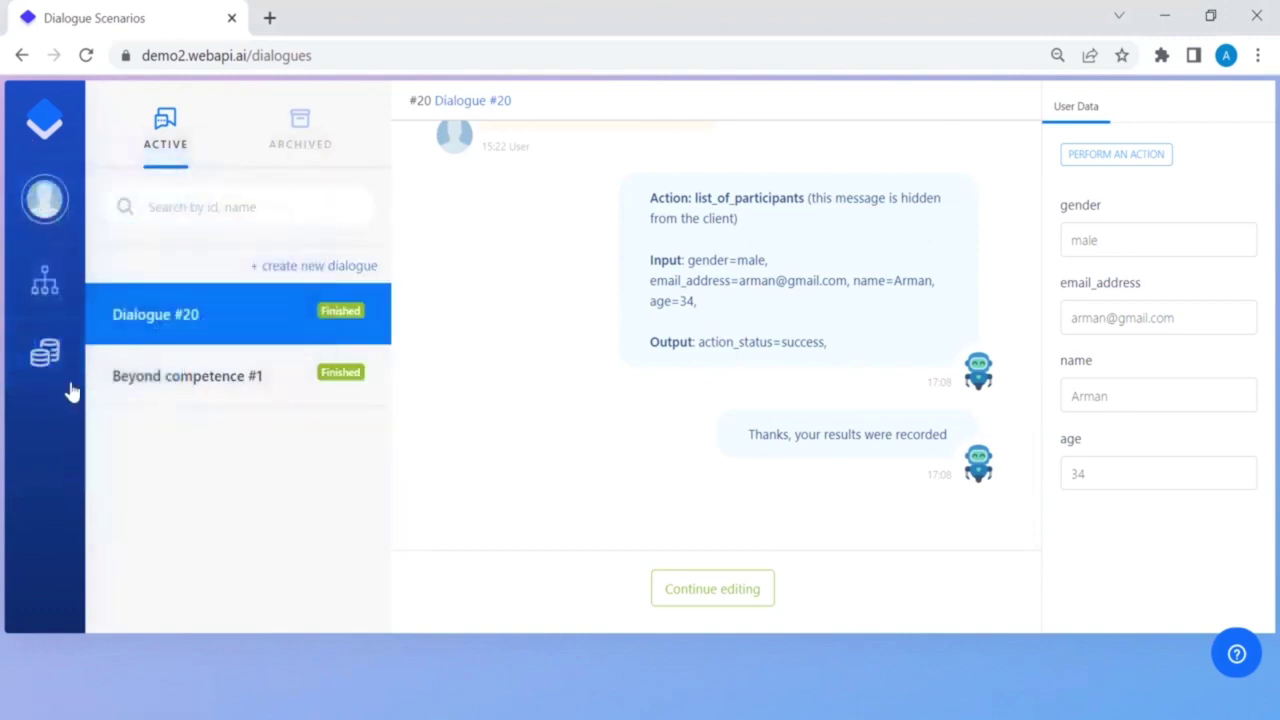
Open the chat widget test page, send /start, and answer participate and female.
mouse_move(60, 285)
left_click(195, 256)
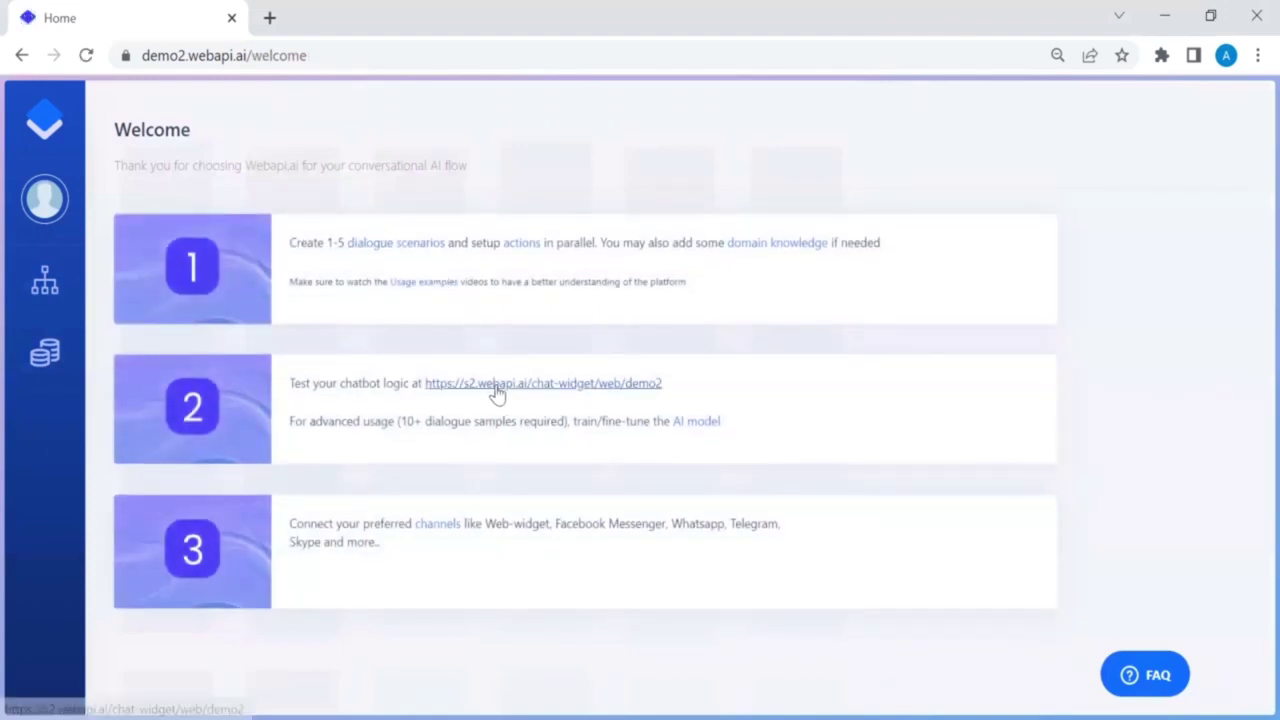
left_click(498, 385)
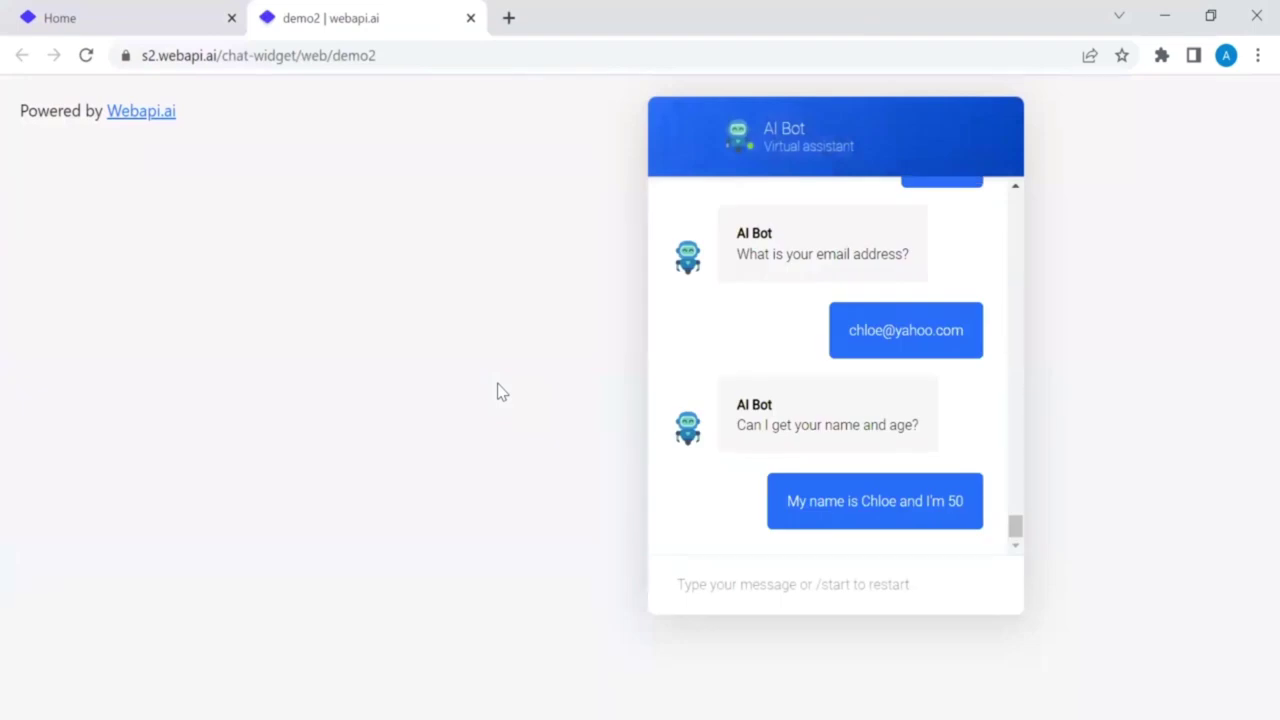
left_click(820, 578)
type("/")
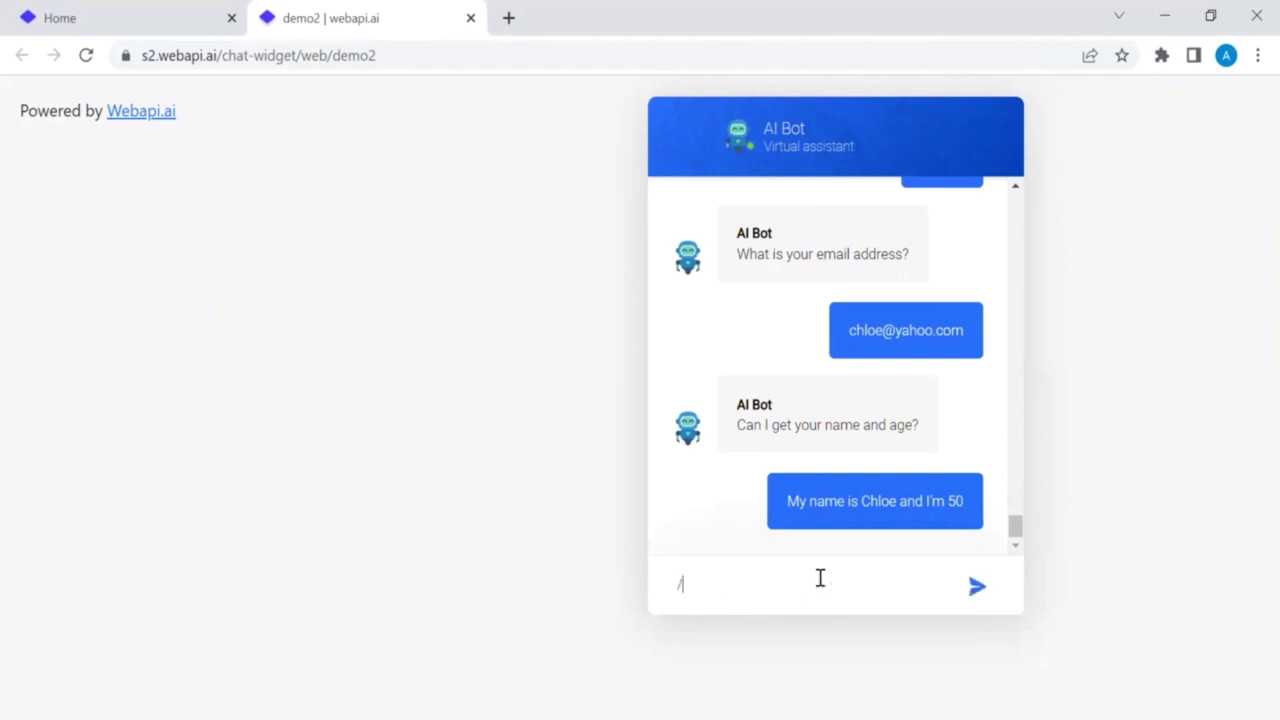
type("start")
key("Return")
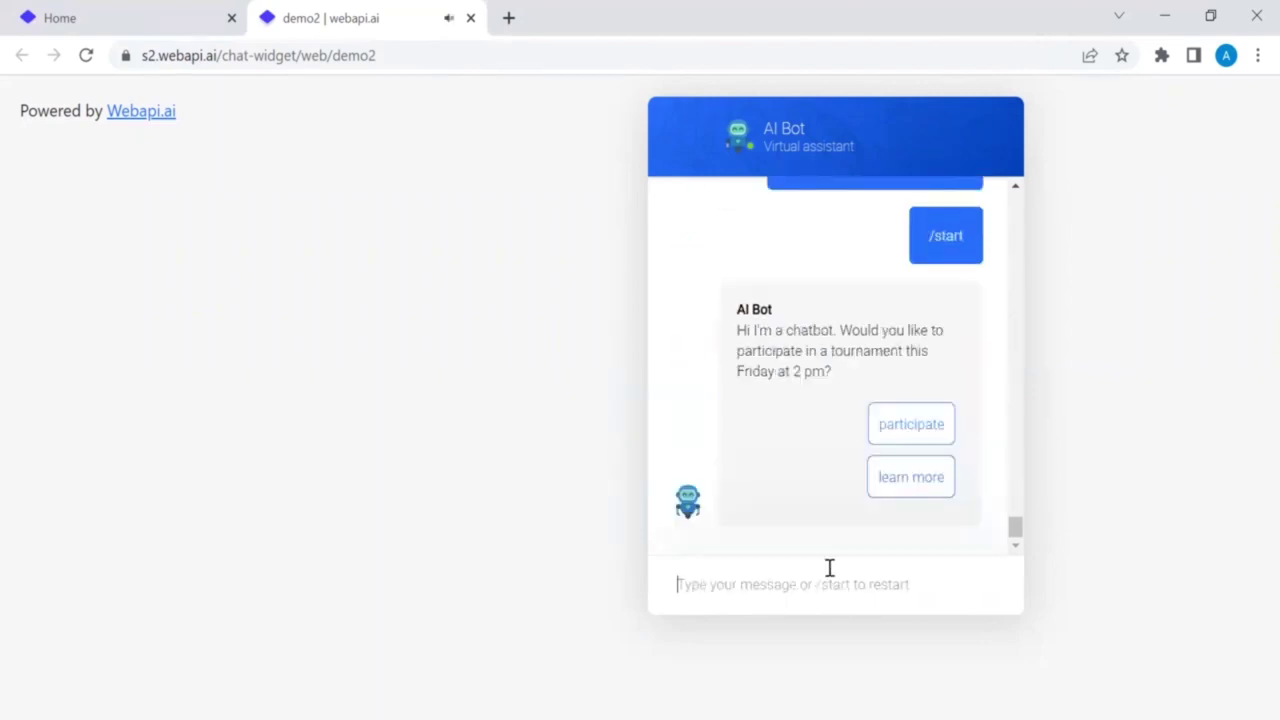
left_click(948, 436)
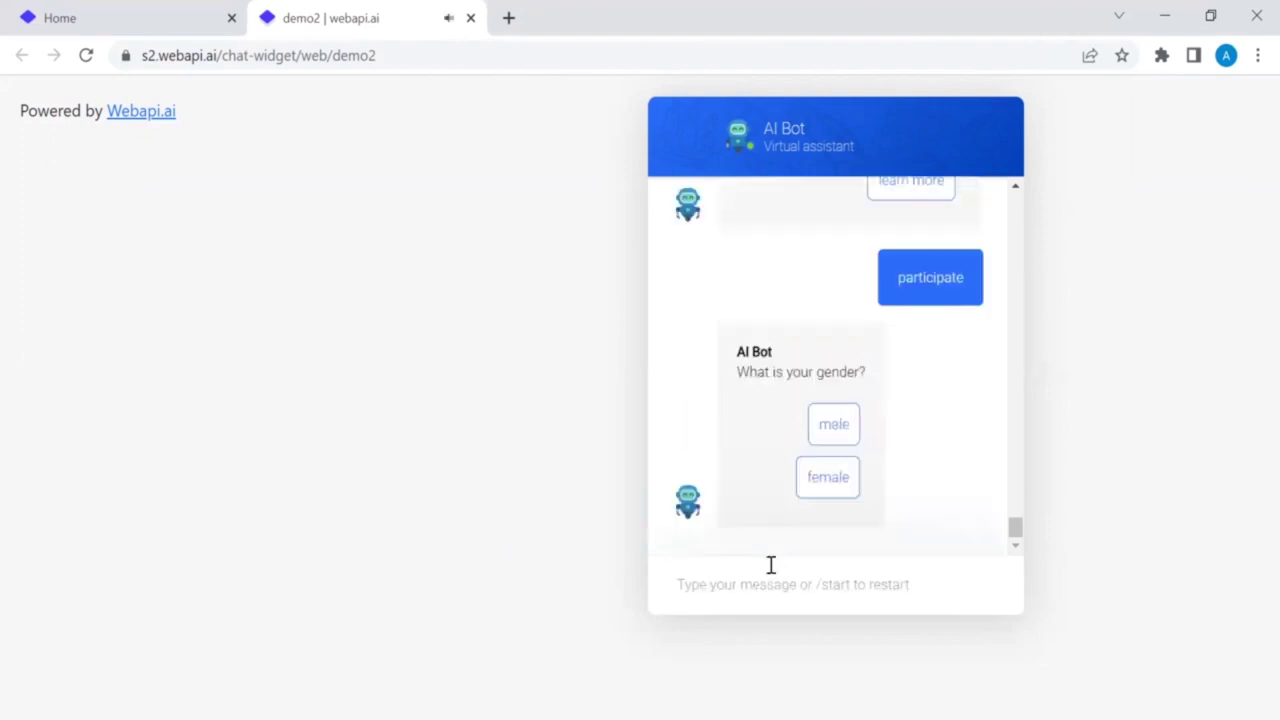
left_click(813, 489)
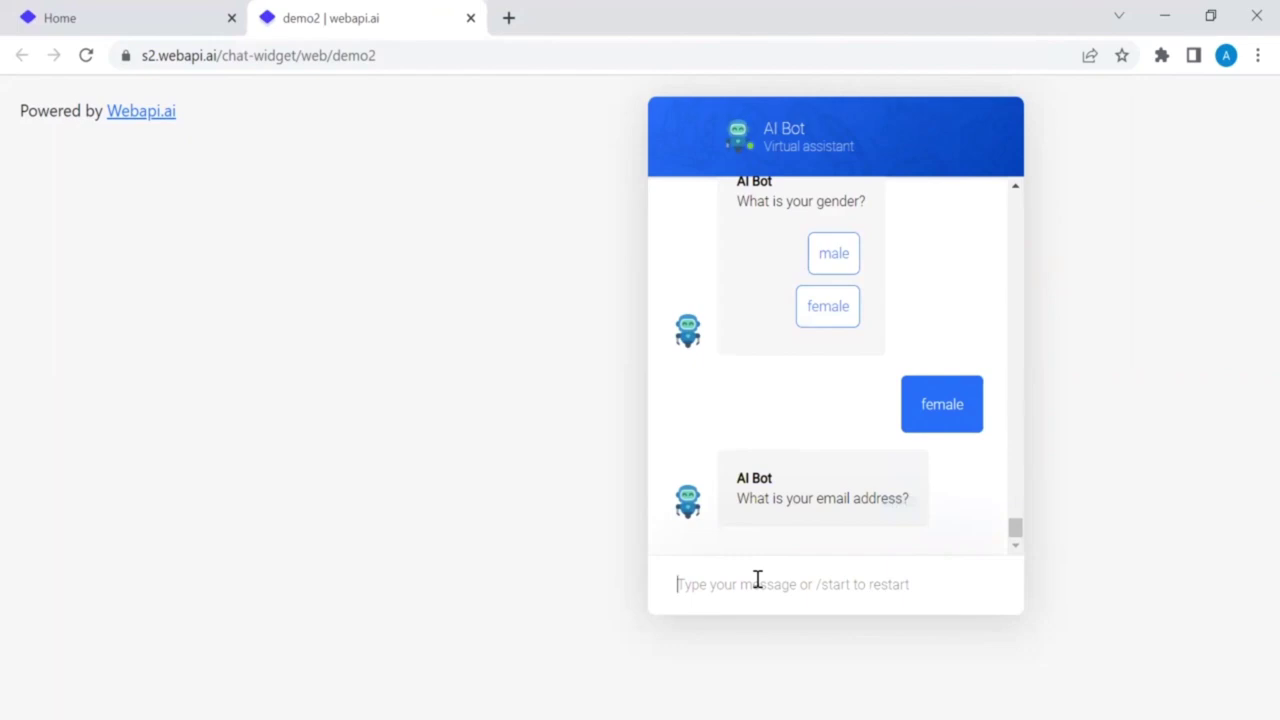
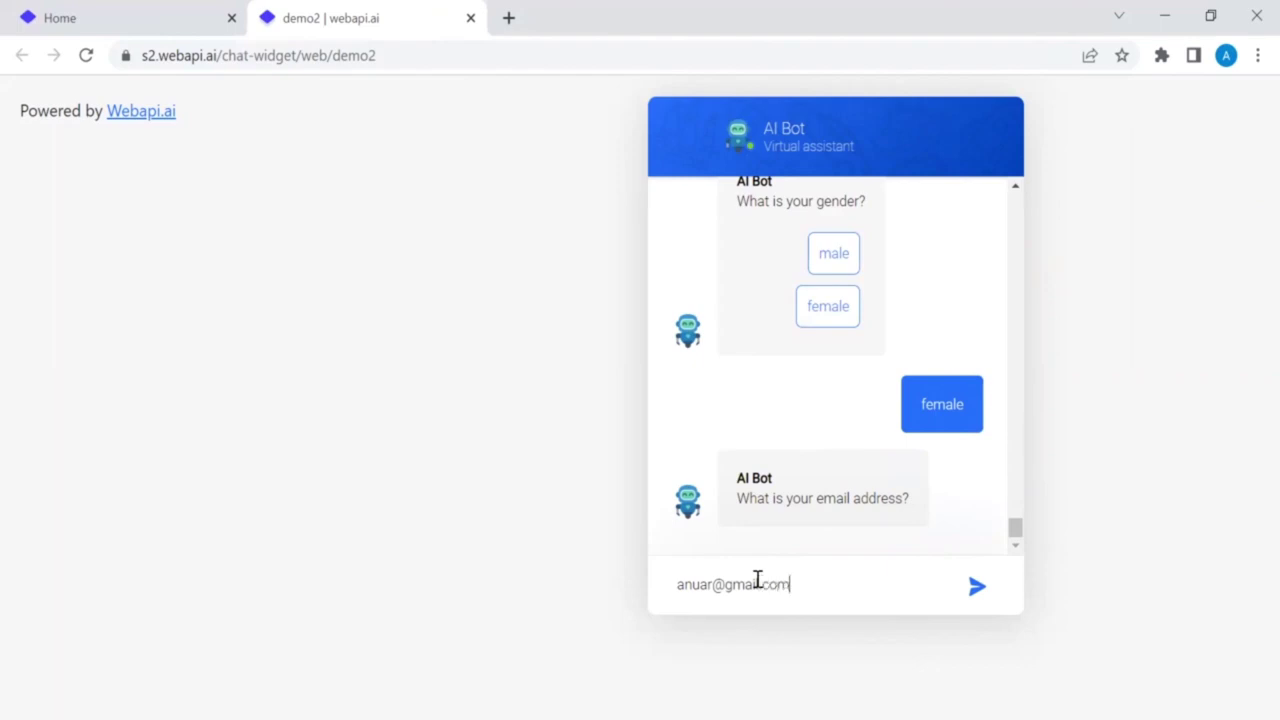
Send an e-mail address, then the user's name with age 30, and return to Home.
left_click(979, 590)
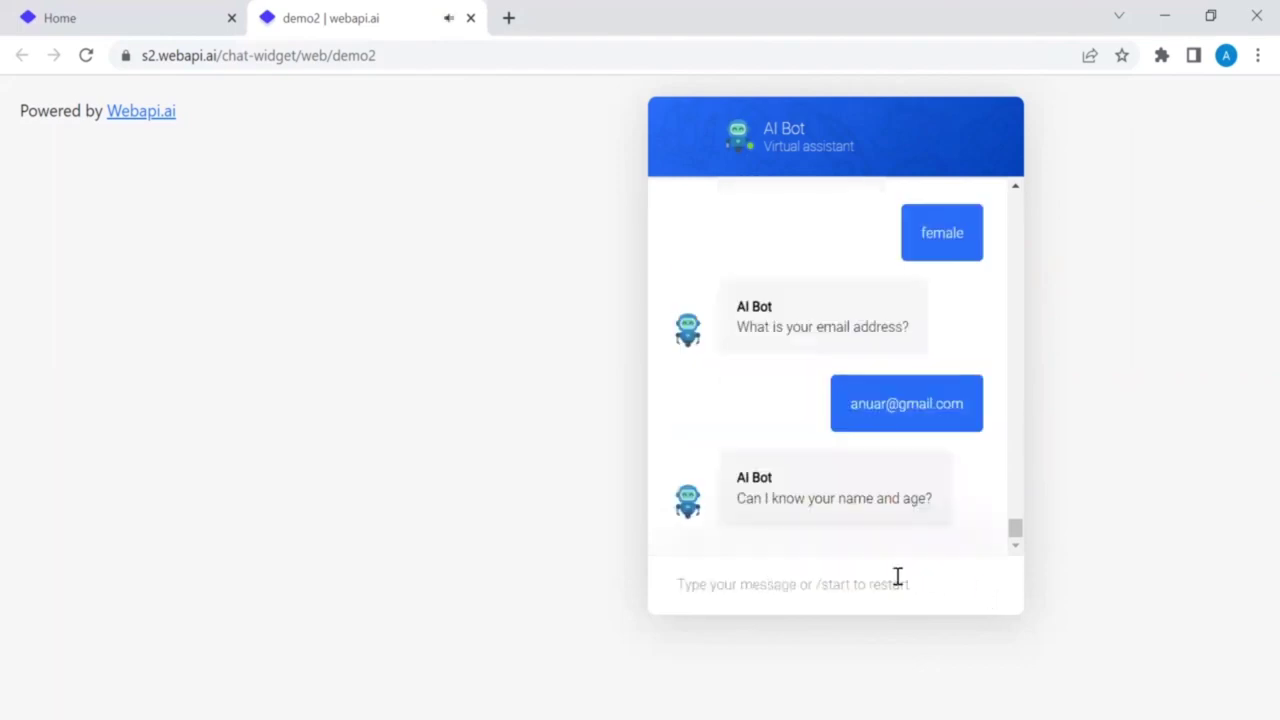
type("Anuar ")
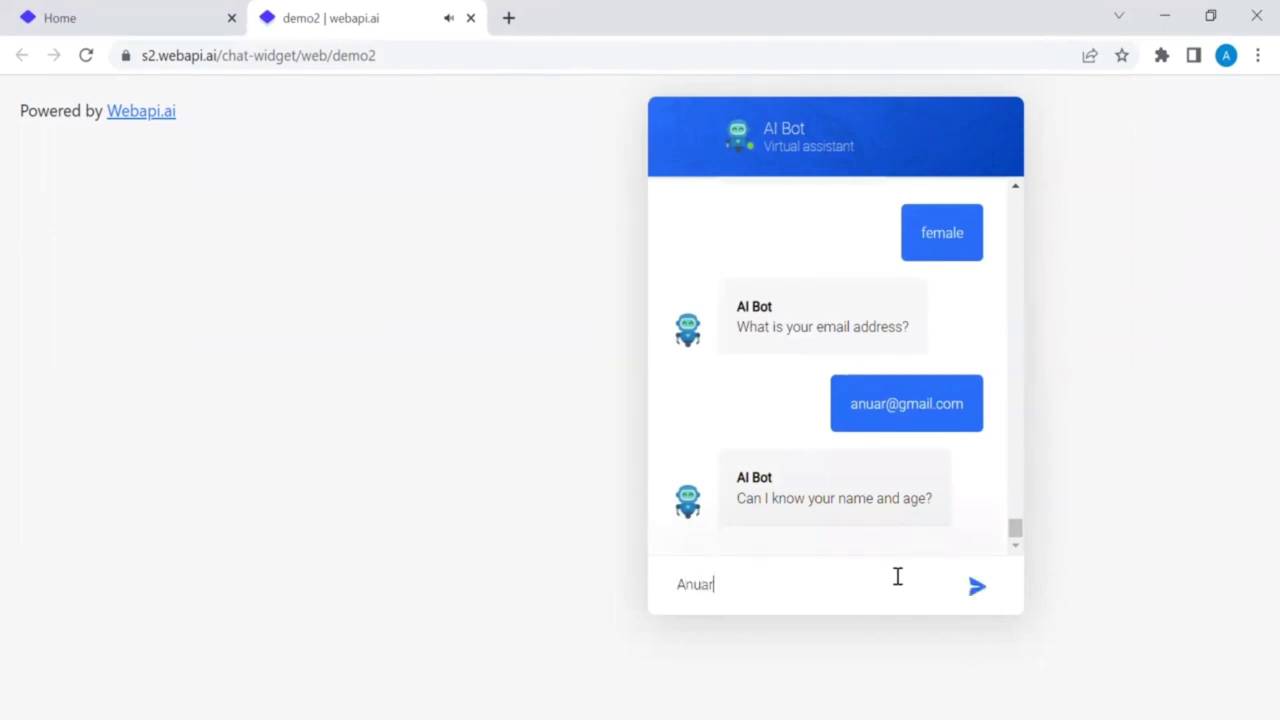
type("and")
key("Return")
type("My name is Anuar and I'm")
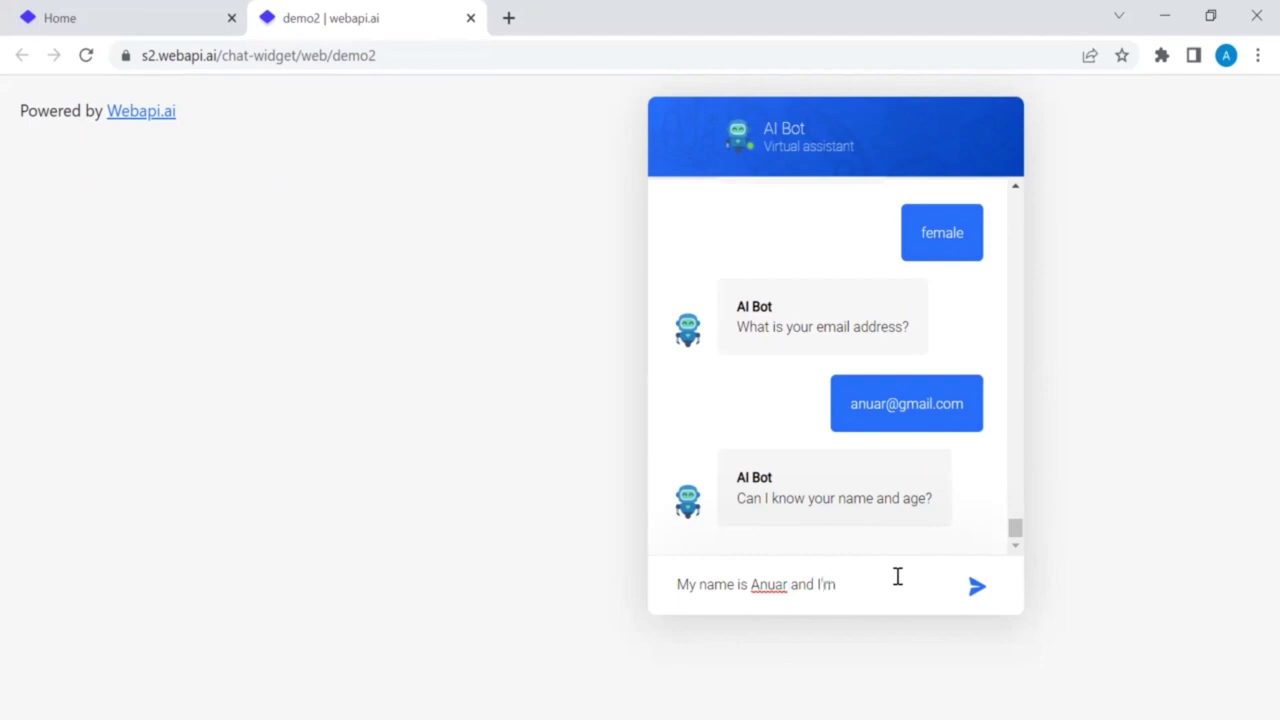
type(" 30")
left_click(976, 590)
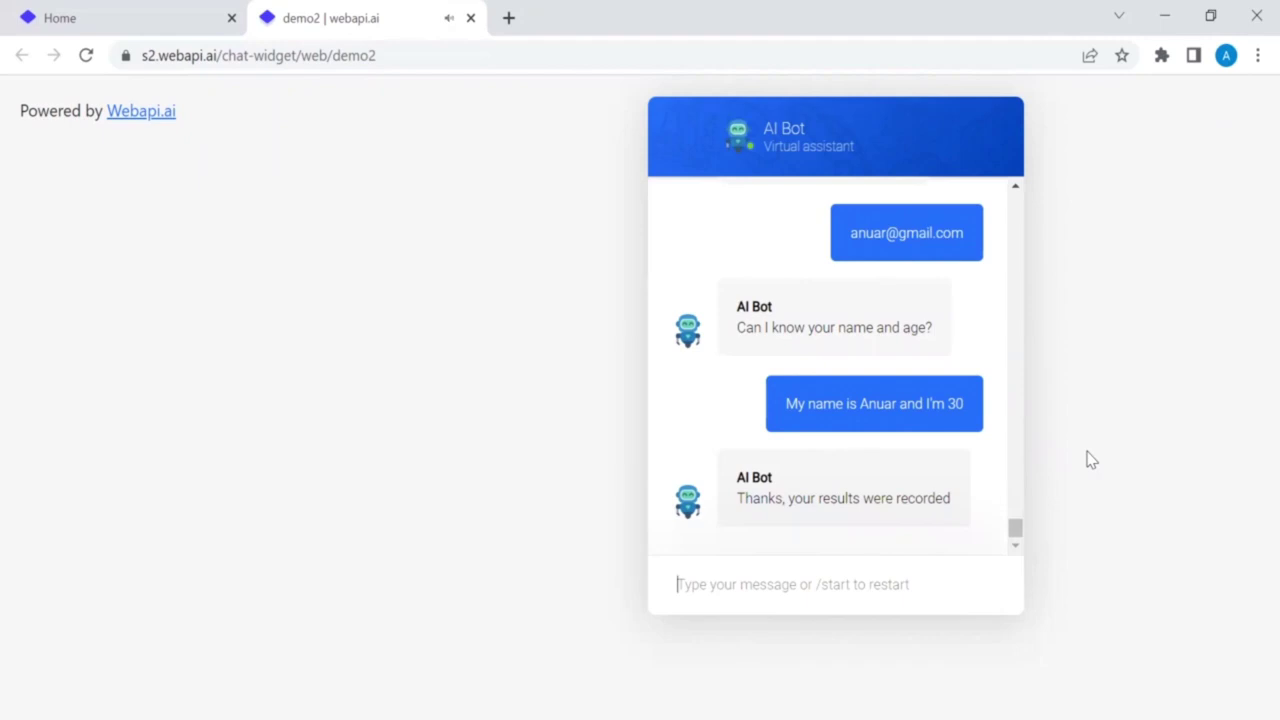
left_click(85, 8)
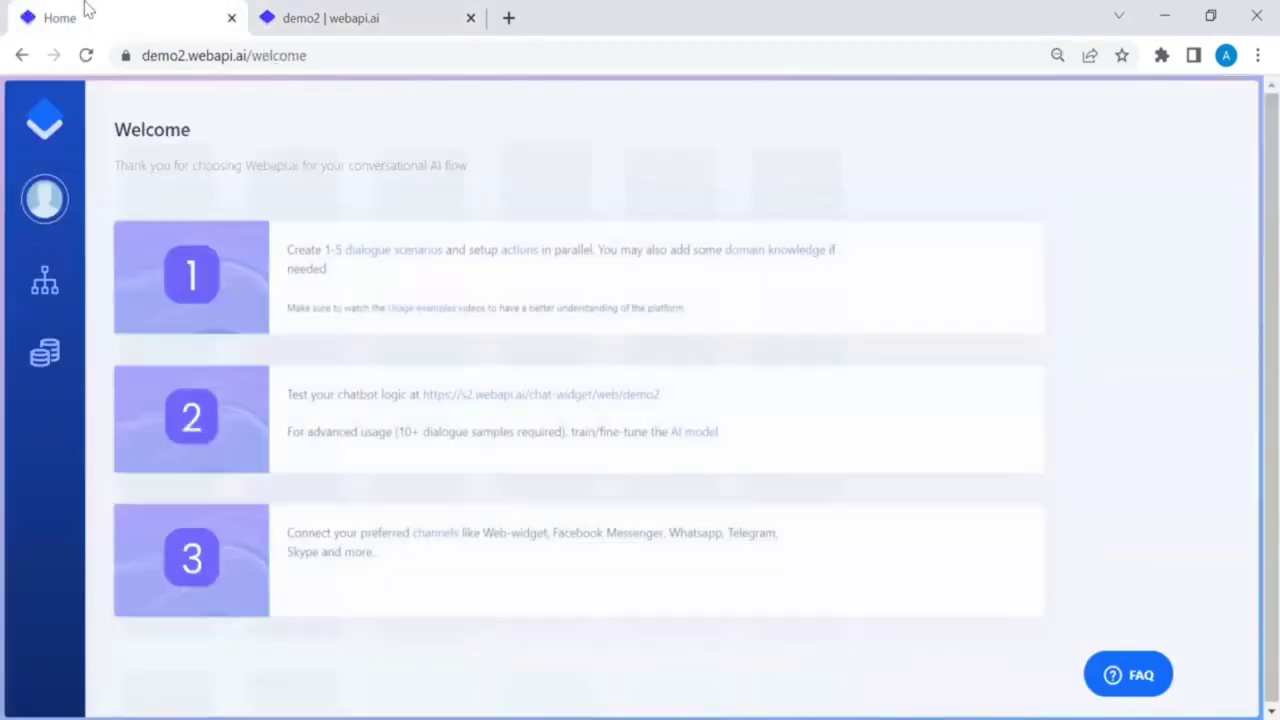
Open Spreadsheets and display the records of the 'list of participants' sheet.
mouse_move(45, 288)
mouse_move(45, 352)
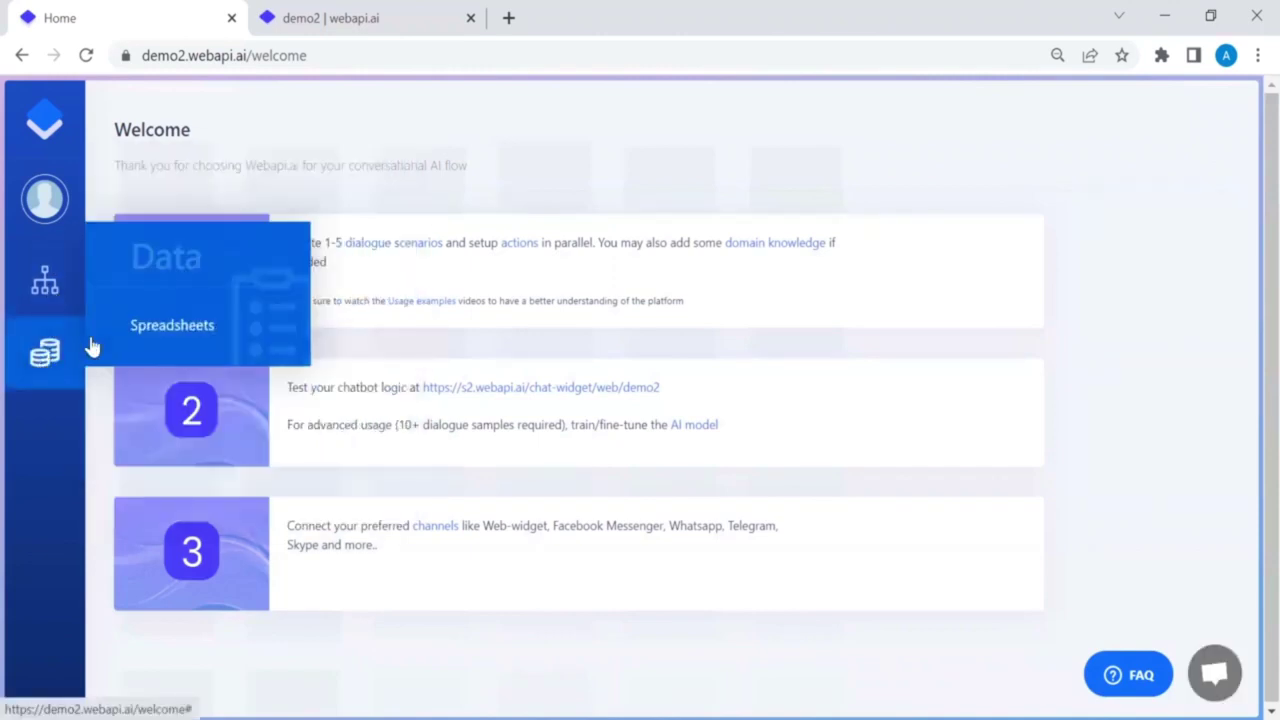
left_click(183, 329)
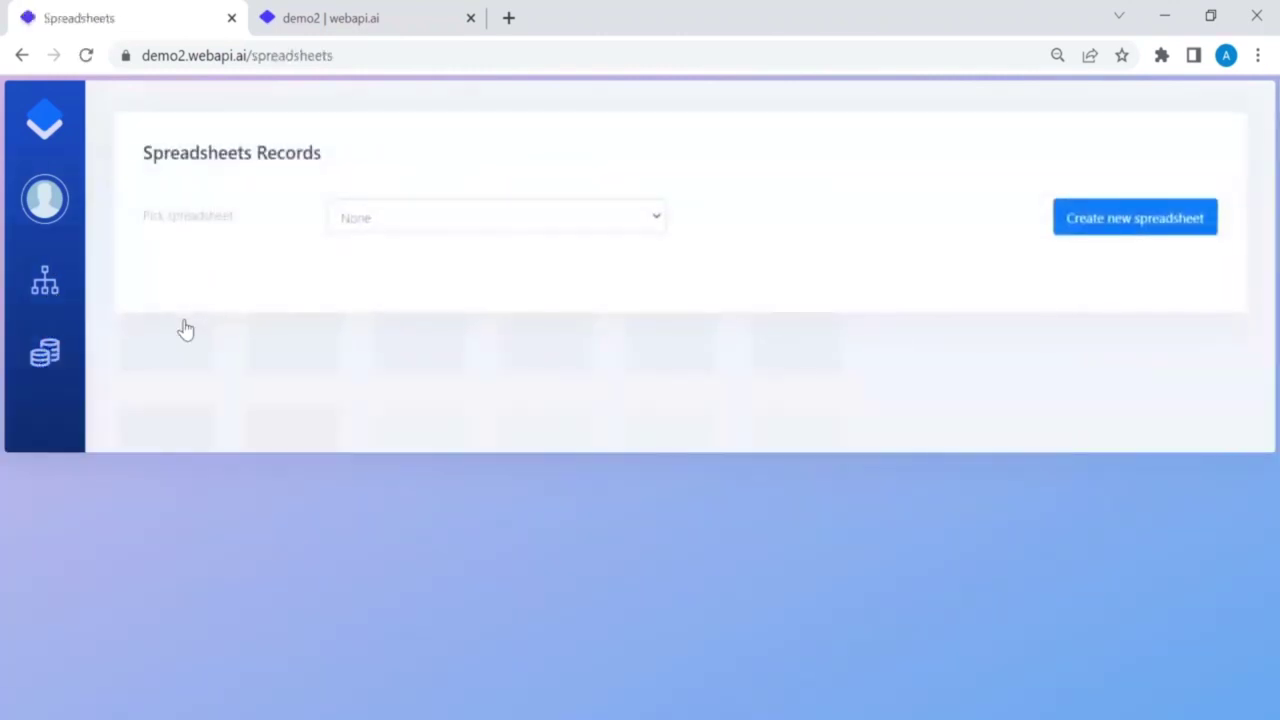
left_click(573, 229)
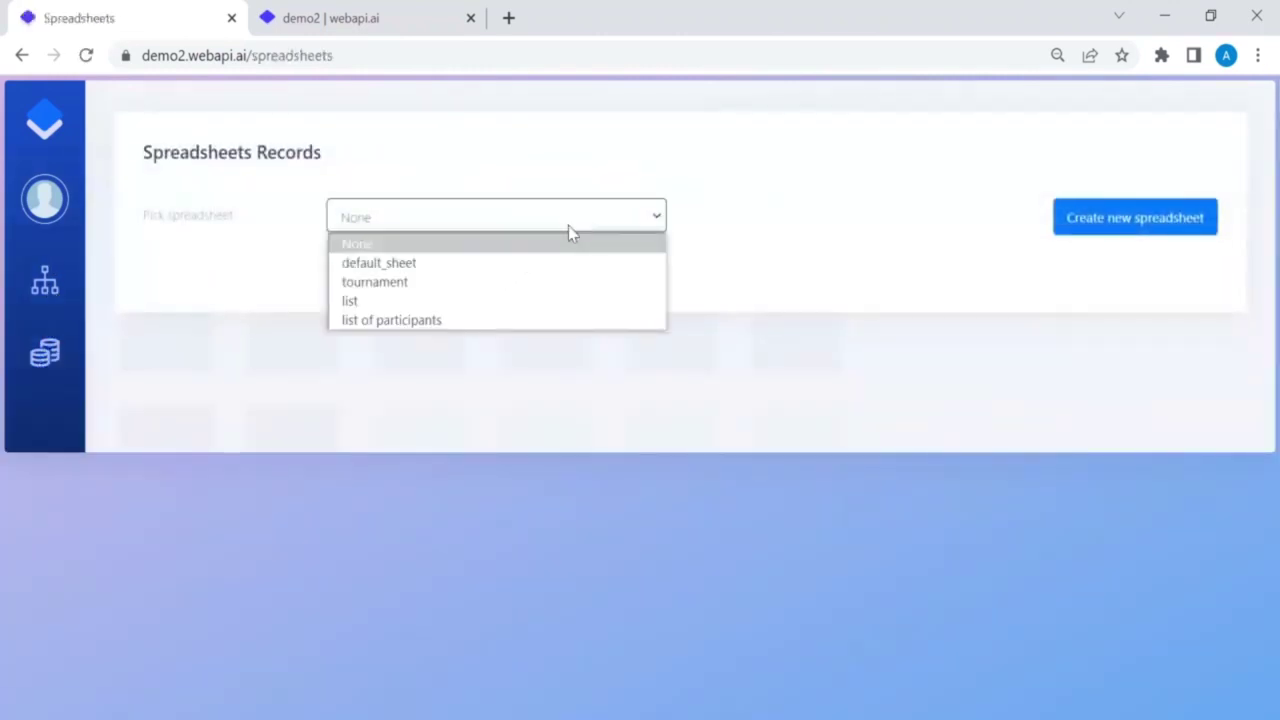
left_click(479, 320)
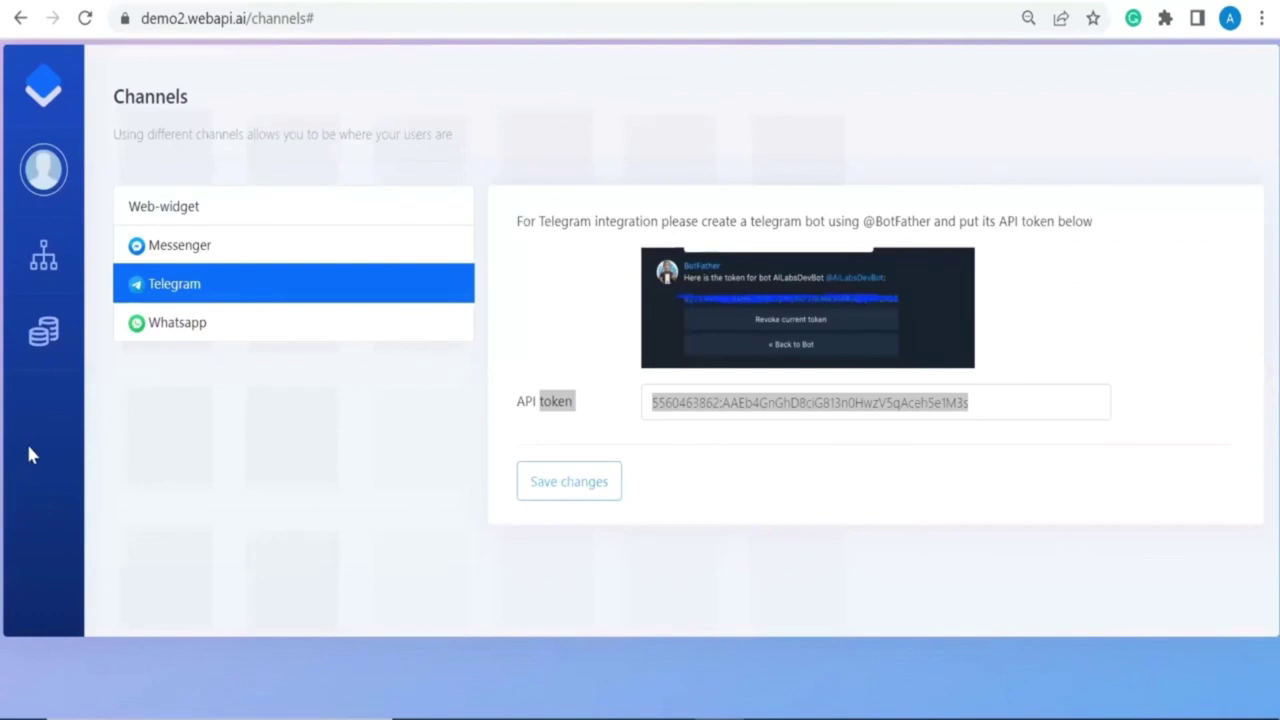
Open the Telegram channel settings, focus its API token field, and switch to Telegram Desktop.
mouse_move(62, 265)
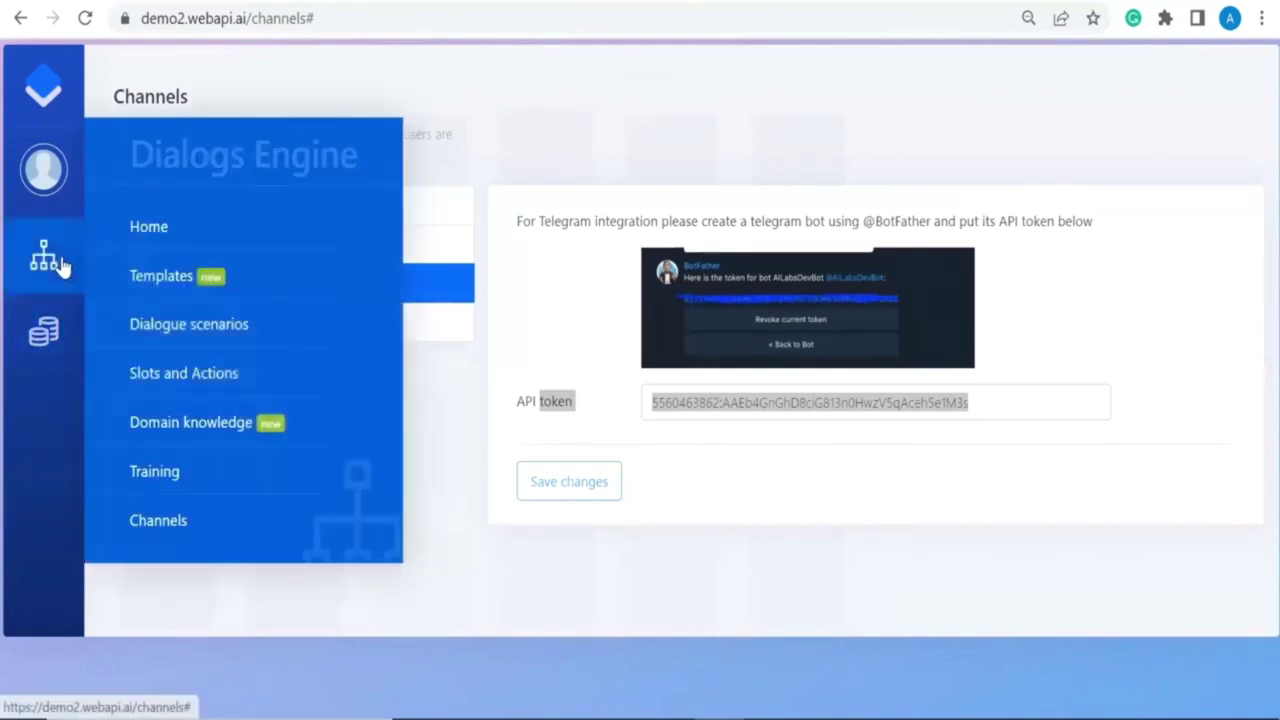
left_click(176, 531)
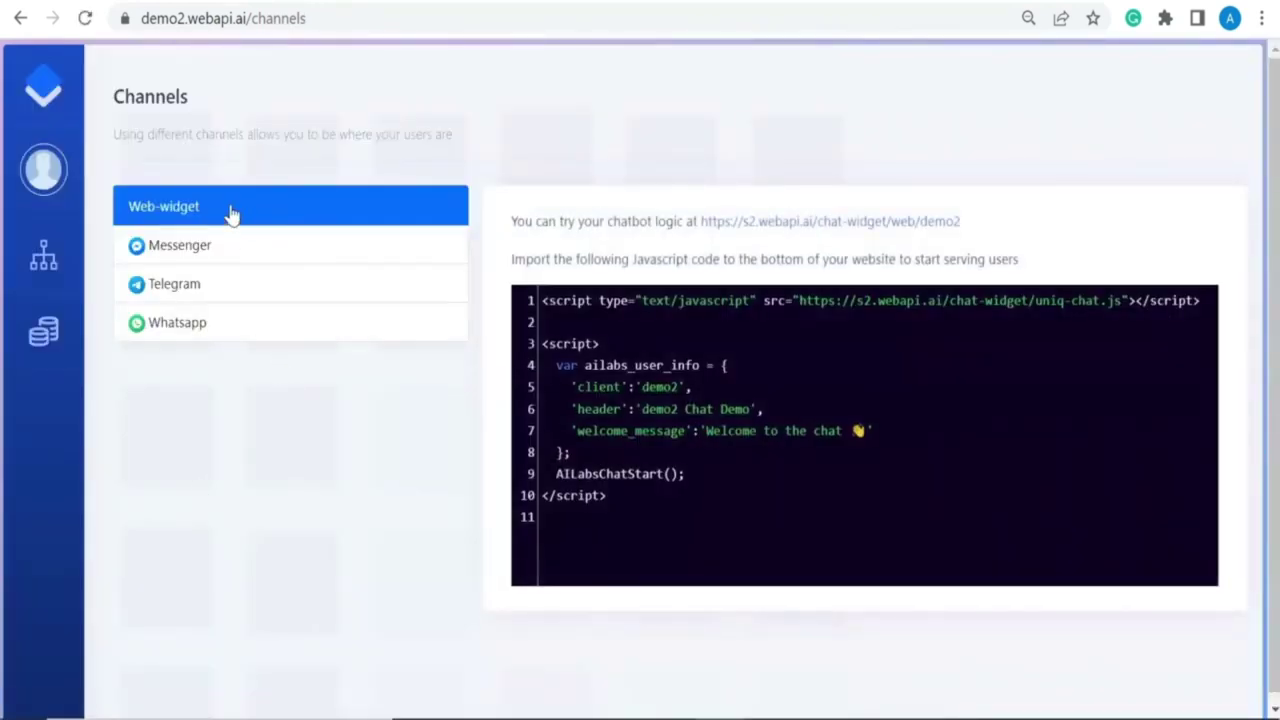
left_click(213, 289)
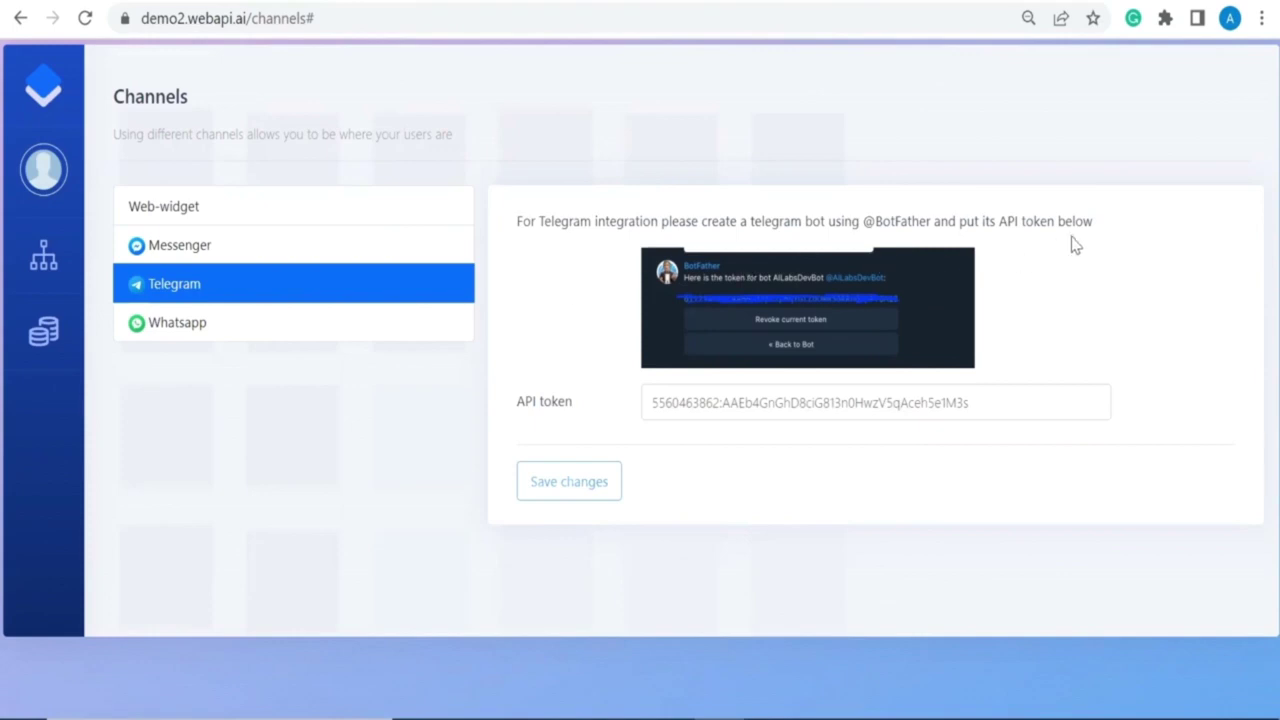
left_click(787, 412)
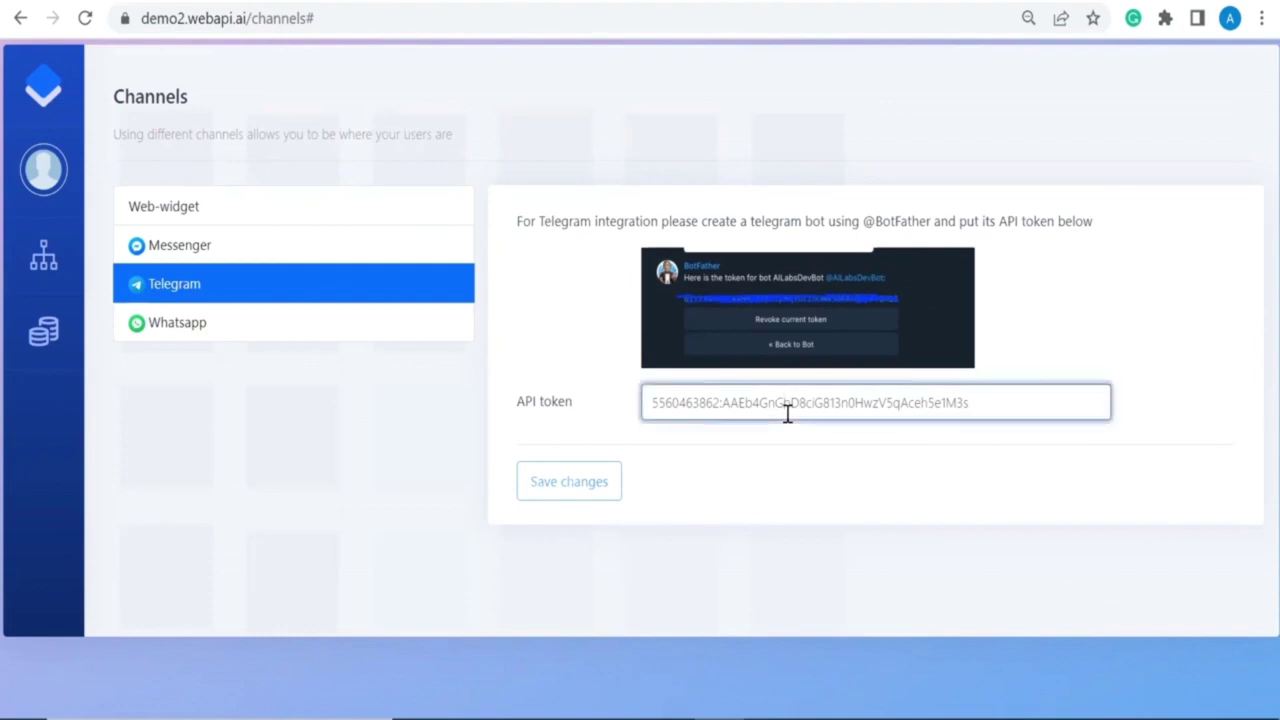
key("alt+Tab")
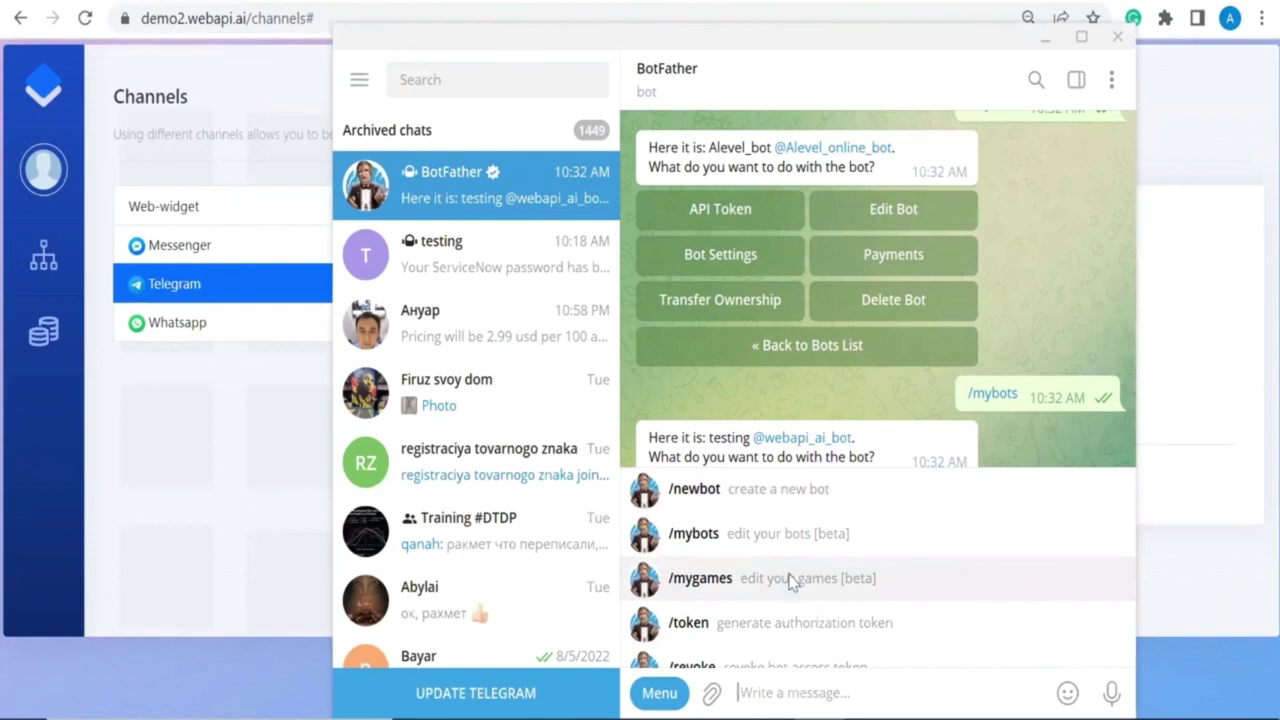
Give the new BotFather bot the name and username webapi_chat_bot.
left_click(730, 505)
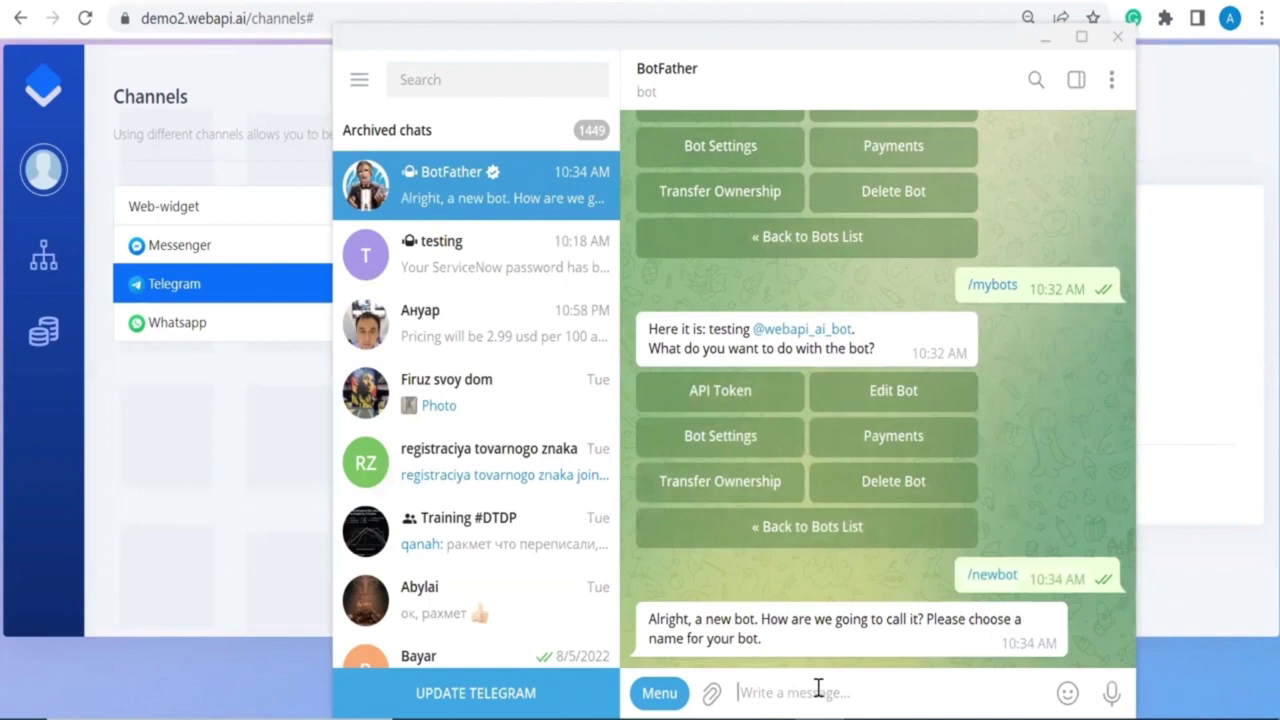
type("web")
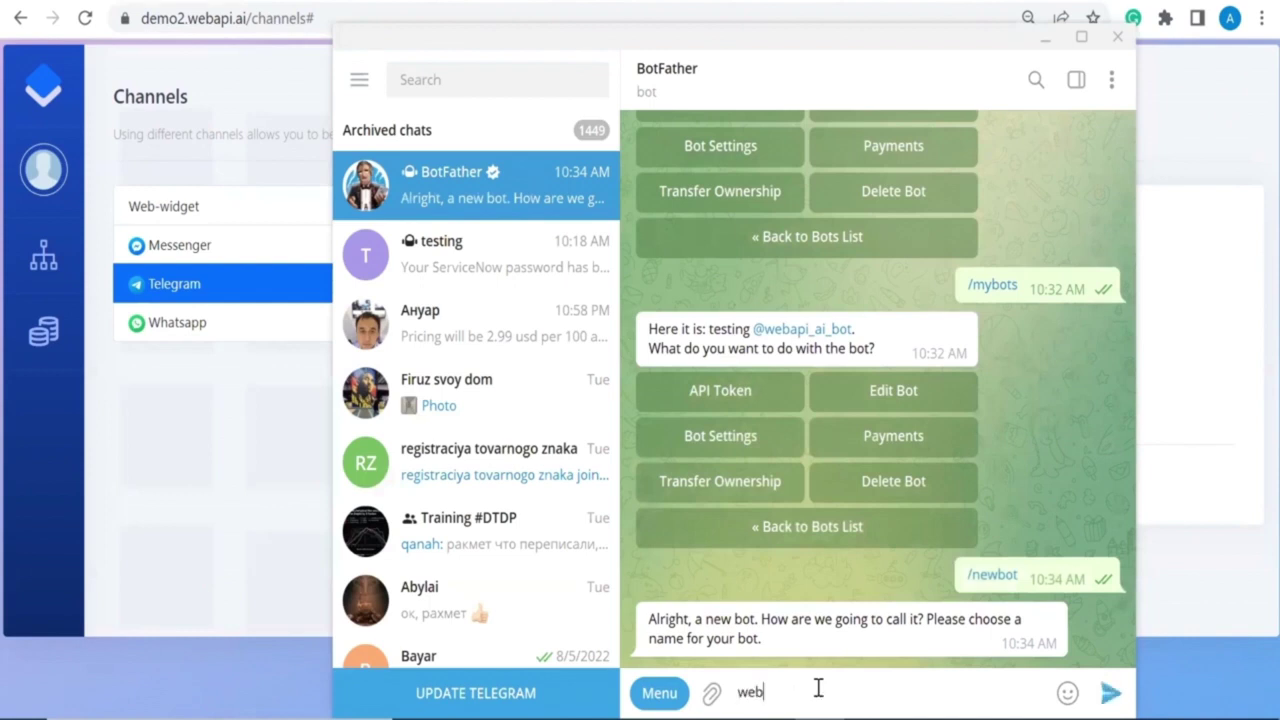
type("api_chat_bot")
key("Return")
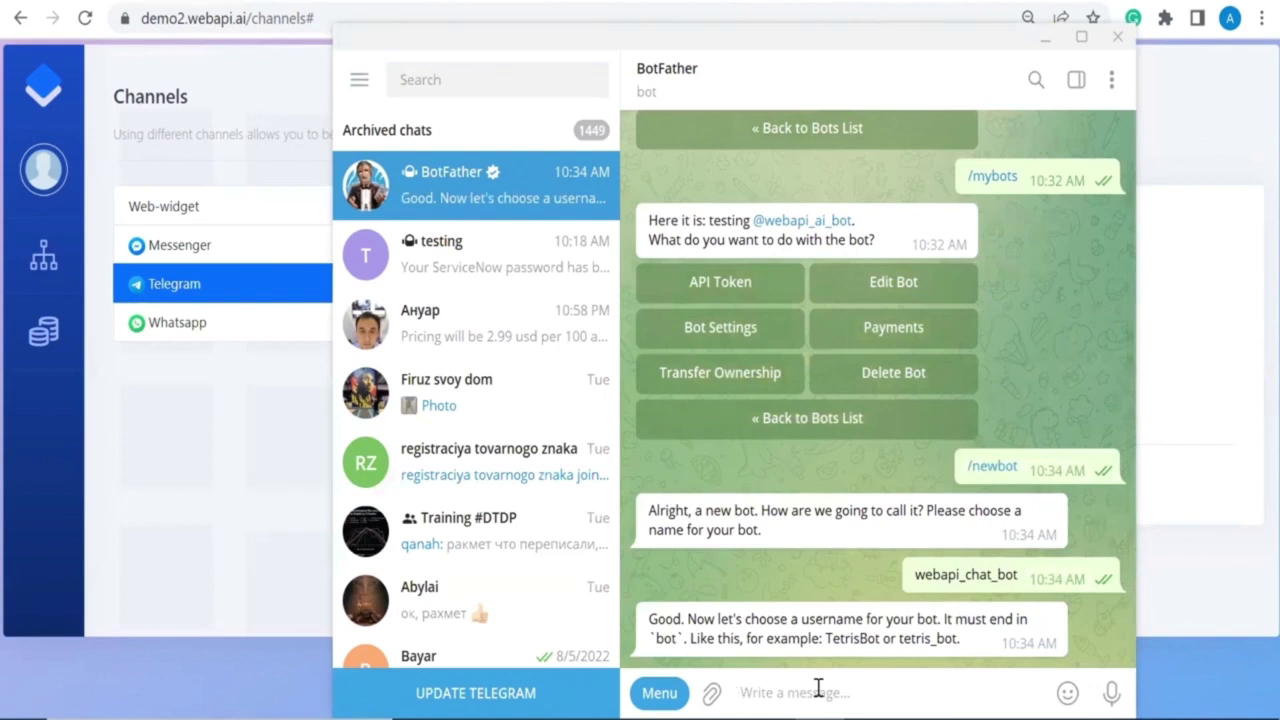
type("web")
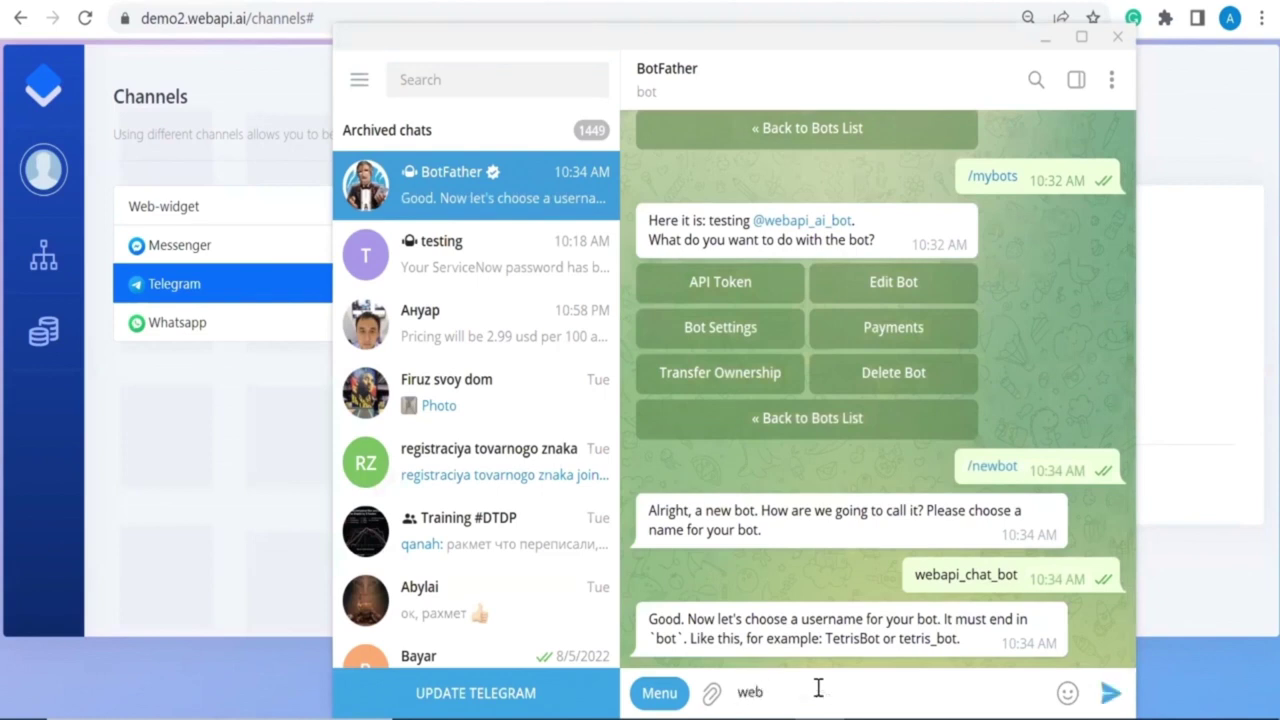
type("api_chat_bot")
key("Return")
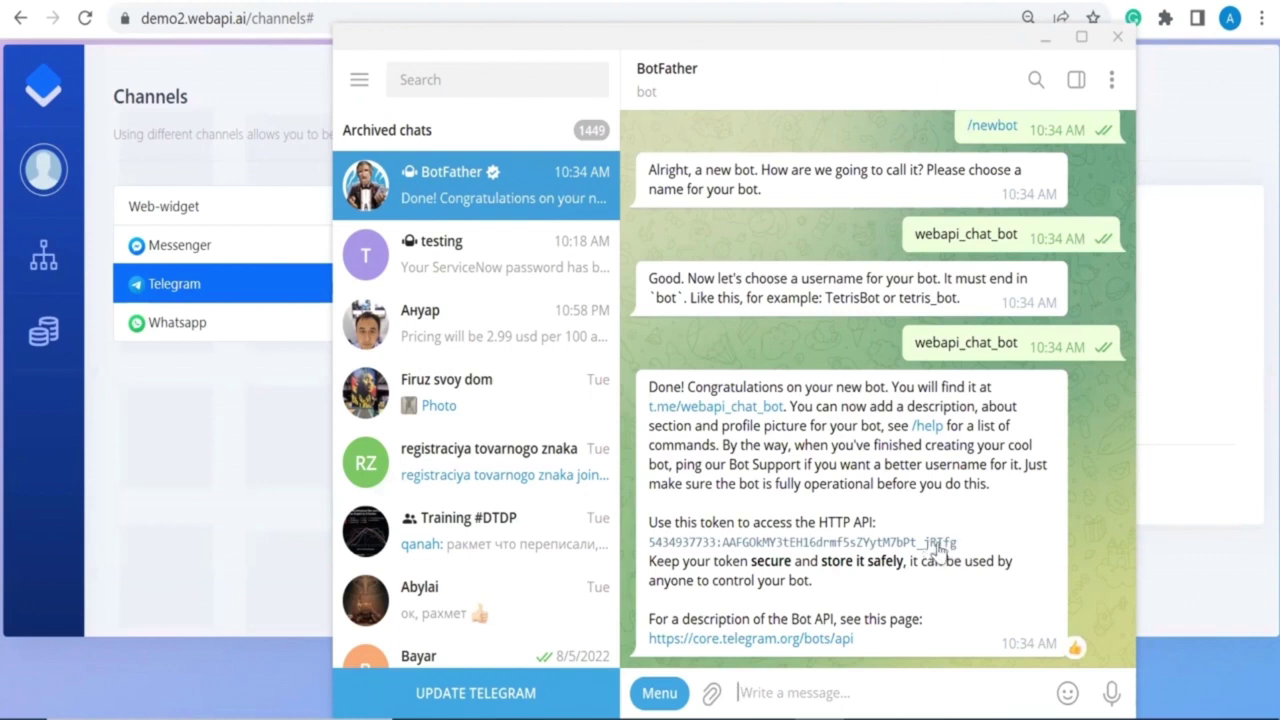
Select the HTTP API token in BotFather's reply.
right_click(938, 550)
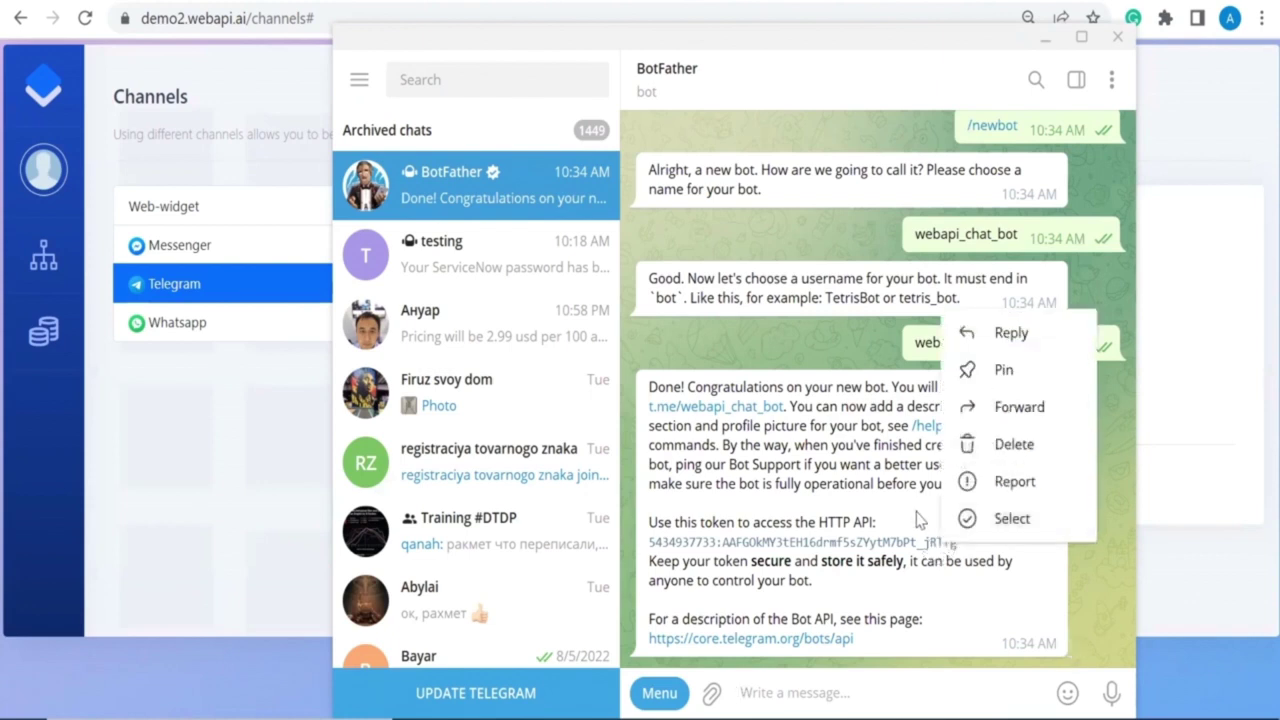
left_click(917, 512)
left_click_drag(957, 541, 640, 556)
key("ctrl+c")
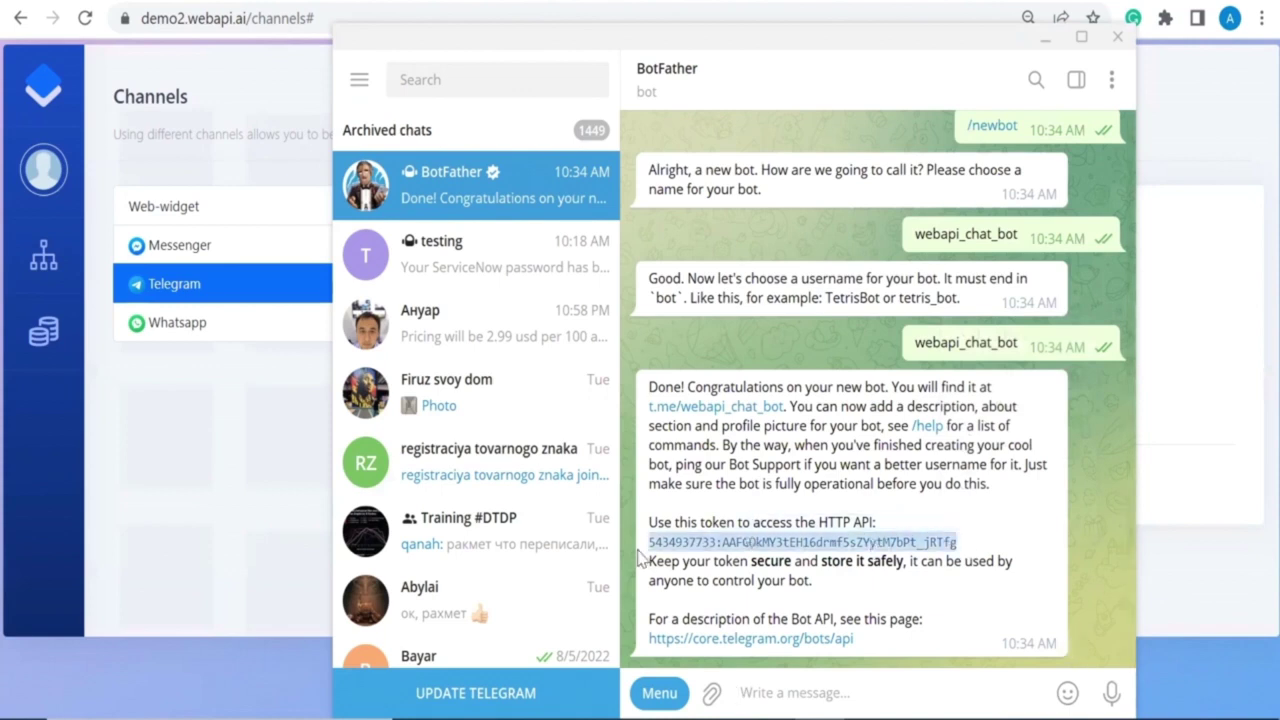
Paste the webapi_chat_bot token over the old Telegram API token, save, and return to BotFather.
left_click(145, 495)
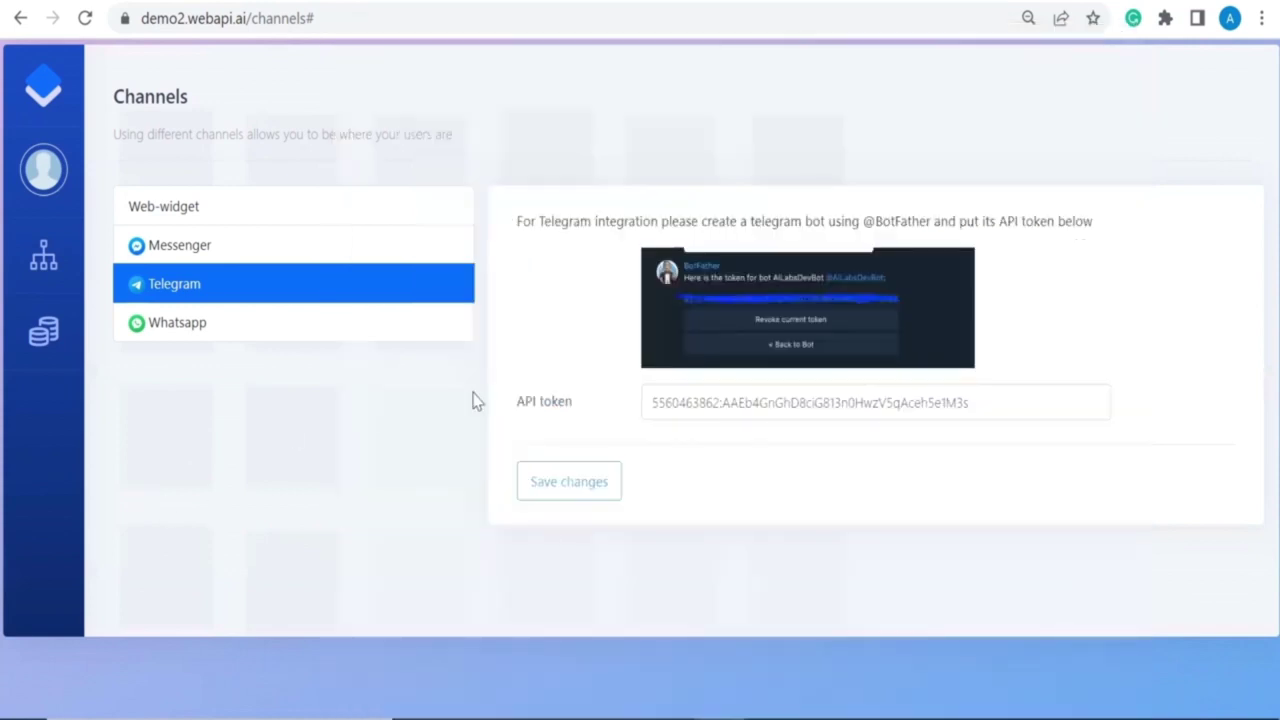
left_click(714, 400)
key("ctrl+a")
key("BackSpace")
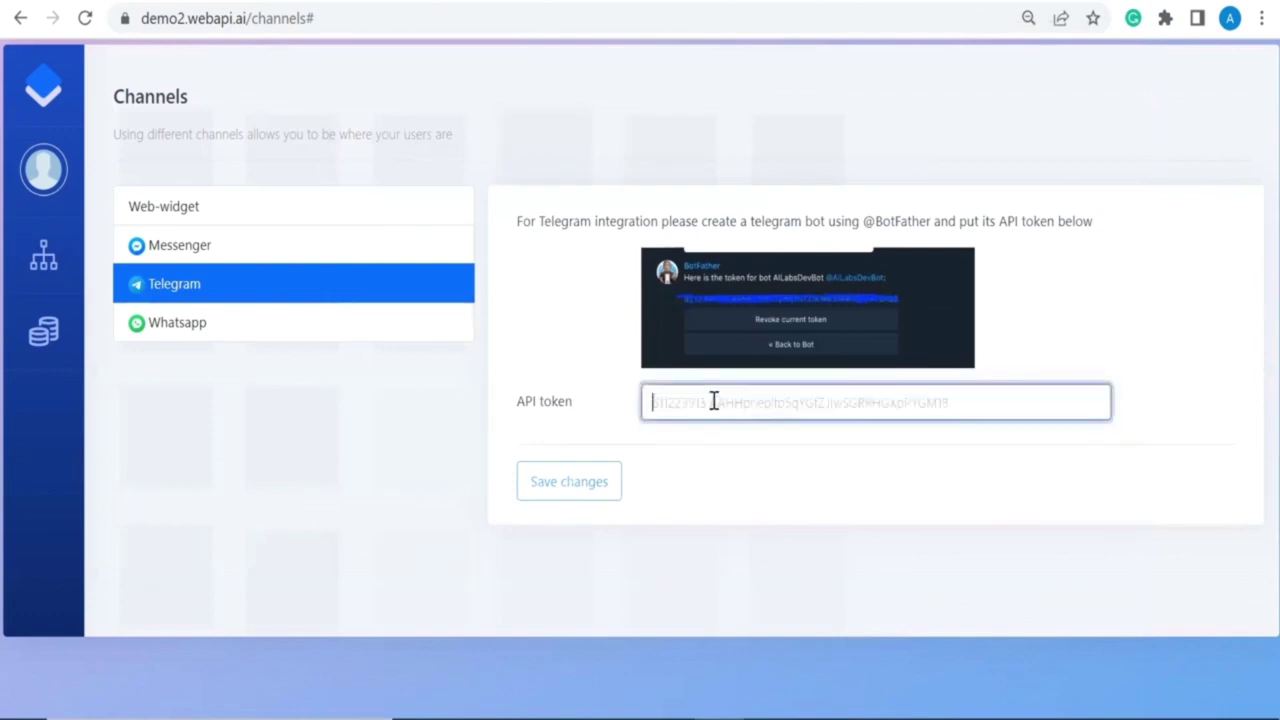
key("ctrl+v")
left_click(557, 495)
left_click(557, 485)
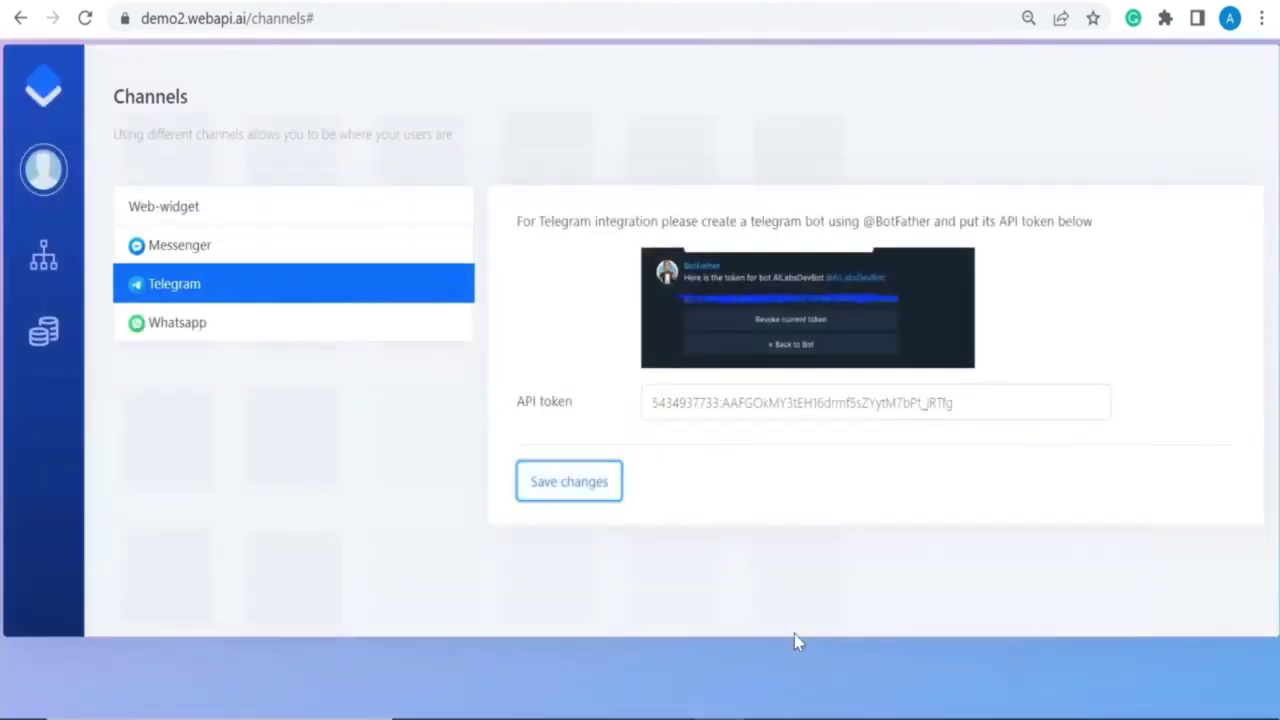
key("alt+Tab")
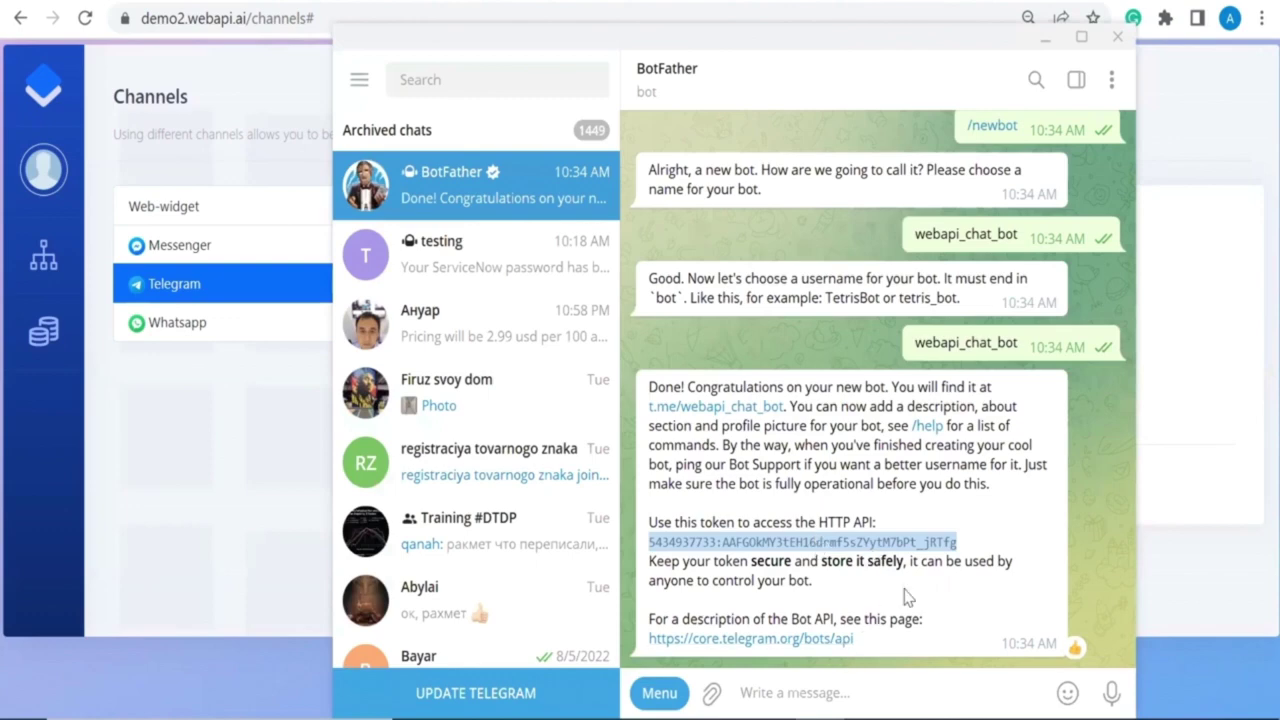
Start a Telegram chat with webapi_chat_bot and choose Reset ServiceNow password.
left_click(744, 409)
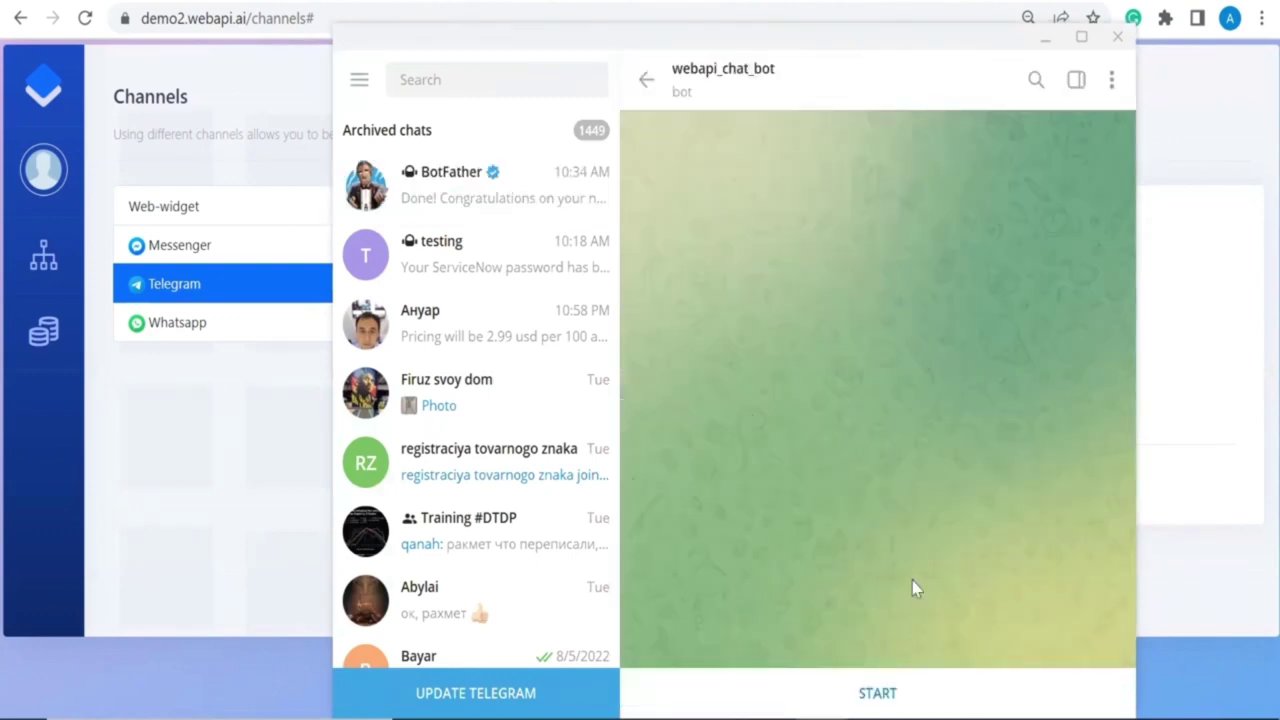
left_click(880, 697)
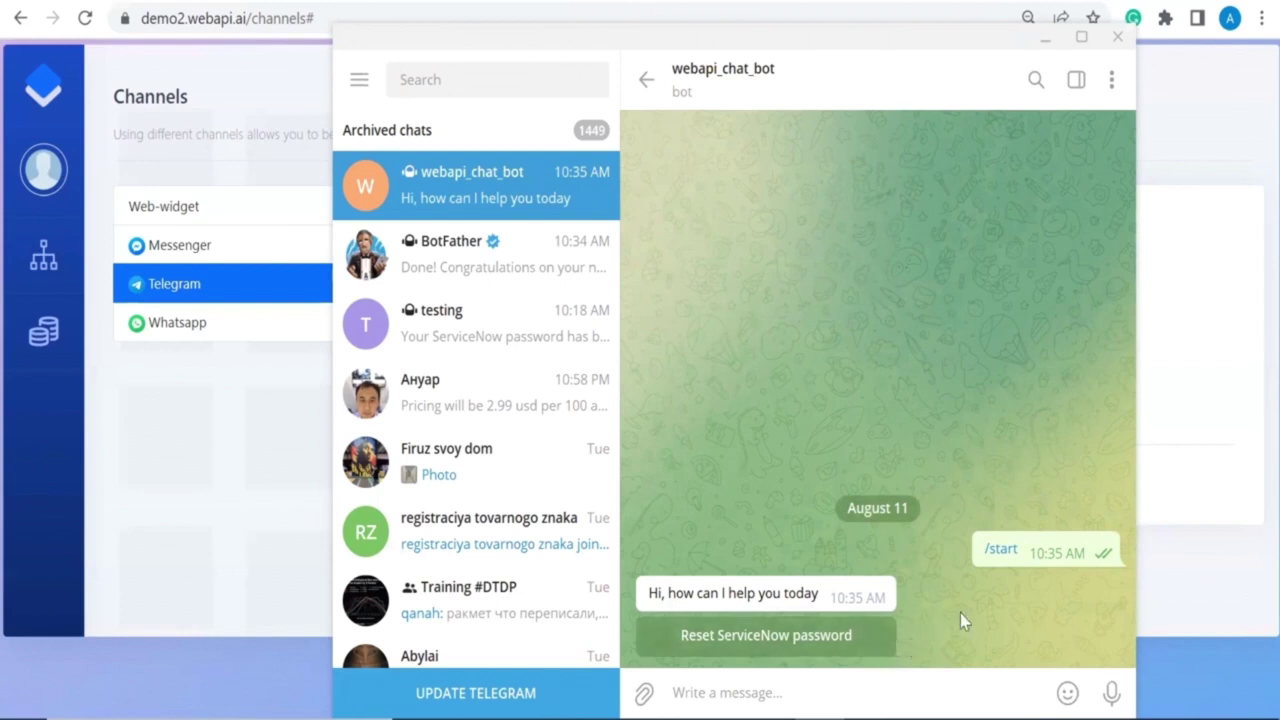
left_click(840, 646)
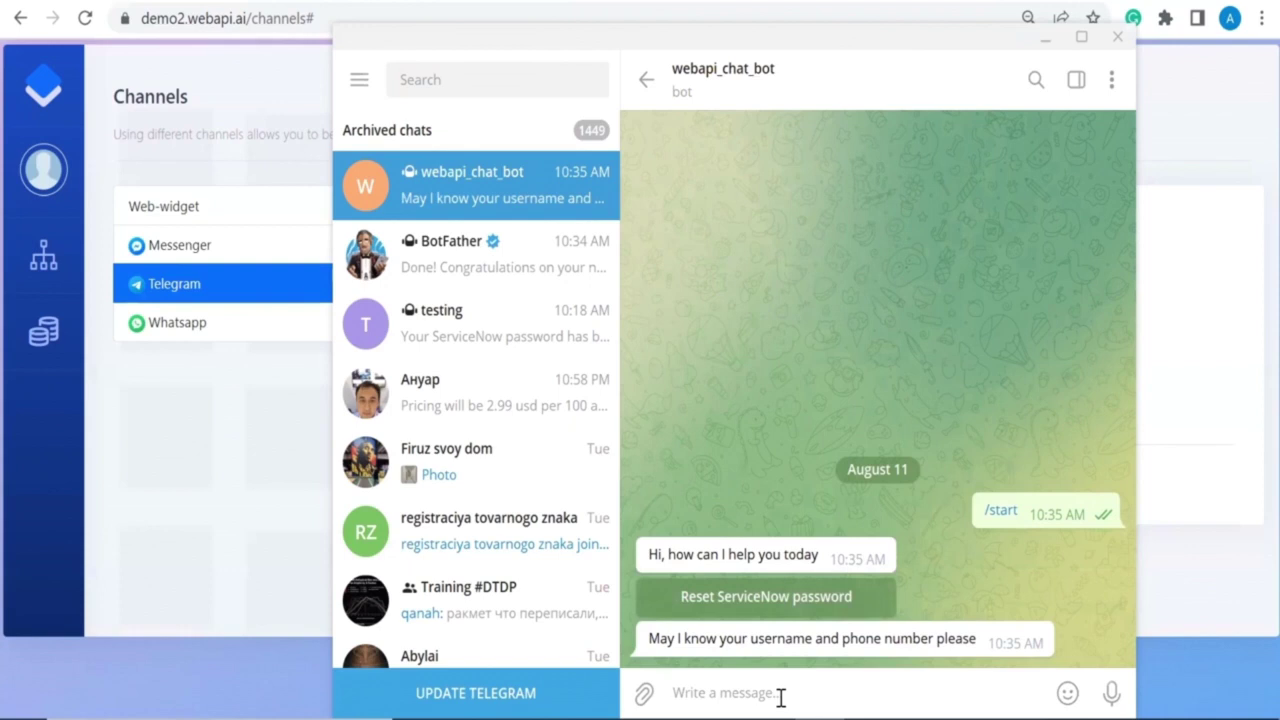
type("arman ad")
key("BackSpace")
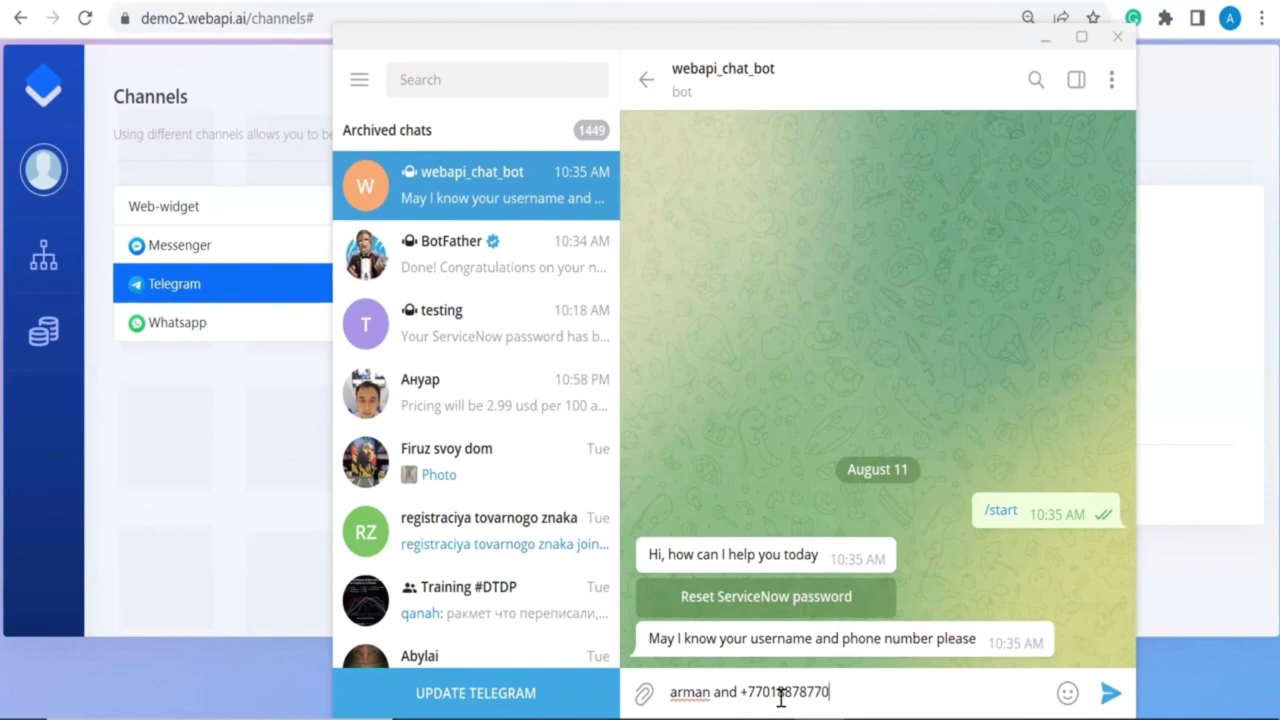
key("Return")
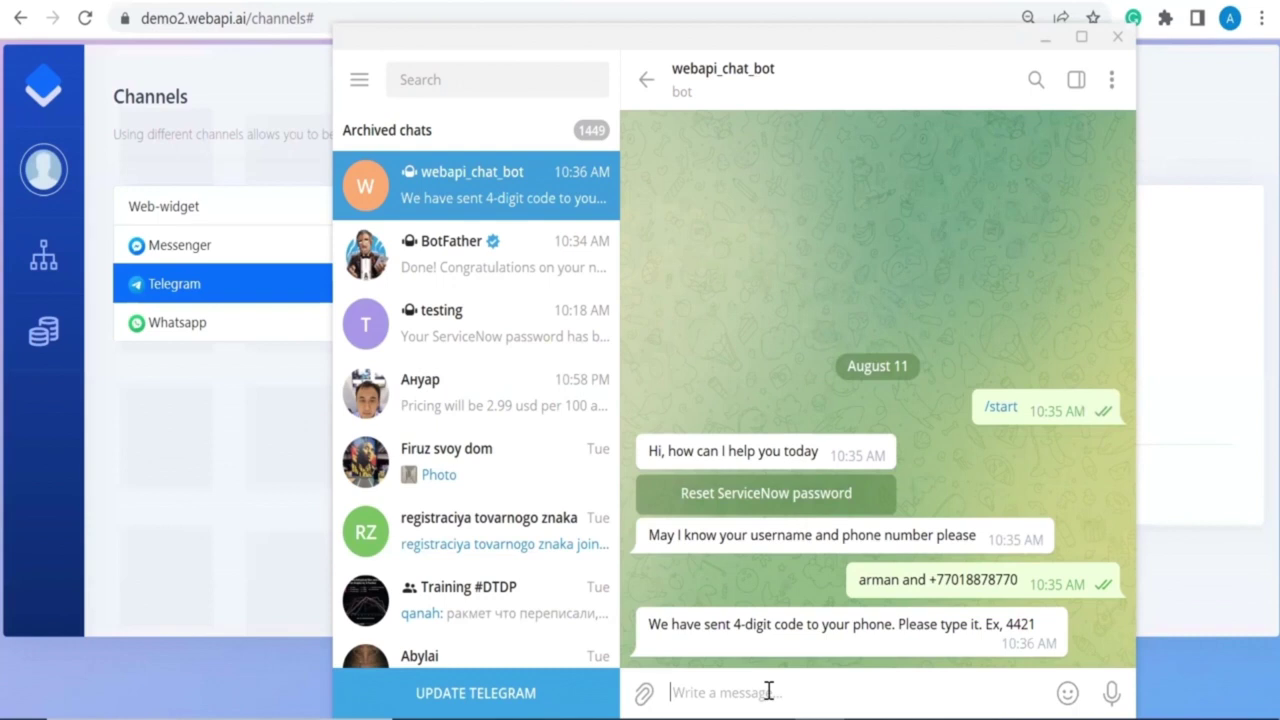
type("88")
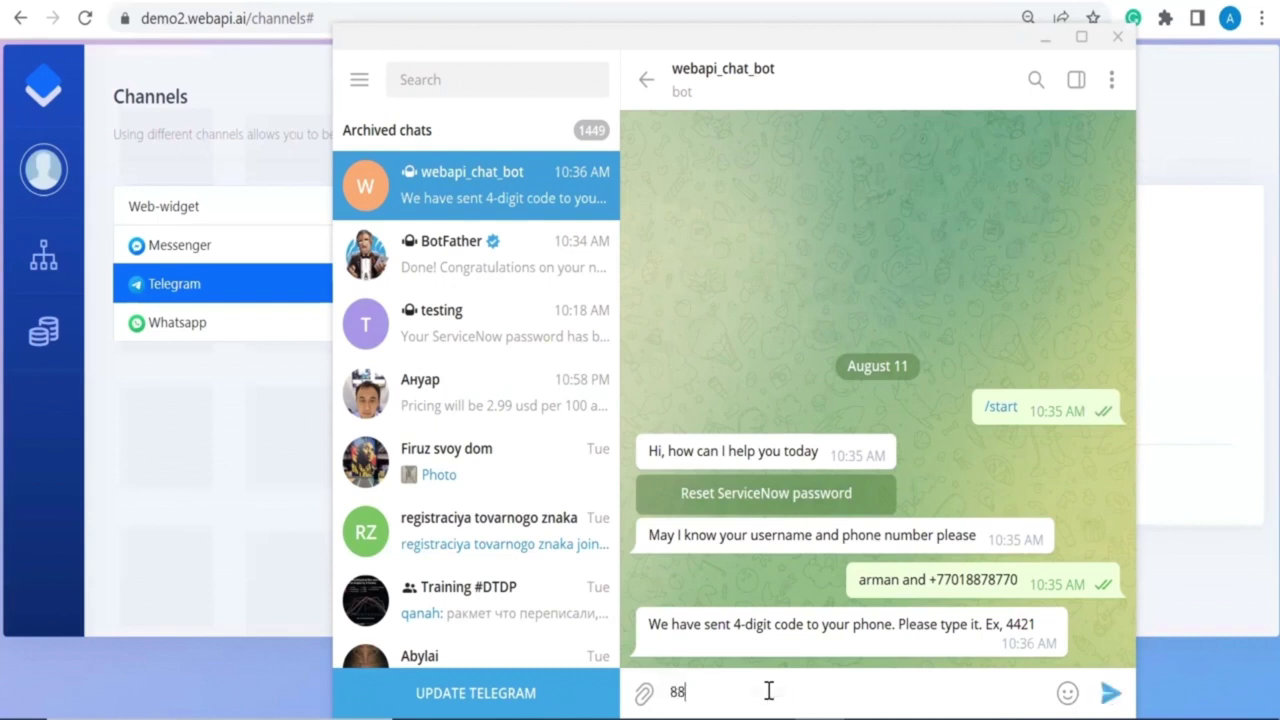
type("99")
key("Return")
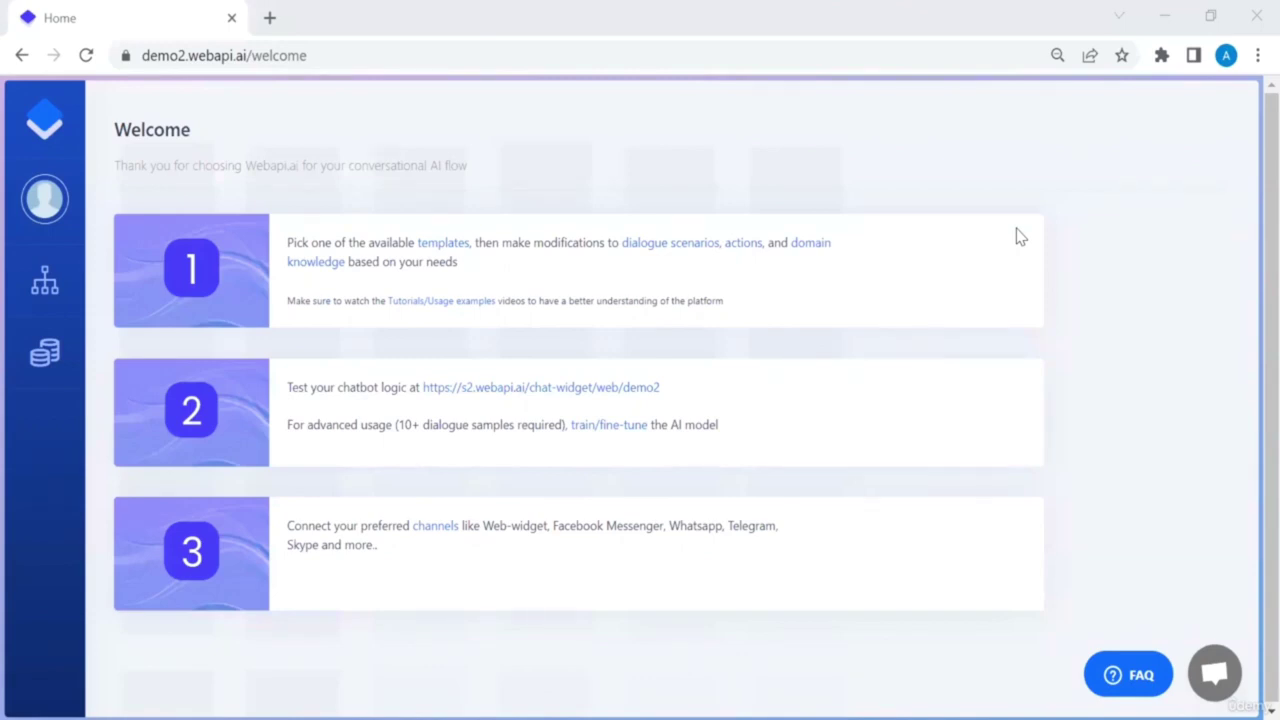
Apply the Order modification template from the templates list, confirming the replacement of the bot's setup.
left_click(443, 247)
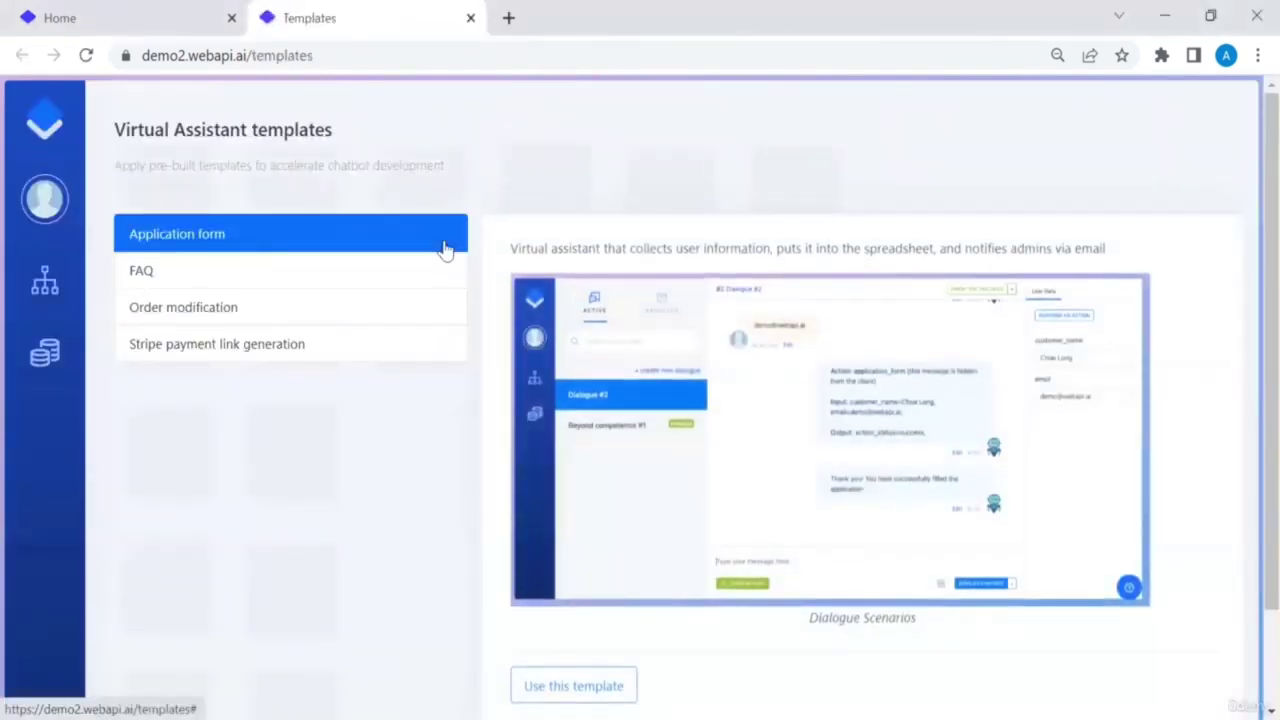
left_click(291, 310)
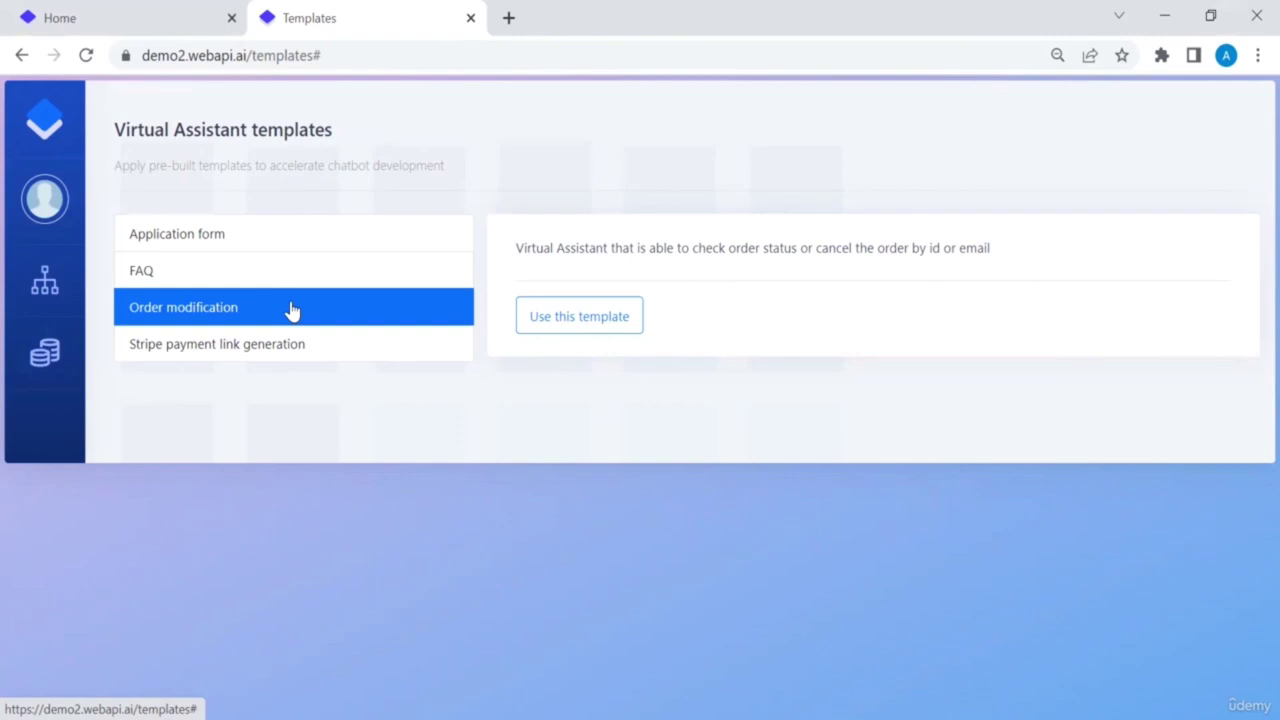
left_click(548, 318)
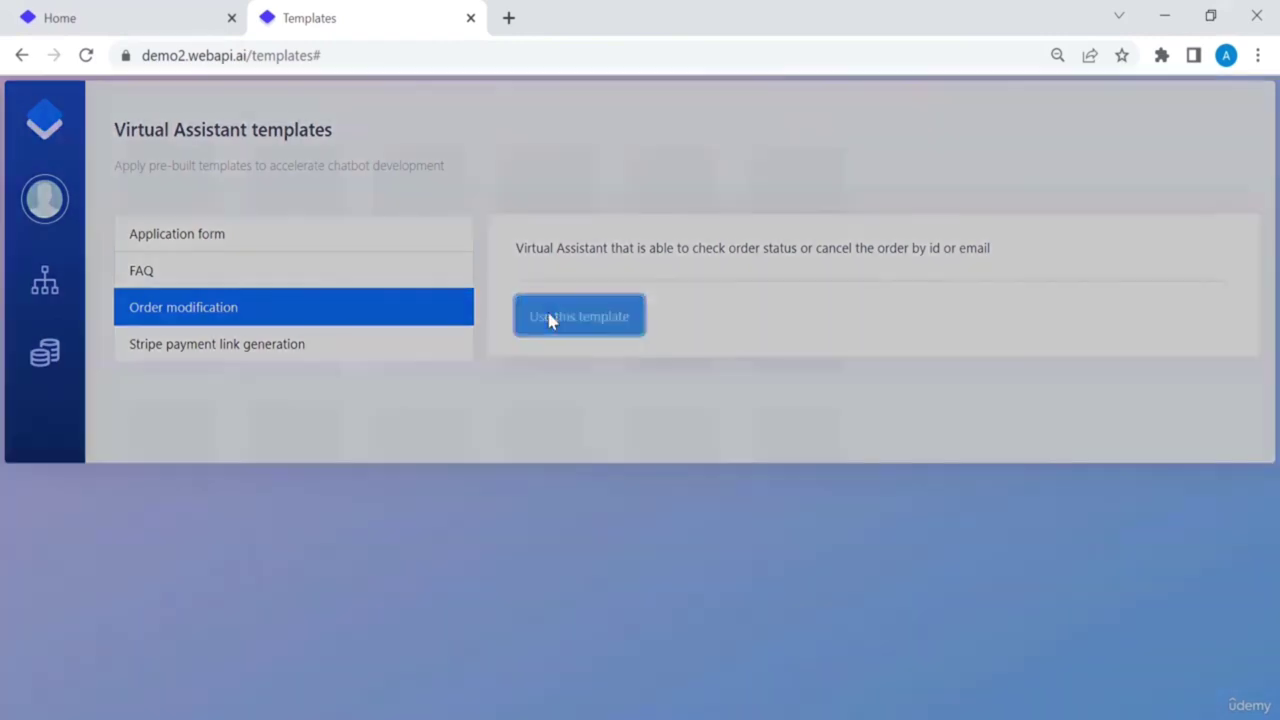
left_click(703, 287)
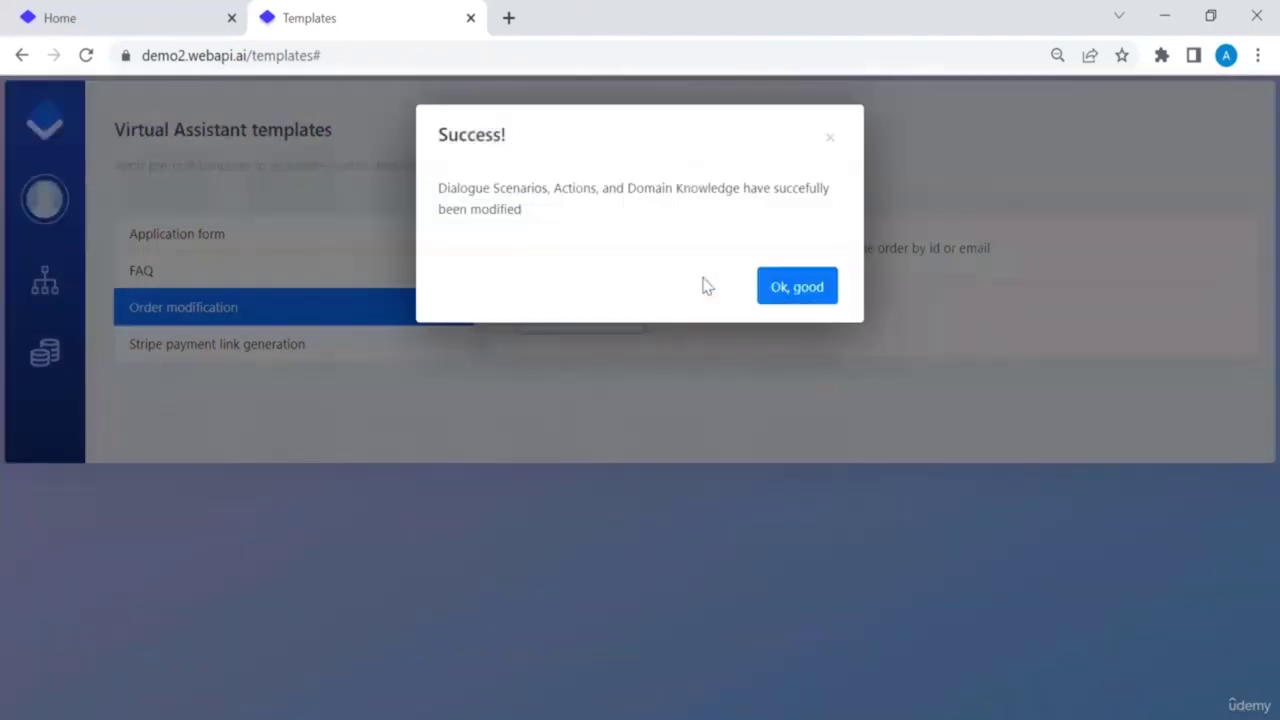
left_click(789, 291)
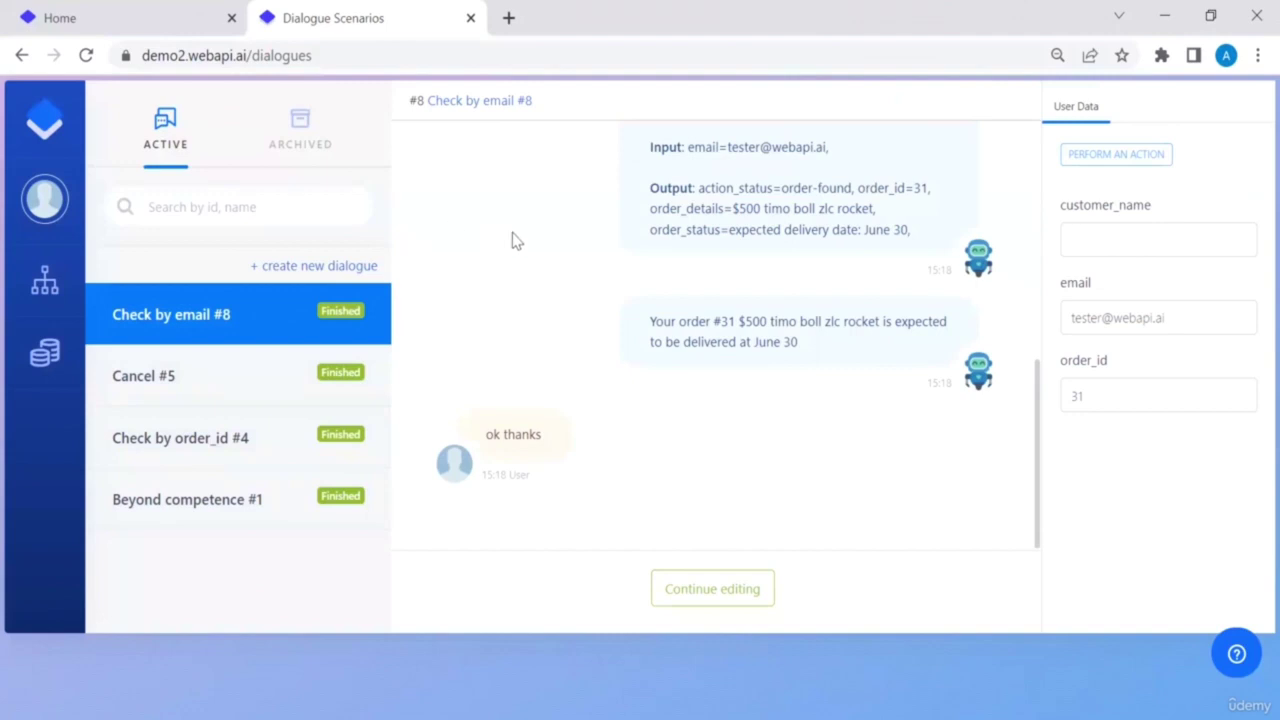
scroll(512, 240, "up", 5)
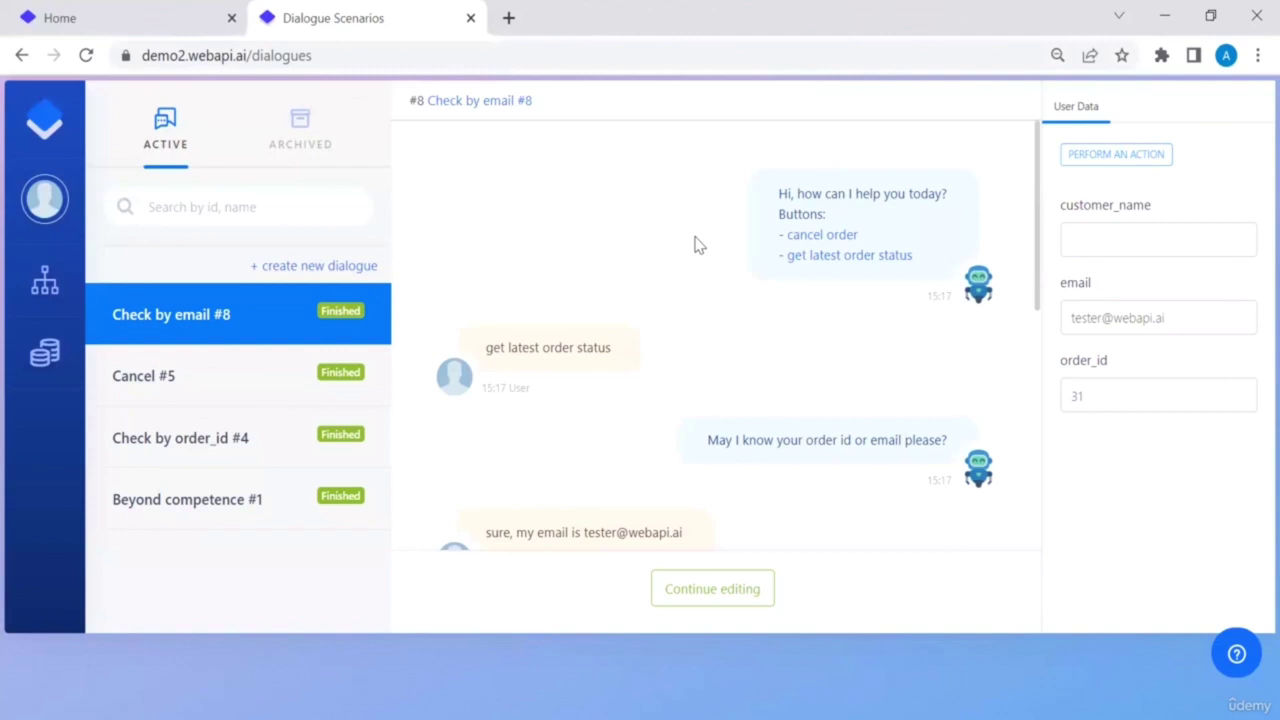
scroll(697, 245, "down", 3)
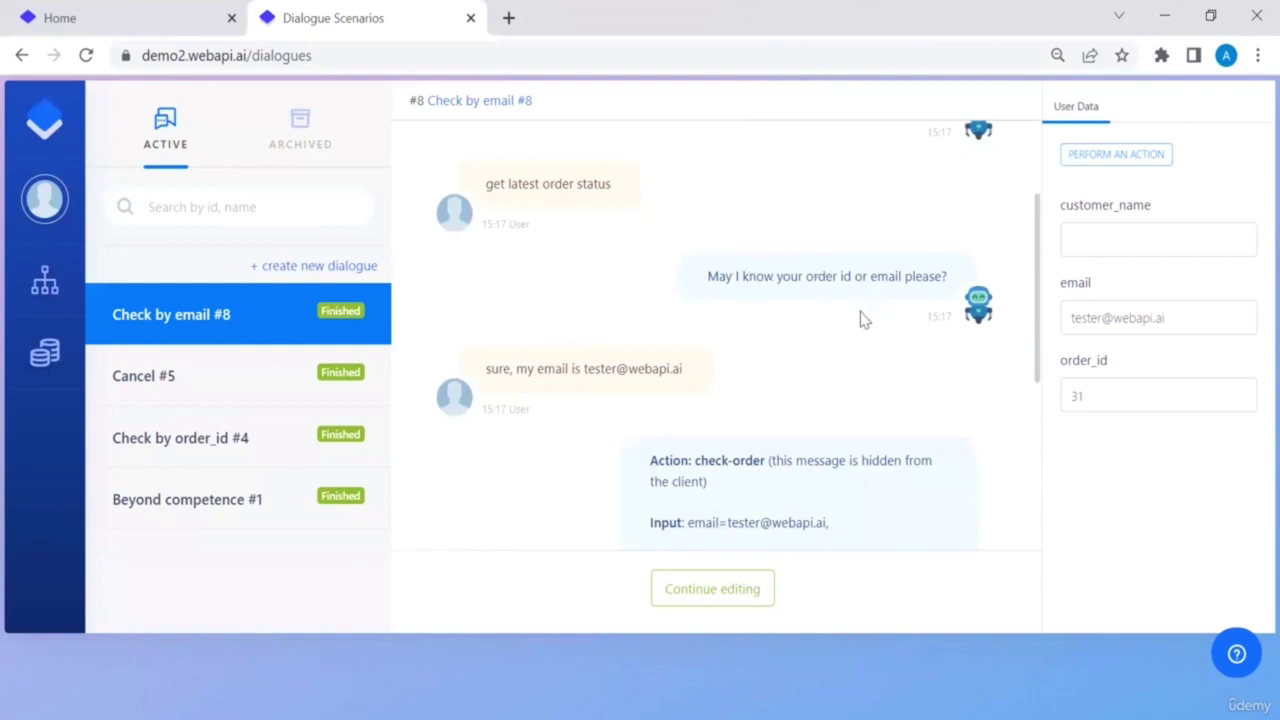
scroll(862, 318, "down", 1)
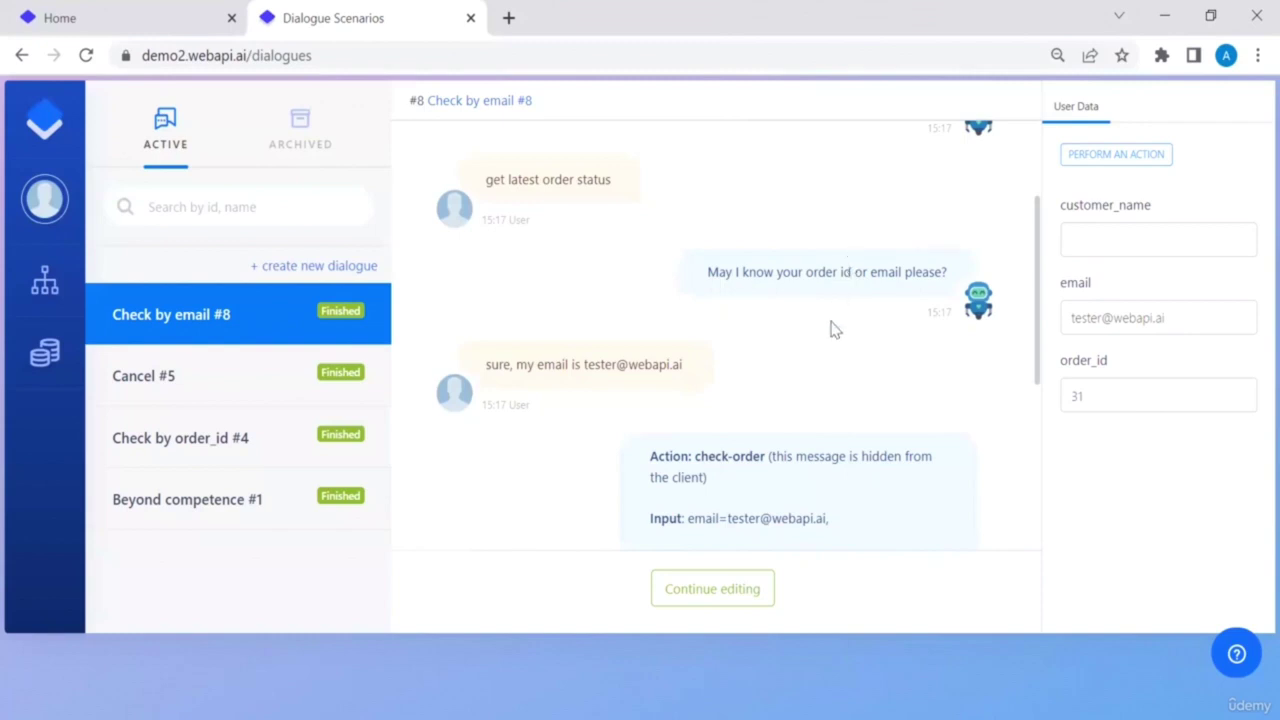
scroll(835, 330, "down", 1)
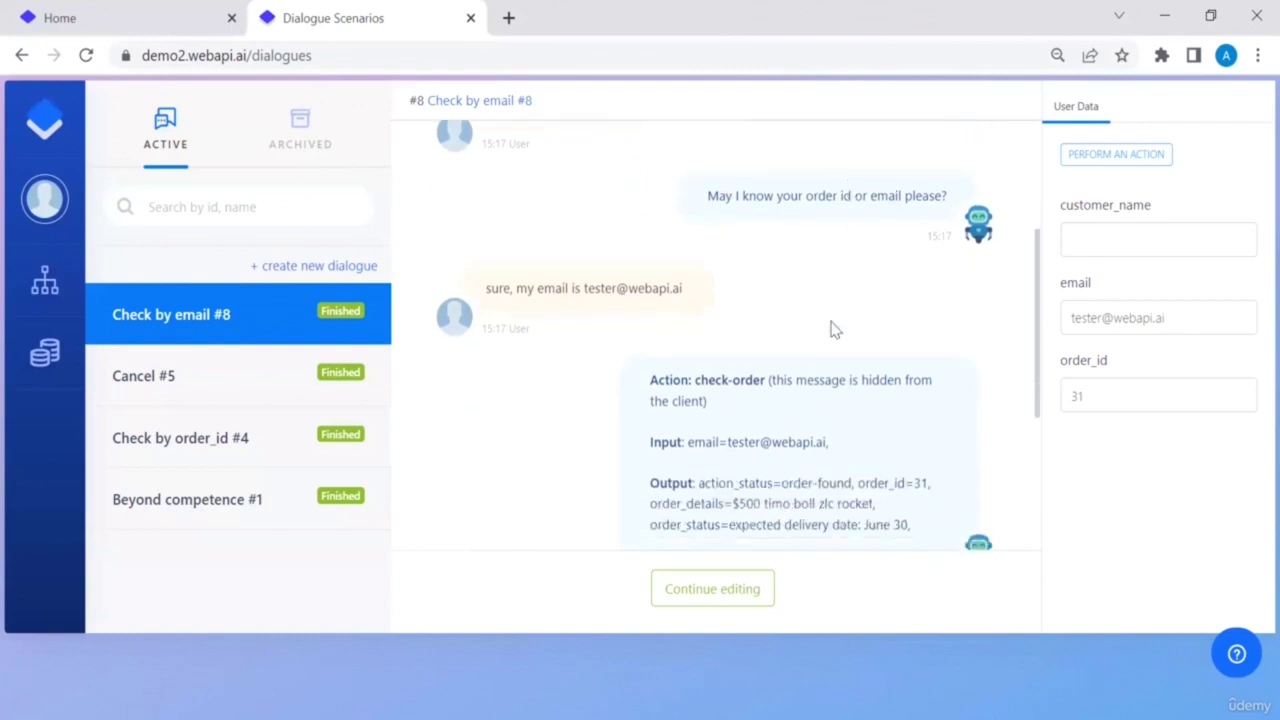
scroll(835, 330, "down", 1)
scroll(835, 330, "down", 1)
scroll(835, 330, "down", 1)
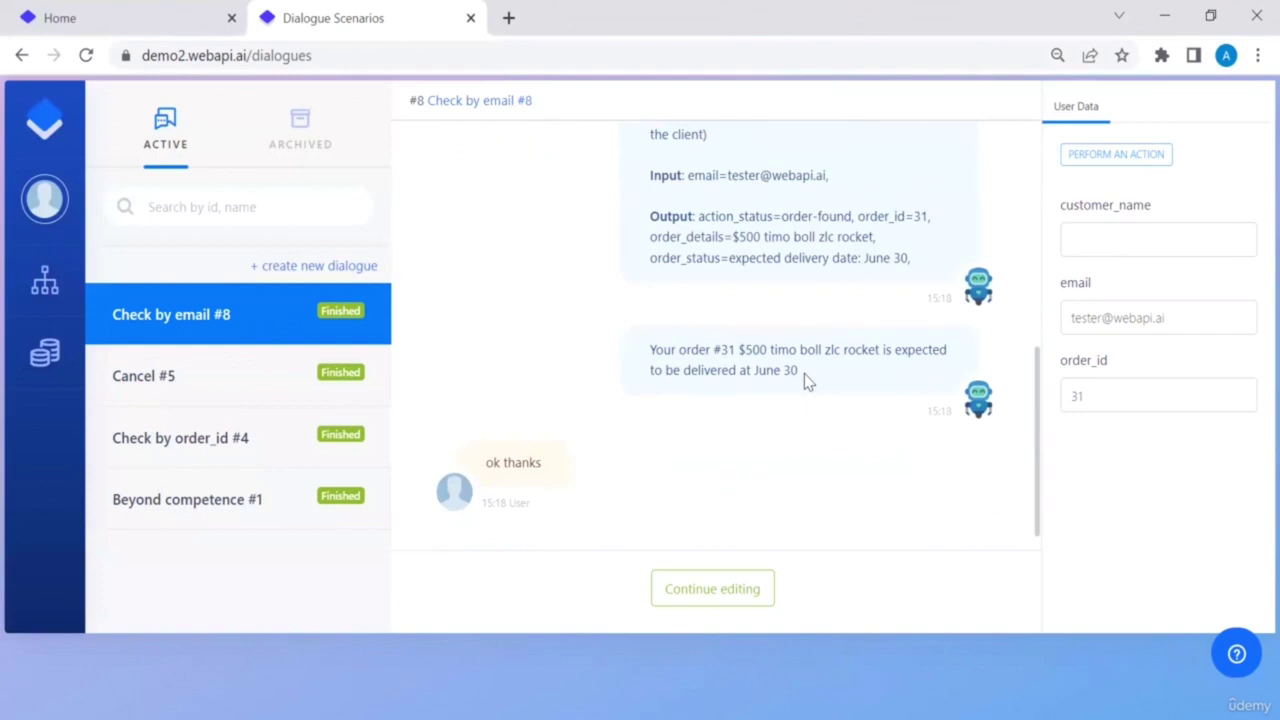
left_click(727, 589)
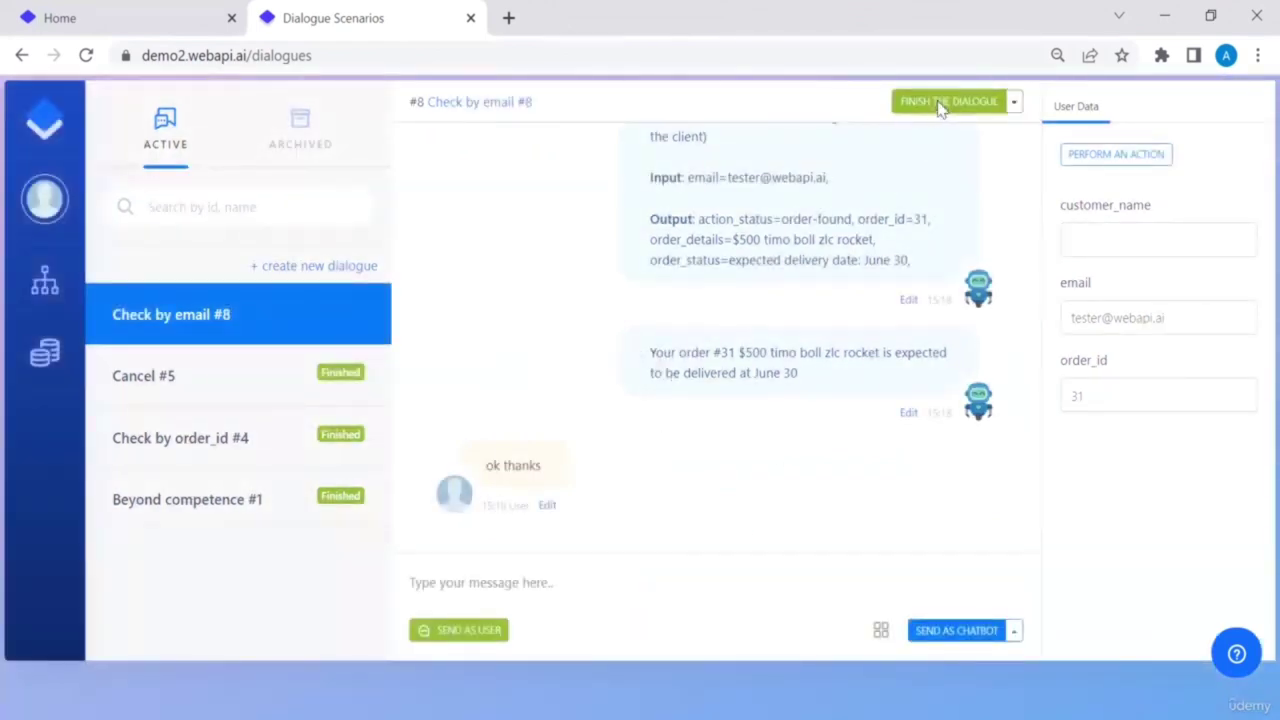
left_click(943, 103)
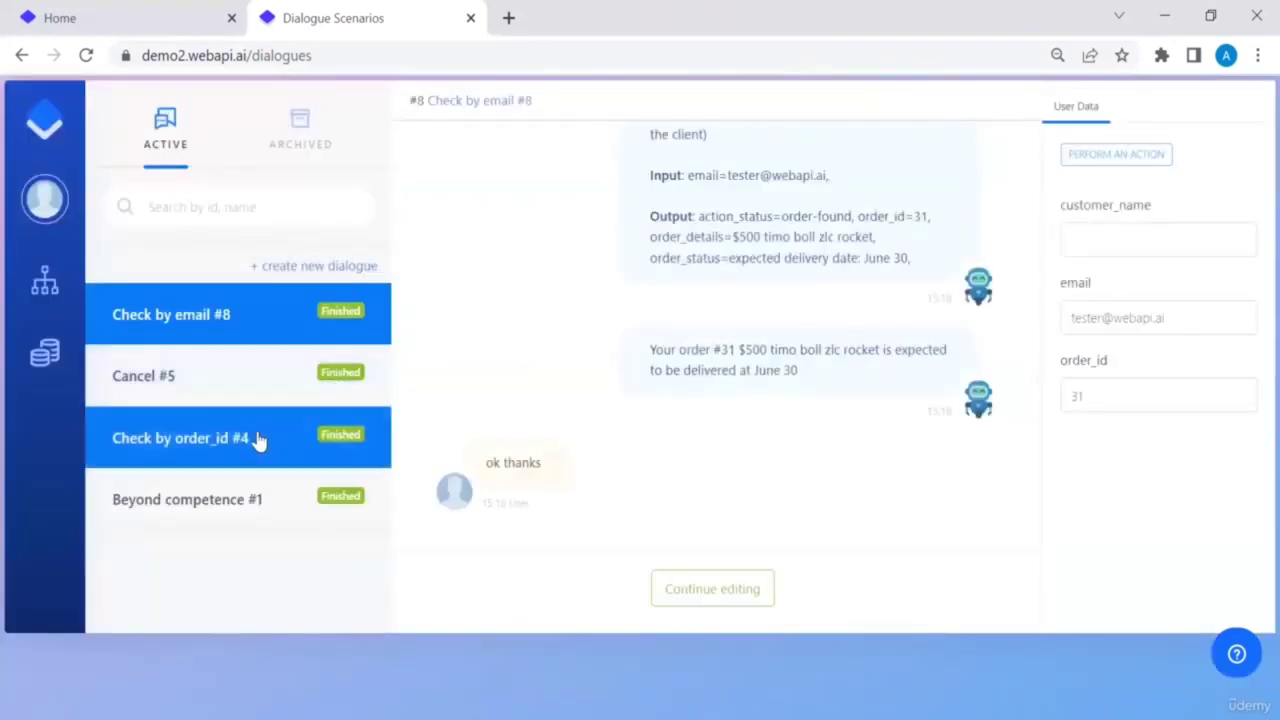
left_click(257, 438)
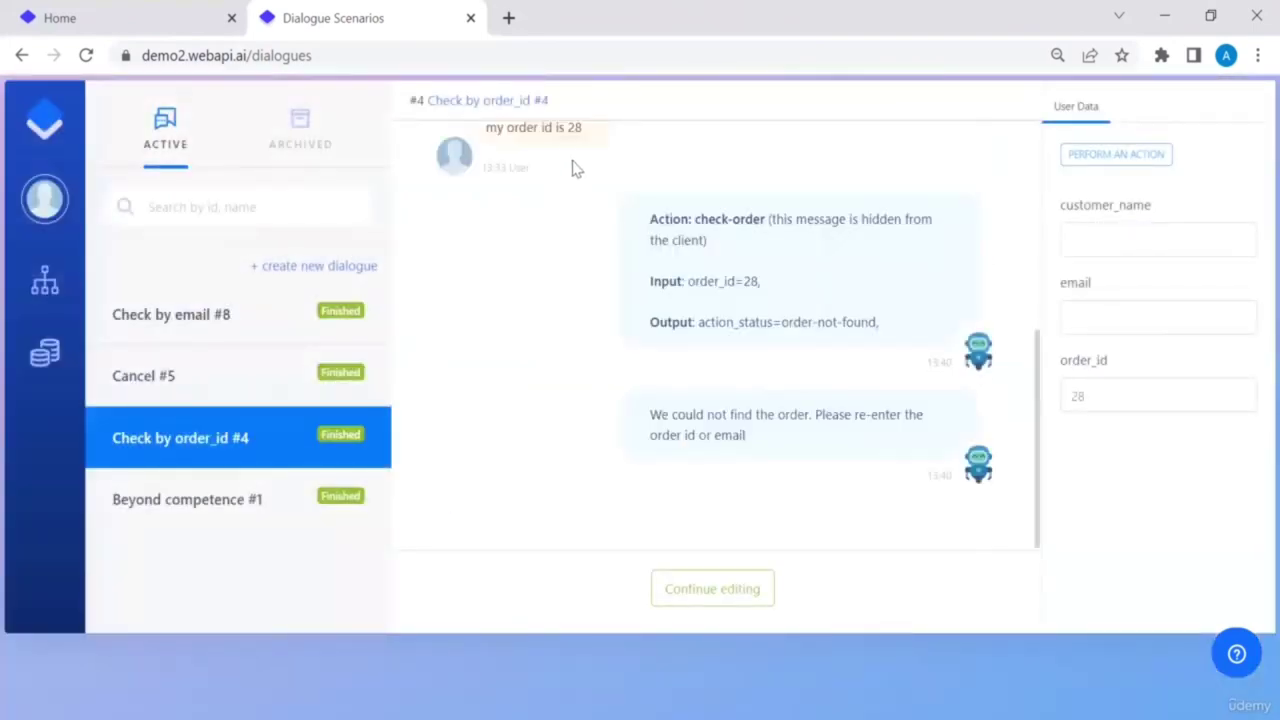
scroll(573, 167, "up", 3)
scroll(573, 167, "up", 2)
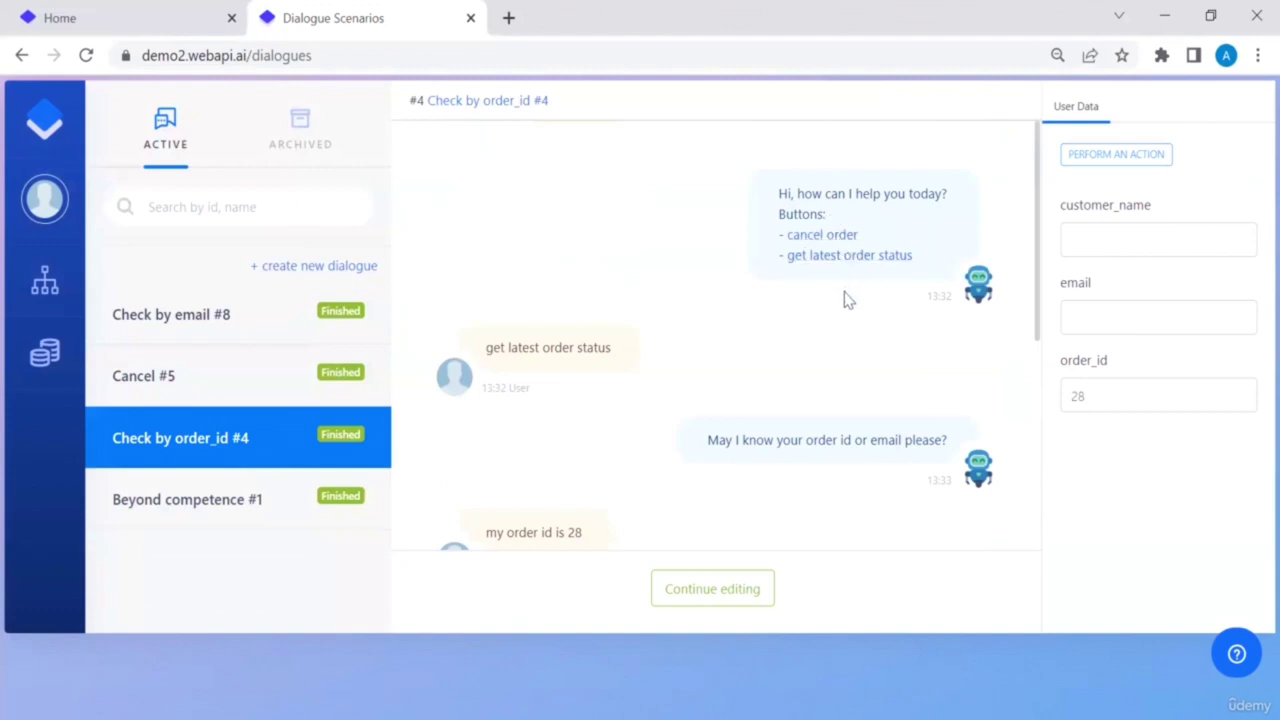
scroll(860, 335, "down", 3)
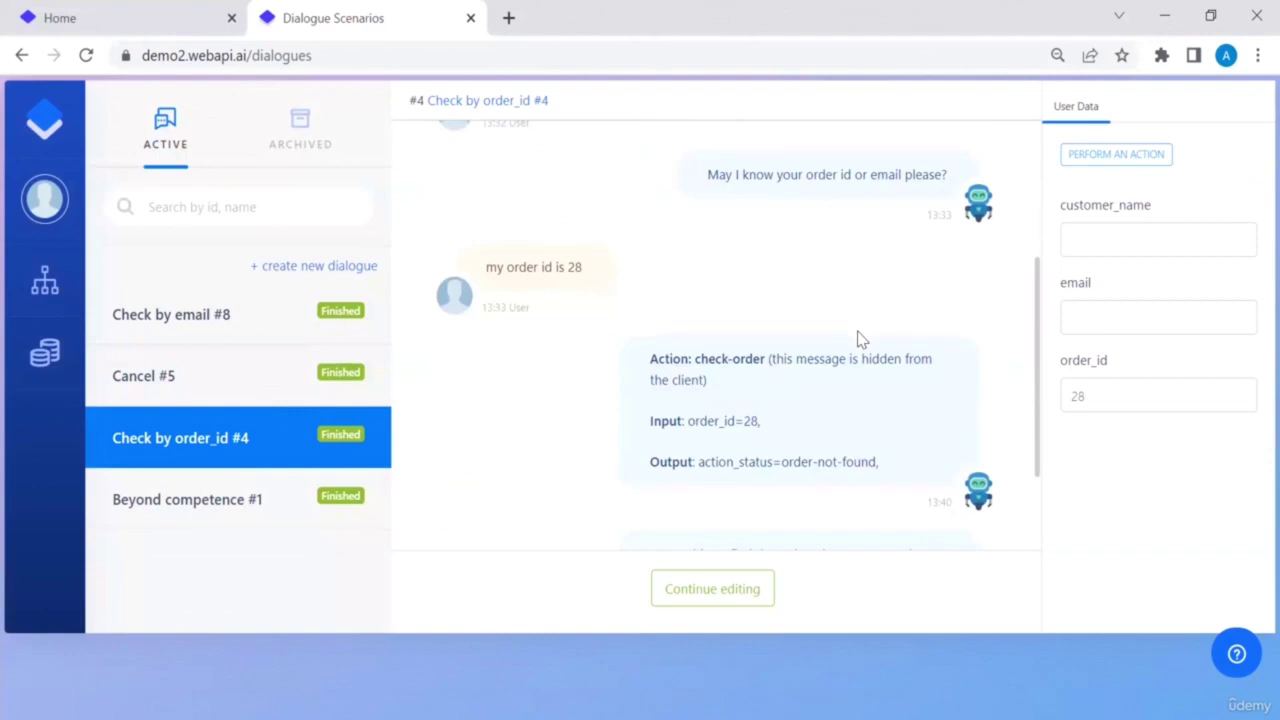
scroll(860, 338, "down", 2)
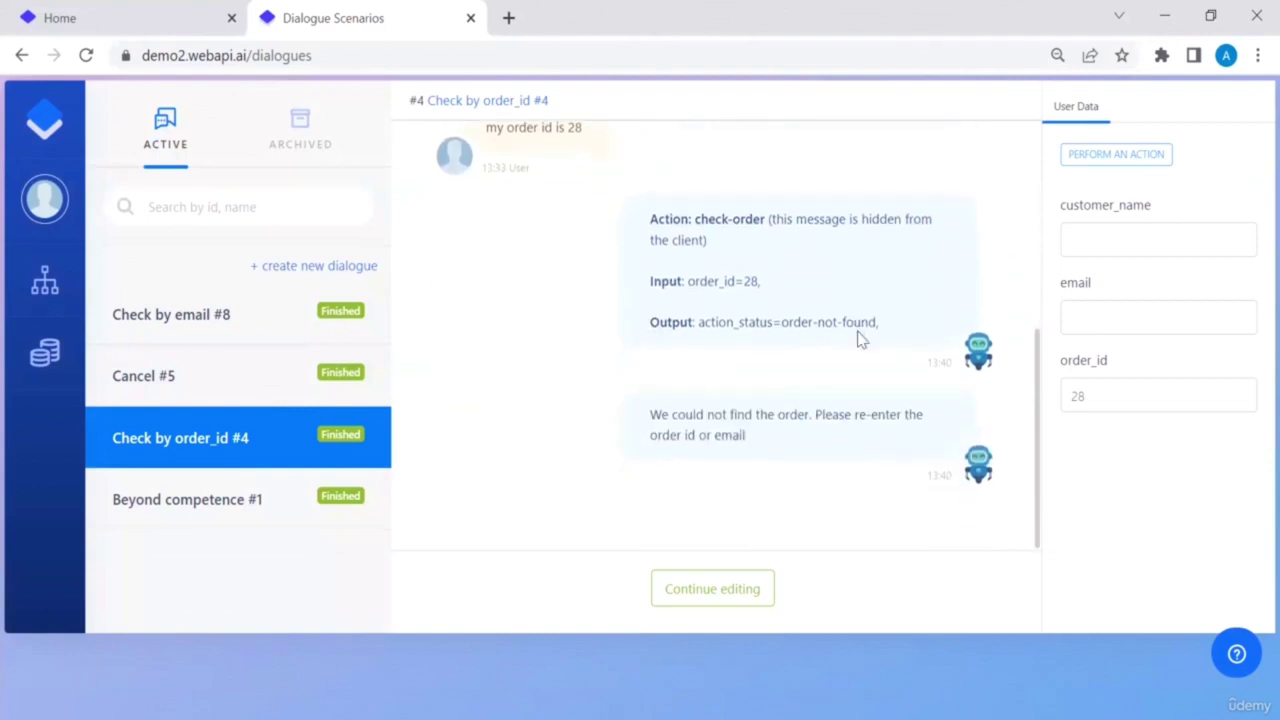
left_click(729, 588)
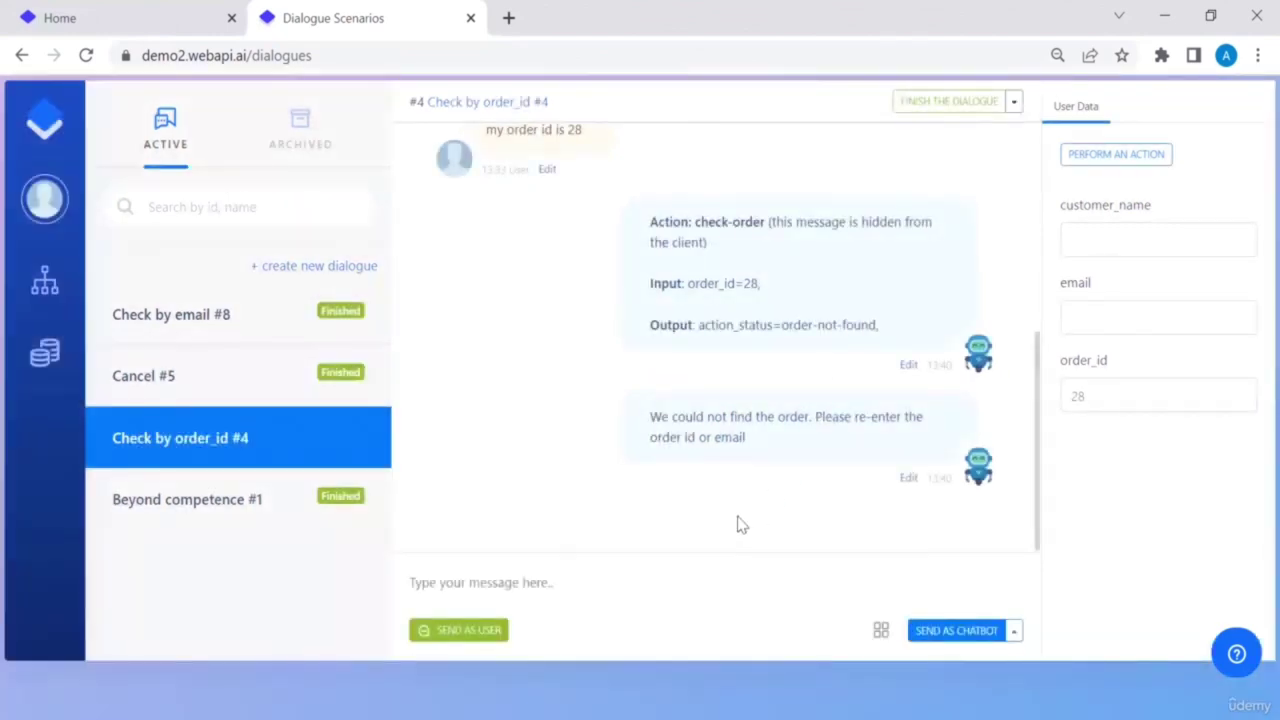
scroll(740, 530, "up", 4)
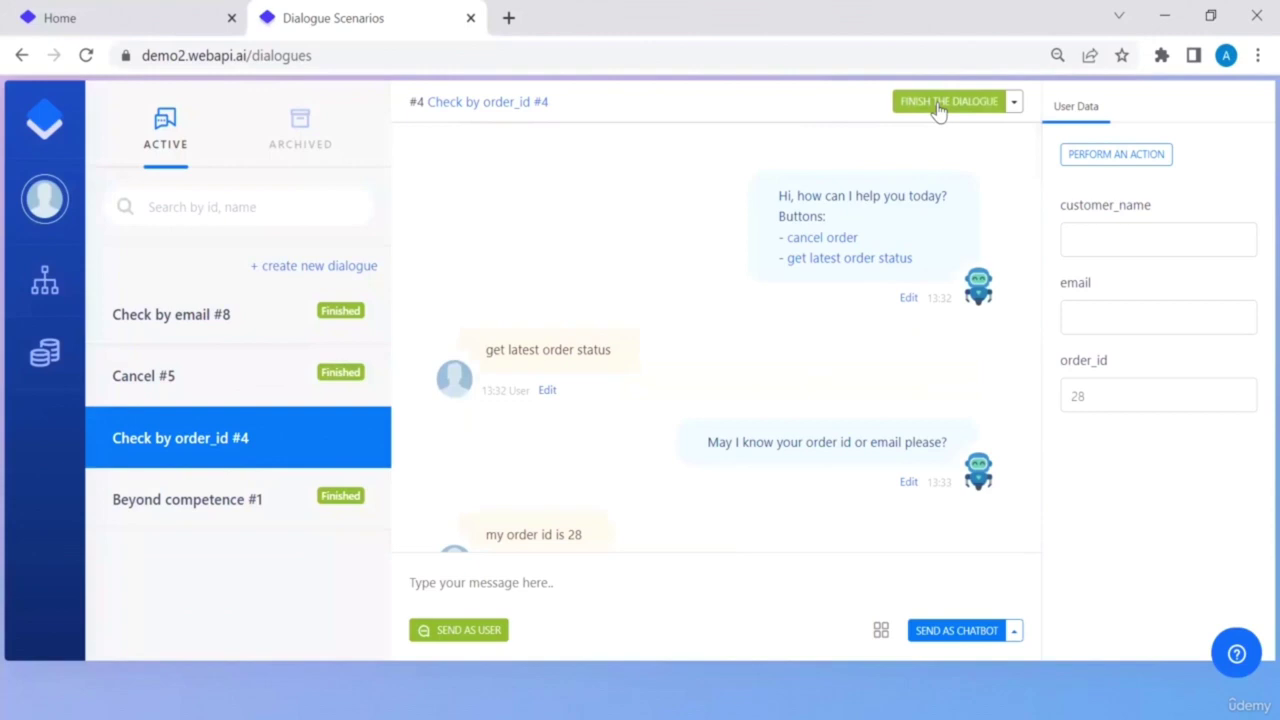
left_click(940, 106)
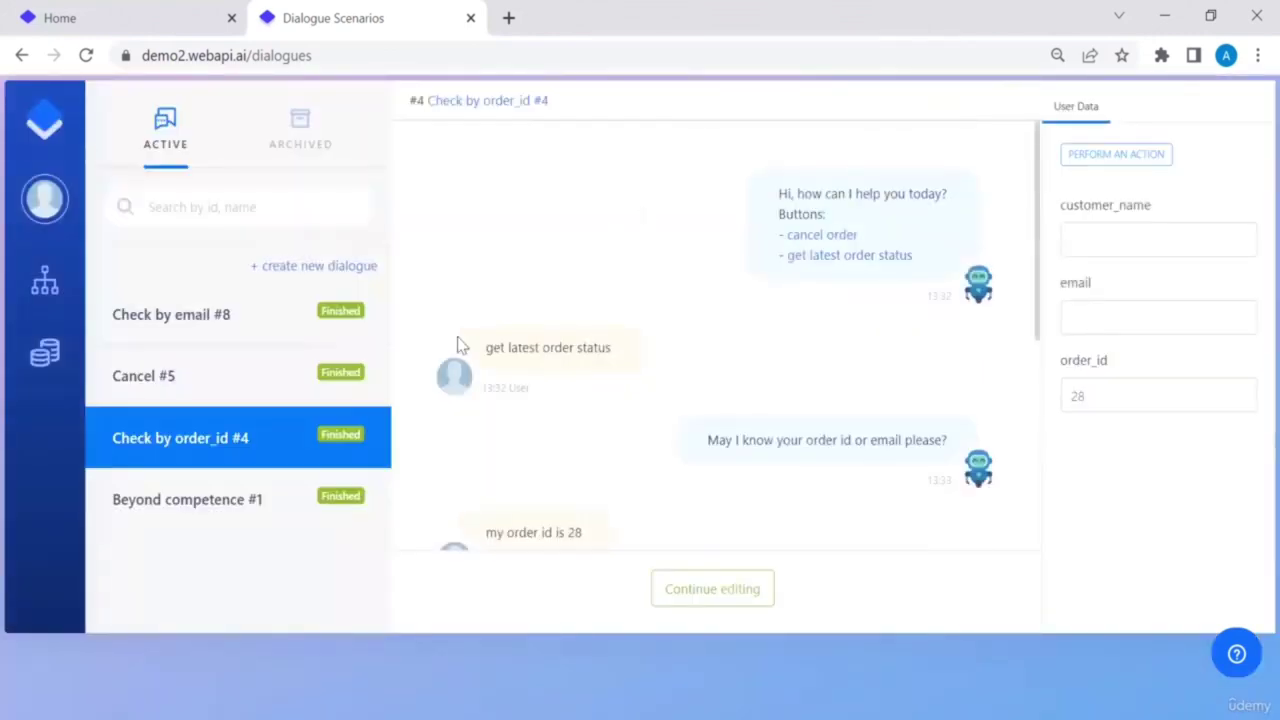
Open the Cancel #5 test dialogue and read through it to the end.
left_click(217, 385)
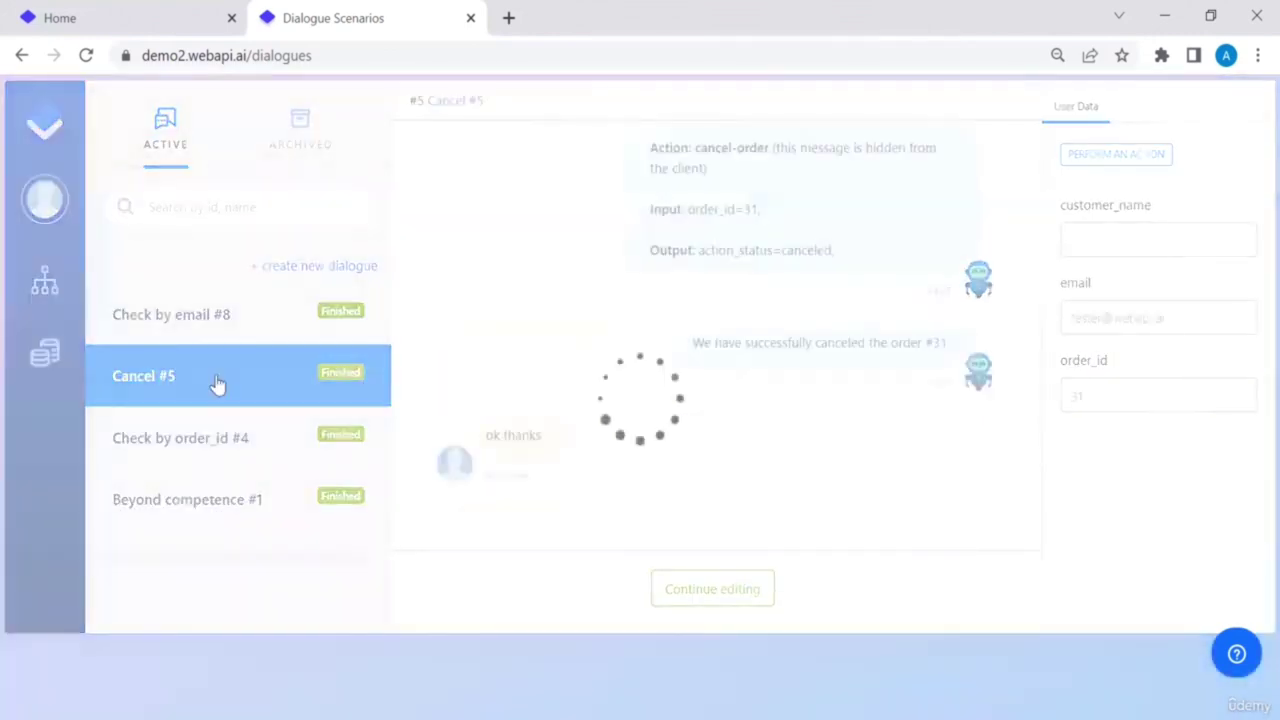
scroll(457, 268, "up", 10)
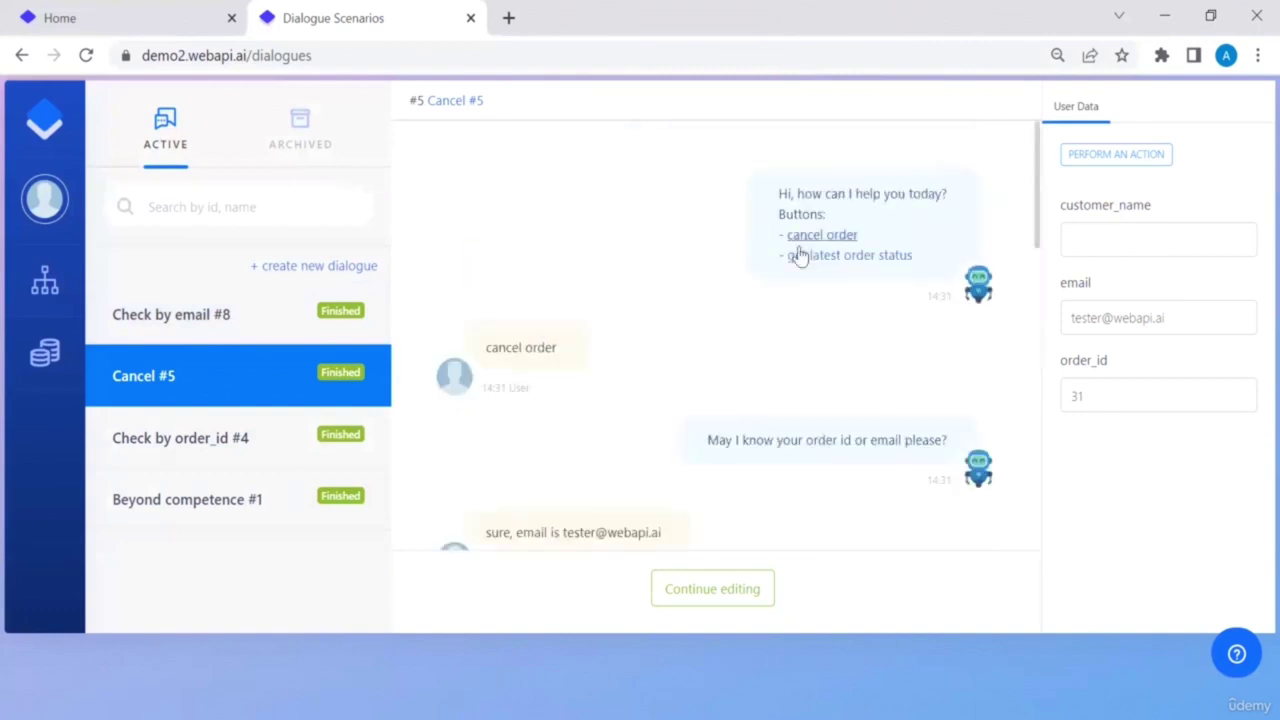
scroll(648, 300, "down", 2)
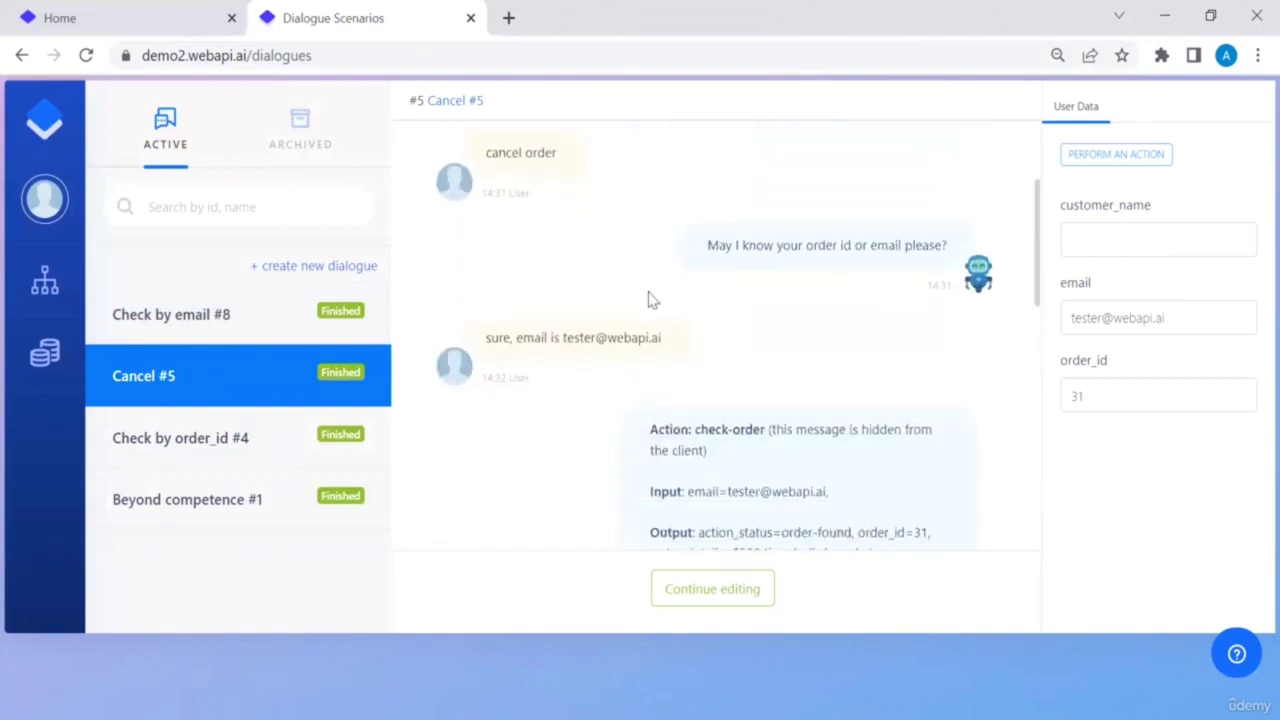
scroll(648, 300, "down", 1)
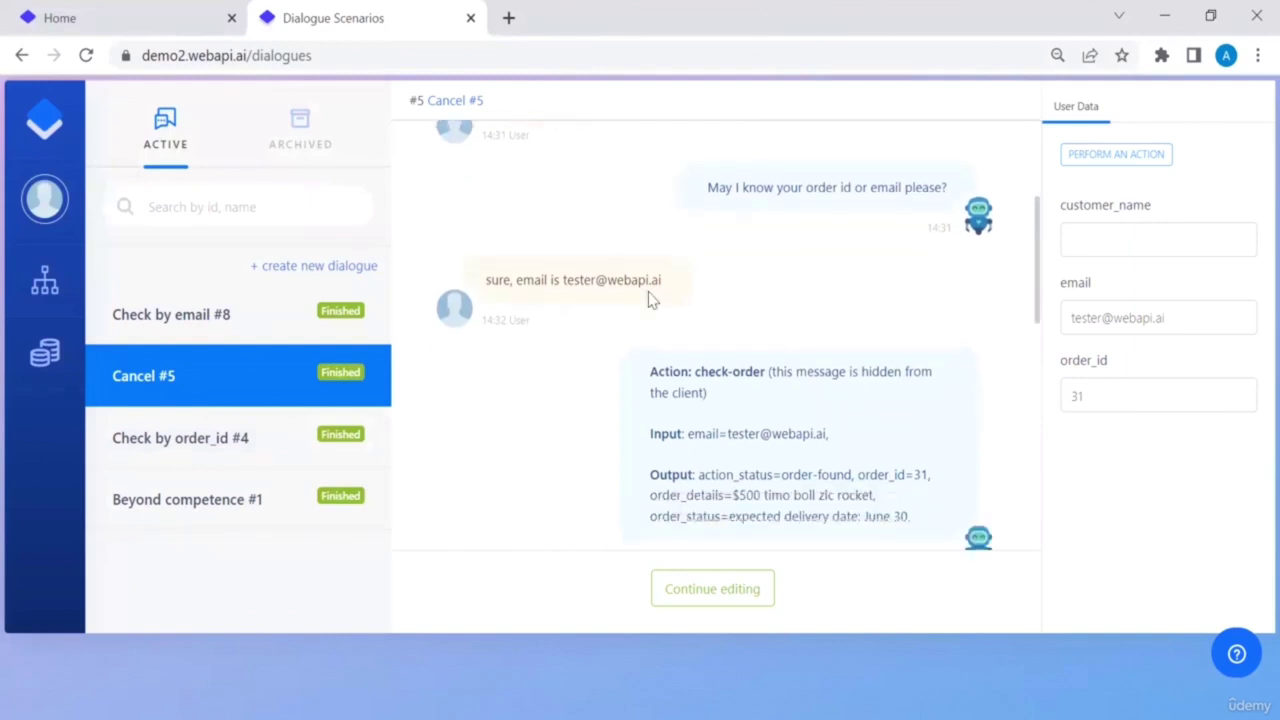
scroll(648, 300, "down", 1)
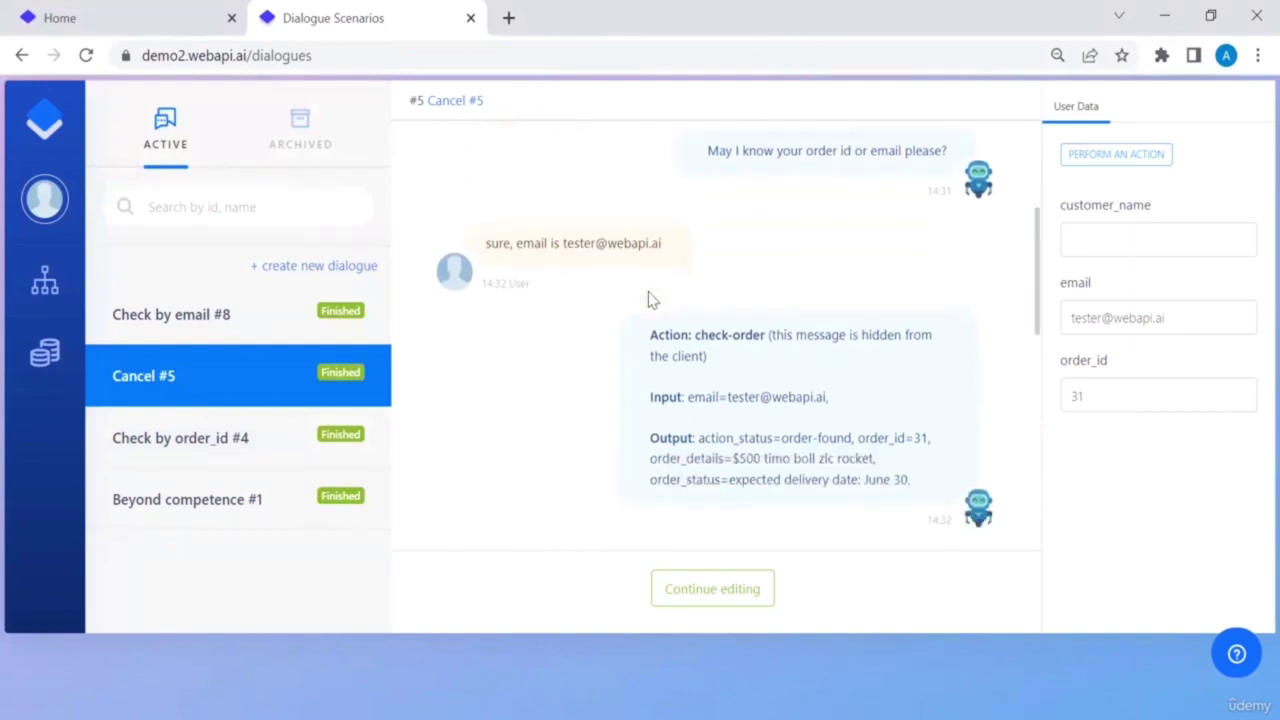
scroll(648, 300, "down", 1)
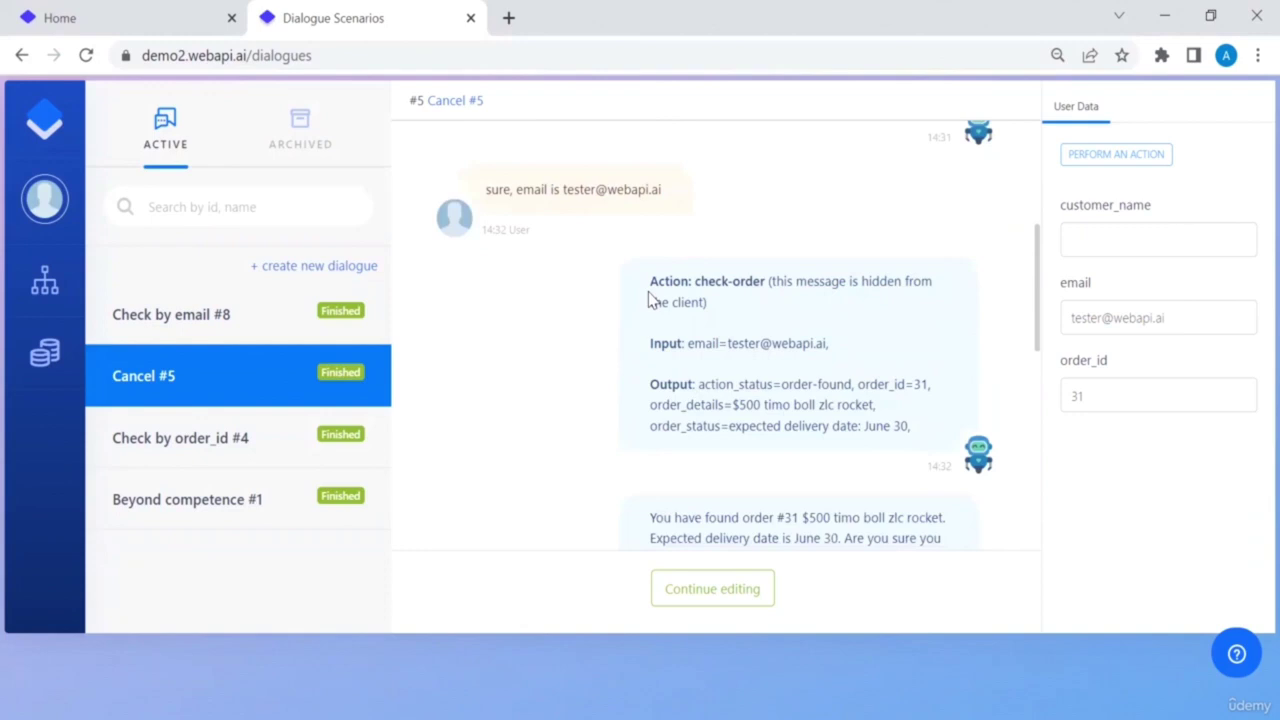
scroll(648, 300, "down", 1)
scroll(648, 300, "down", 1)
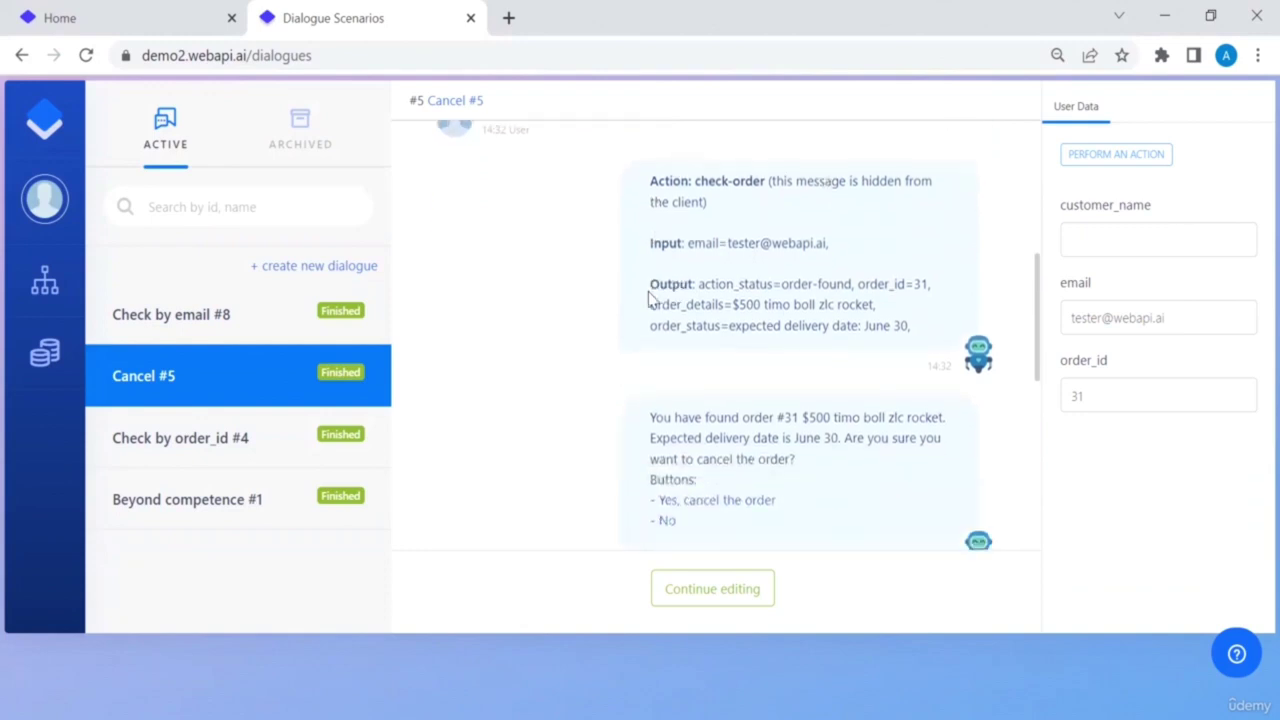
scroll(648, 300, "down", 2)
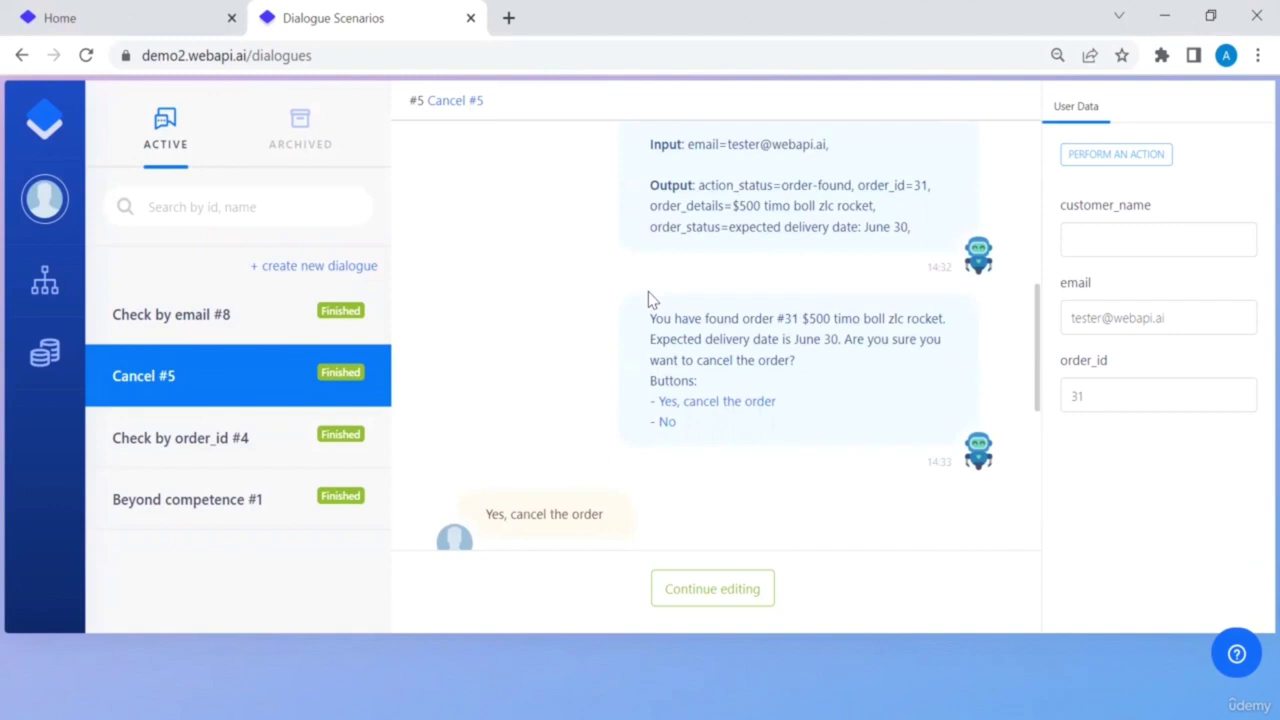
scroll(648, 300, "down", 2)
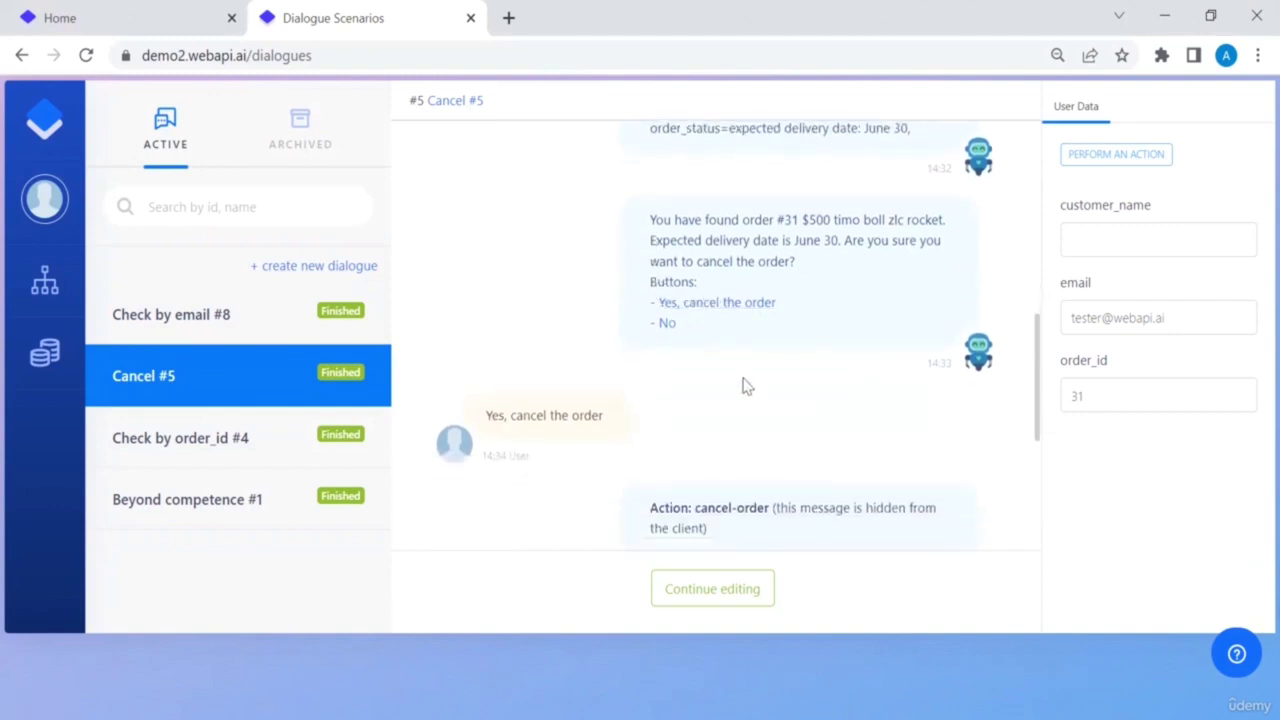
scroll(745, 386, "down", 1)
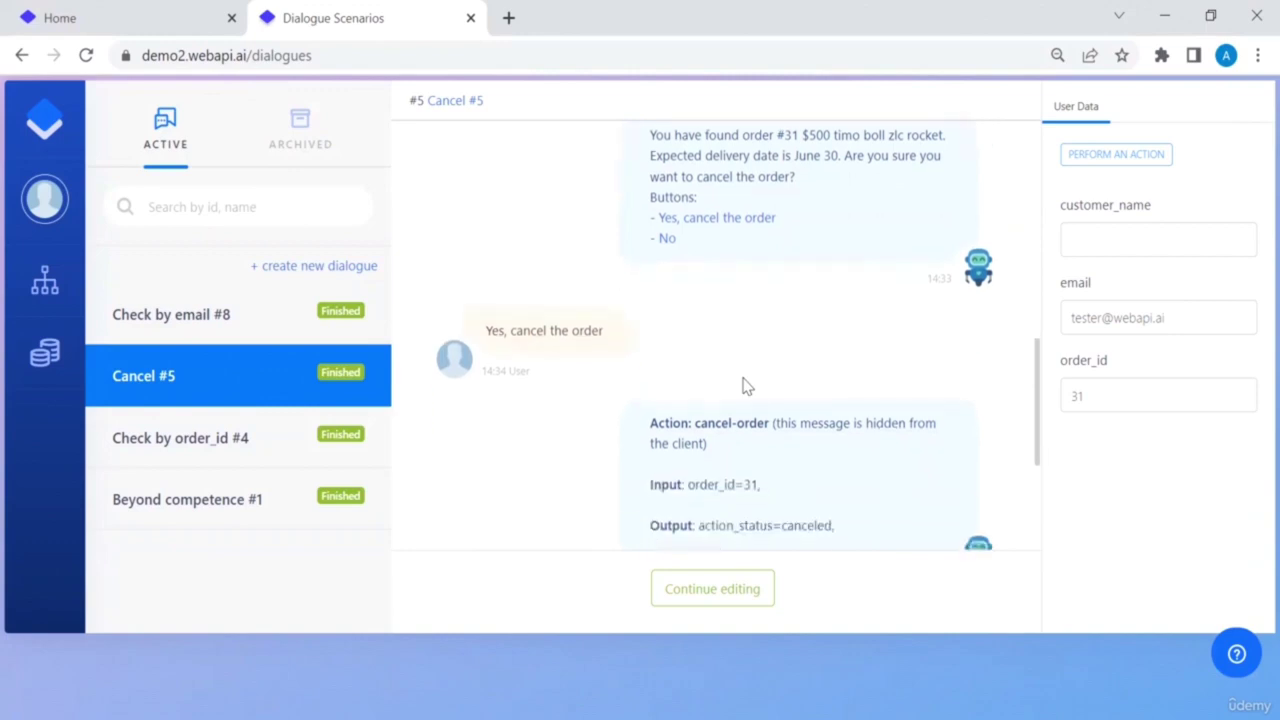
scroll(745, 386, "down", 1)
scroll(745, 383, "down", 1)
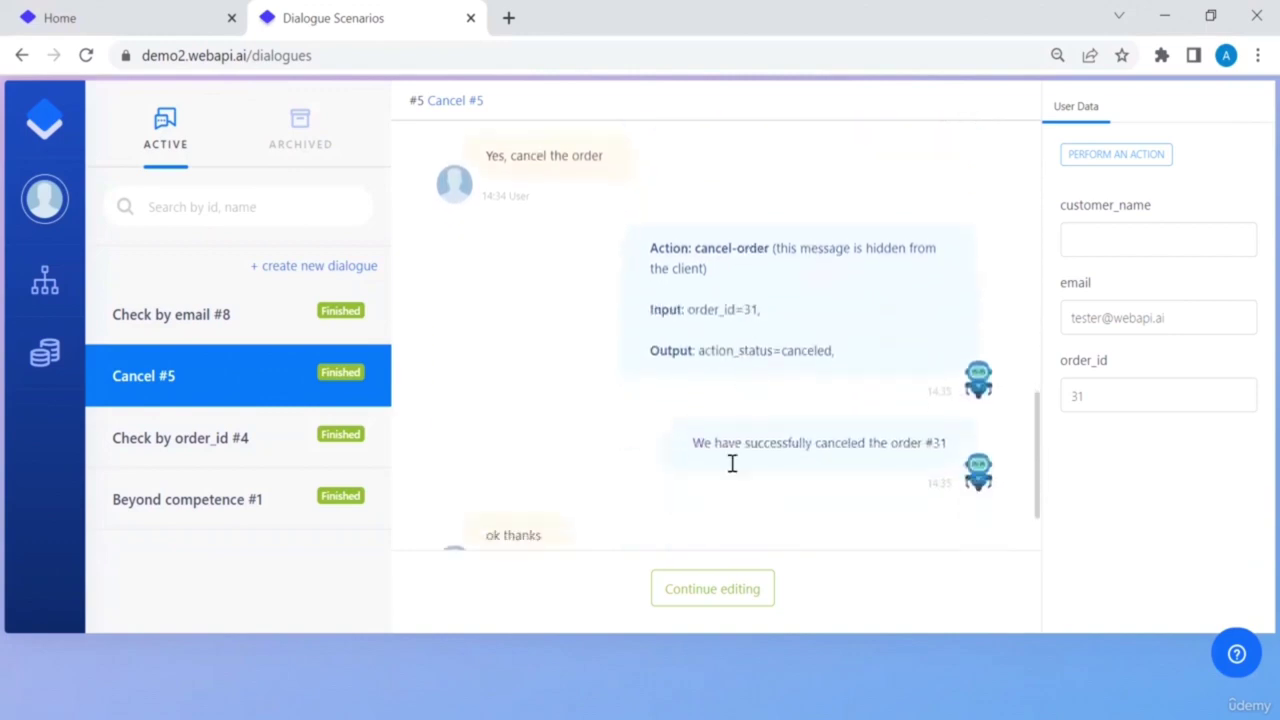
Mark Cancel #5 finished again, then open Slots and Actions and its actions list.
left_click(720, 598)
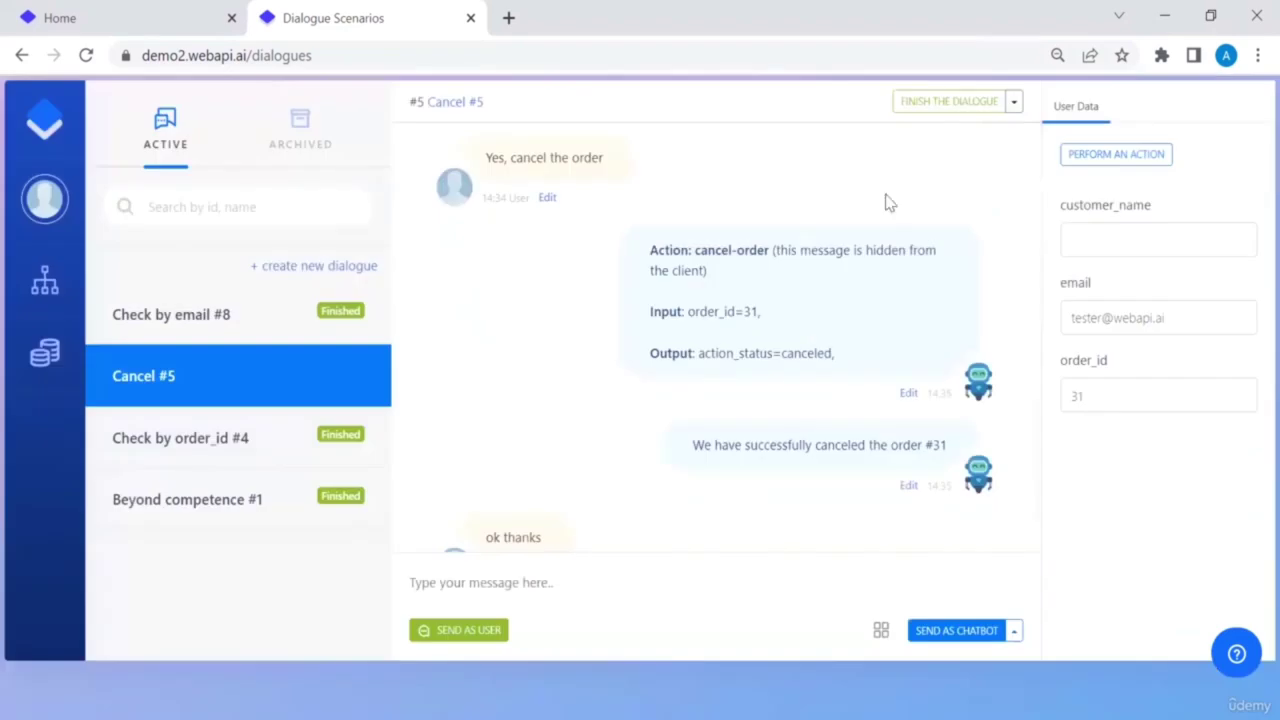
left_click(953, 103)
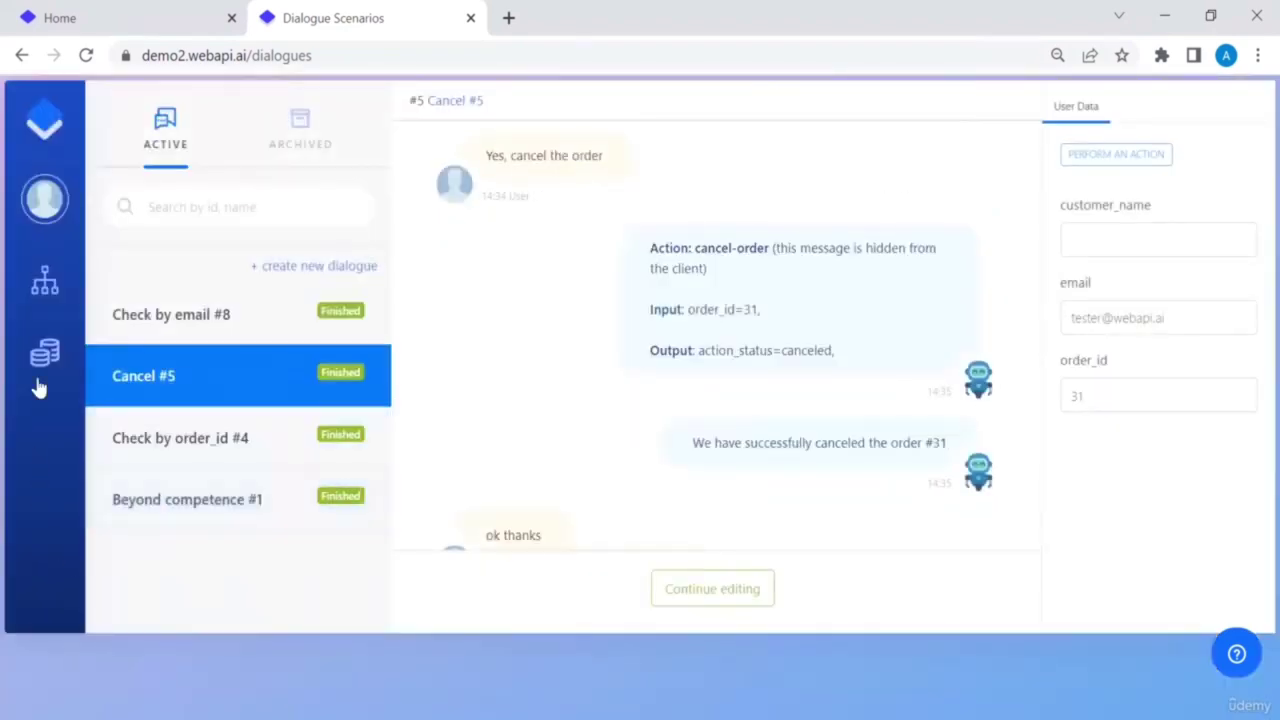
mouse_move(44, 285)
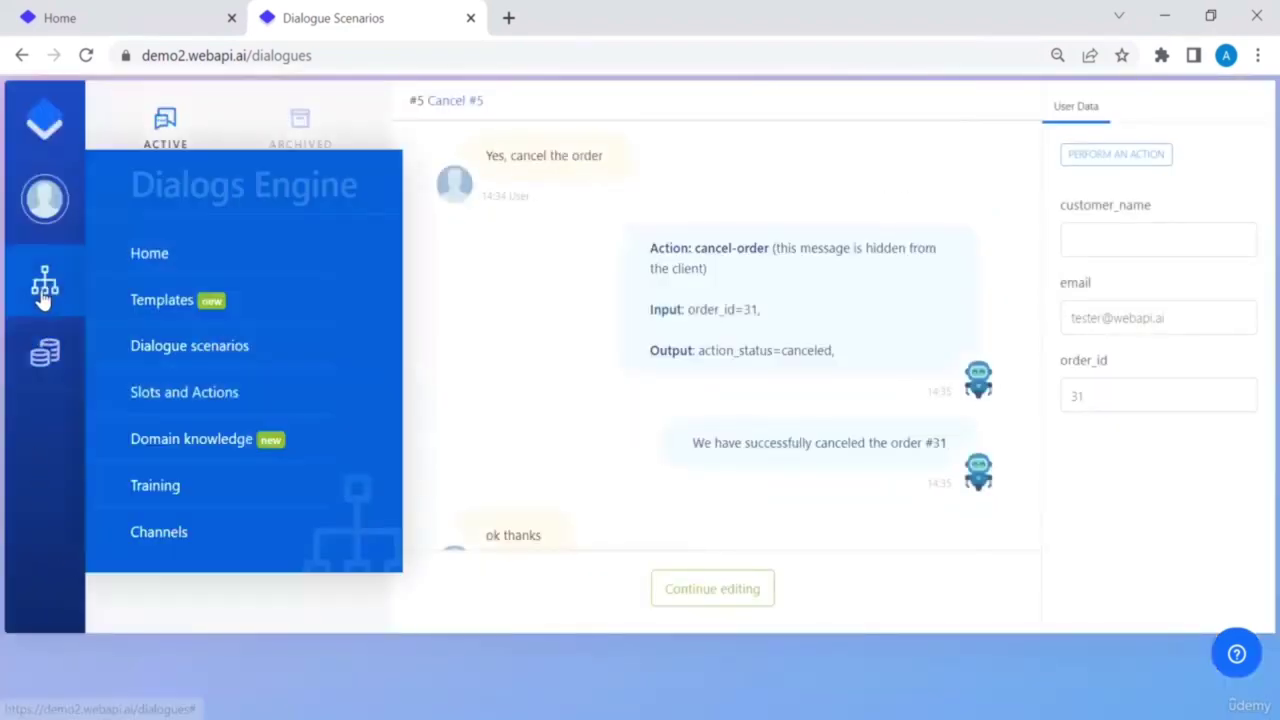
left_click(175, 394)
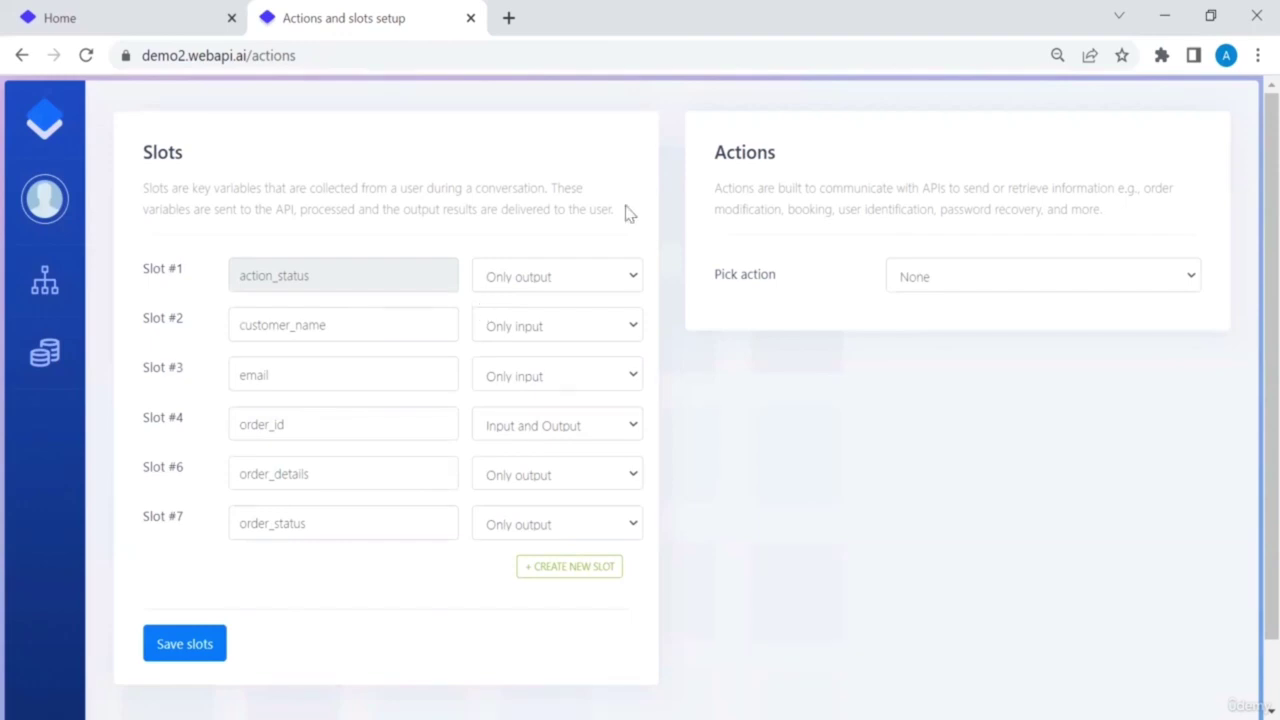
left_click(911, 281)
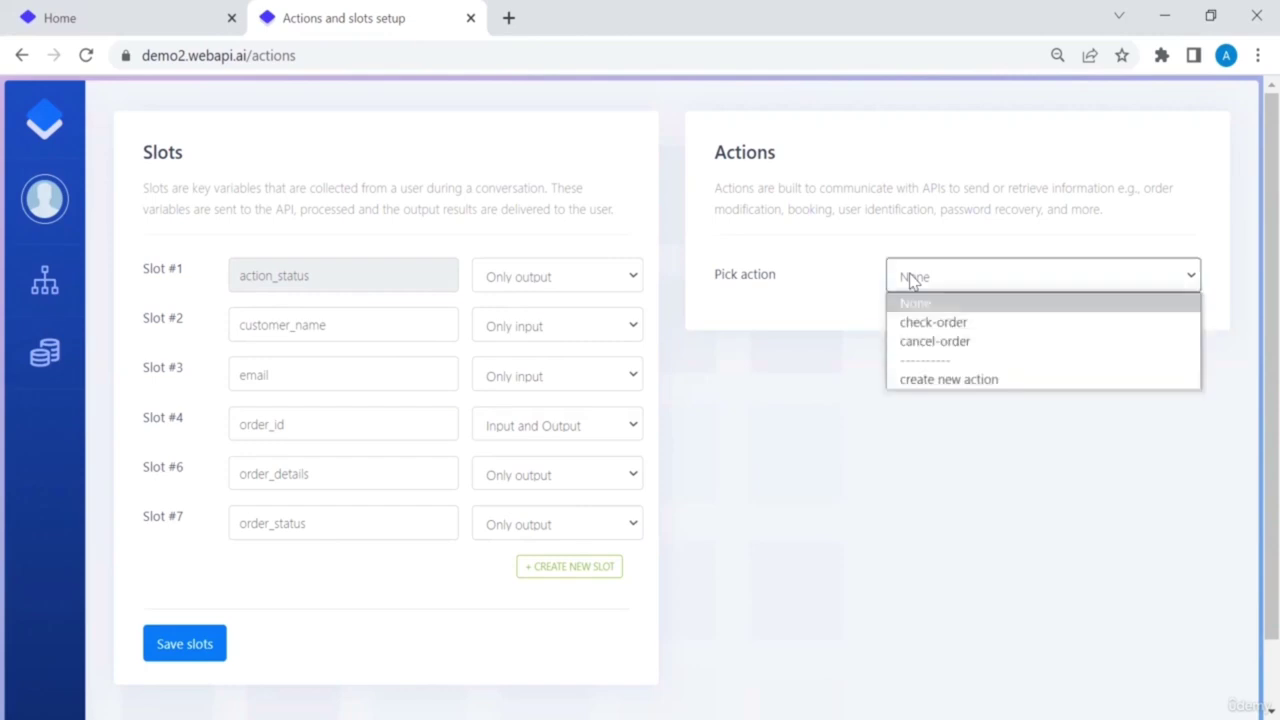
Clear the check-order action's sample values for action_status, order_id, order_details and order_status.
left_click(924, 324)
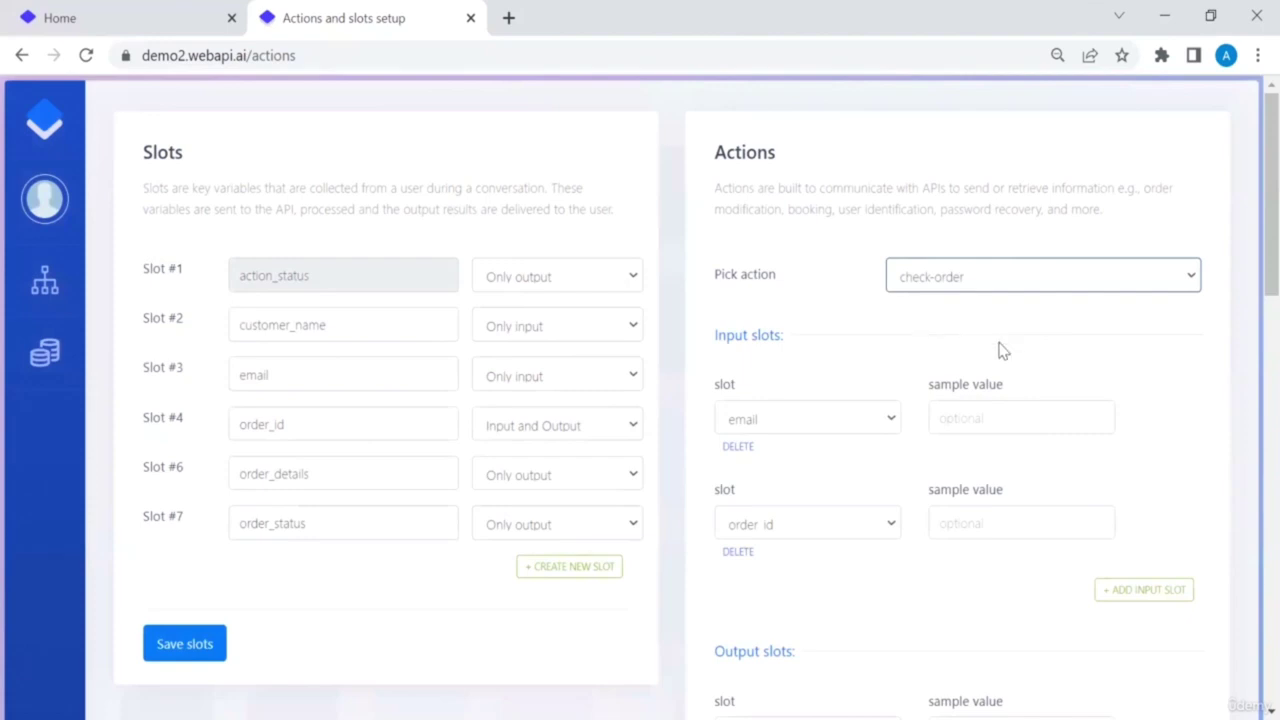
scroll(1003, 350, "down", 4)
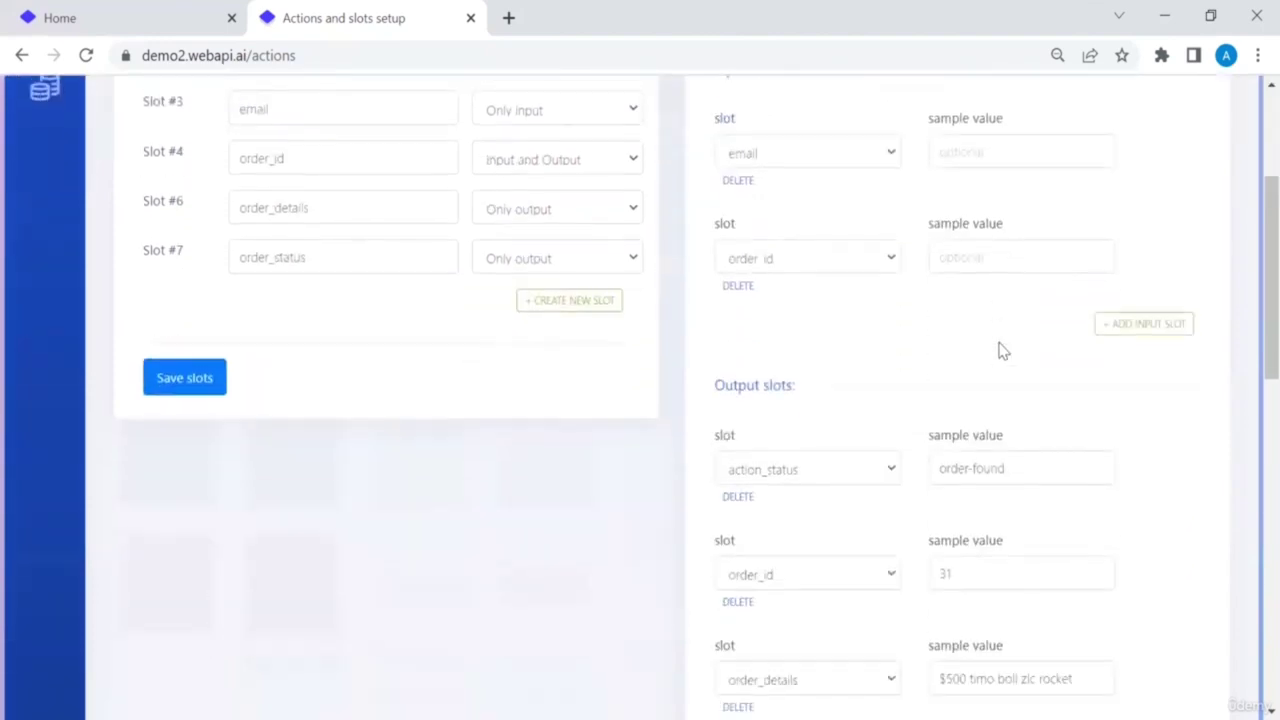
left_click_drag(1026, 300, 829, 354)
key("BackSpace")
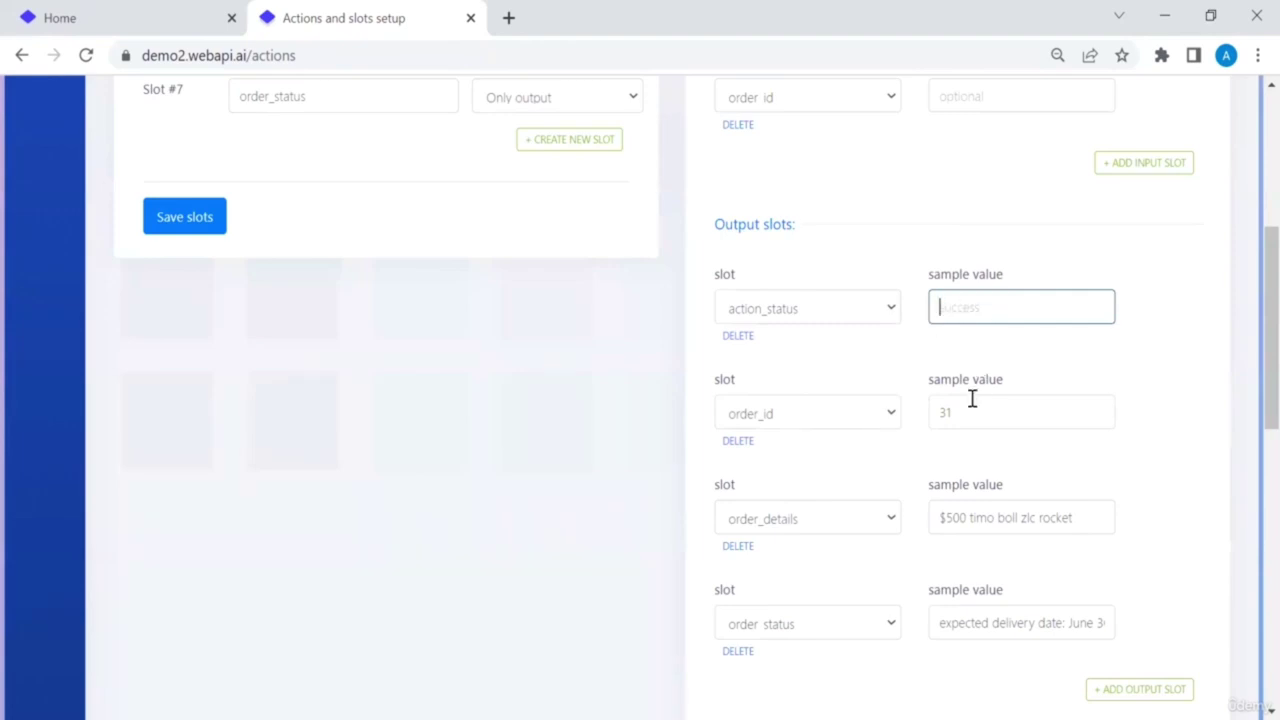
left_click_drag(968, 410, 800, 414)
key("BackSpace")
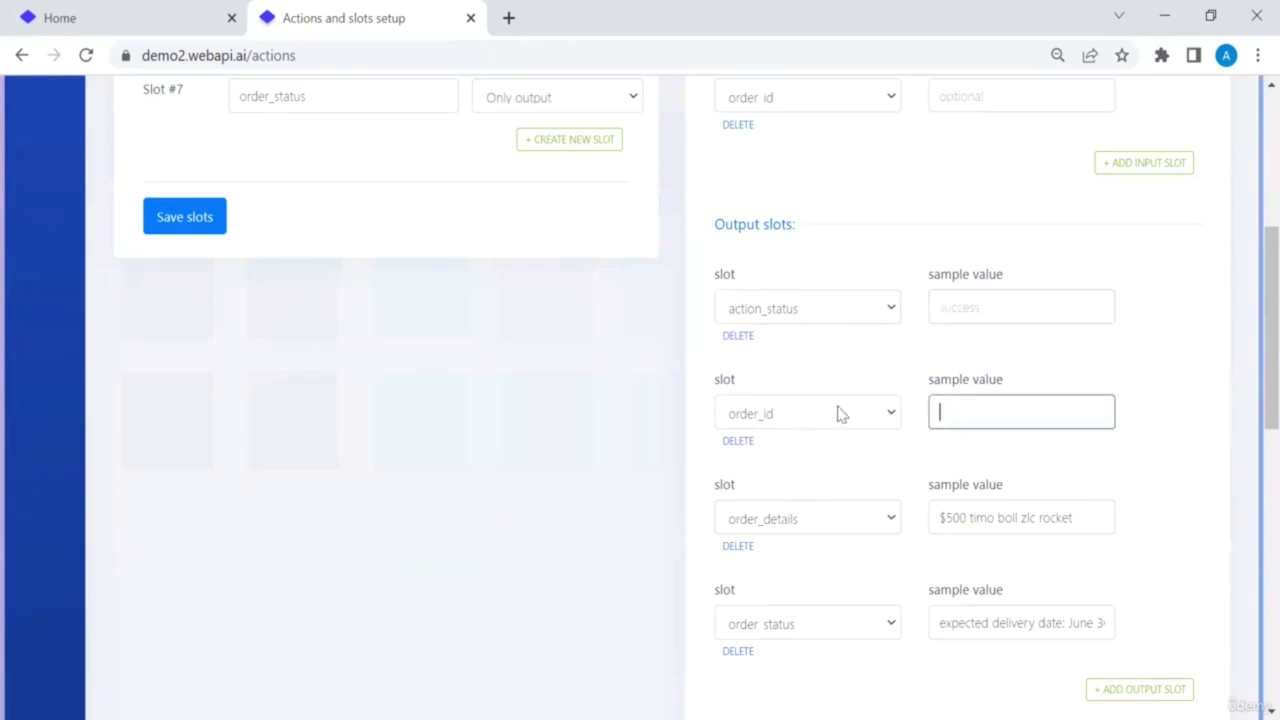
scroll(1063, 460, "down", 2)
left_click_drag(1086, 331, 806, 371)
key("BackSpace")
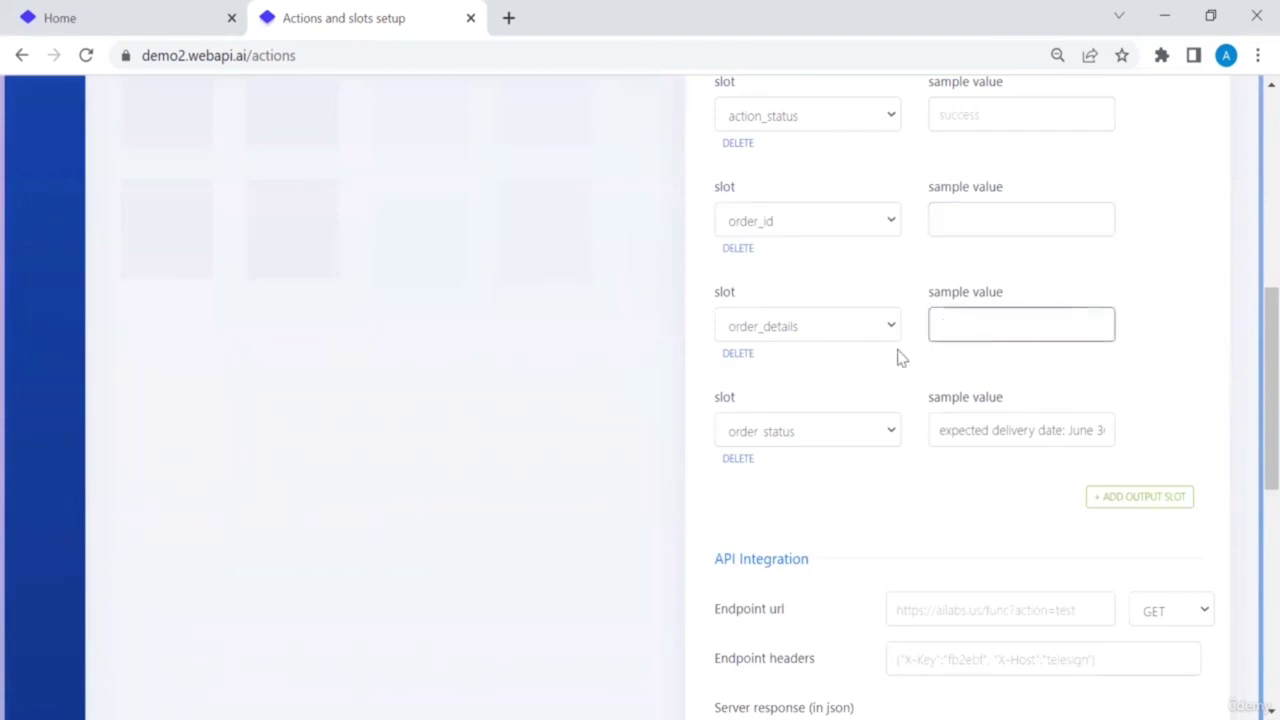
triple_click(1080, 434)
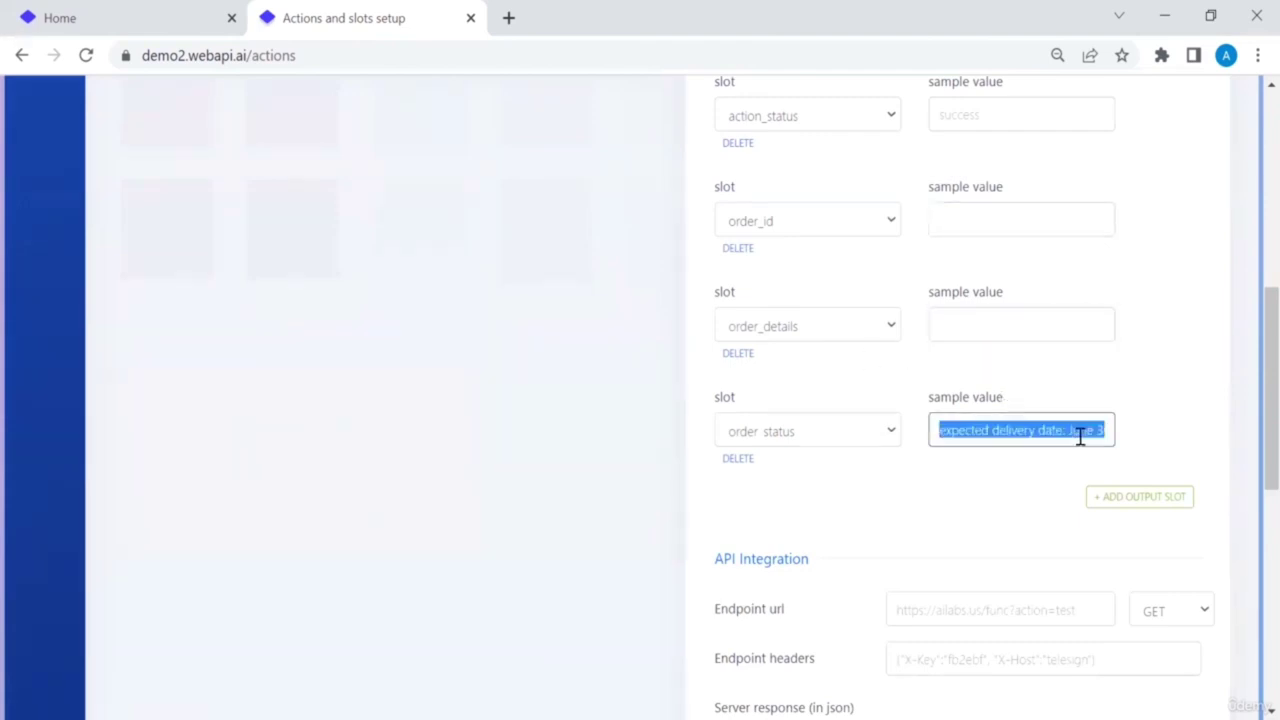
key("BackSpace")
Paste the demo2 check-order endpoint URL, test it returning order-found, and save the action.
scroll(1157, 409, "down", 1)
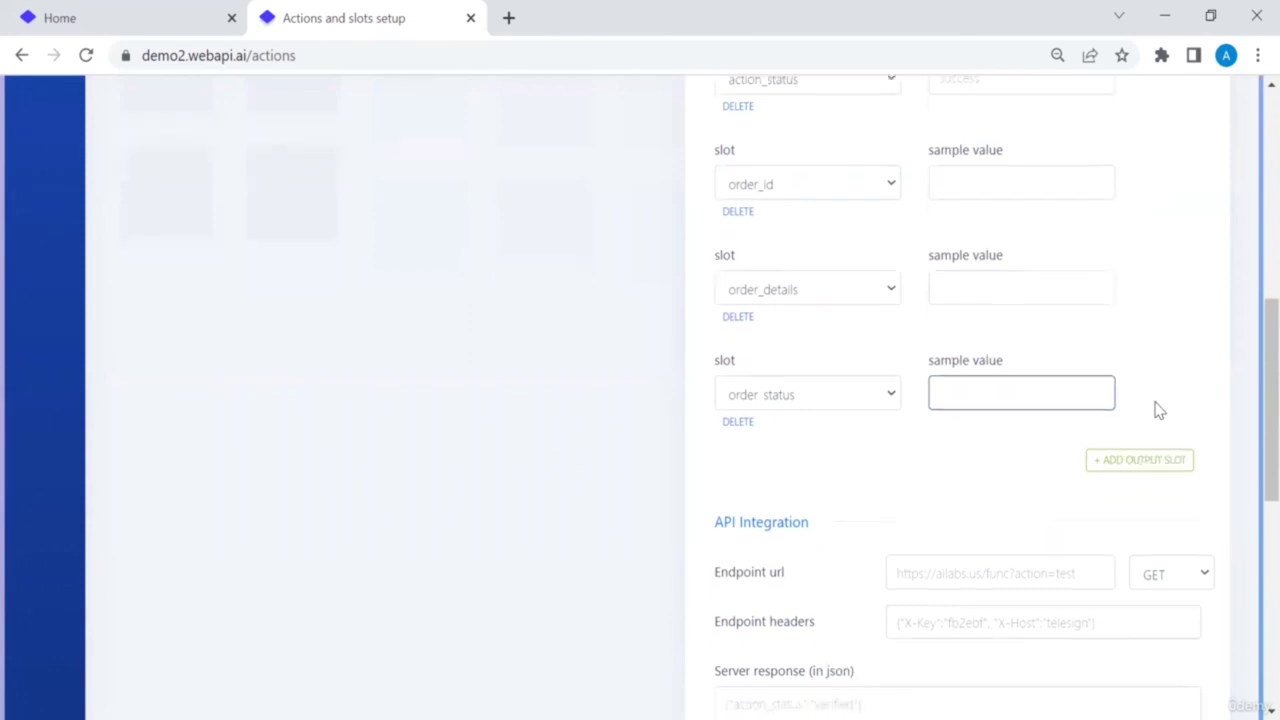
scroll(1157, 409, "down", 3)
left_click(1050, 440)
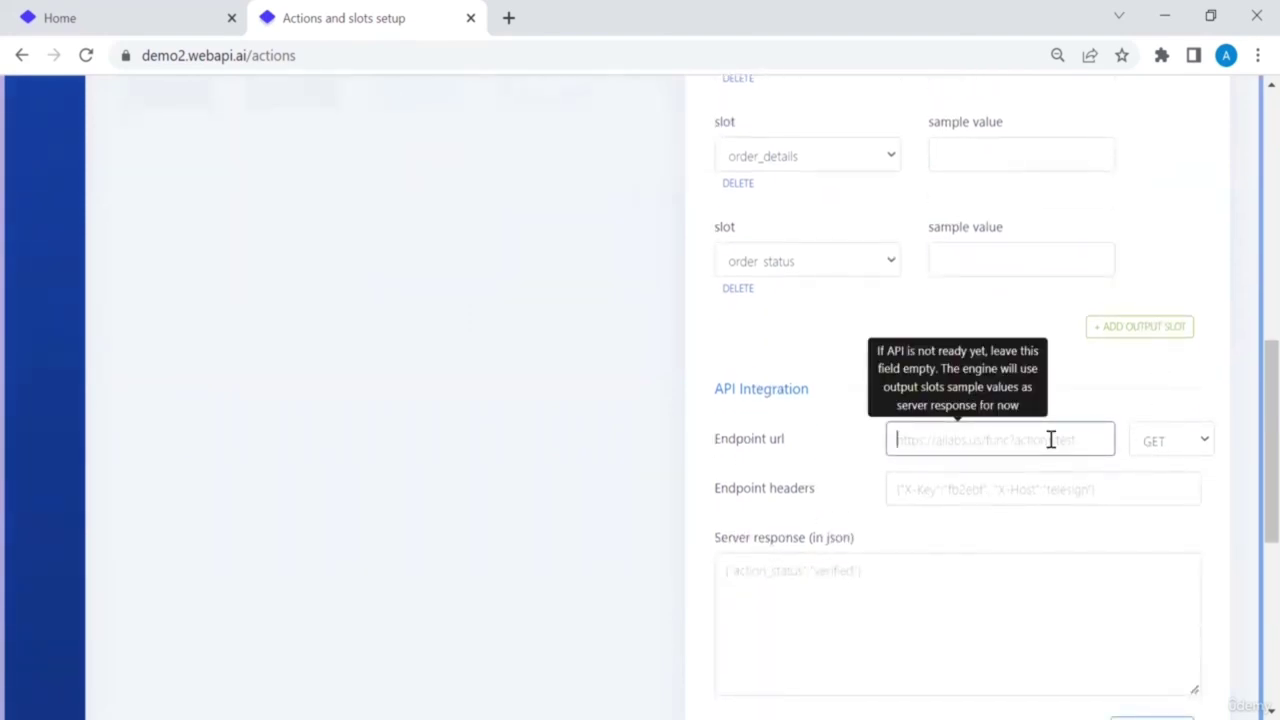
type("https://demo2.webapi.ai/api/check-order")
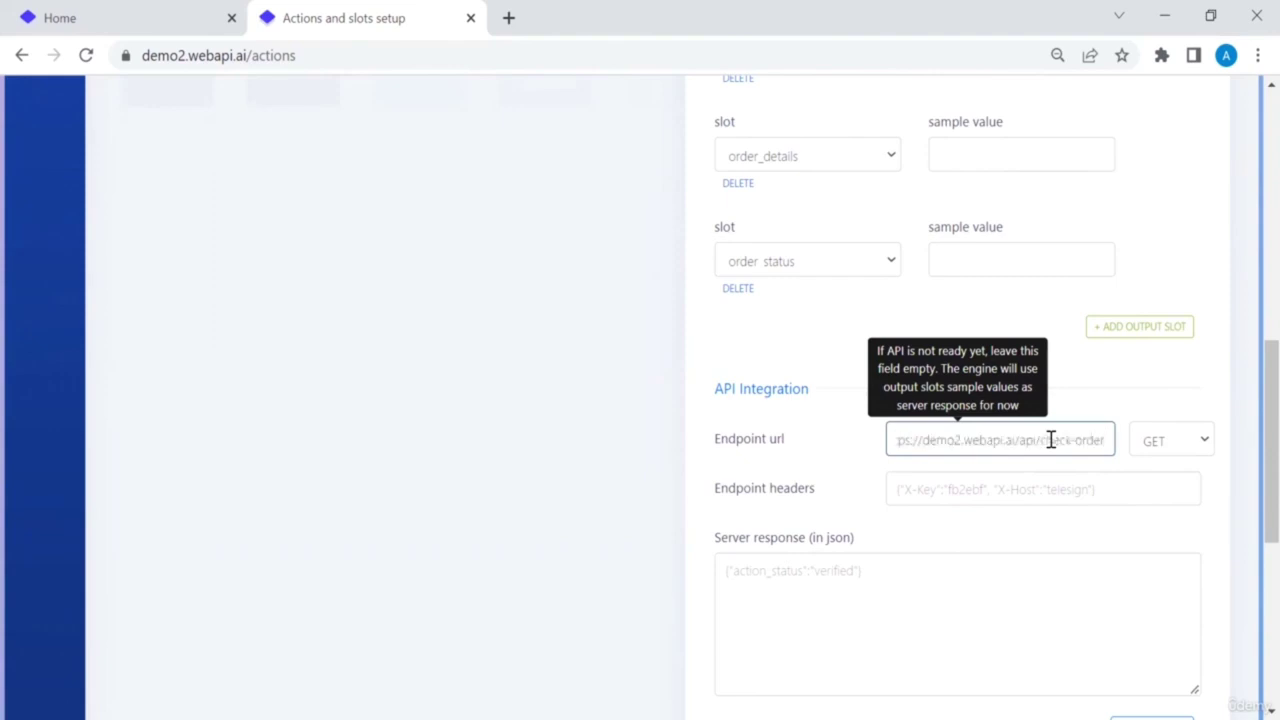
scroll(1175, 372, "down", 2)
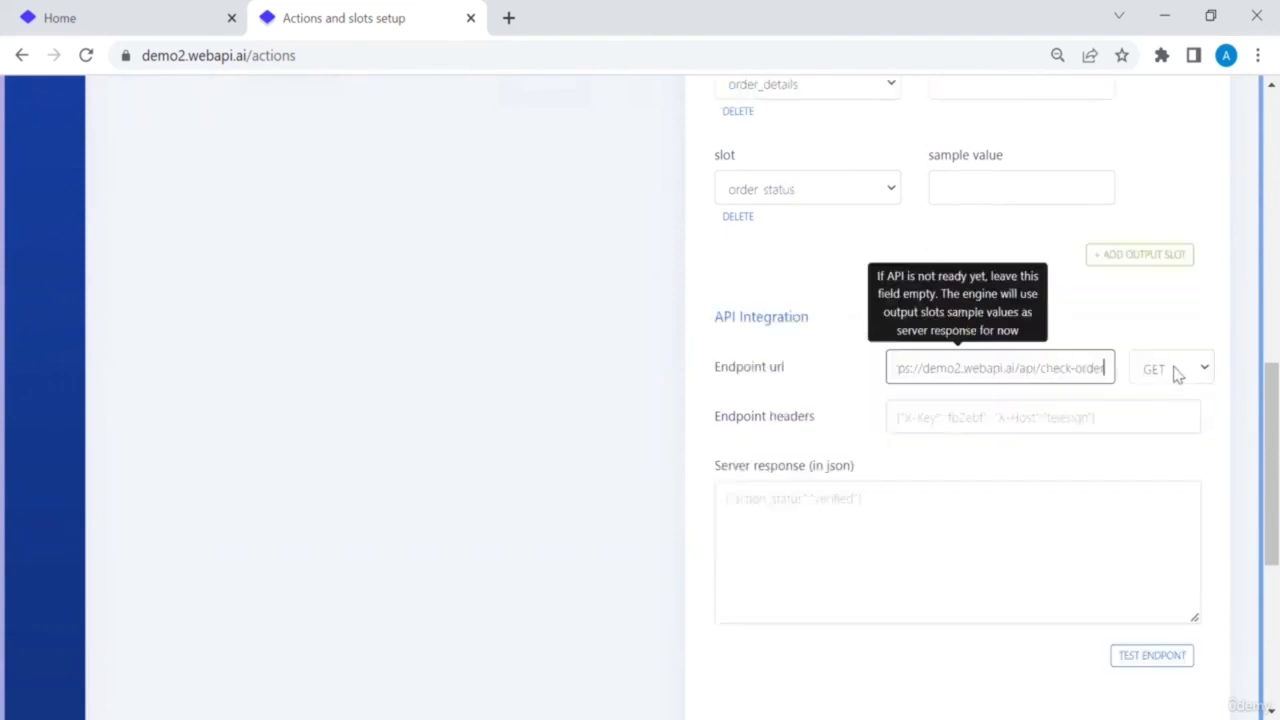
scroll(1176, 372, "down", 2)
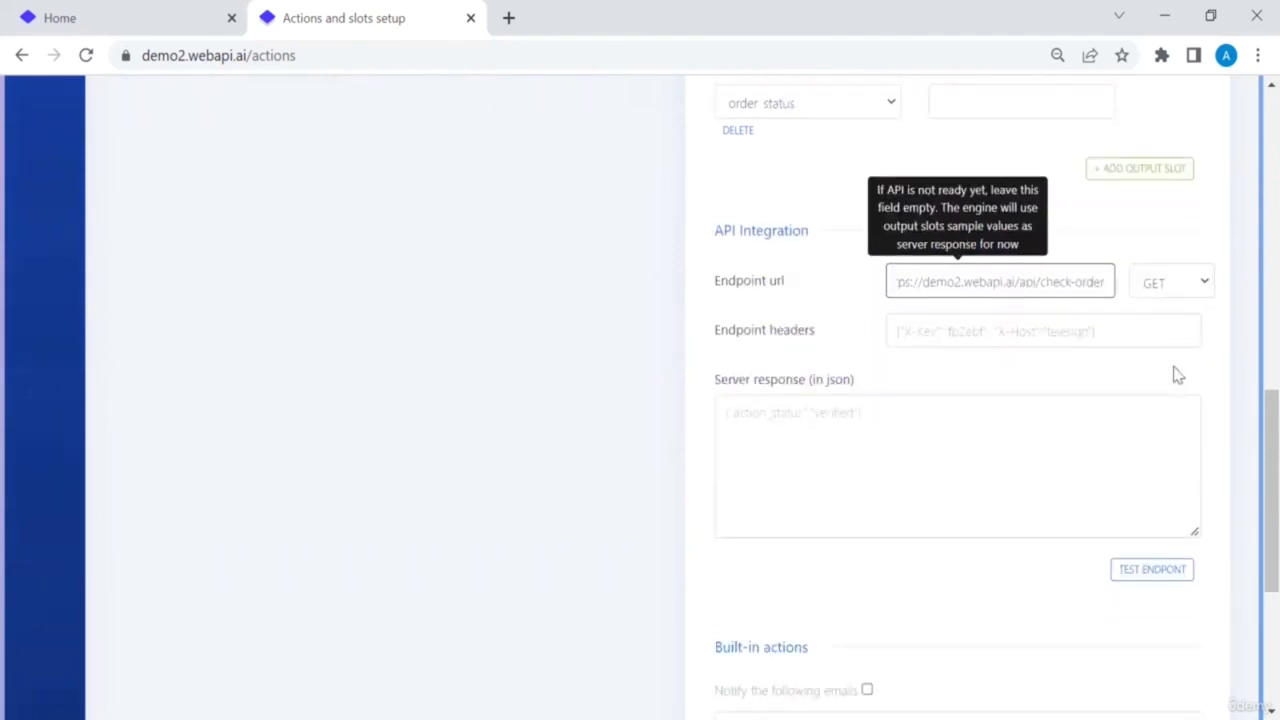
left_click(1147, 577)
scroll(1025, 585, "down", 4)
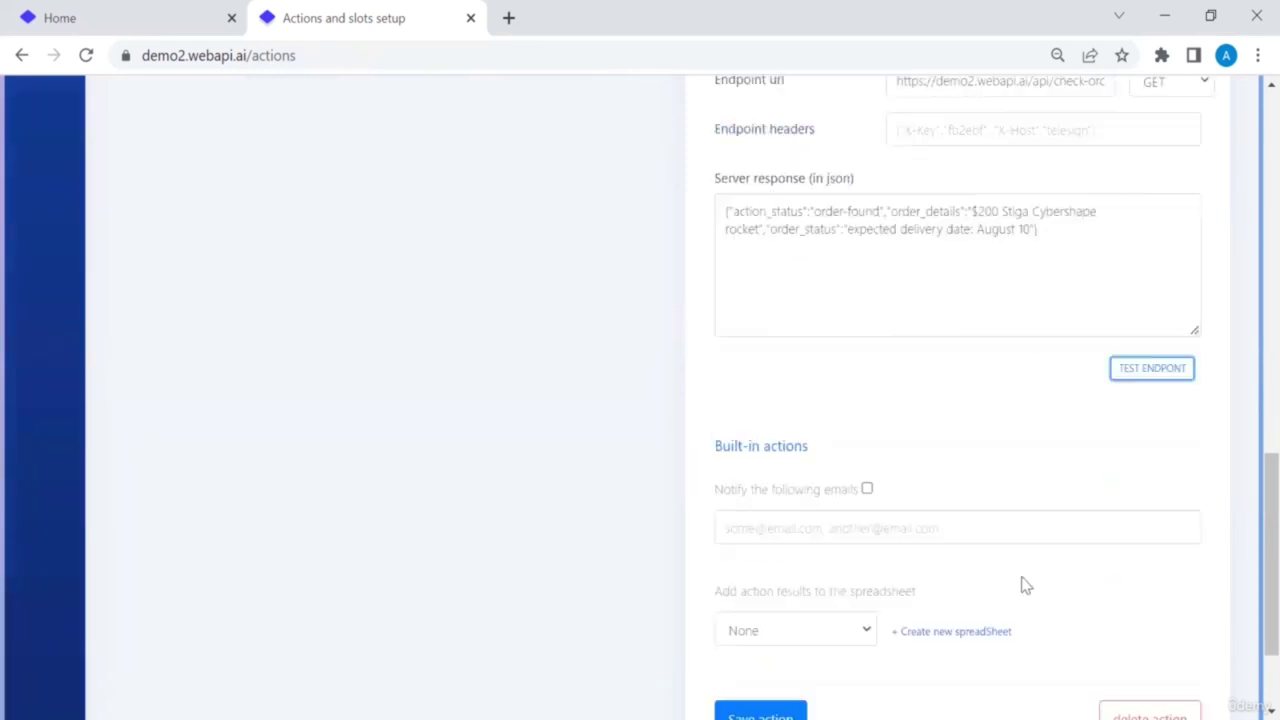
left_click(783, 572)
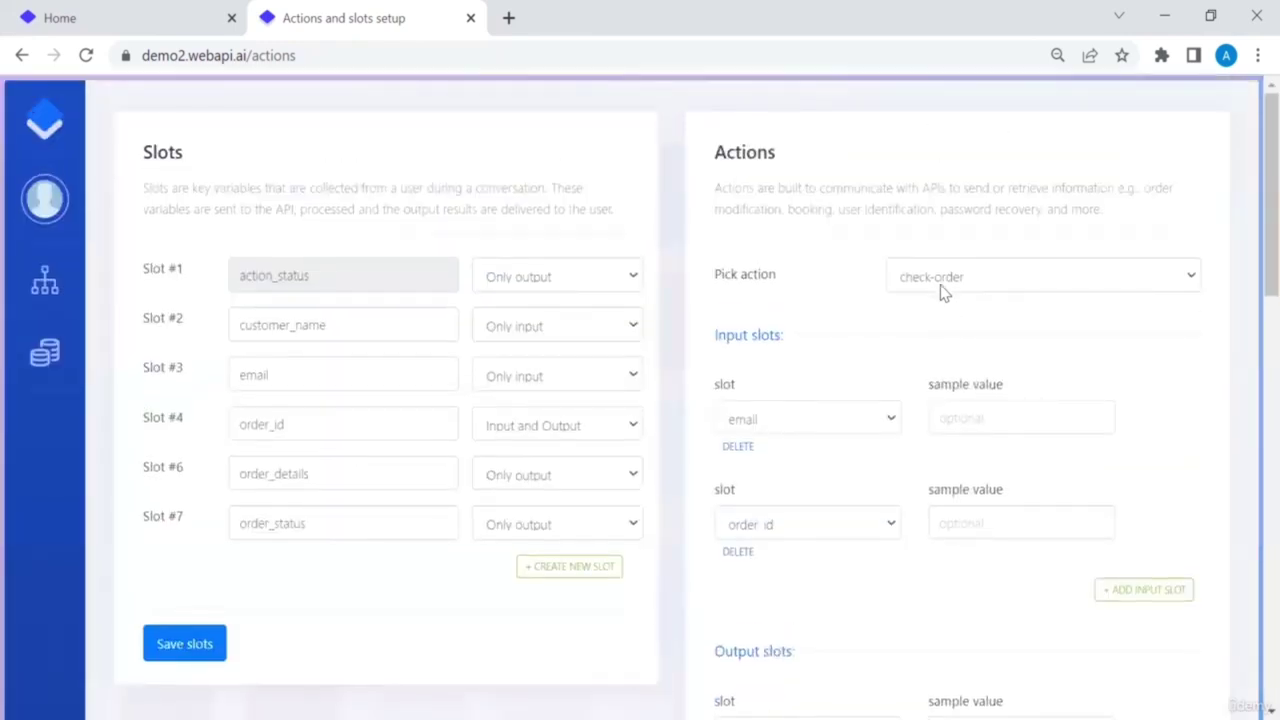
Switch to the cancel-order action and paste its demo2 endpoint URL.
left_click(940, 288)
left_click(935, 341)
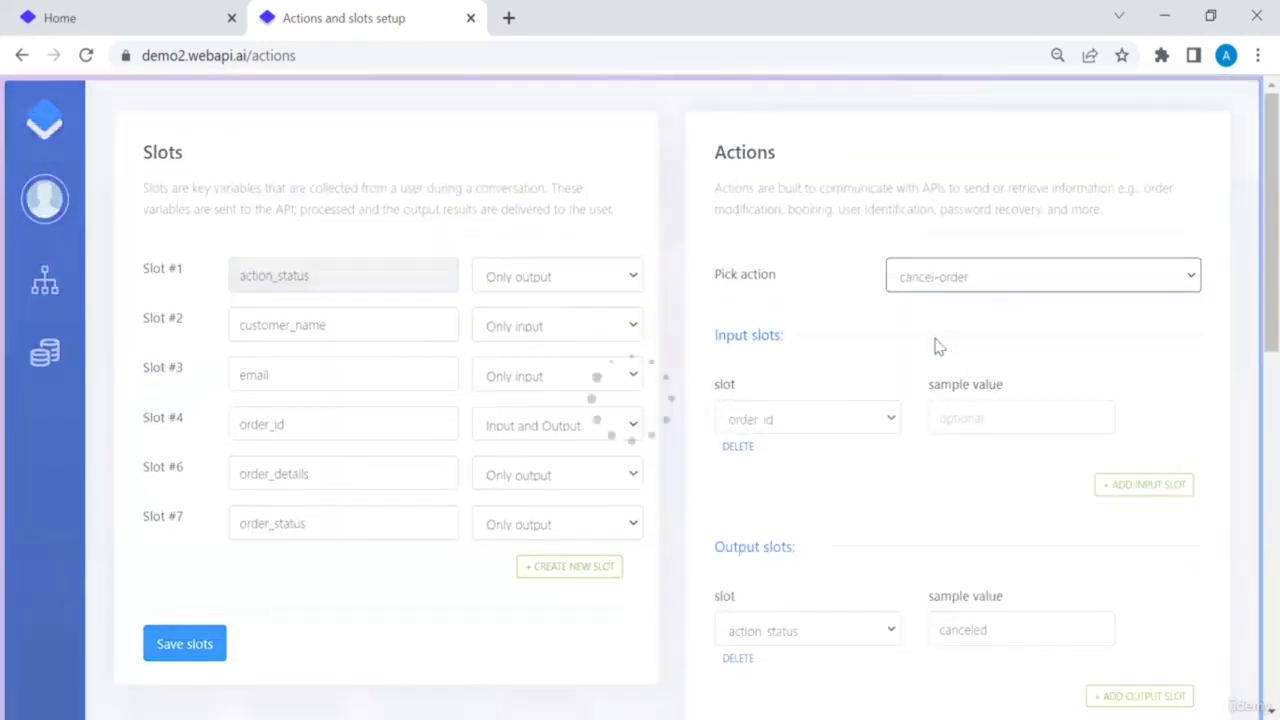
scroll(938, 345, "down", 3)
scroll(938, 346, "down", 3)
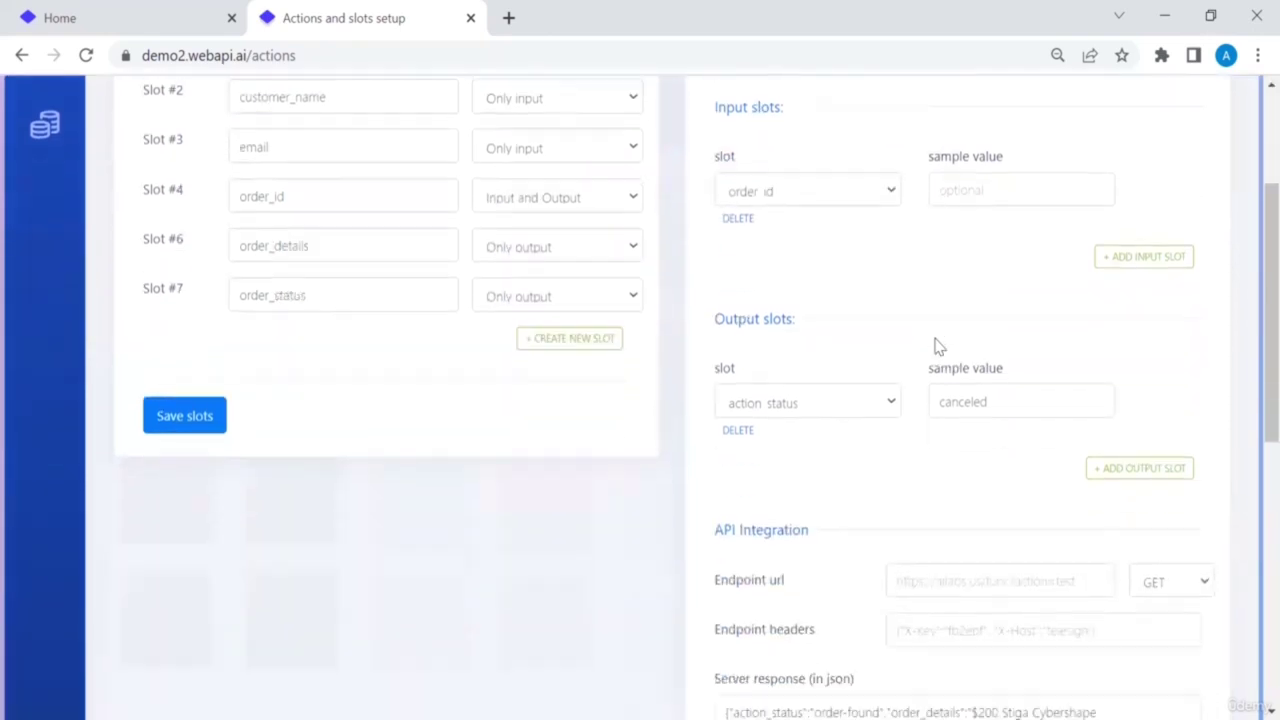
scroll(938, 346, "down", 1)
left_click(934, 346)
type("https://demo2.webapi.ai/api/check-order")
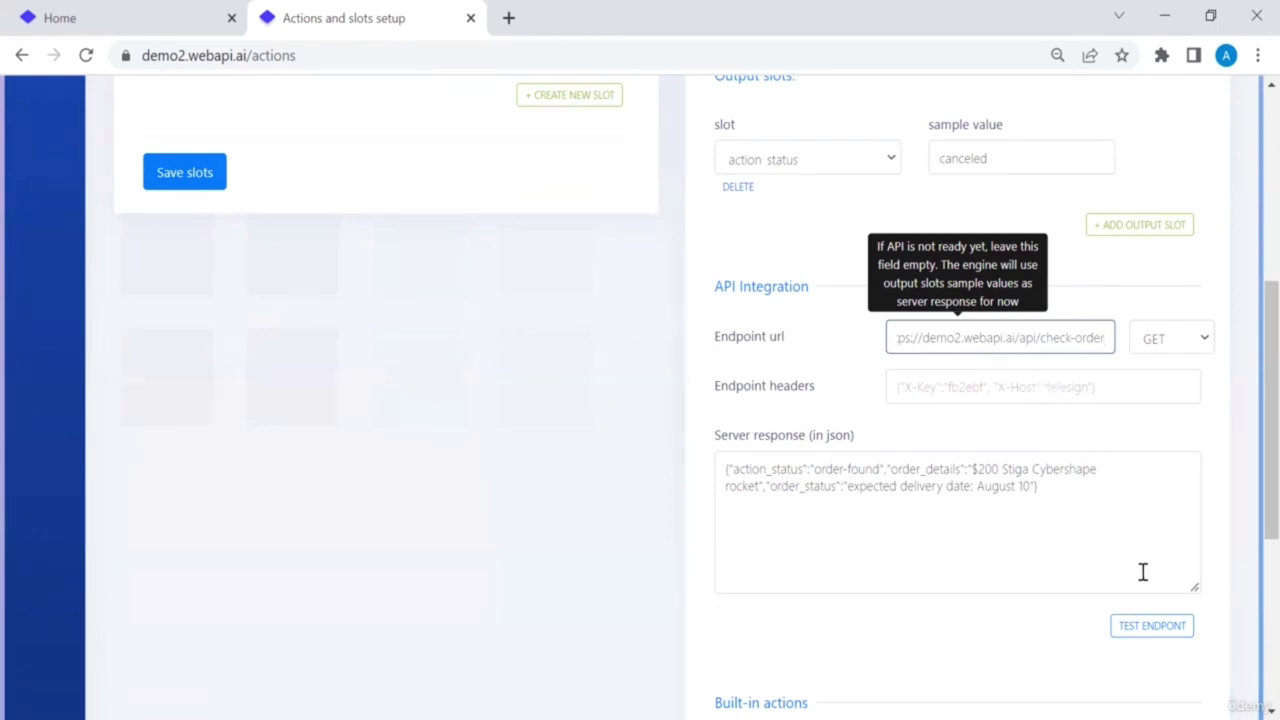
Test the cancel-order endpoint for an order-found response and save the action.
left_click(1137, 630)
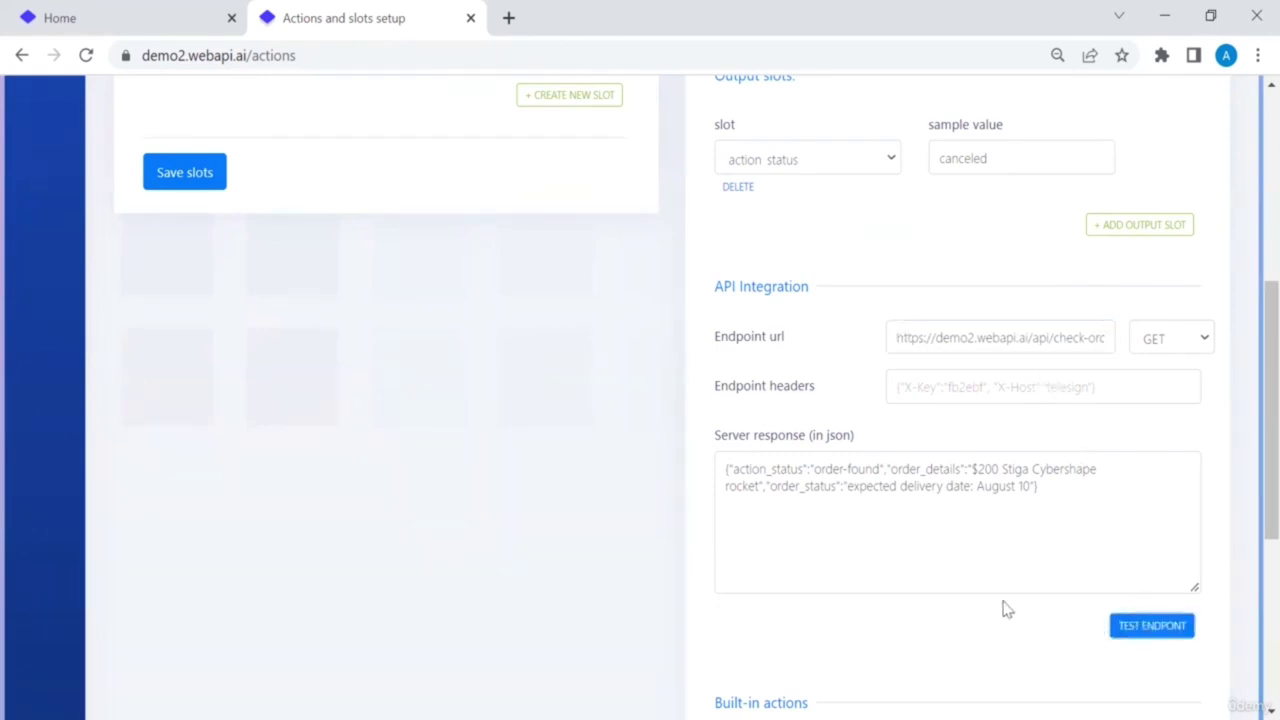
scroll(975, 618, "down", 3)
scroll(971, 616, "down", 1)
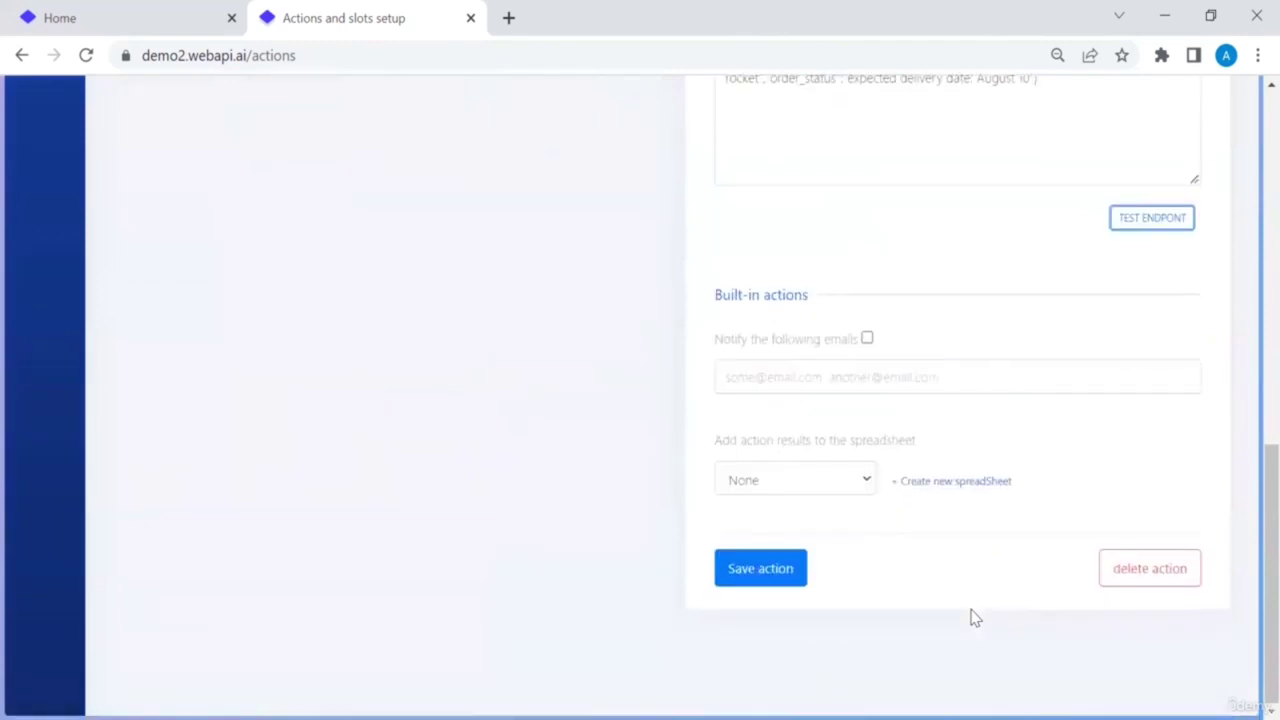
left_click(750, 575)
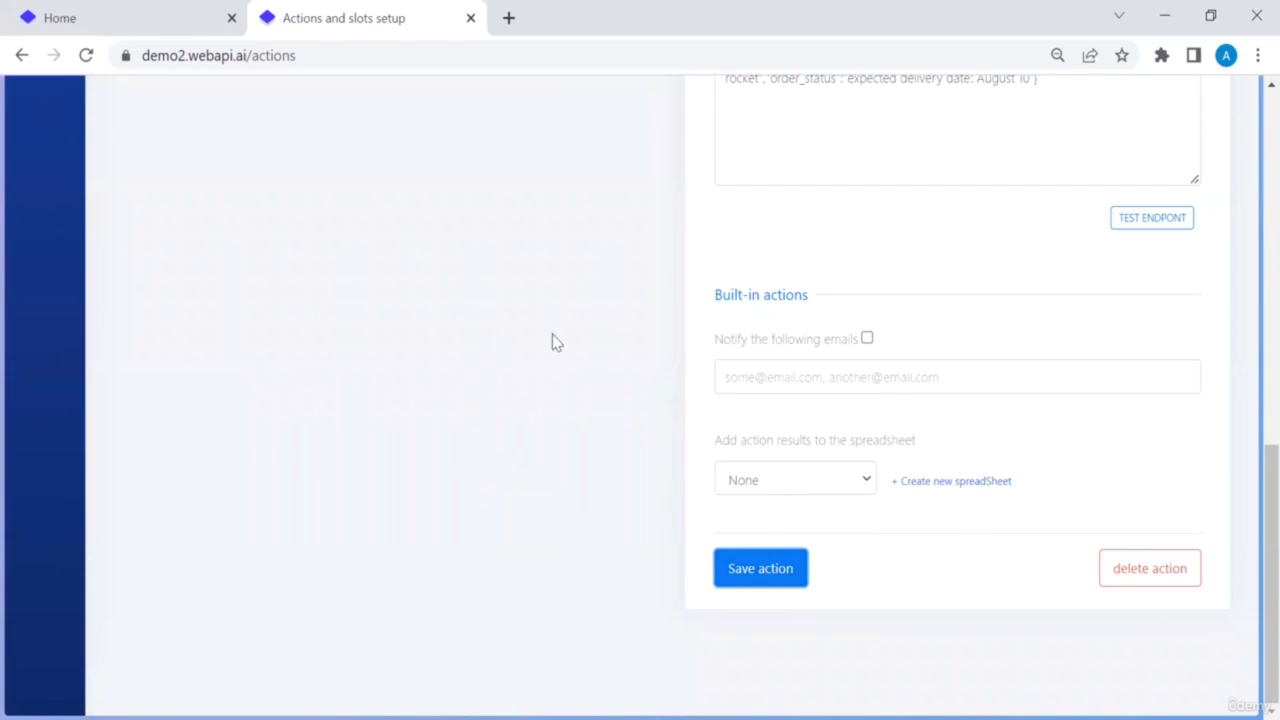
scroll(552, 343, "up", 15)
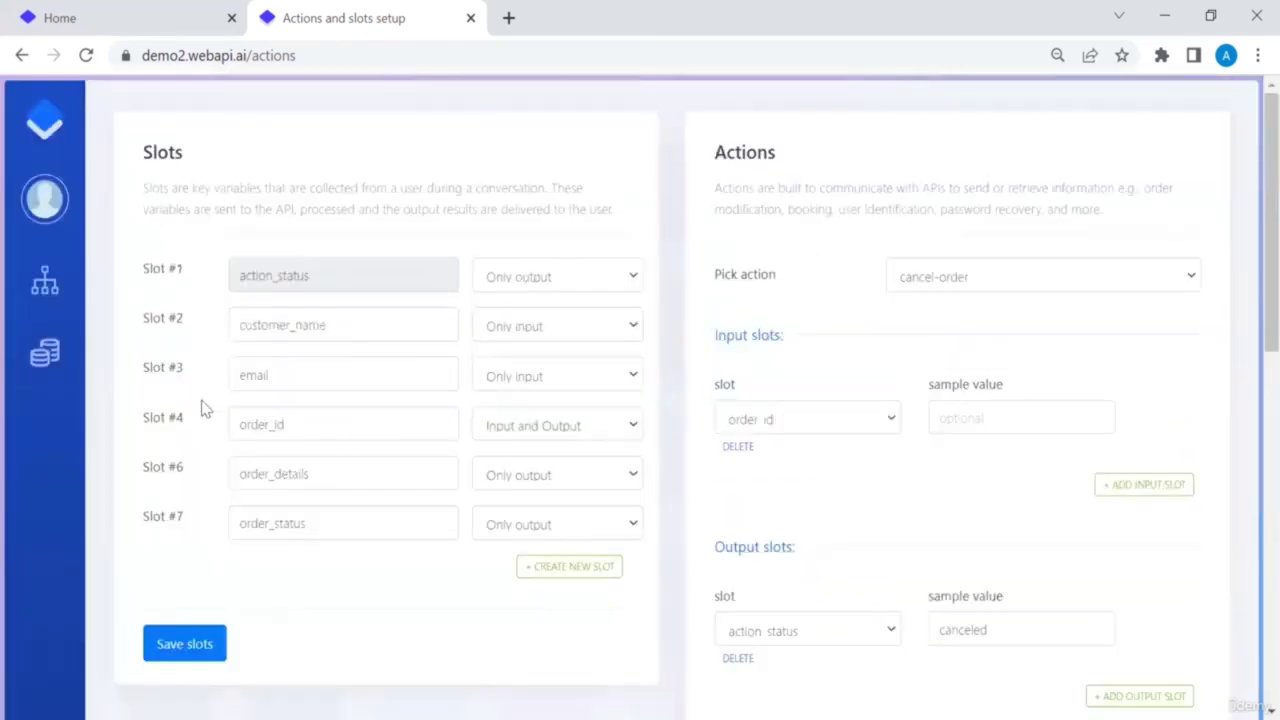
mouse_move(76, 281)
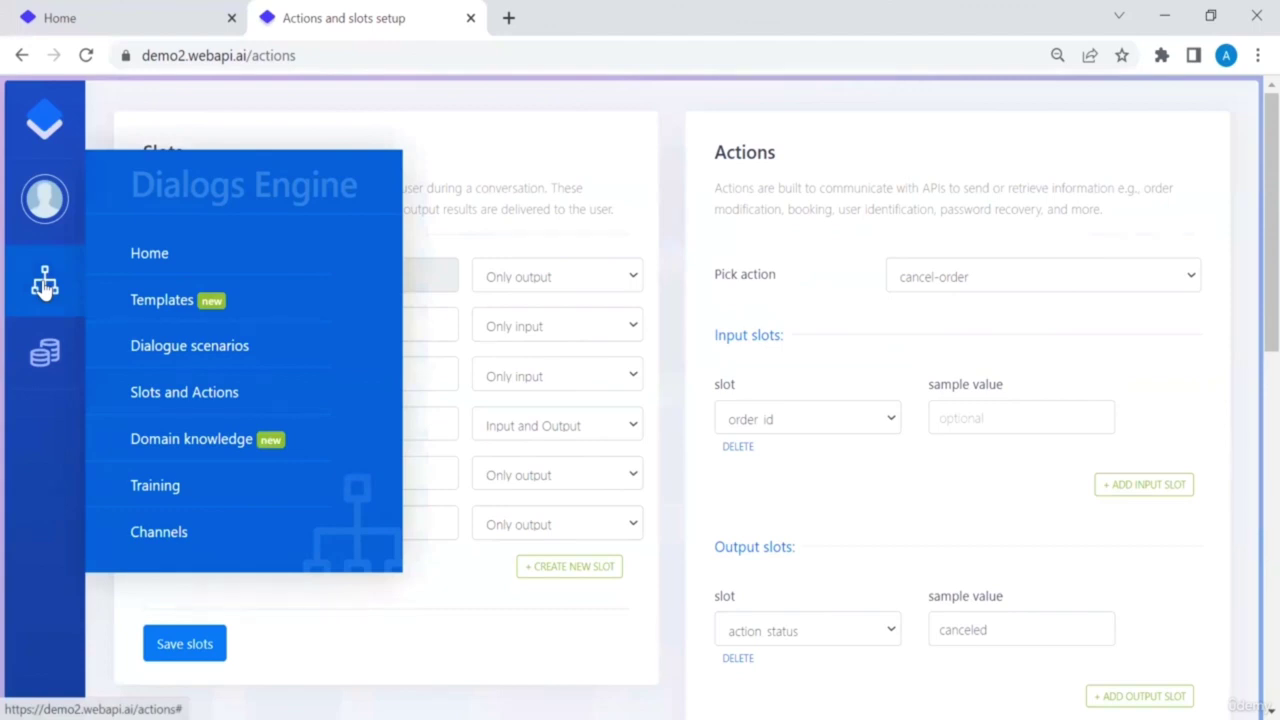
Read the Domain knowledge instructions, then close that tab to return to Welcome.
left_click(211, 436)
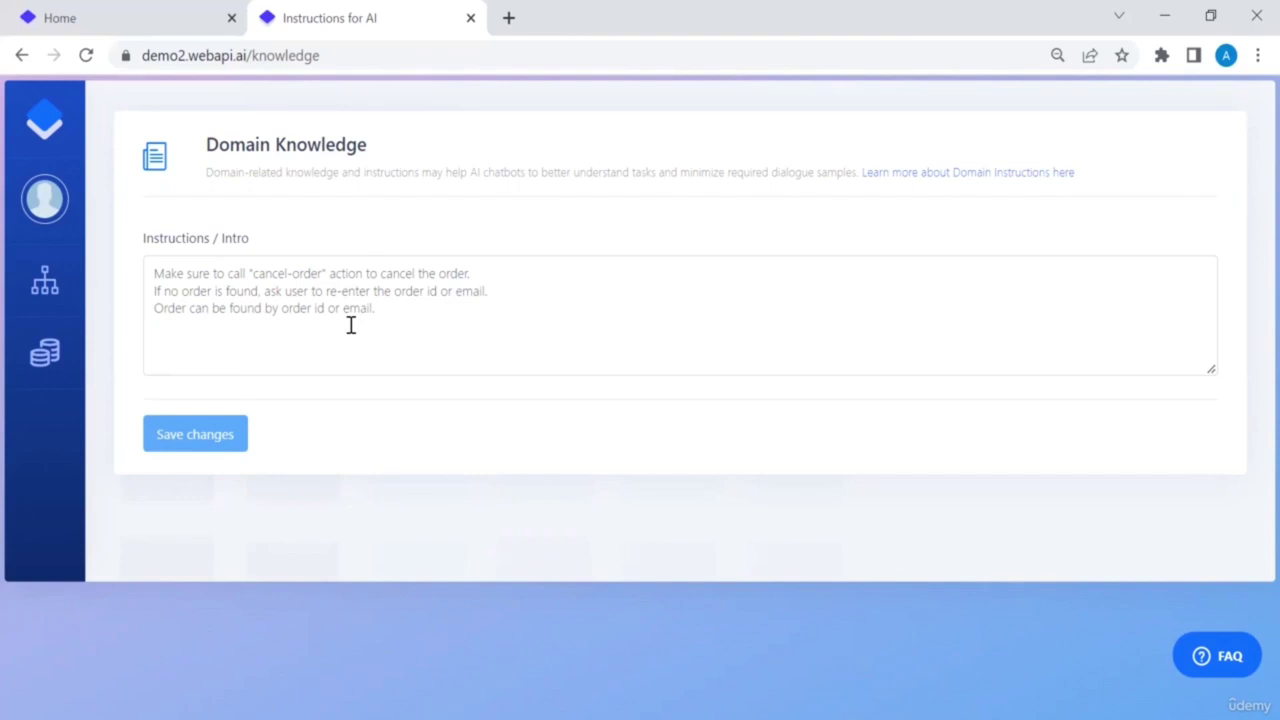
left_click(369, 292)
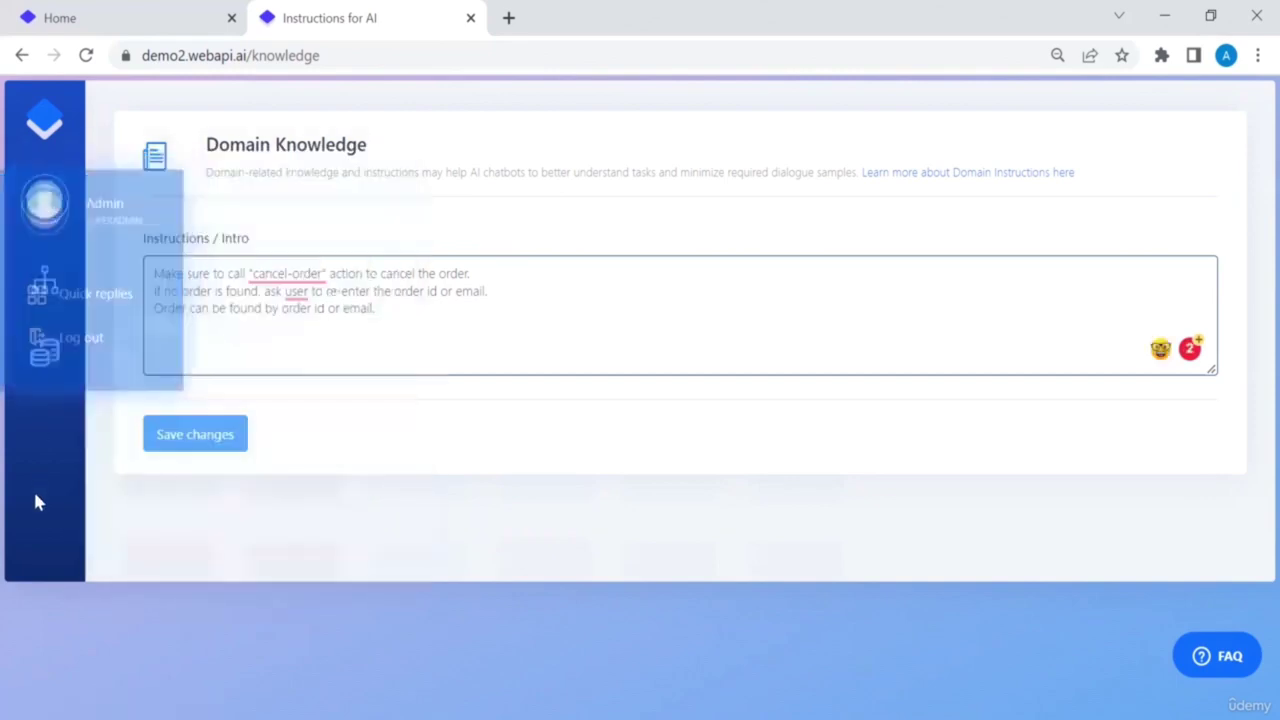
key("ctrl+w")
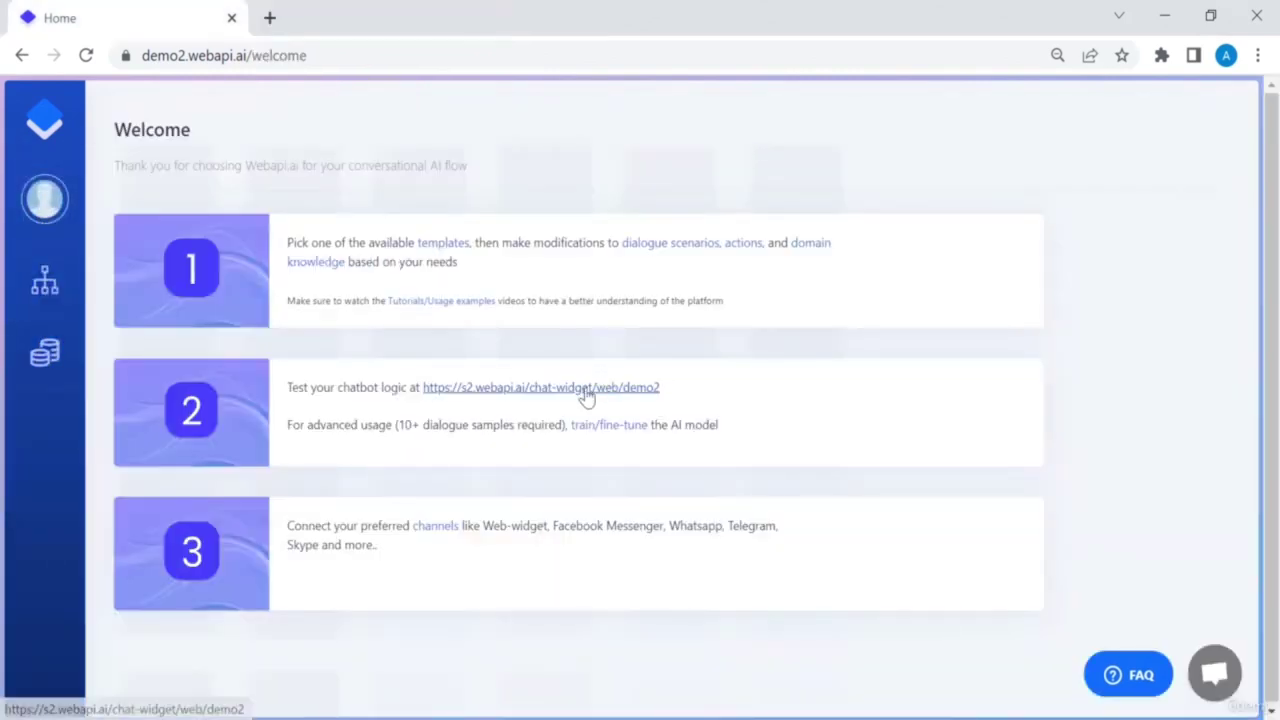
Open the chat widget test page and send /start to the bot.
left_click(587, 393)
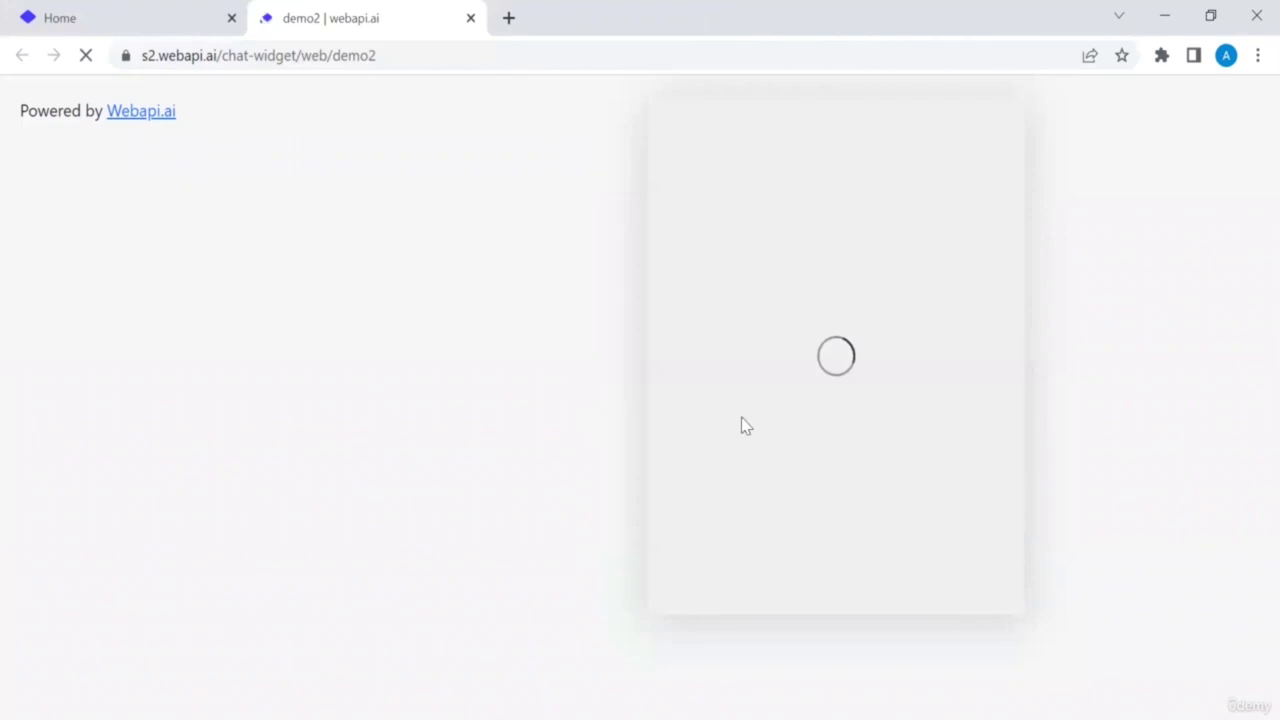
left_click(838, 598)
type("/start")
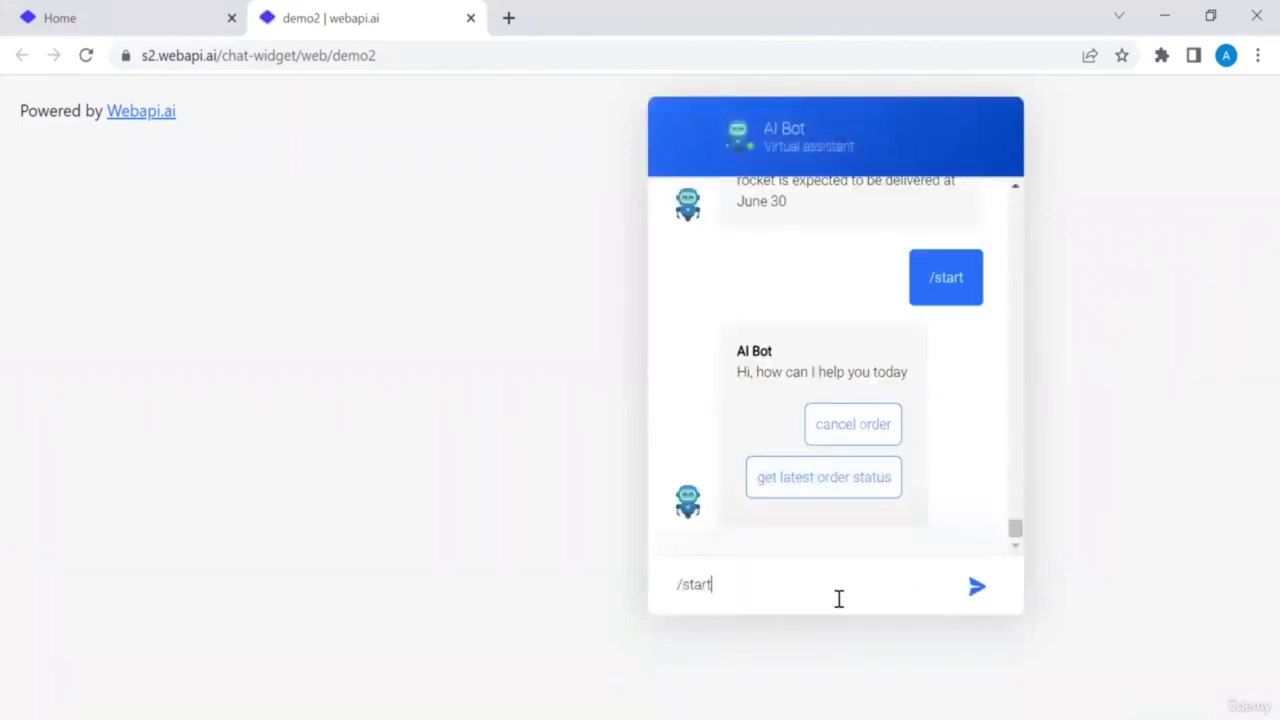
key("Return")
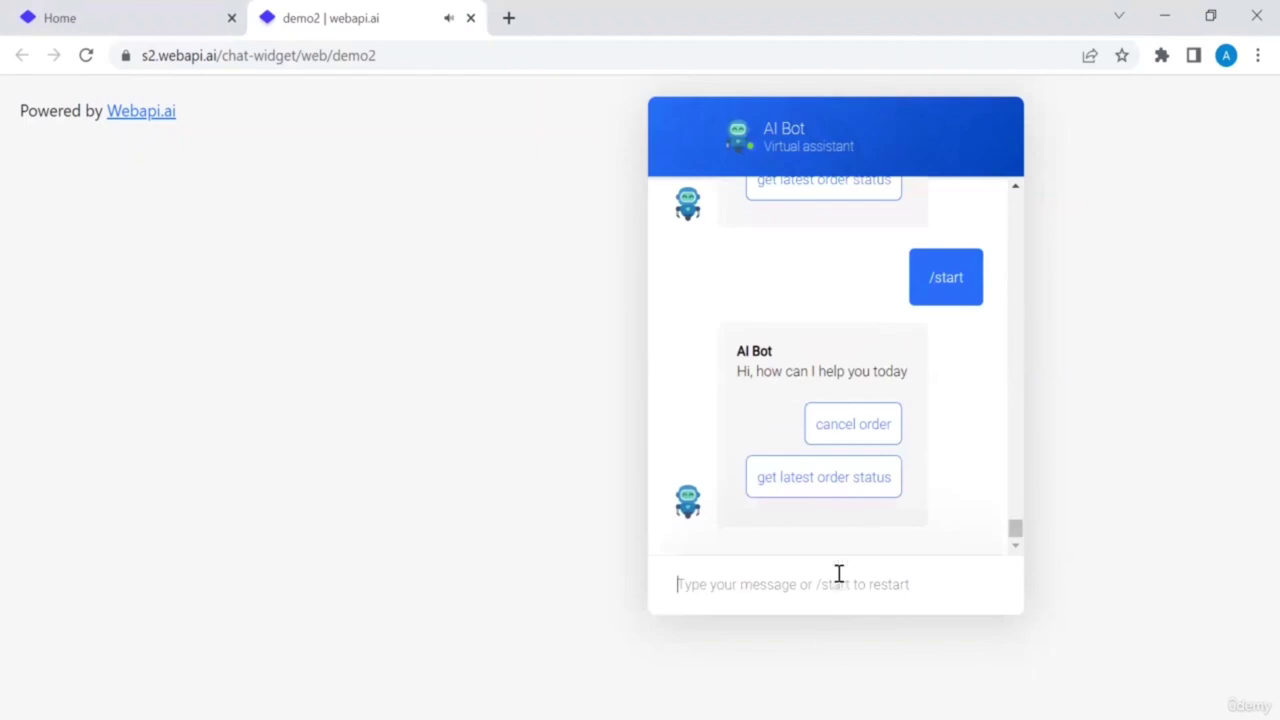
Look up the latest order status by the customer's email, then order 31, and restart with /start.
left_click(885, 478)
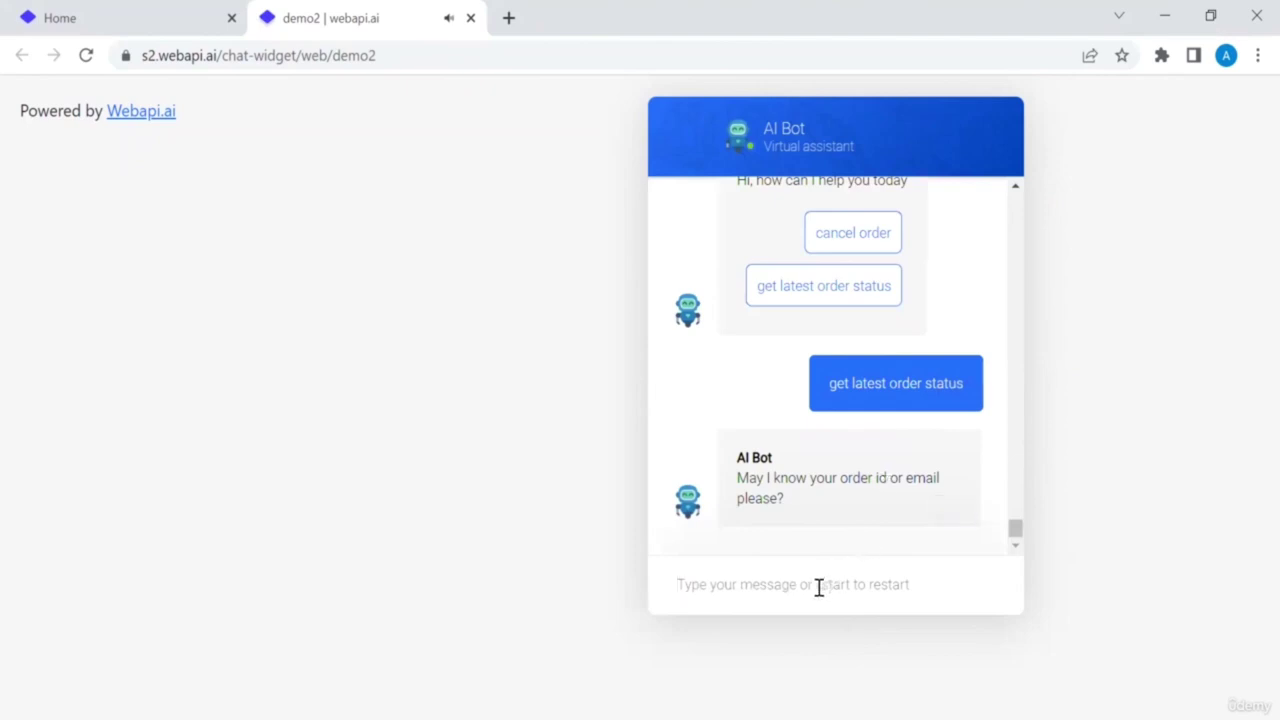
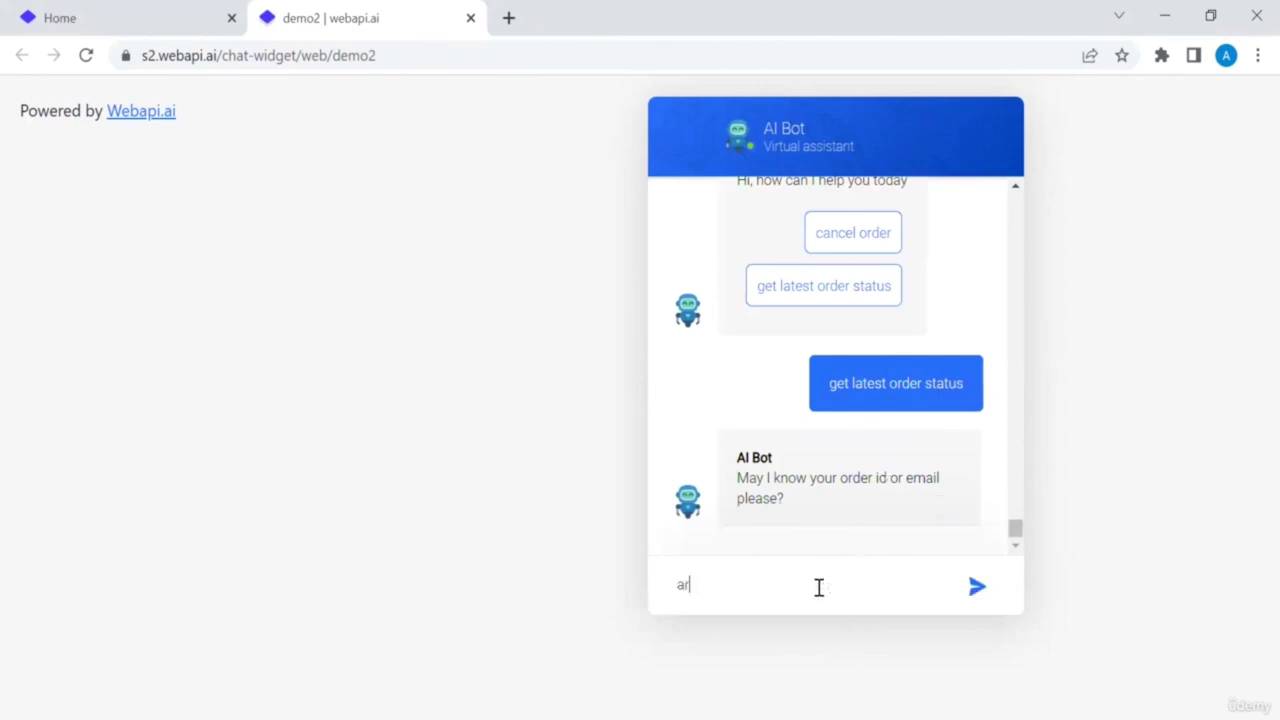
key("Return")
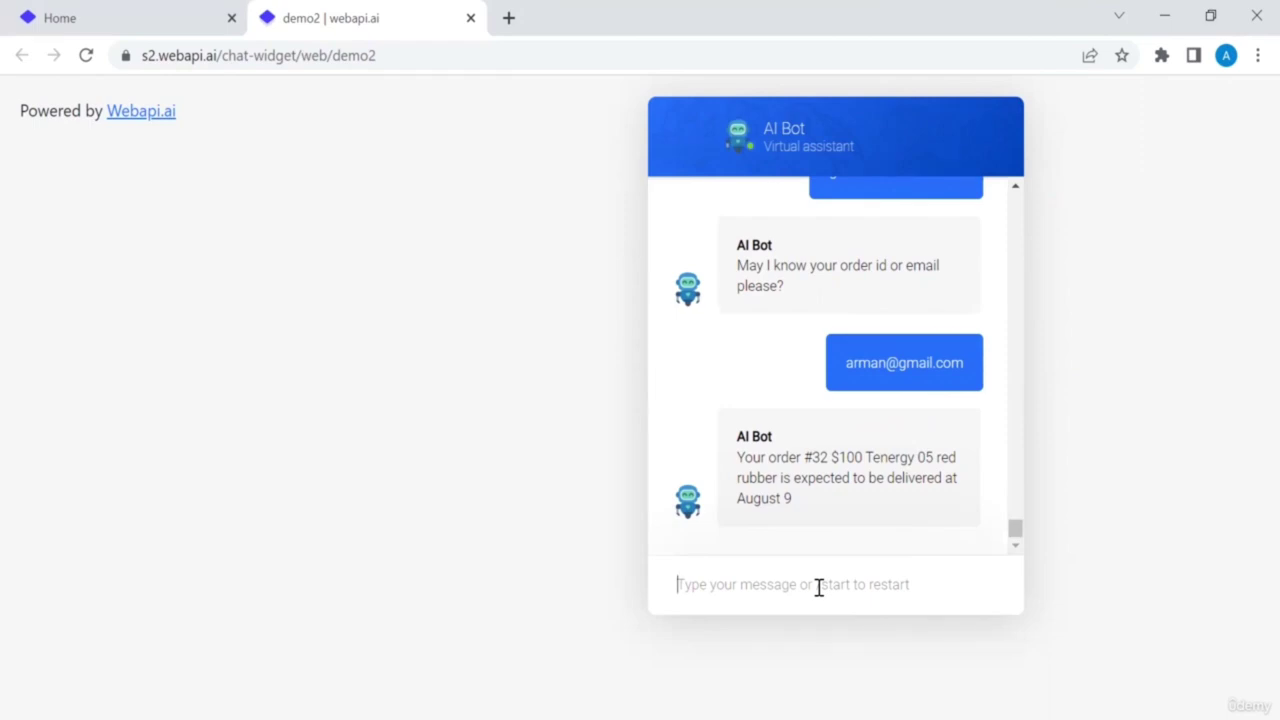
type("31")
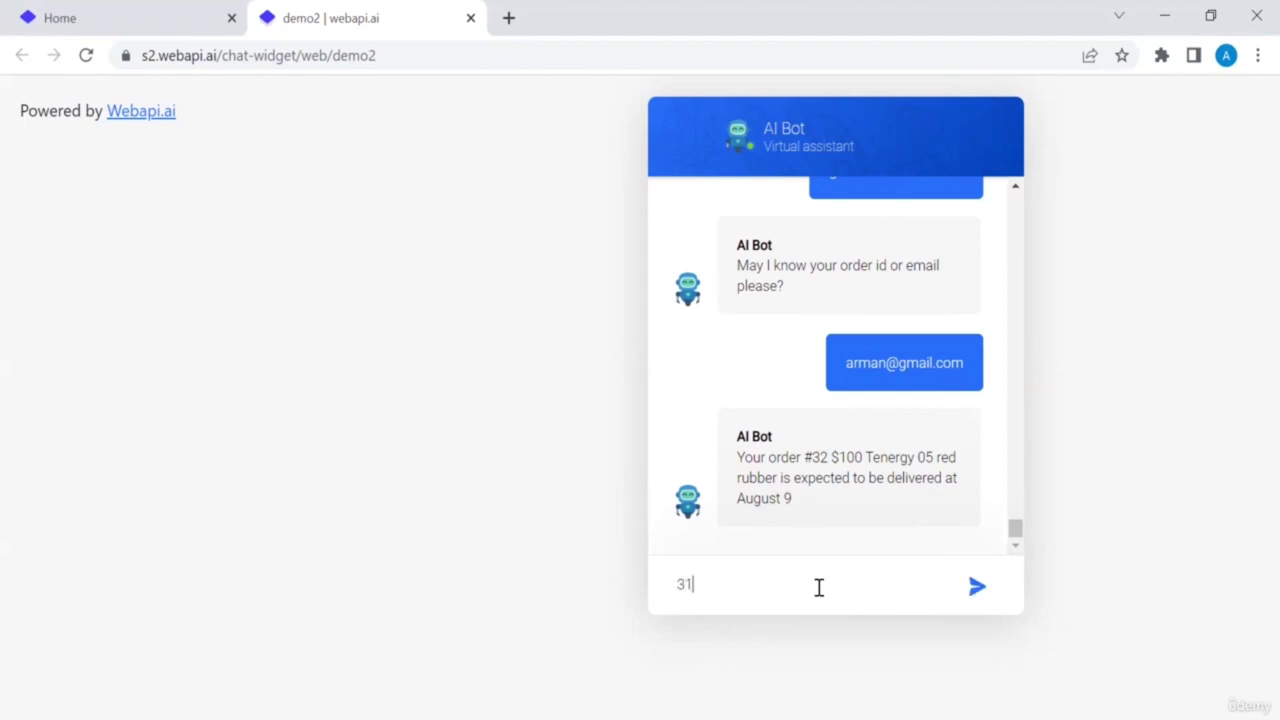
key("Return")
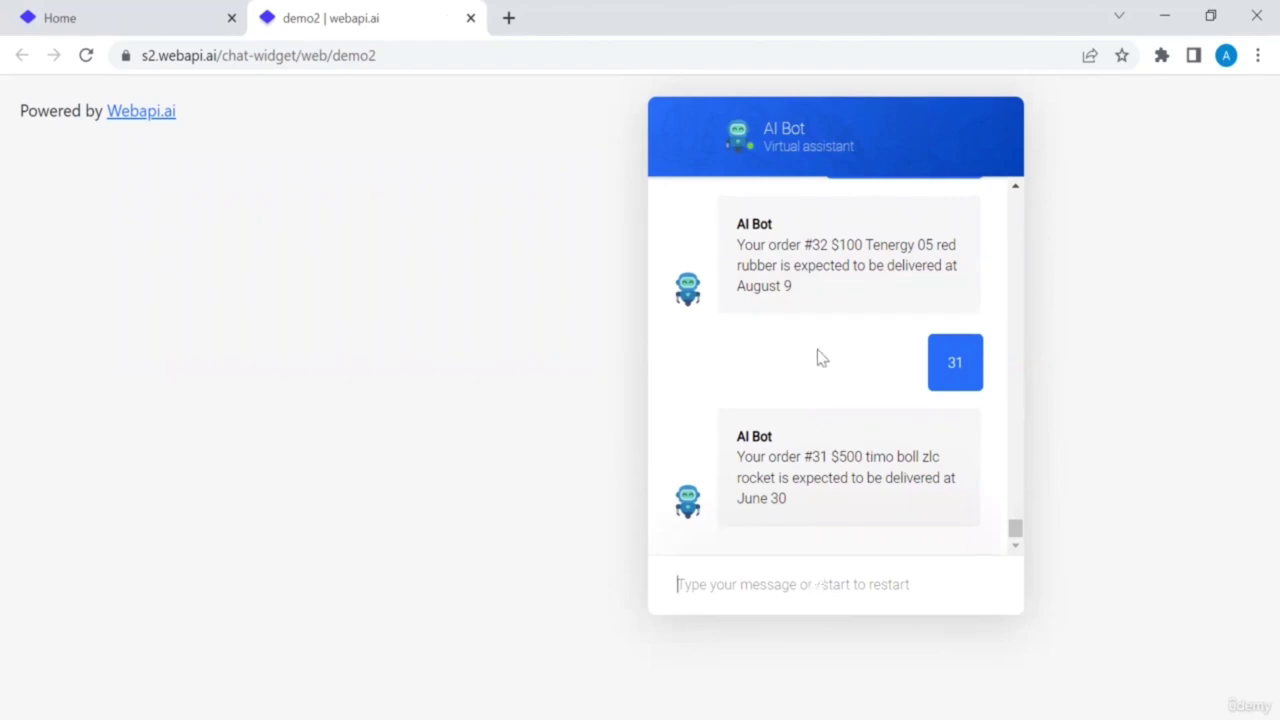
type("/")
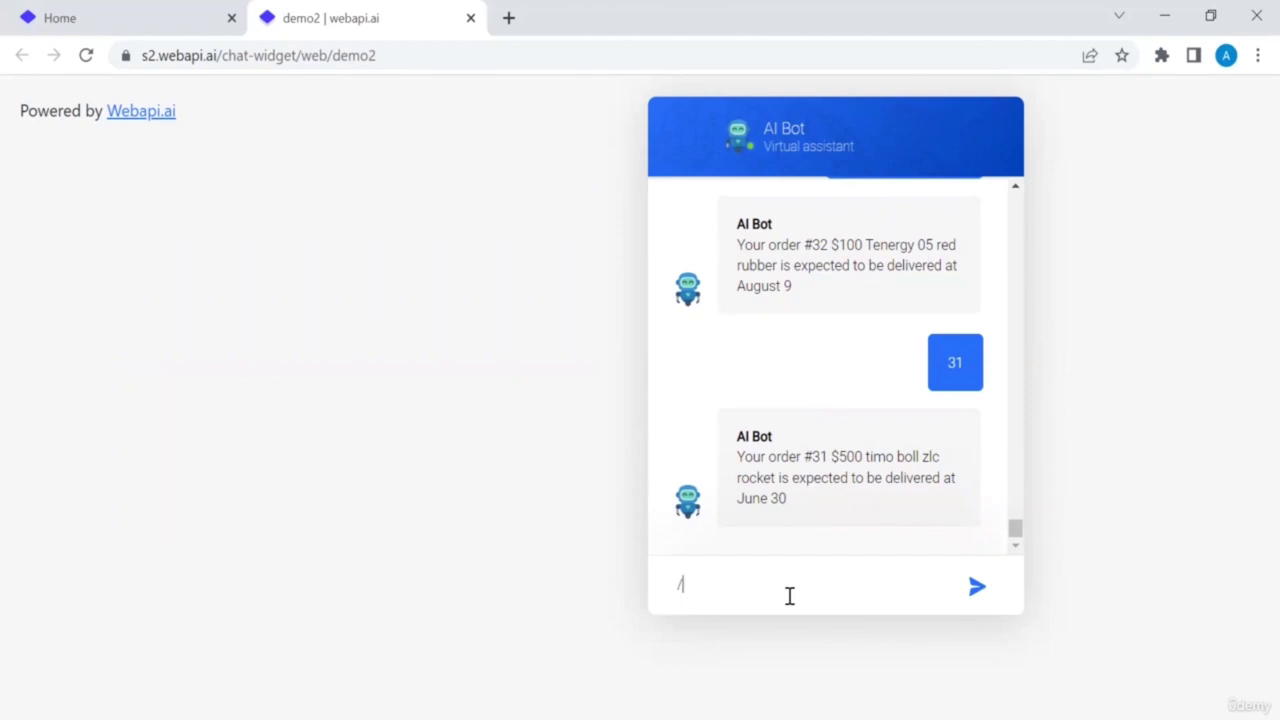
type("start")
key("Return")
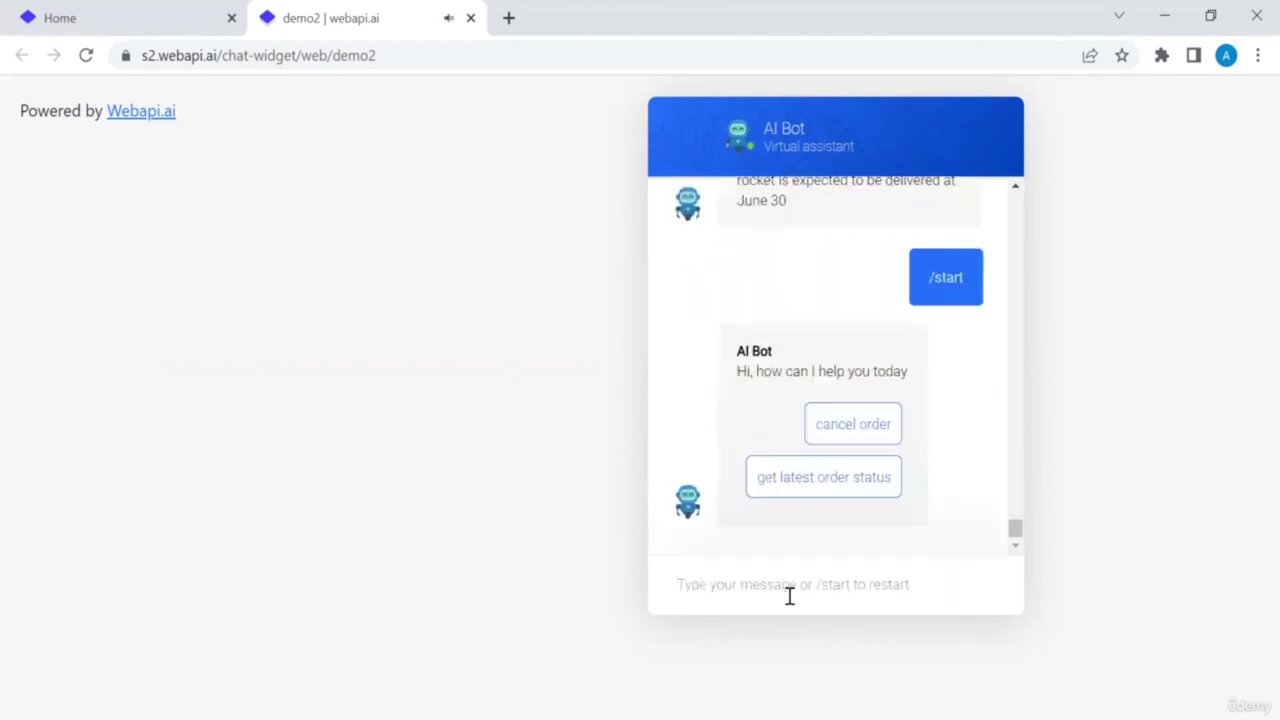
Choose cancel order, send the customer's email, and confirm cancelling order #32.
left_click(866, 428)
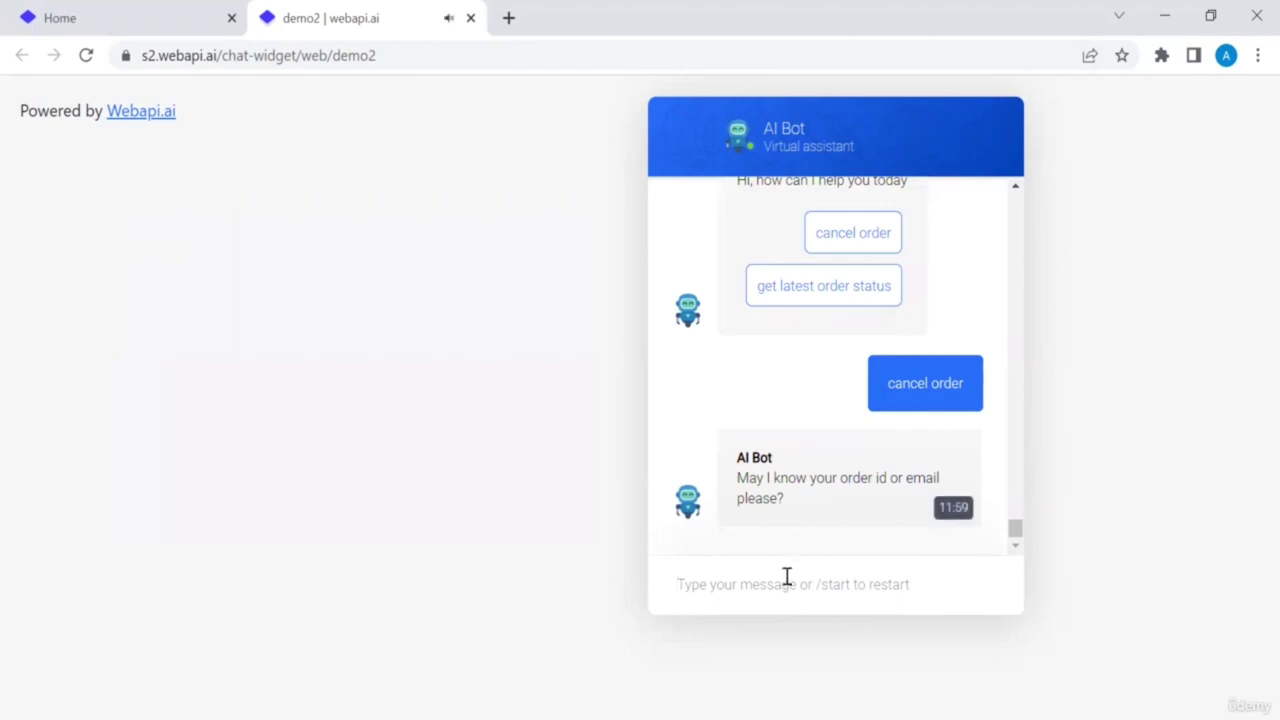
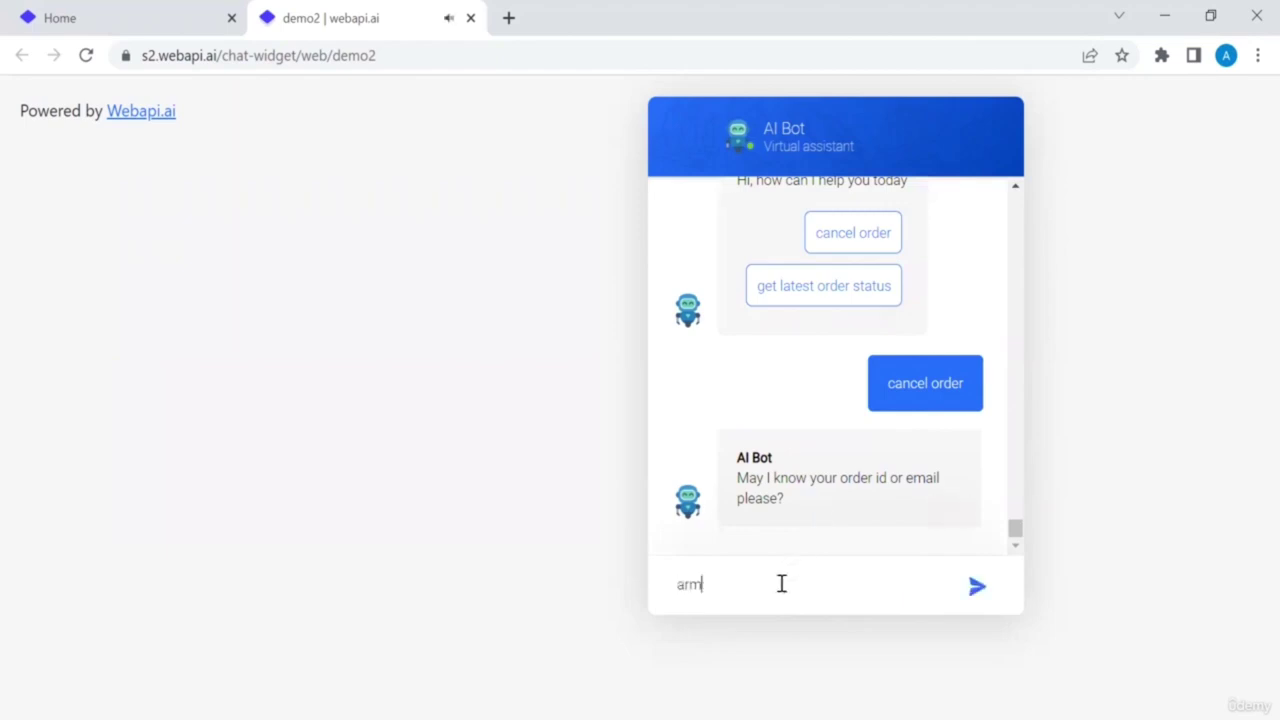
key("Return")
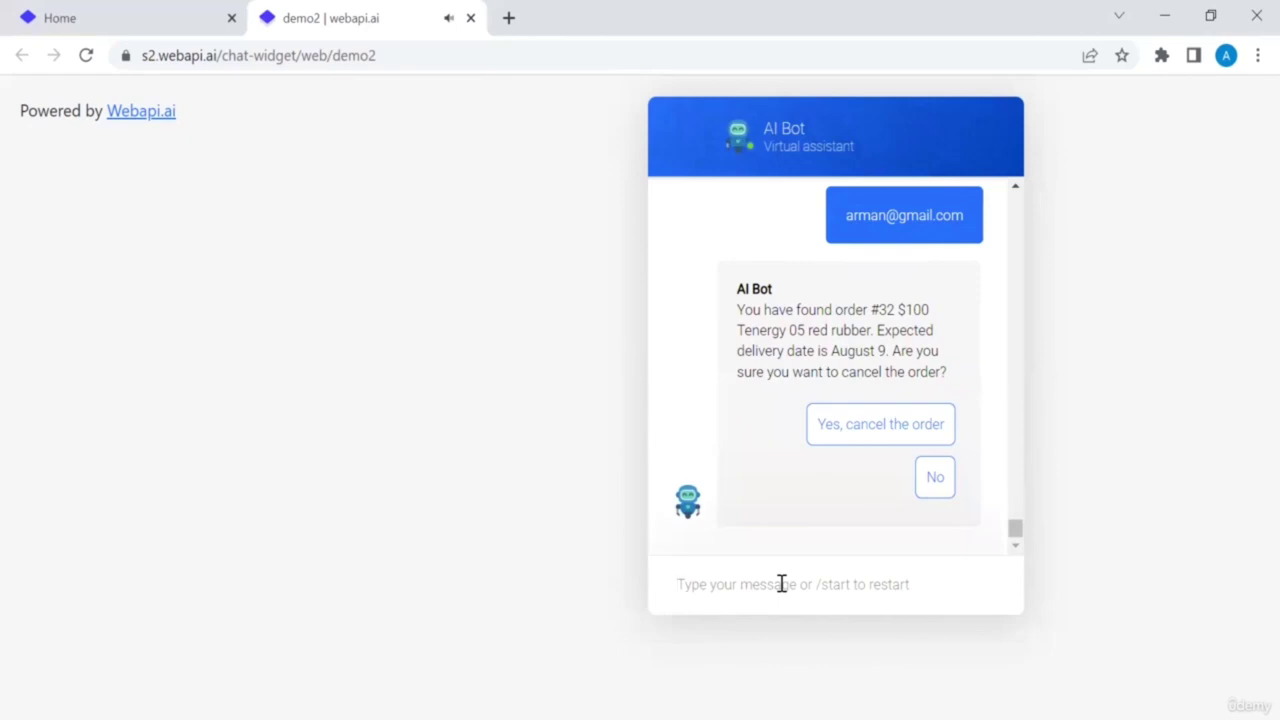
left_click(873, 430)
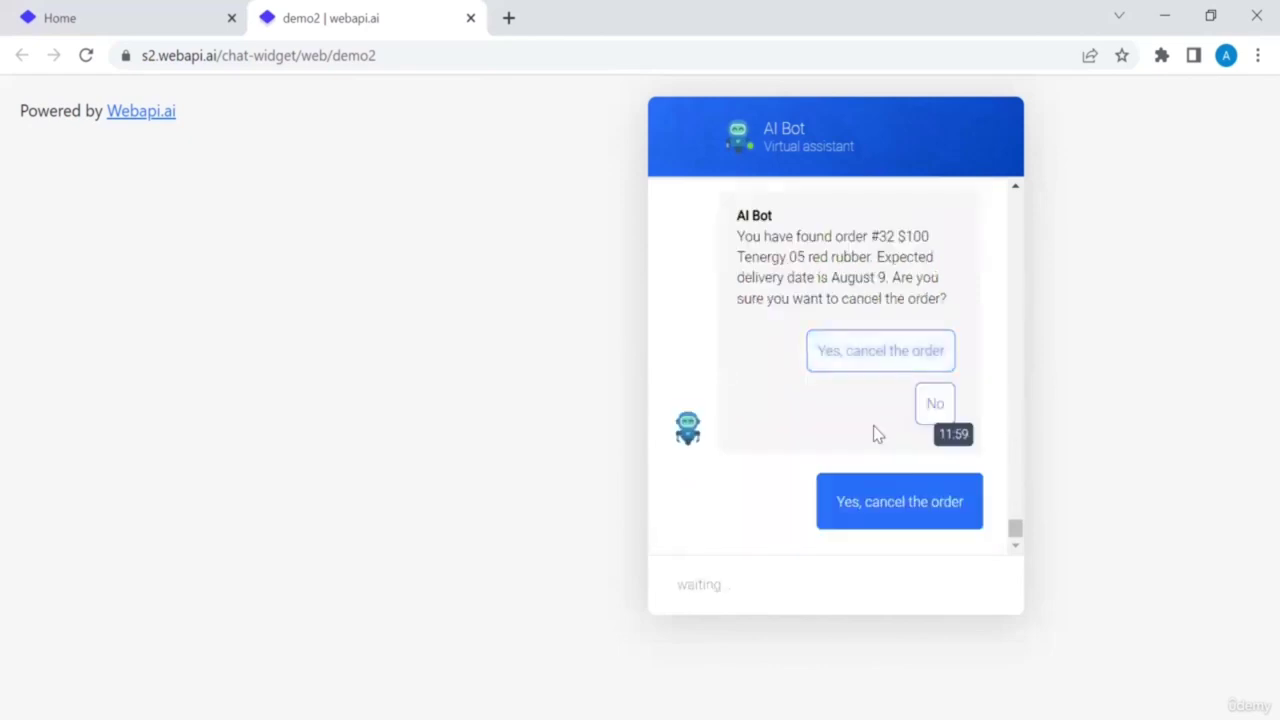
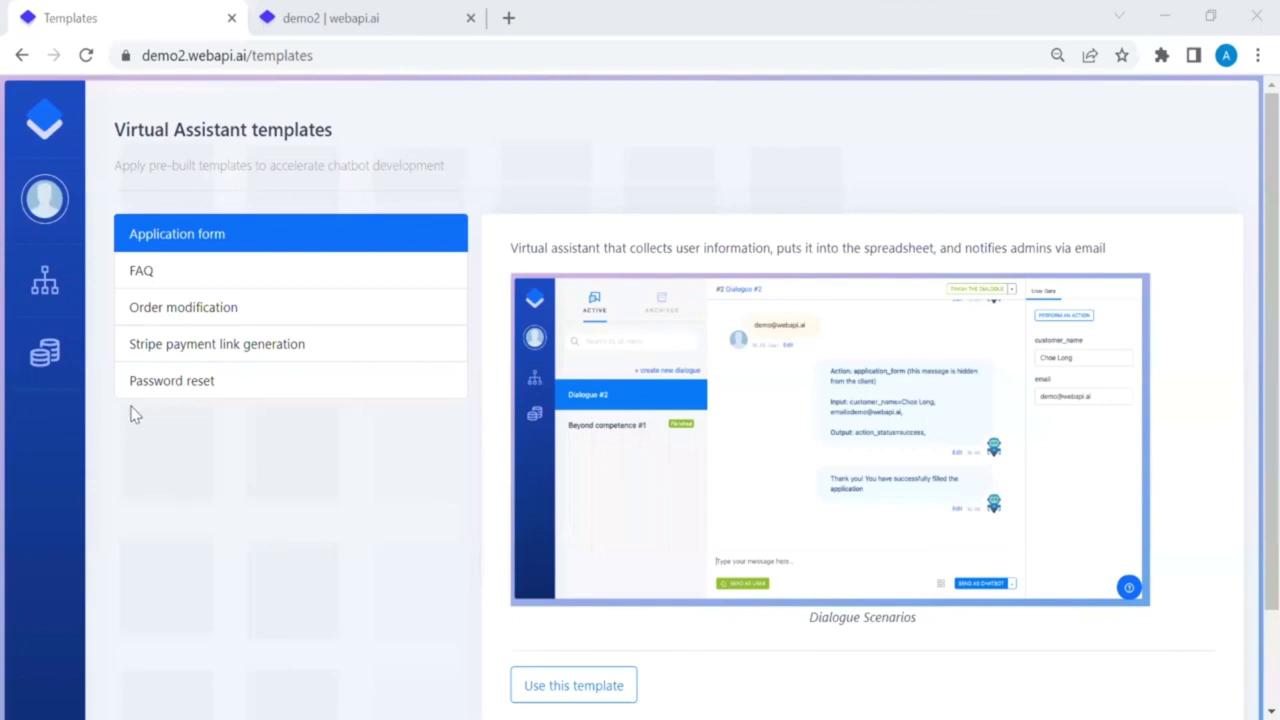
Apply the Password reset template to the bot, confirming the content replacement.
left_click(196, 397)
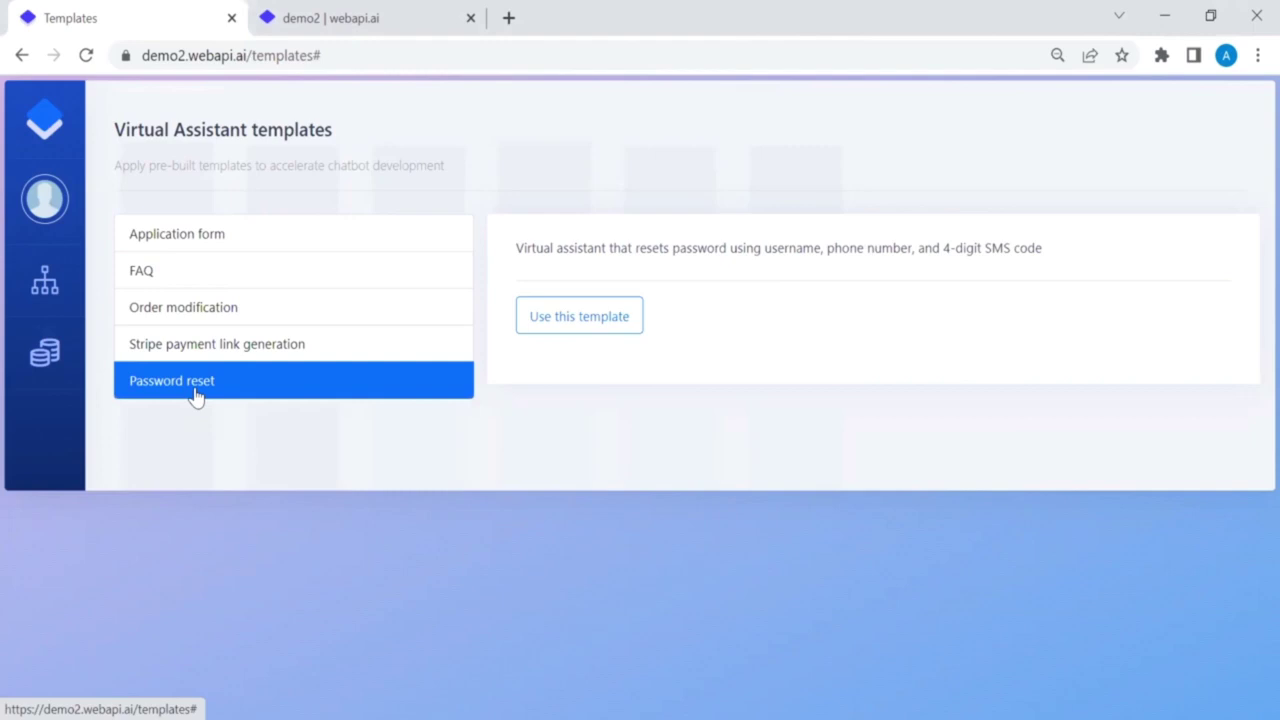
left_click(605, 318)
left_click(722, 292)
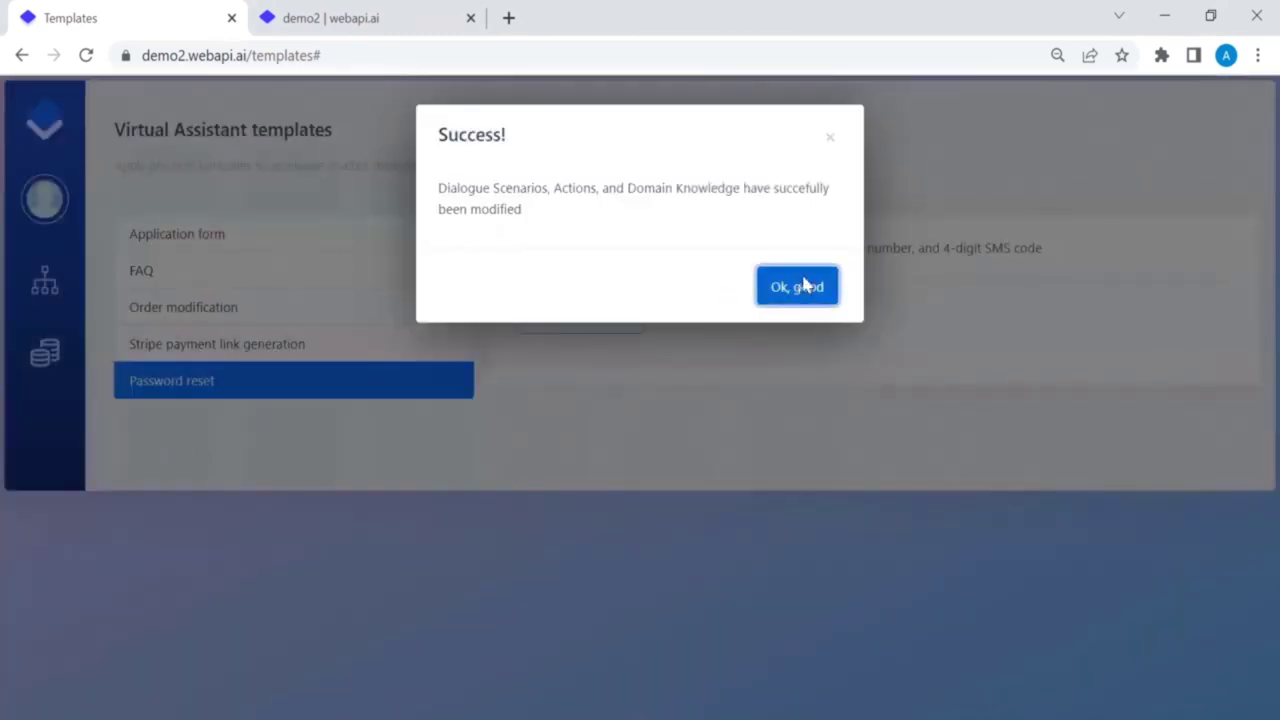
left_click(800, 286)
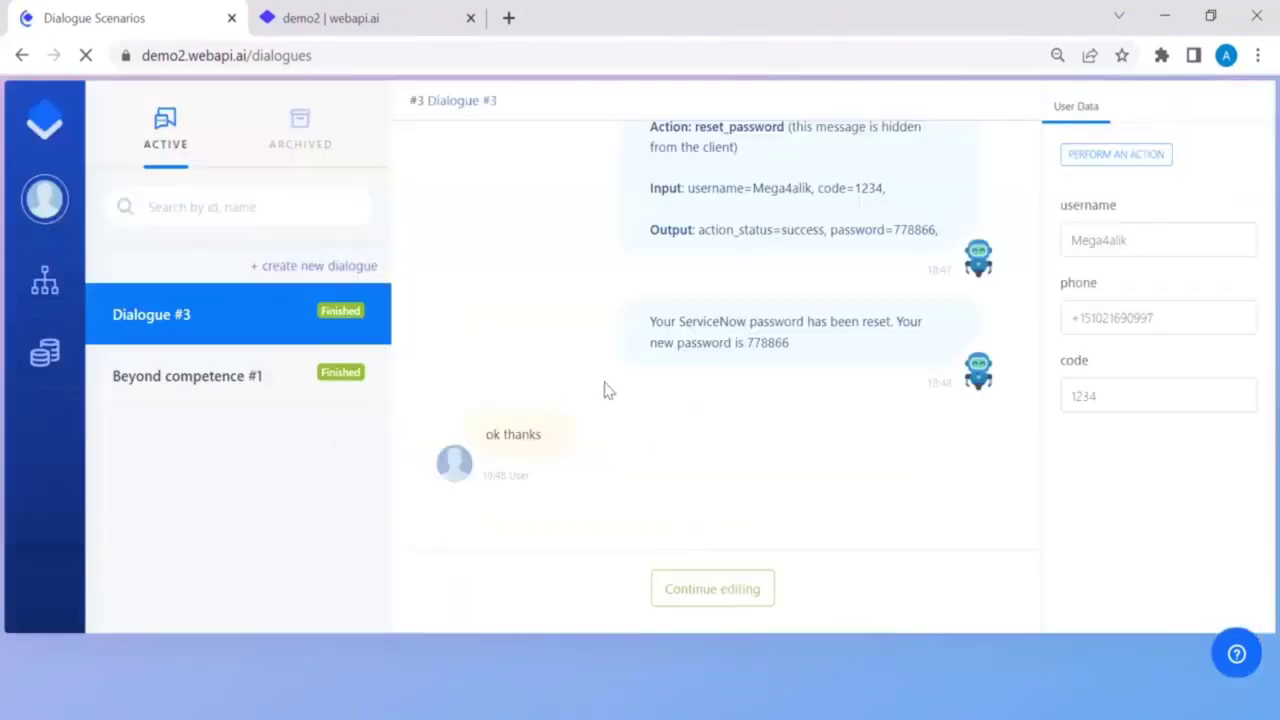
scroll(629, 389, "up", 10)
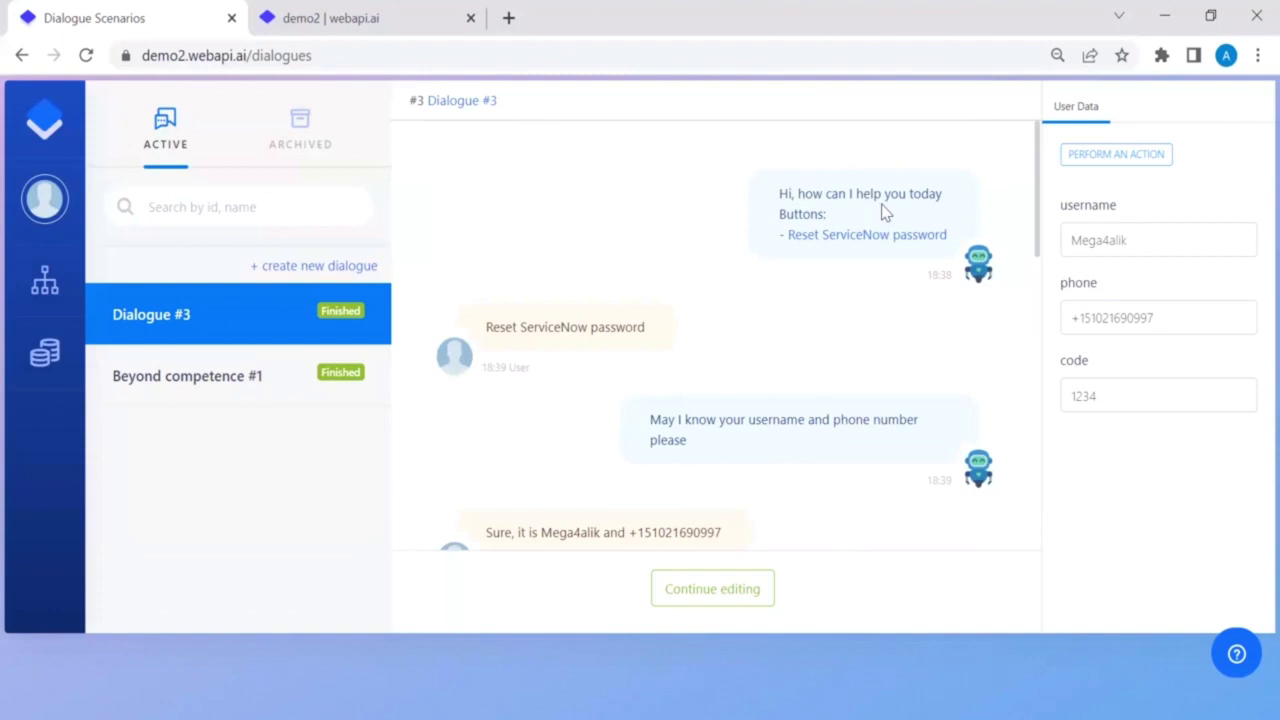
scroll(846, 303, "down", 2)
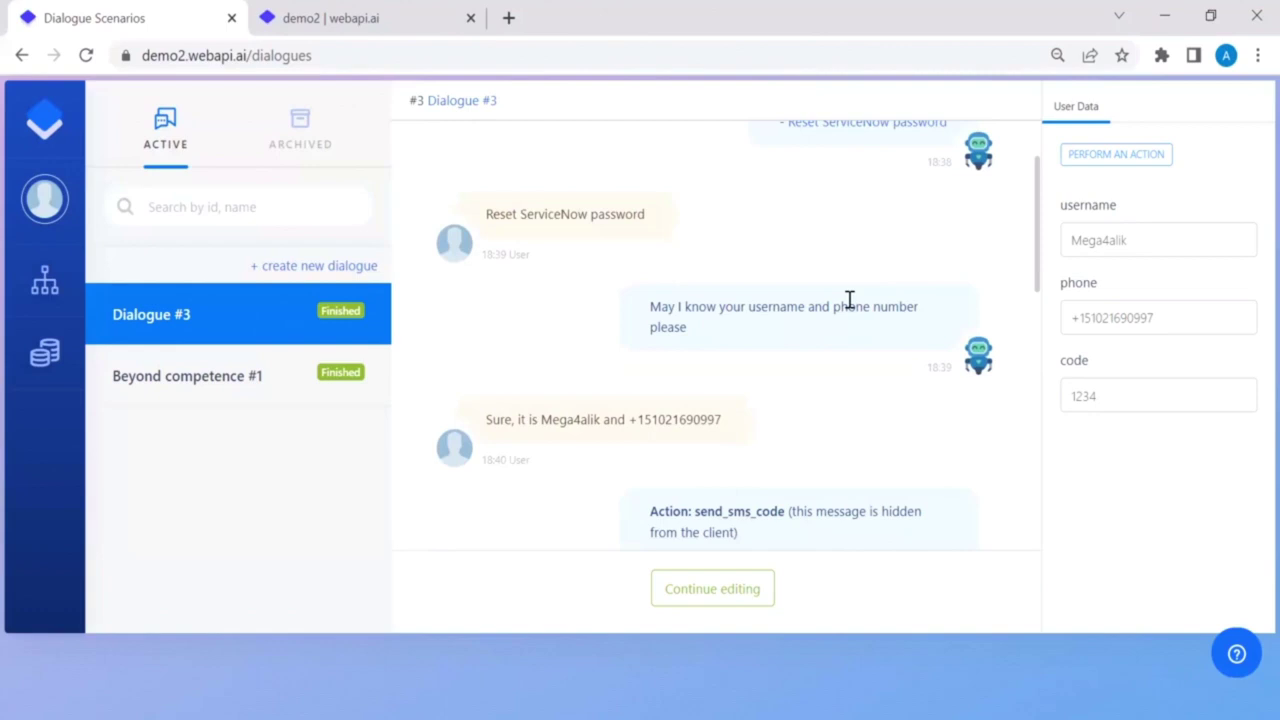
scroll(849, 300, "down", 1)
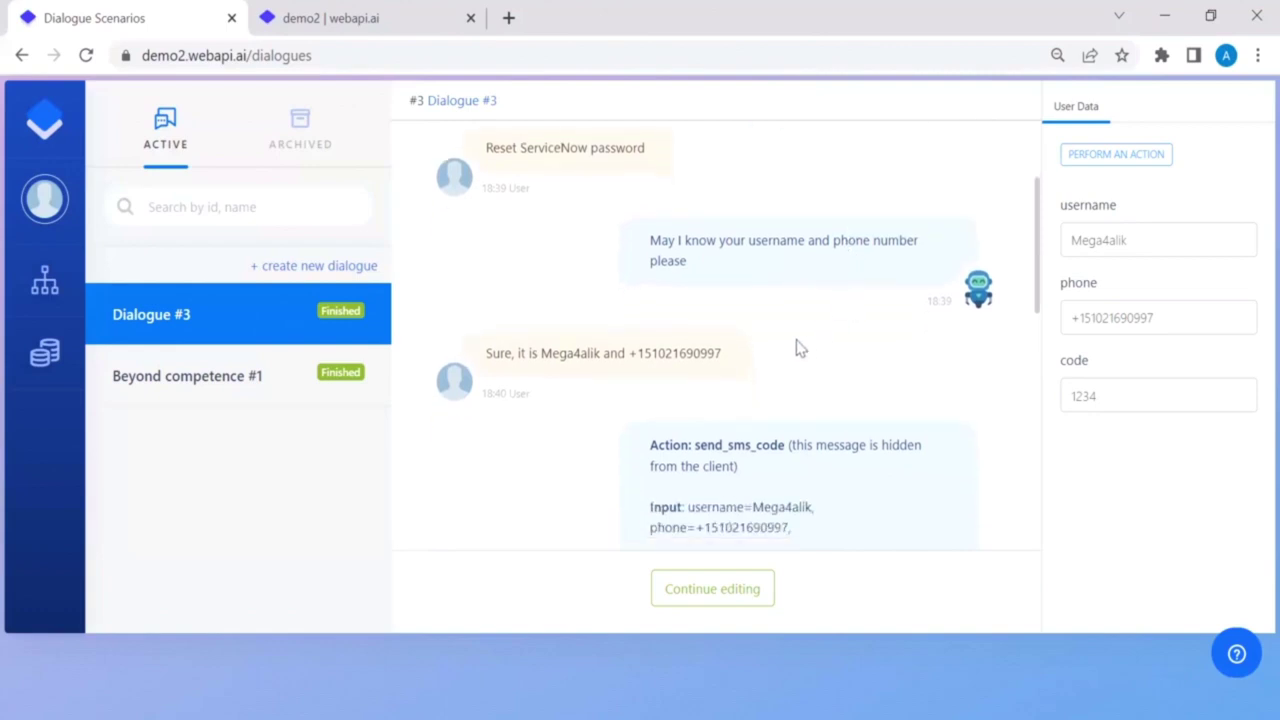
scroll(800, 348, "down", 1)
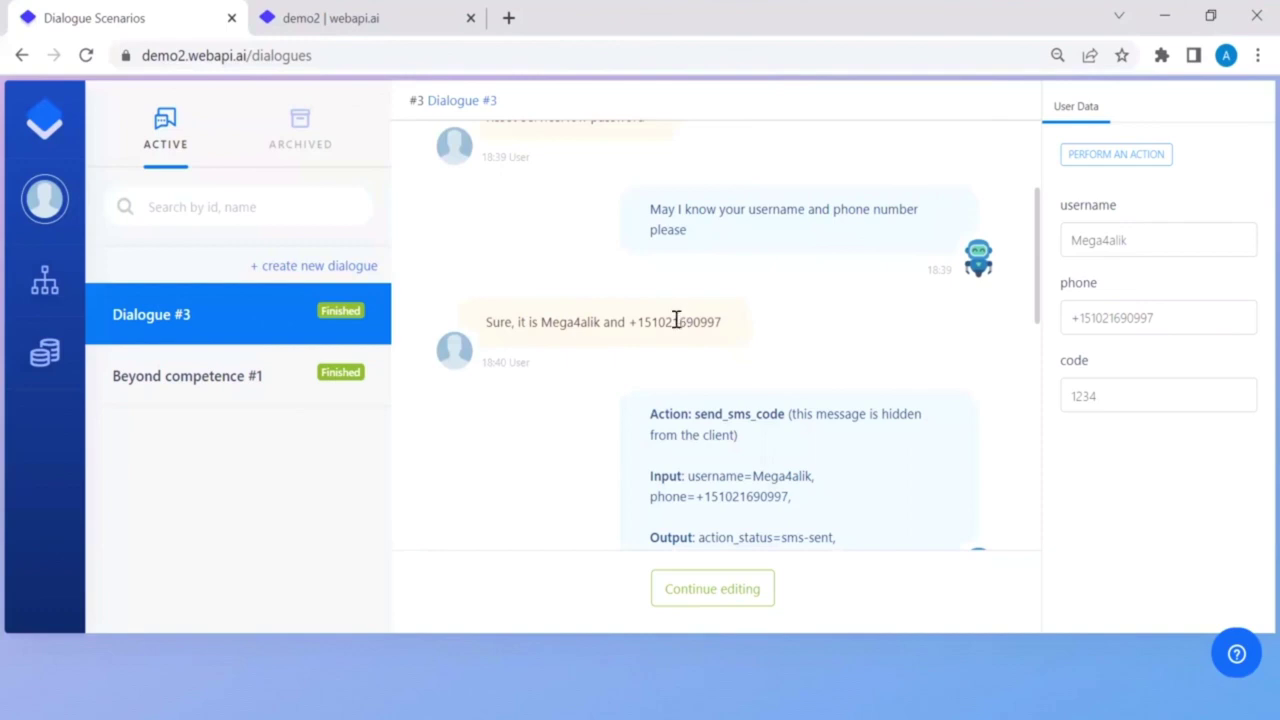
scroll(765, 338, "down", 3)
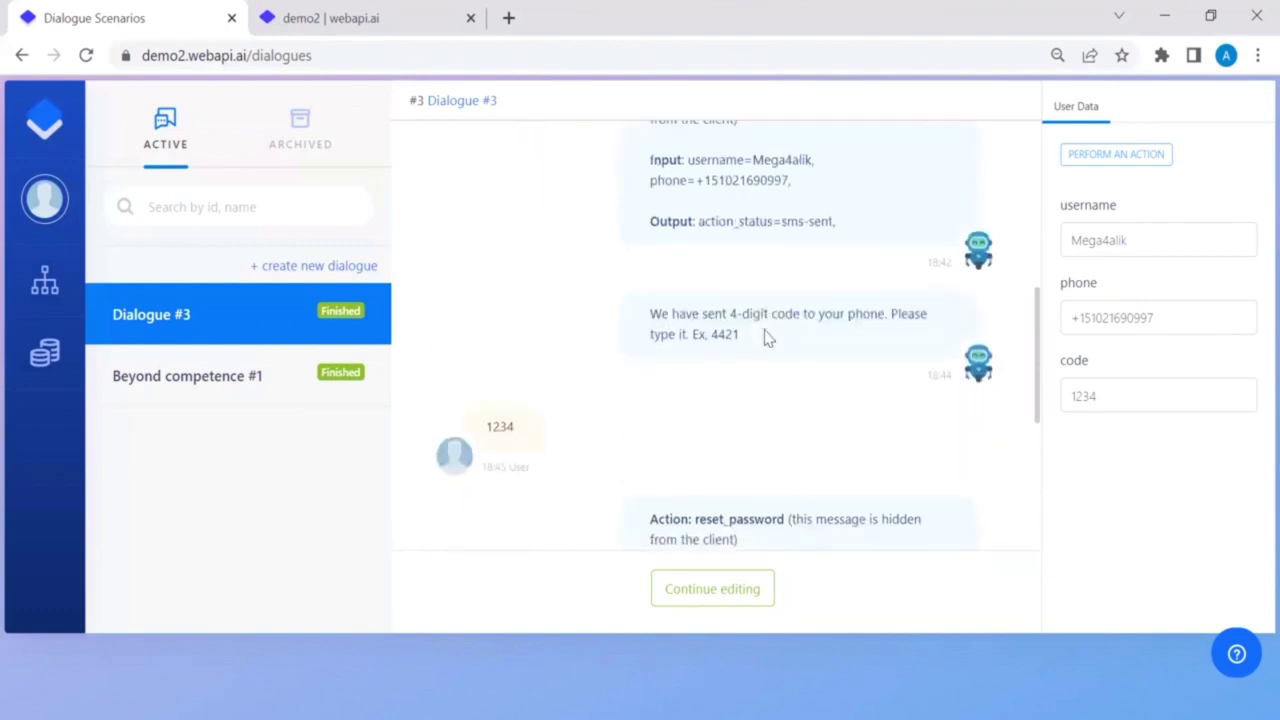
scroll(766, 337, "up", 2)
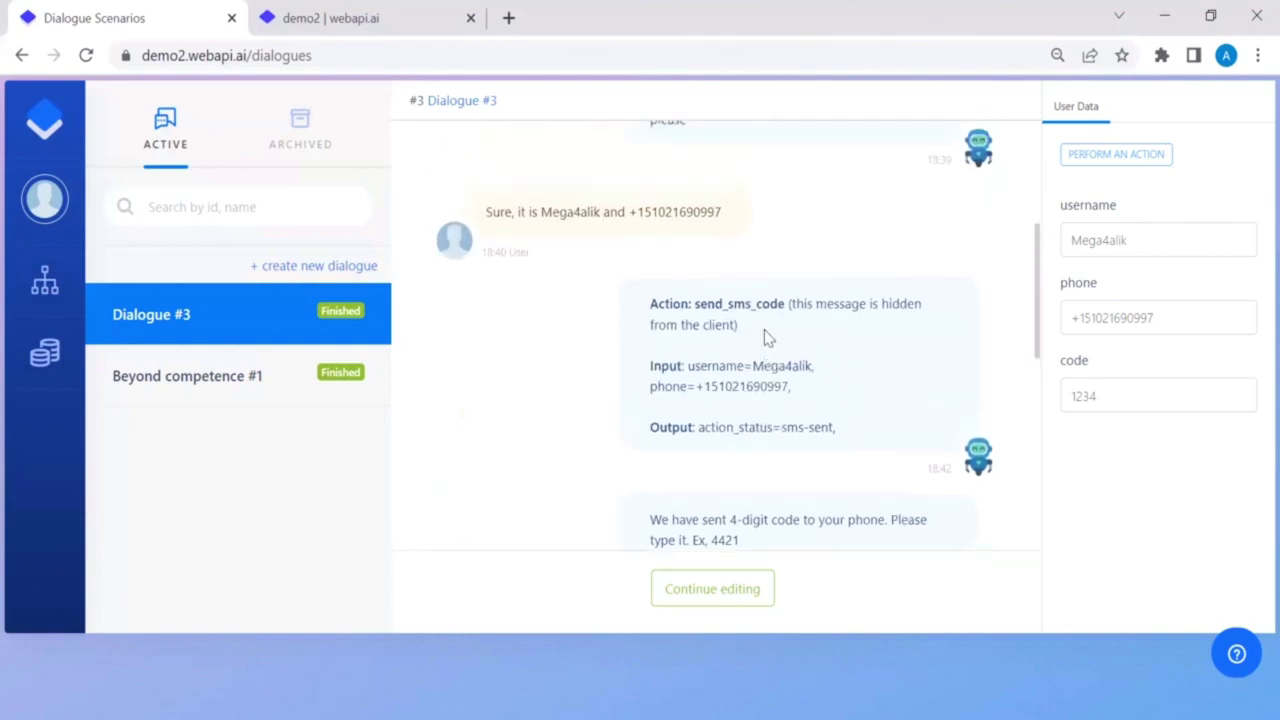
scroll(766, 337, "down", 1)
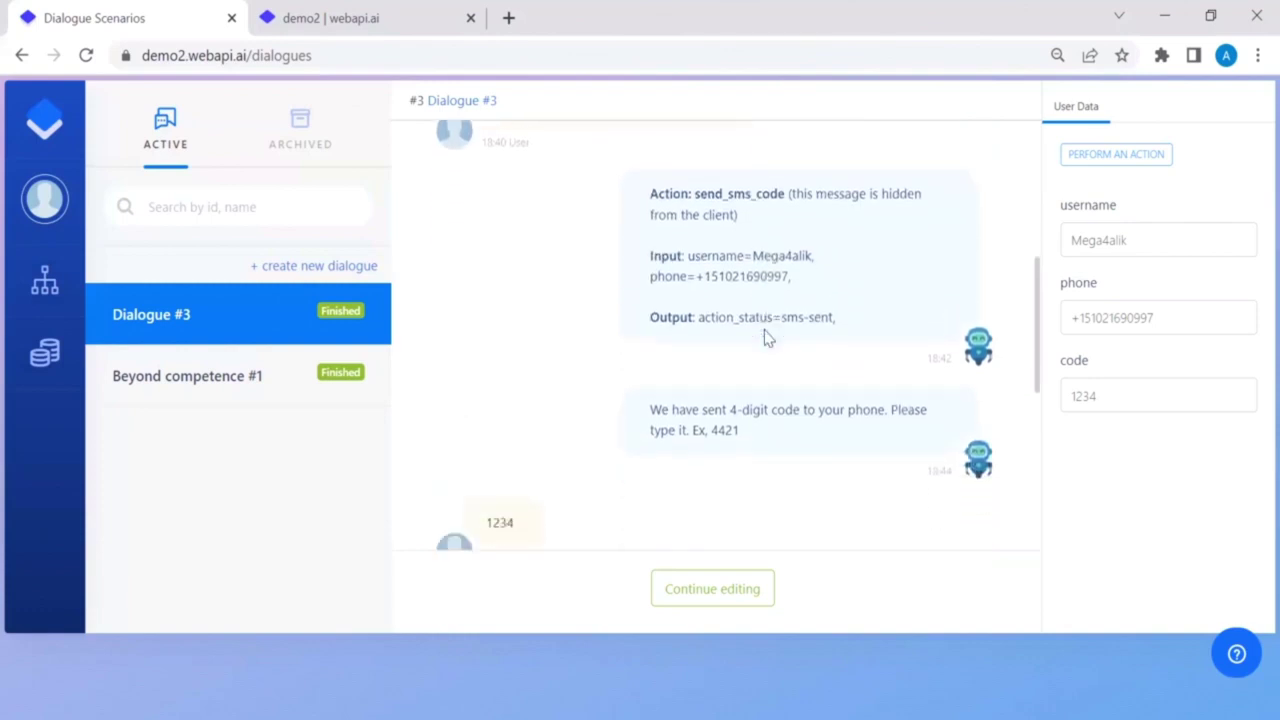
scroll(766, 335, "down", 1)
scroll(766, 337, "down", 1)
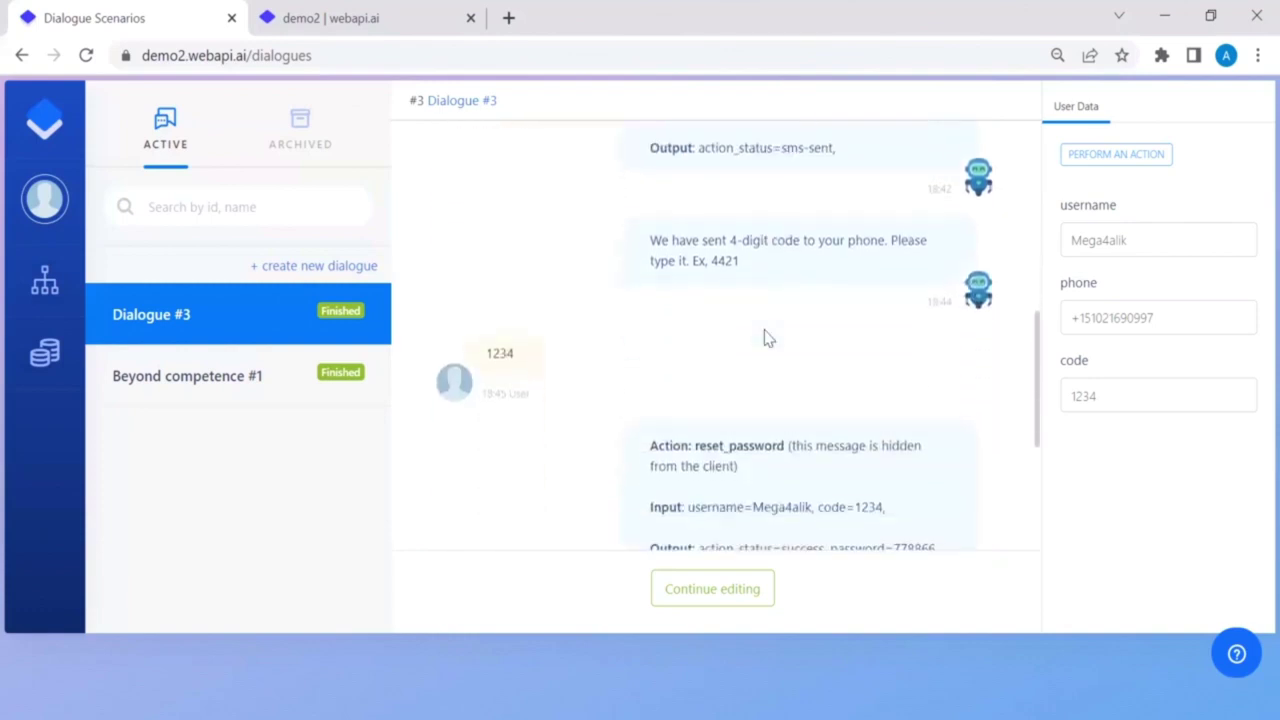
scroll(766, 337, "down", 1)
scroll(766, 337, "down", 1)
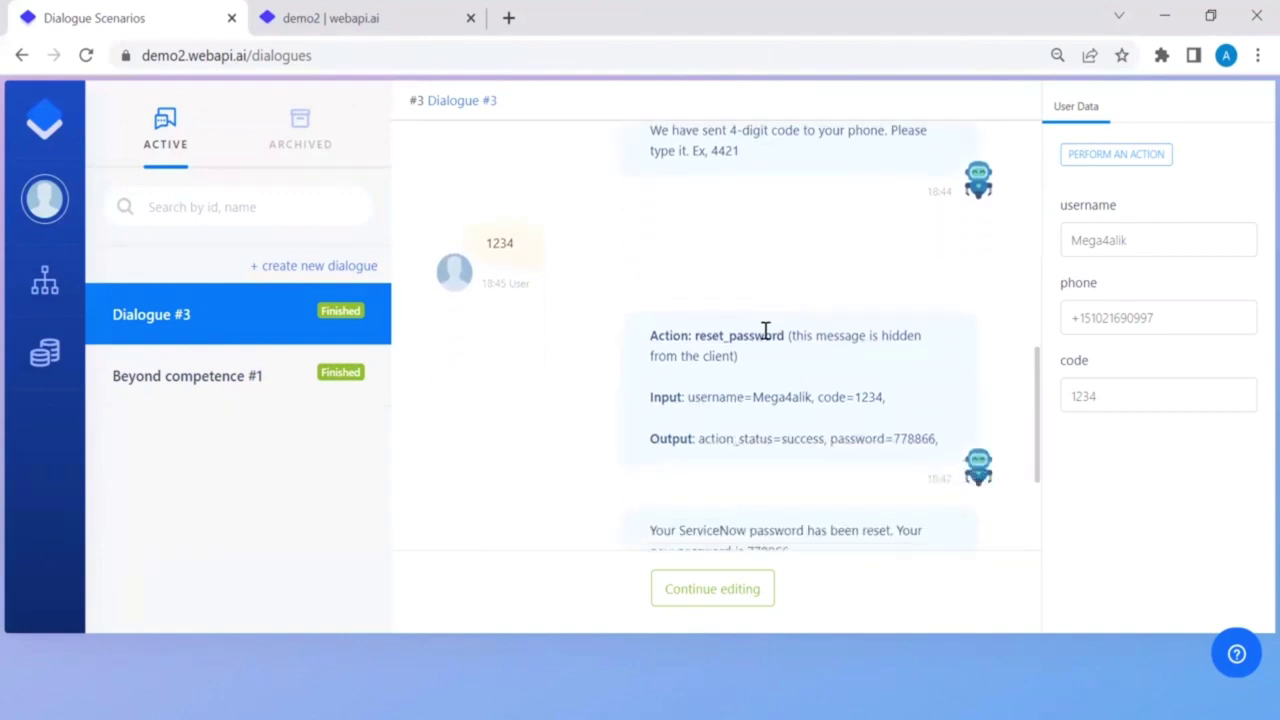
scroll(645, 238, "down", 2)
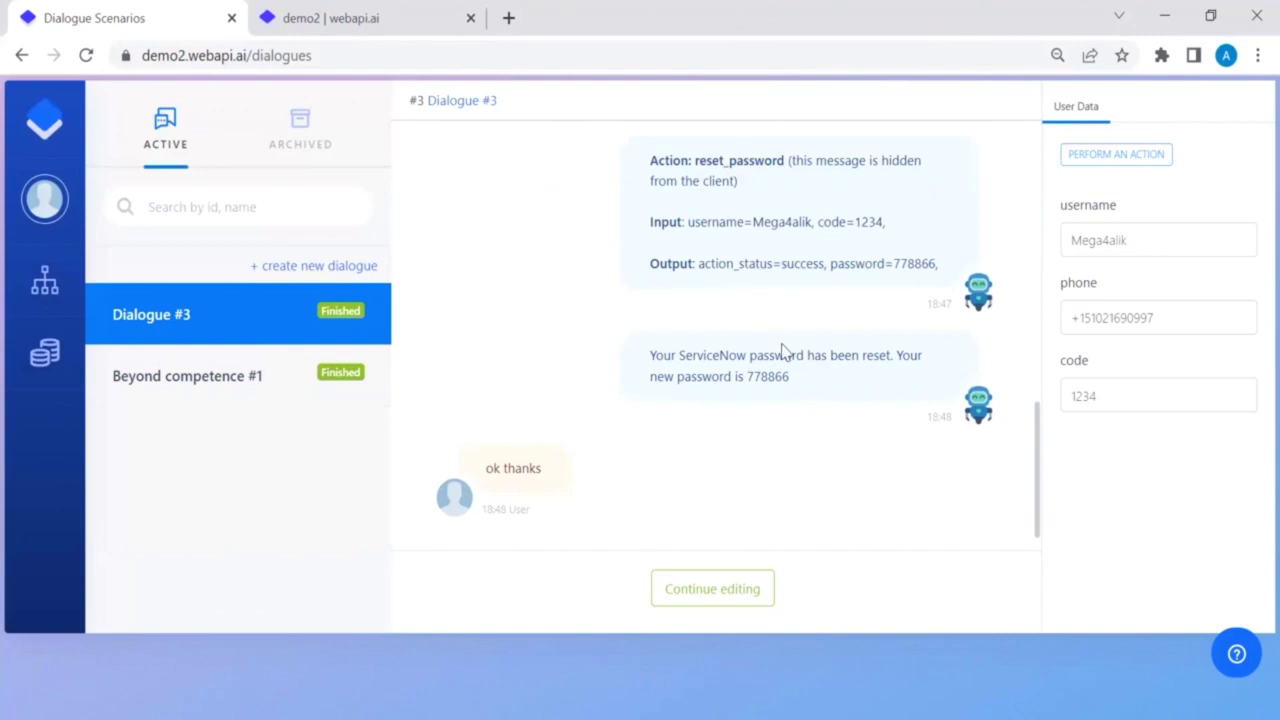
mouse_move(46, 285)
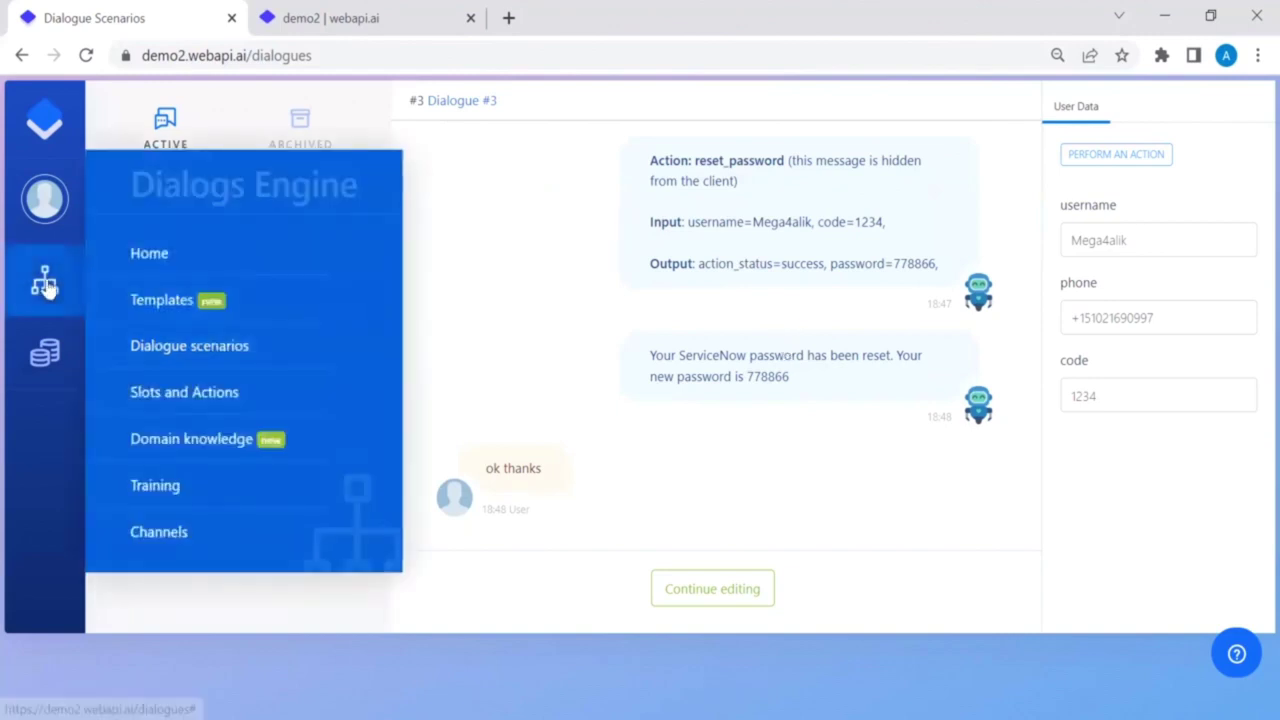
Select the send_sms_code action and enter sample username and phone number values.
left_click(210, 391)
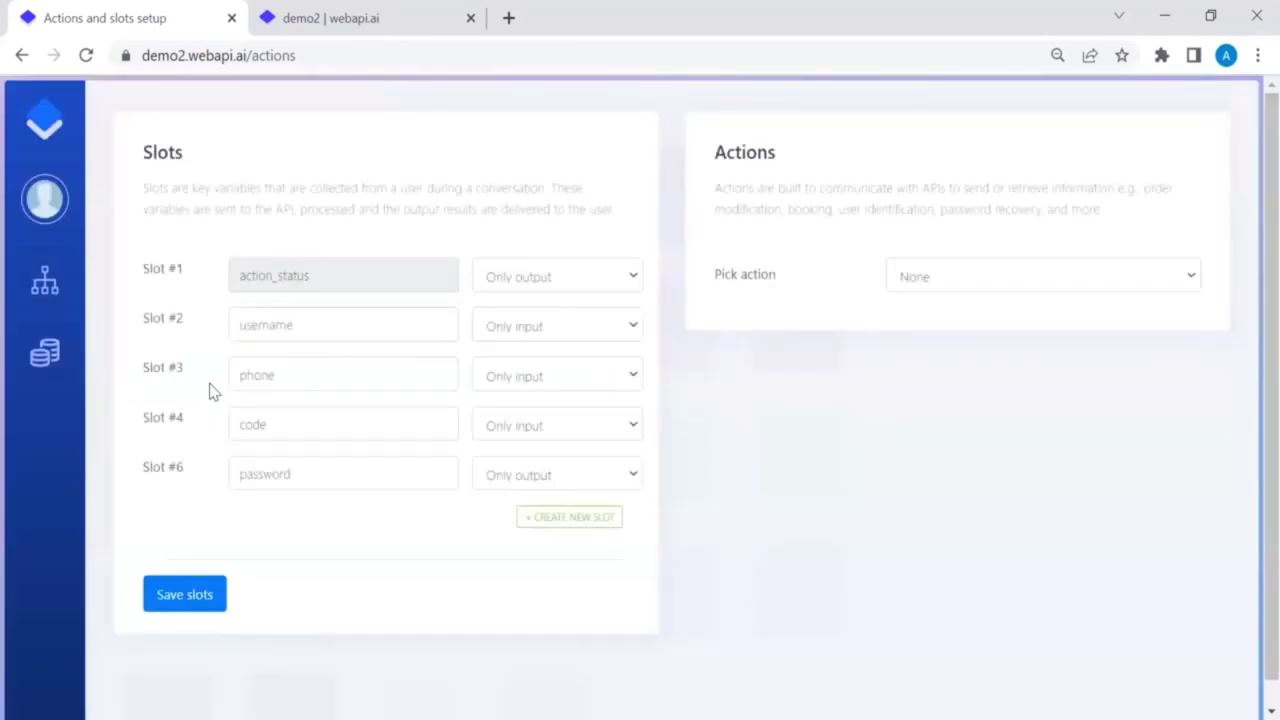
left_click(910, 278)
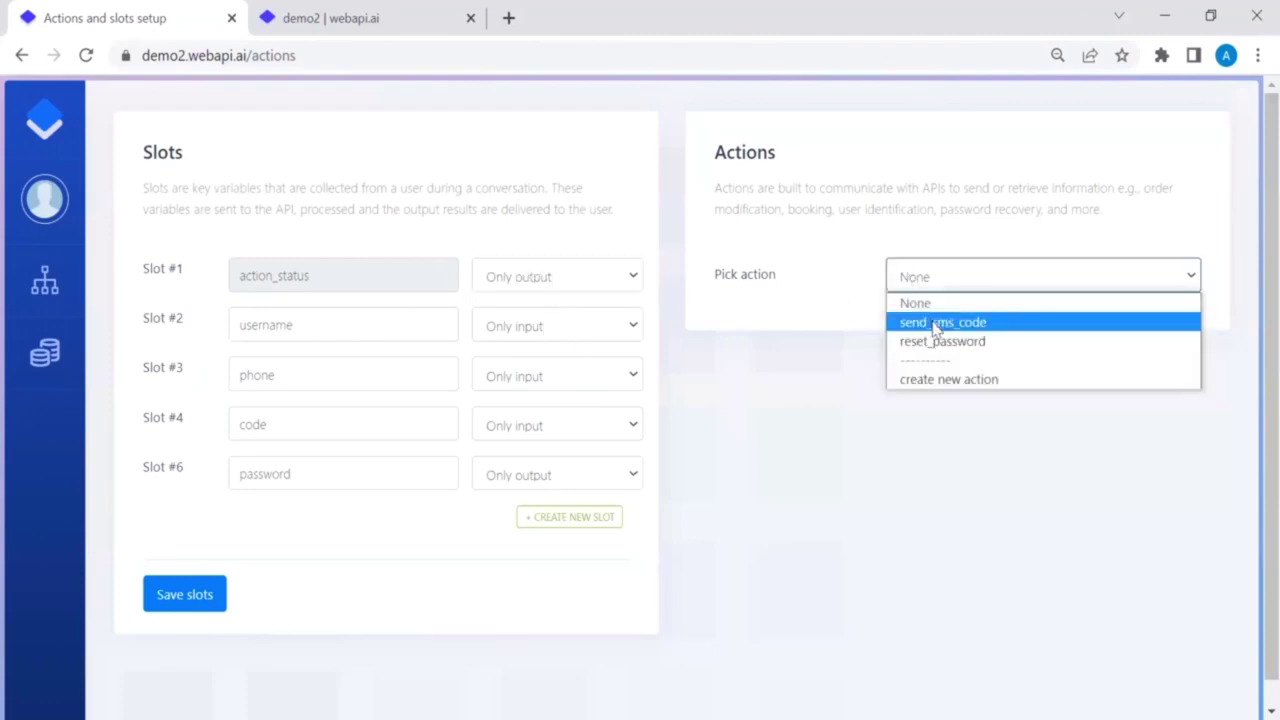
left_click(936, 323)
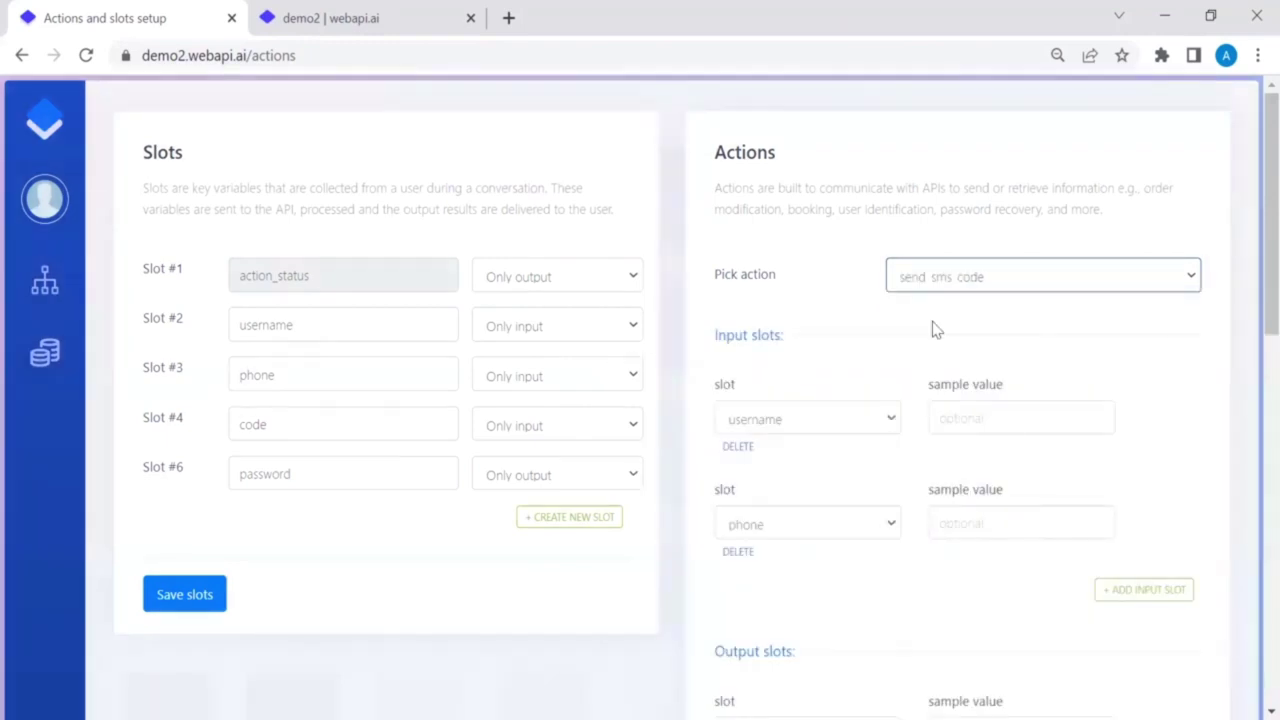
scroll(935, 330, "down", 1)
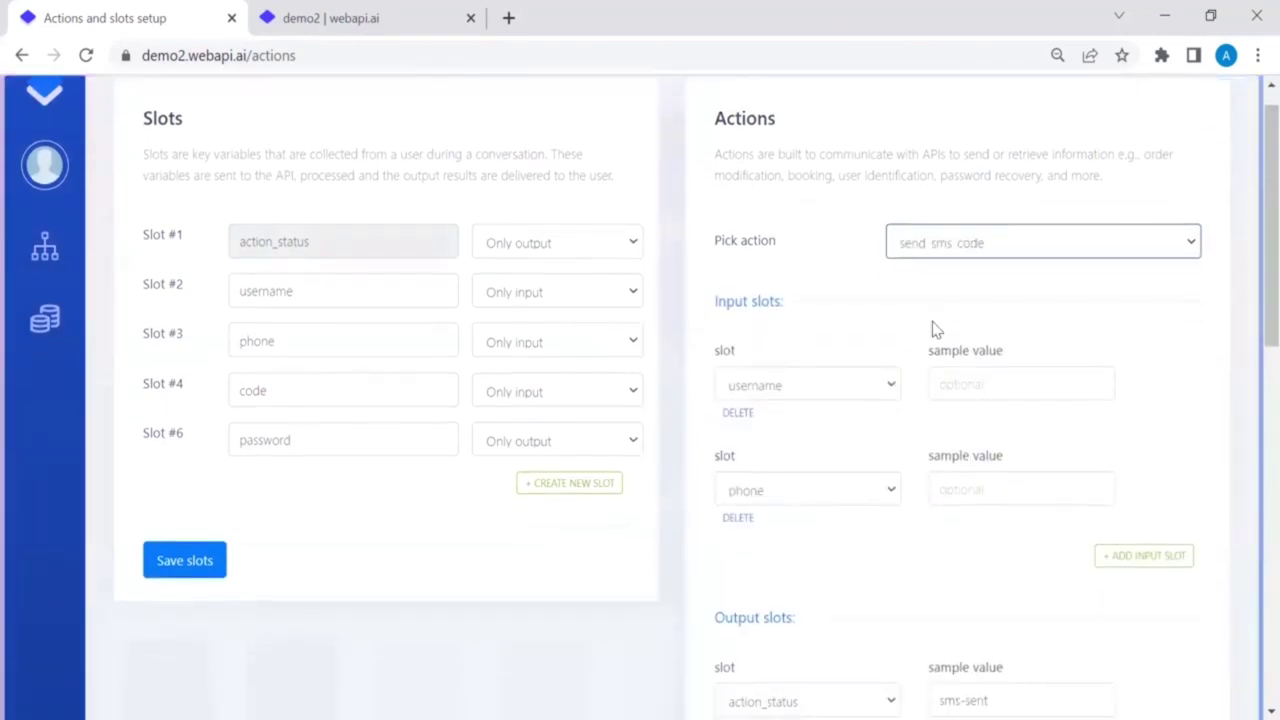
left_click(1025, 385)
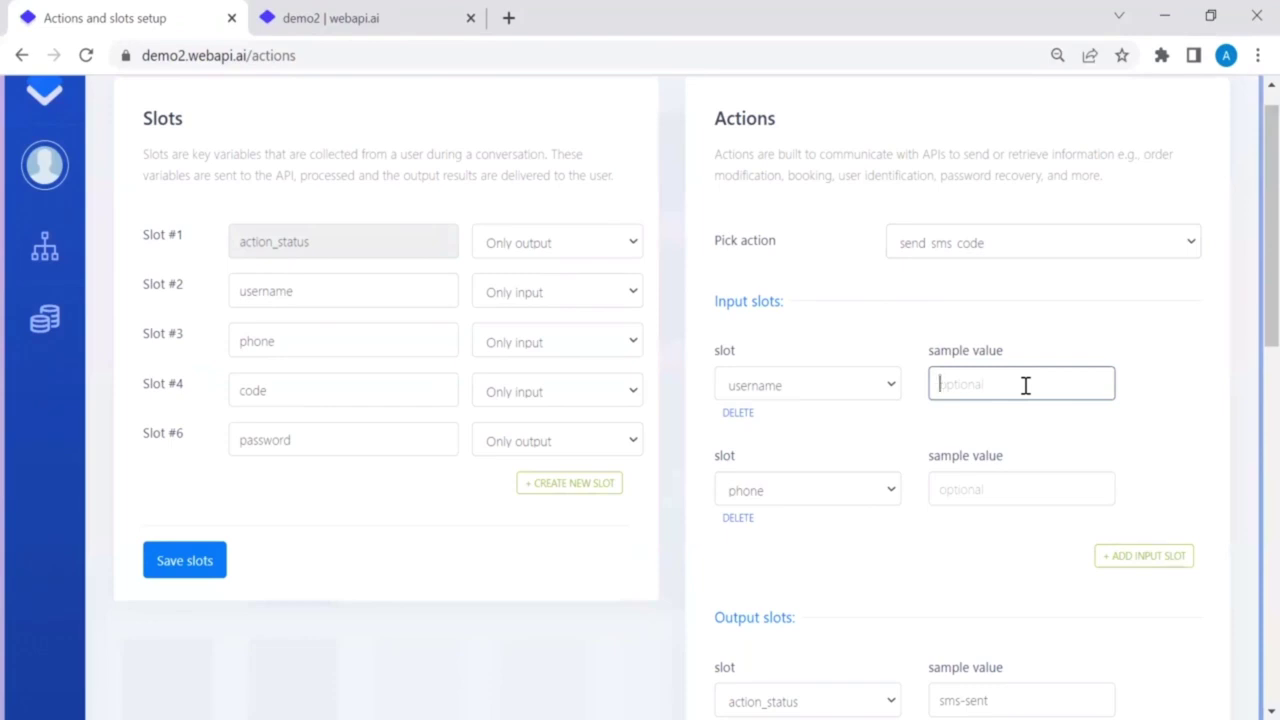
type("alinur")
scroll(1085, 443, "down", 1)
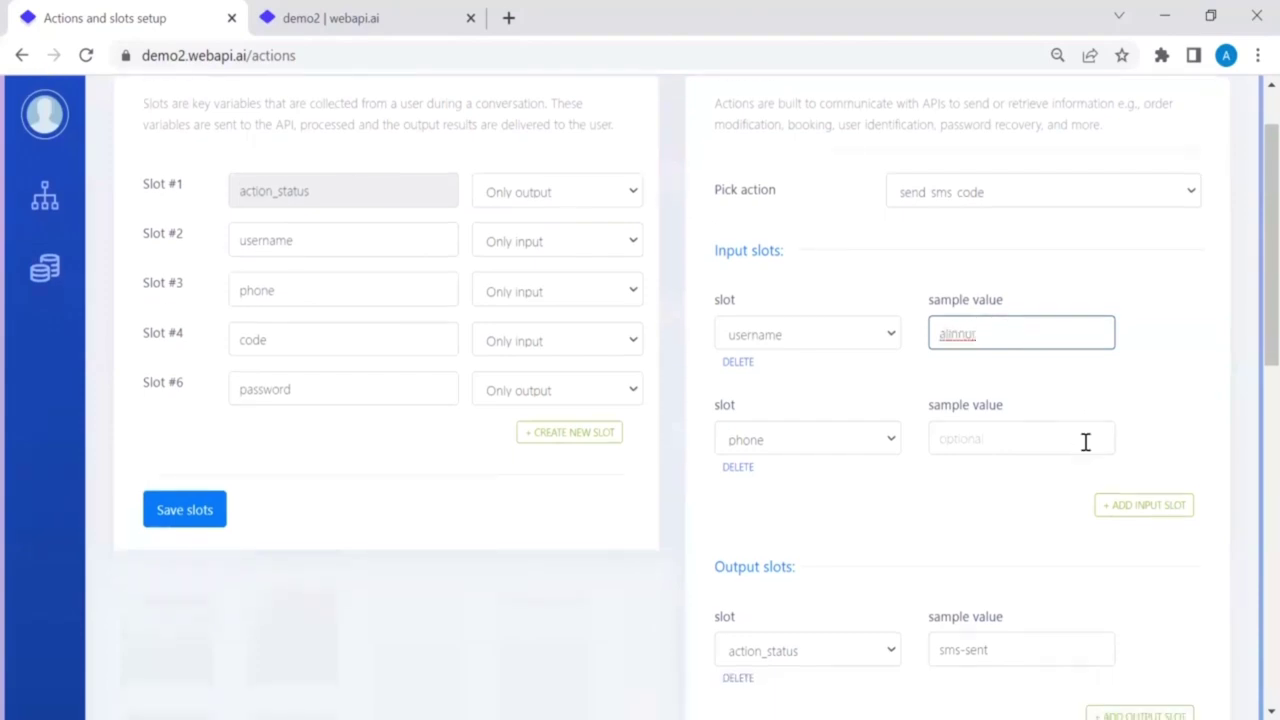
left_click(1038, 443)
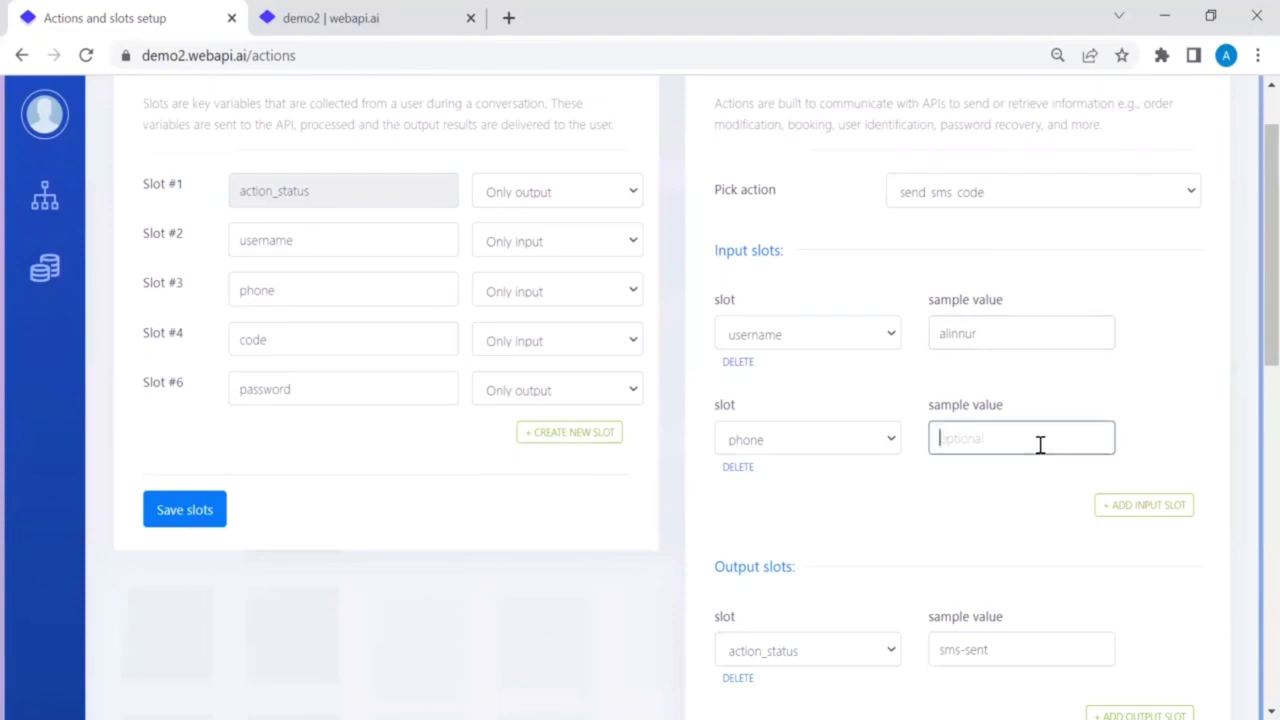
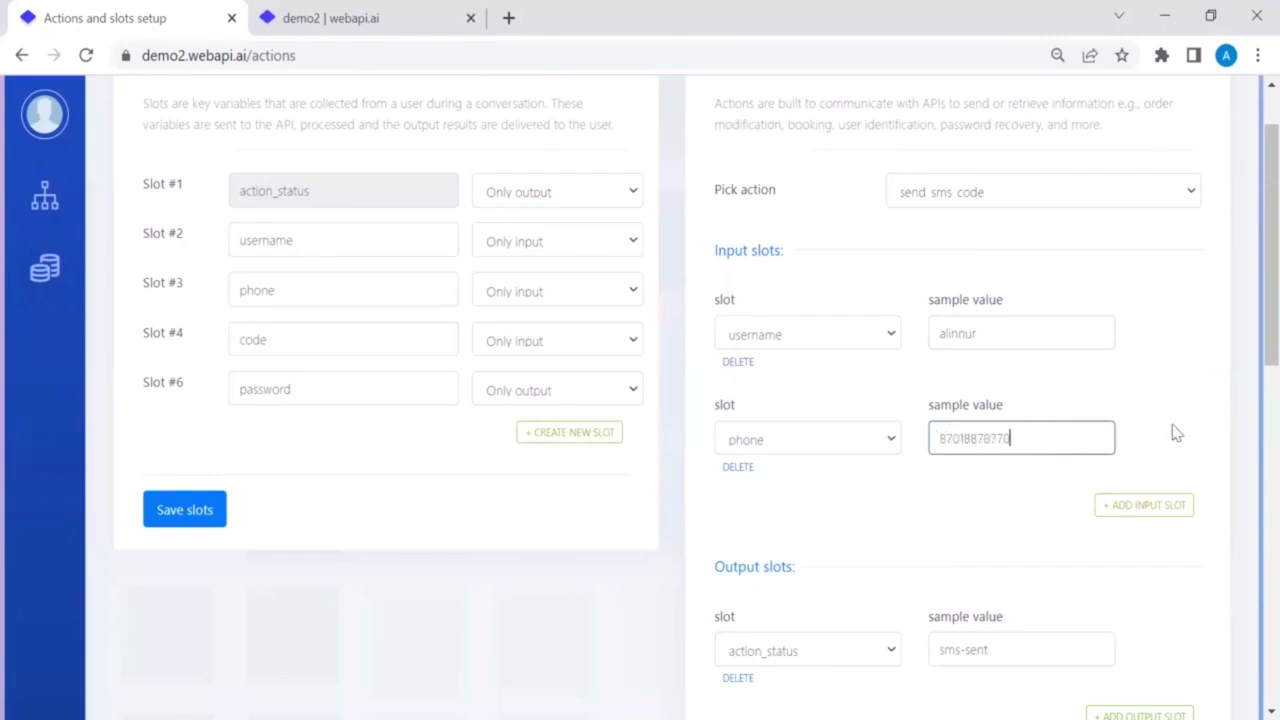
Test the send_sms_code endpoint and check its sms-sent response.
scroll(1172, 432, "down", 2)
scroll(1172, 432, "down", 1)
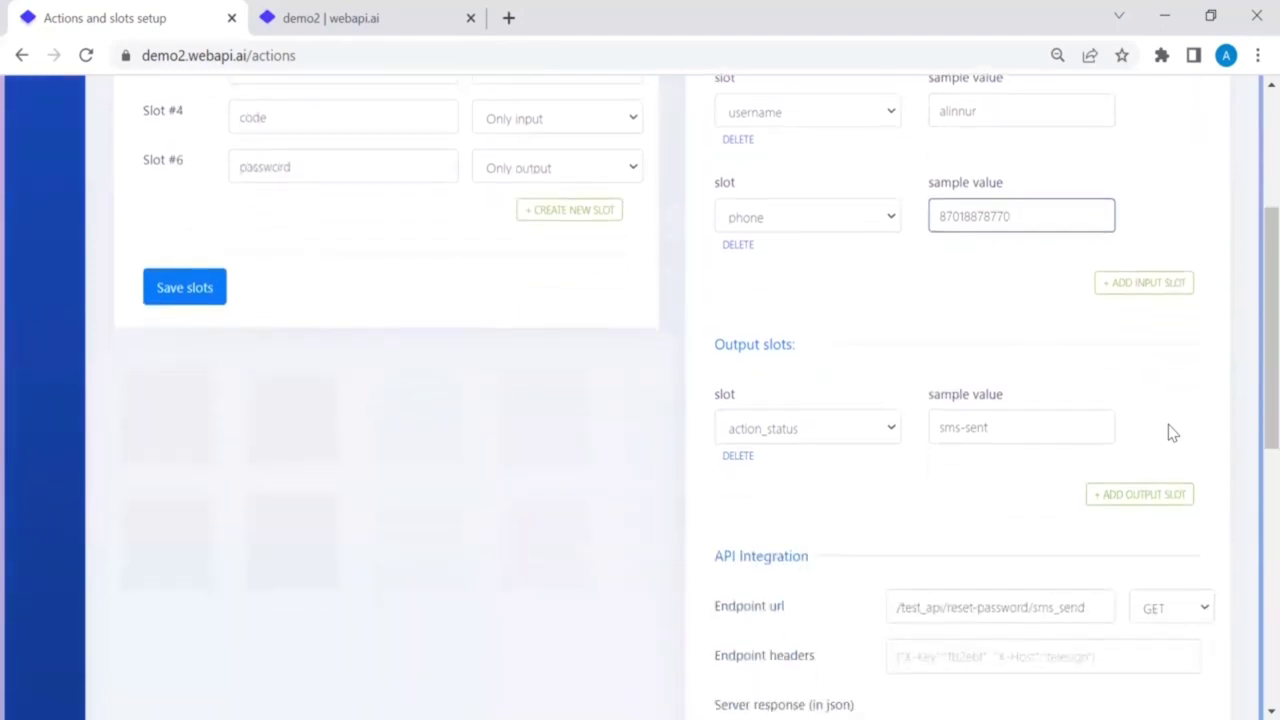
scroll(1172, 432, "down", 1)
scroll(1172, 432, "down", 2)
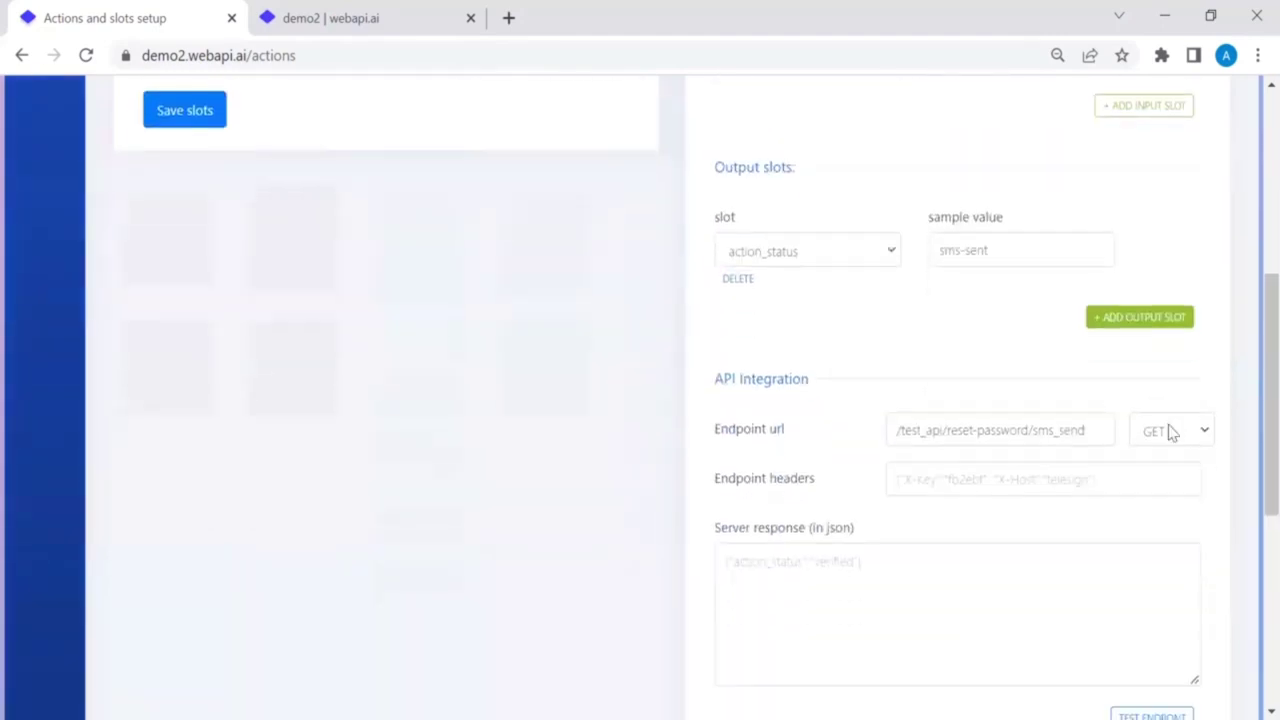
mouse_move(1051, 434)
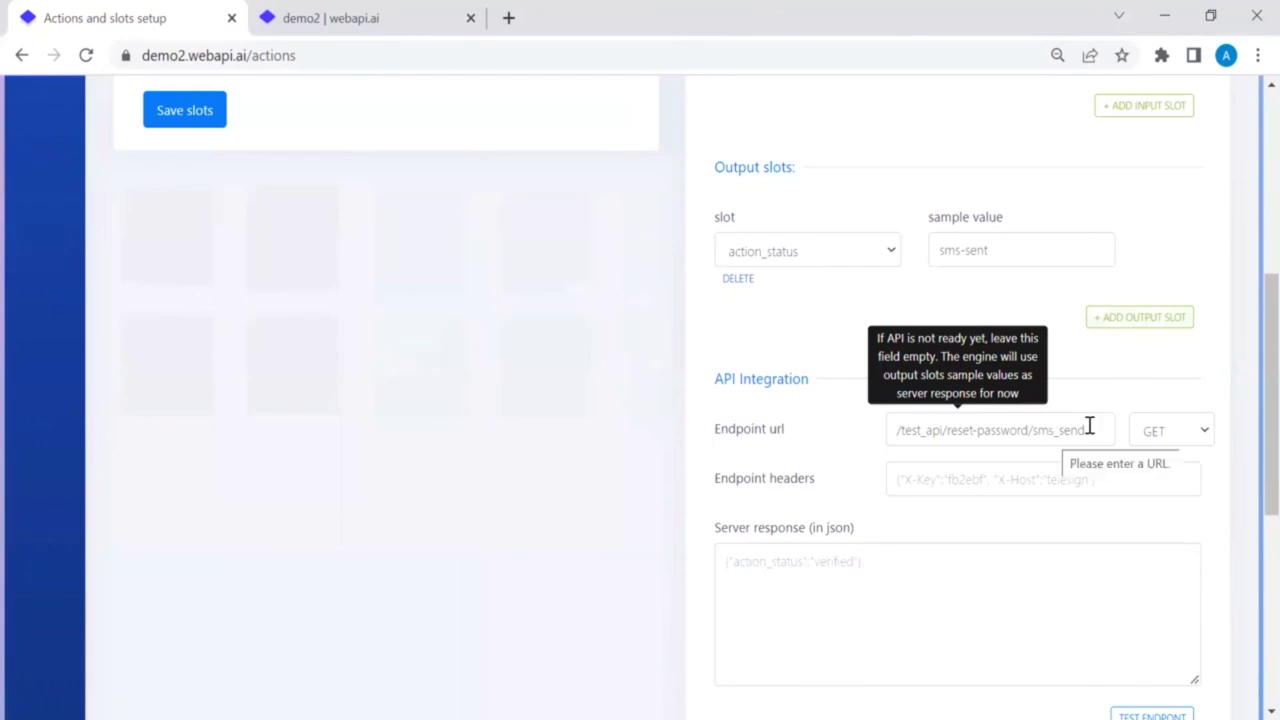
scroll(1108, 530, "down", 1)
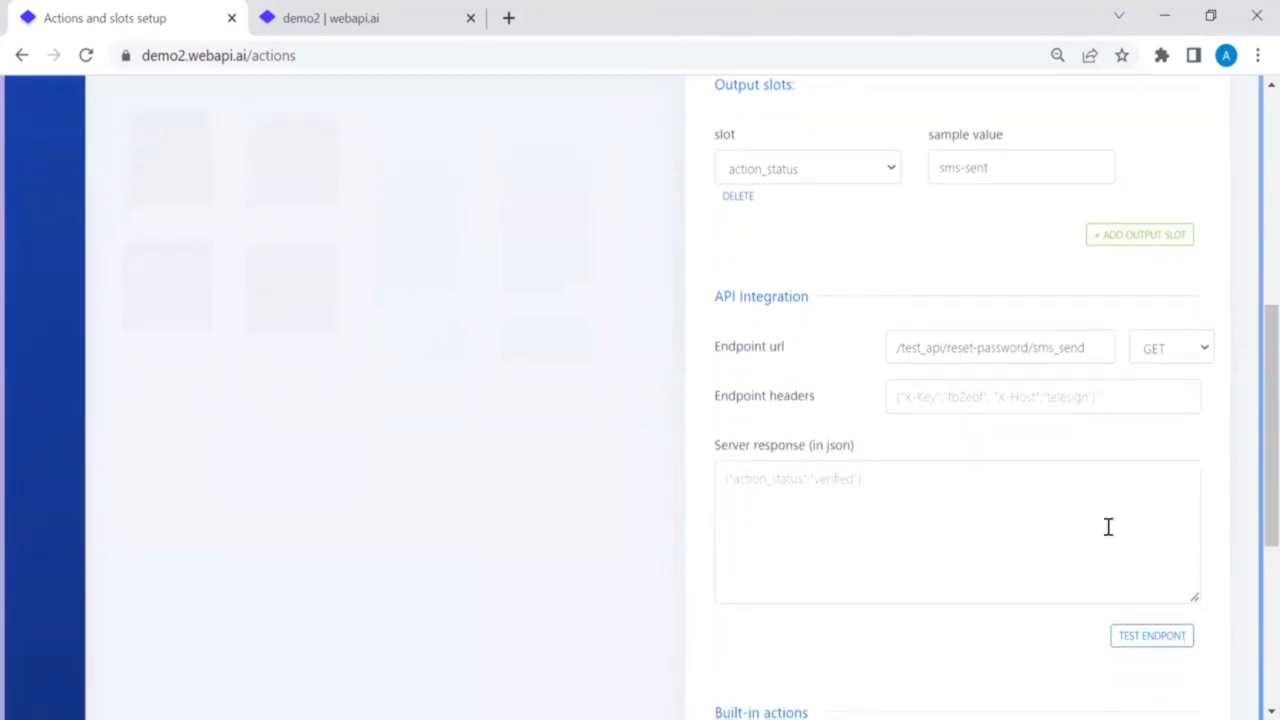
left_click(1148, 641)
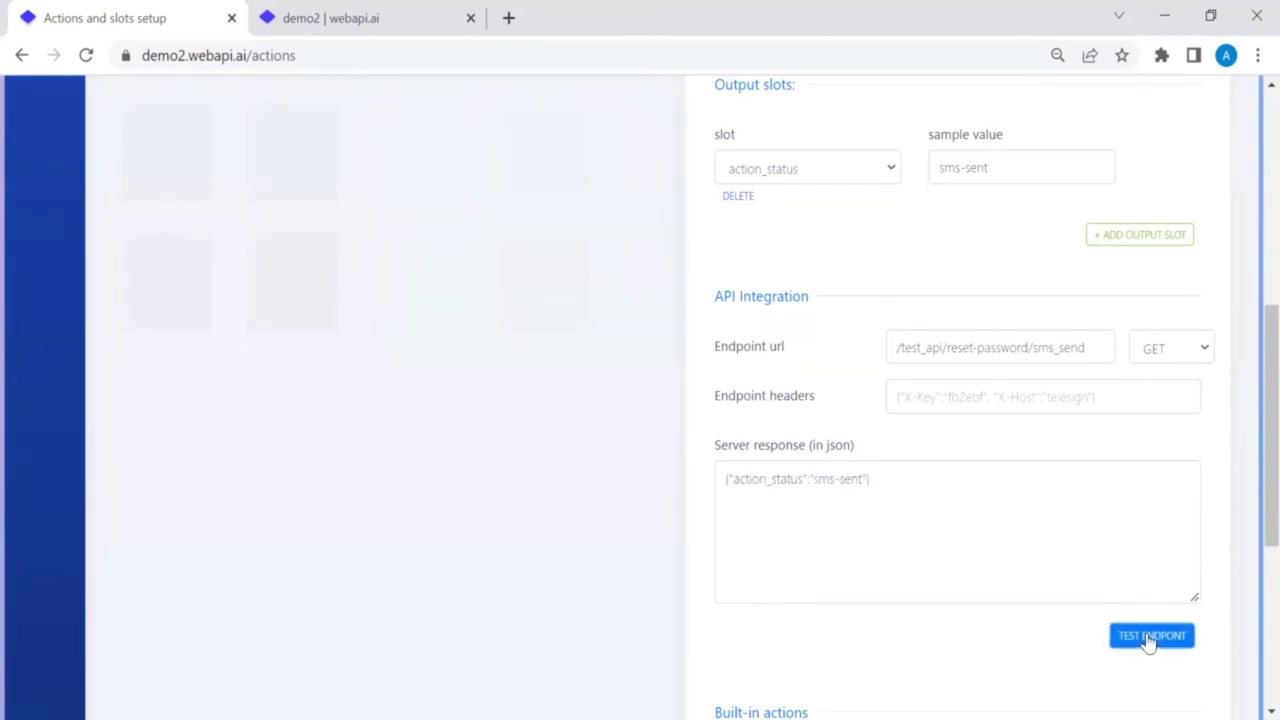
scroll(1155, 445, "down", 1)
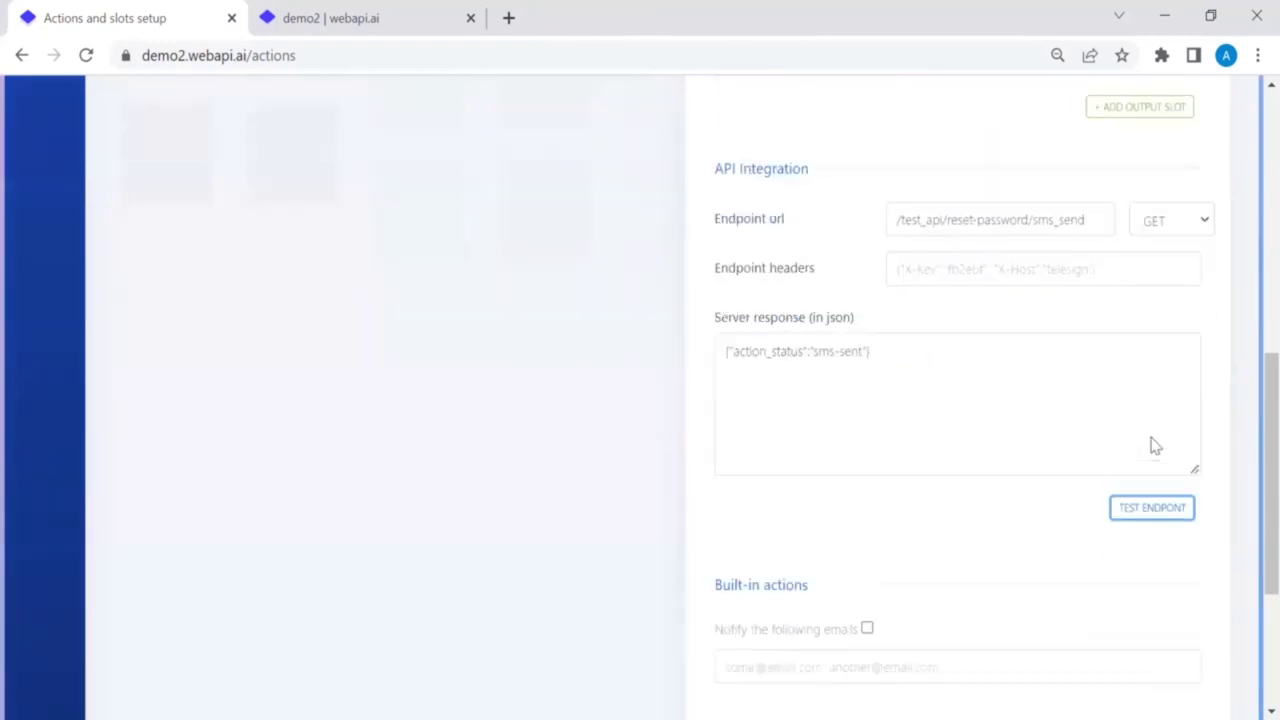
scroll(1155, 445, "up", 7)
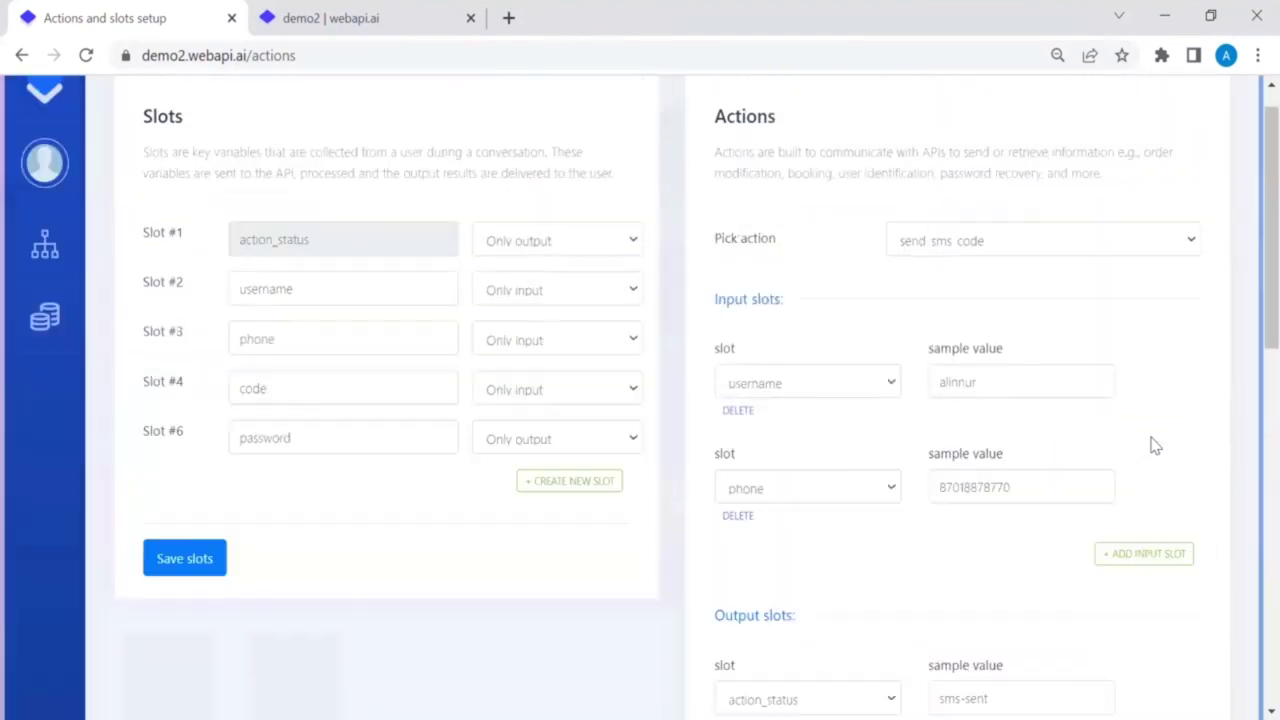
scroll(1155, 445, "up", 1)
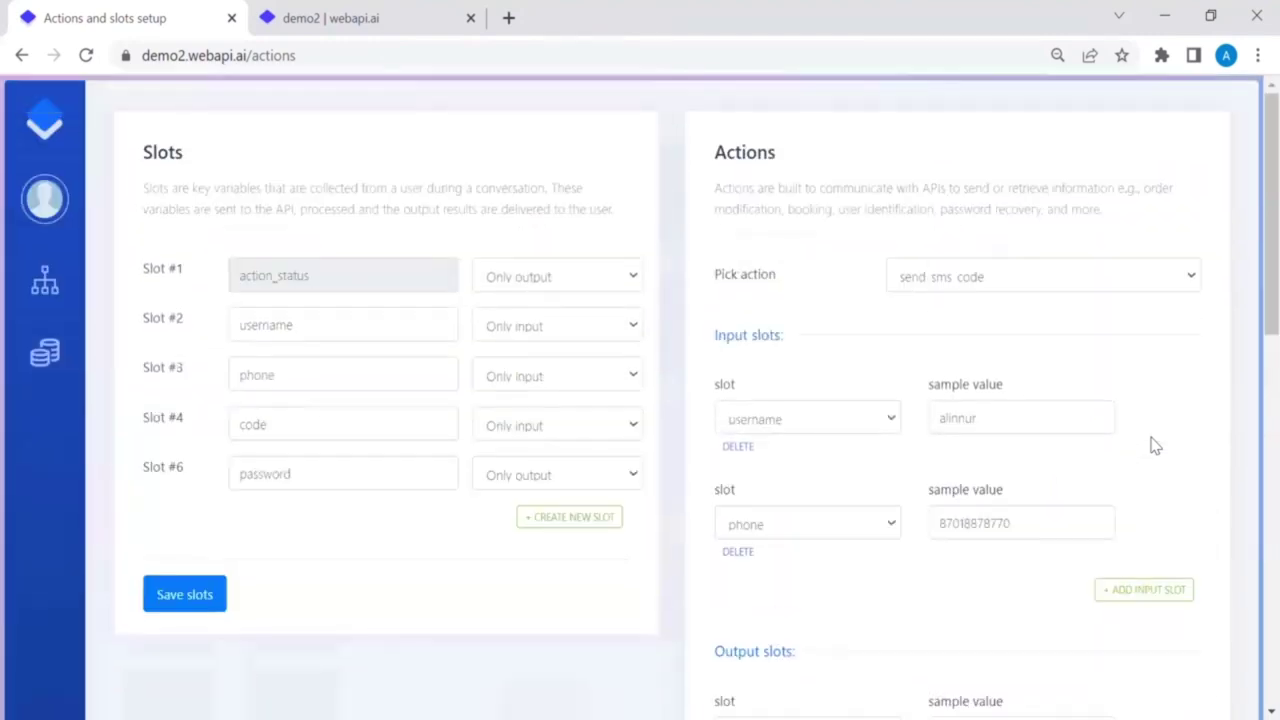
Switch to the reset_password action and enter sample username and code values.
left_click(1089, 279)
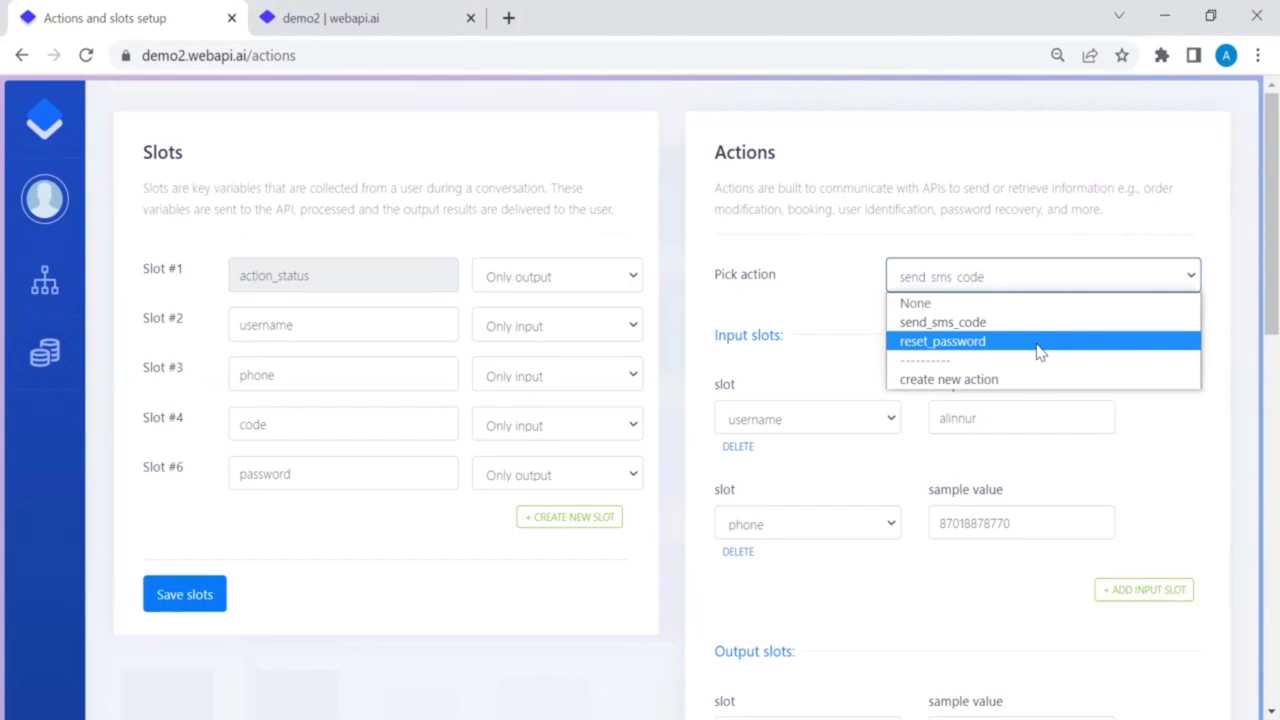
left_click(1040, 343)
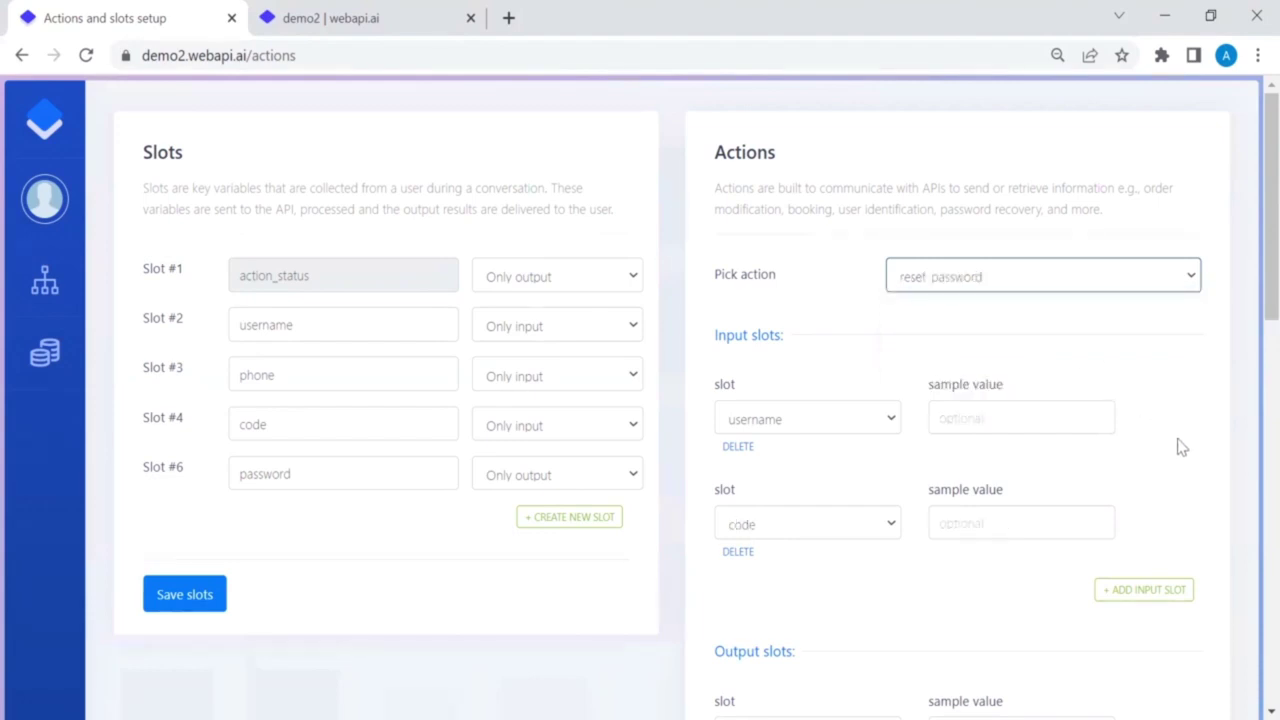
scroll(1181, 447, "down", 1)
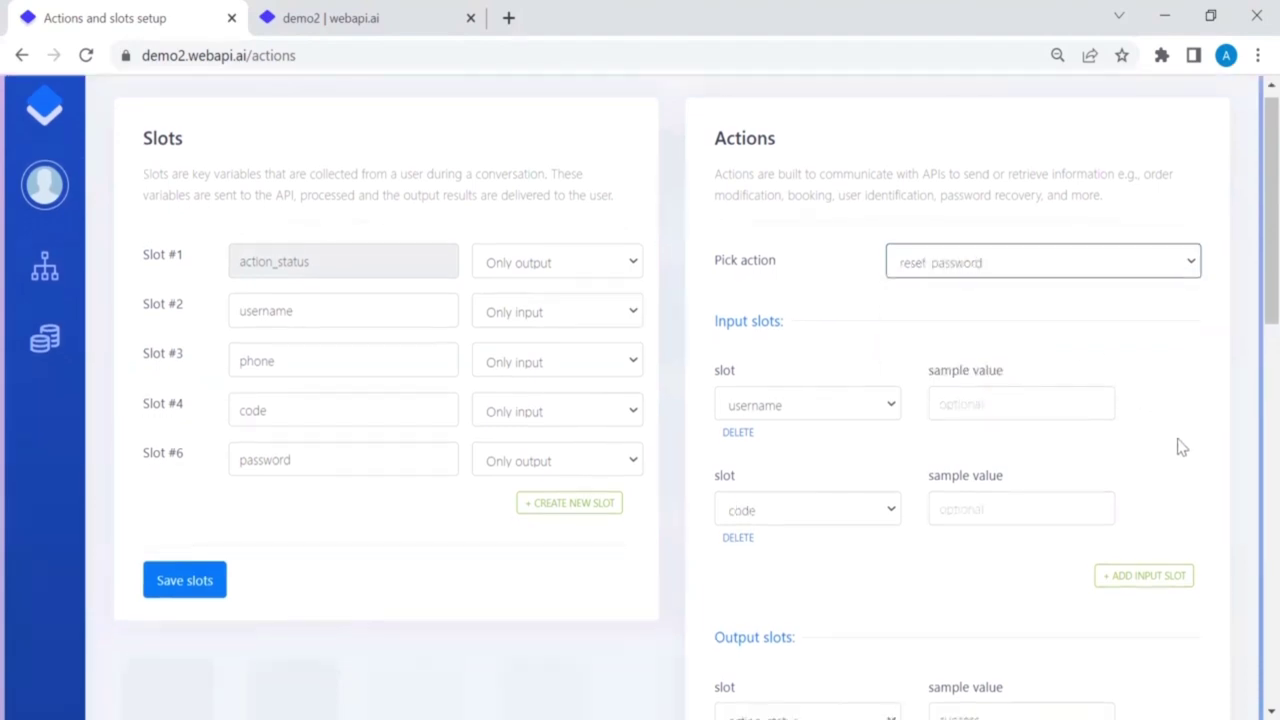
scroll(1181, 447, "down", 4)
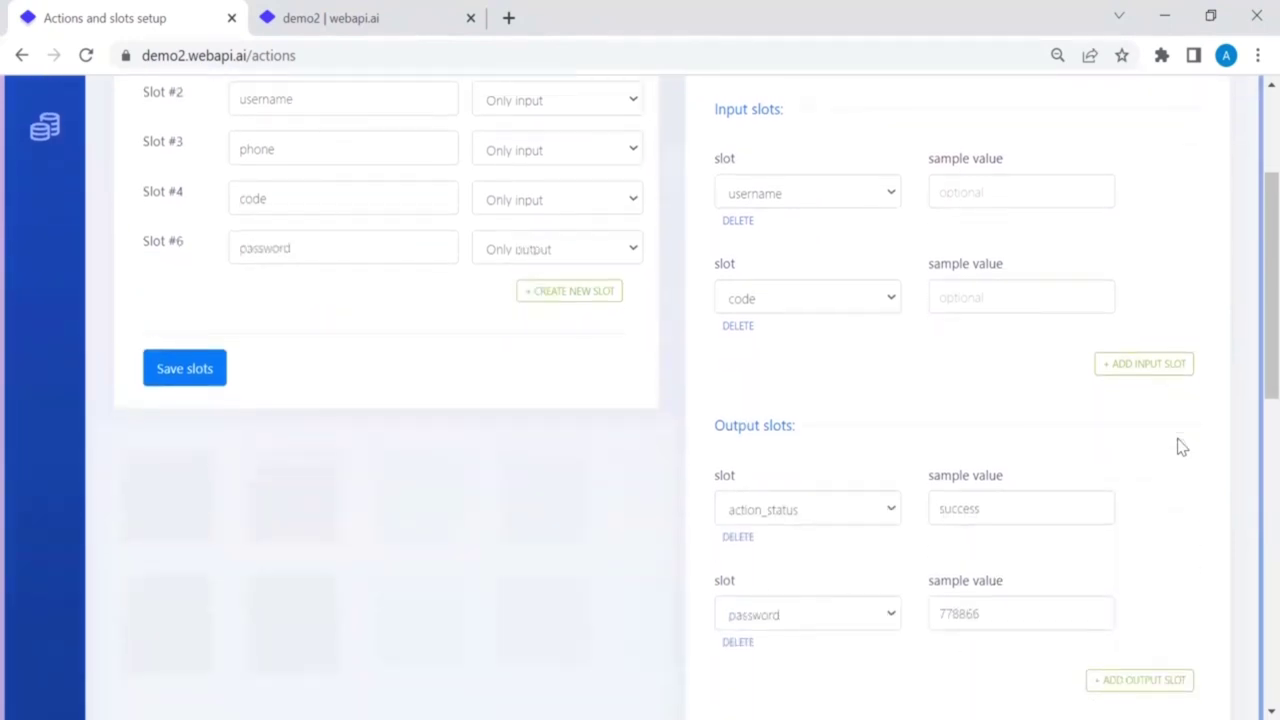
scroll(1181, 447, "down", 4)
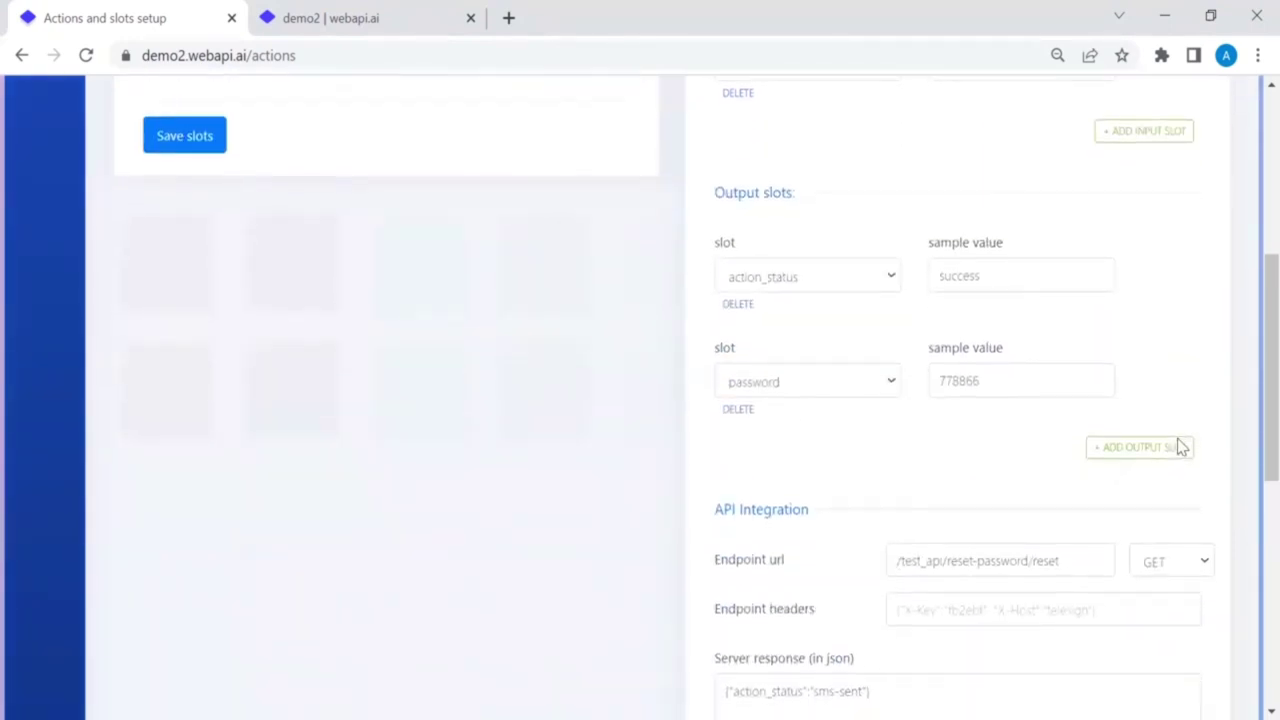
scroll(1181, 447, "up", 1)
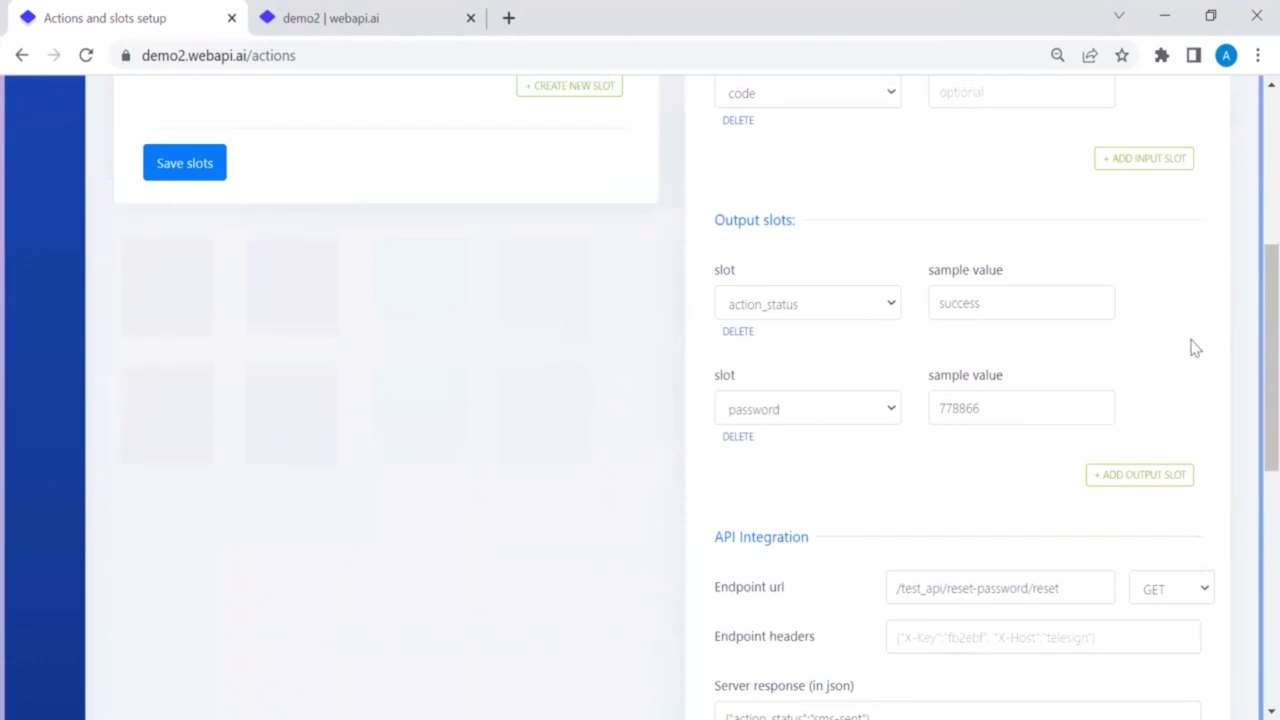
scroll(1190, 348, "up", 3)
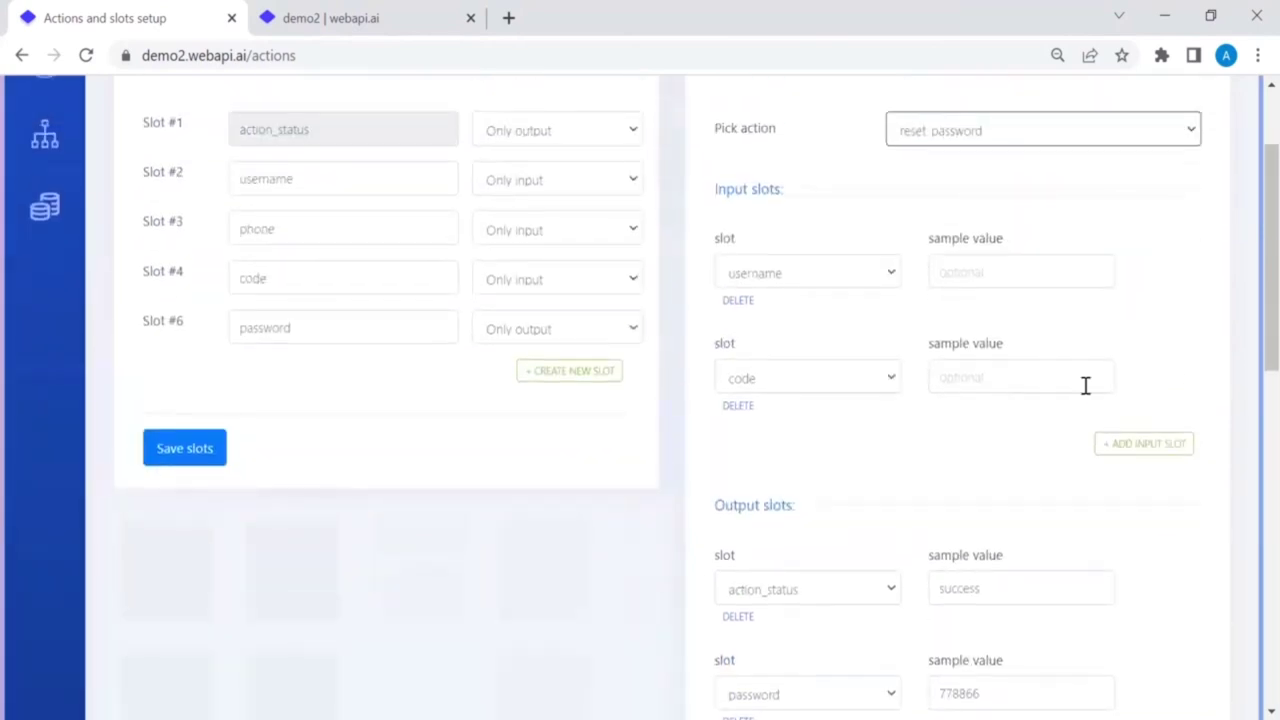
left_click(1003, 275)
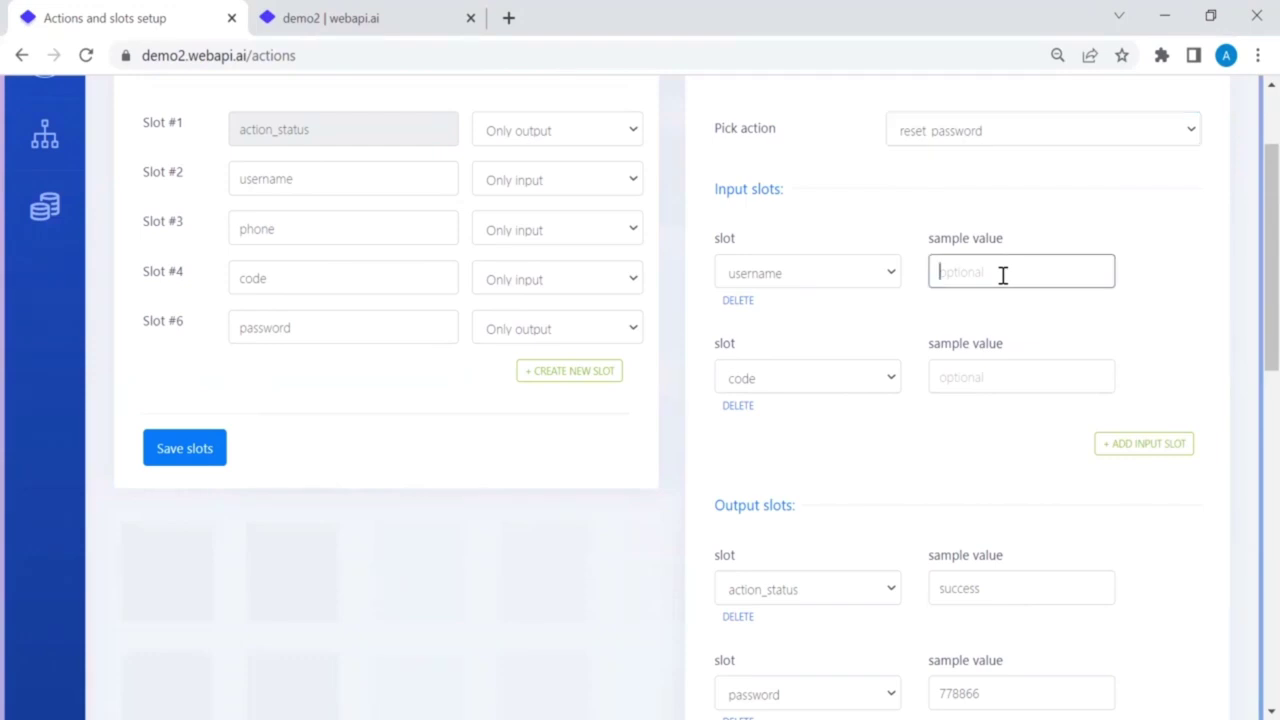
type("ainnur")
left_click(984, 371)
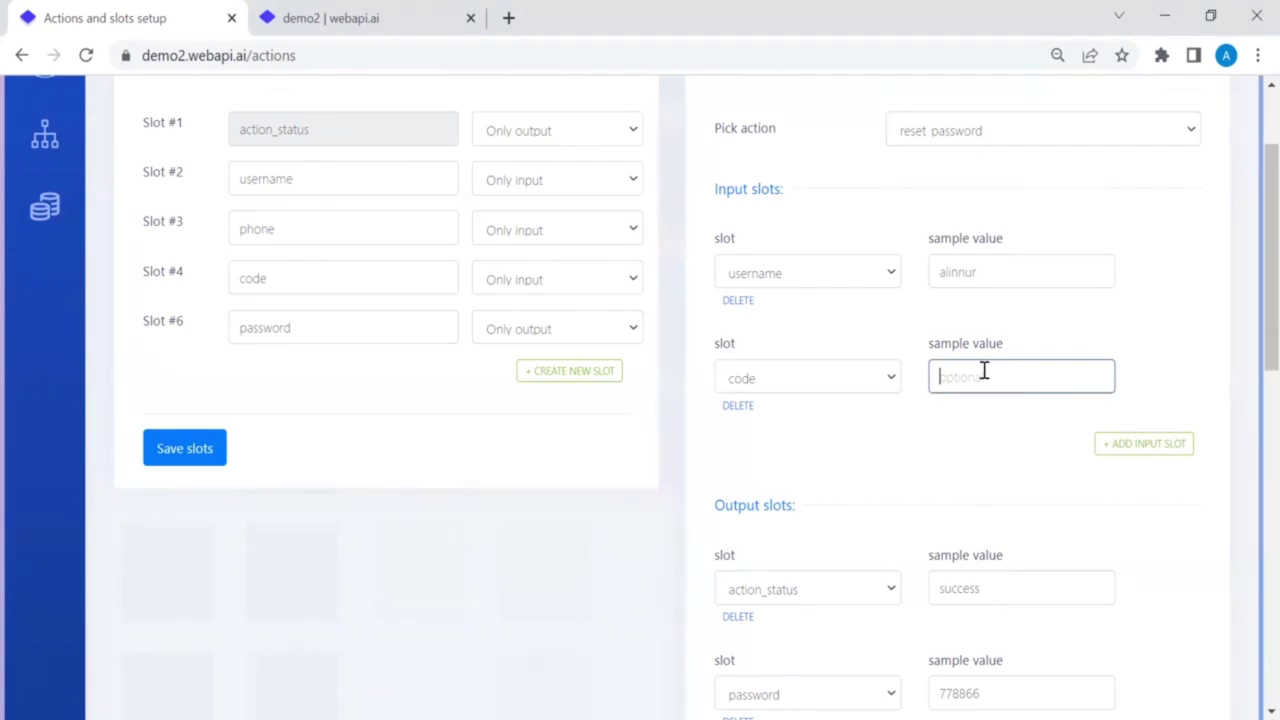
type("8899")
Test the reset_password endpoint and save the action.
scroll(1001, 422, "down", 3)
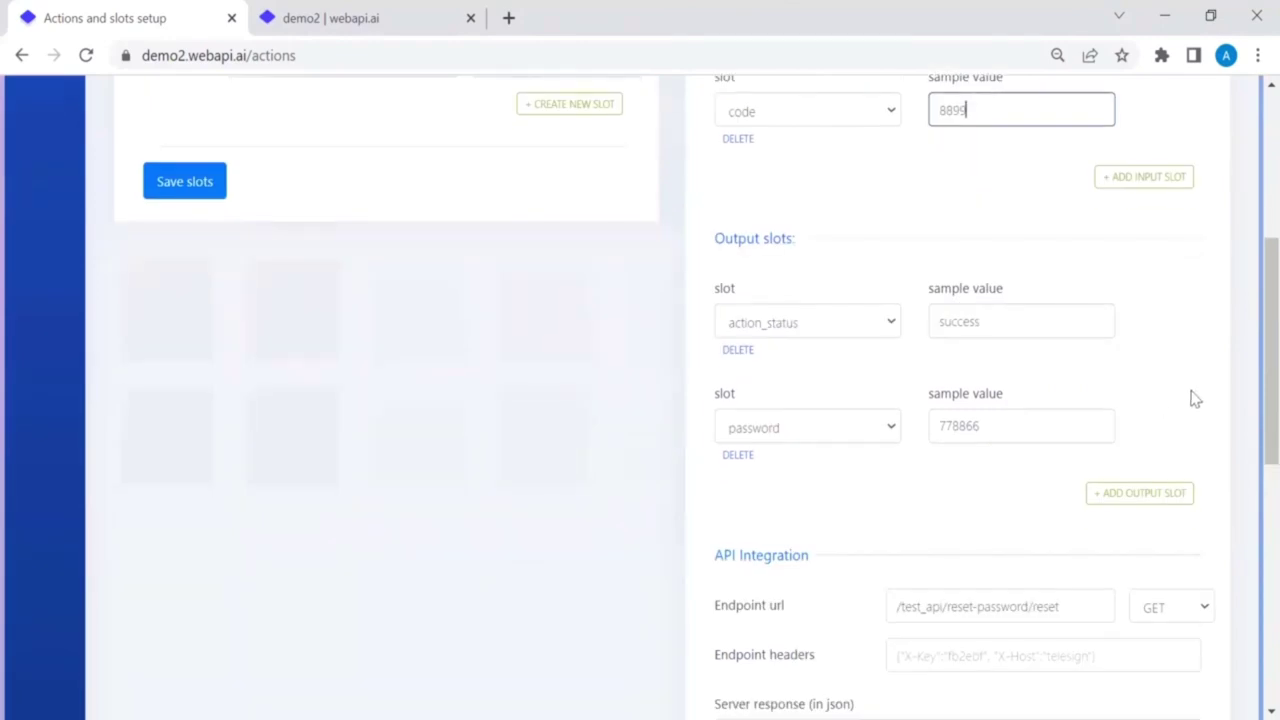
scroll(1191, 397, "down", 2)
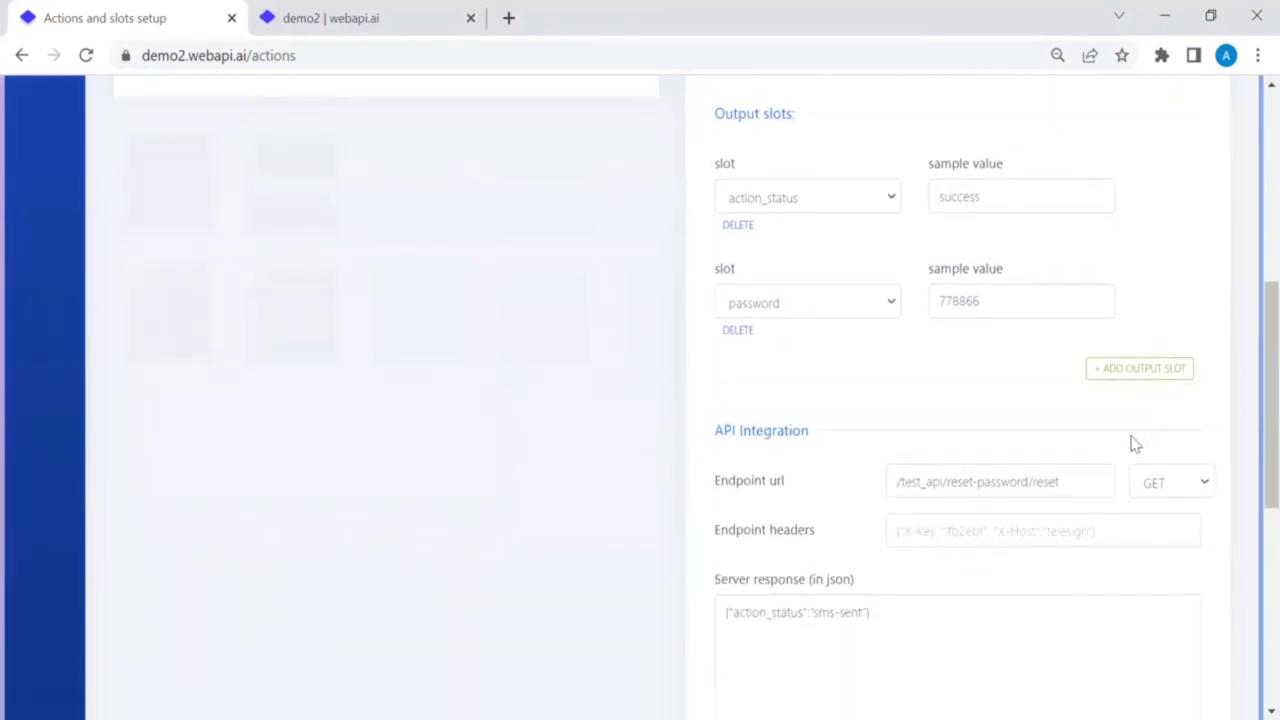
scroll(1133, 444, "down", 1)
scroll(1117, 506, "down", 1)
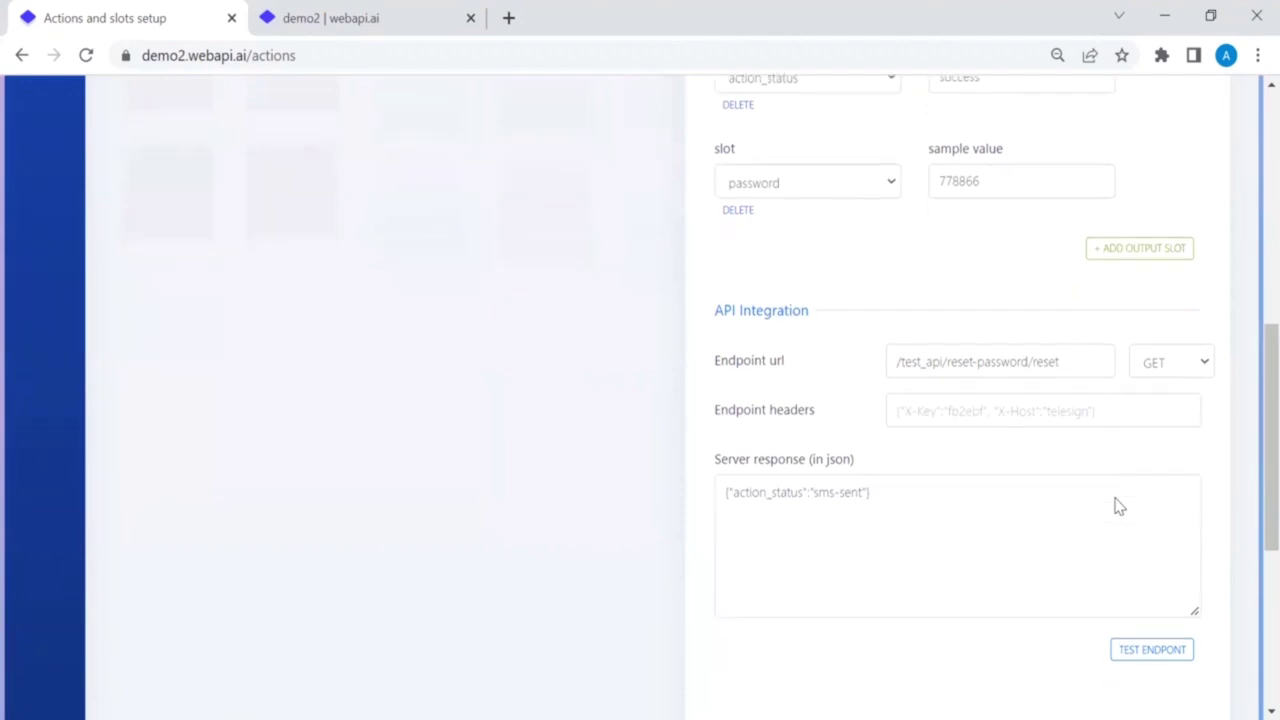
left_click(1150, 648)
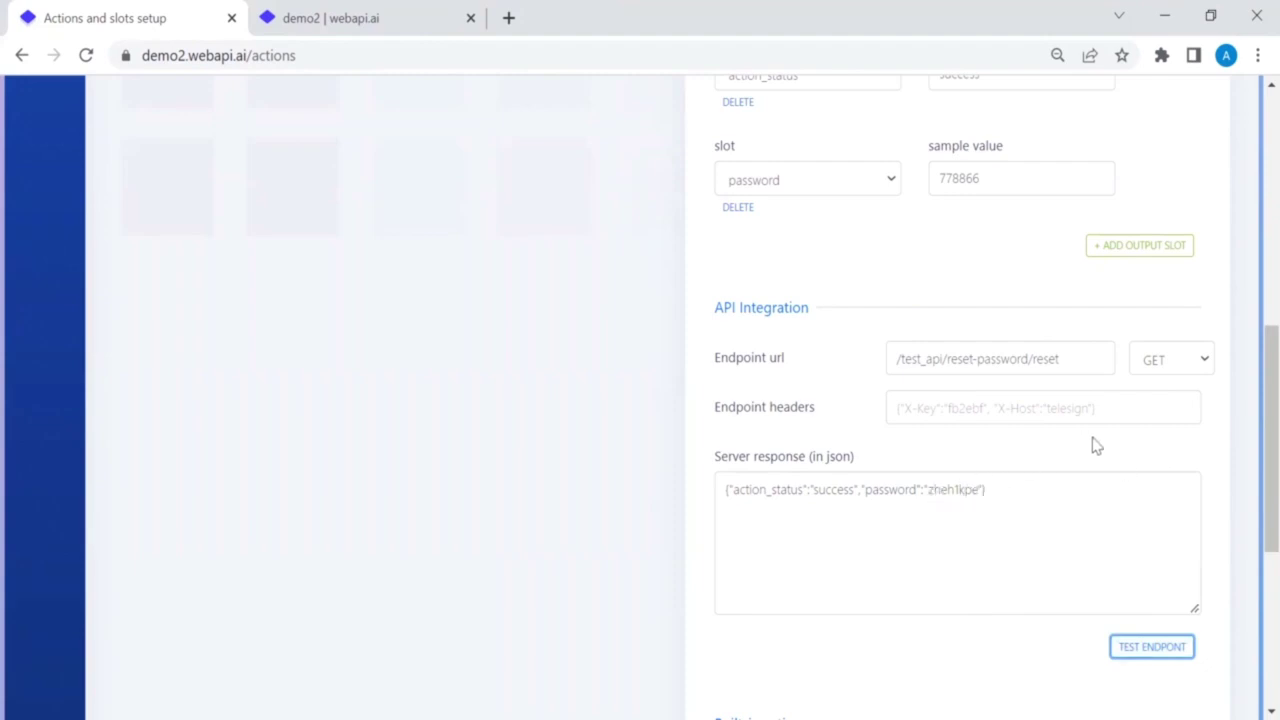
scroll(1095, 442, "down", 2)
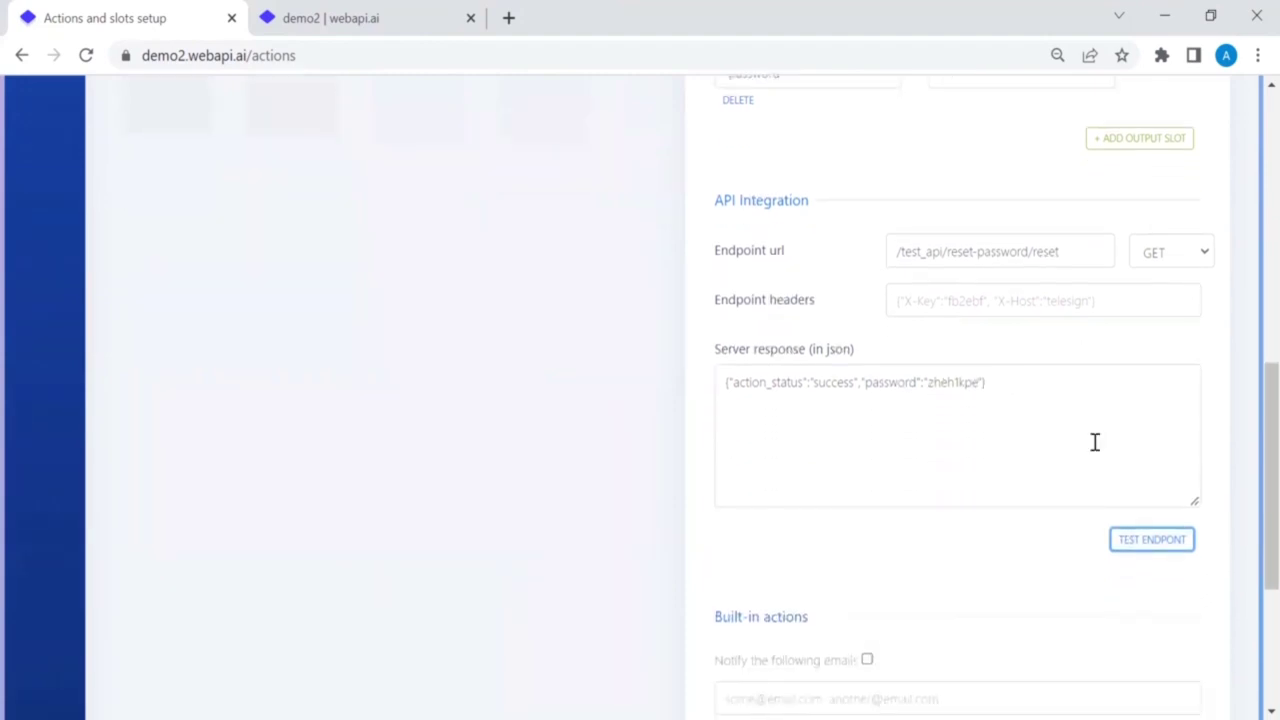
scroll(1095, 442, "down", 3)
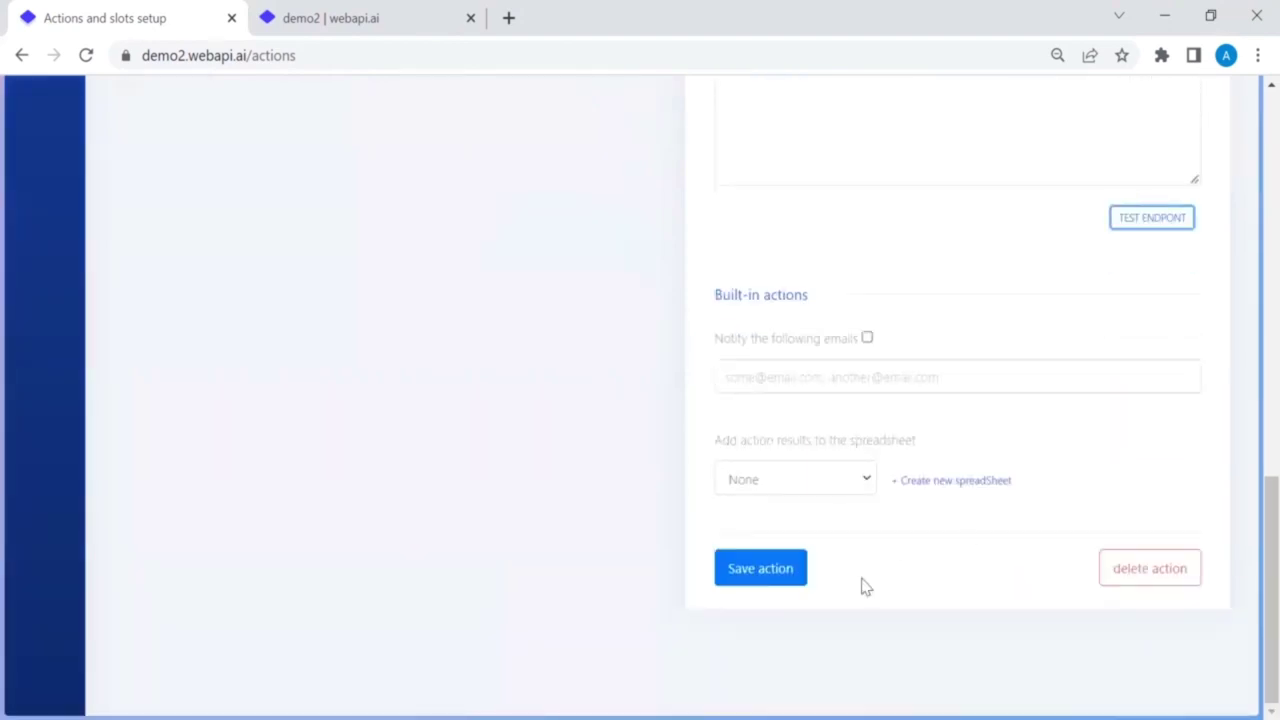
left_click(756, 582)
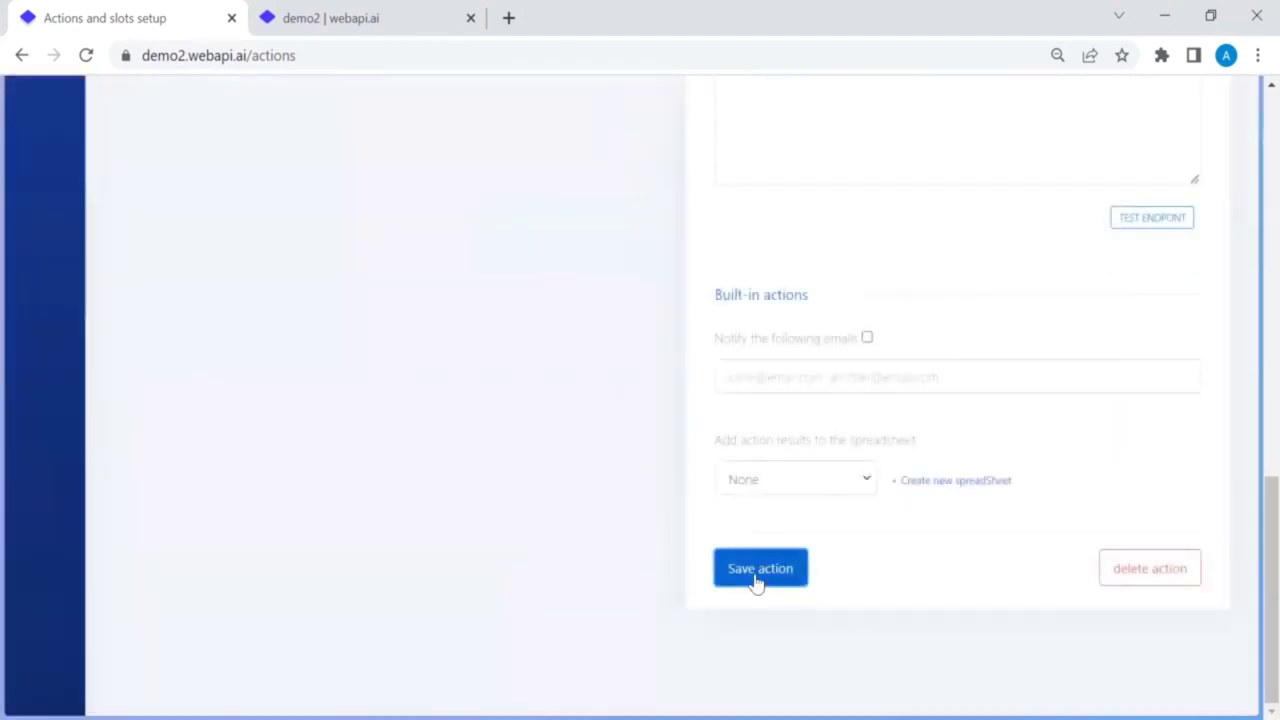
scroll(436, 445, "up", 10)
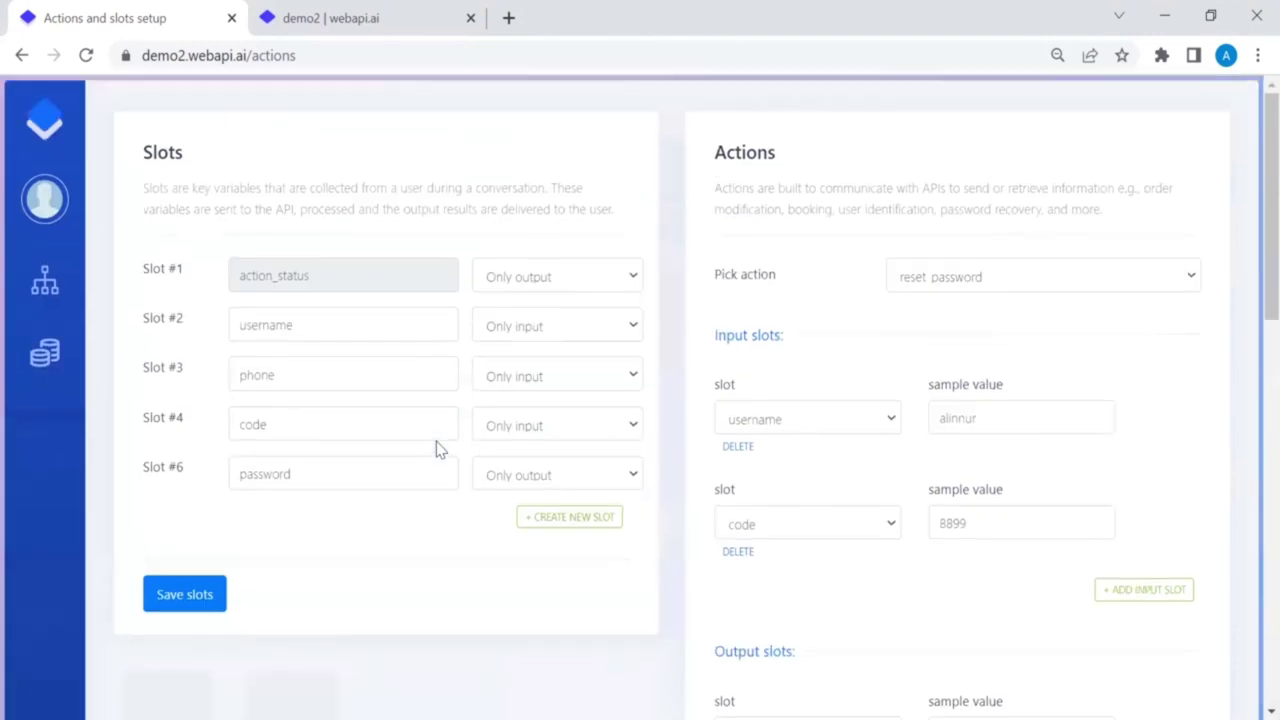
Review the Domain Knowledge page, then launch the test chat widget from the Home page.
mouse_move(25, 297)
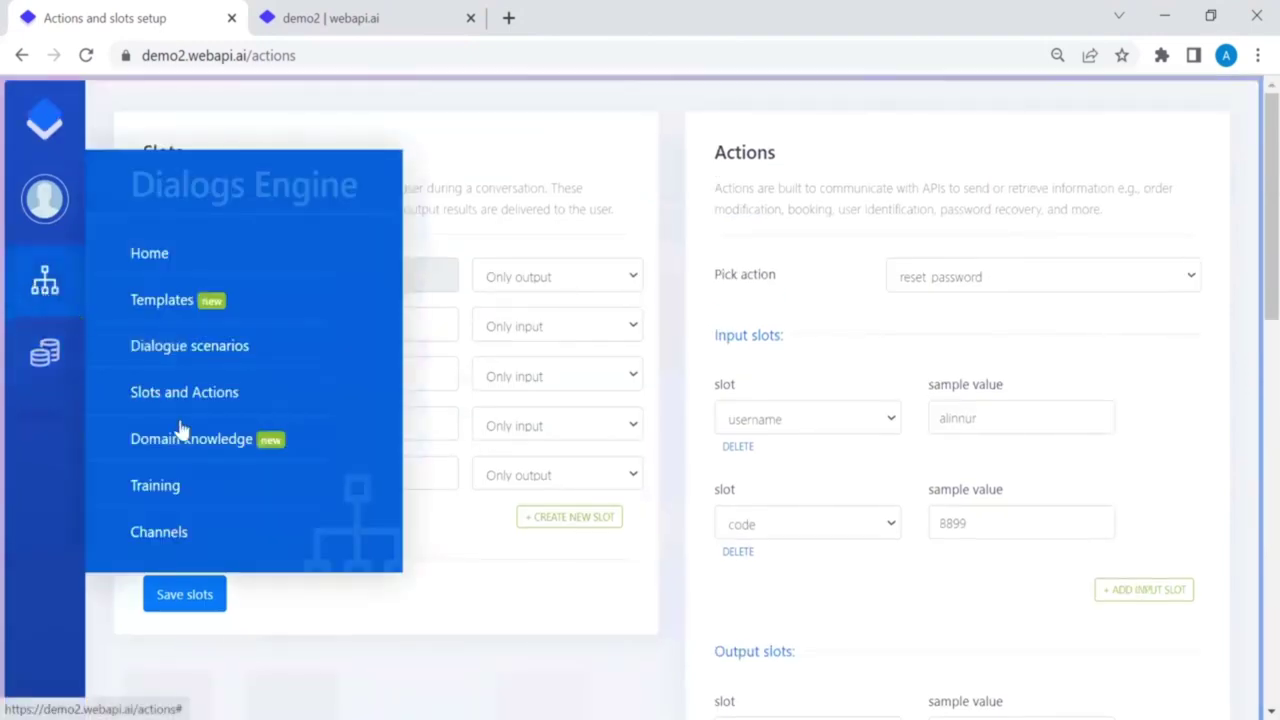
left_click(183, 438)
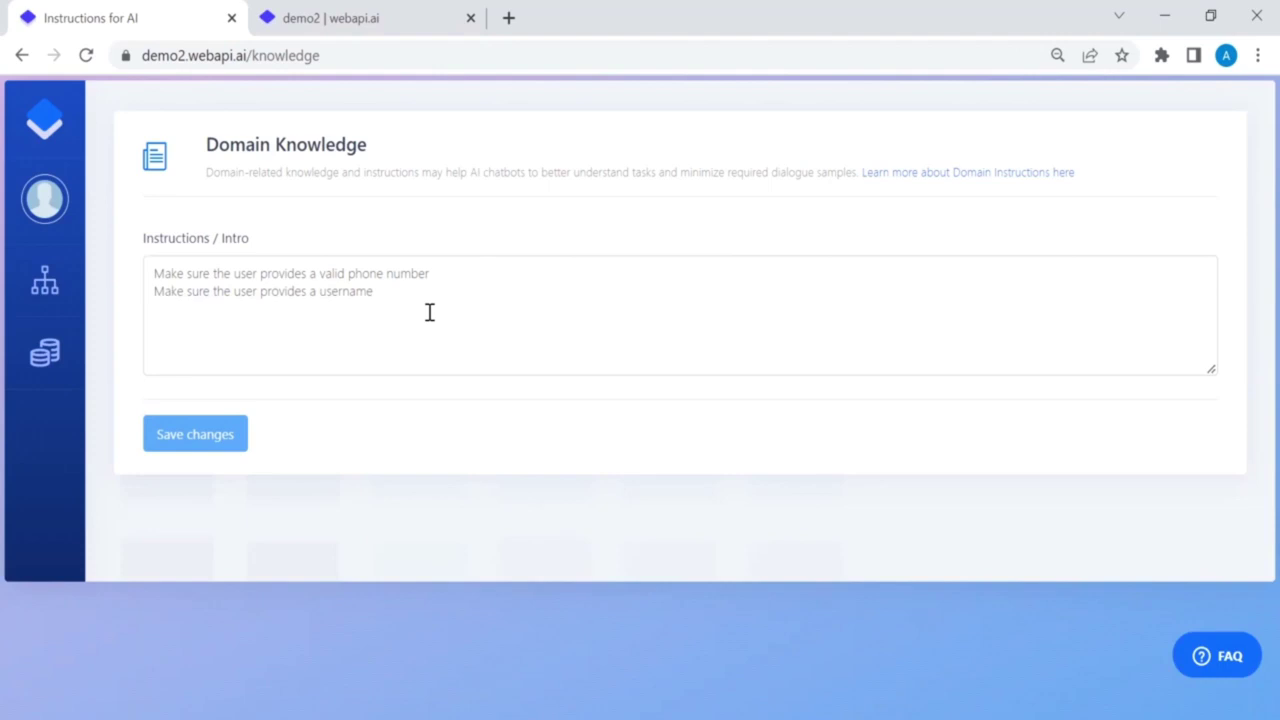
mouse_move(30, 288)
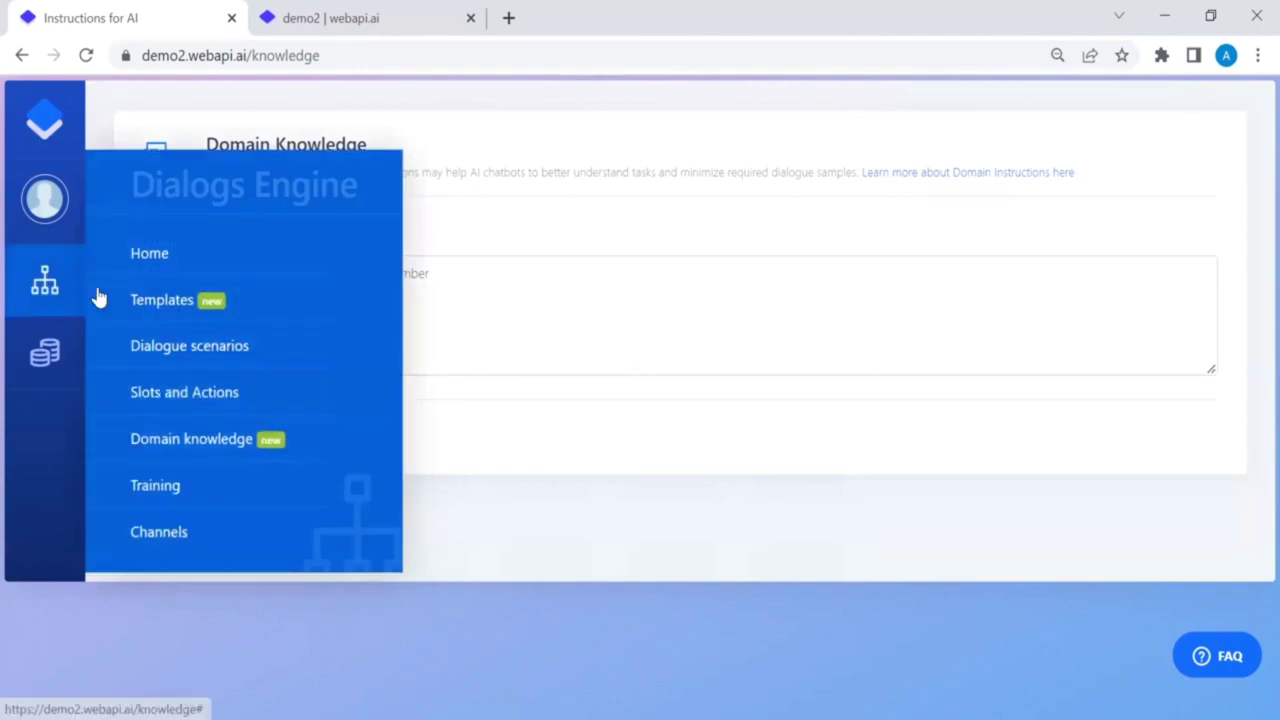
left_click(158, 258)
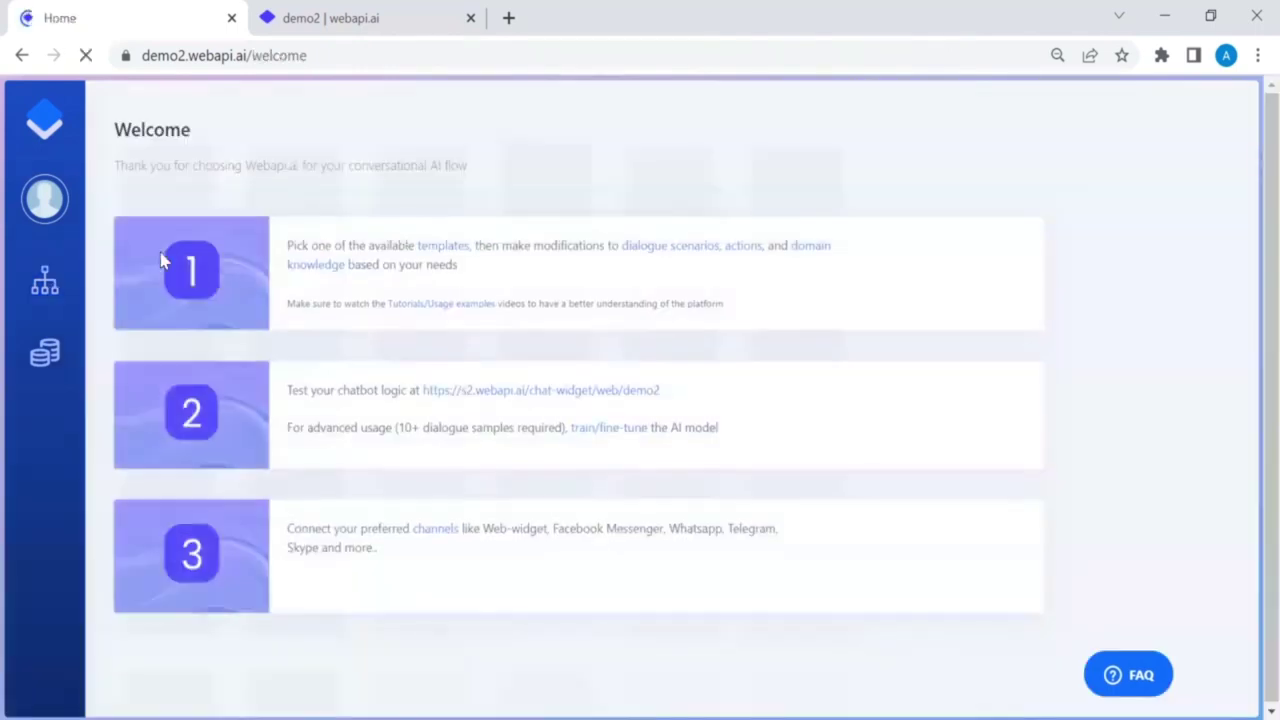
left_click(438, 390)
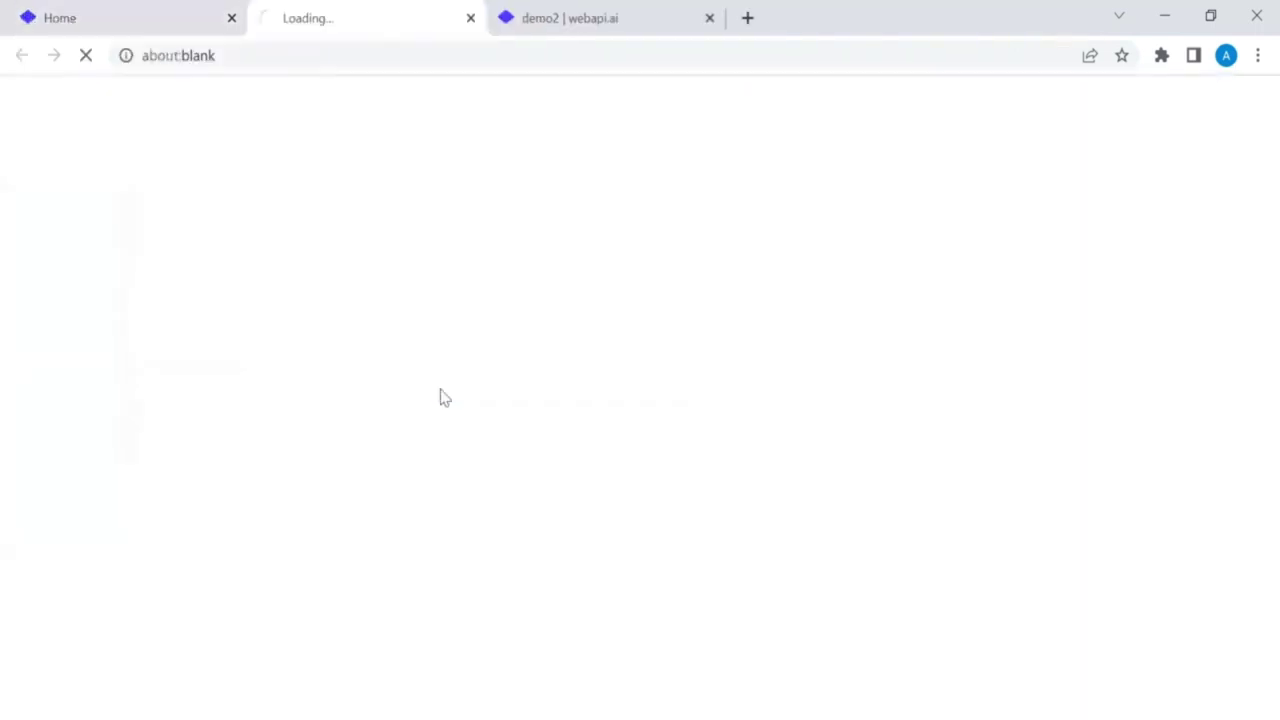
Close the duplicate tab, restart the bot with /start and choose Reset ServiceNow password.
left_click(710, 19)
left_click(752, 584)
type("/start")
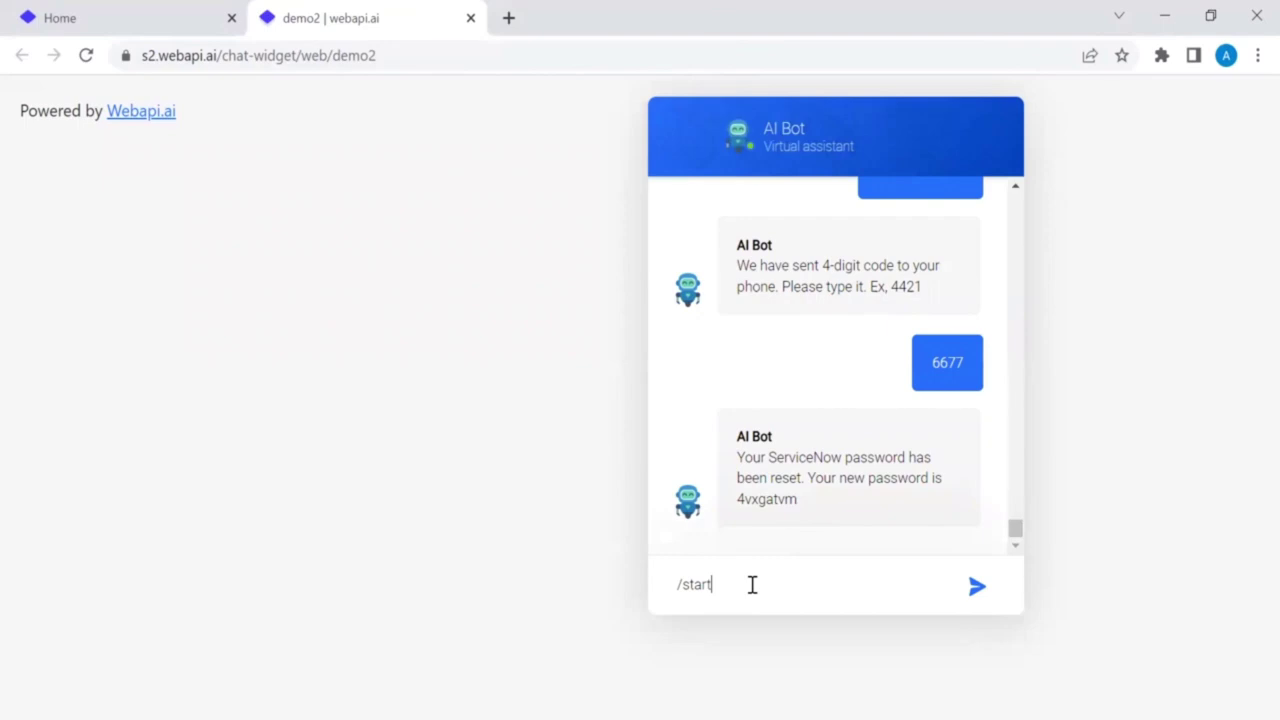
key("Return")
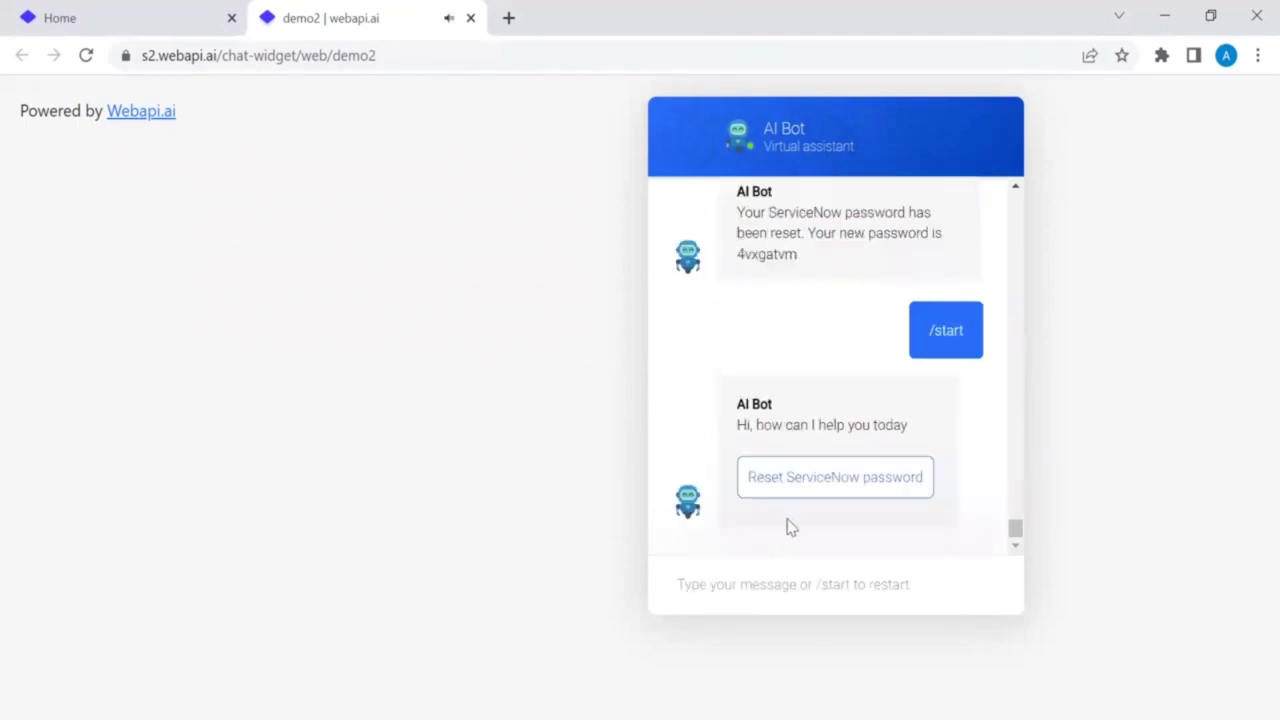
left_click(817, 497)
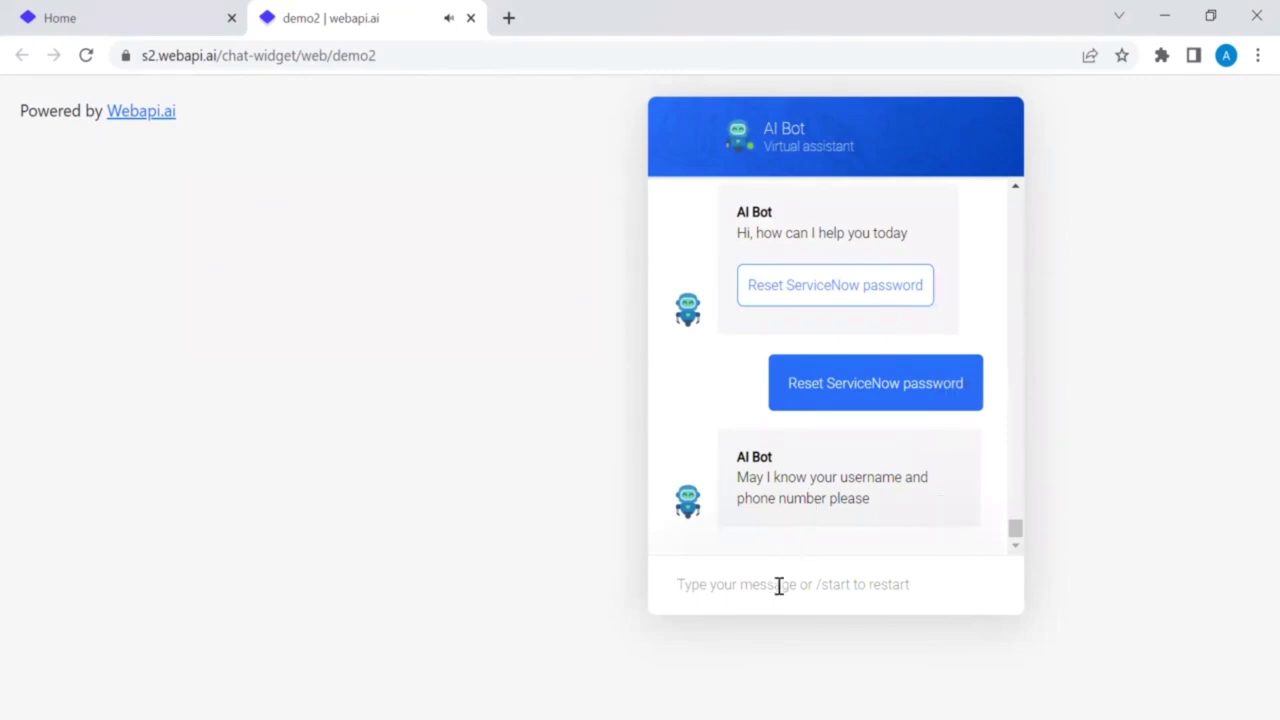
Send the bot a username, a phone number and a 4-digit code.
type("arman")
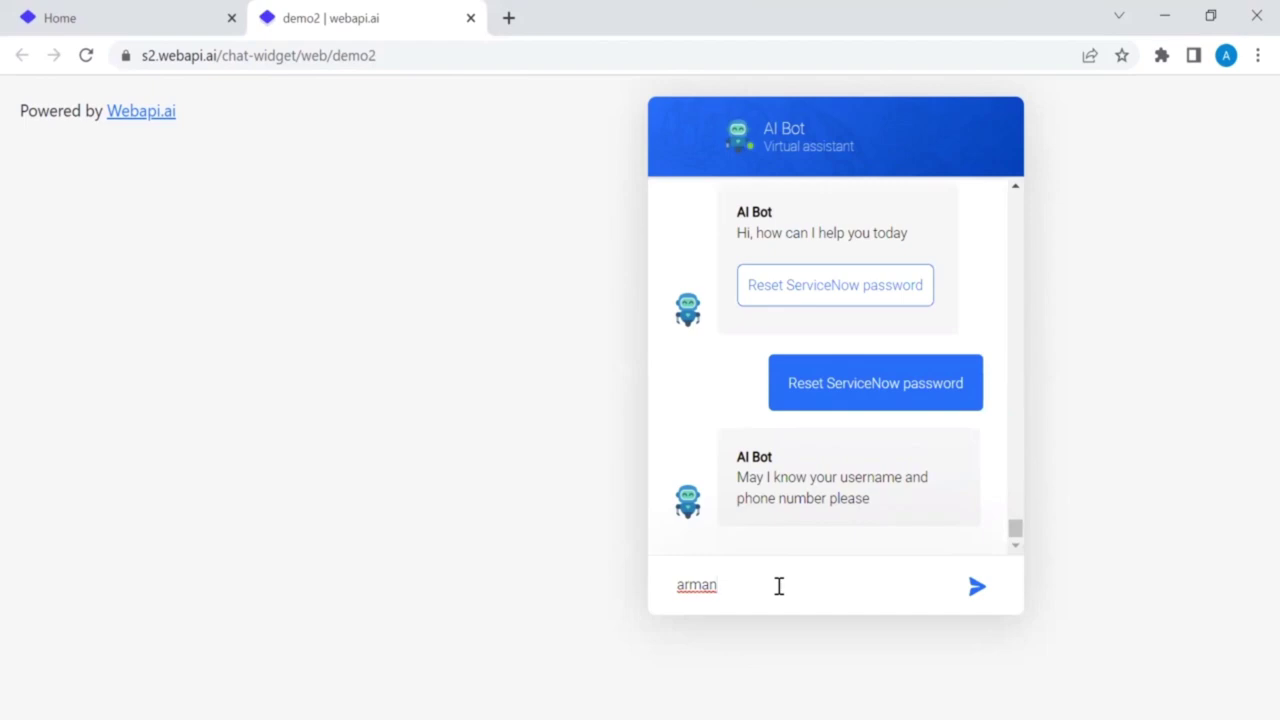
key("Return")
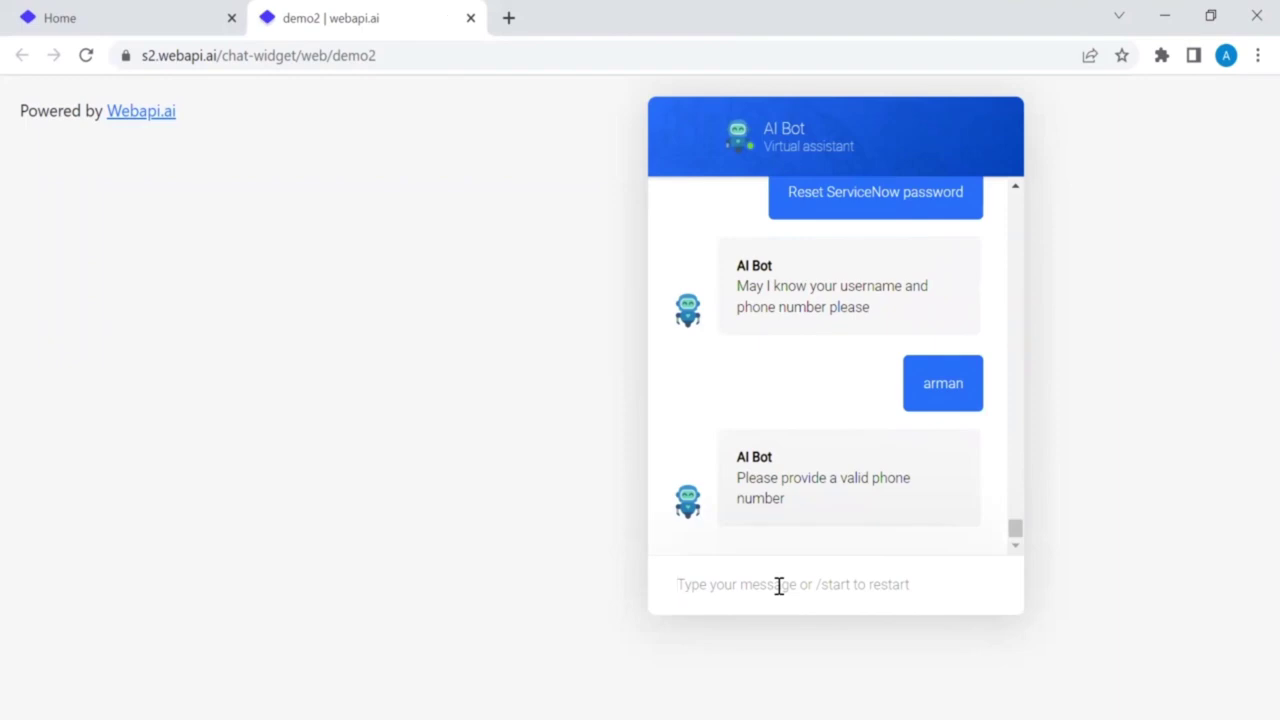
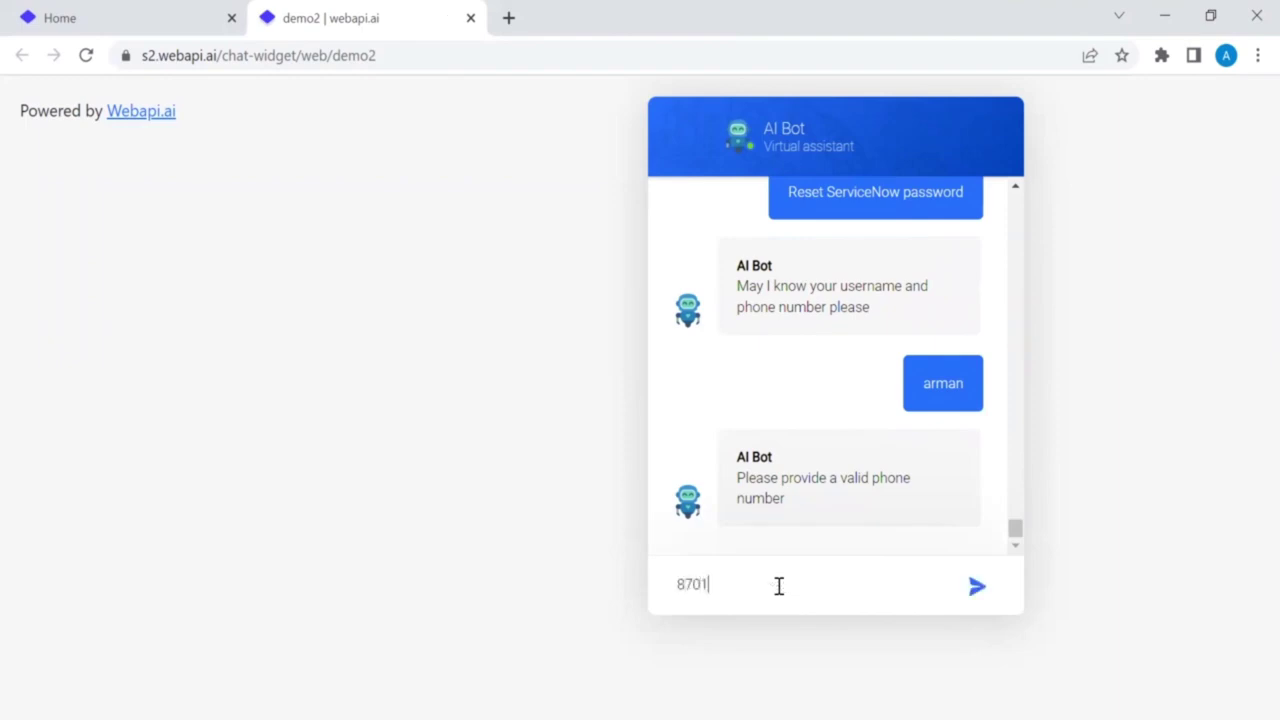
key("Return")
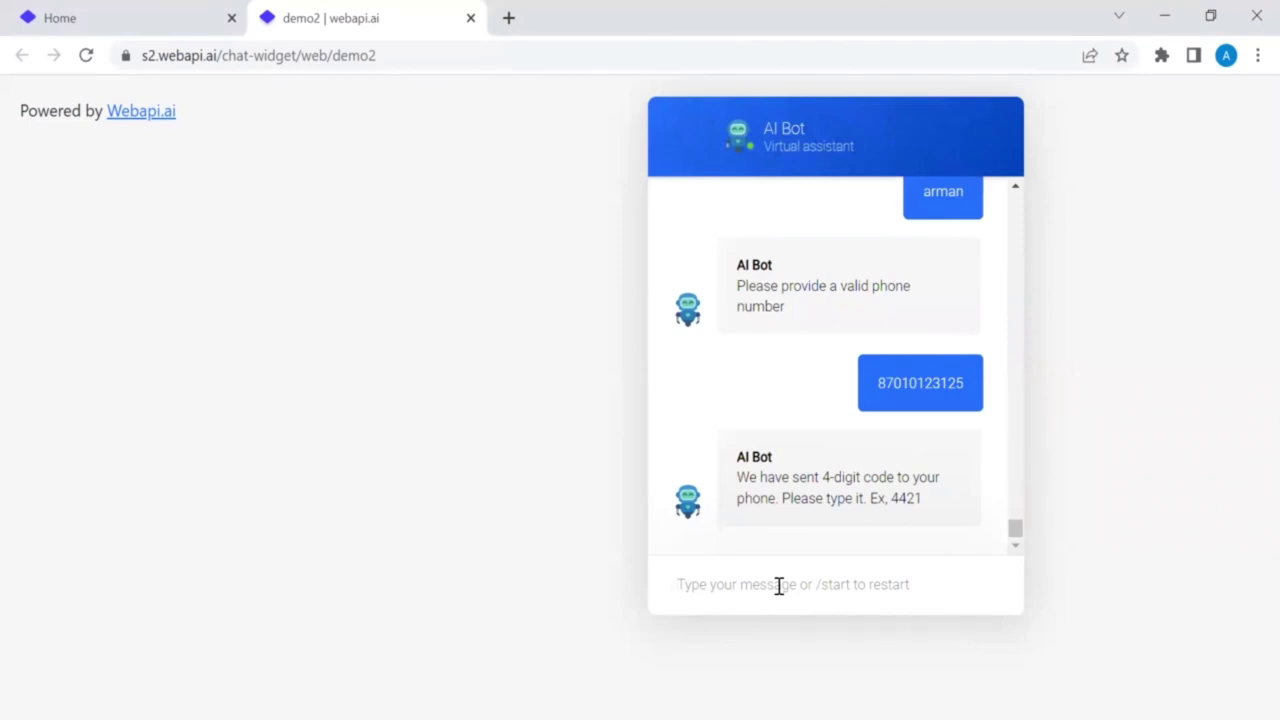
type("1234")
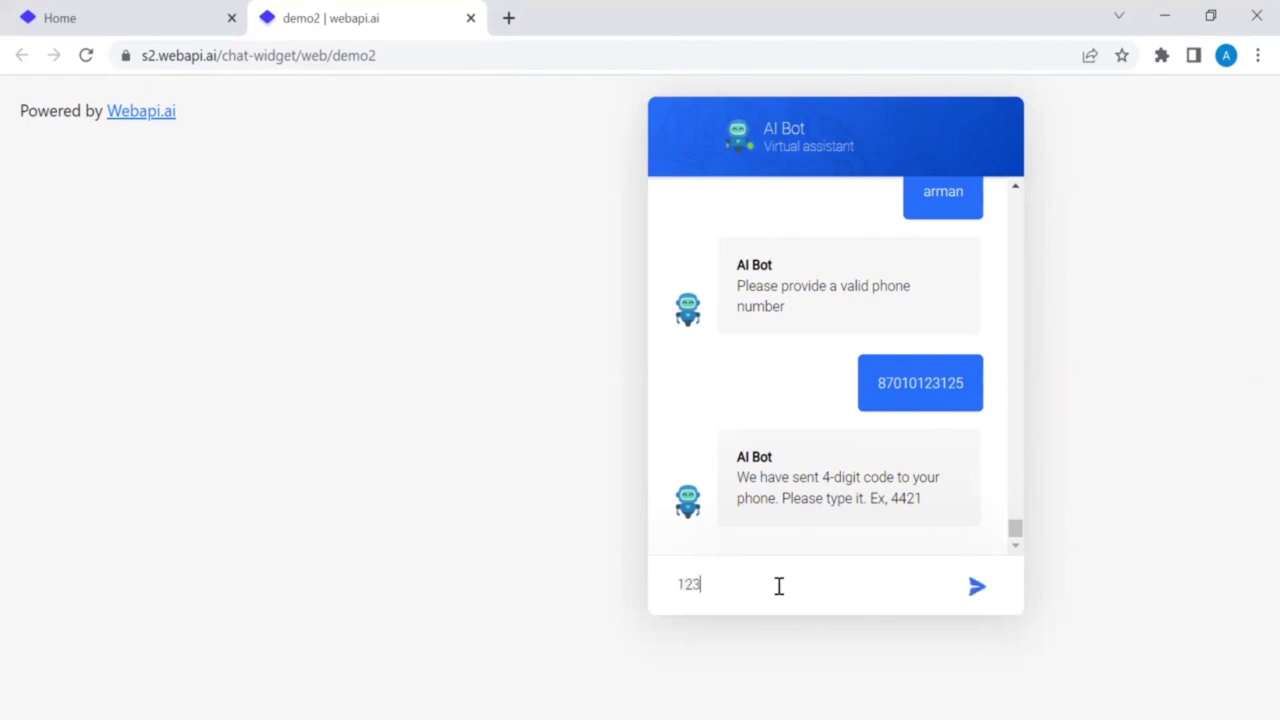
left_click(975, 589)
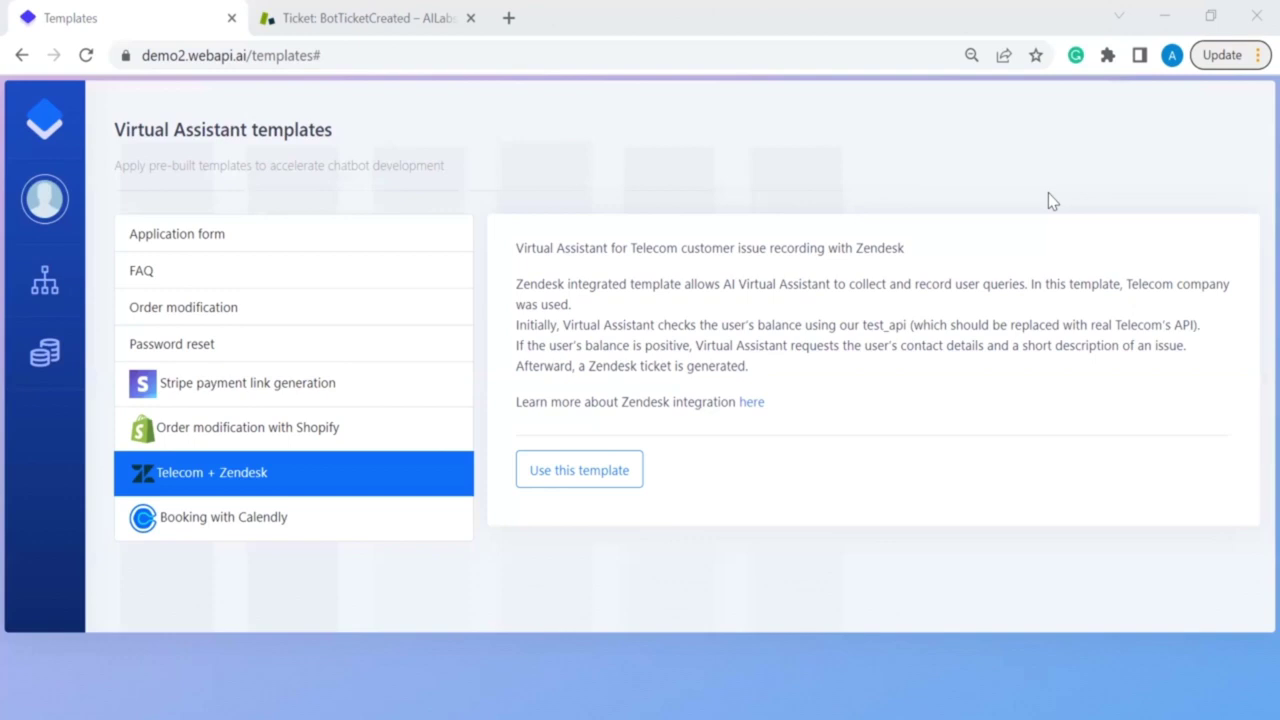
Open Domain knowledge, then switch to the Dialogue scenarios list.
mouse_move(35, 285)
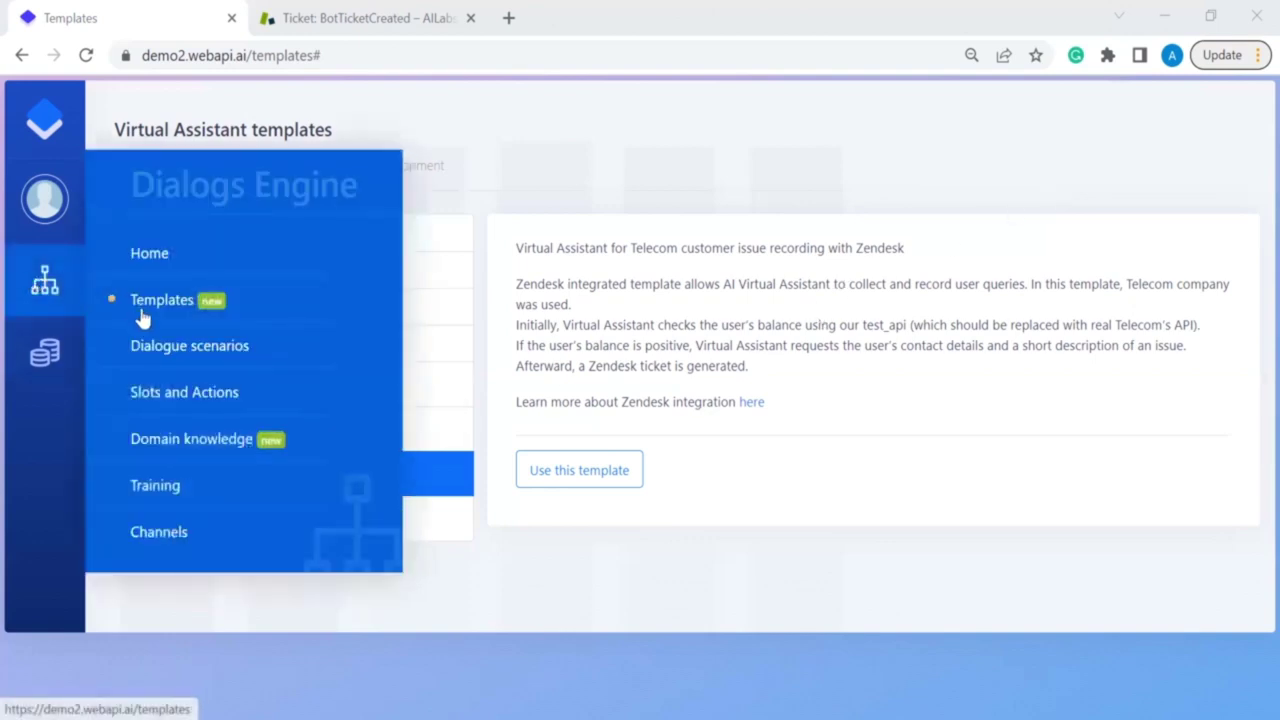
left_click(176, 440)
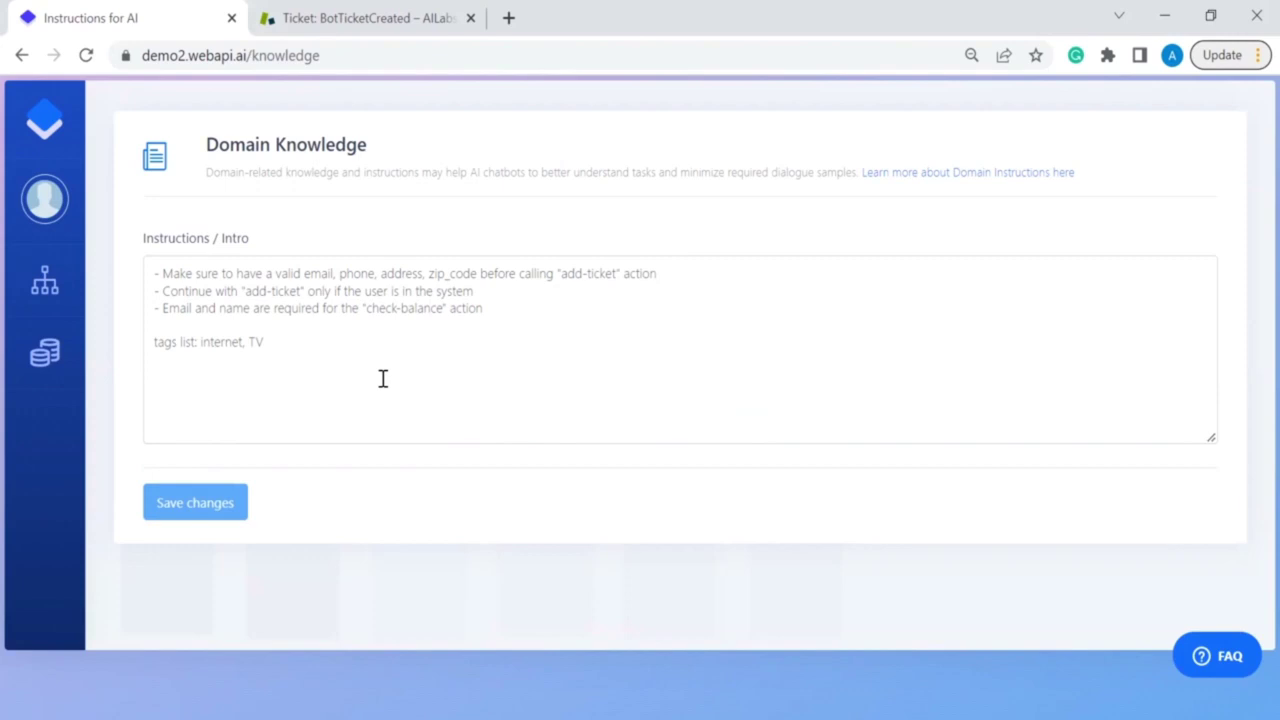
mouse_move(60, 277)
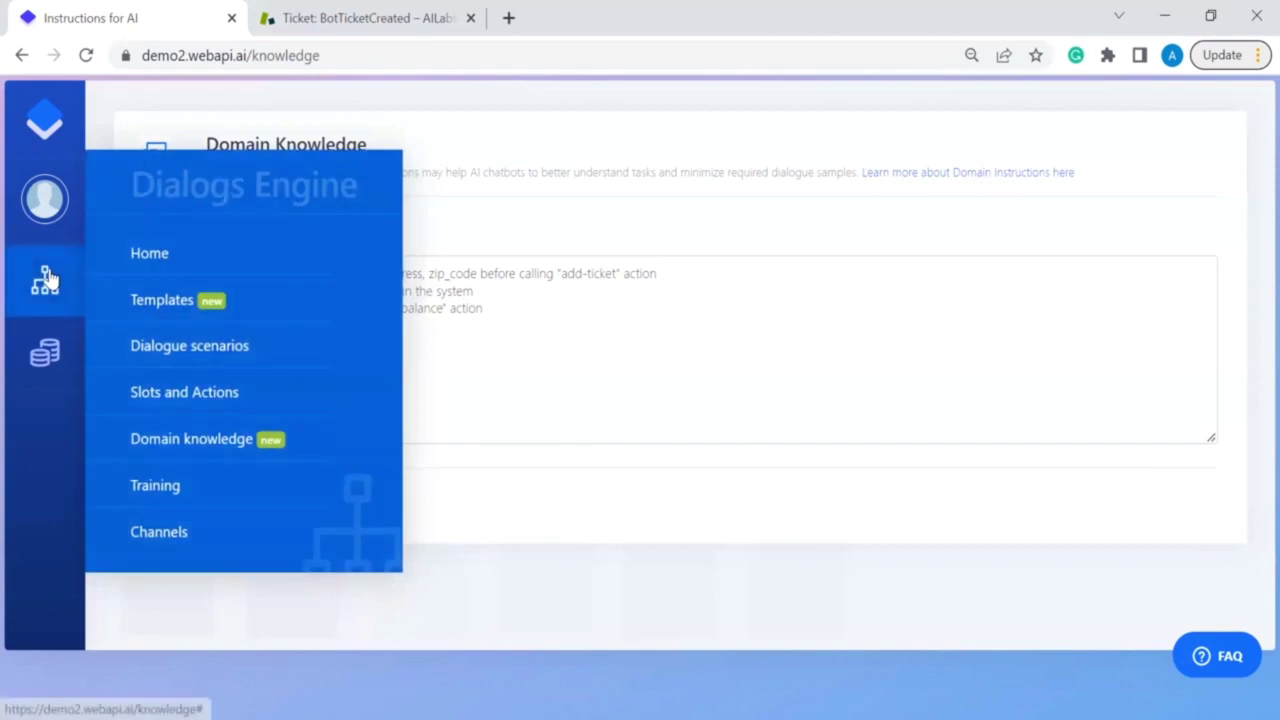
left_click(217, 357)
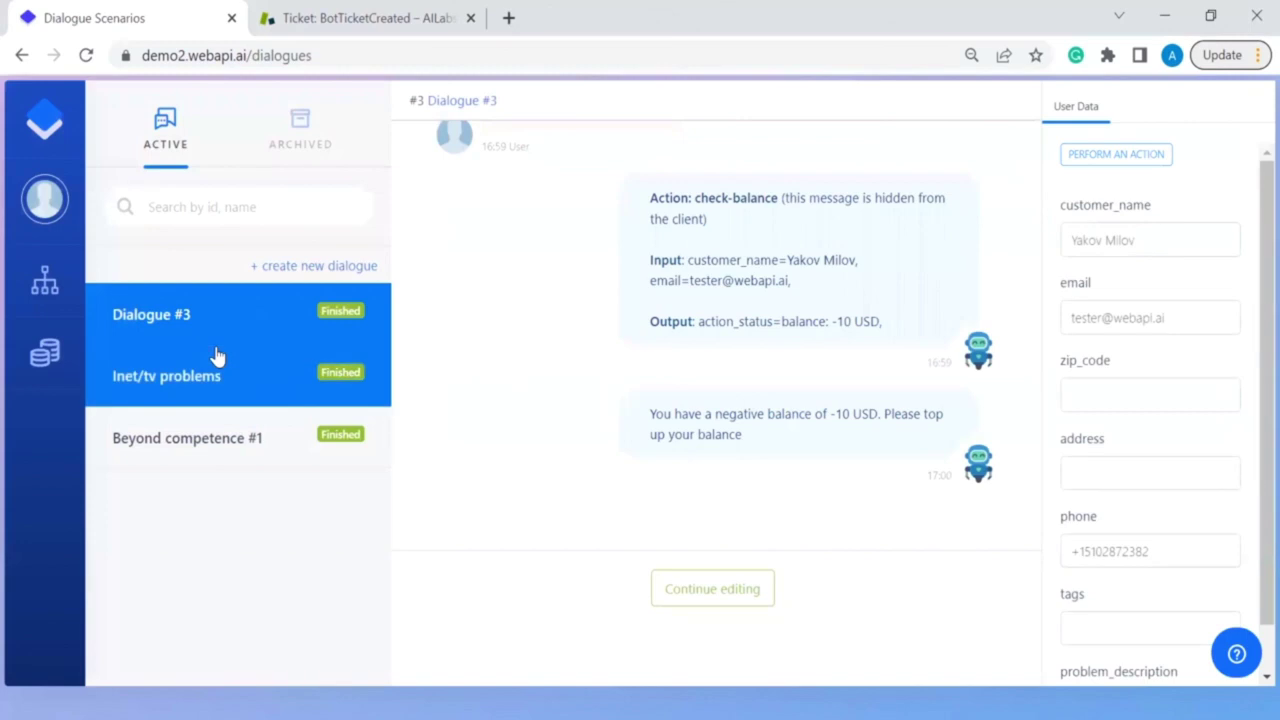
Read through Dialogue #3's check-balance transcript ending in the -10 USD reply.
left_click(238, 330)
scroll(555, 332, "up", 5)
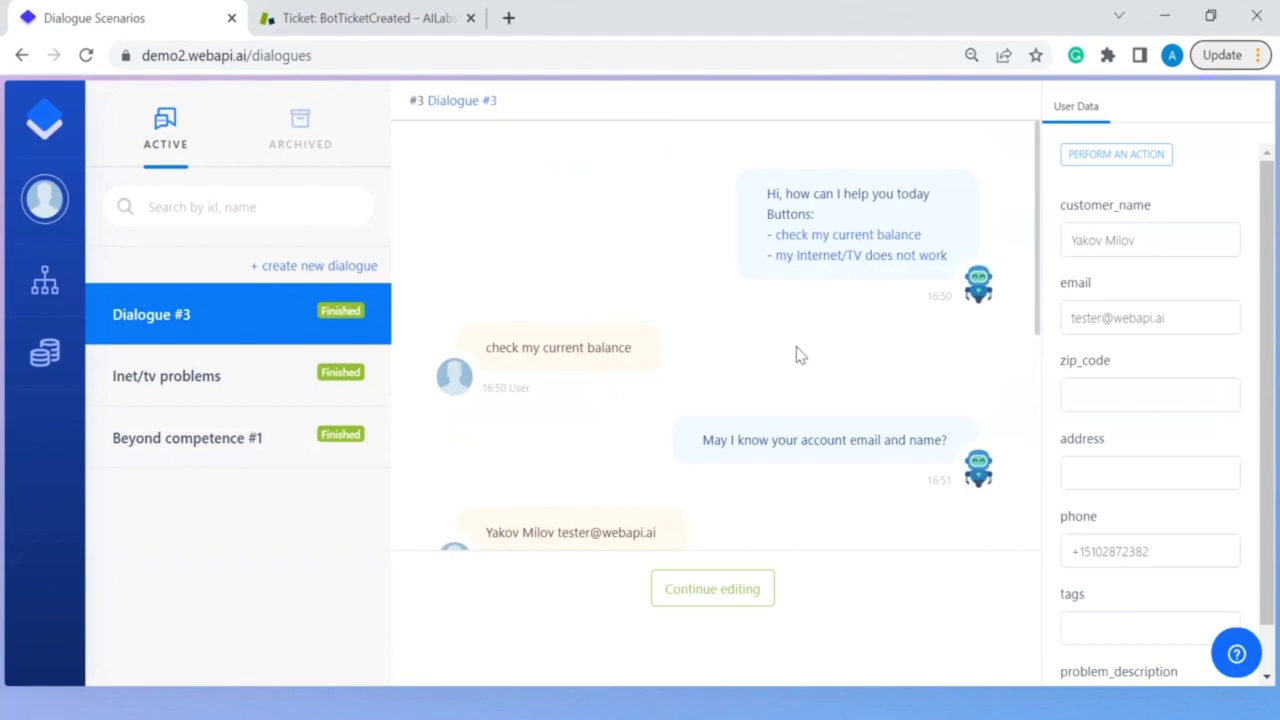
scroll(797, 357, "down", 2)
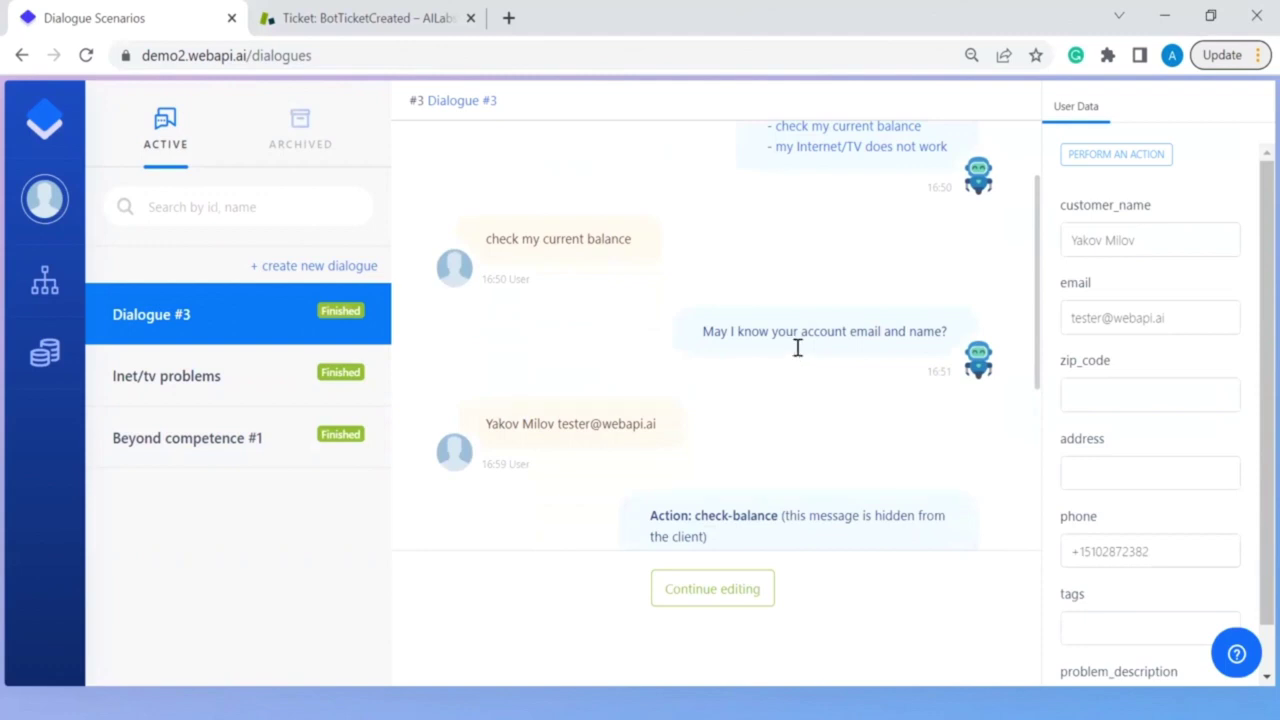
scroll(797, 355, "up", 1)
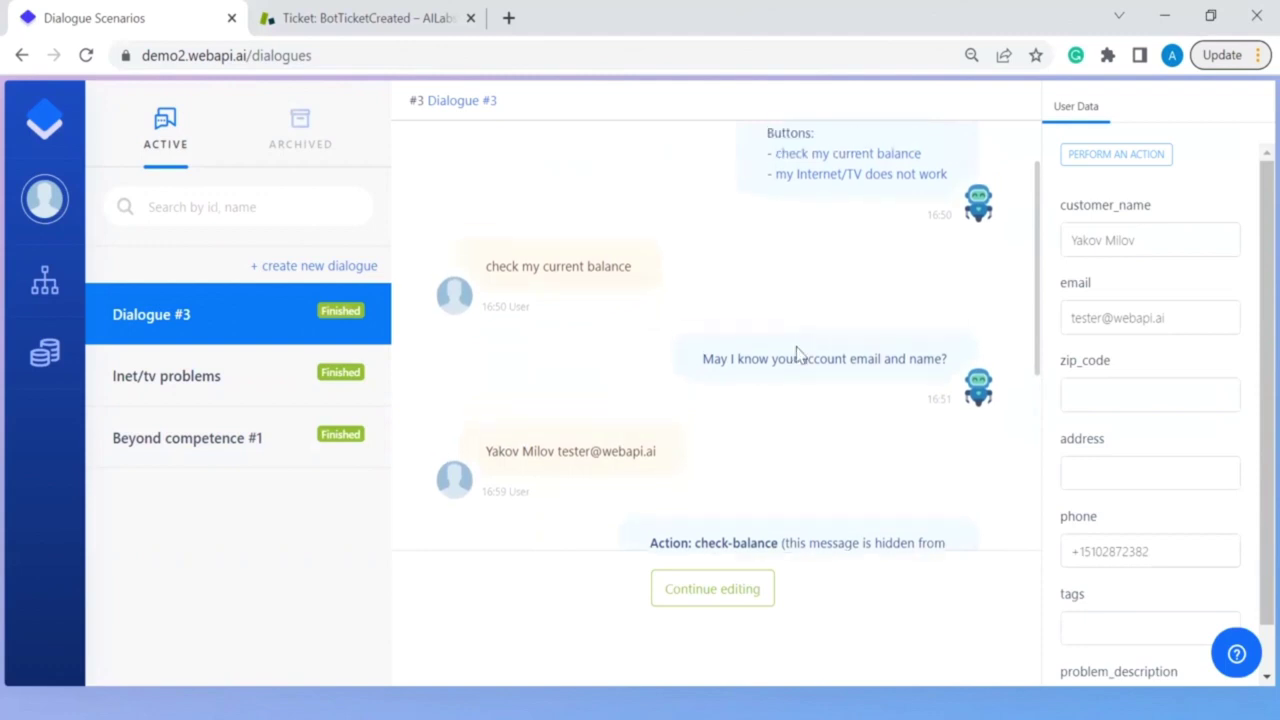
scroll(797, 355, "down", 2)
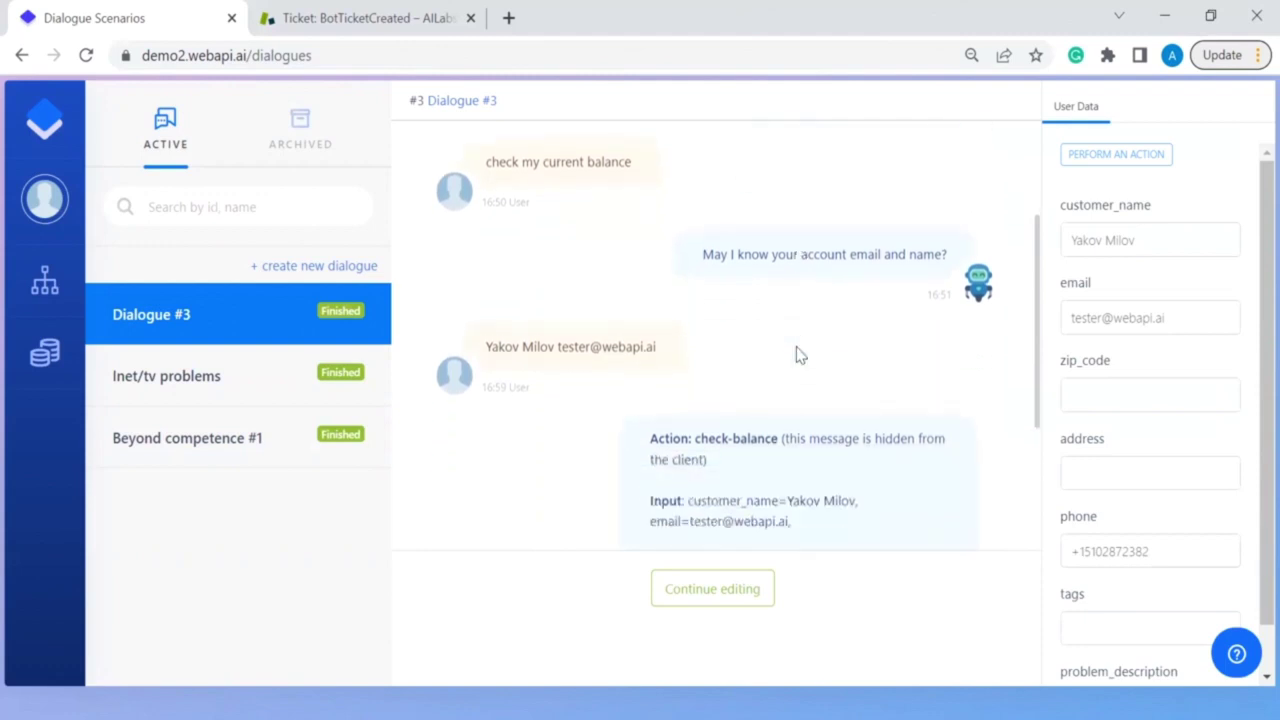
scroll(797, 355, "down", 2)
scroll(797, 355, "down", 1)
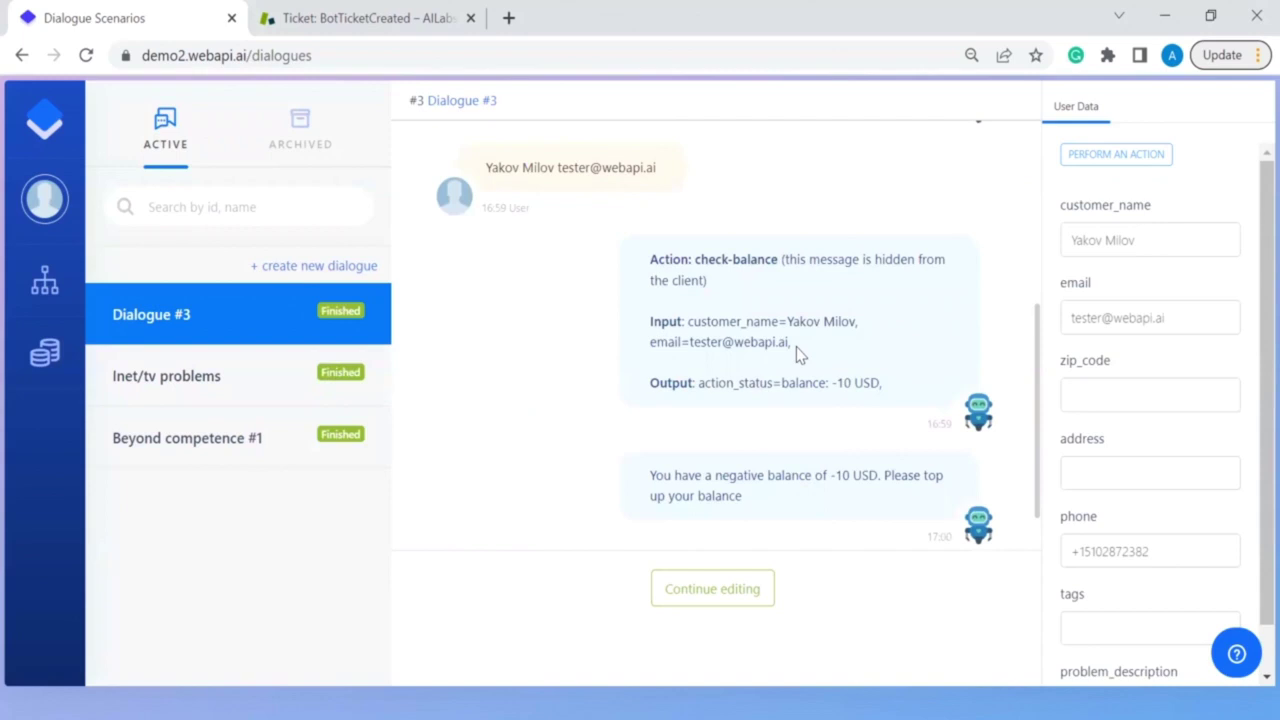
scroll(800, 355, "down", 1)
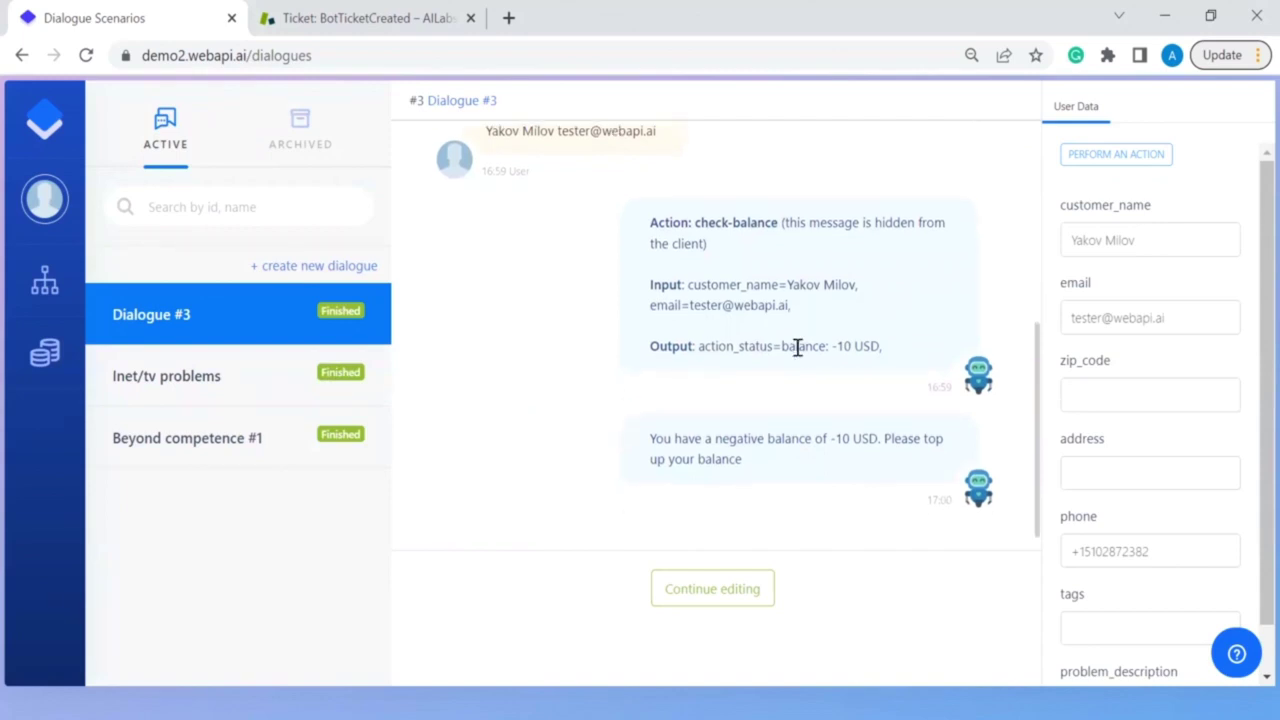
Open the Inet/tv problems dialogue and scroll to its top.
left_click(272, 388)
scroll(648, 355, "up", 2)
scroll(648, 355, "up", 10)
scroll(648, 355, "up", 5)
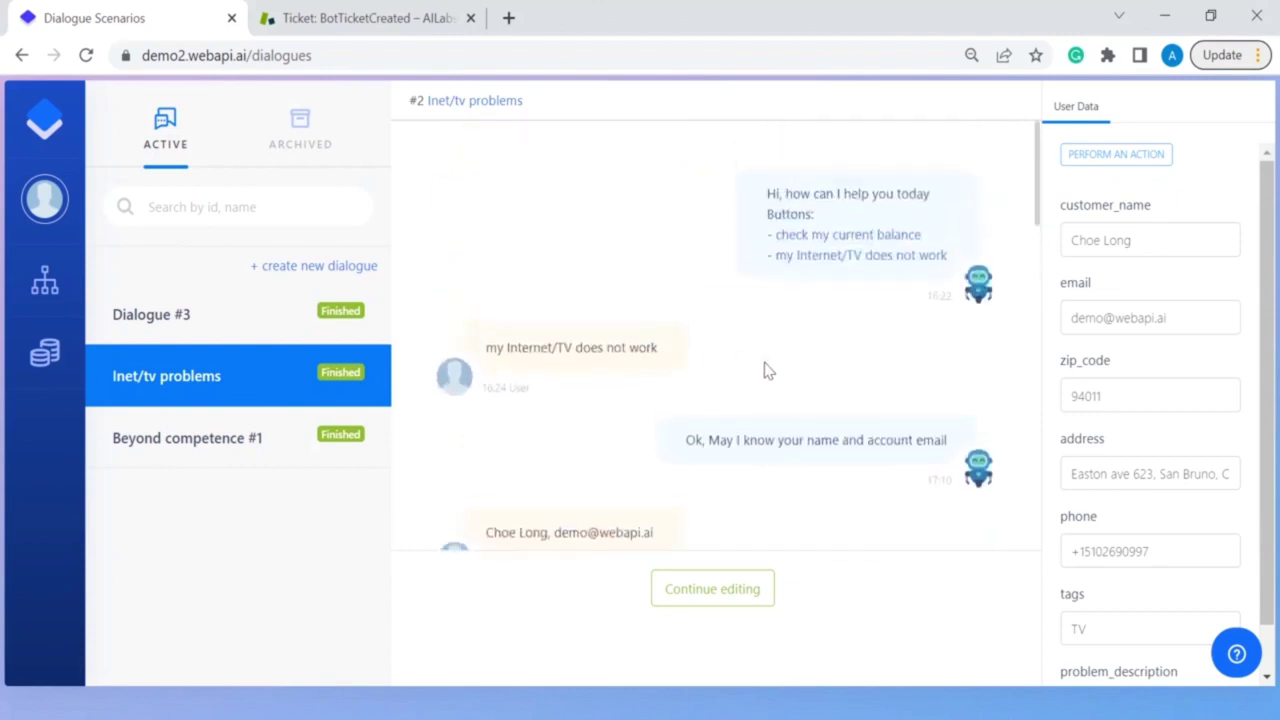
scroll(765, 371, "down", 3)
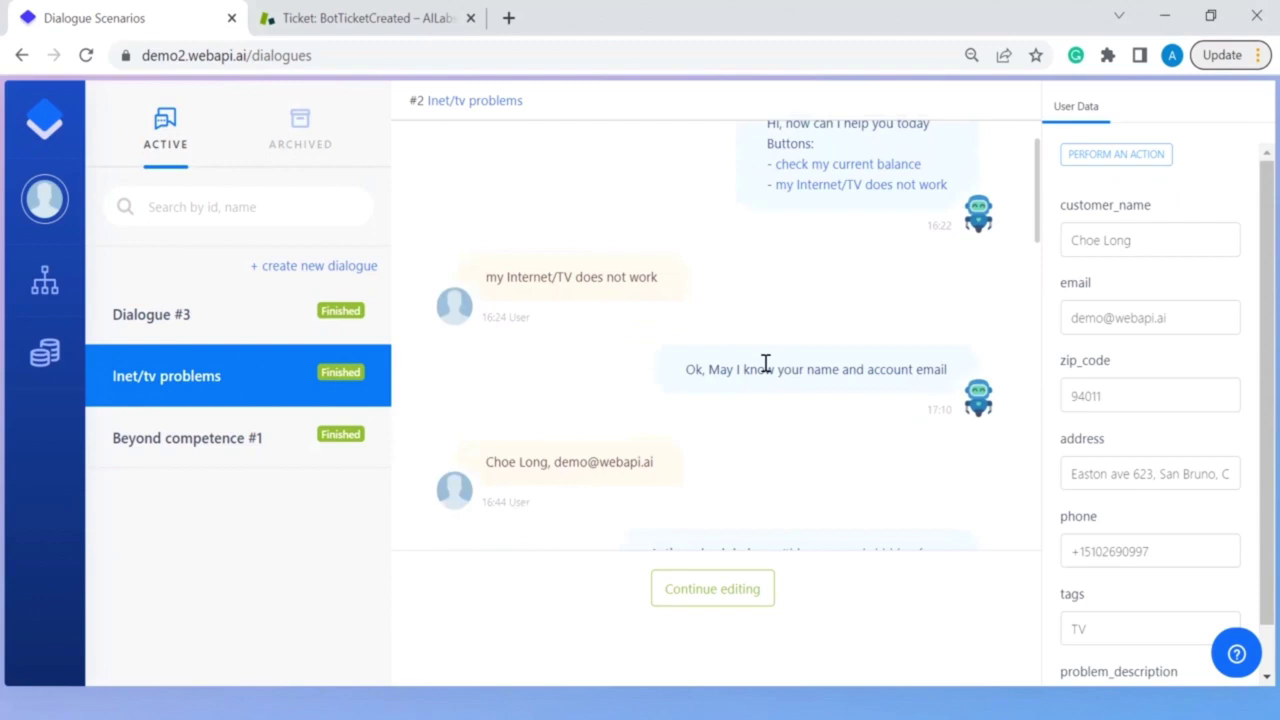
scroll(765, 371, "down", 1)
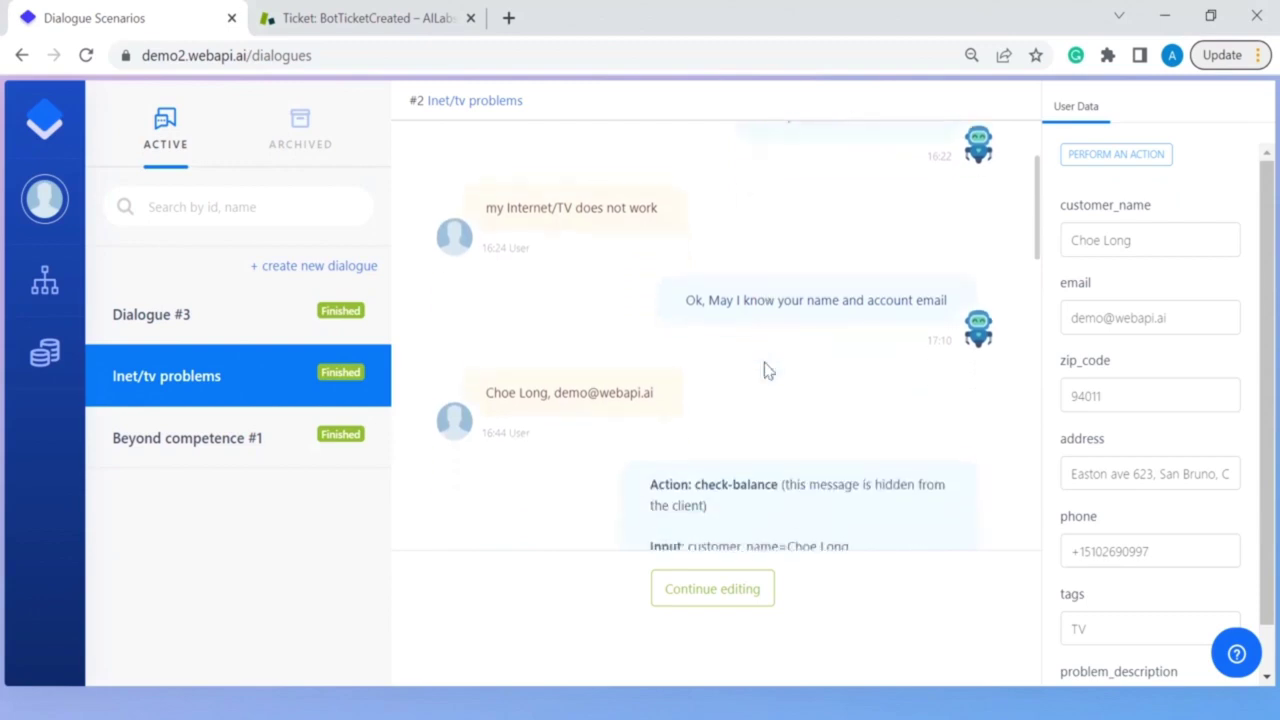
scroll(765, 371, "down", 1)
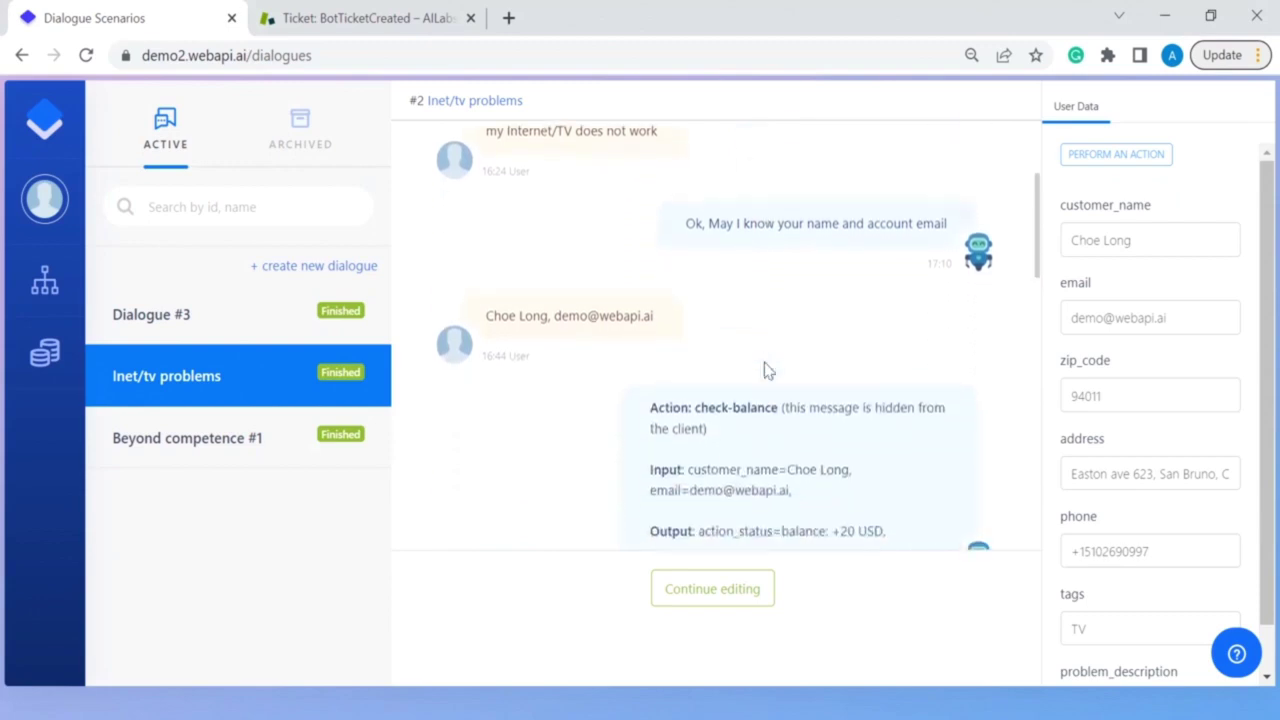
scroll(765, 371, "down", 1)
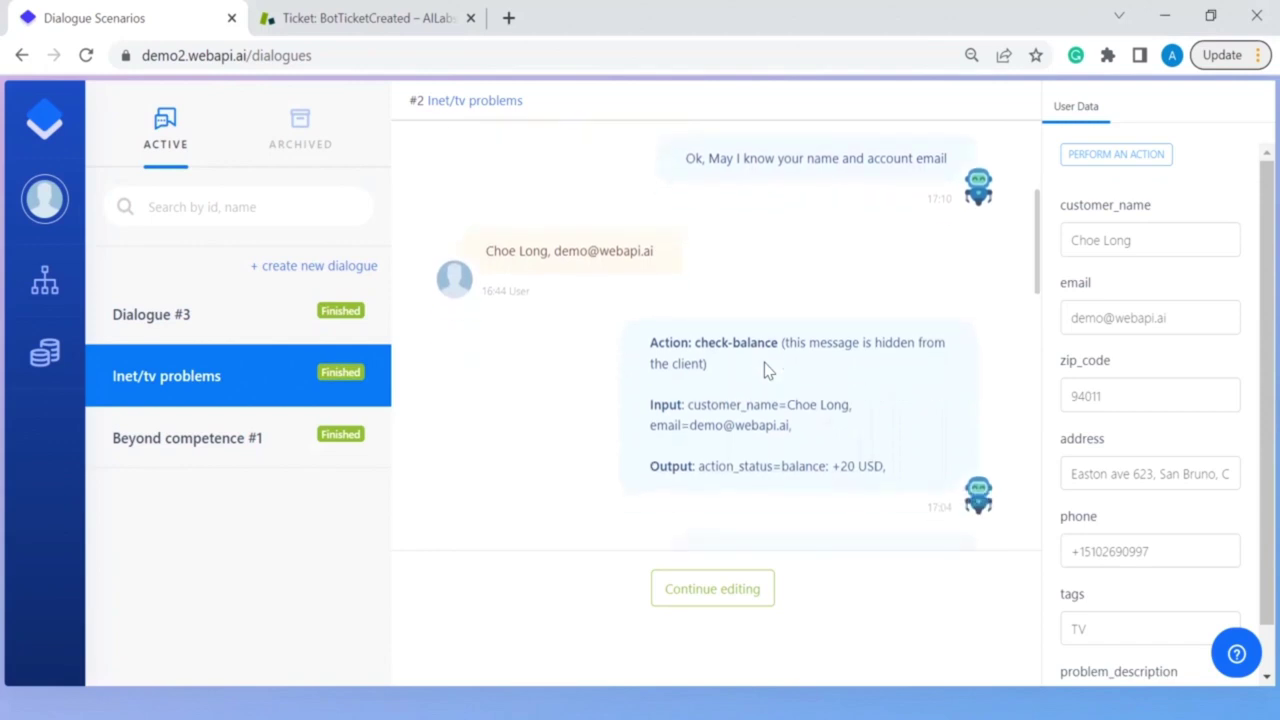
scroll(765, 371, "down", 1)
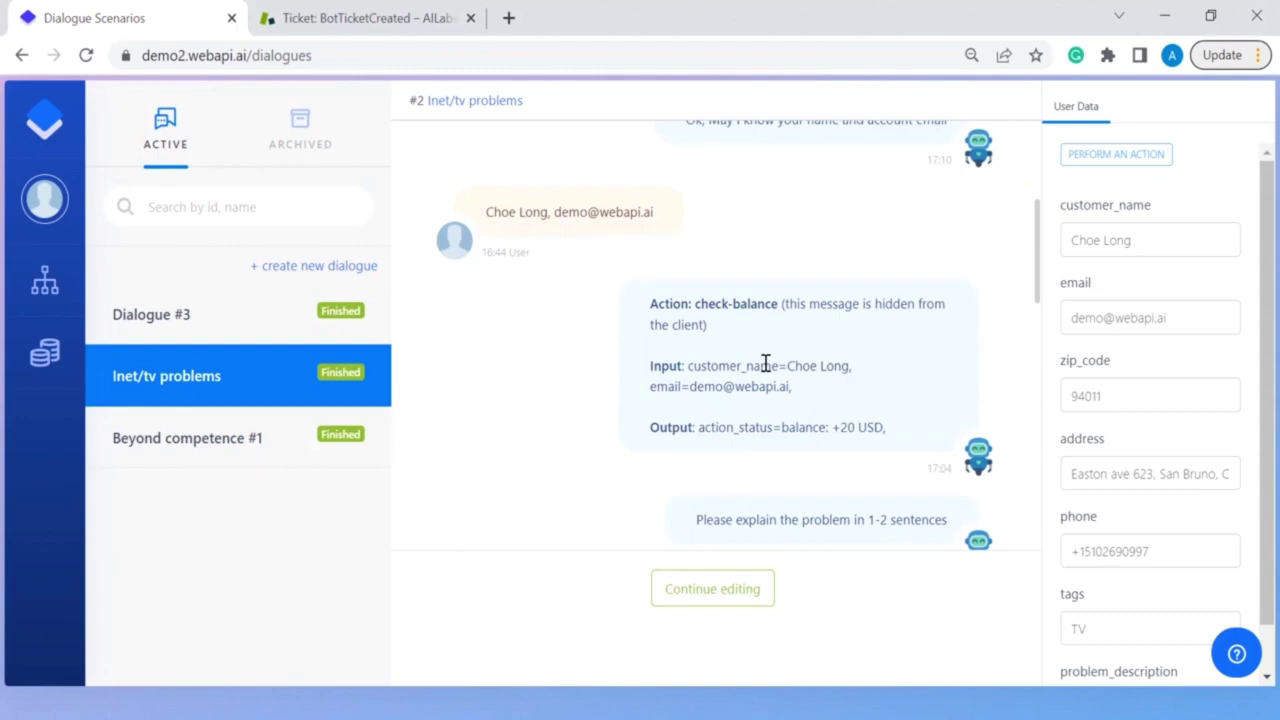
scroll(765, 365, "down", 2)
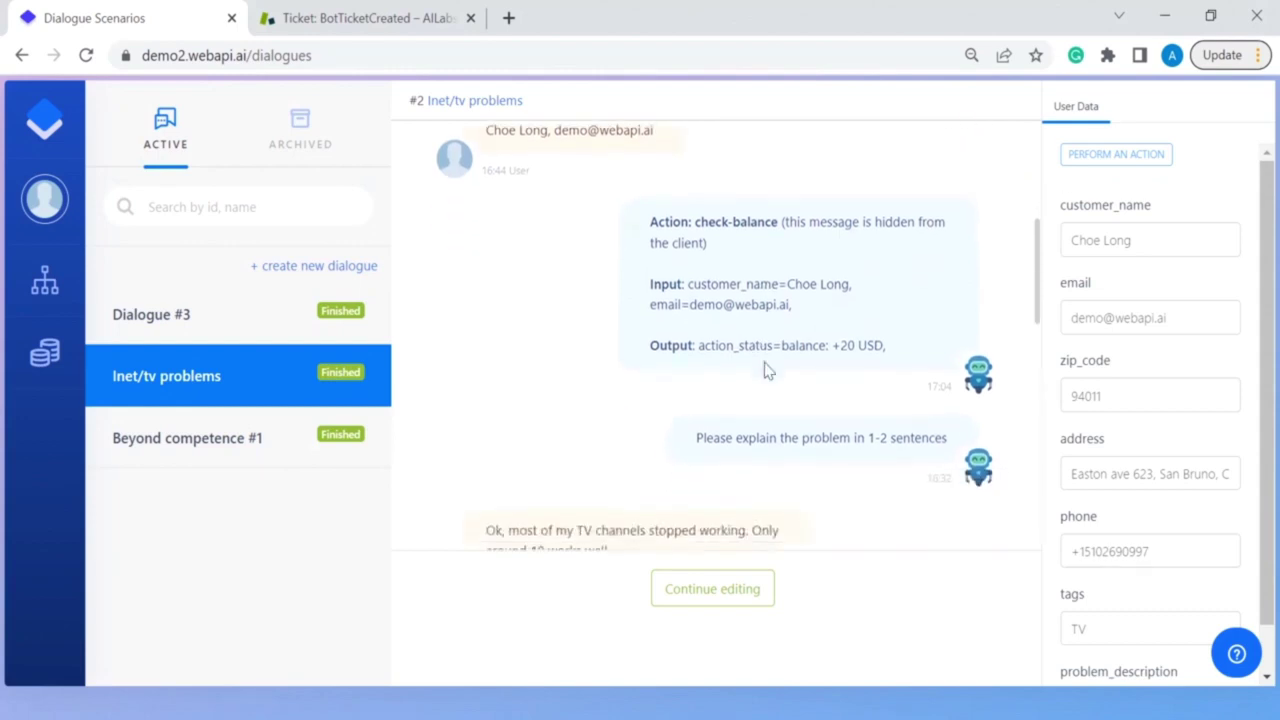
scroll(765, 368, "down", 1)
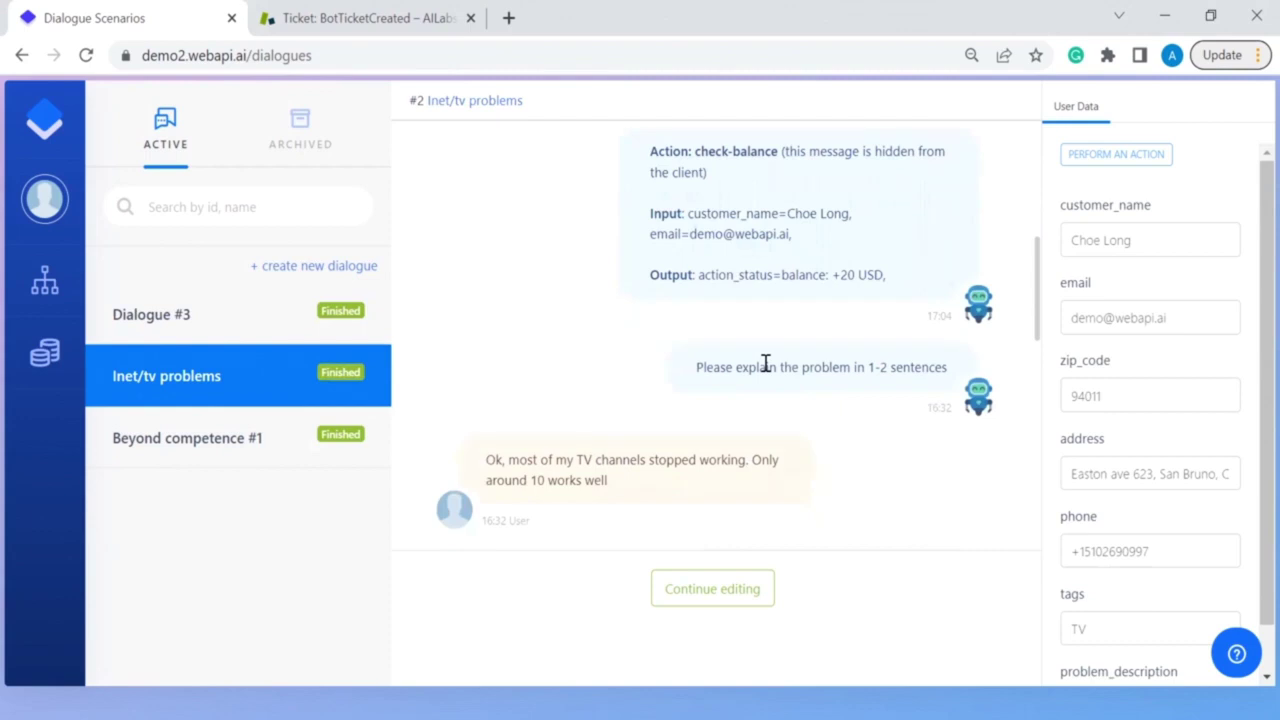
scroll(765, 367, "down", 1)
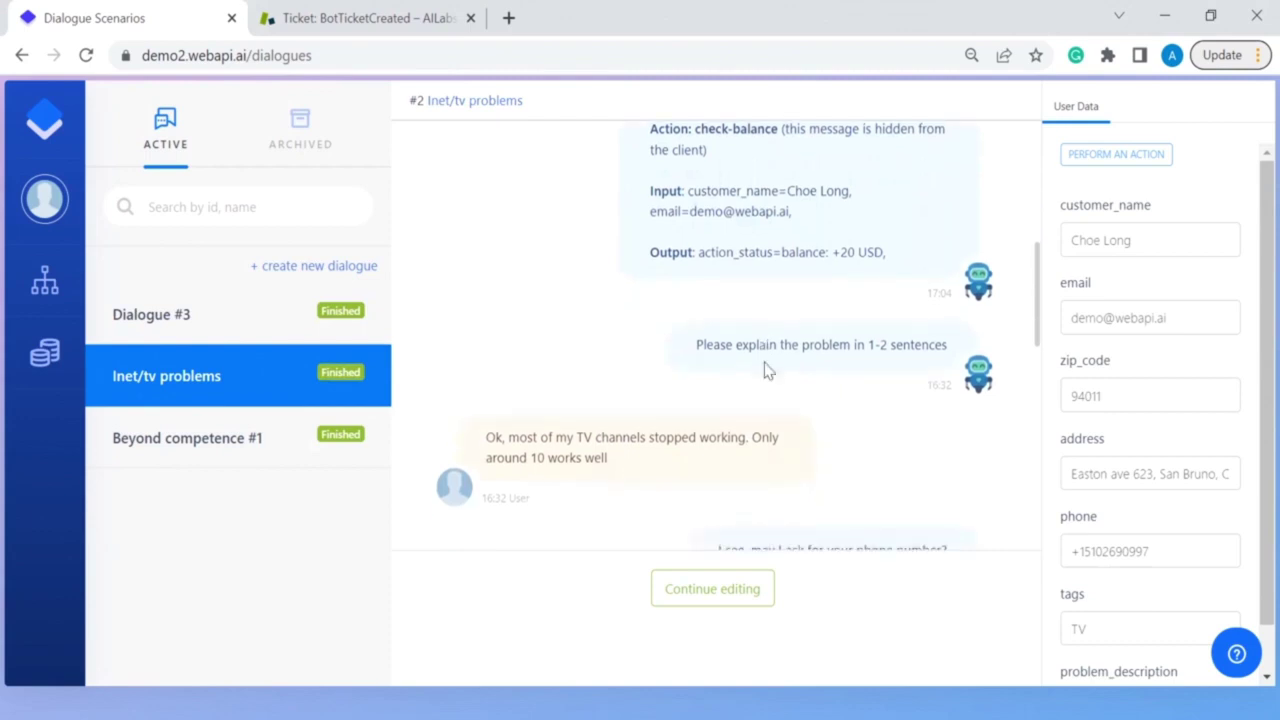
scroll(765, 370, "down", 1)
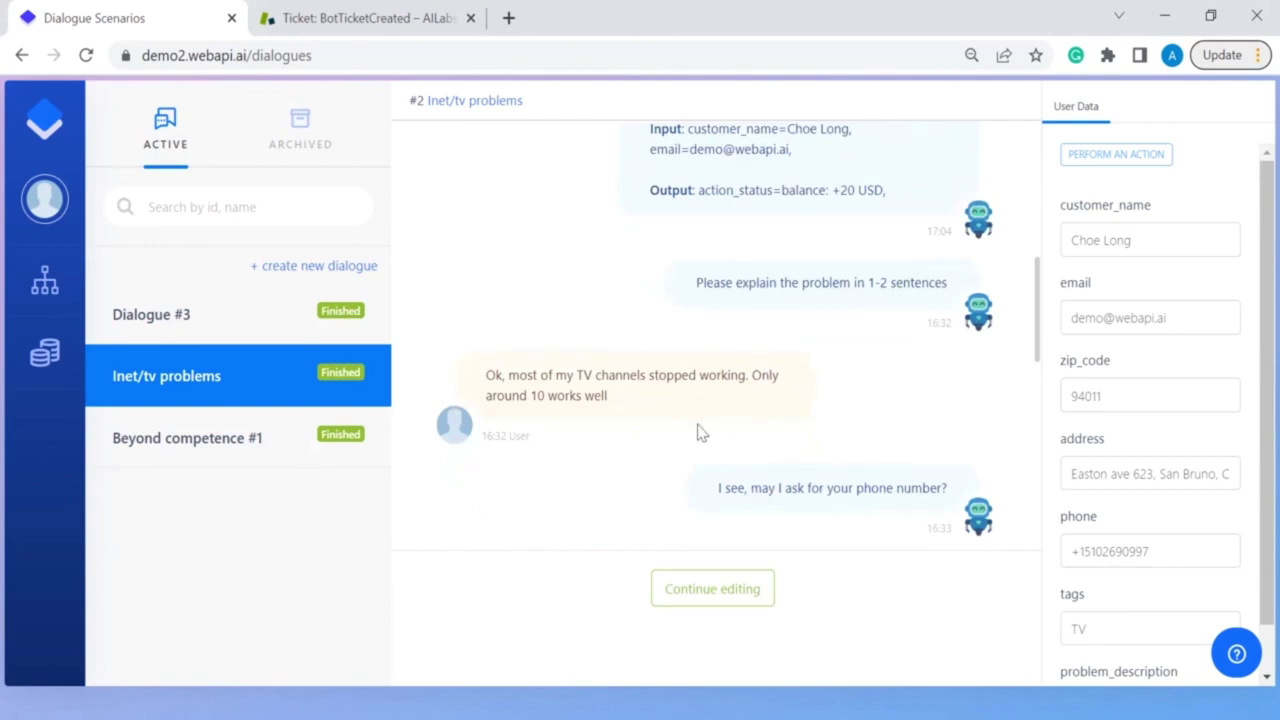
scroll(700, 432, "down", 2)
scroll(700, 432, "down", 1)
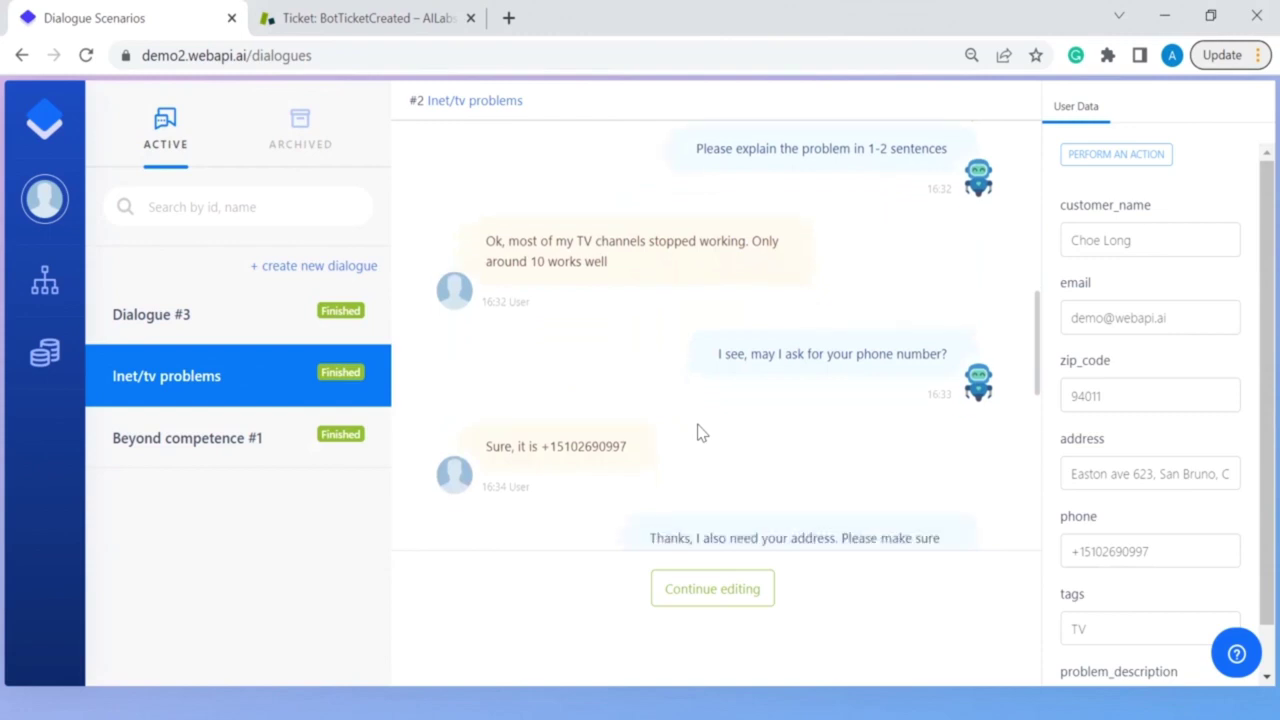
scroll(700, 432, "down", 1)
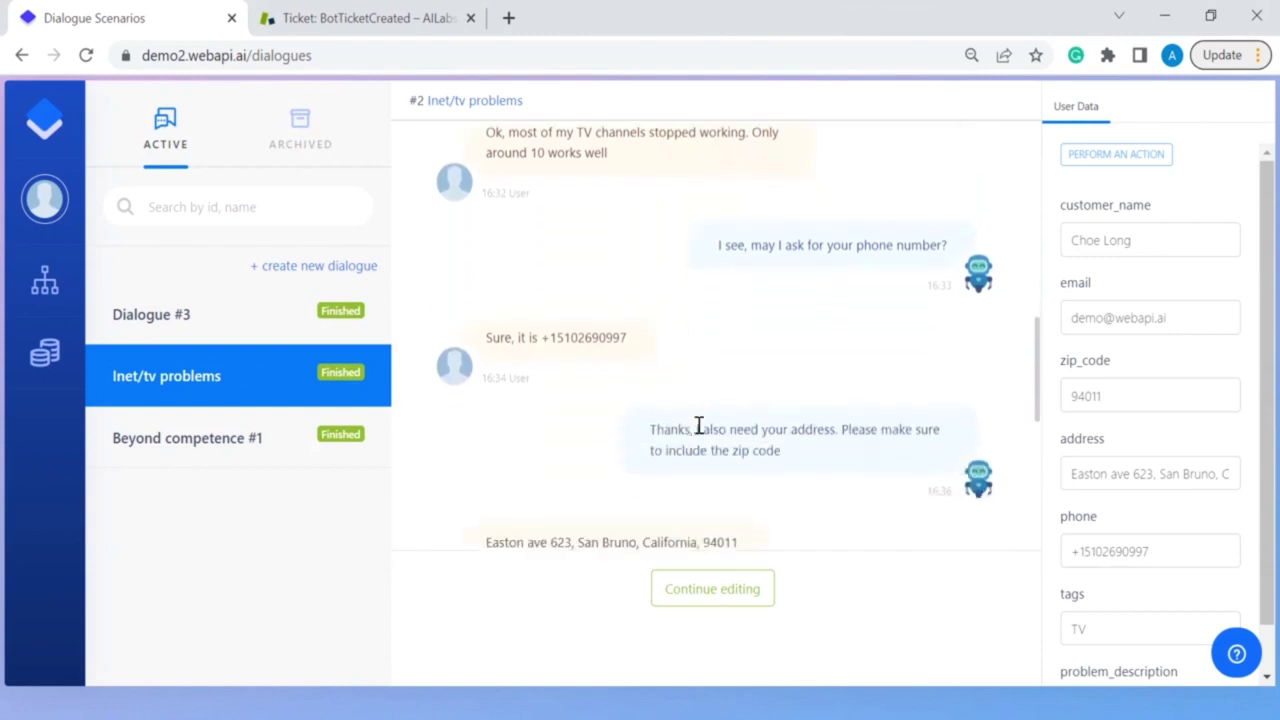
scroll(700, 432, "down", 1)
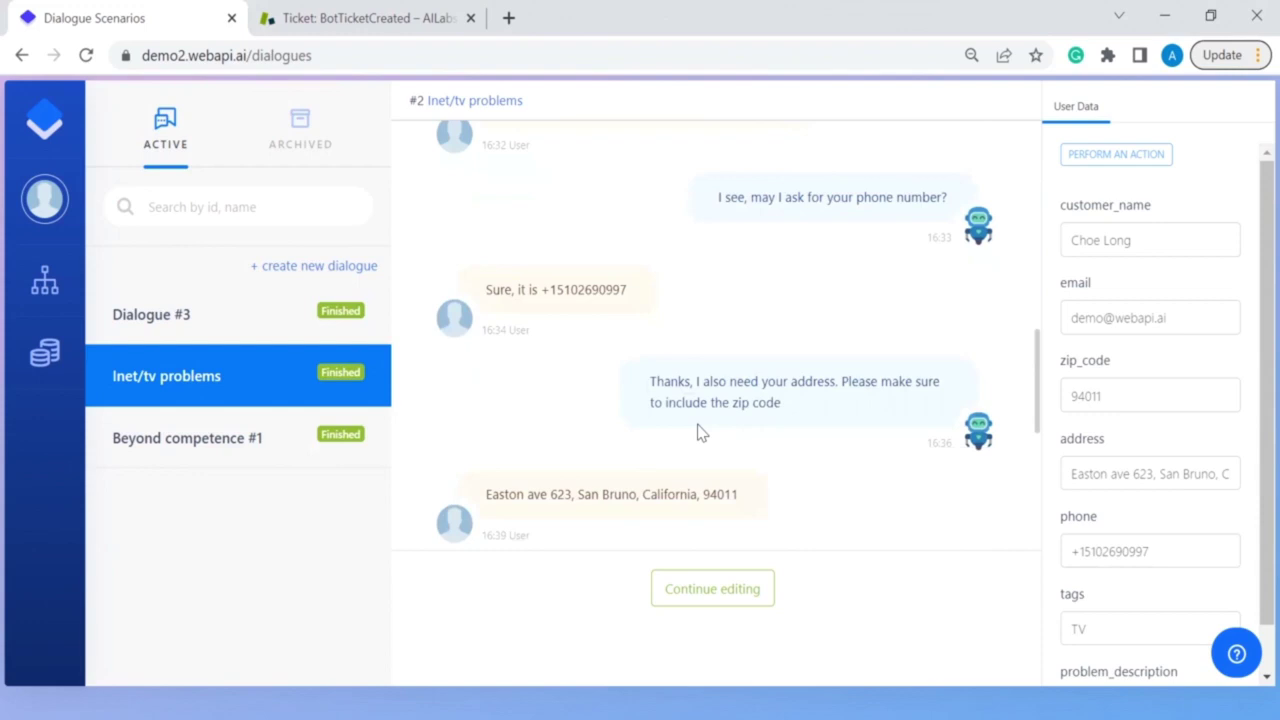
scroll(700, 432, "down", 1)
scroll(700, 432, "down", 2)
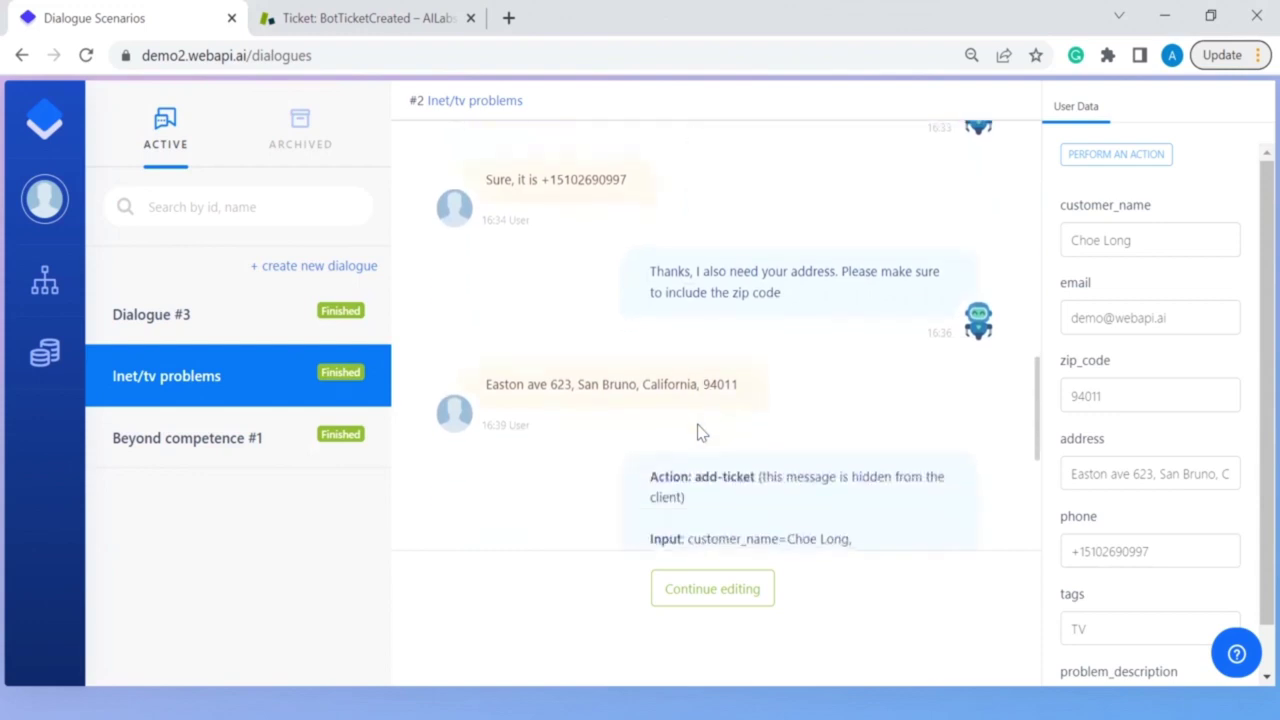
scroll(700, 432, "down", 1)
scroll(699, 425, "down", 3)
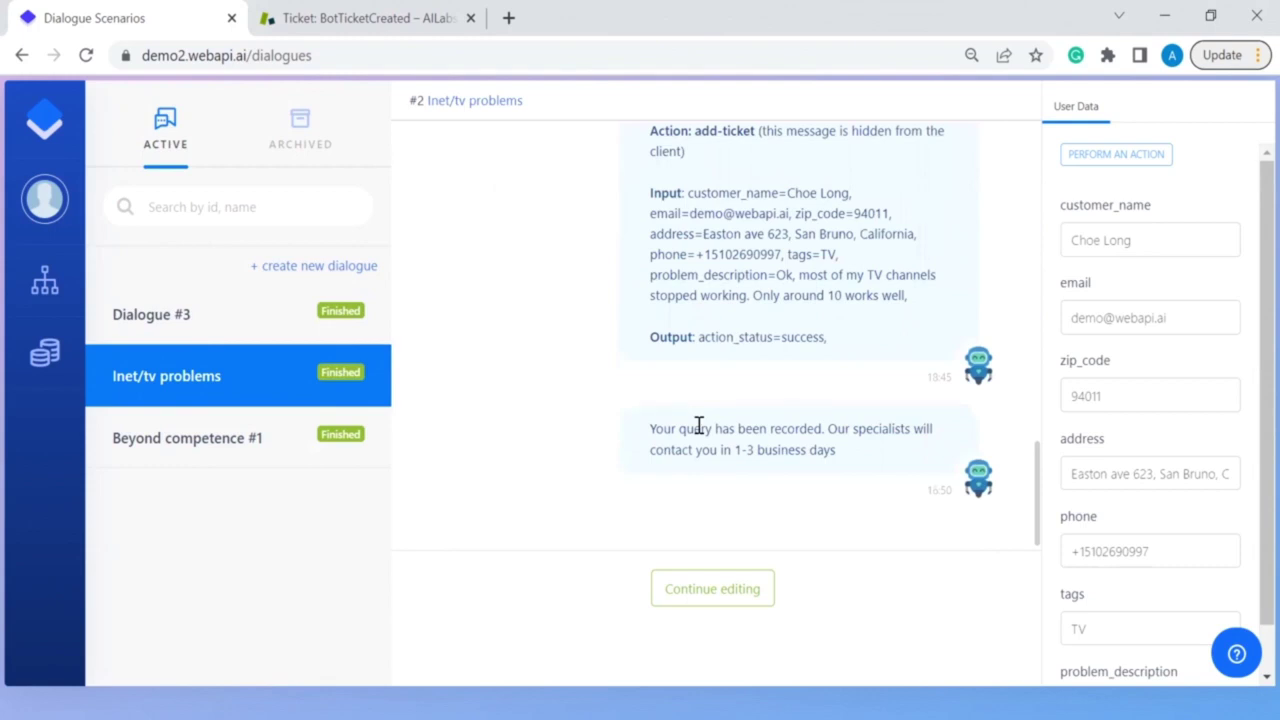
Load the add-ticket action and review its customer_name through problem_description input slots.
mouse_move(70, 292)
left_click(229, 398)
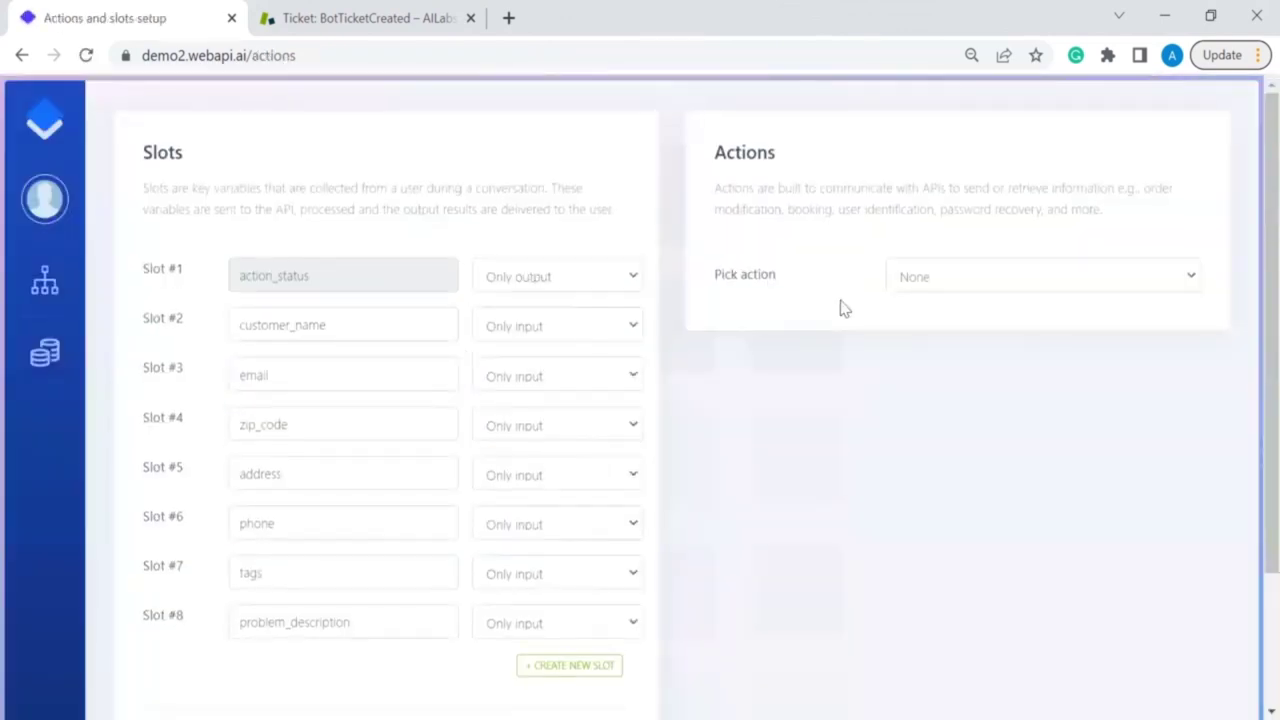
left_click(950, 288)
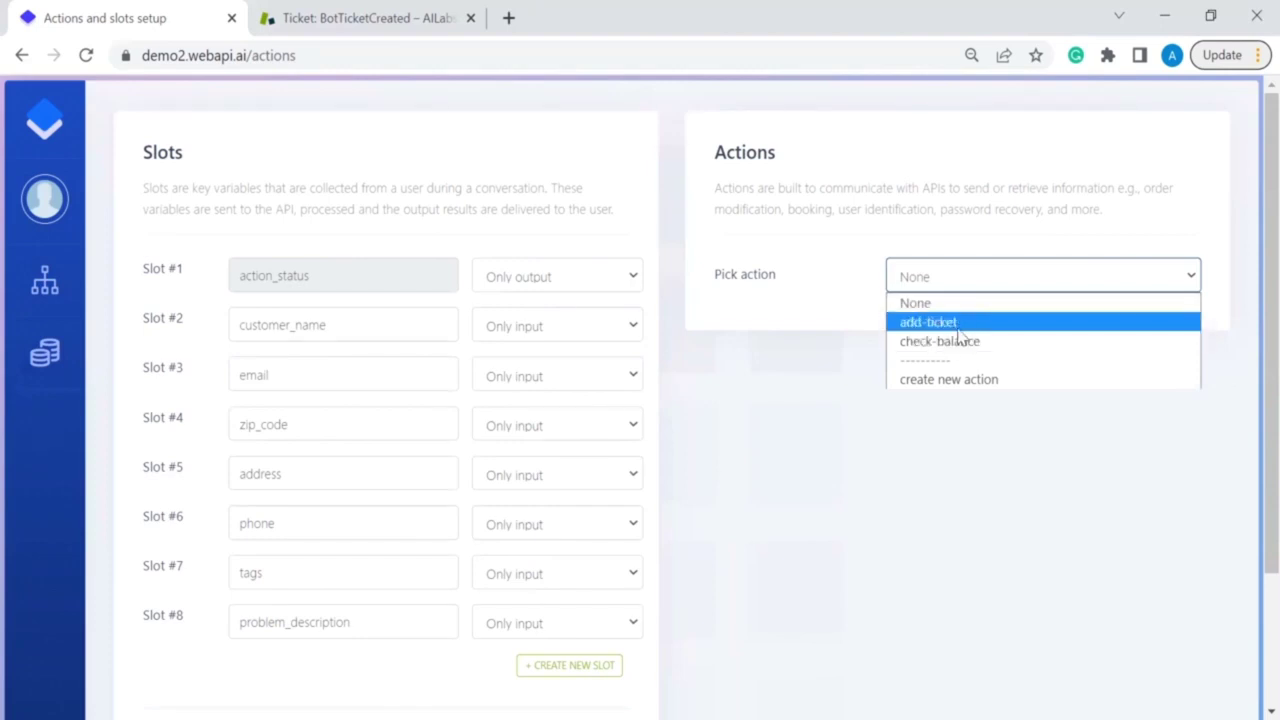
left_click(930, 322)
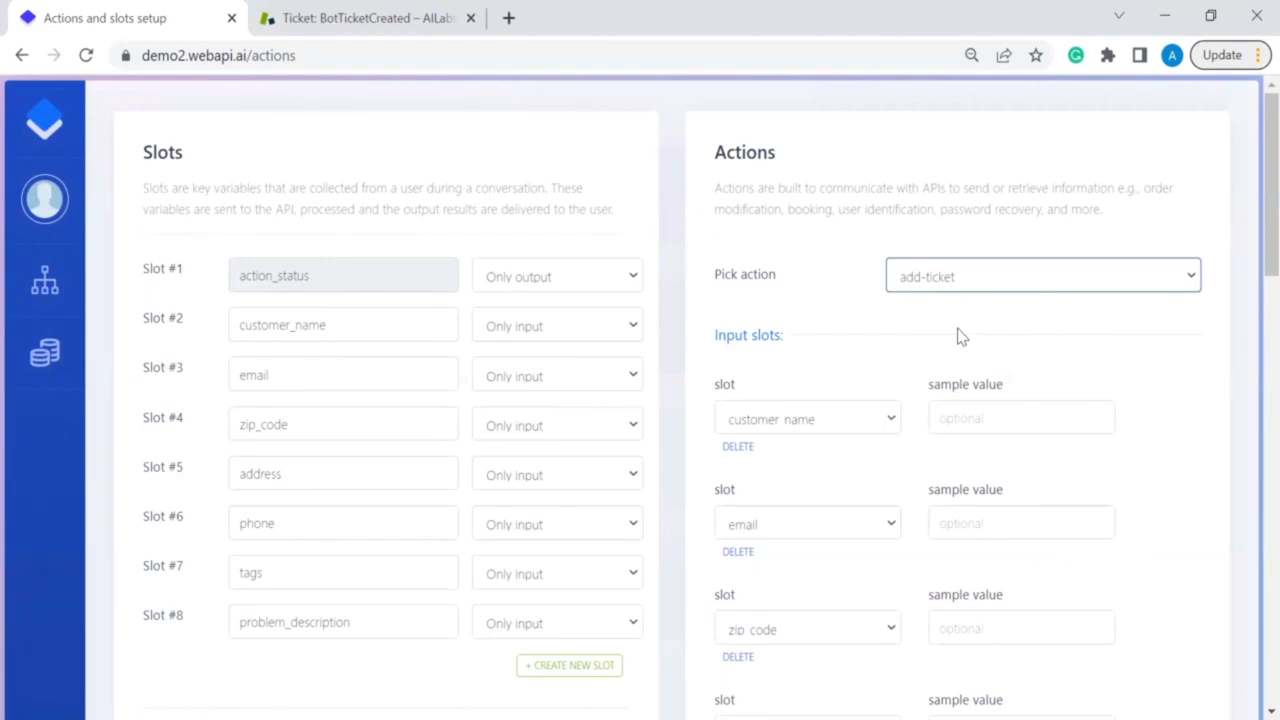
scroll(957, 337, "down", 8)
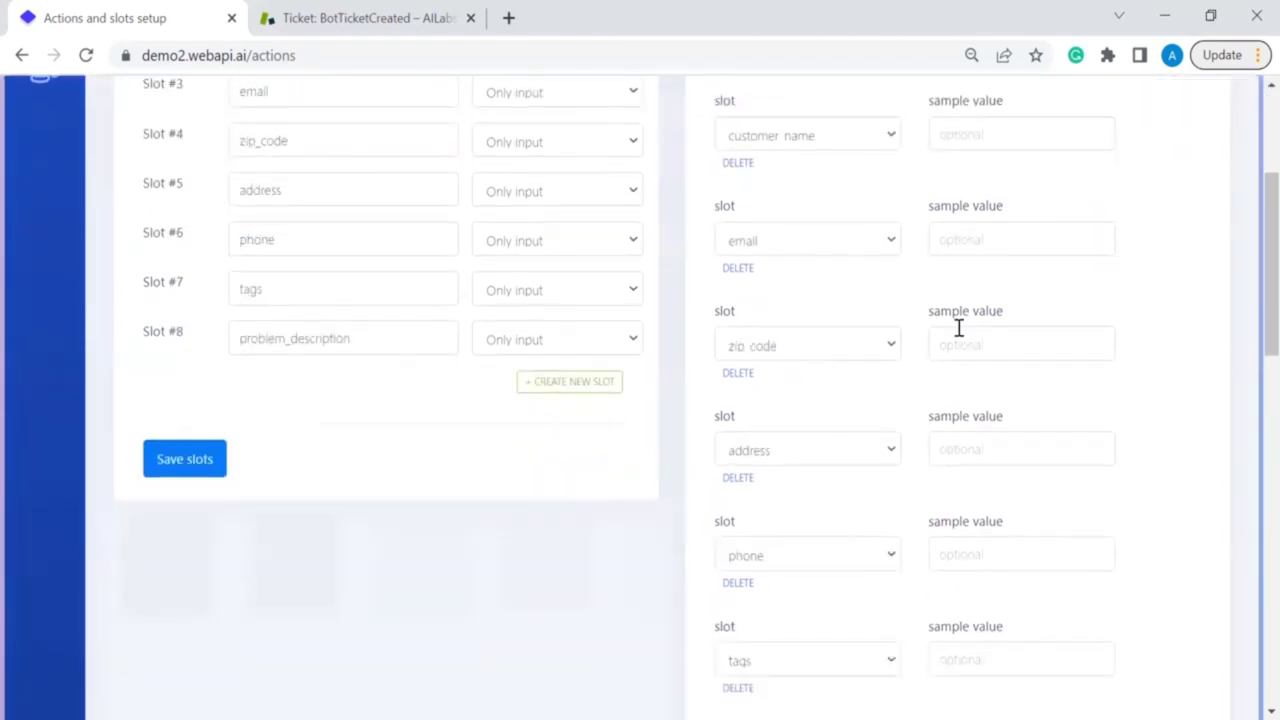
scroll(957, 337, "down", 3)
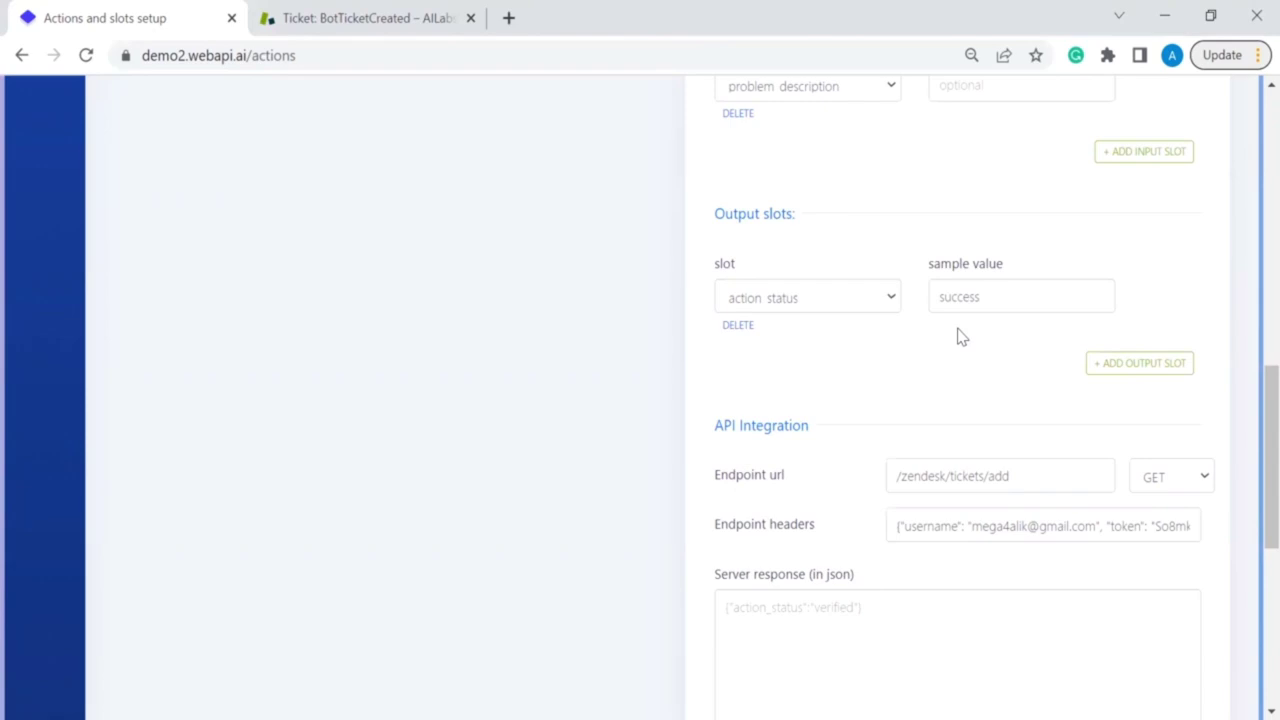
scroll(957, 337, "down", 1)
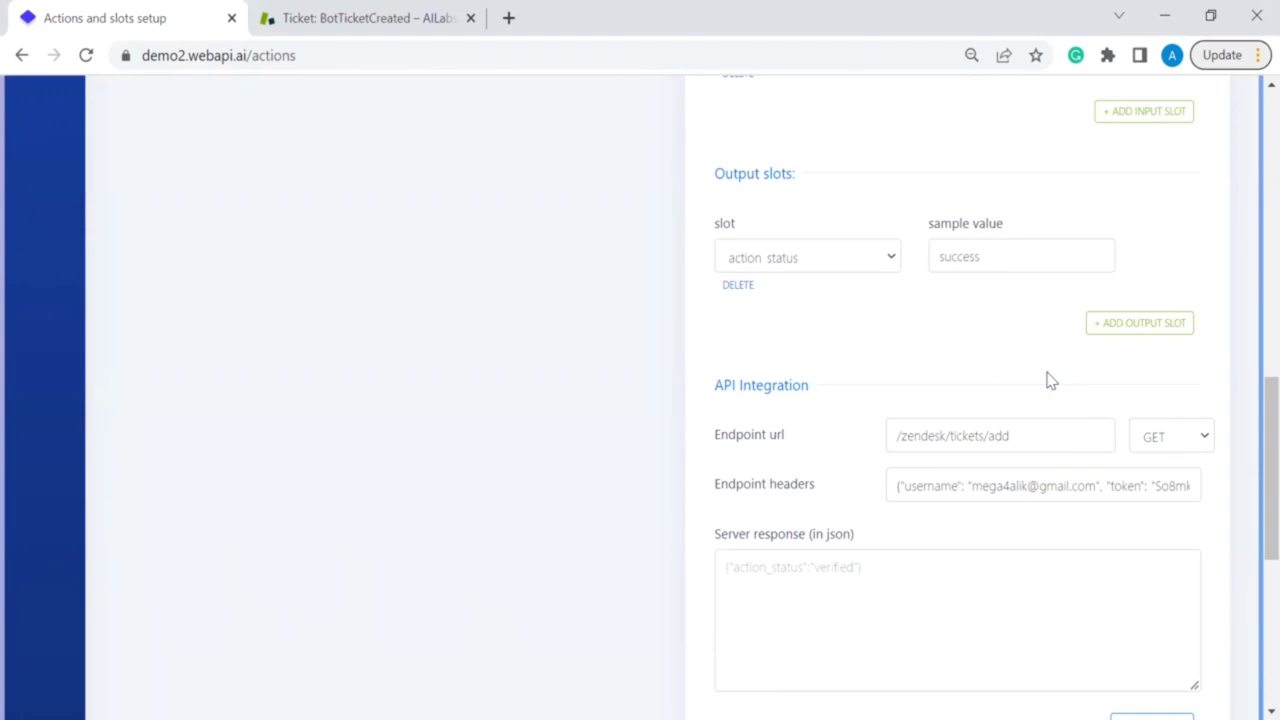
scroll(1050, 380, "down", 1)
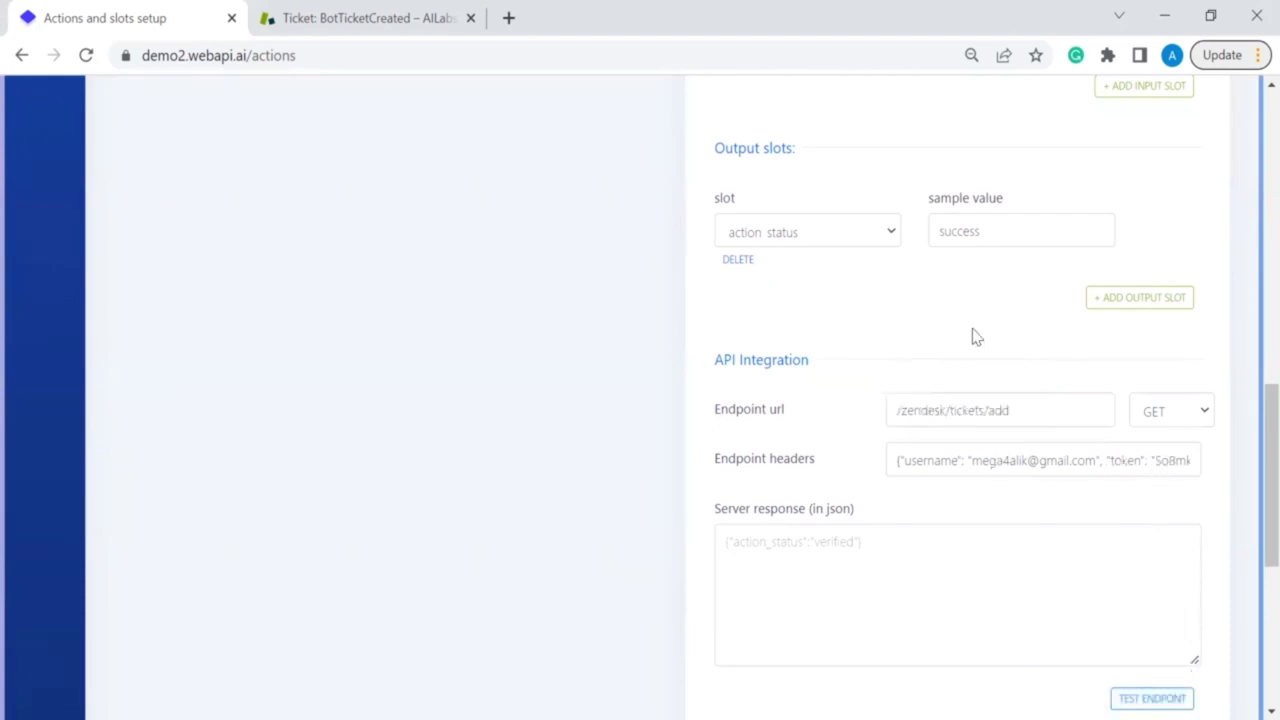
scroll(973, 330, "up", 5)
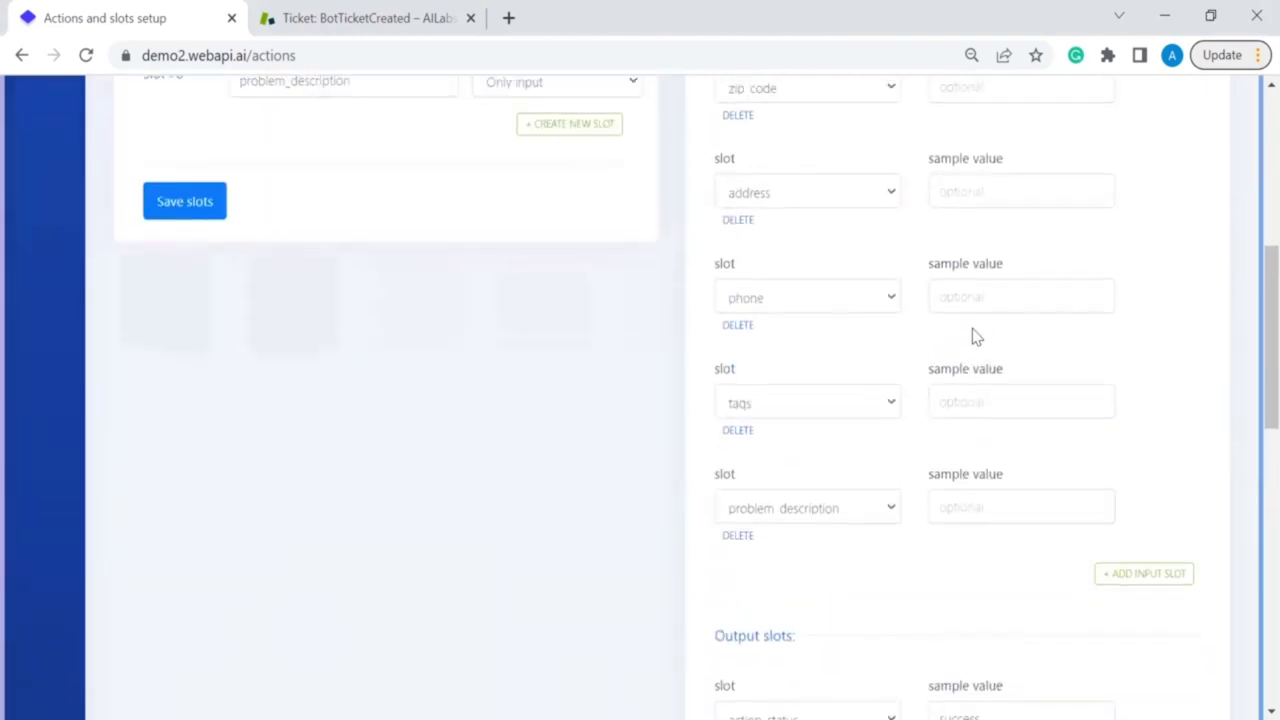
scroll(973, 335, "up", 4)
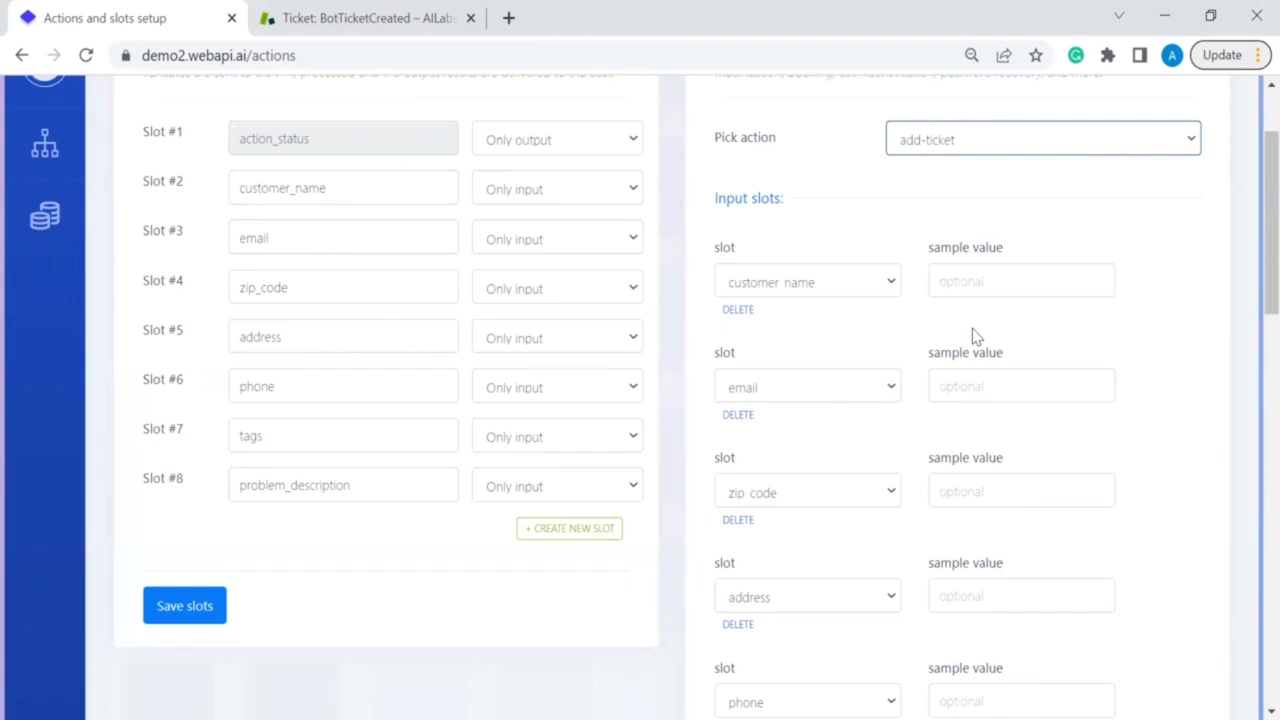
scroll(975, 335, "up", 1)
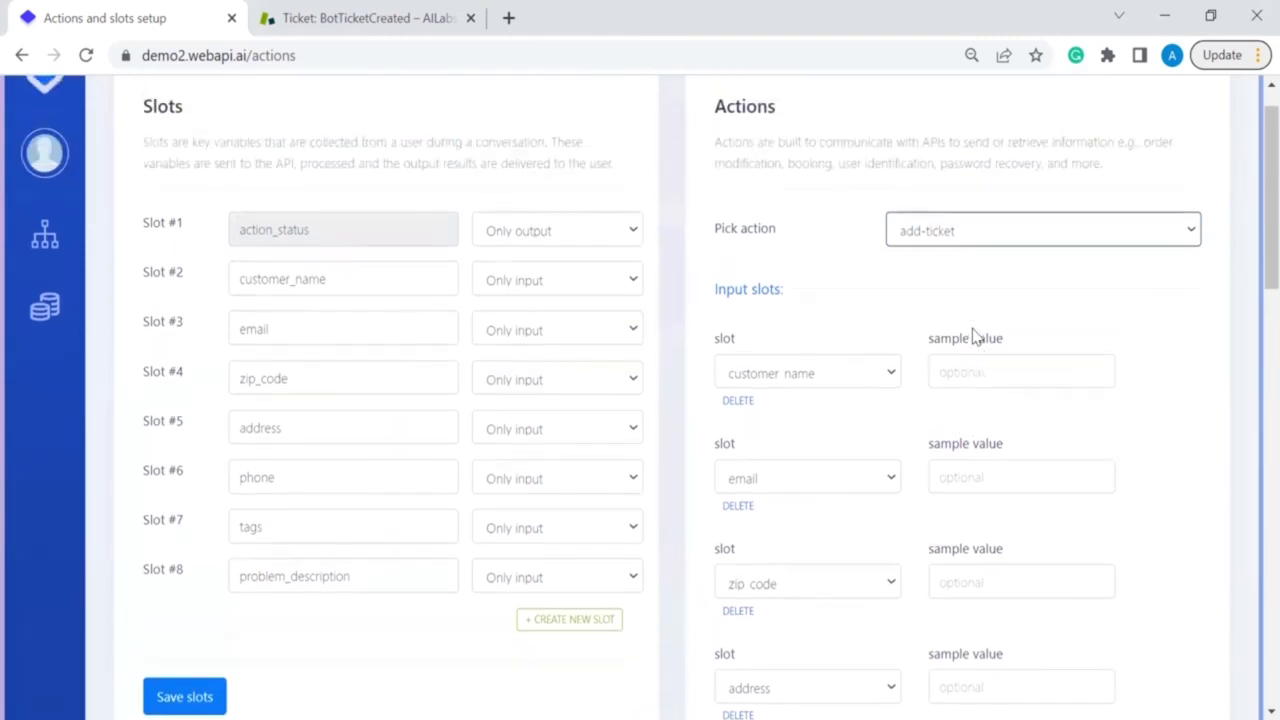
scroll(973, 335, "up", 1)
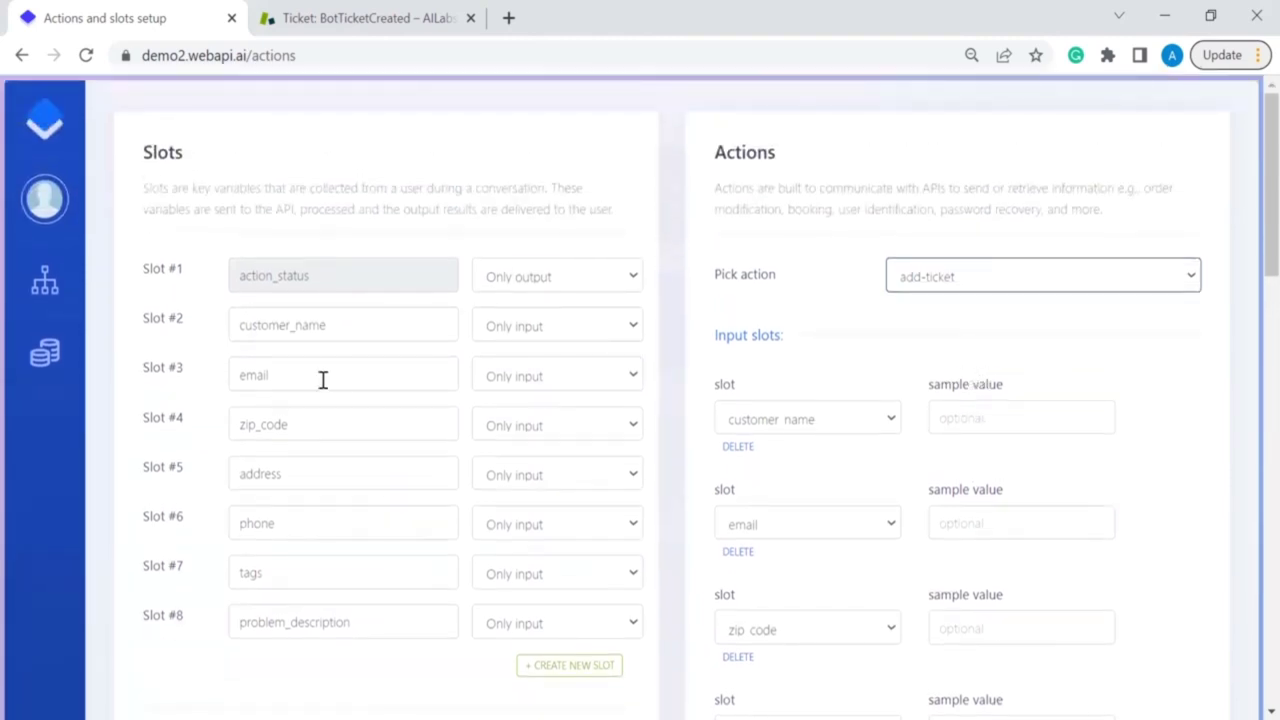
mouse_move(30, 288)
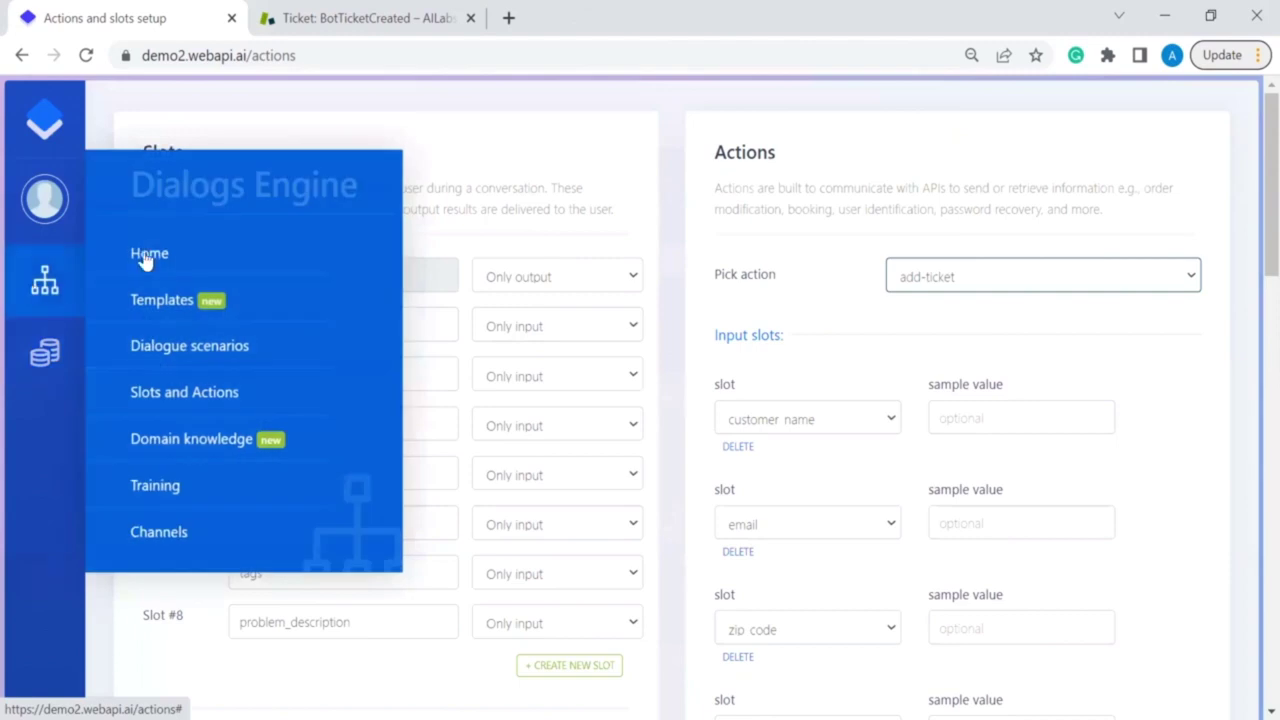
In the chat widget, run the balance check with an account email and name, getting -15 USD.
left_click(147, 258)
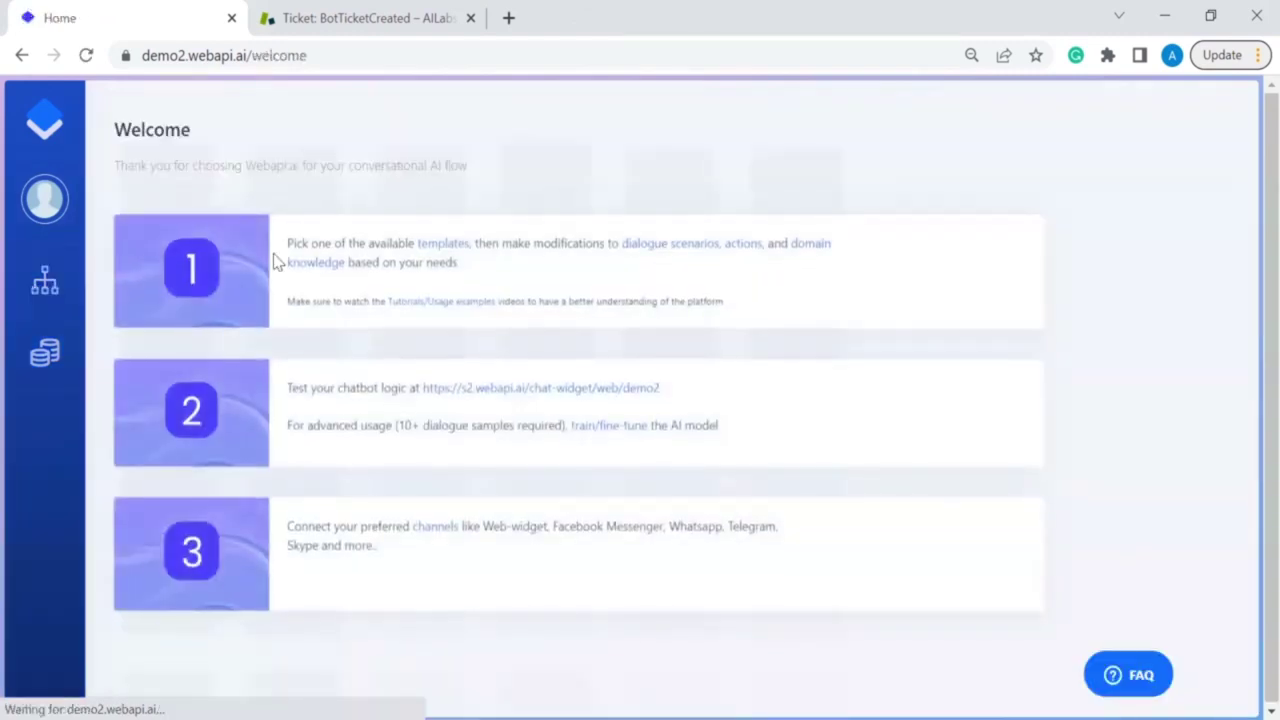
left_click(506, 390)
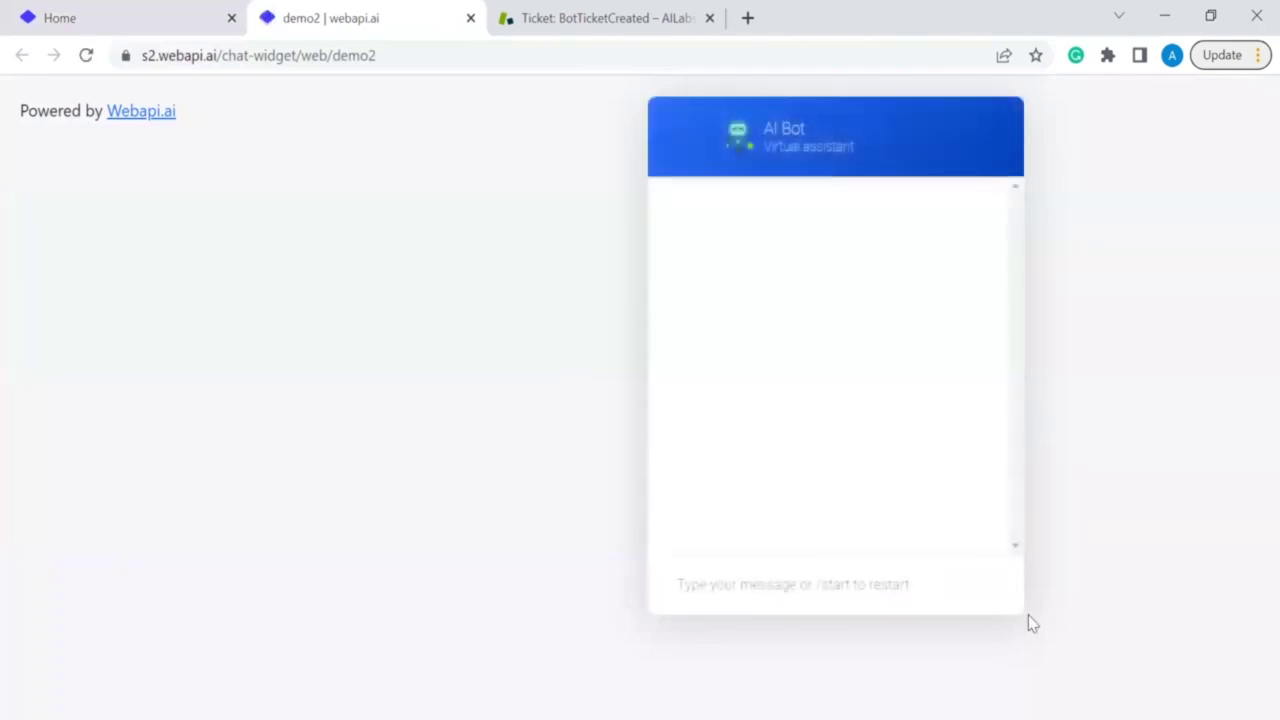
left_click(909, 588)
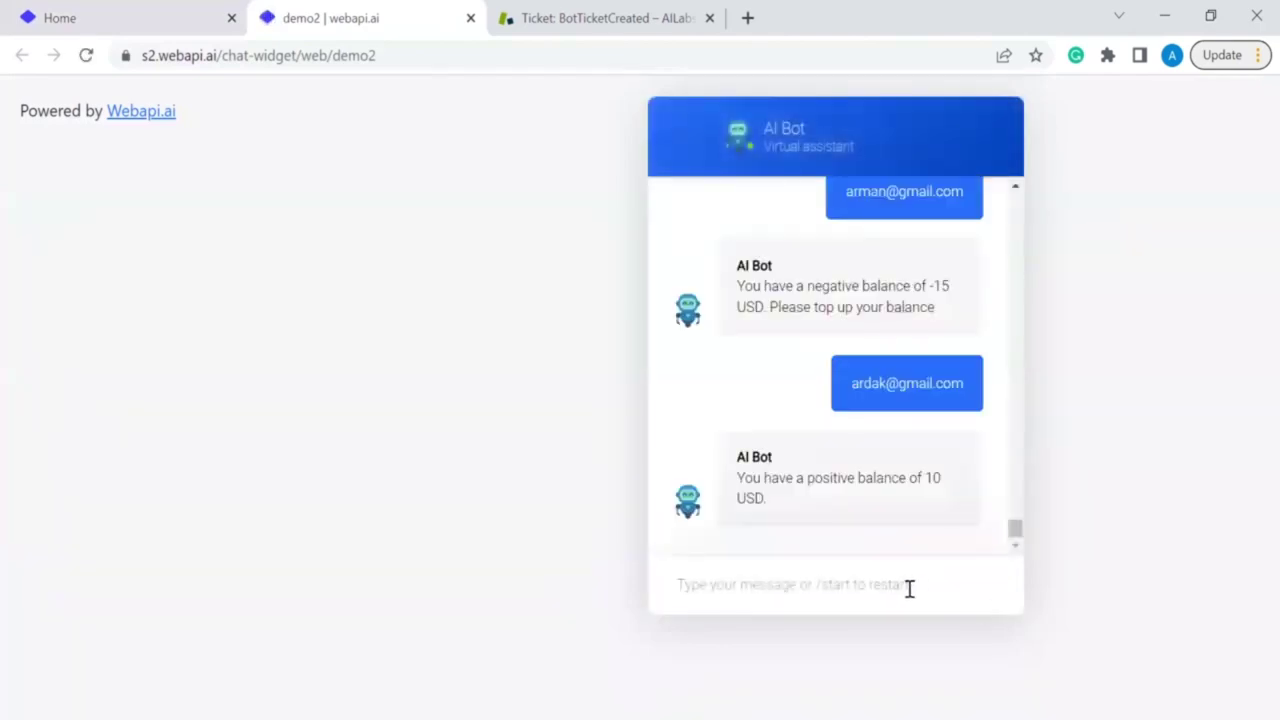
type("/start")
key("Return")
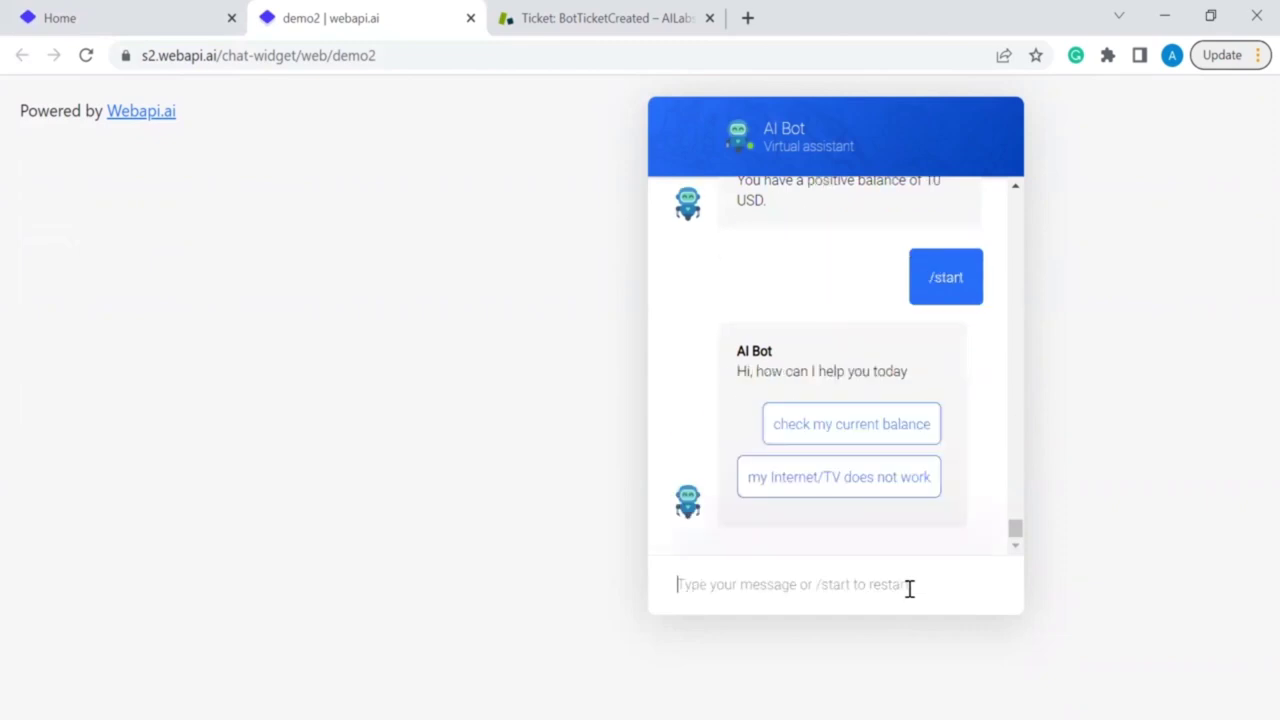
left_click(887, 436)
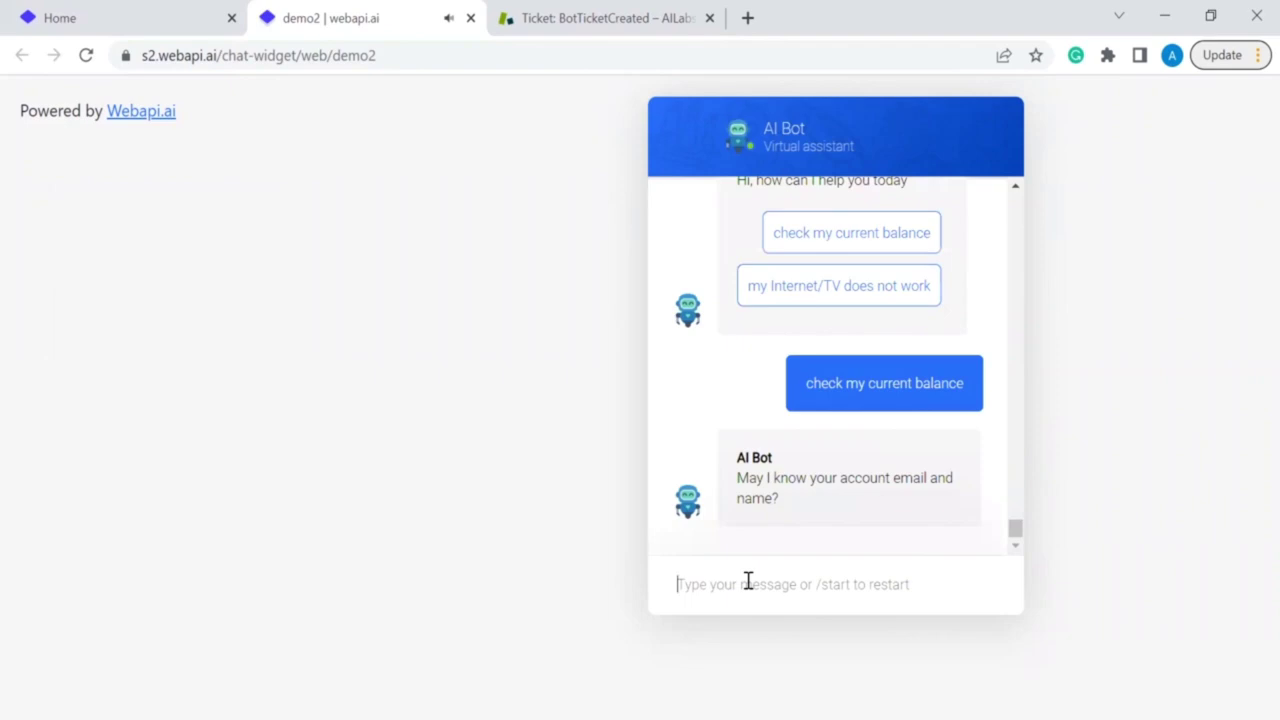
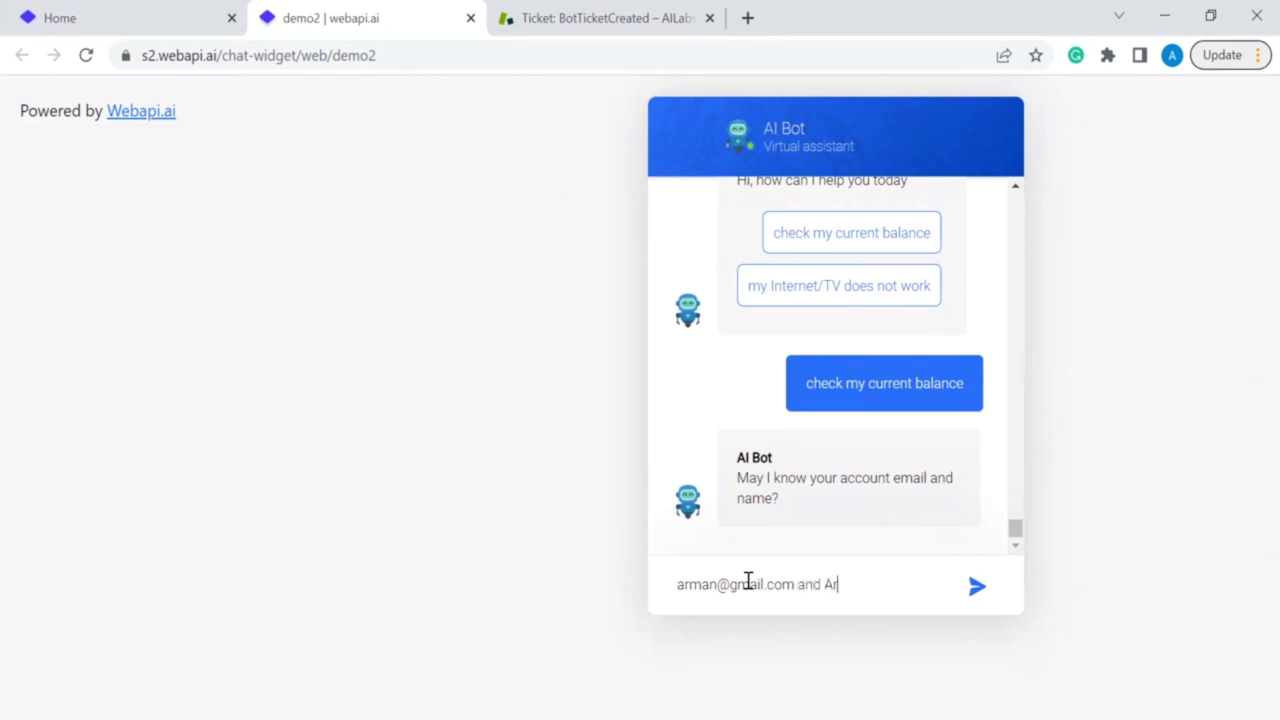
type("man Sh")
key("Return")
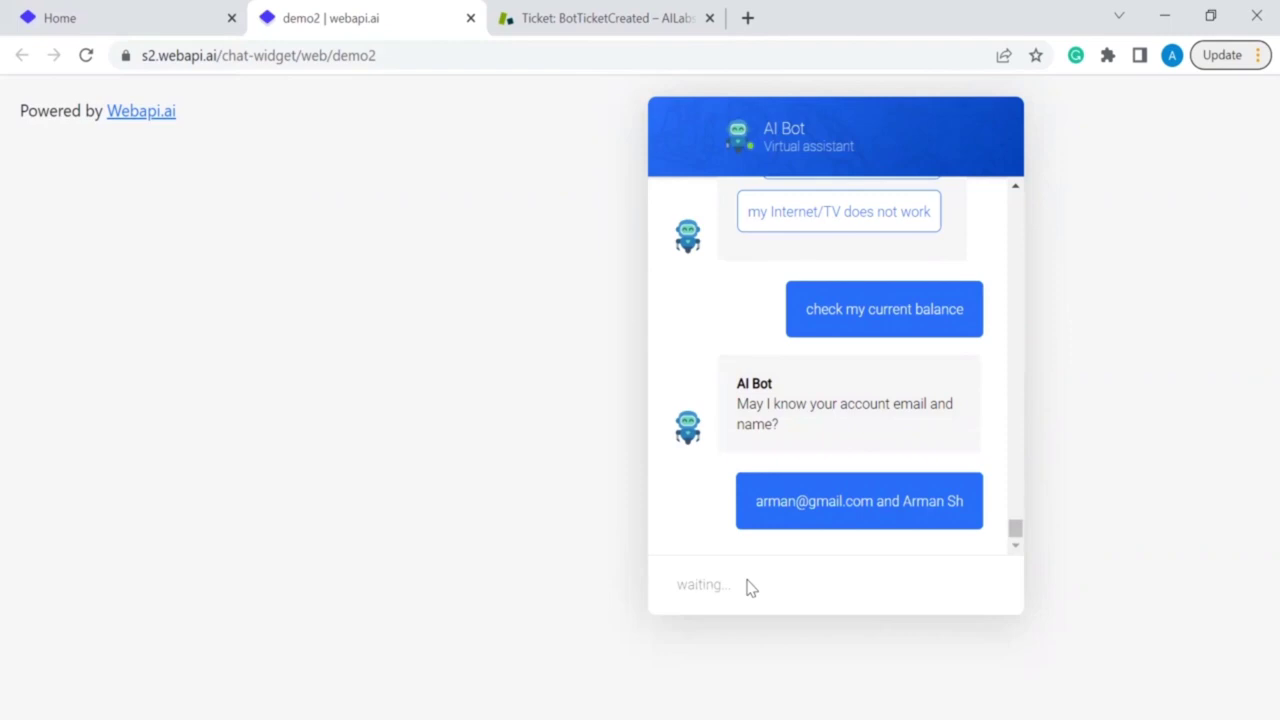
Restart the conversation with /start.
left_click(852, 583)
type("/start")
key("Return")
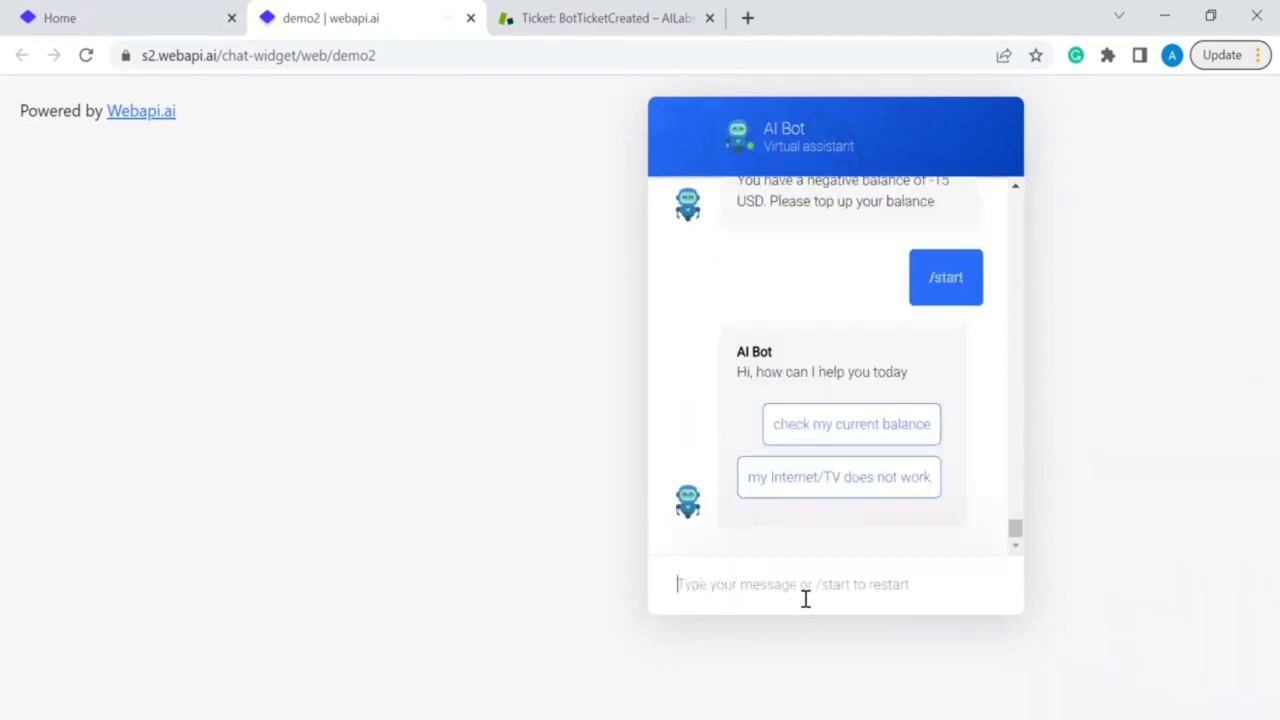
Report an Internet/TV problem with an account email and name, then restart with /start.
left_click(882, 486)
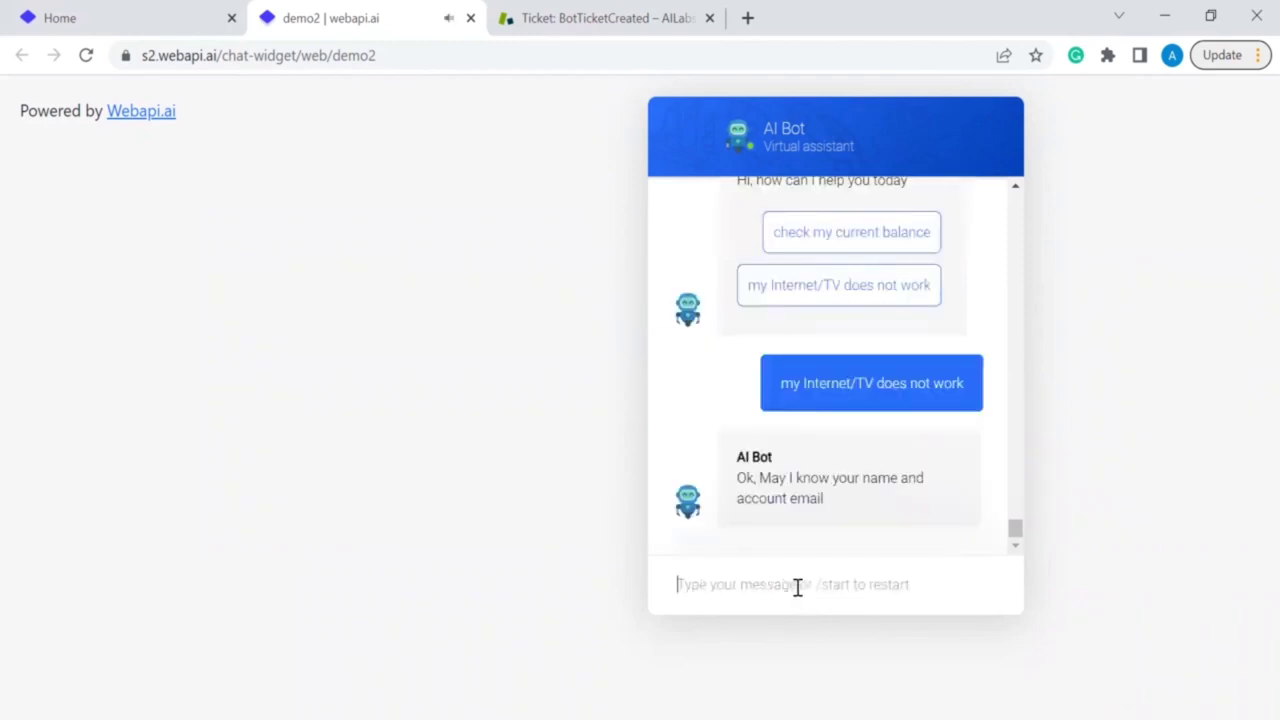
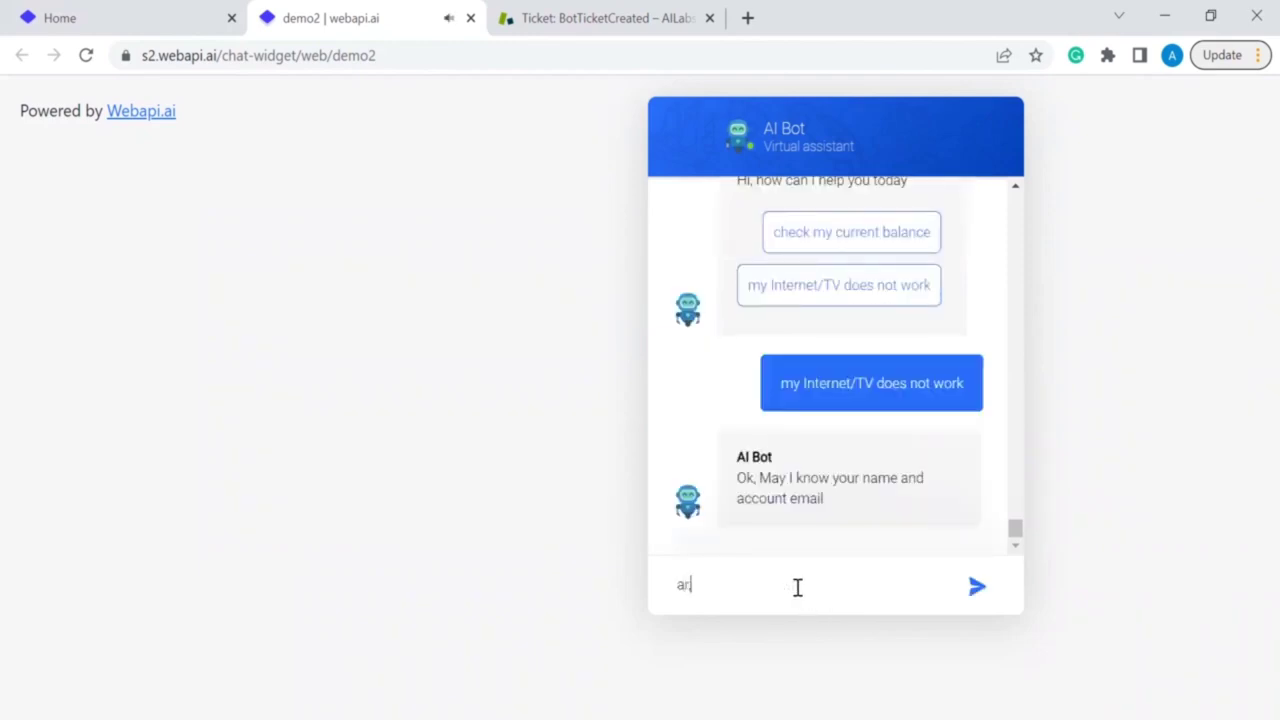
key("Return")
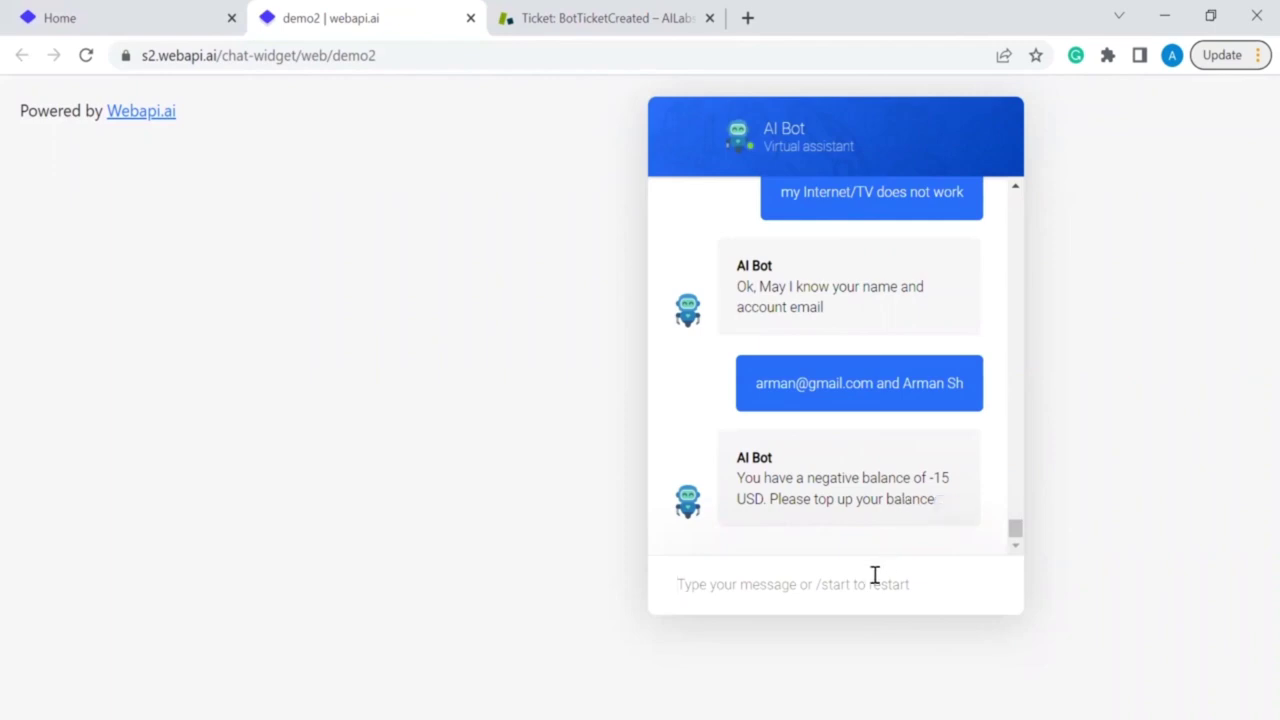
type("/start")
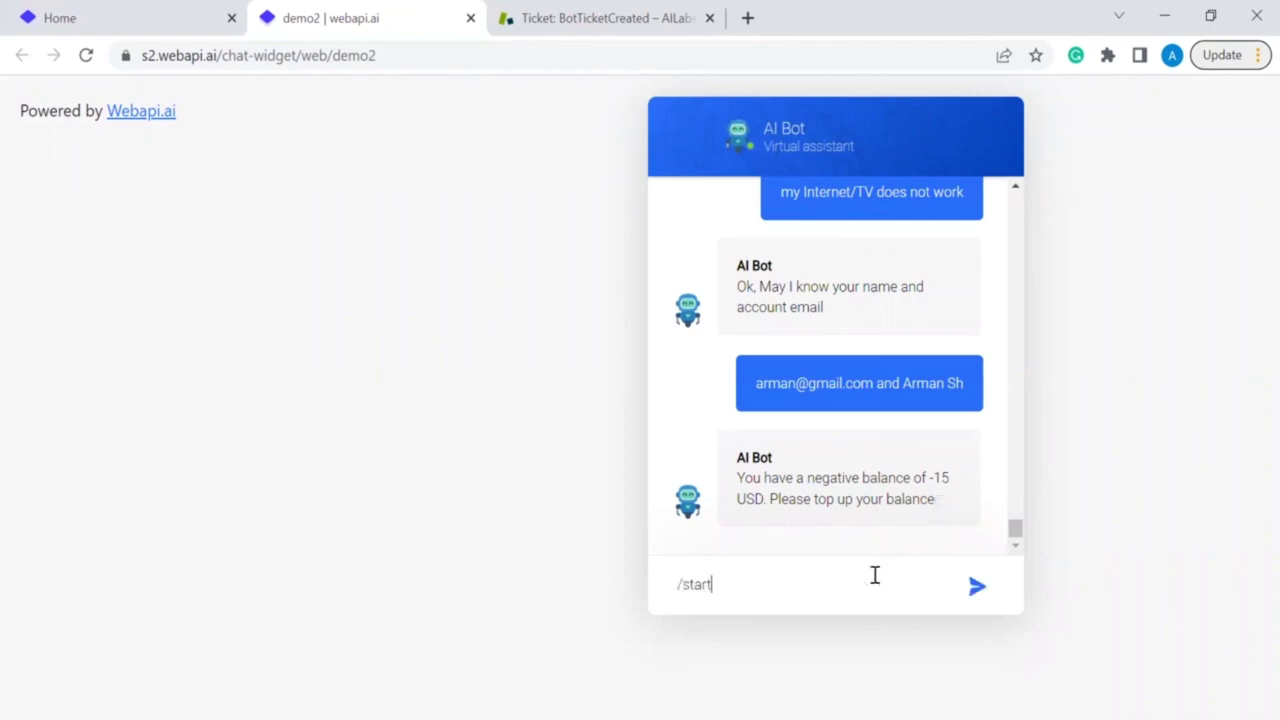
key("Return")
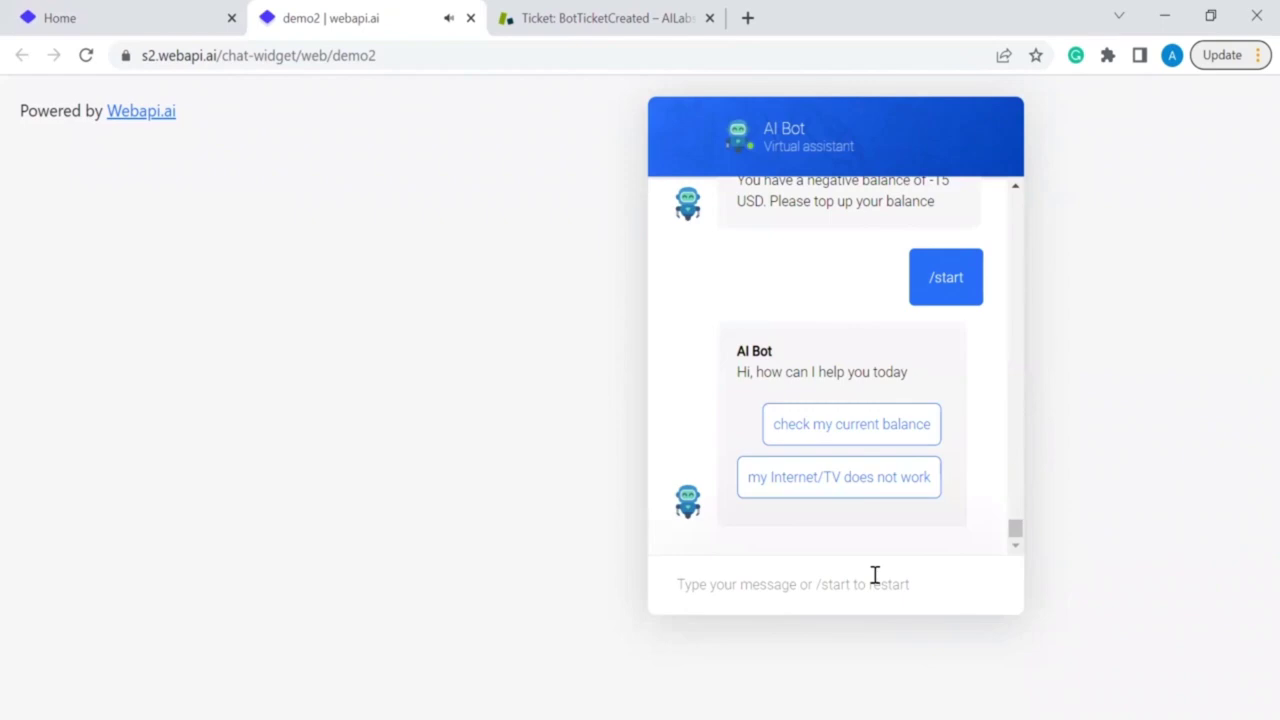
Report the Internet/TV problem again with contact details and 'my inet does not work'.
left_click(893, 480)
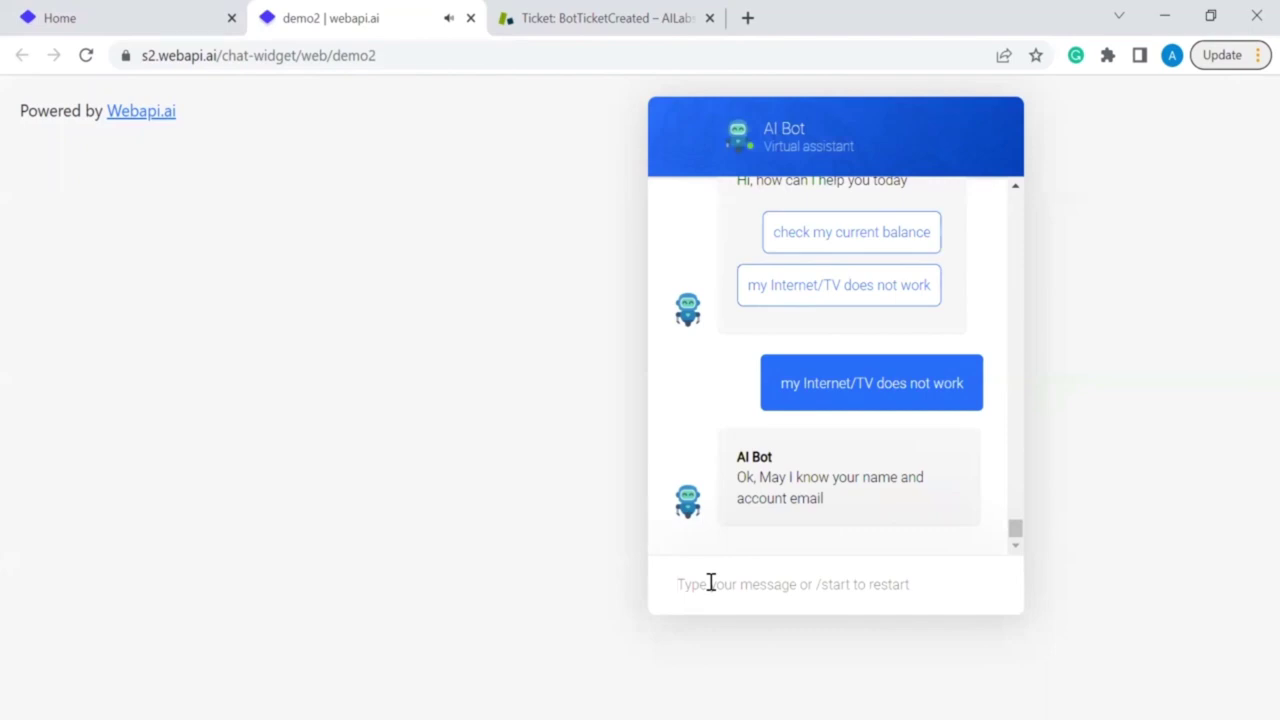
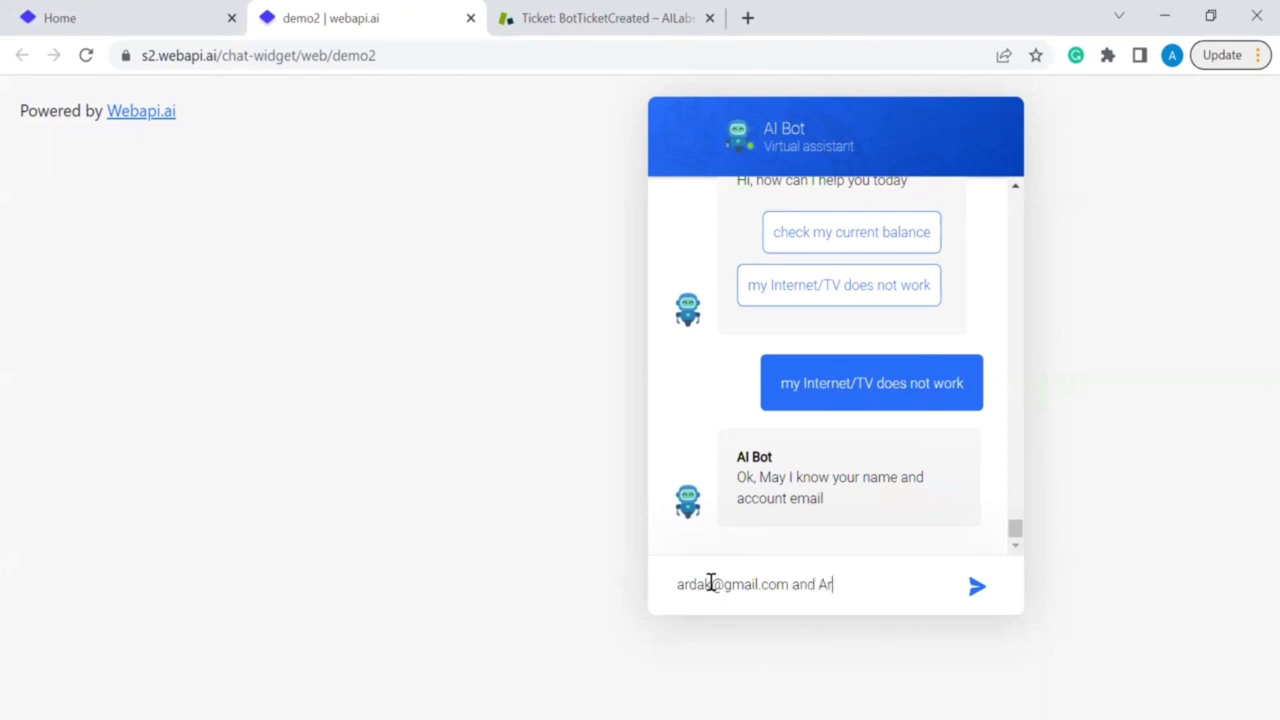
key("Return")
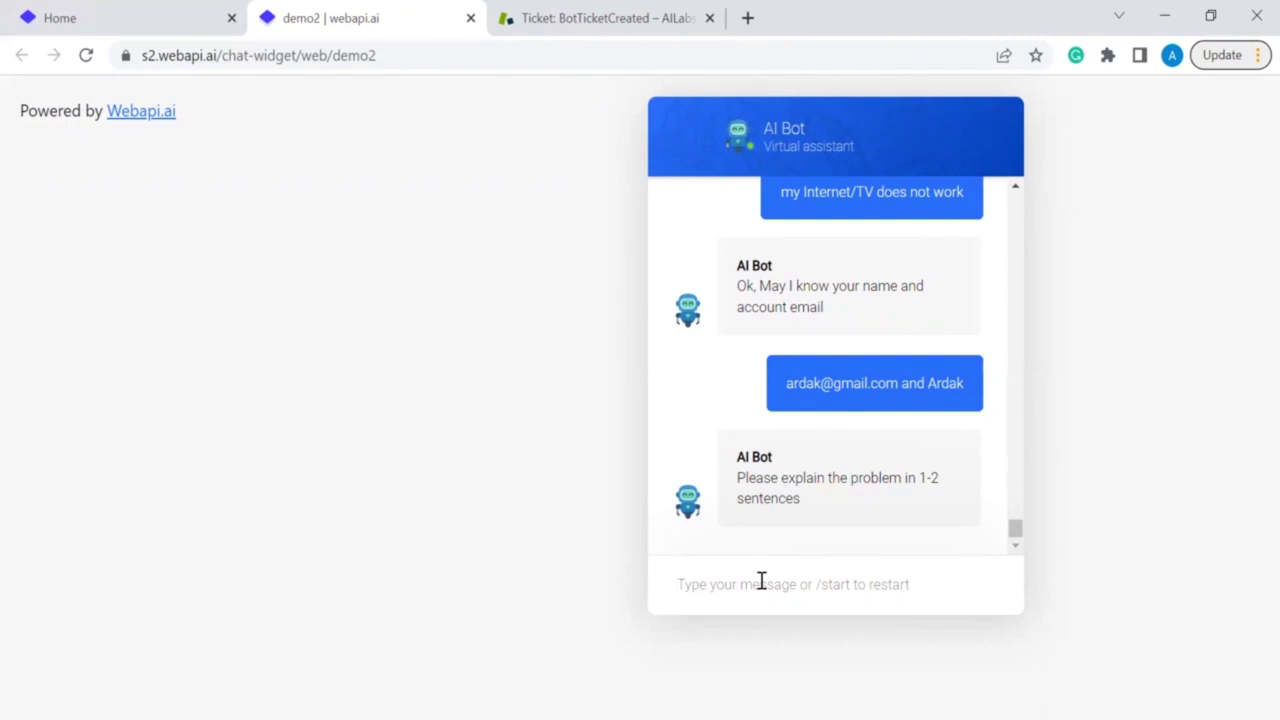
type("my inet does not")
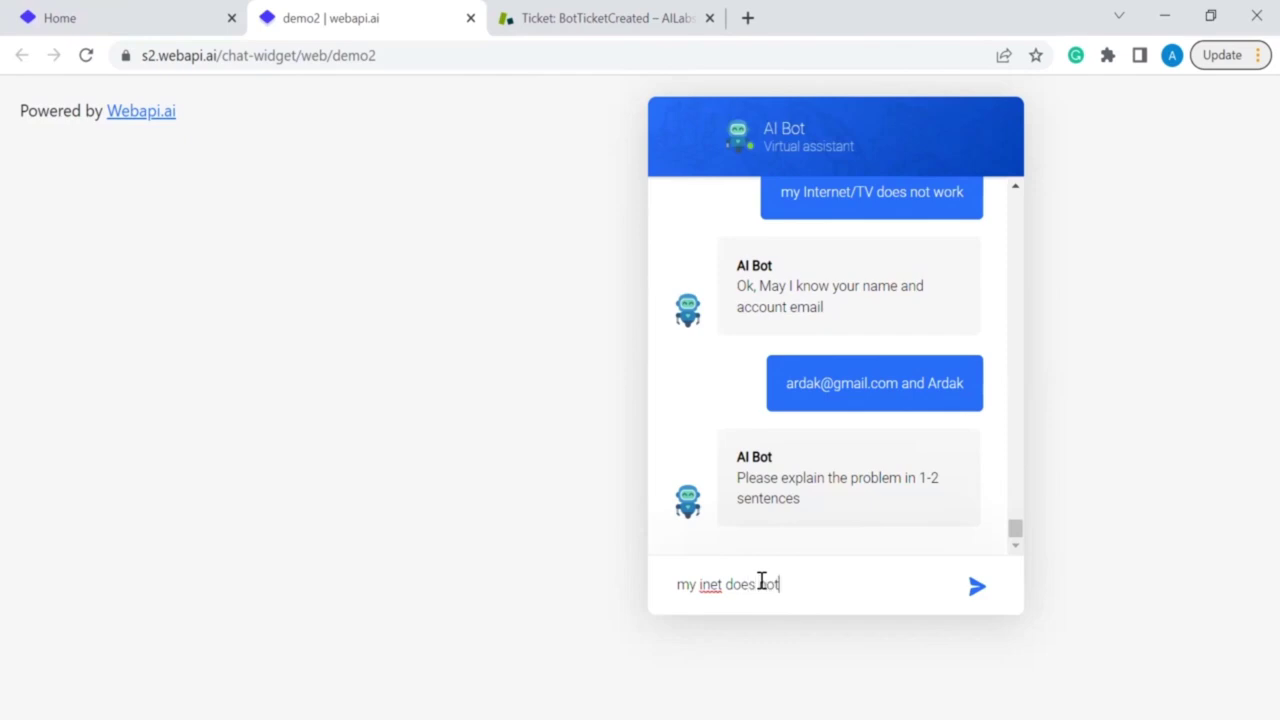
type(" work")
left_click(974, 592)
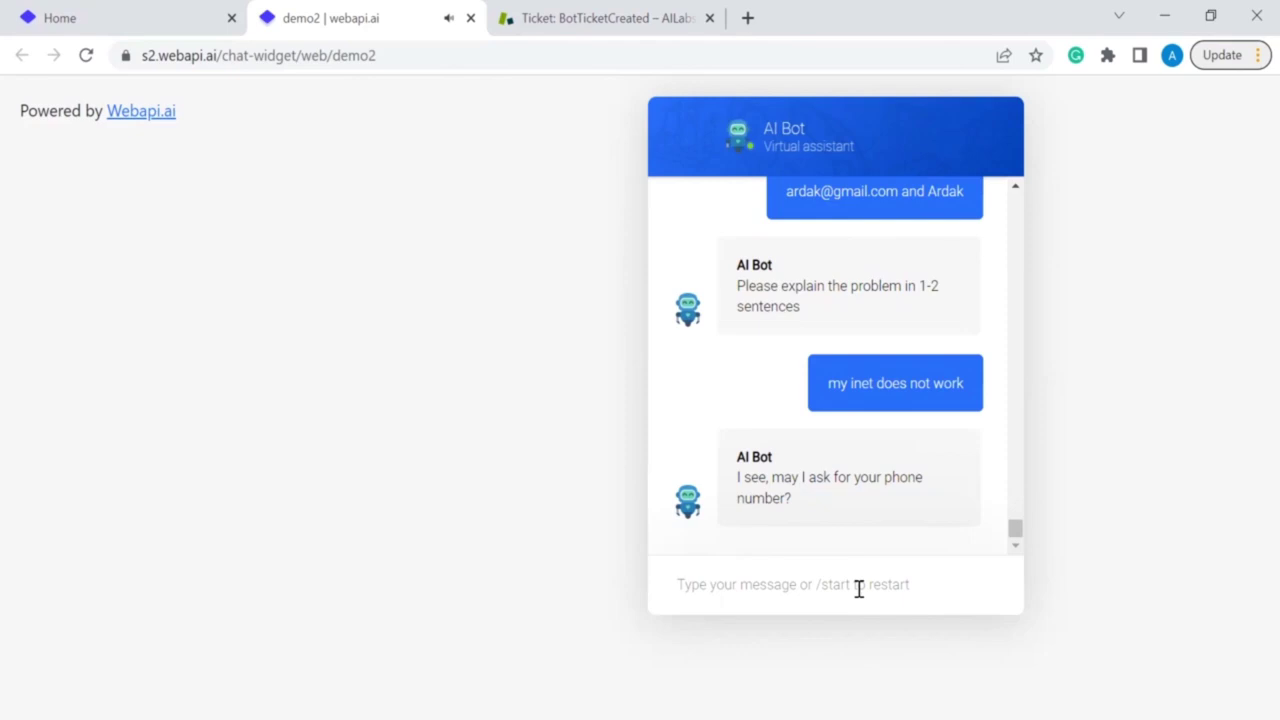
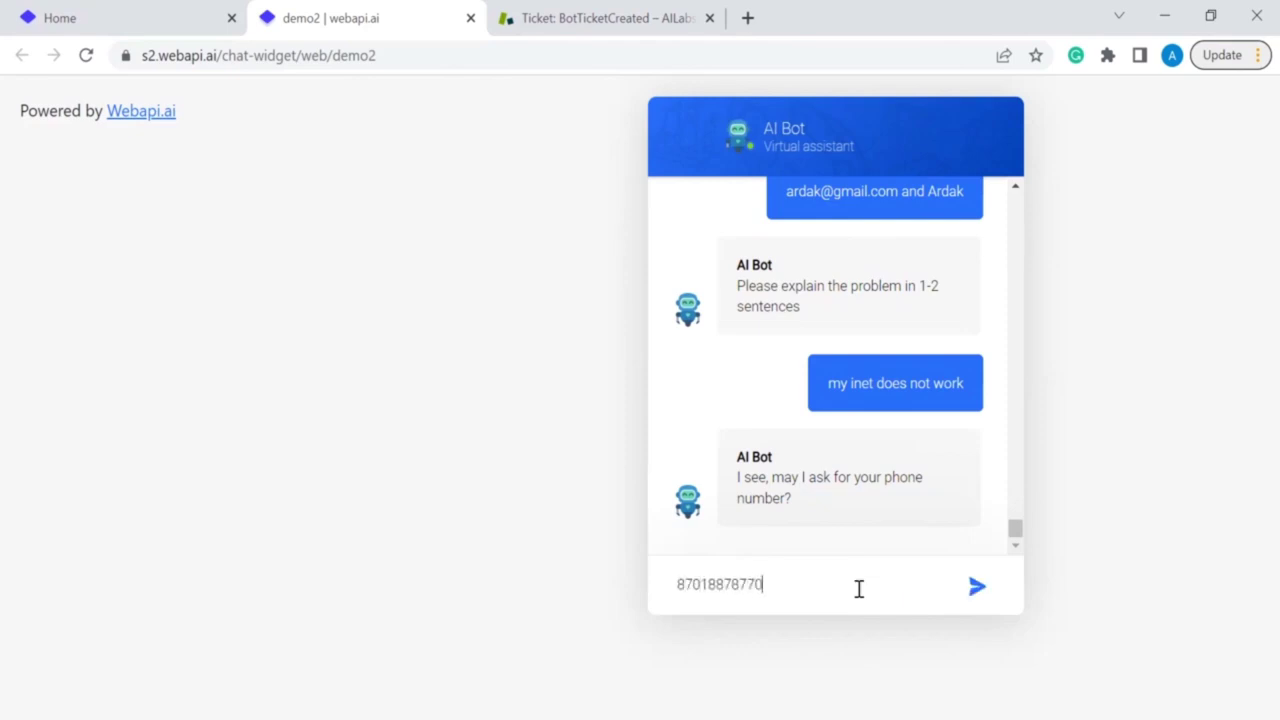
Send the bot the phone number, then the street address with its corrected zip code.
key("Return")
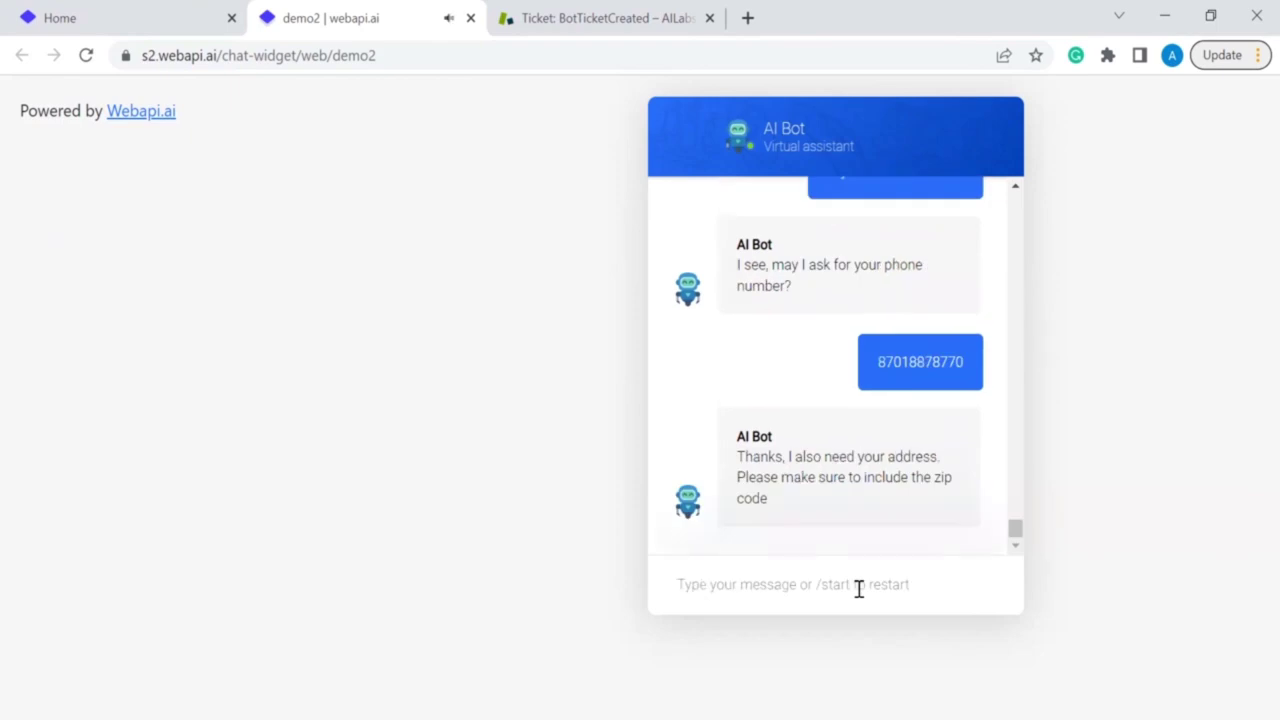
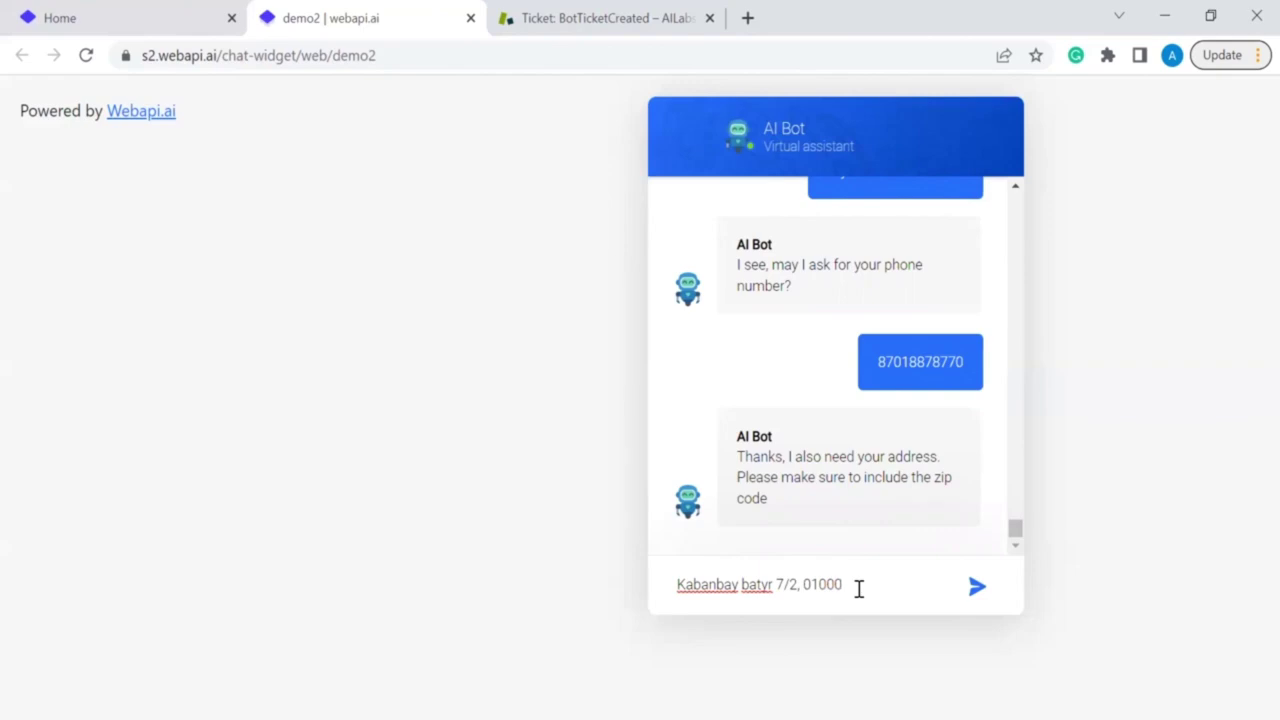
key("Return")
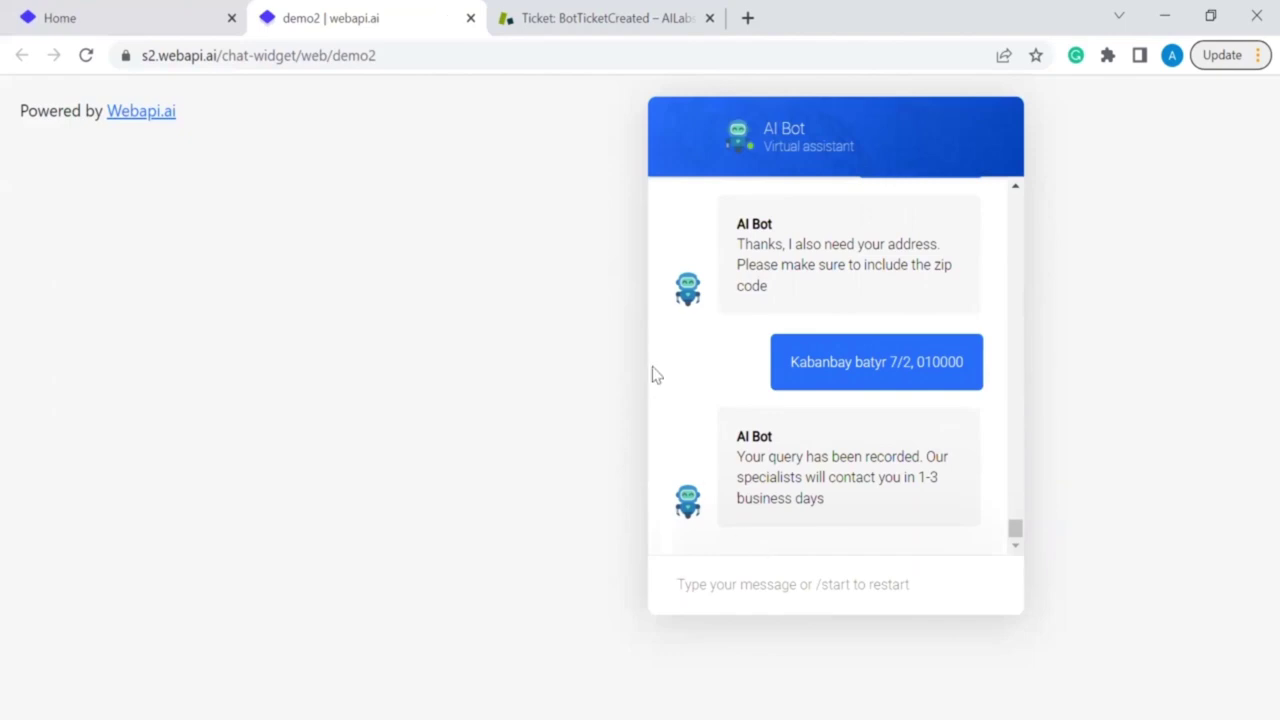
Reload Zendesk and open the new BotTicketCreated ticket #15 under Your unsolved tickets.
left_click(576, 20)
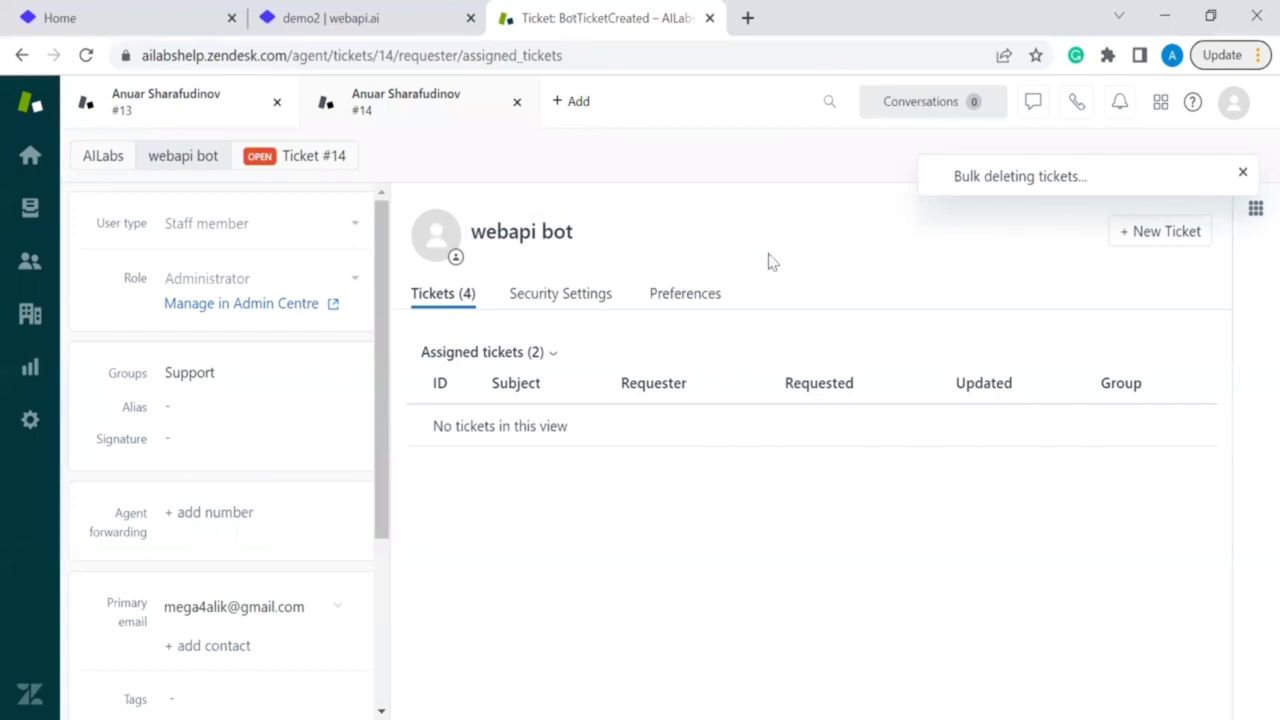
key("F5")
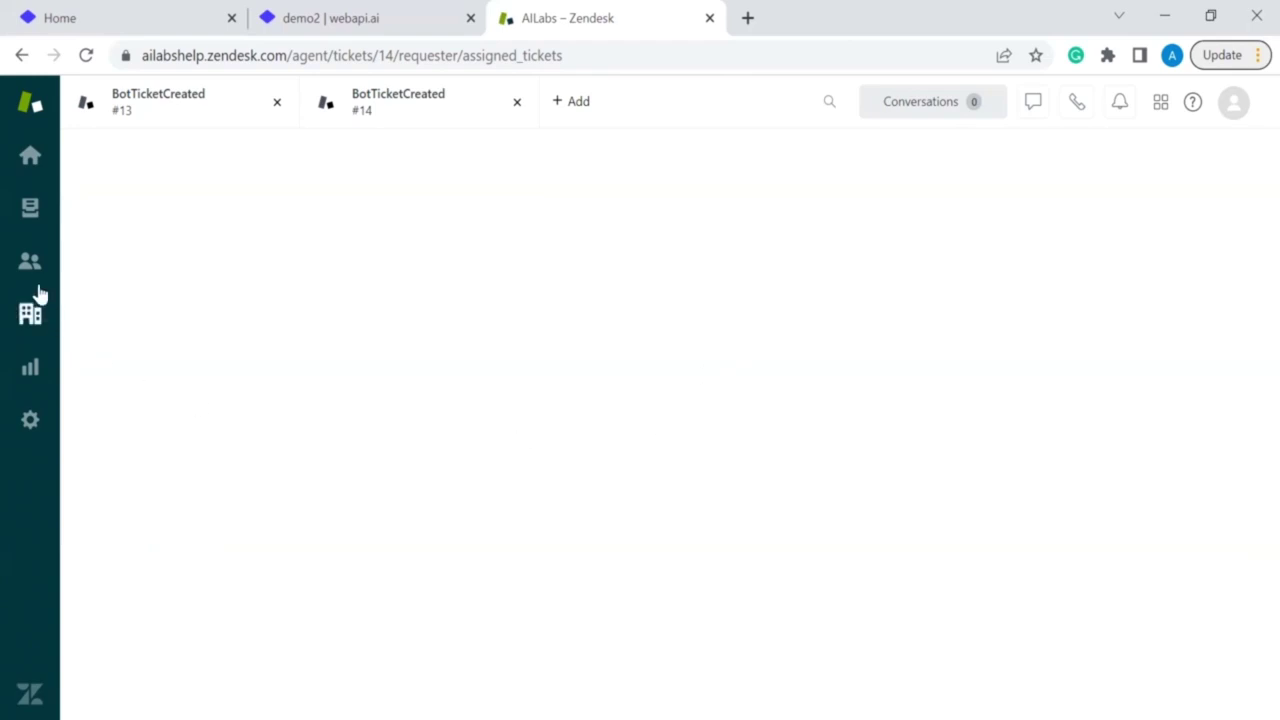
left_click(30, 212)
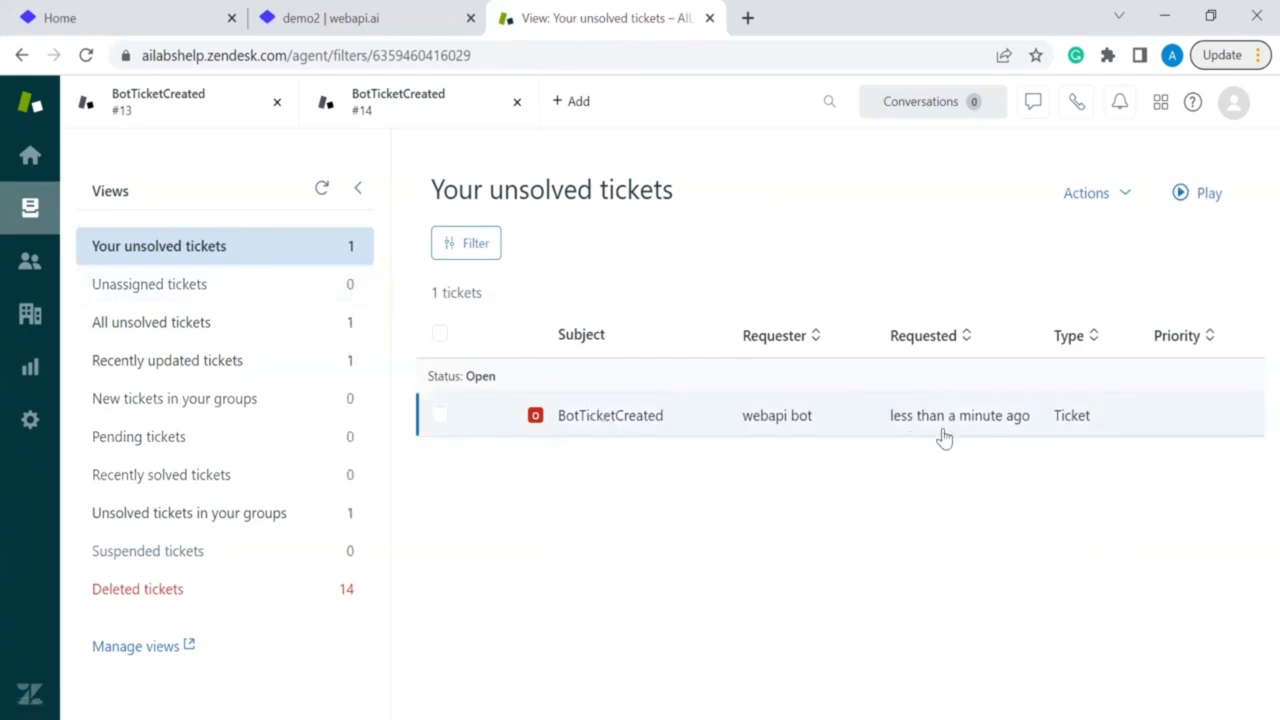
left_click(786, 428)
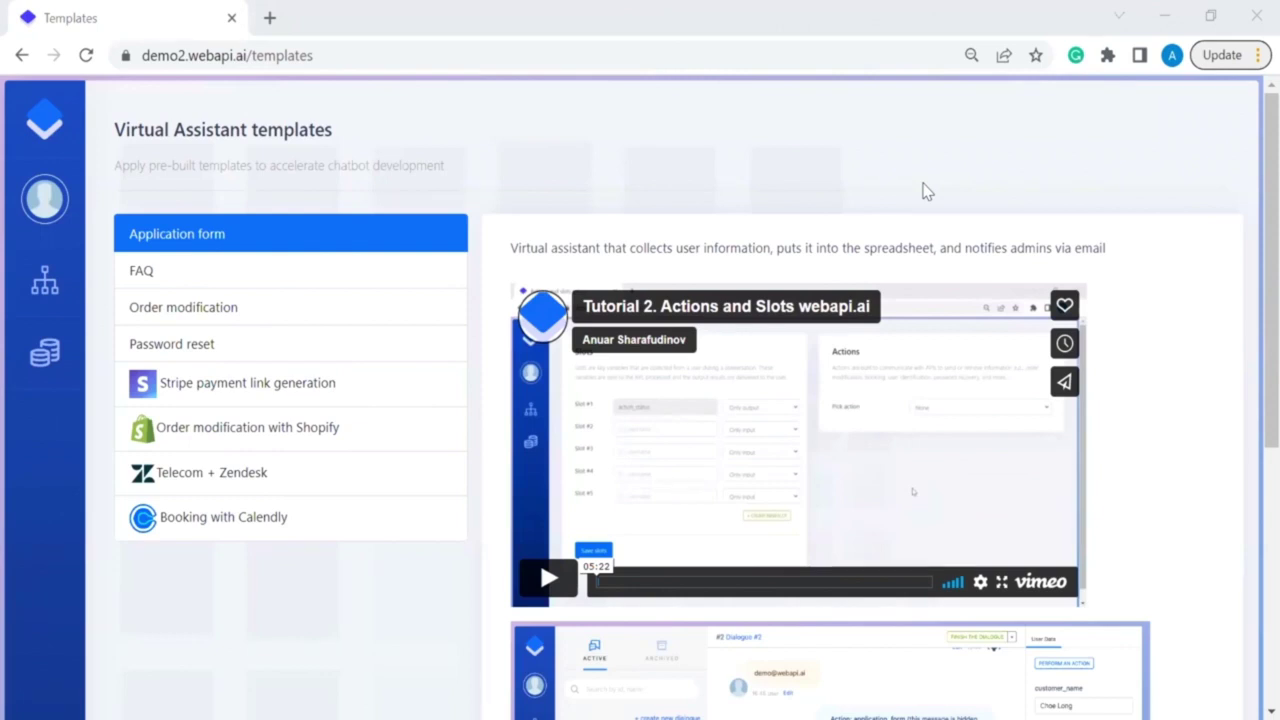
Apply the Booking with Calendly template, confirming it overwrites the existing scenarios and actions.
left_click(305, 527)
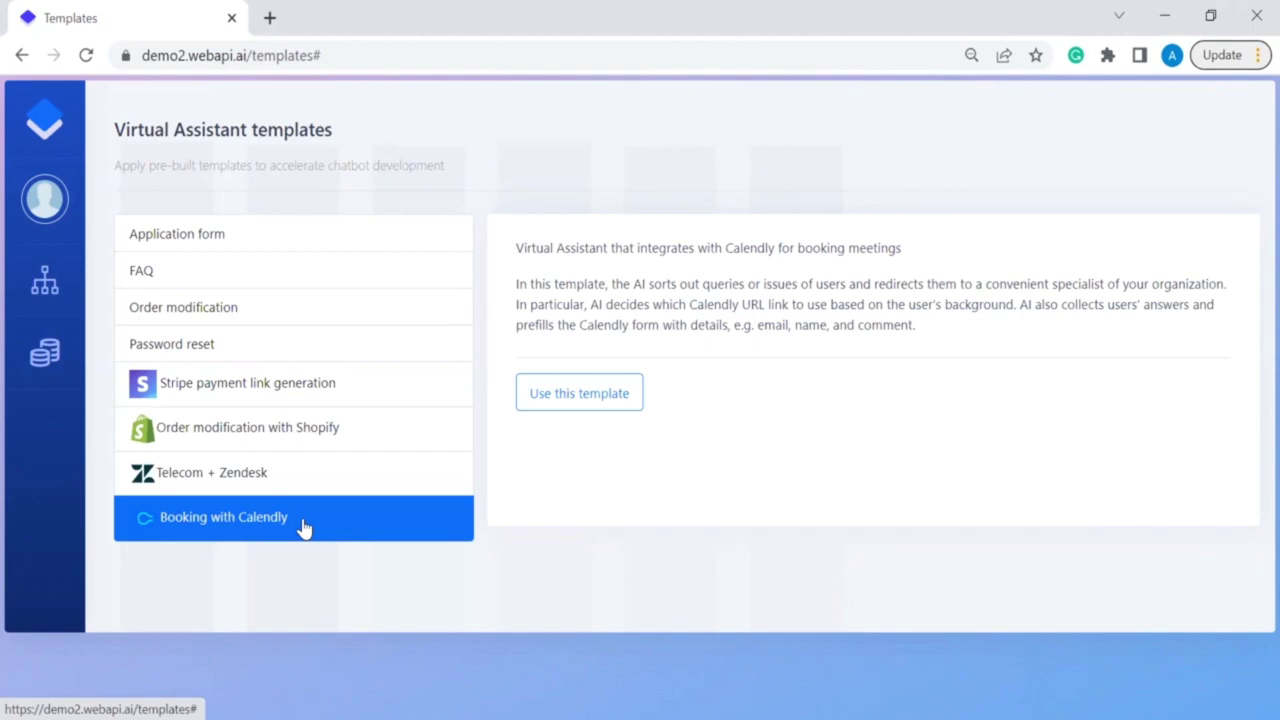
left_click(584, 402)
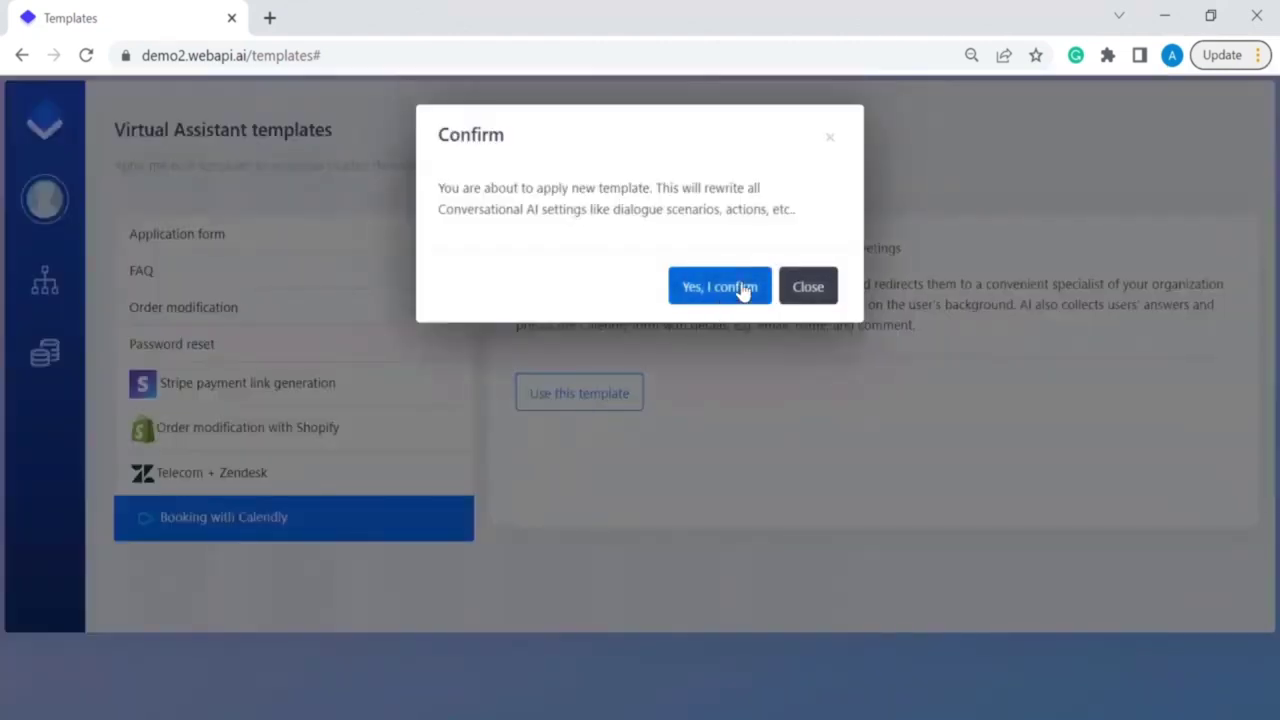
left_click(720, 287)
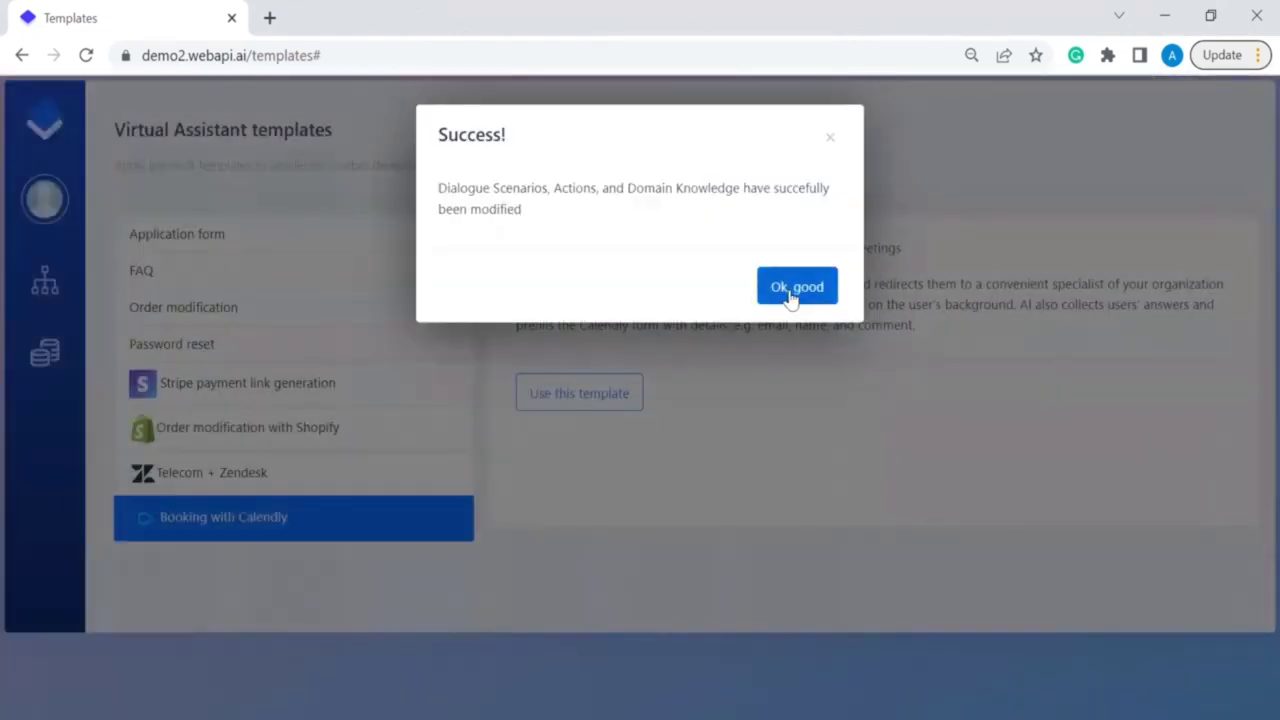
left_click(790, 292)
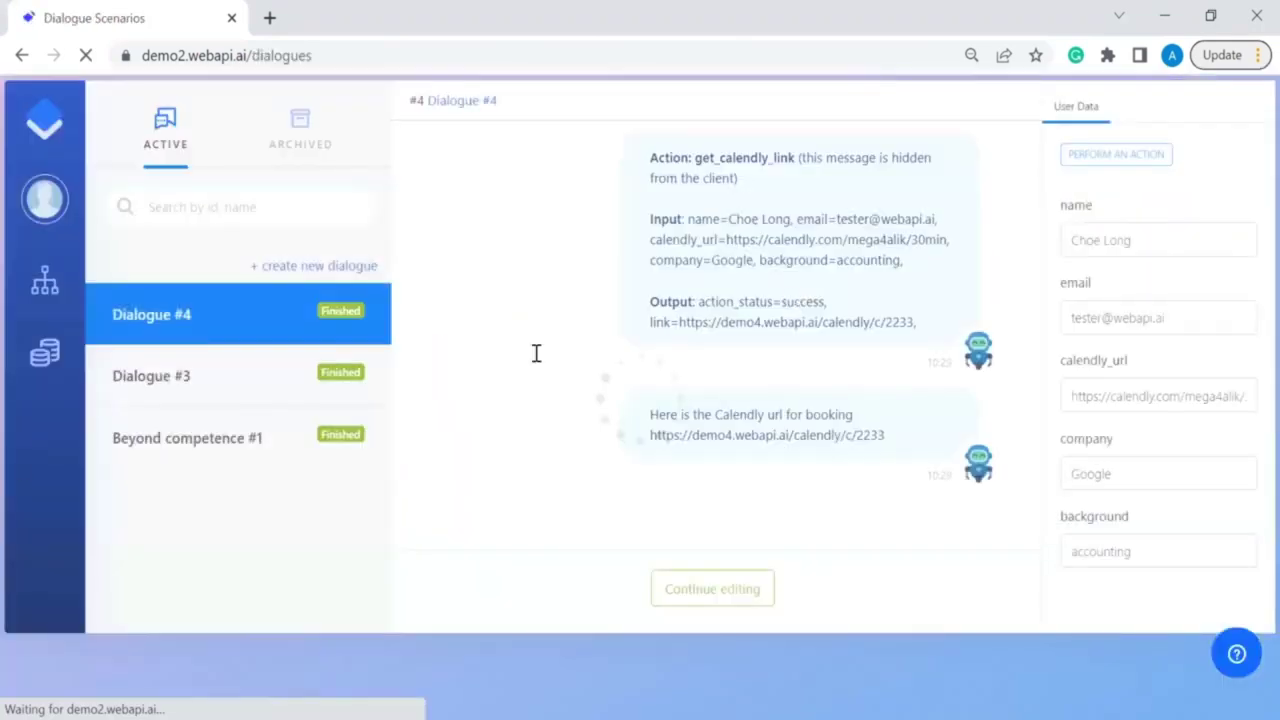
Show the Domain knowledge instructions that choose between two Calendly 30min links by developer background.
mouse_move(93, 316)
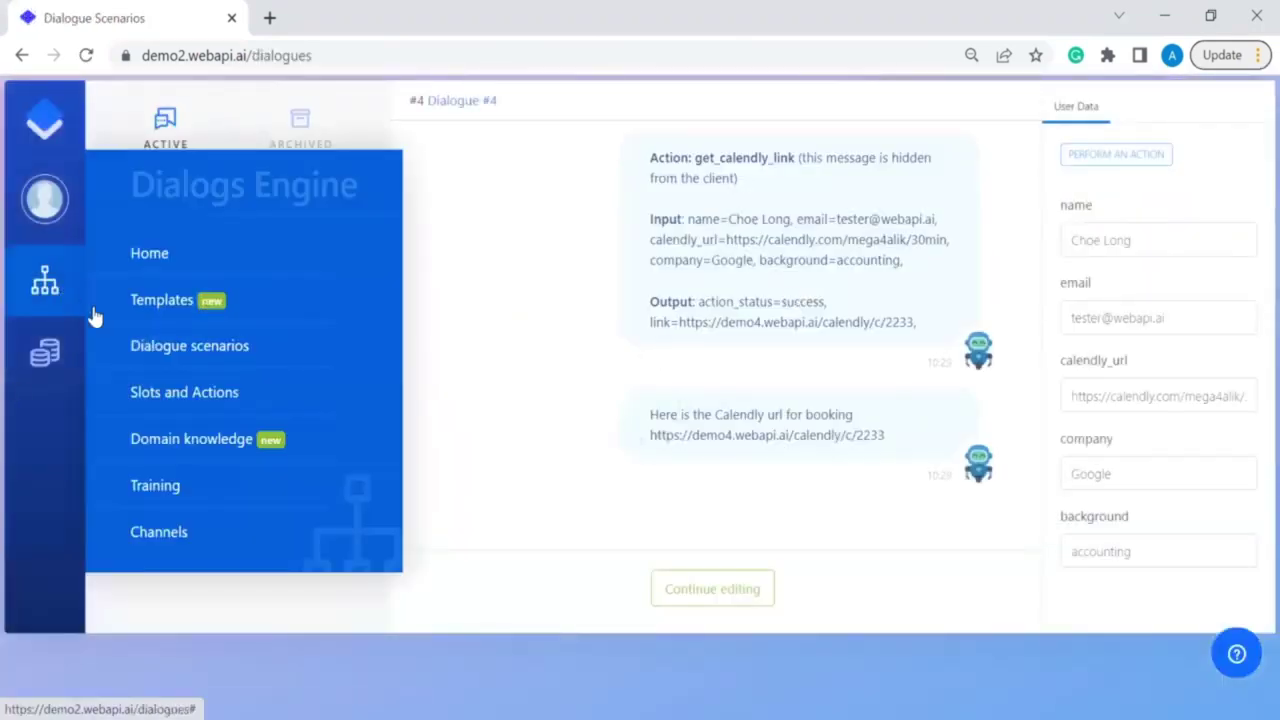
left_click(189, 440)
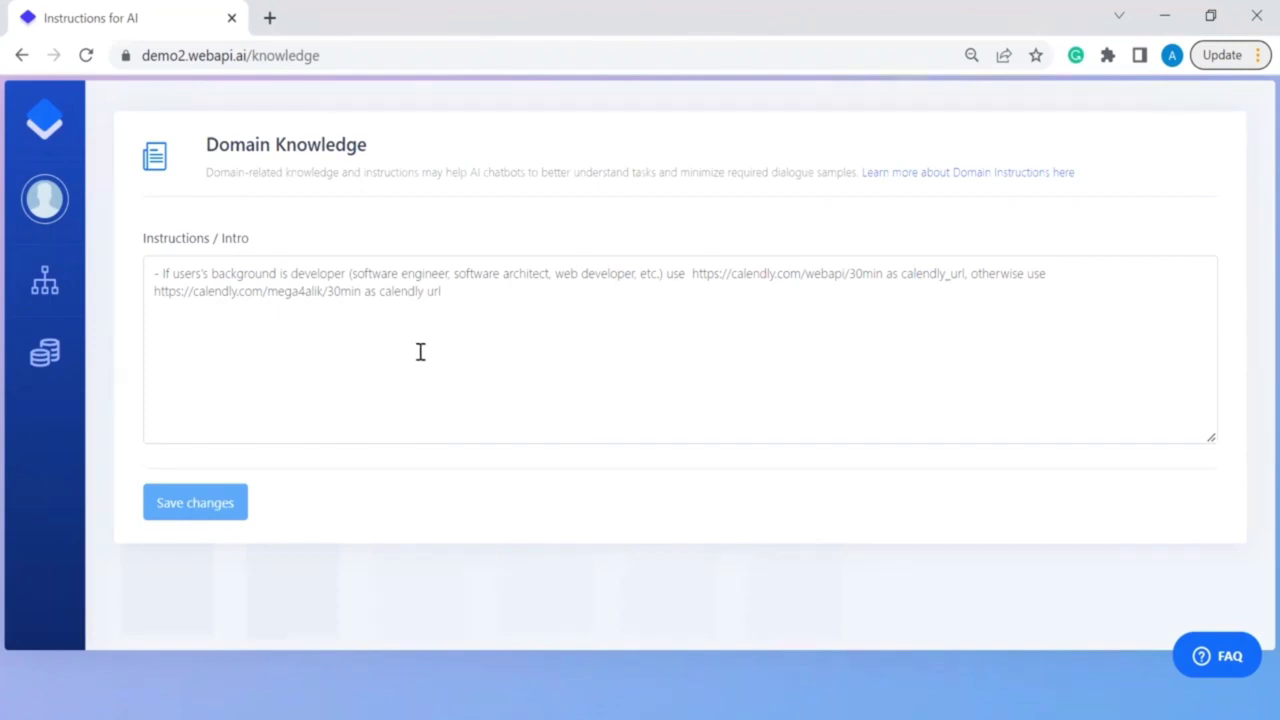
mouse_move(48, 292)
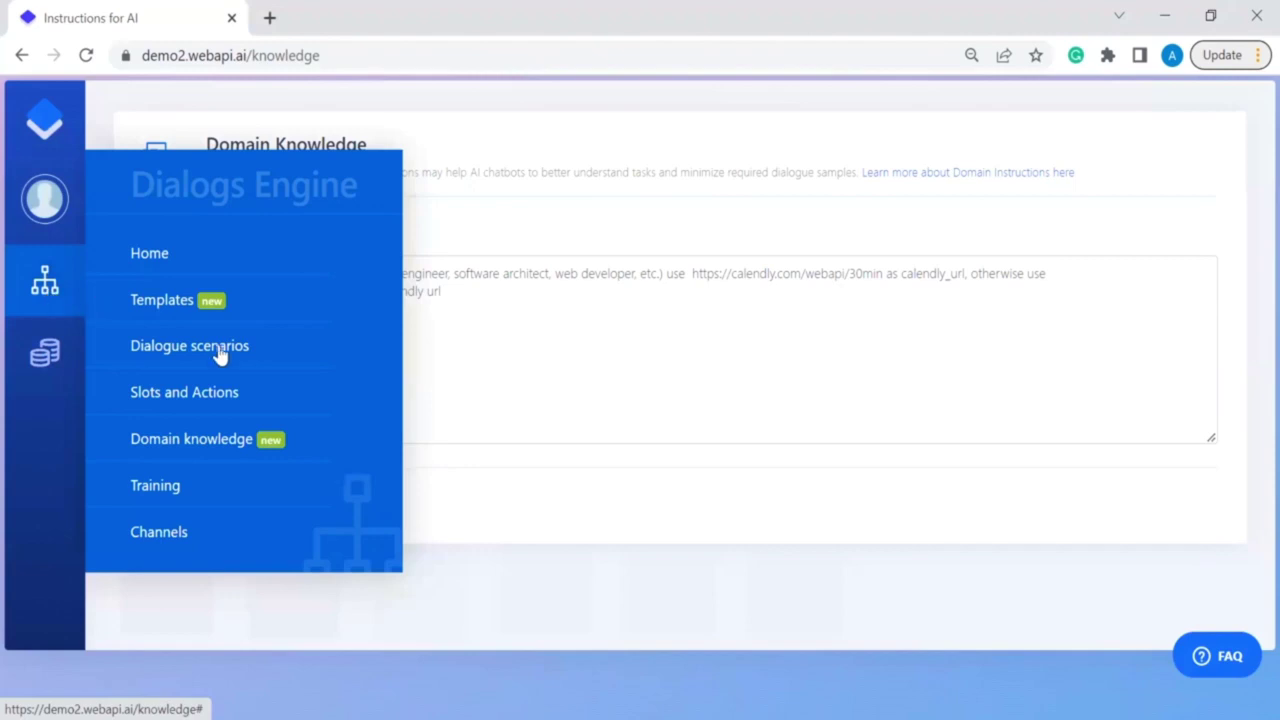
Read through Dialogue #3's web developer conversation to its Calendly booking link, then bring up Dialogue #4.
left_click(220, 354)
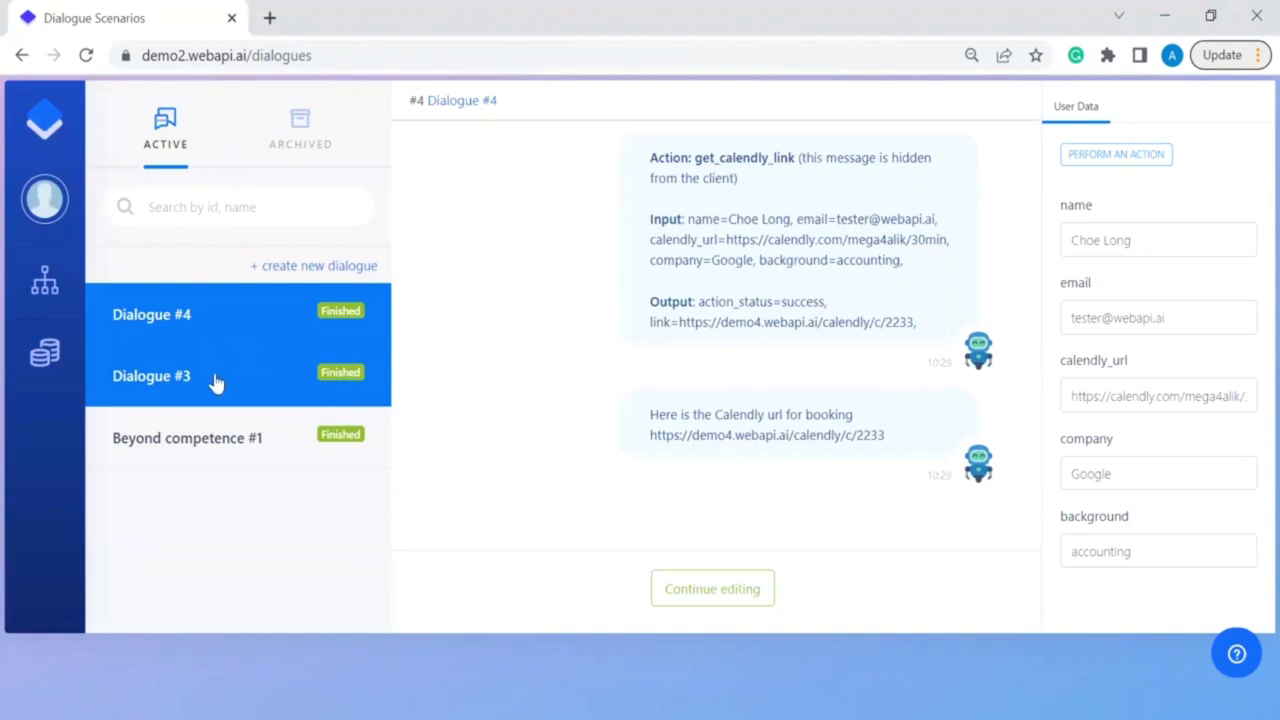
left_click(214, 379)
scroll(564, 333, "up", 10)
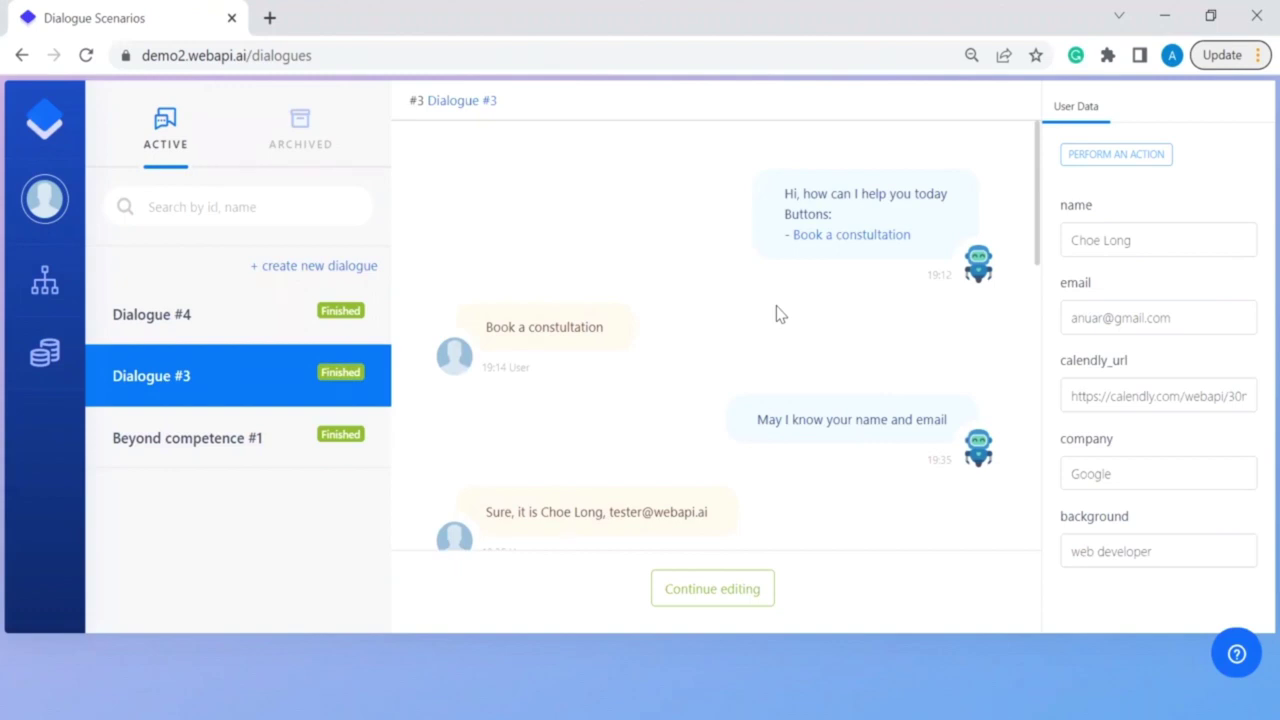
scroll(779, 314, "down", 1)
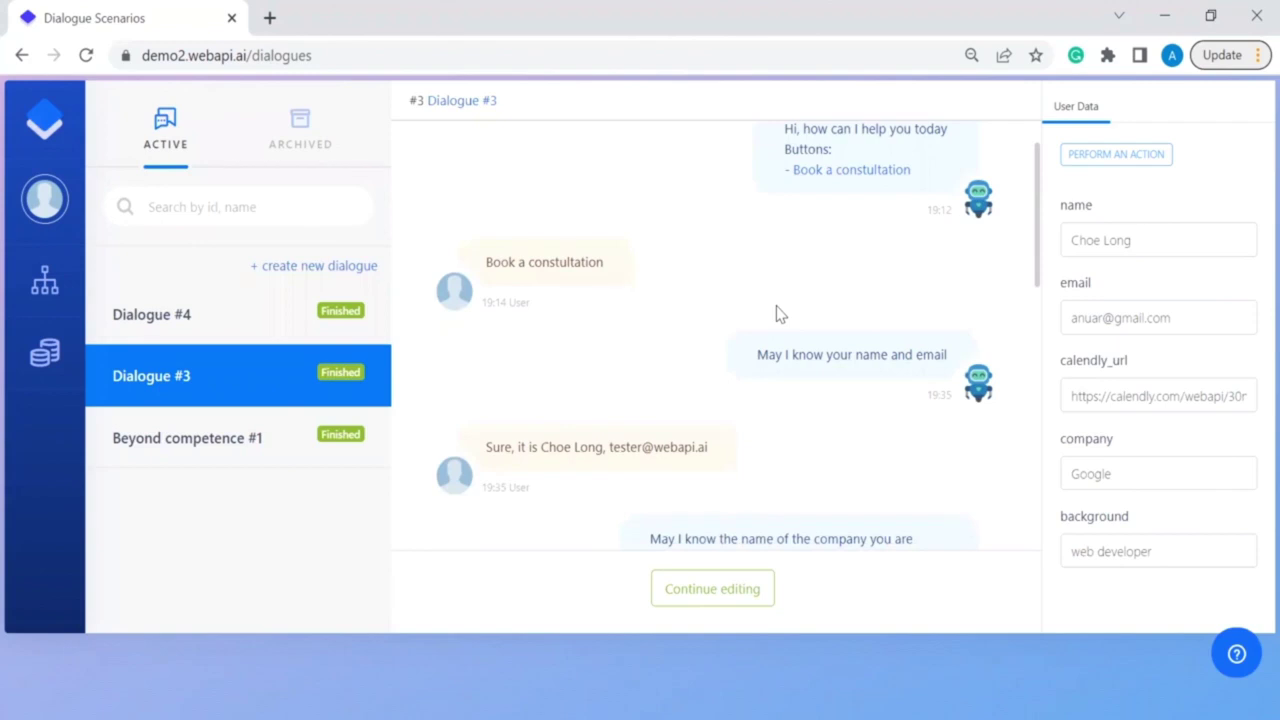
scroll(779, 314, "down", 2)
scroll(779, 314, "down", 4)
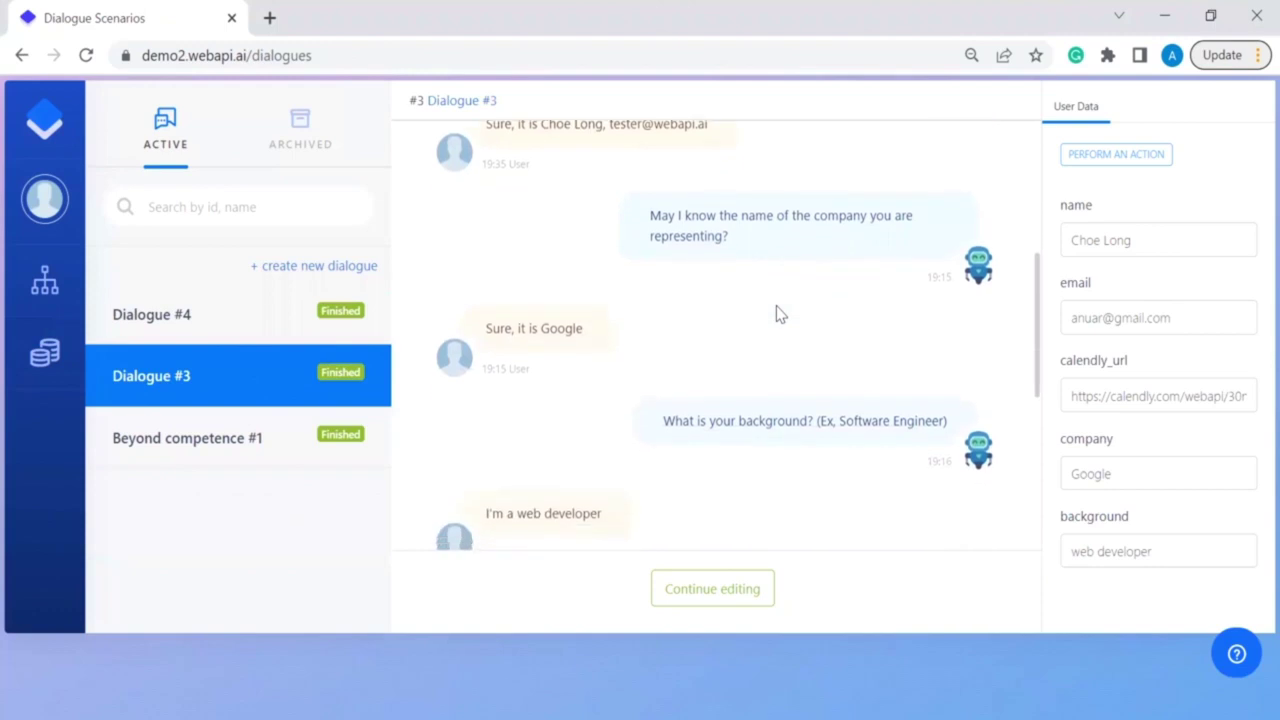
scroll(779, 314, "down", 3)
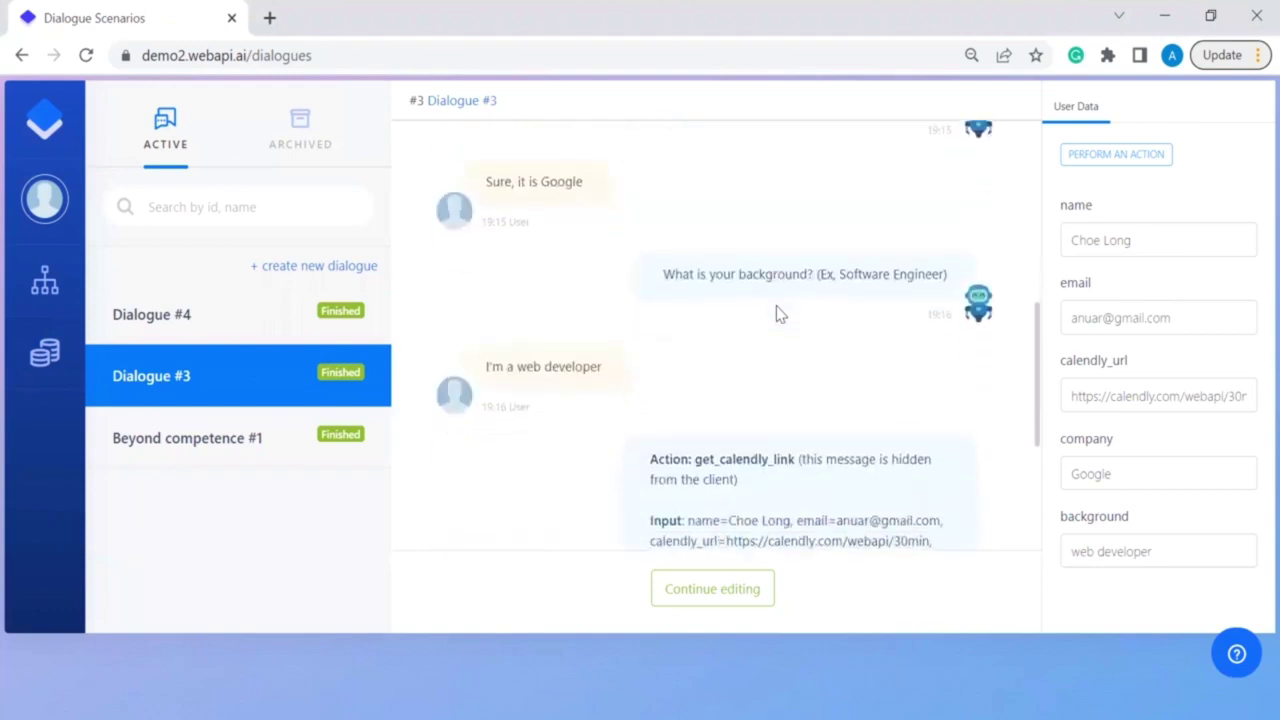
scroll(779, 314, "down", 1)
scroll(779, 314, "down", 3)
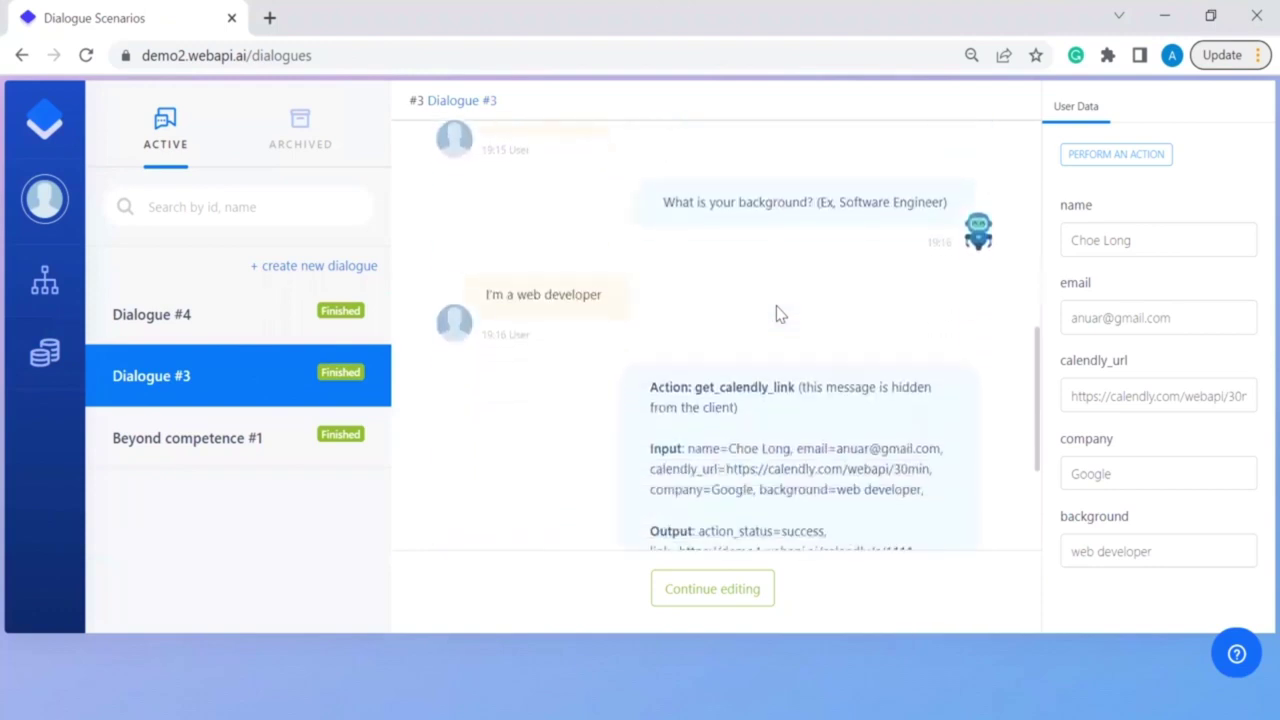
scroll(779, 314, "down", 1)
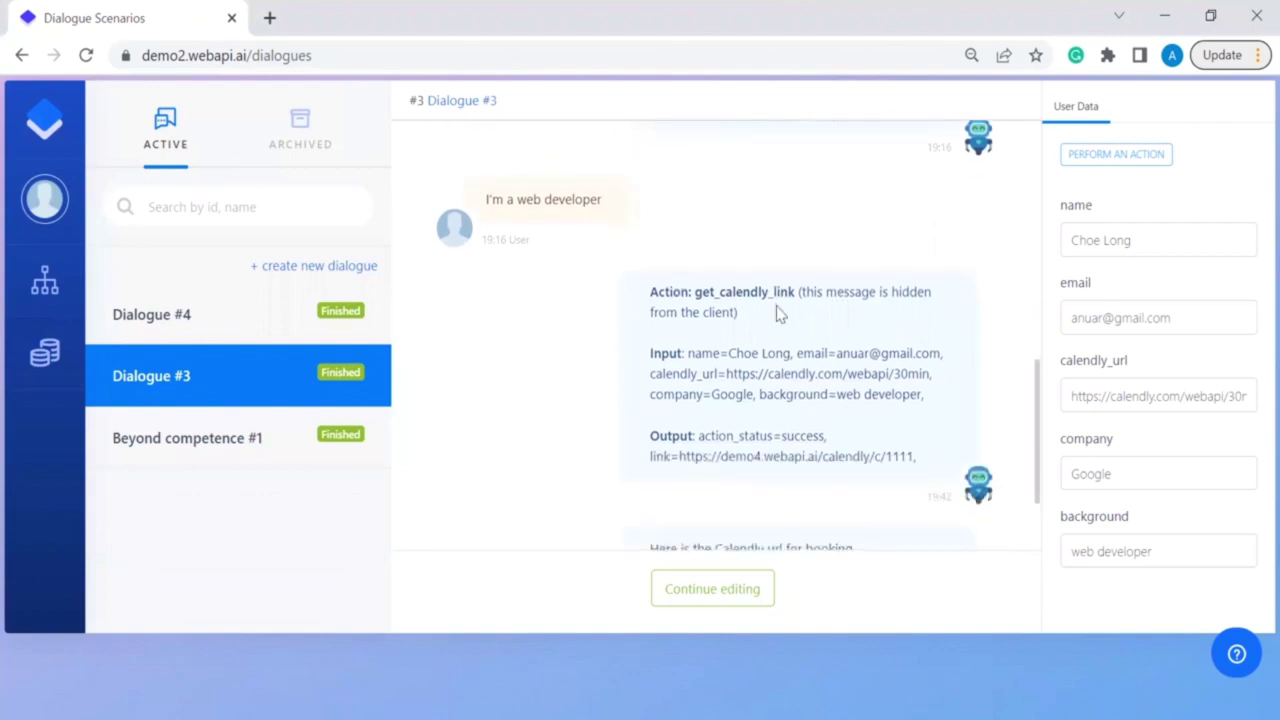
scroll(779, 314, "down", 1)
scroll(779, 314, "down", 1)
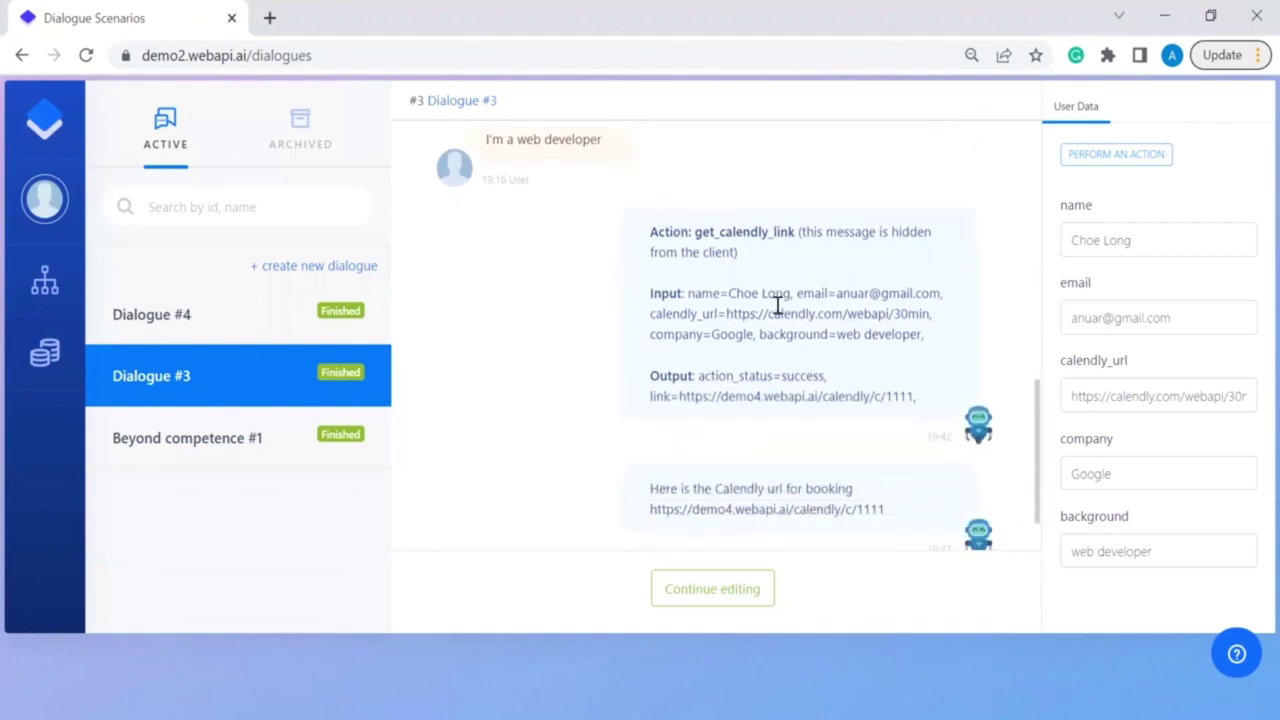
scroll(776, 310, "up", 3)
scroll(776, 308, "down", 4)
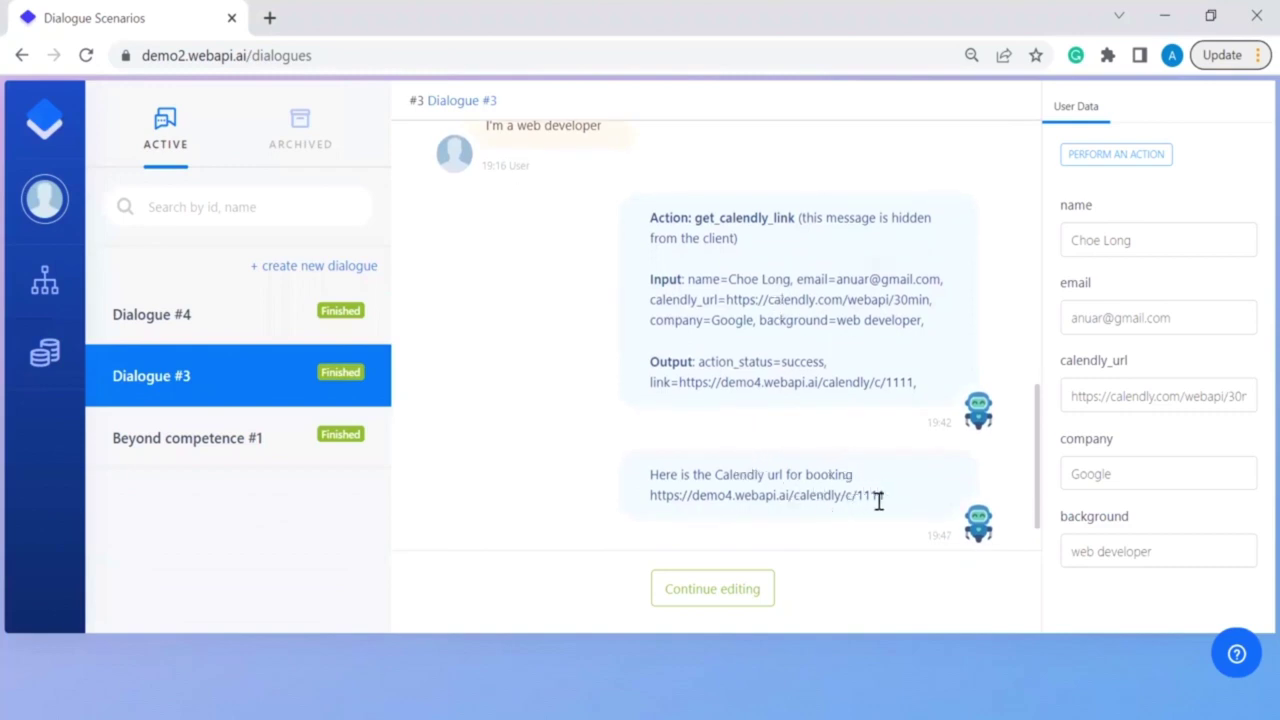
left_click(231, 328)
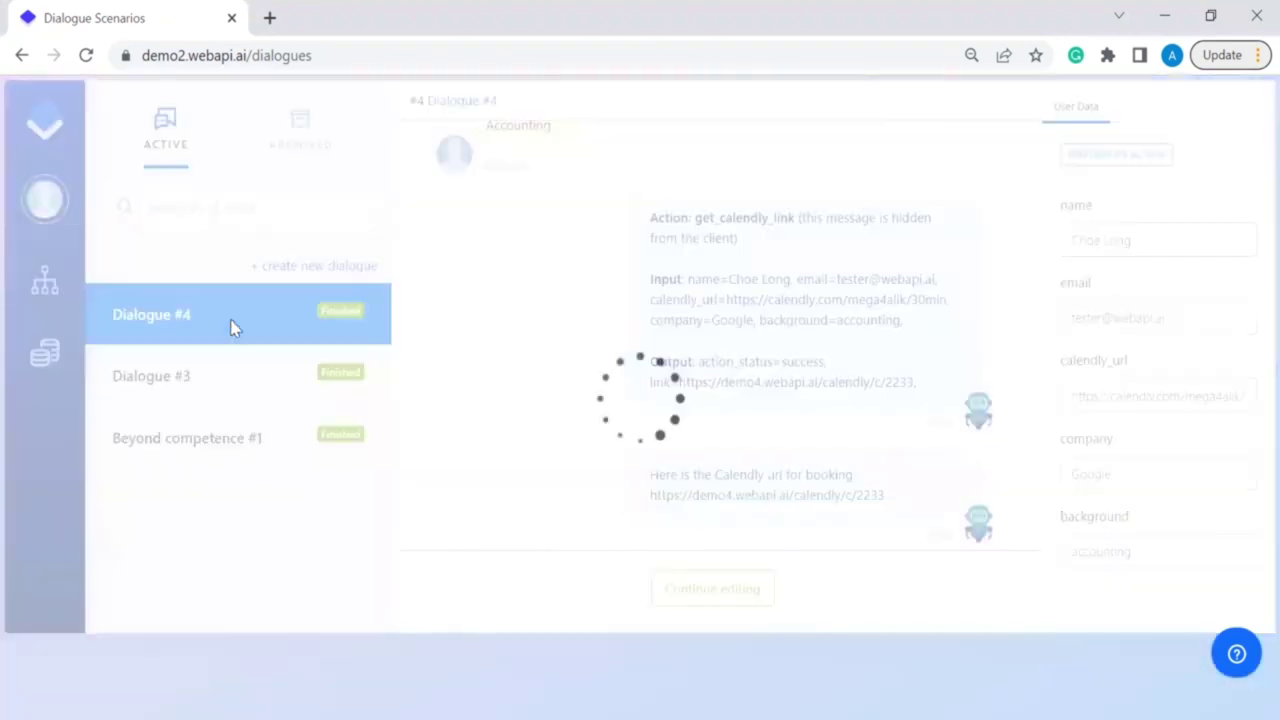
scroll(455, 333, "up", 5)
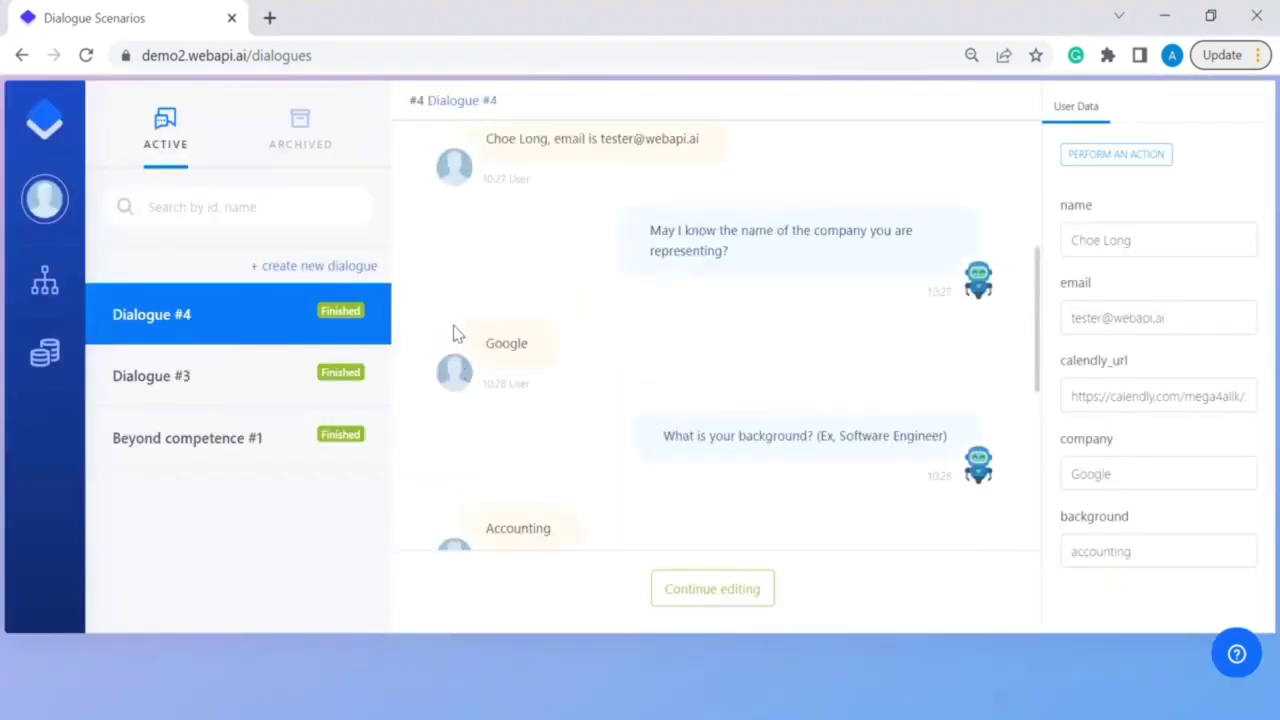
scroll(455, 333, "up", 3)
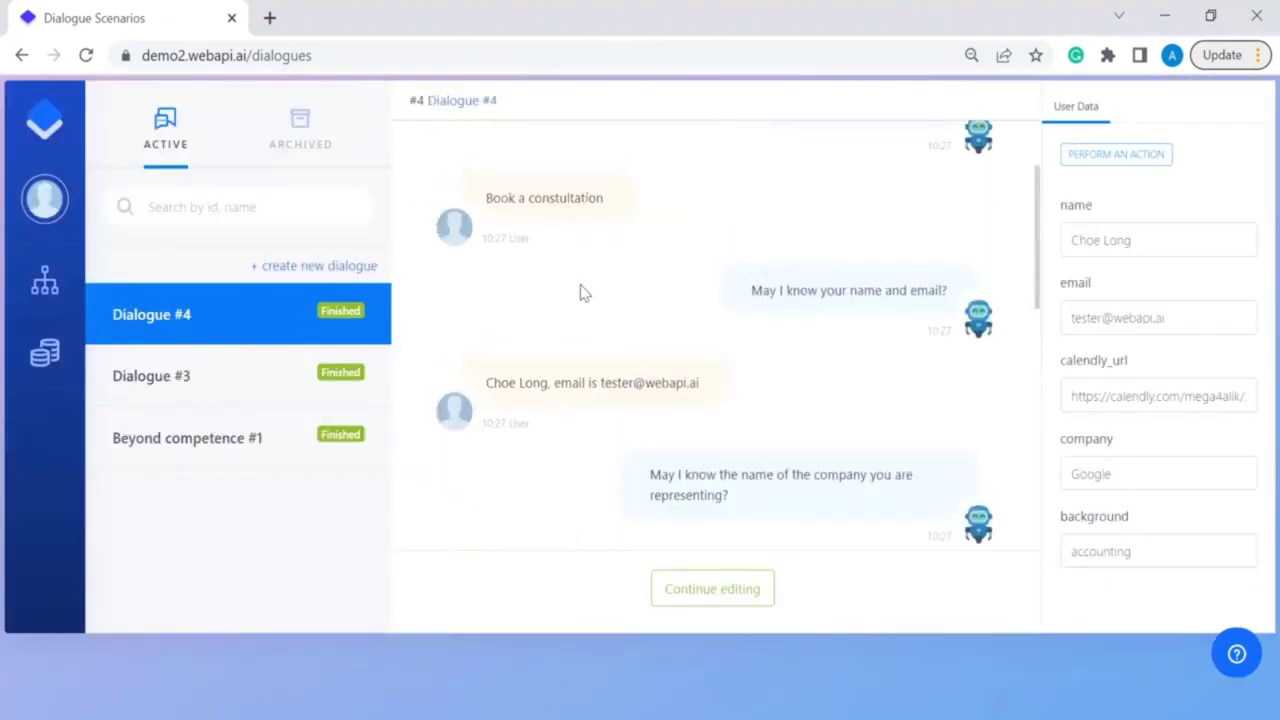
scroll(585, 293, "down", 5)
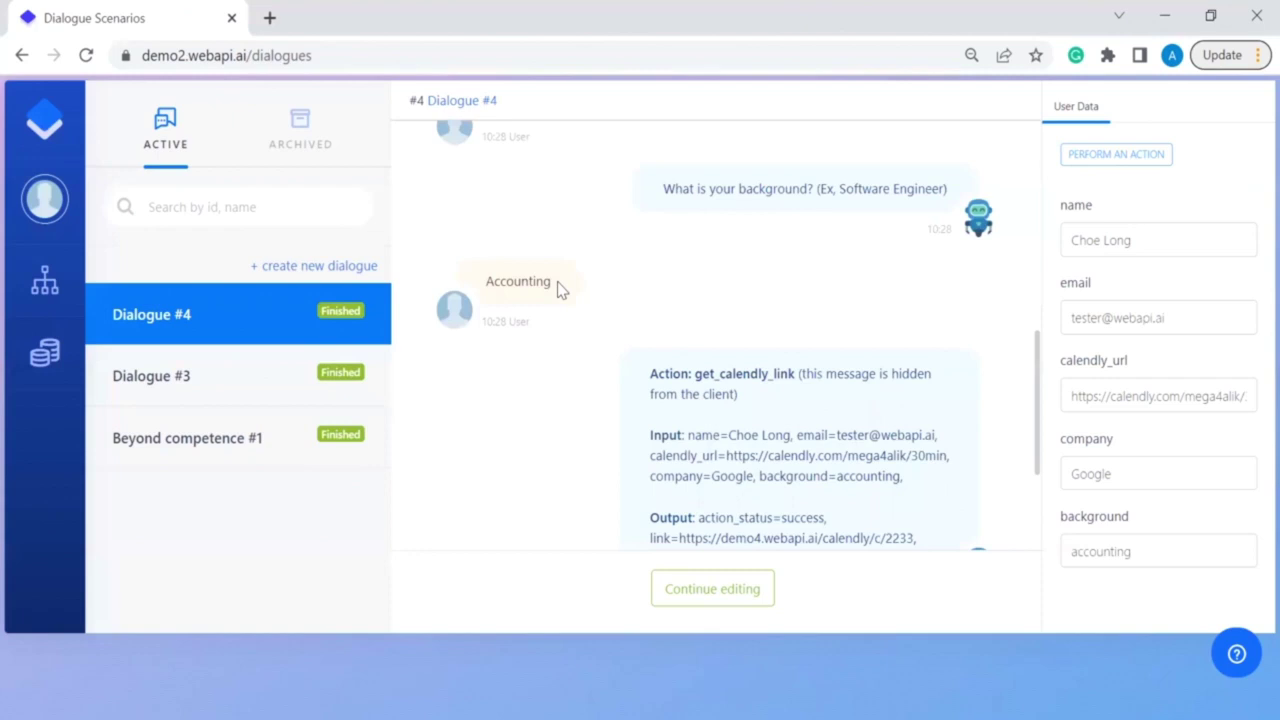
scroll(749, 326, "down", 2)
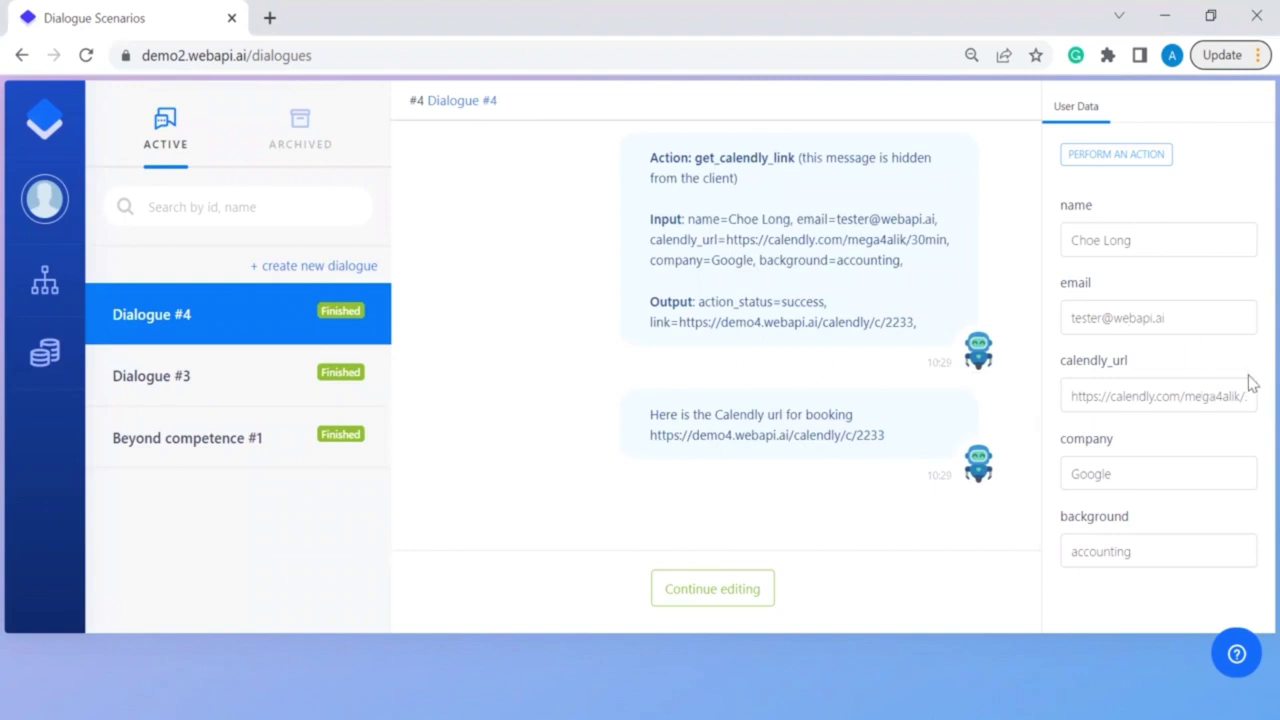
left_click(1212, 396)
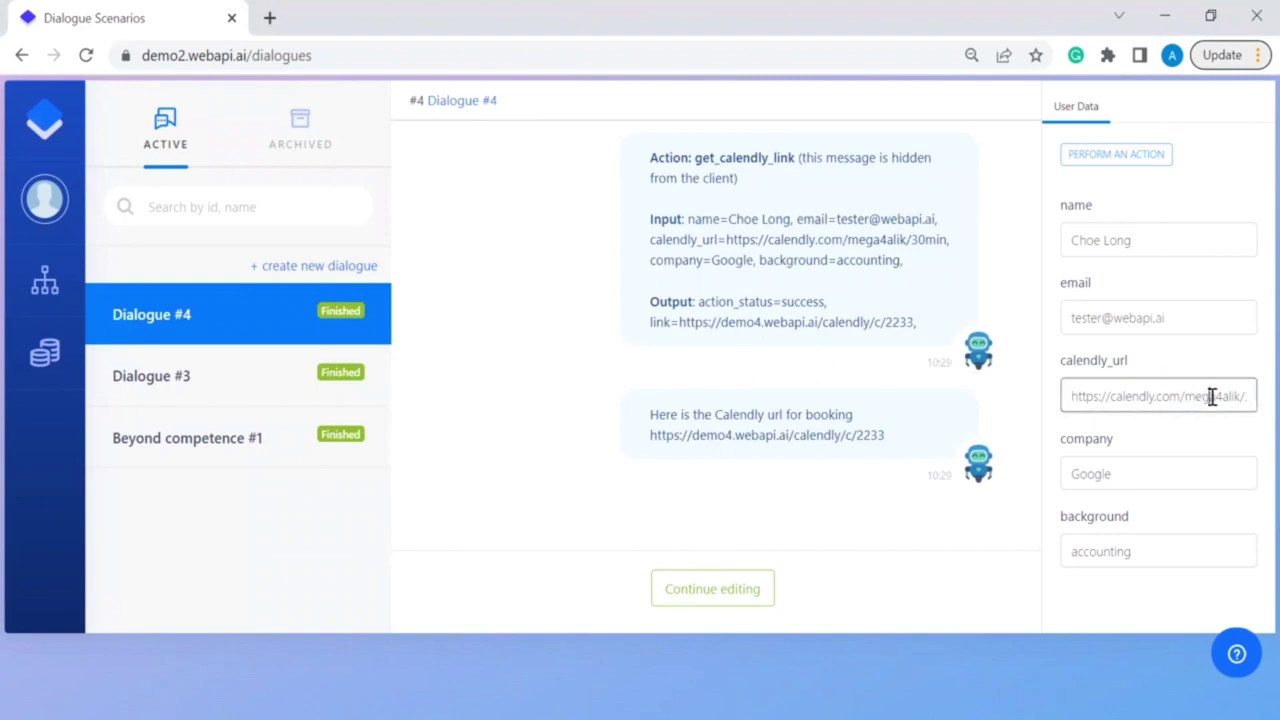
scroll(815, 378, "up", 3)
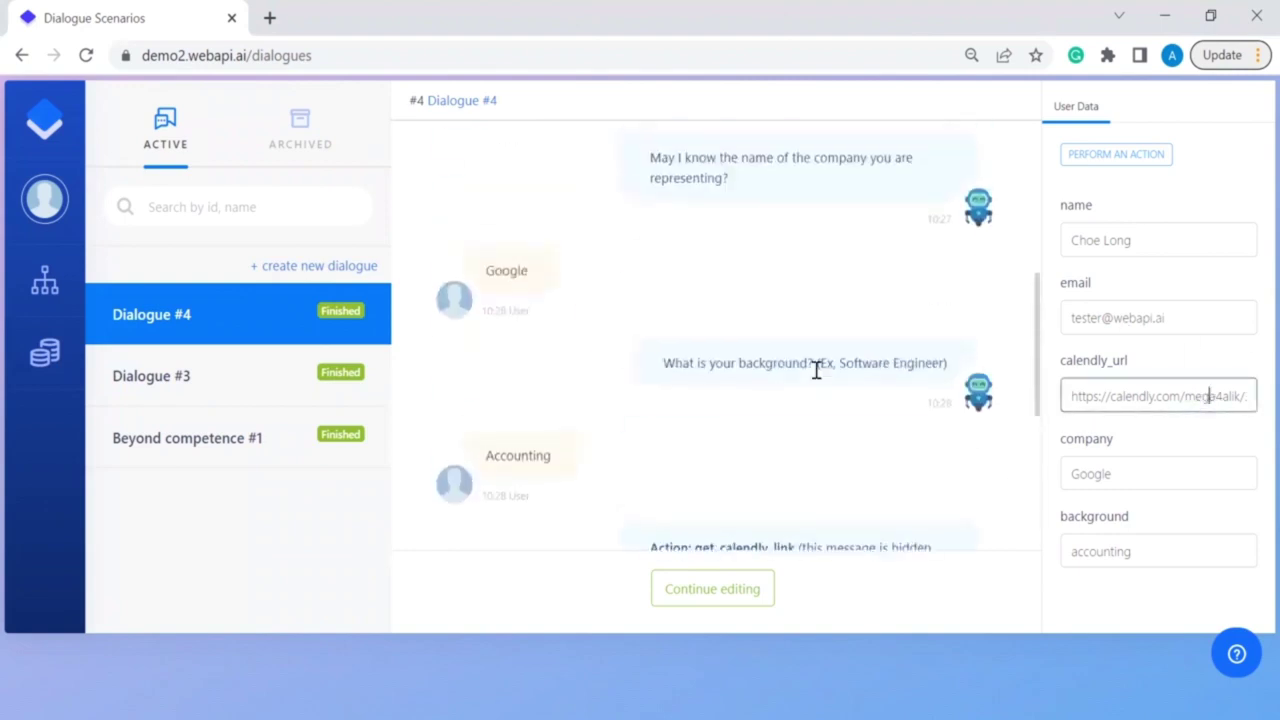
scroll(818, 374, "down", 1)
left_click(280, 380)
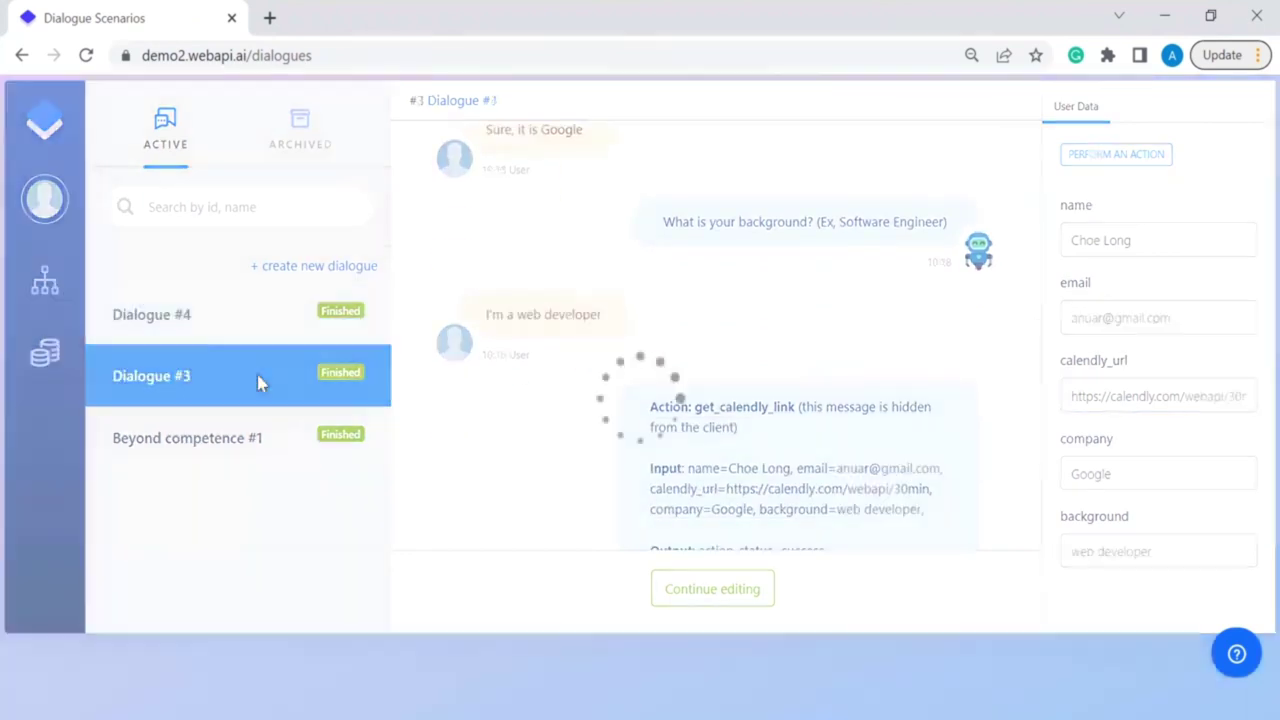
left_click(1209, 405)
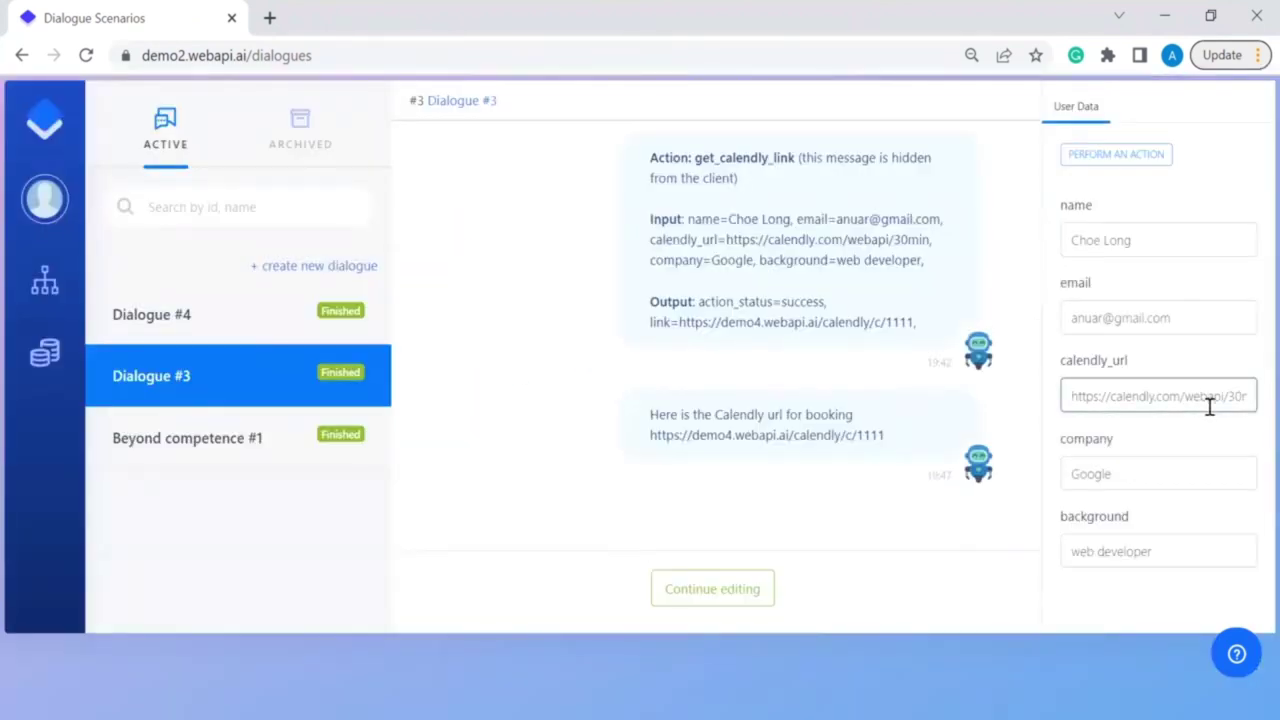
scroll(836, 402, "up", 5)
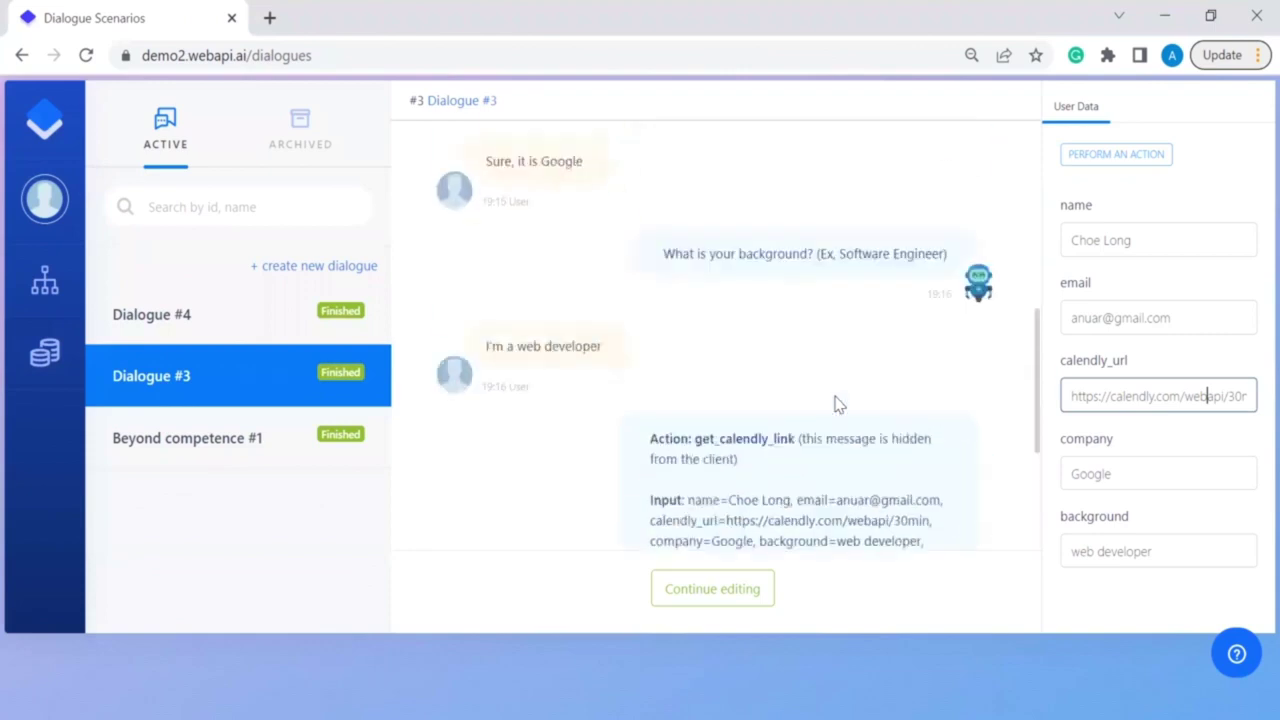
scroll(836, 402, "down", 3)
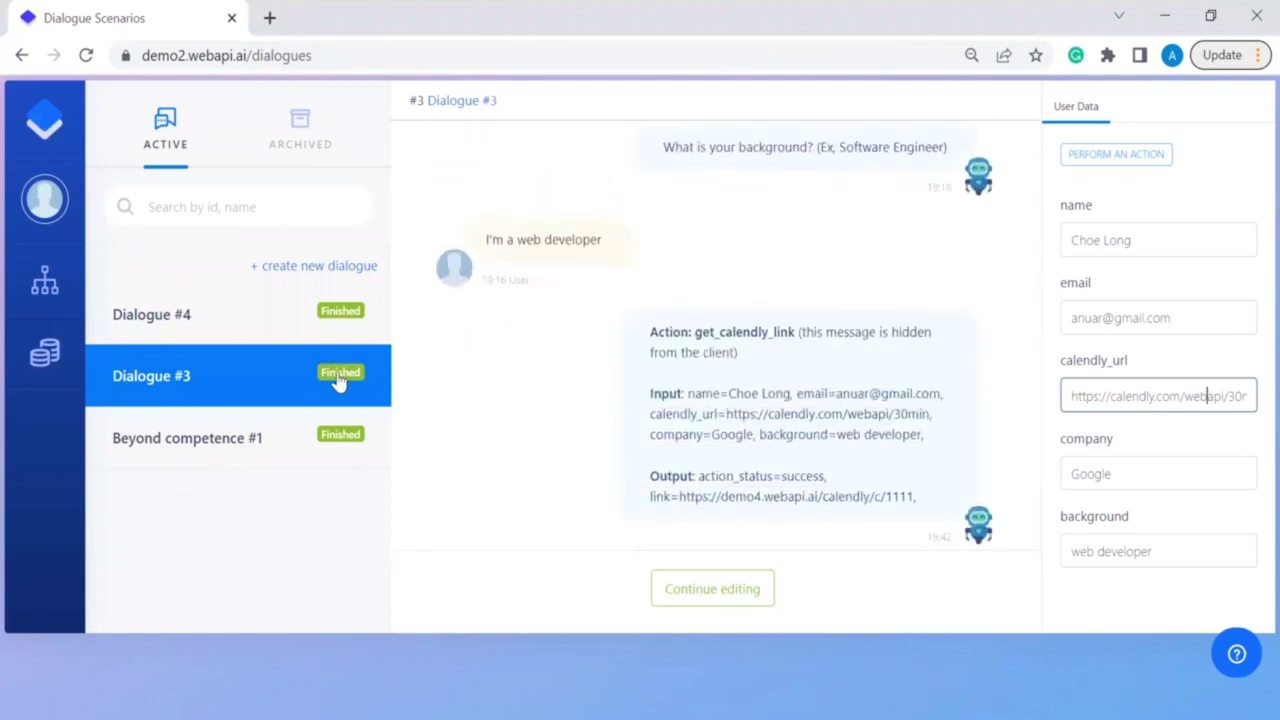
mouse_move(77, 300)
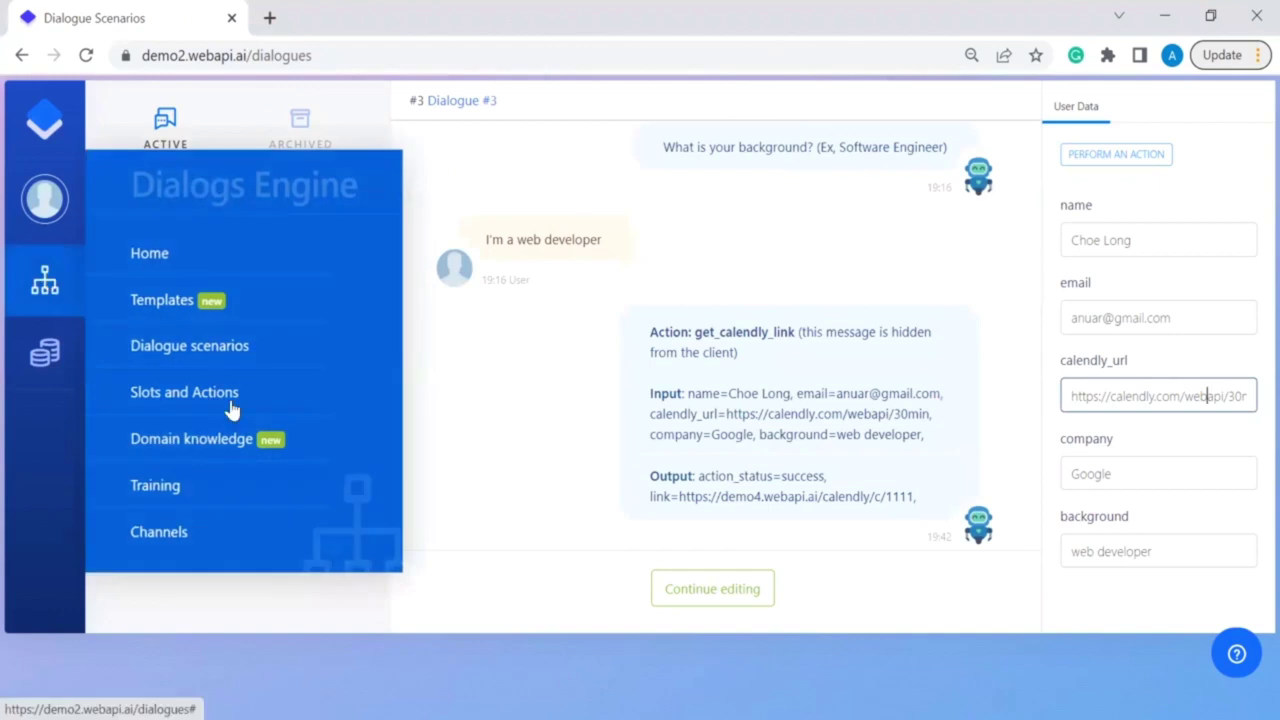
Check the get_calendly_link action's /calendly/get_link GET endpoint, then return to the Welcome page.
left_click(232, 400)
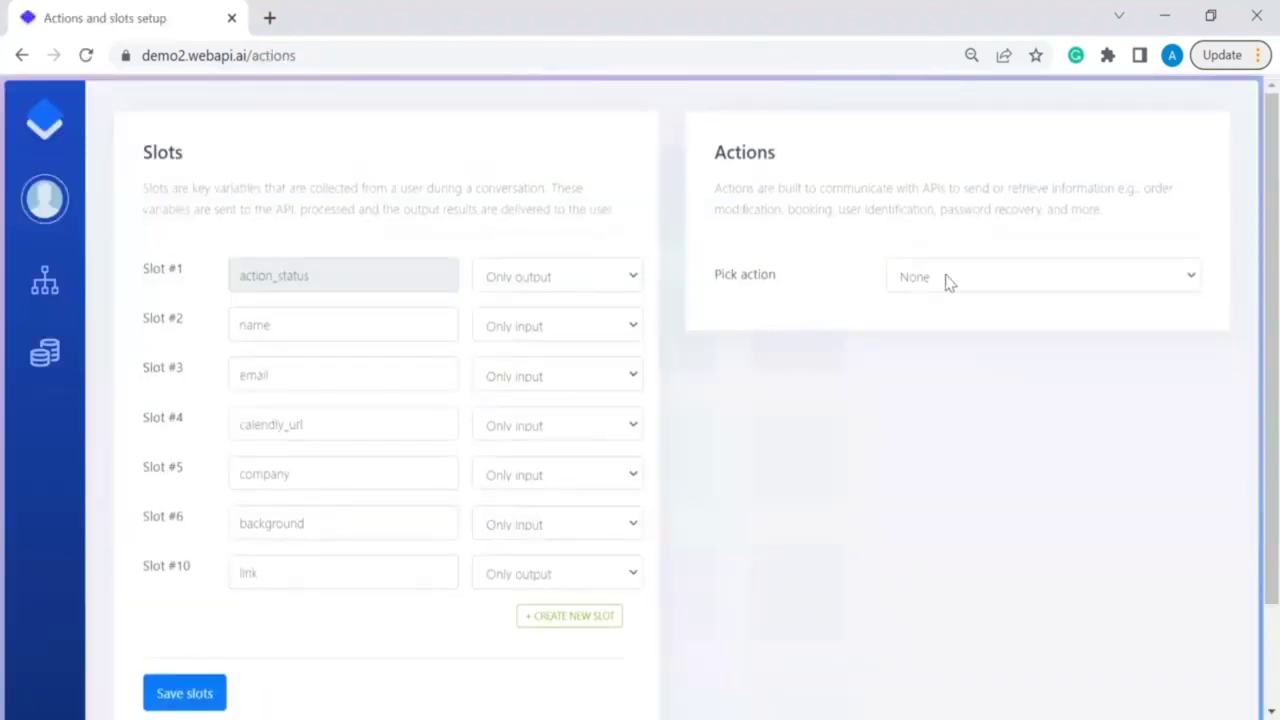
left_click(948, 280)
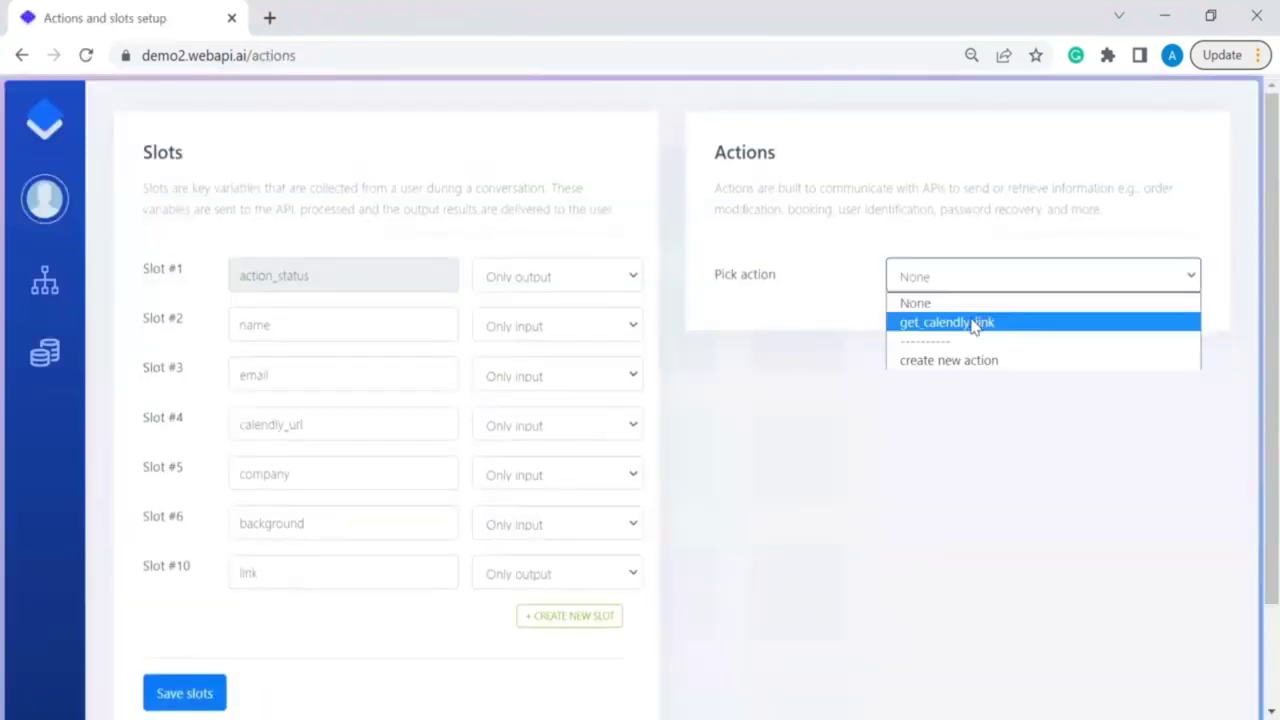
left_click(973, 322)
scroll(1123, 514, "down", 3)
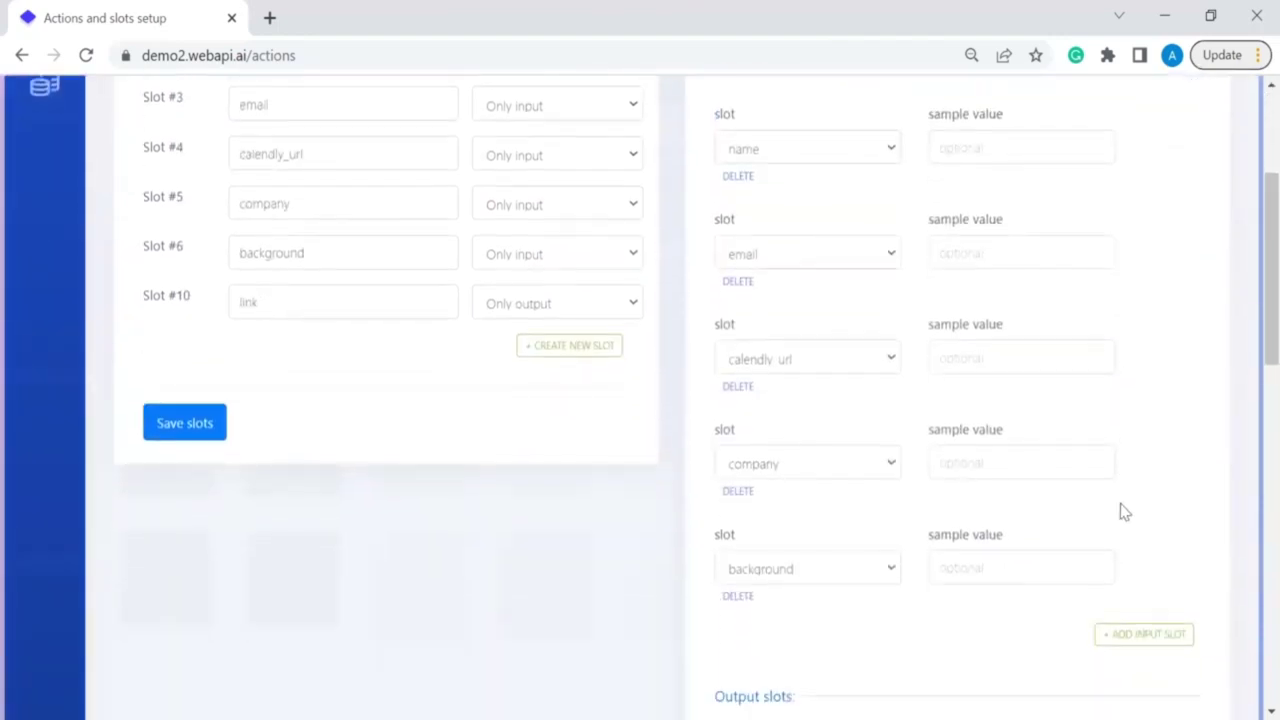
scroll(1123, 512, "down", 8)
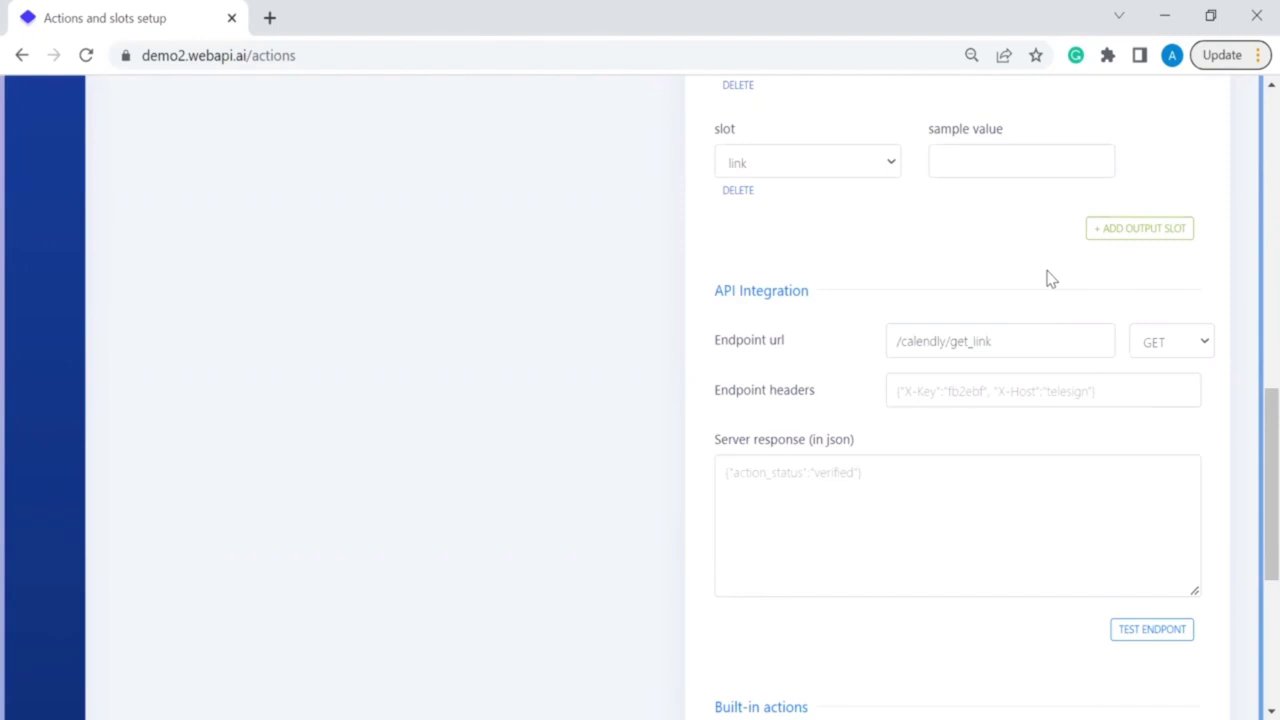
scroll(1050, 278, "up", 10)
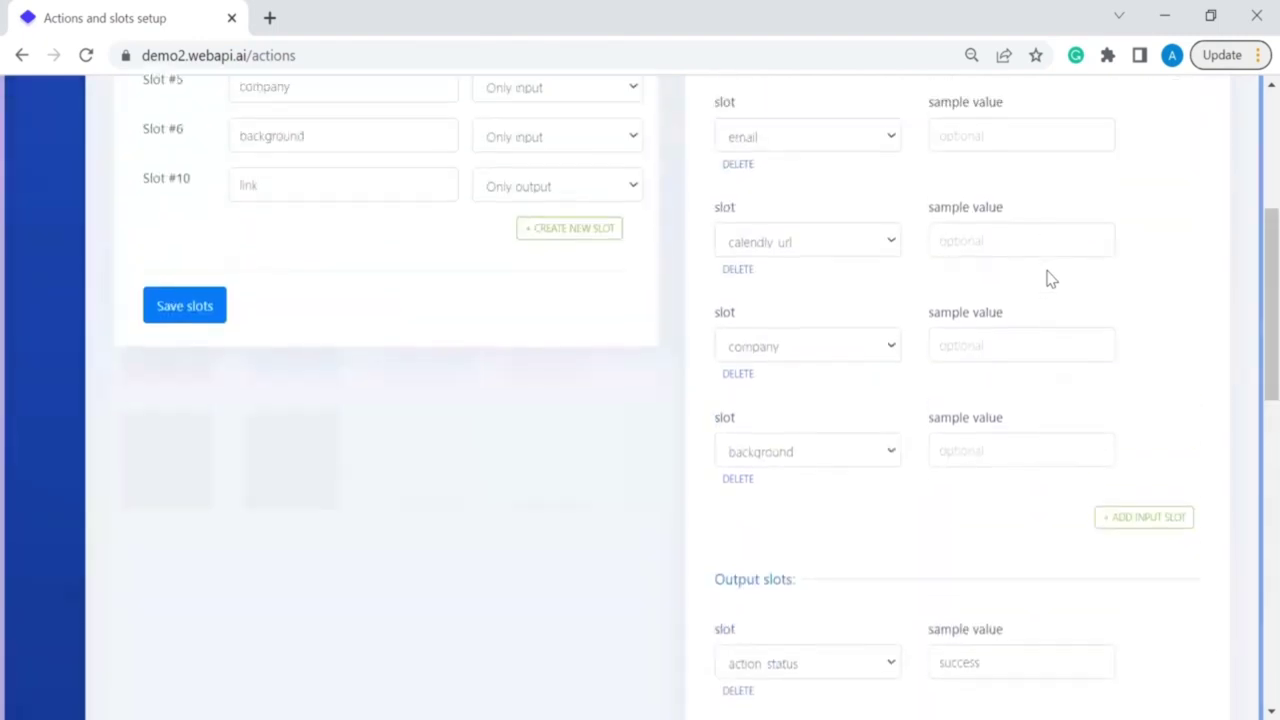
scroll(1048, 269, "up", 1)
mouse_move(51, 286)
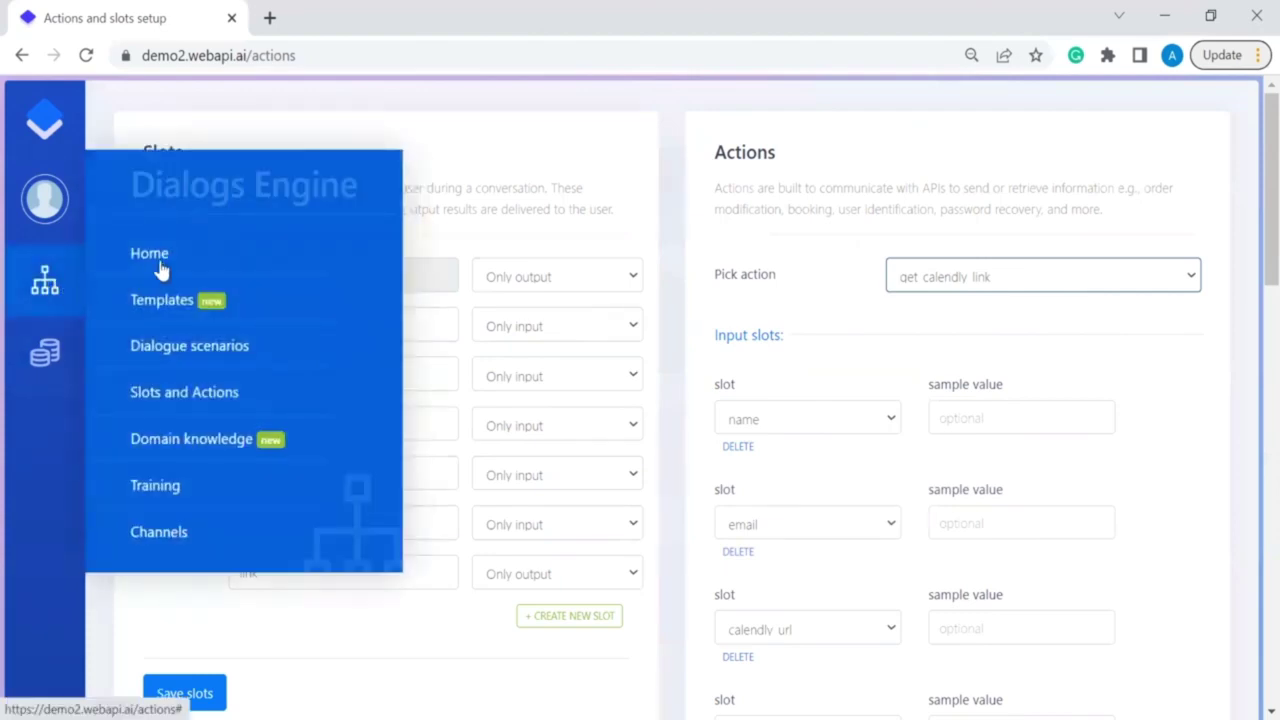
left_click(163, 260)
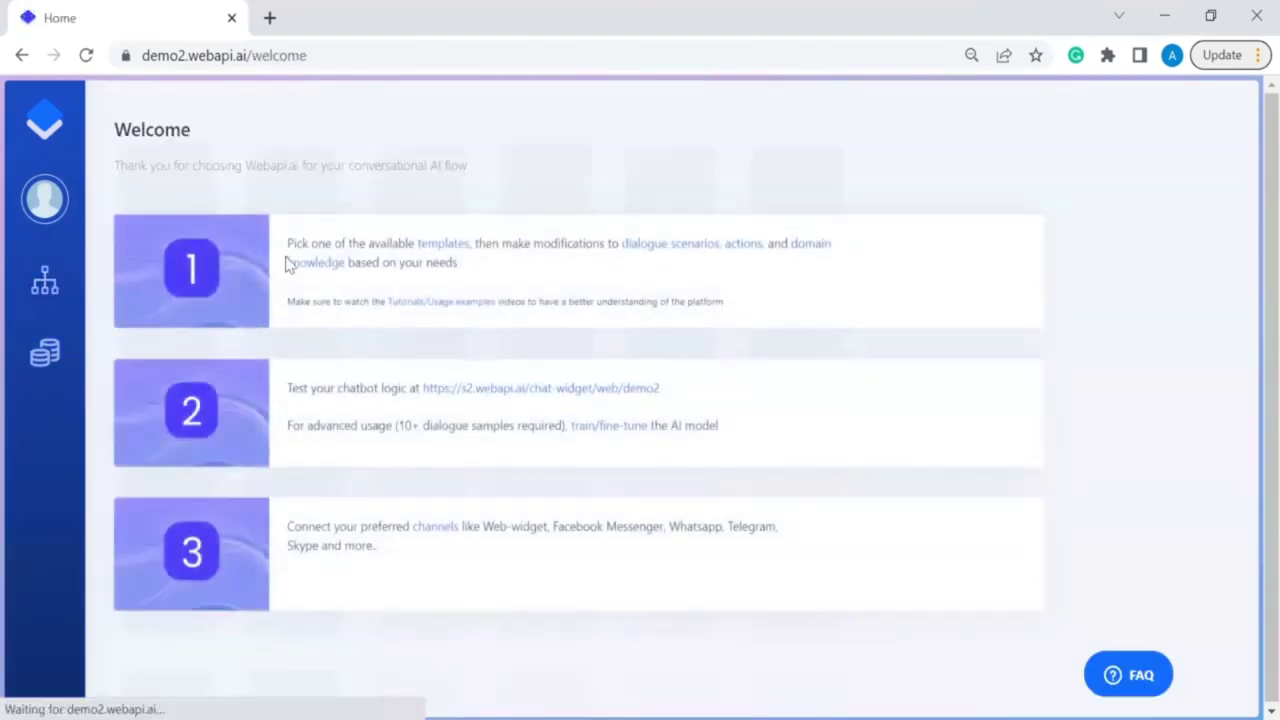
In the test widget, restart the chat with /start and choose Book a consultation.
left_click(515, 392)
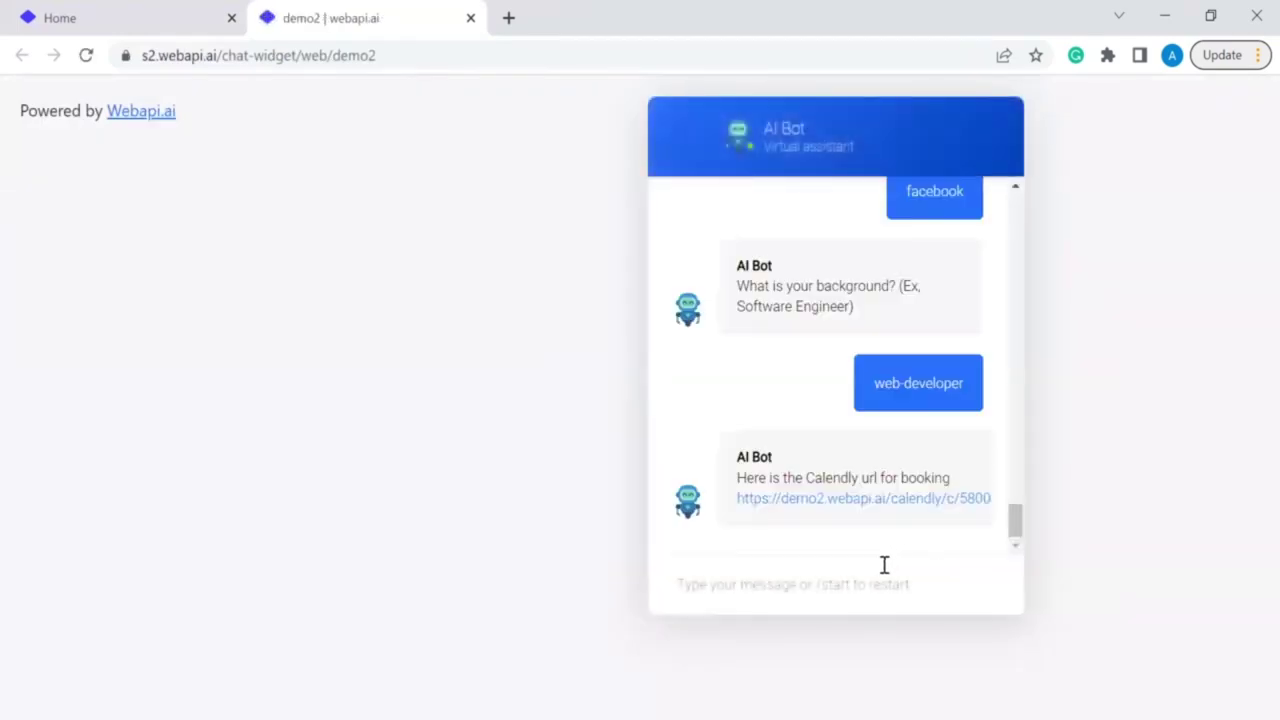
left_click(886, 574)
type("/start")
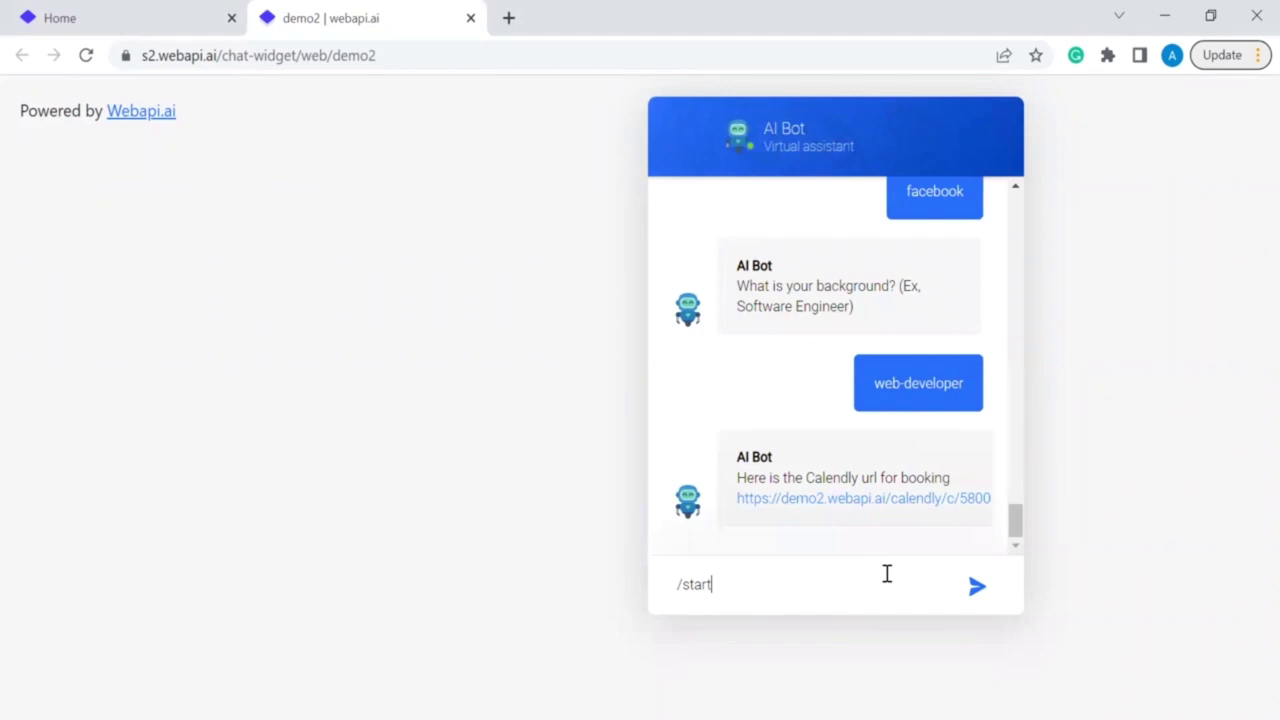
key("Return")
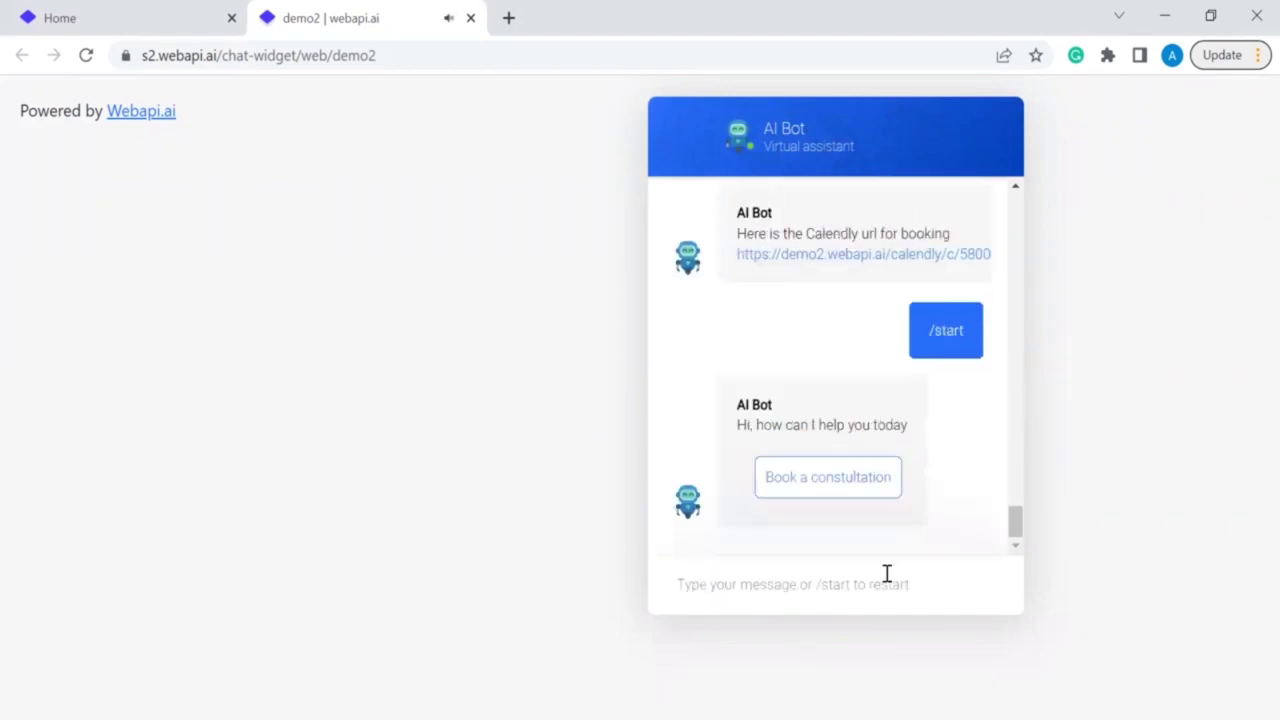
left_click(870, 484)
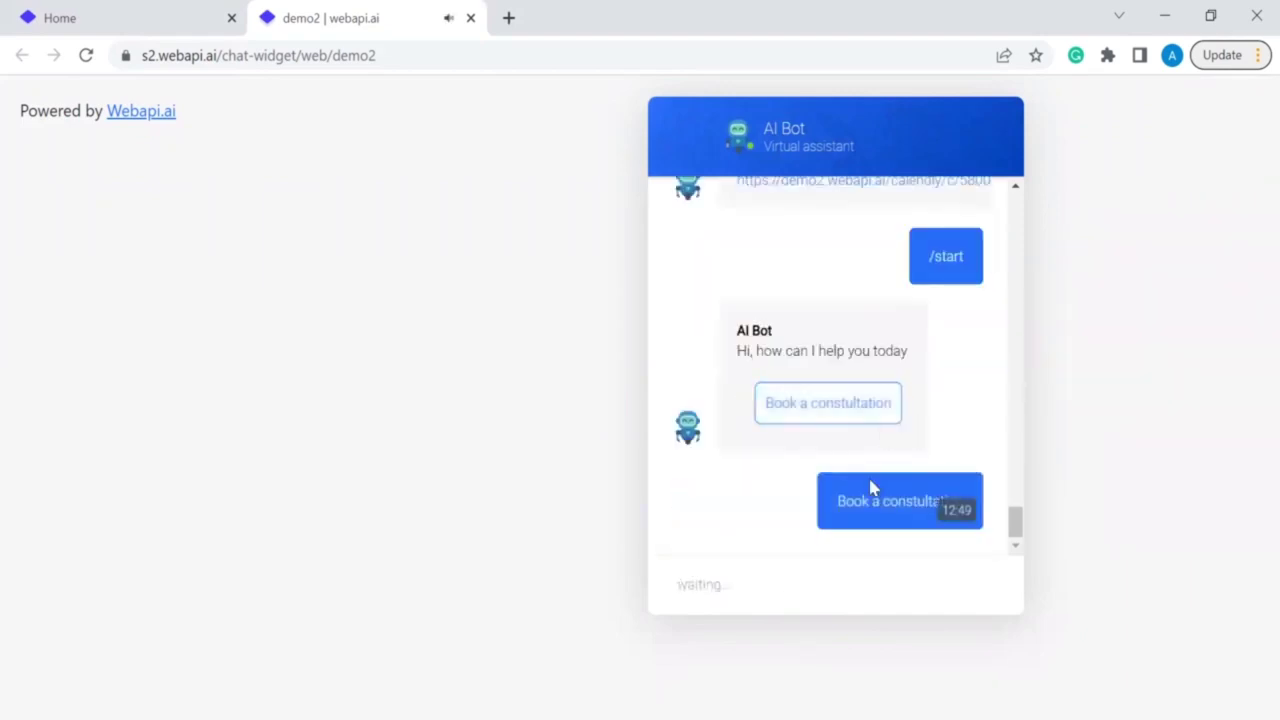
Answer with the user's name and email, company ailabs, background marketing, then follow the Calendly link.
left_click(794, 584)
type("arman ans")
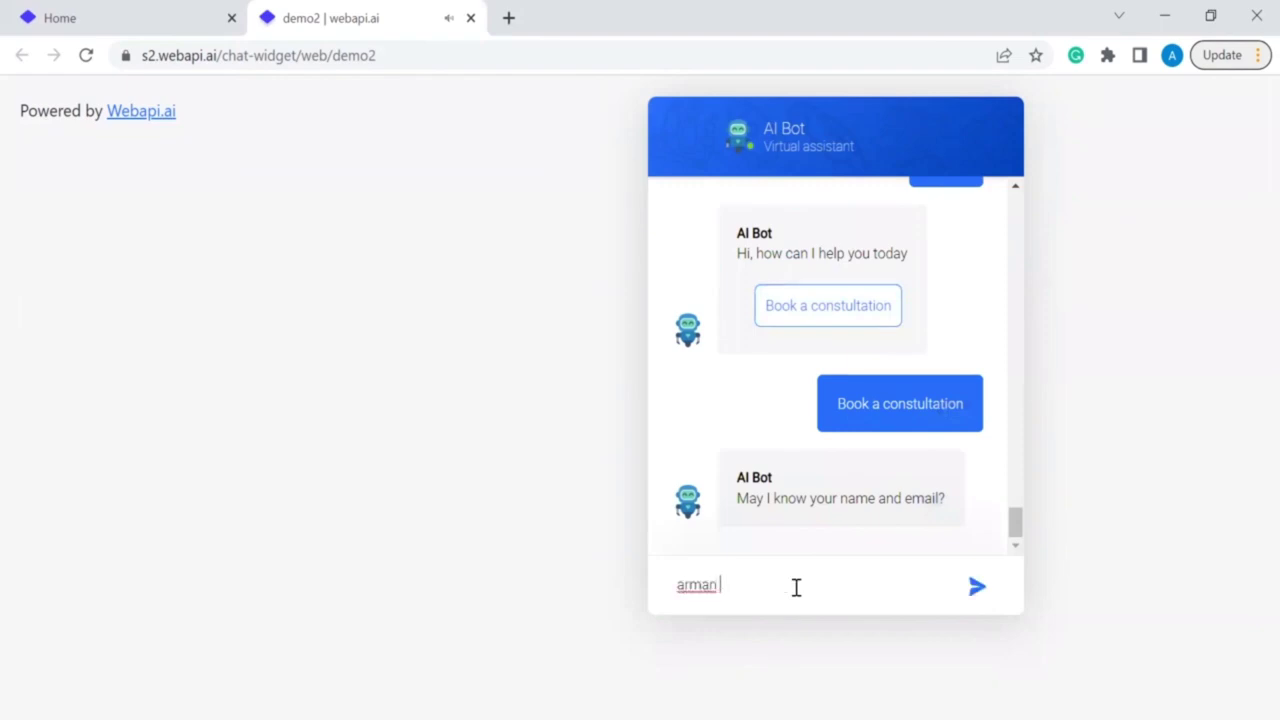
key("BackSpace")
key("BackSpace")
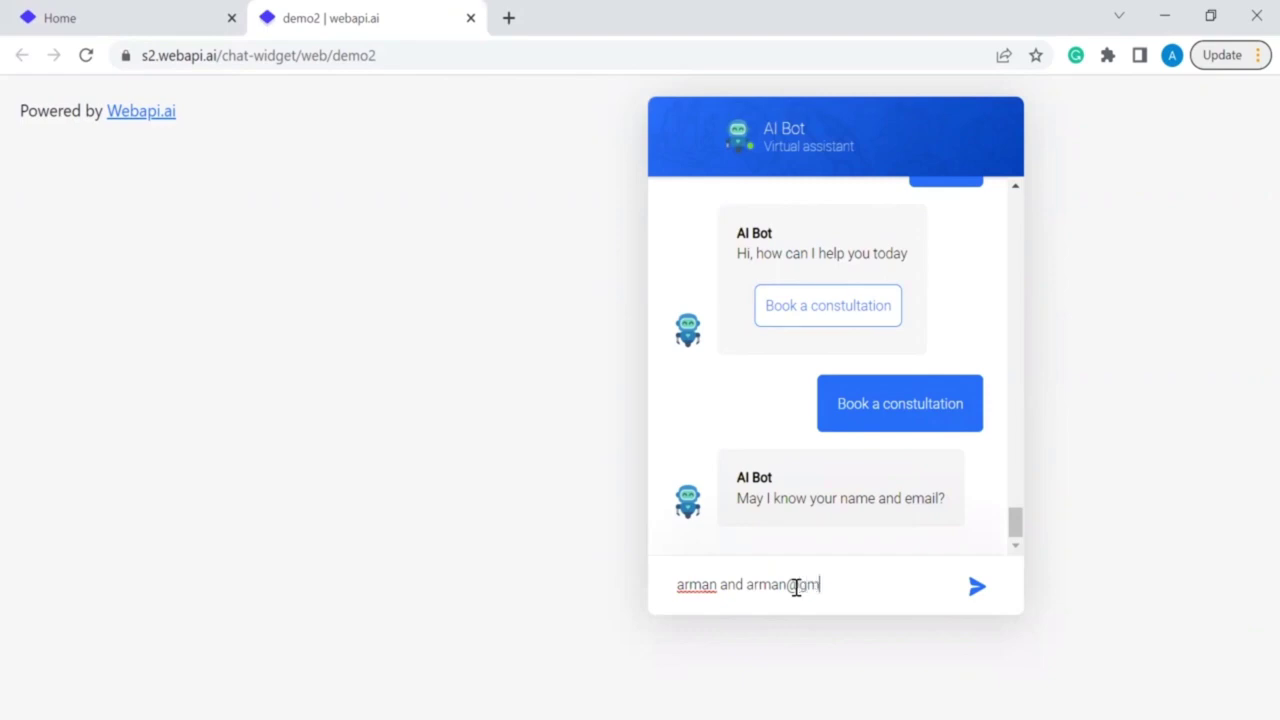
key("Return")
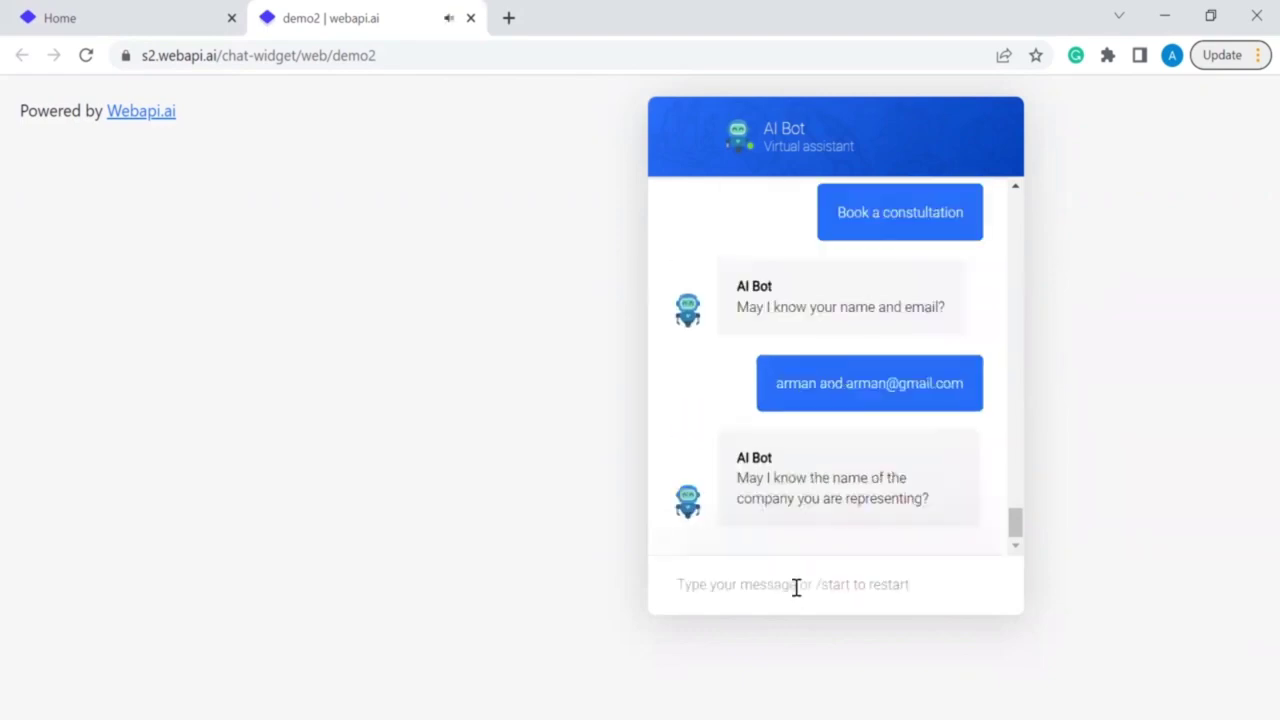
type("ailabs")
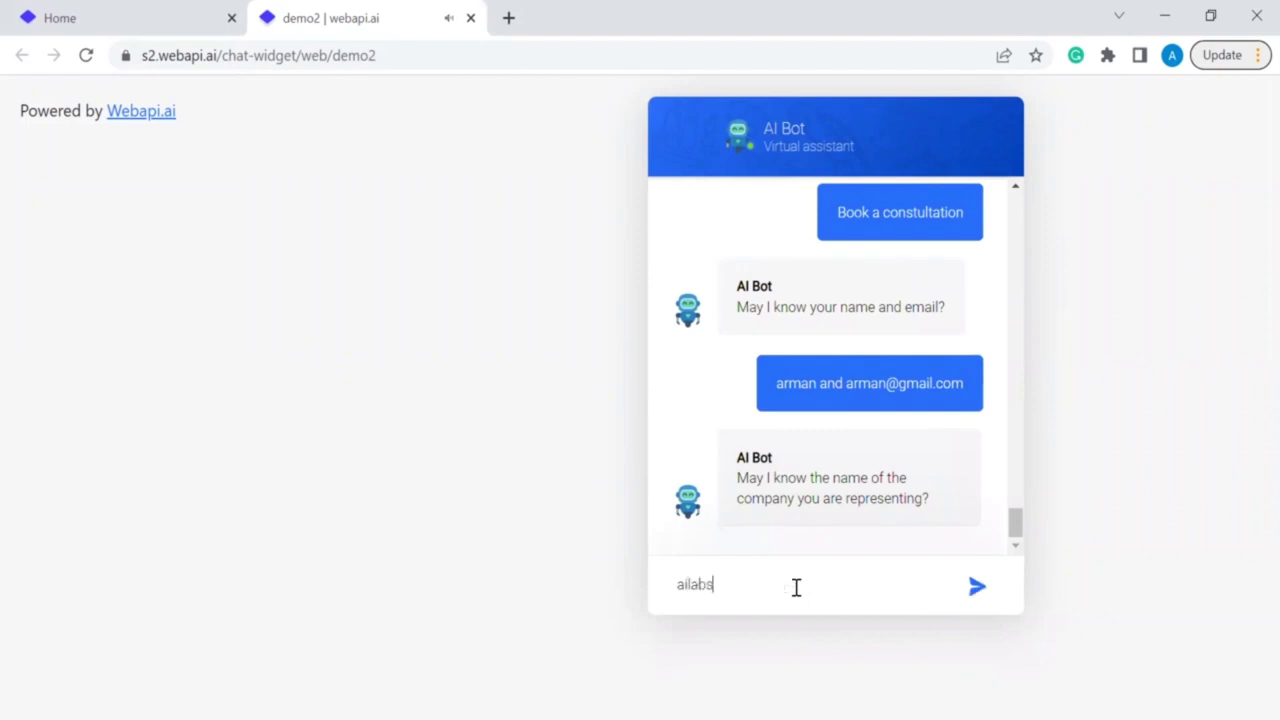
key("Return")
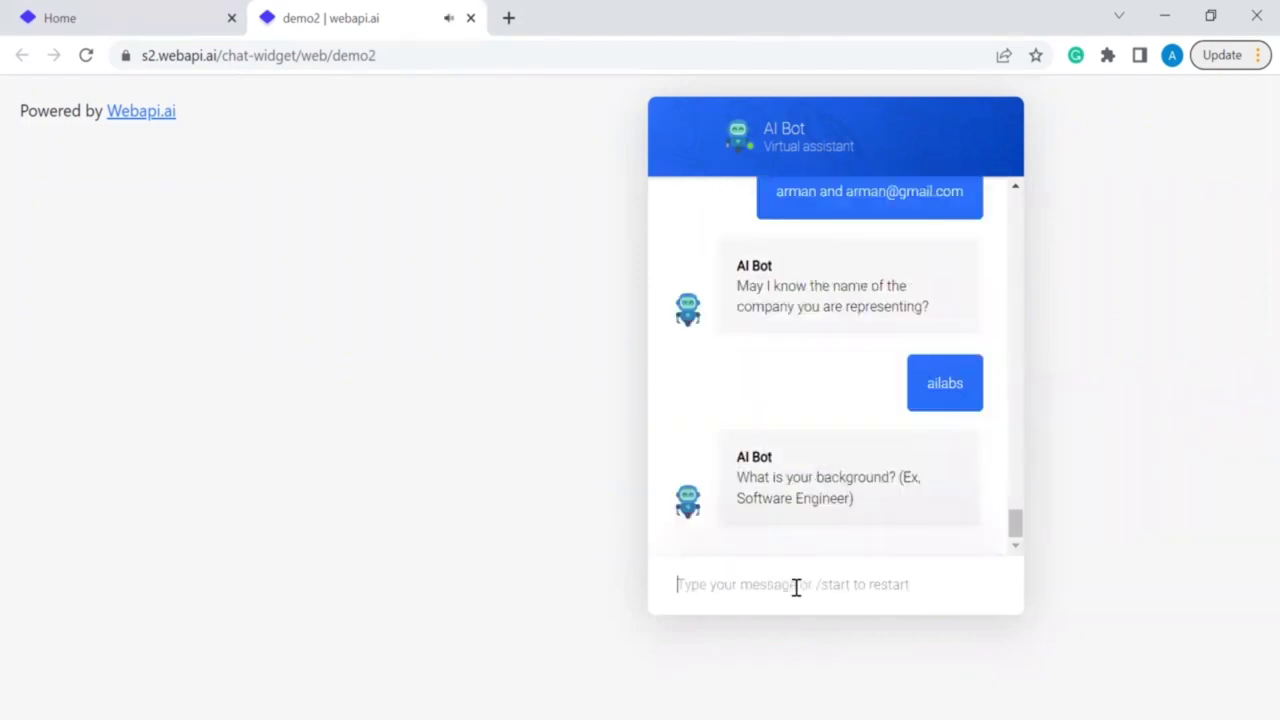
type("marketing")
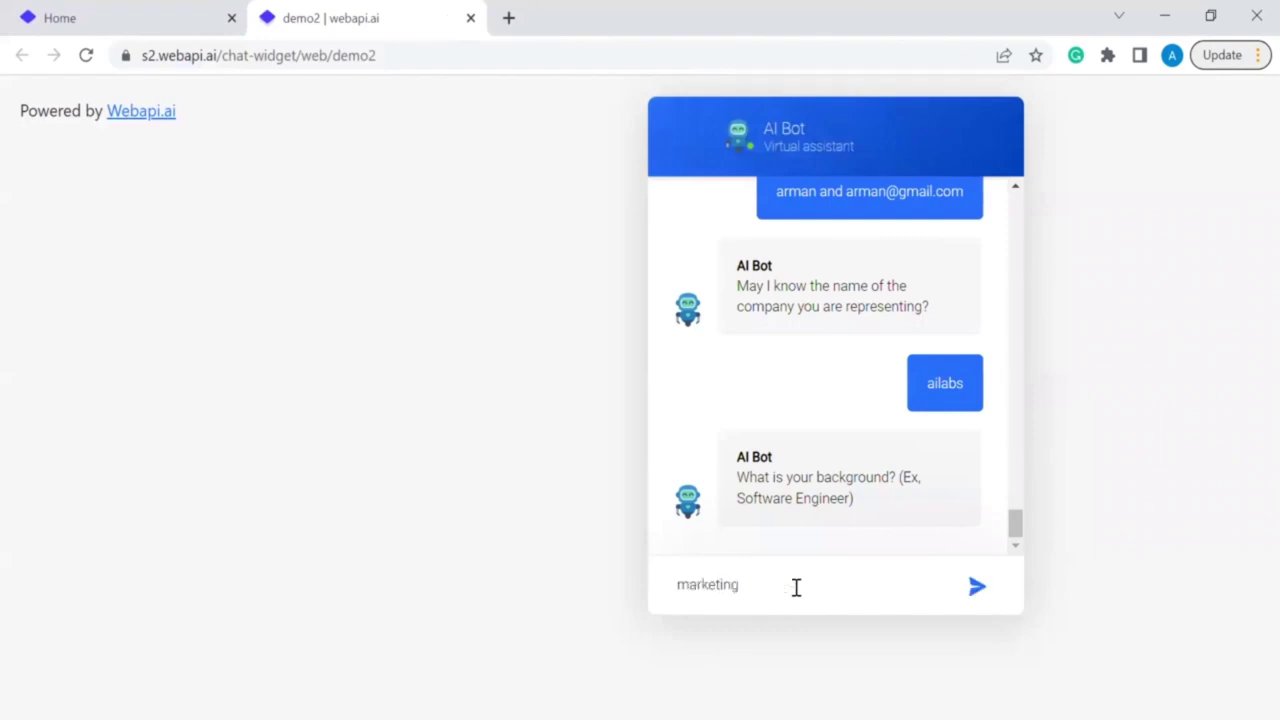
key("Return")
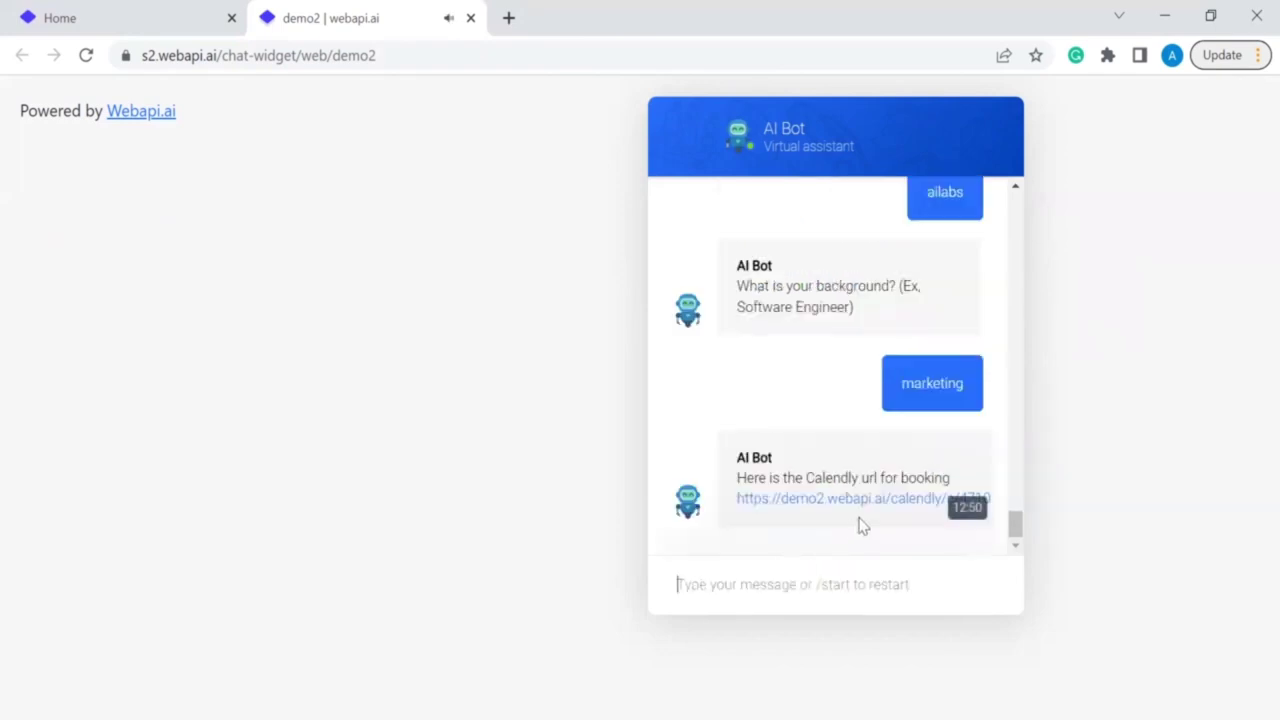
left_click(915, 500)
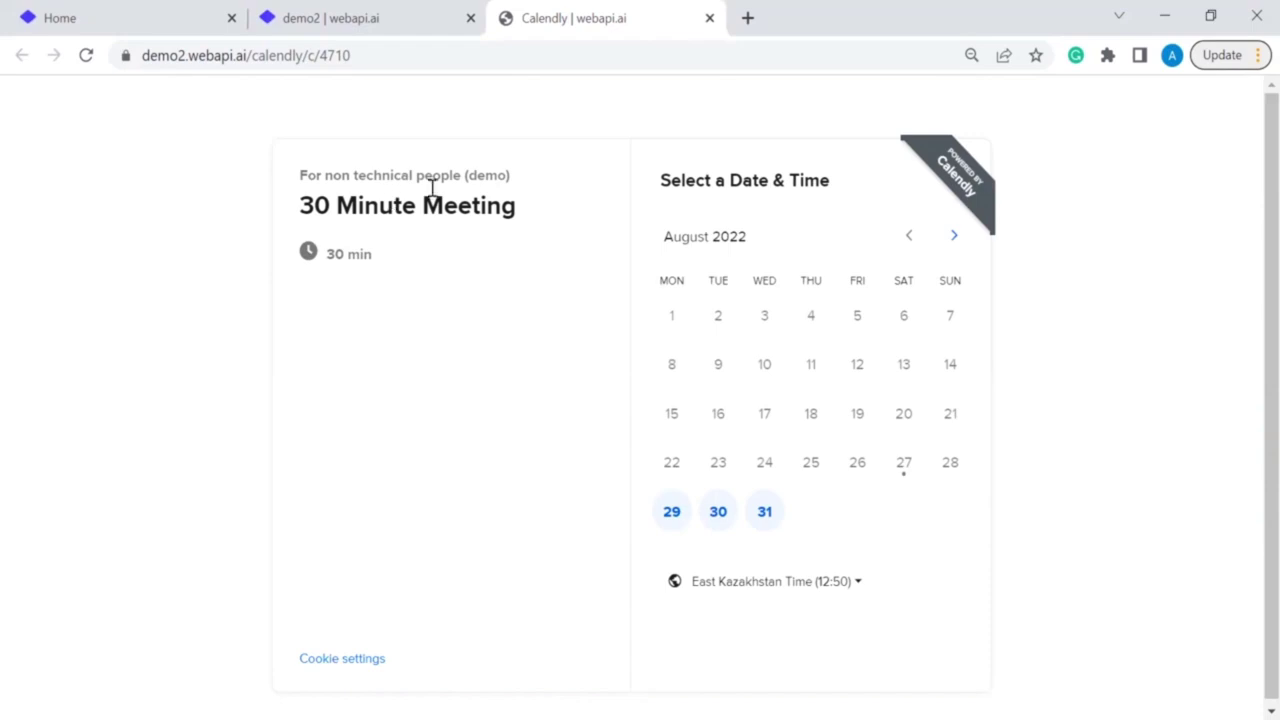
Back in the chat widget, restart with /start and choose Book a consultation again.
left_click(355, 10)
left_click(780, 584)
type("/start")
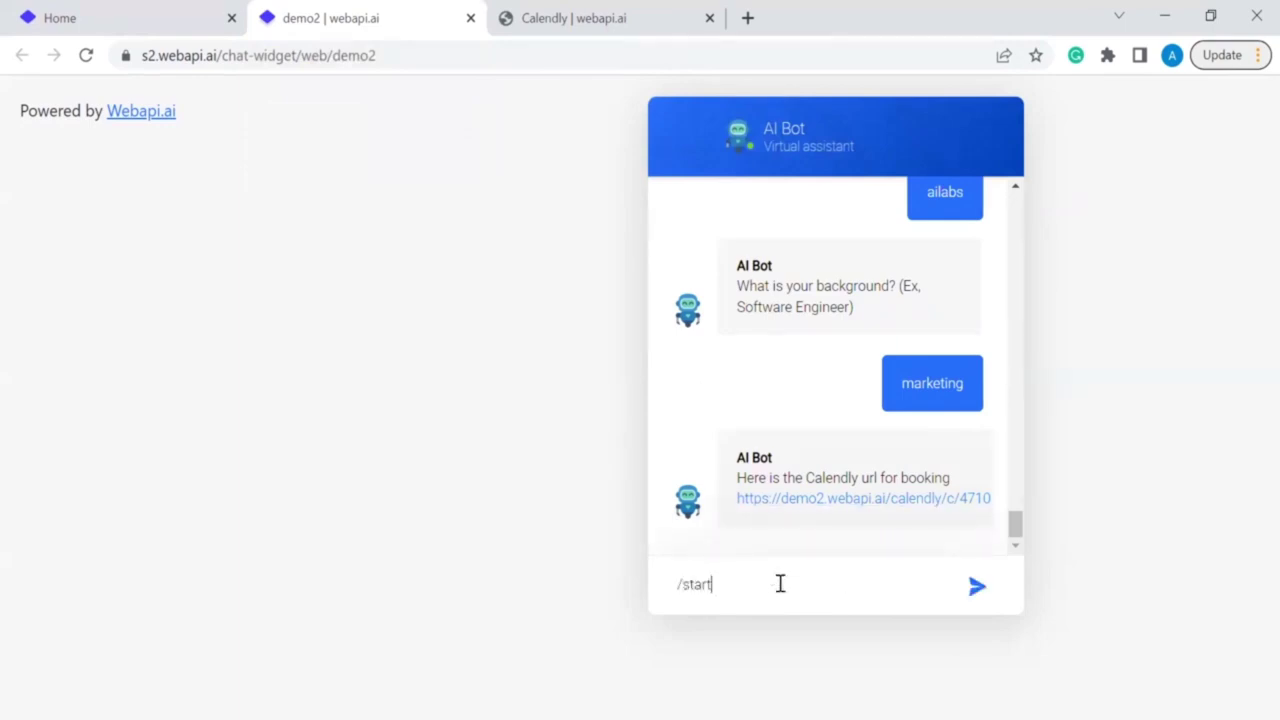
key("Return")
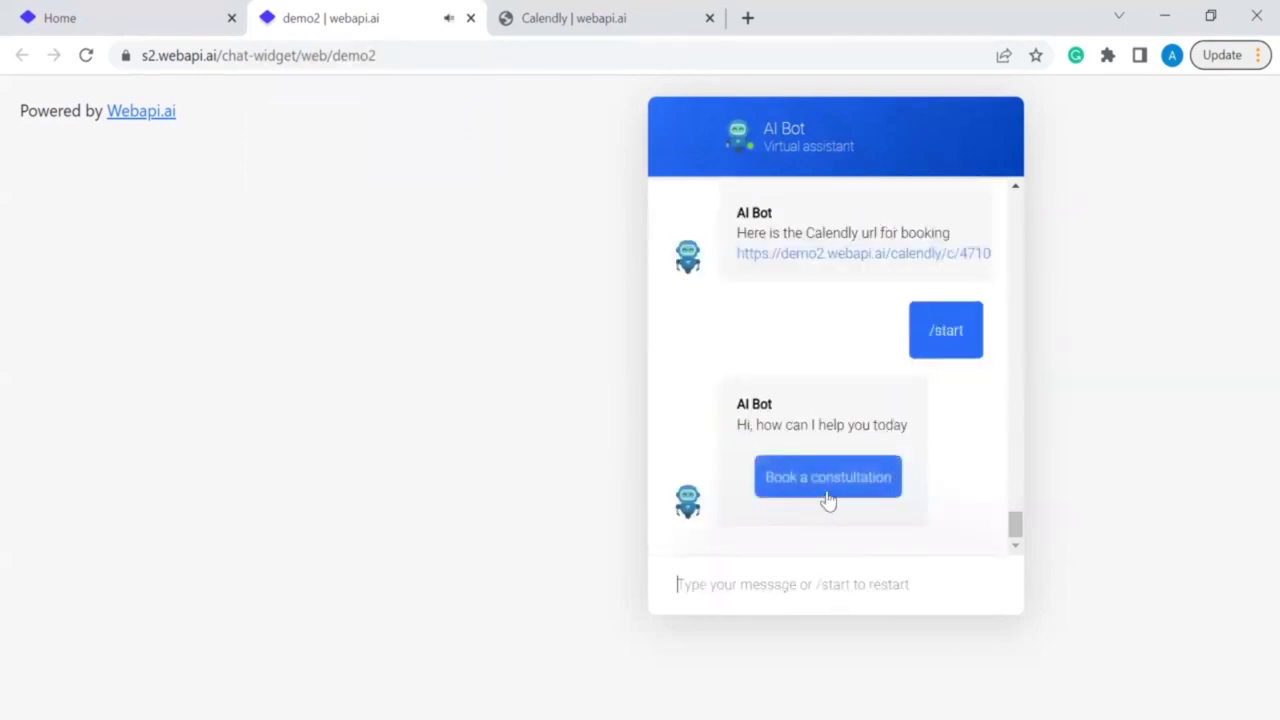
left_click(829, 491)
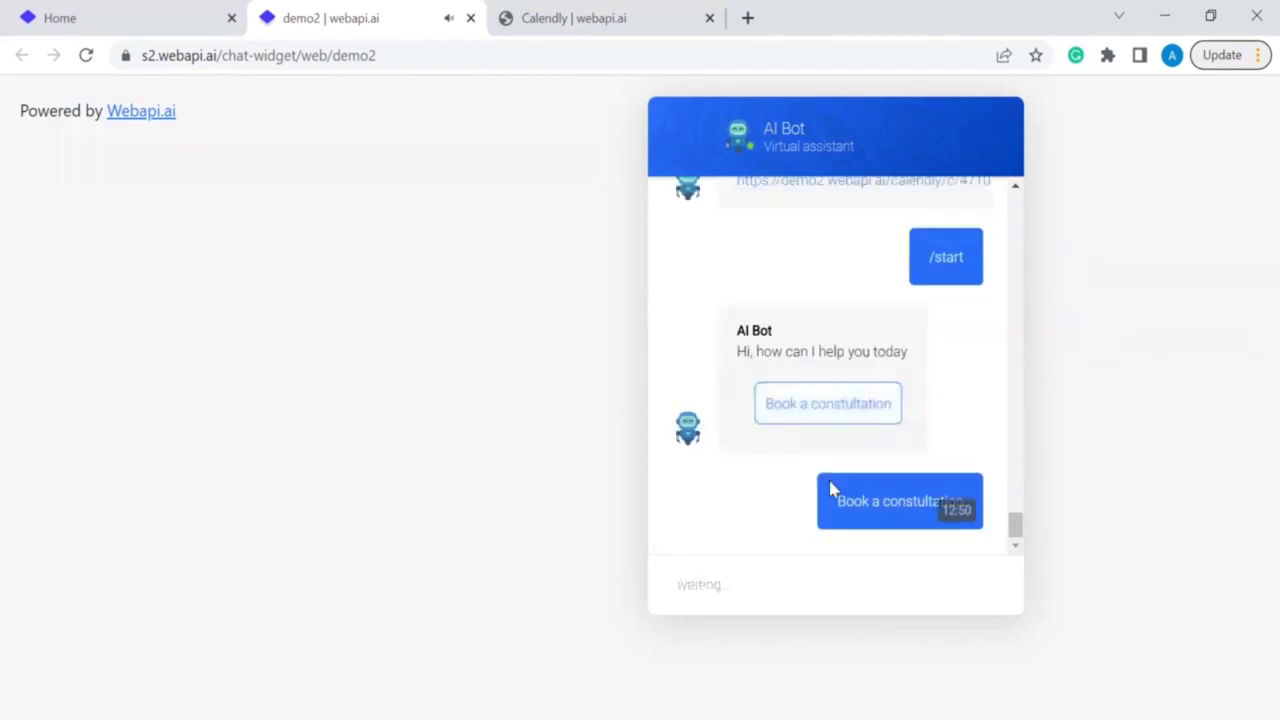
Answer with the user's name and email, company google and background web architect.
left_click(781, 591)
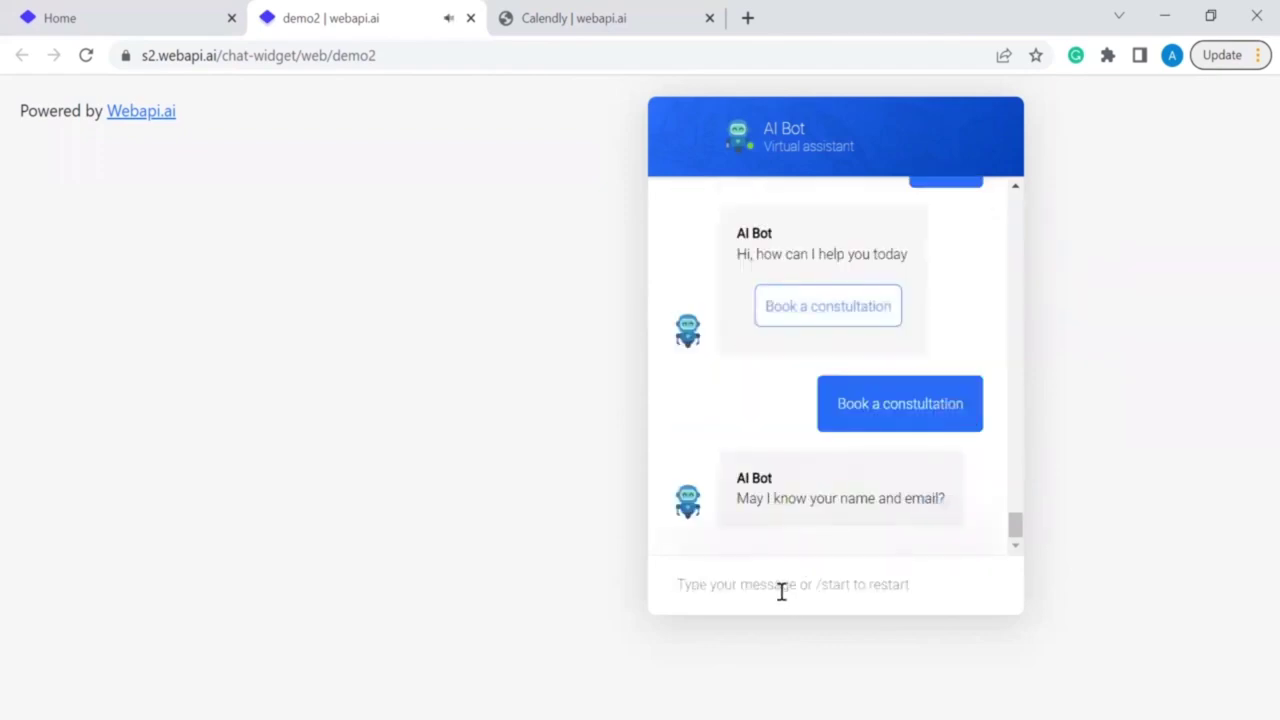
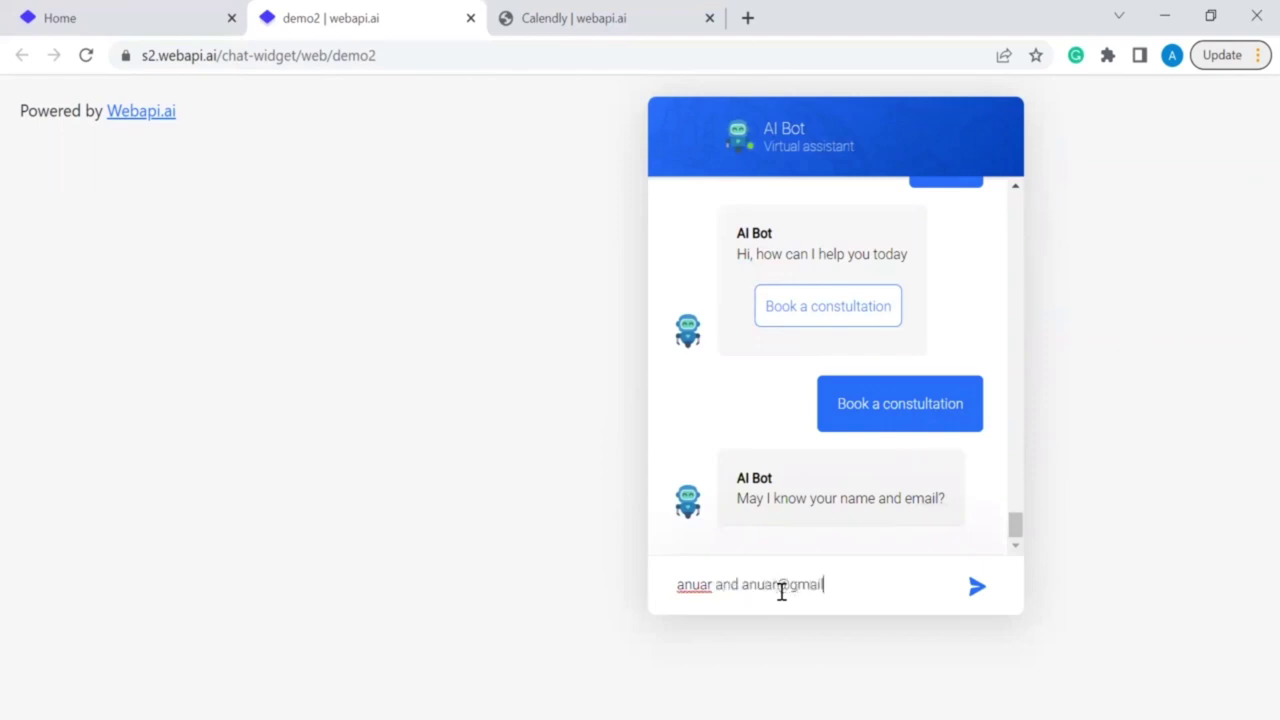
key("Return")
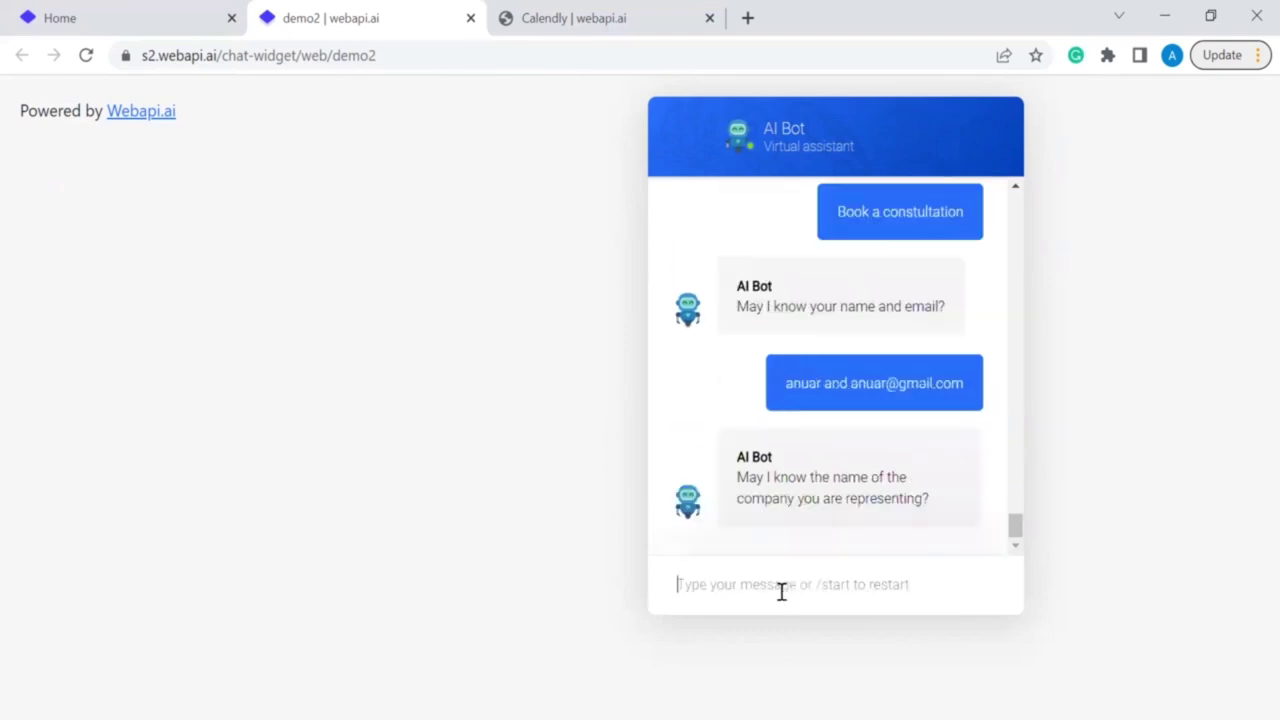
type("google")
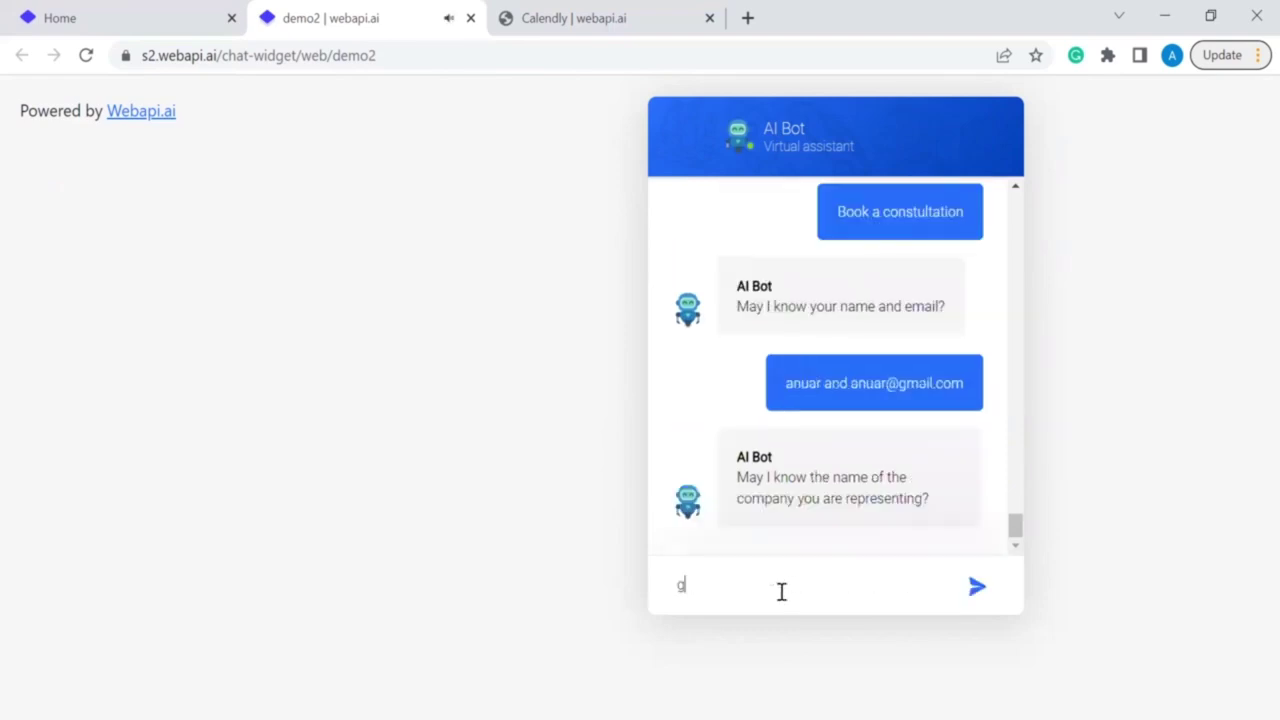
key("Return")
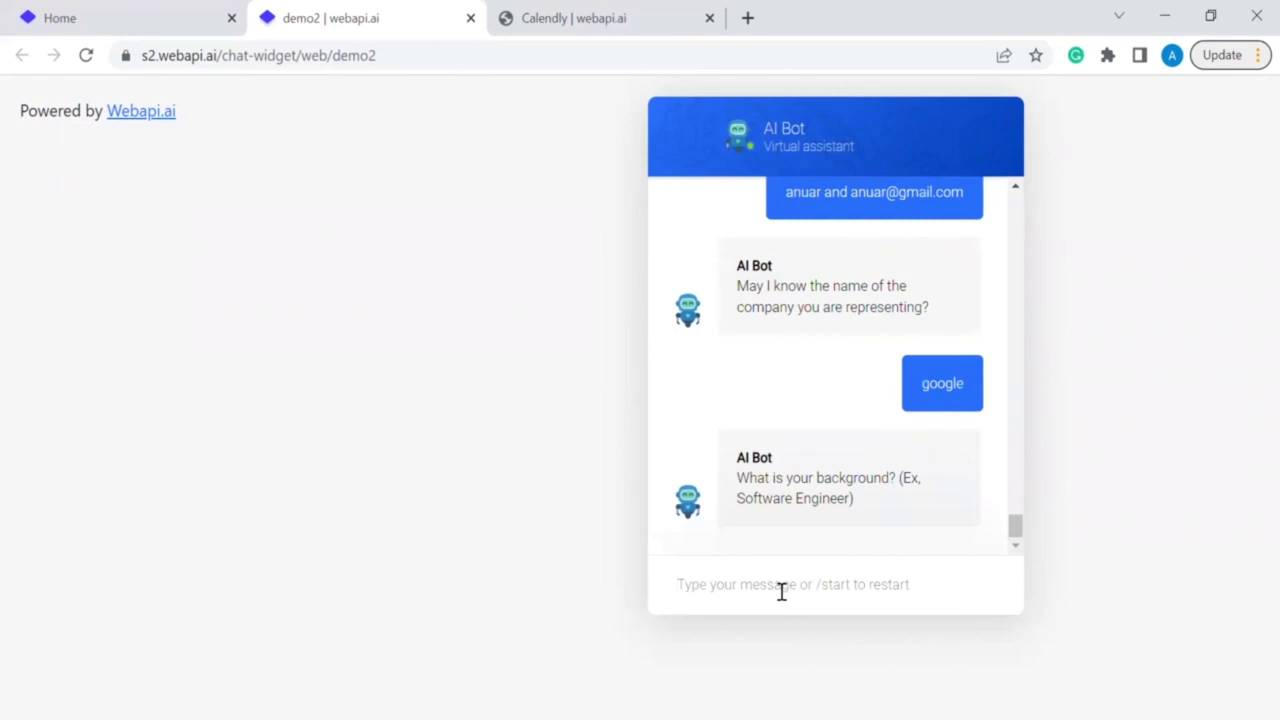
type("web architect")
key("Return")
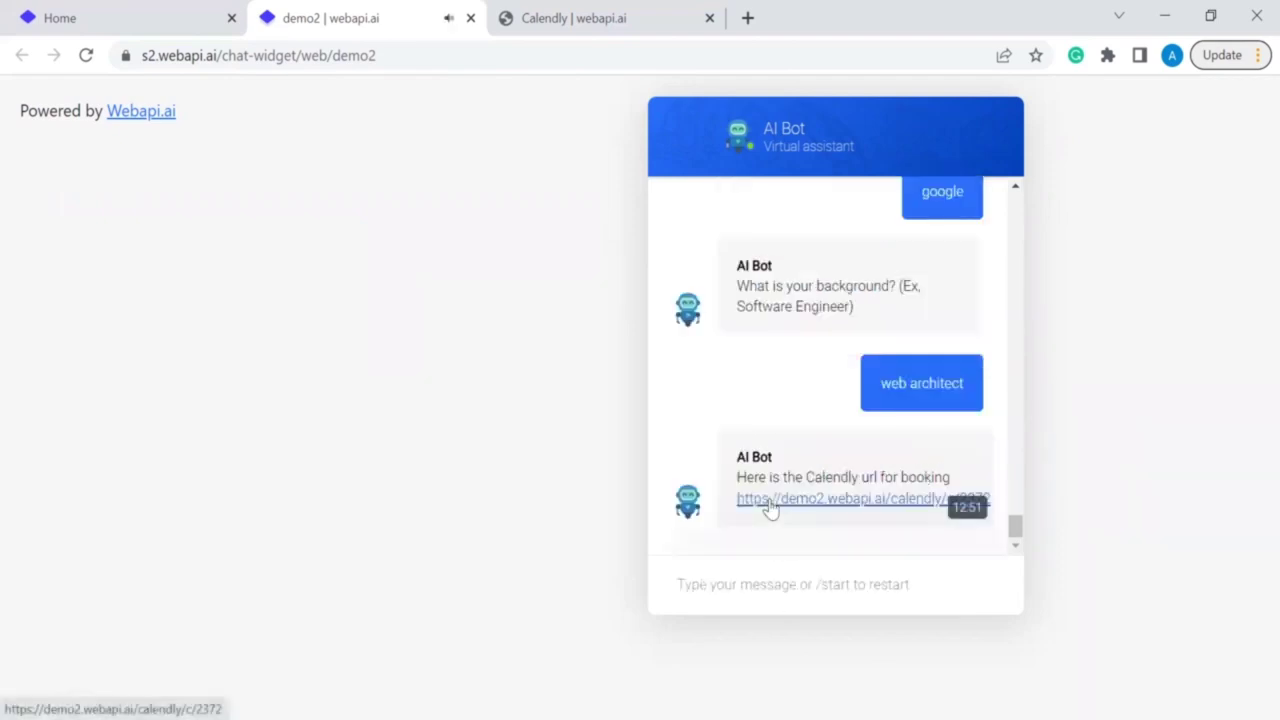
Follow the web architect's Calendly link and compare it with the earlier non-technical demo page.
left_click(908, 502)
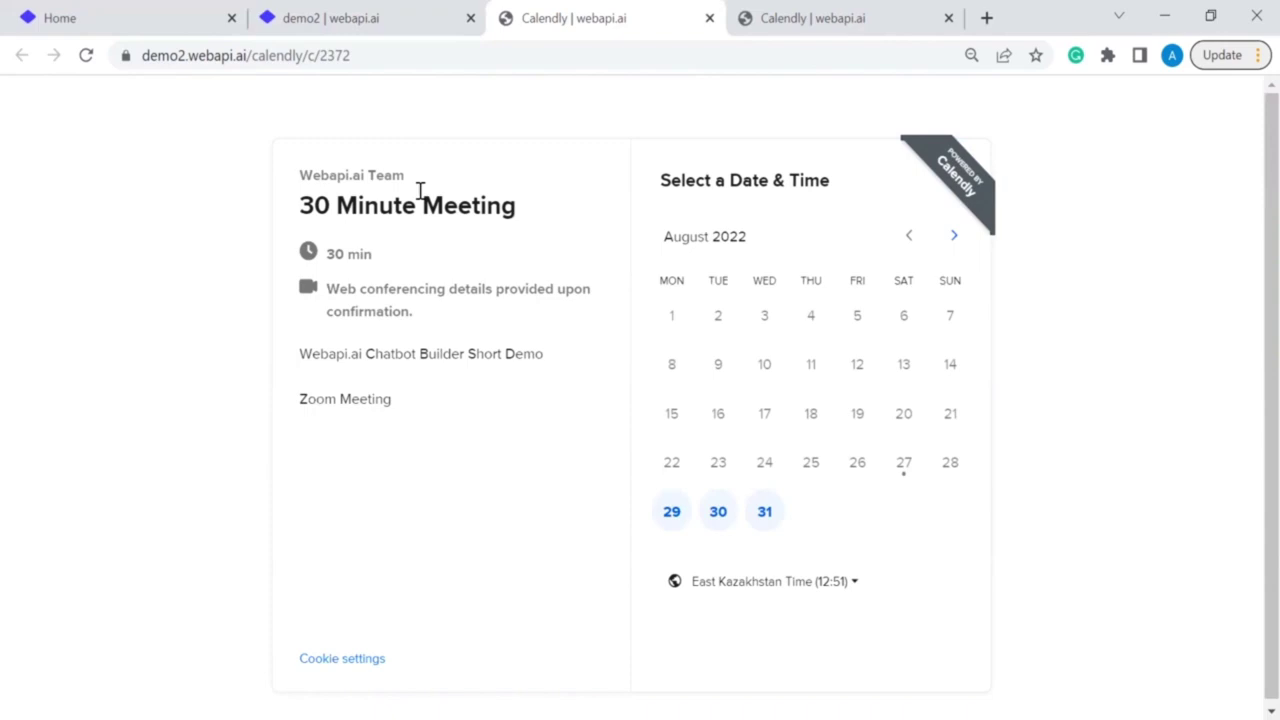
left_click(786, 22)
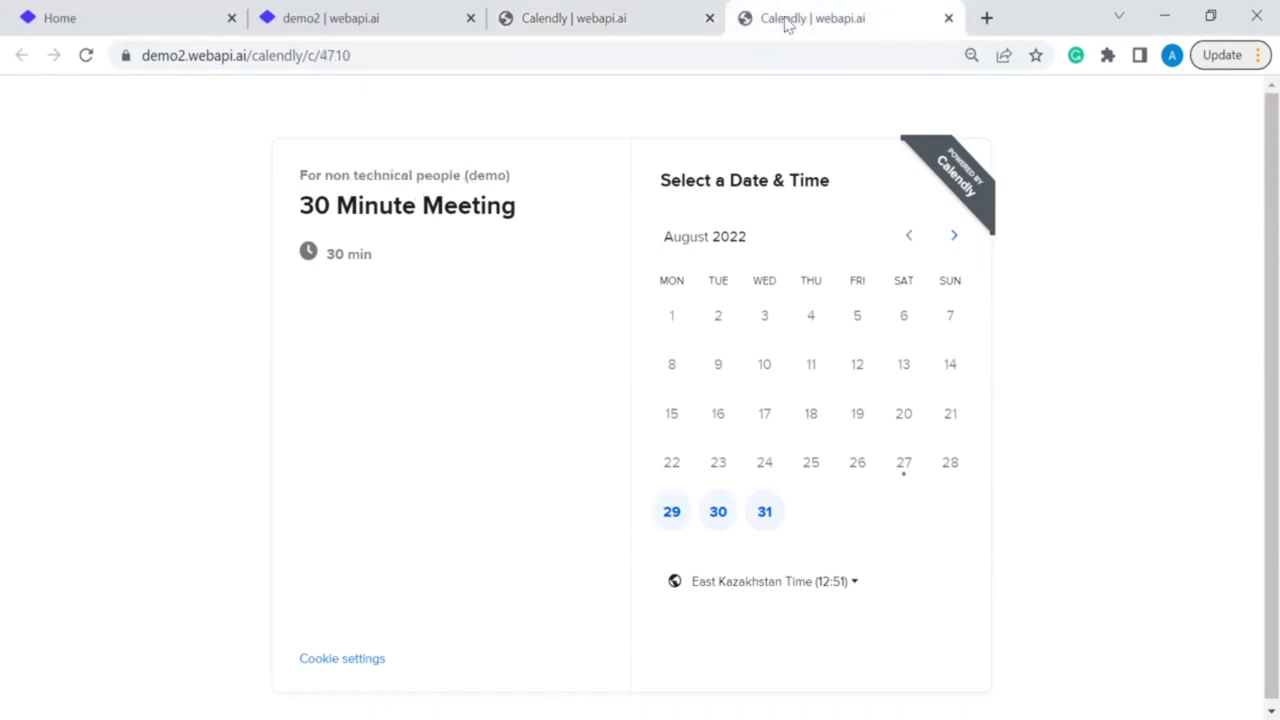
left_click(607, 10)
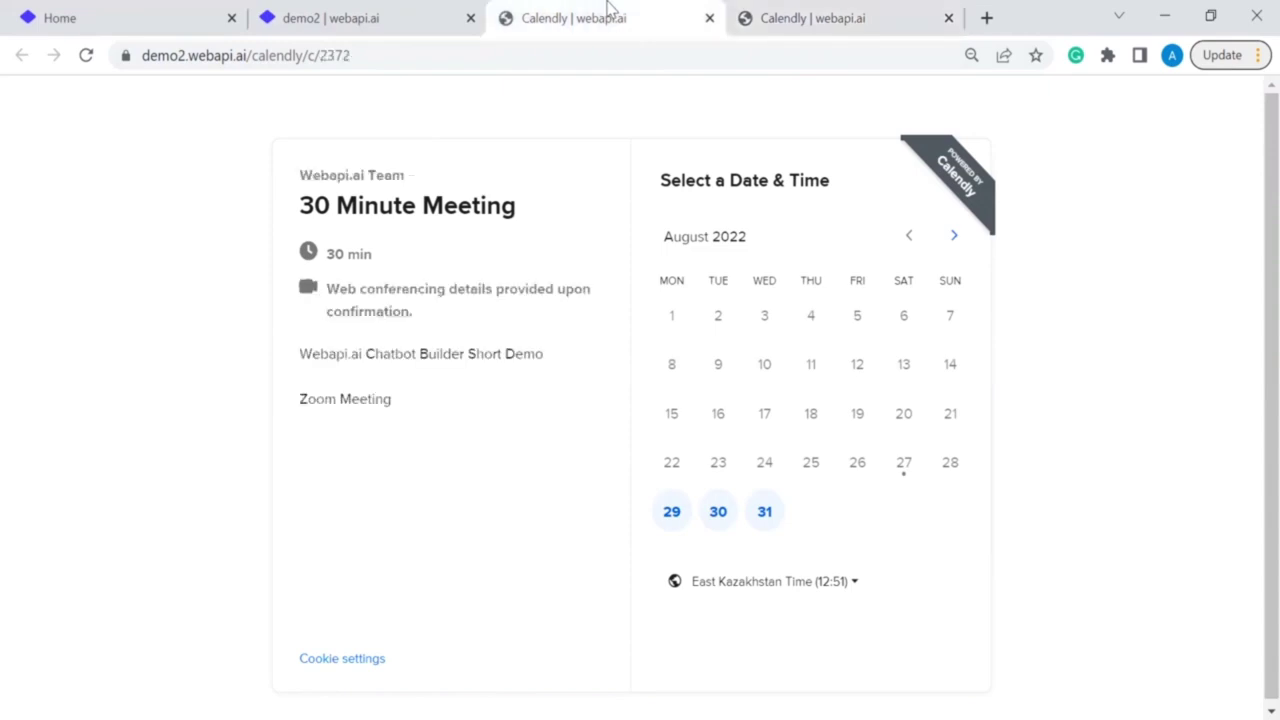